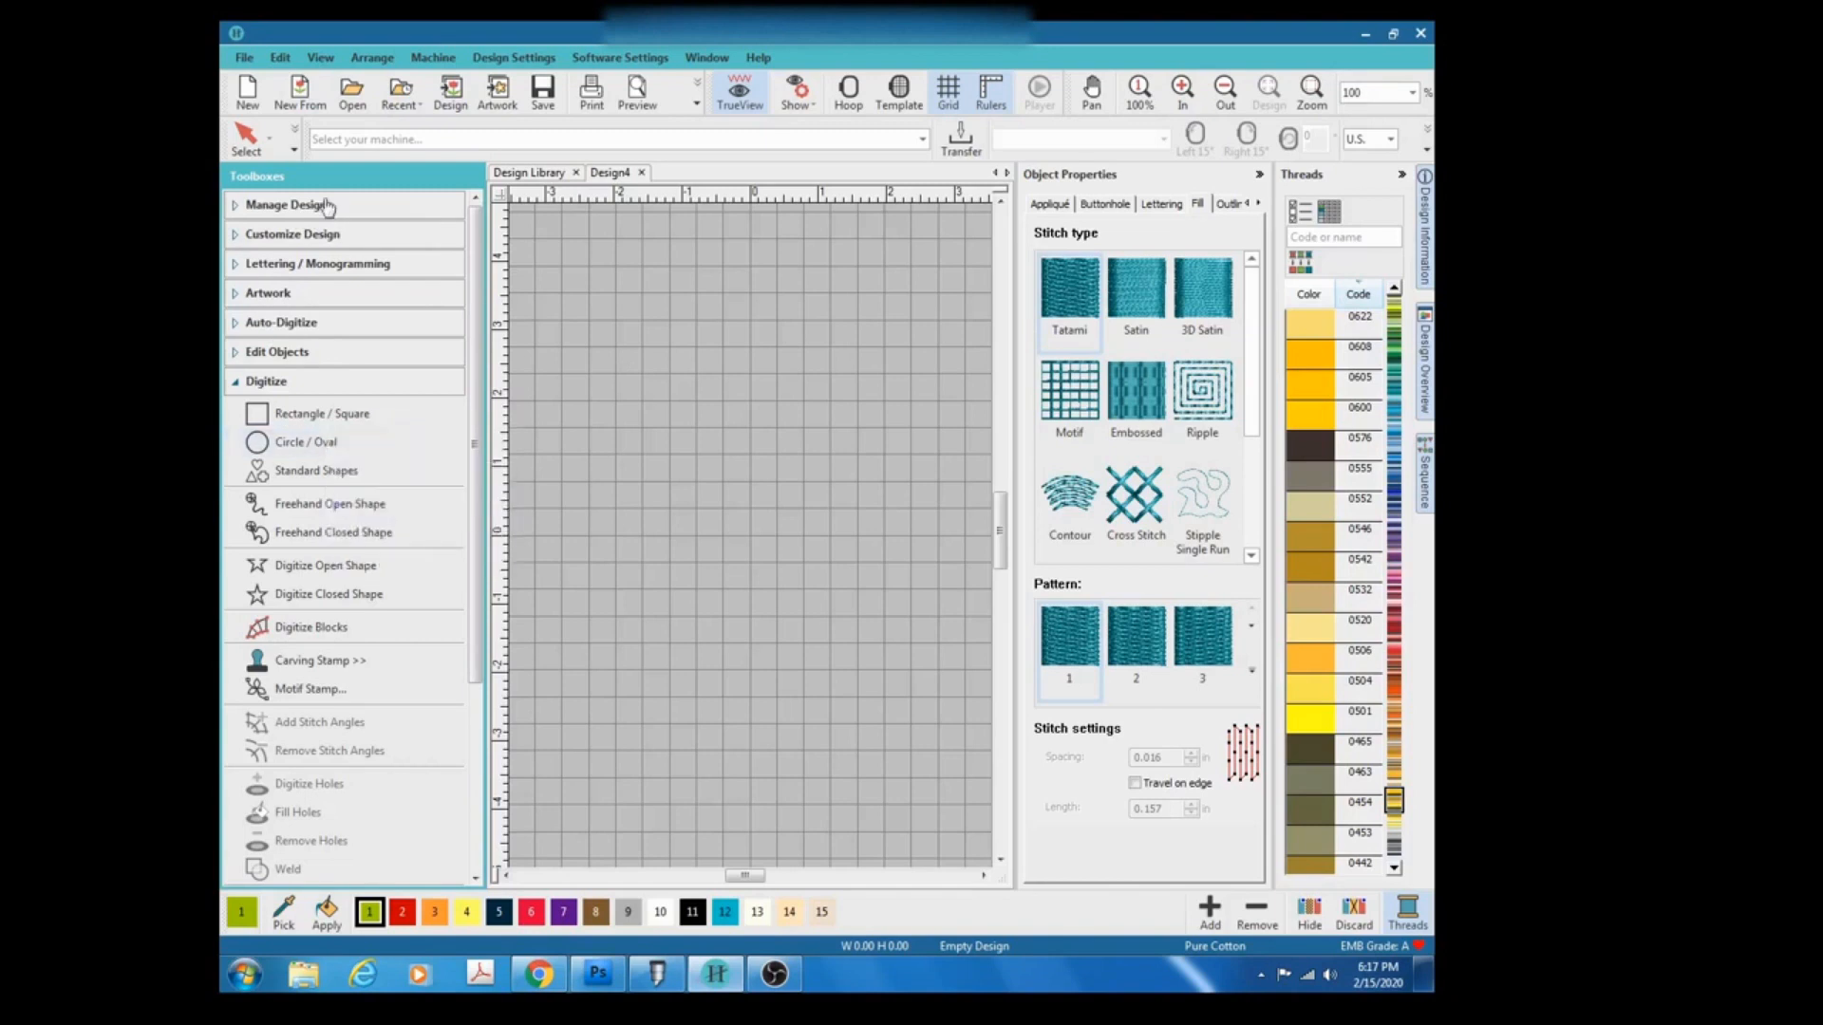
Draw a circle about 4.55 in wide with the Circle / Oval tool, creating a filled shape.
left_click(334, 445)
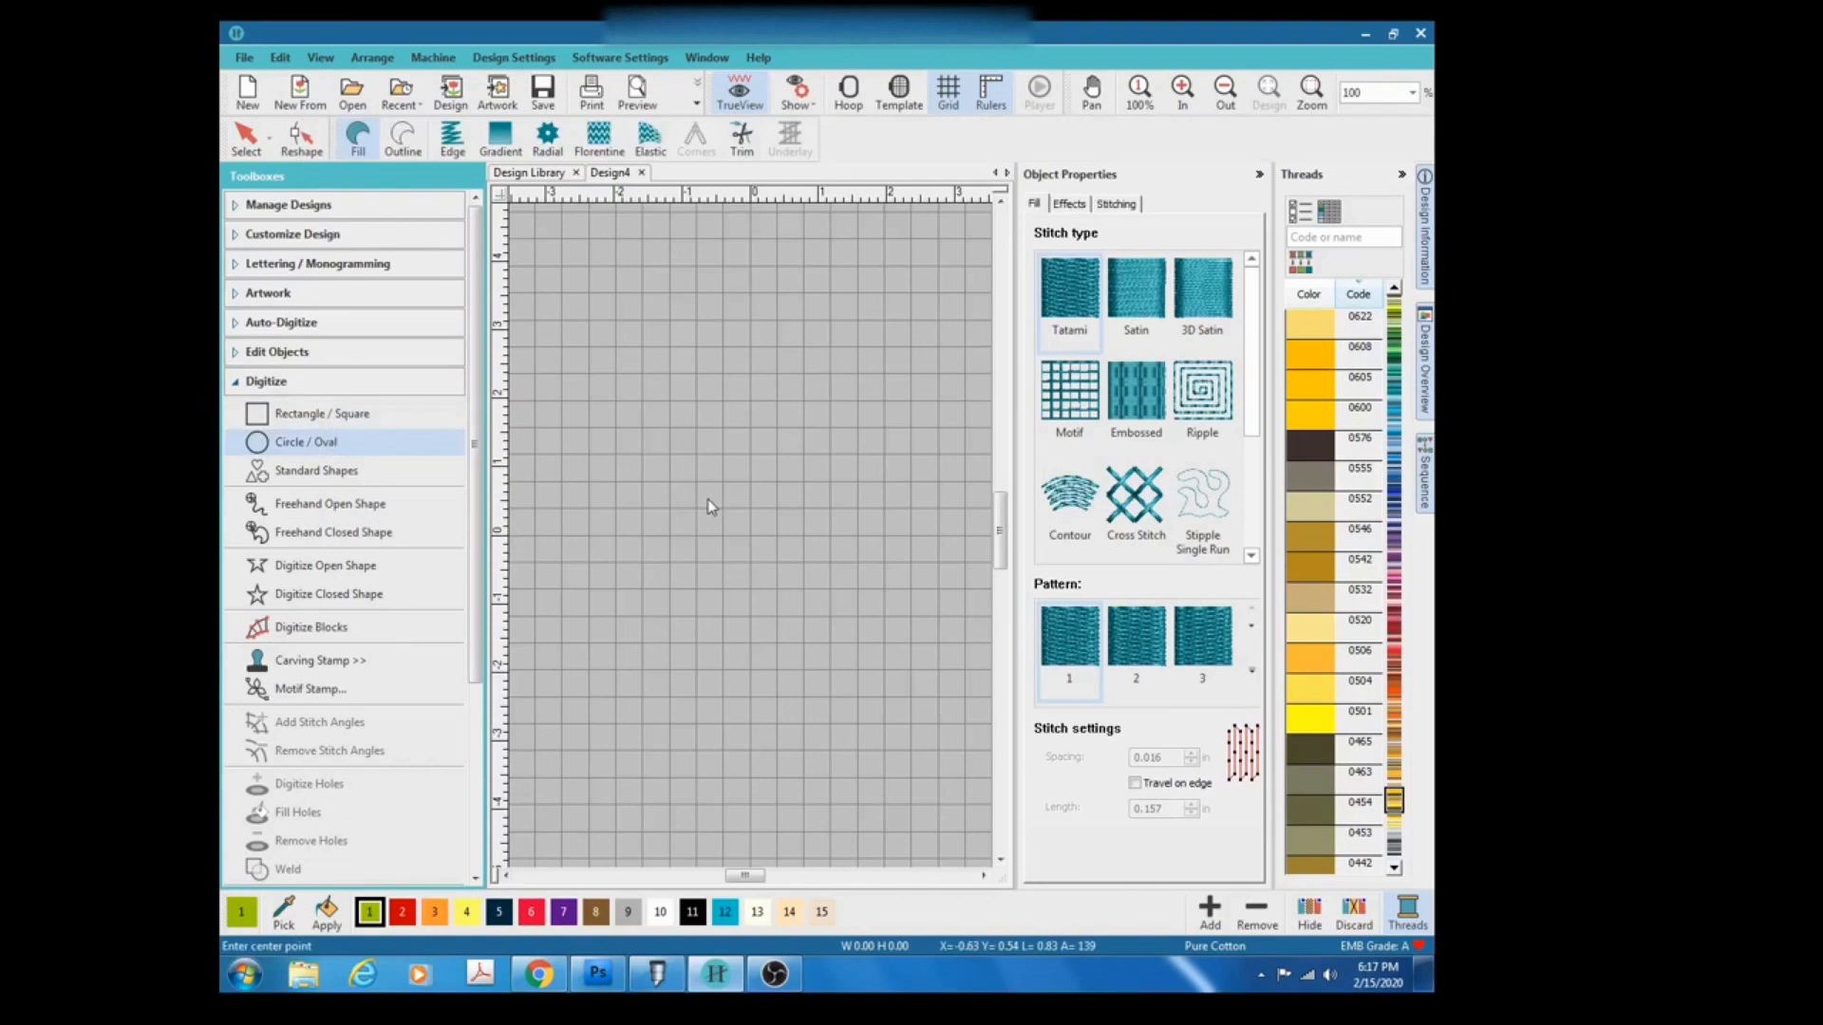
left_click(671, 488)
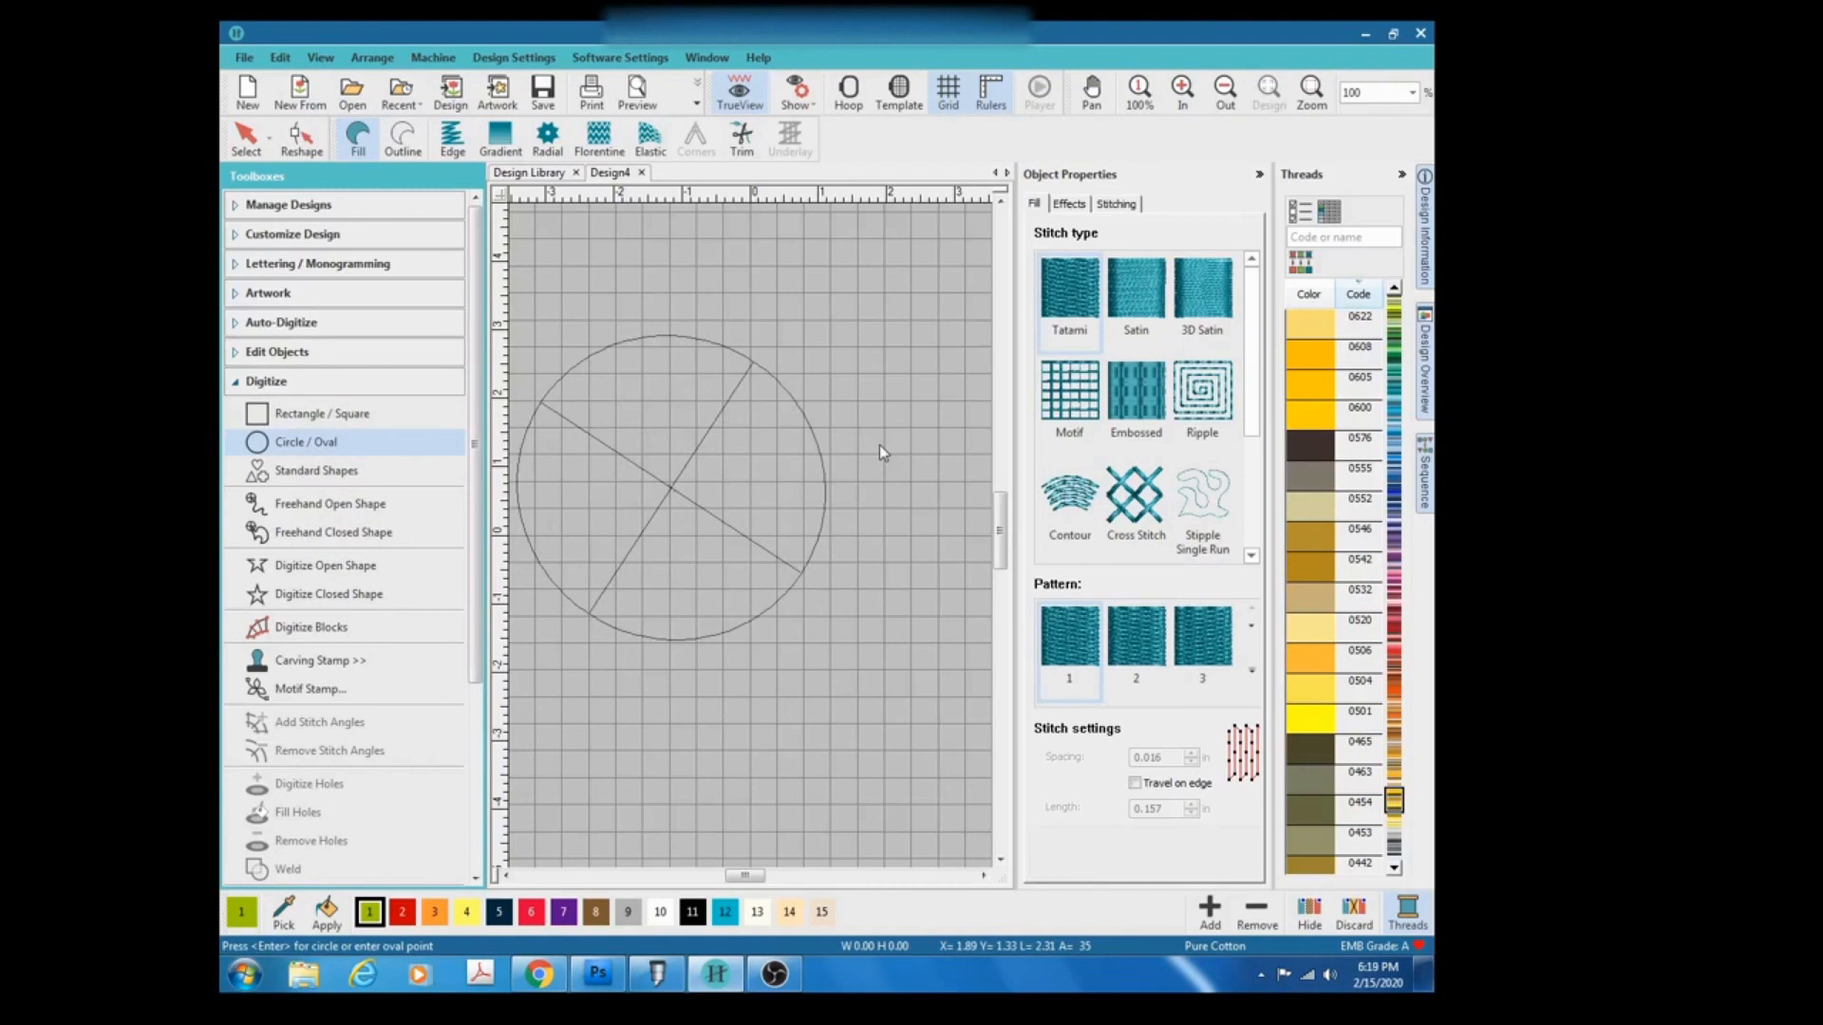
scroll(879, 444, "up", 3)
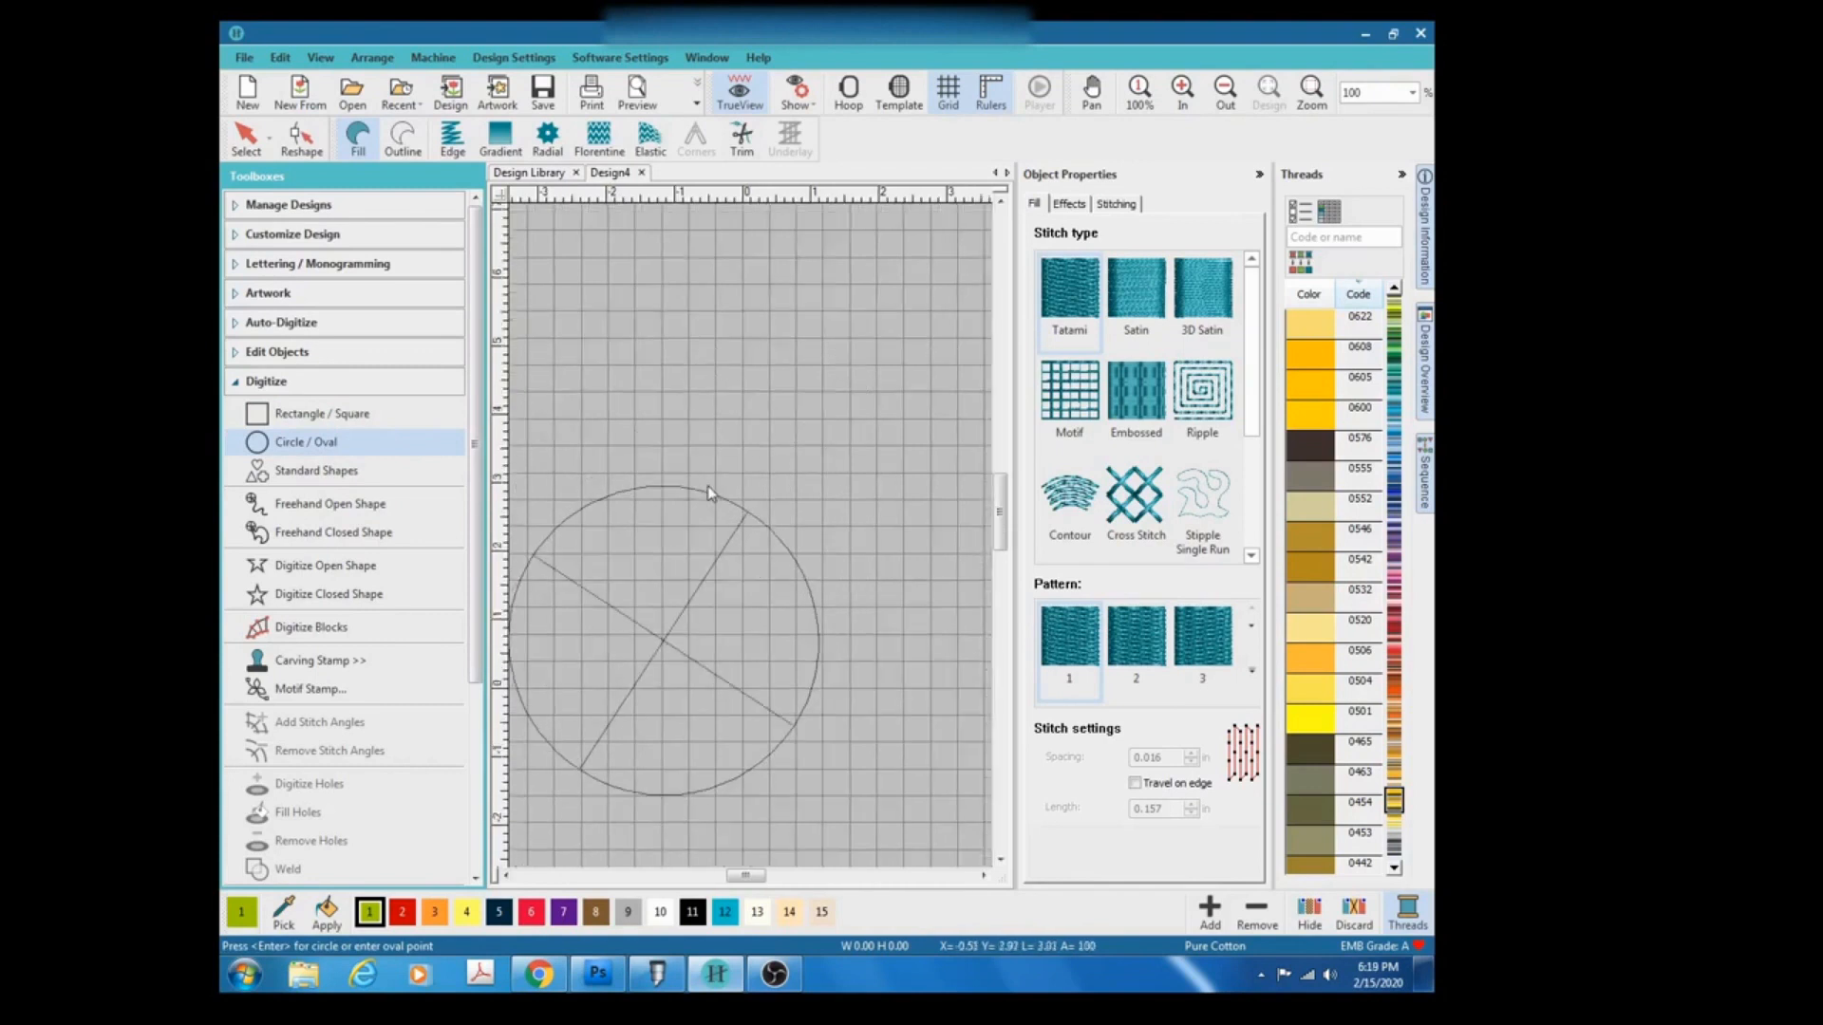
key("Return")
left_click(638, 628)
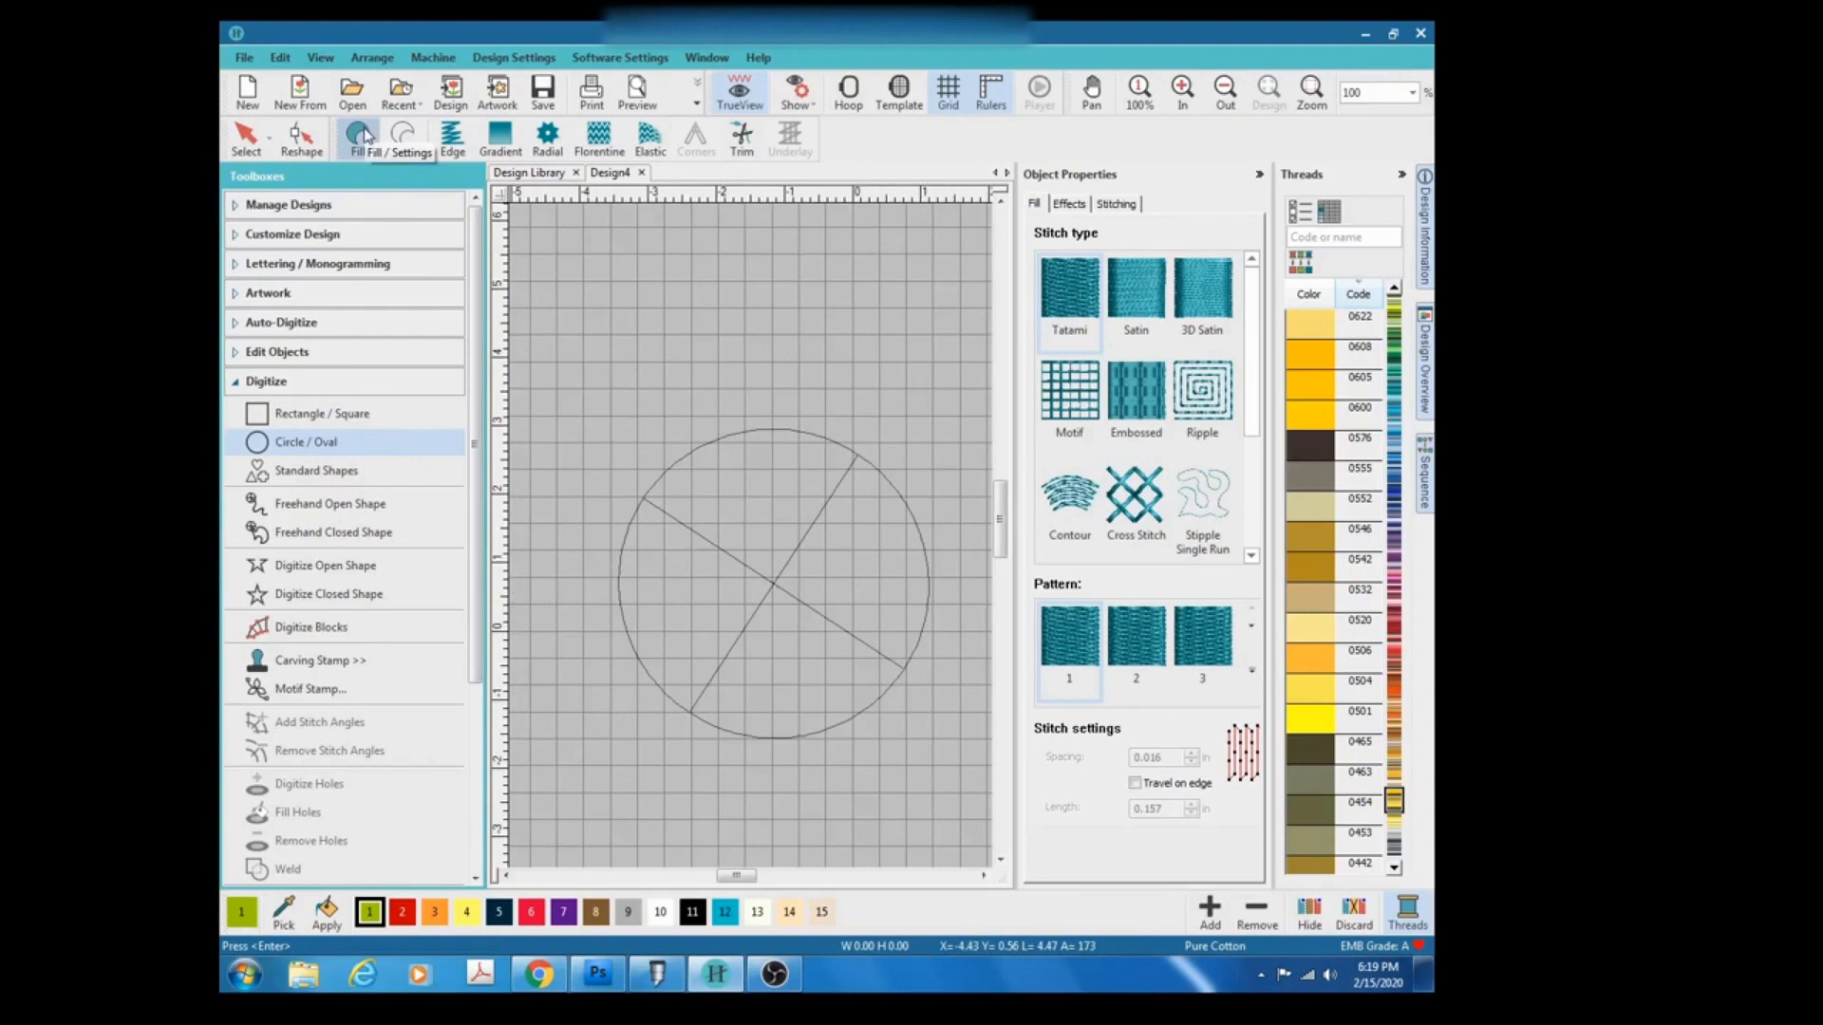
key("Return")
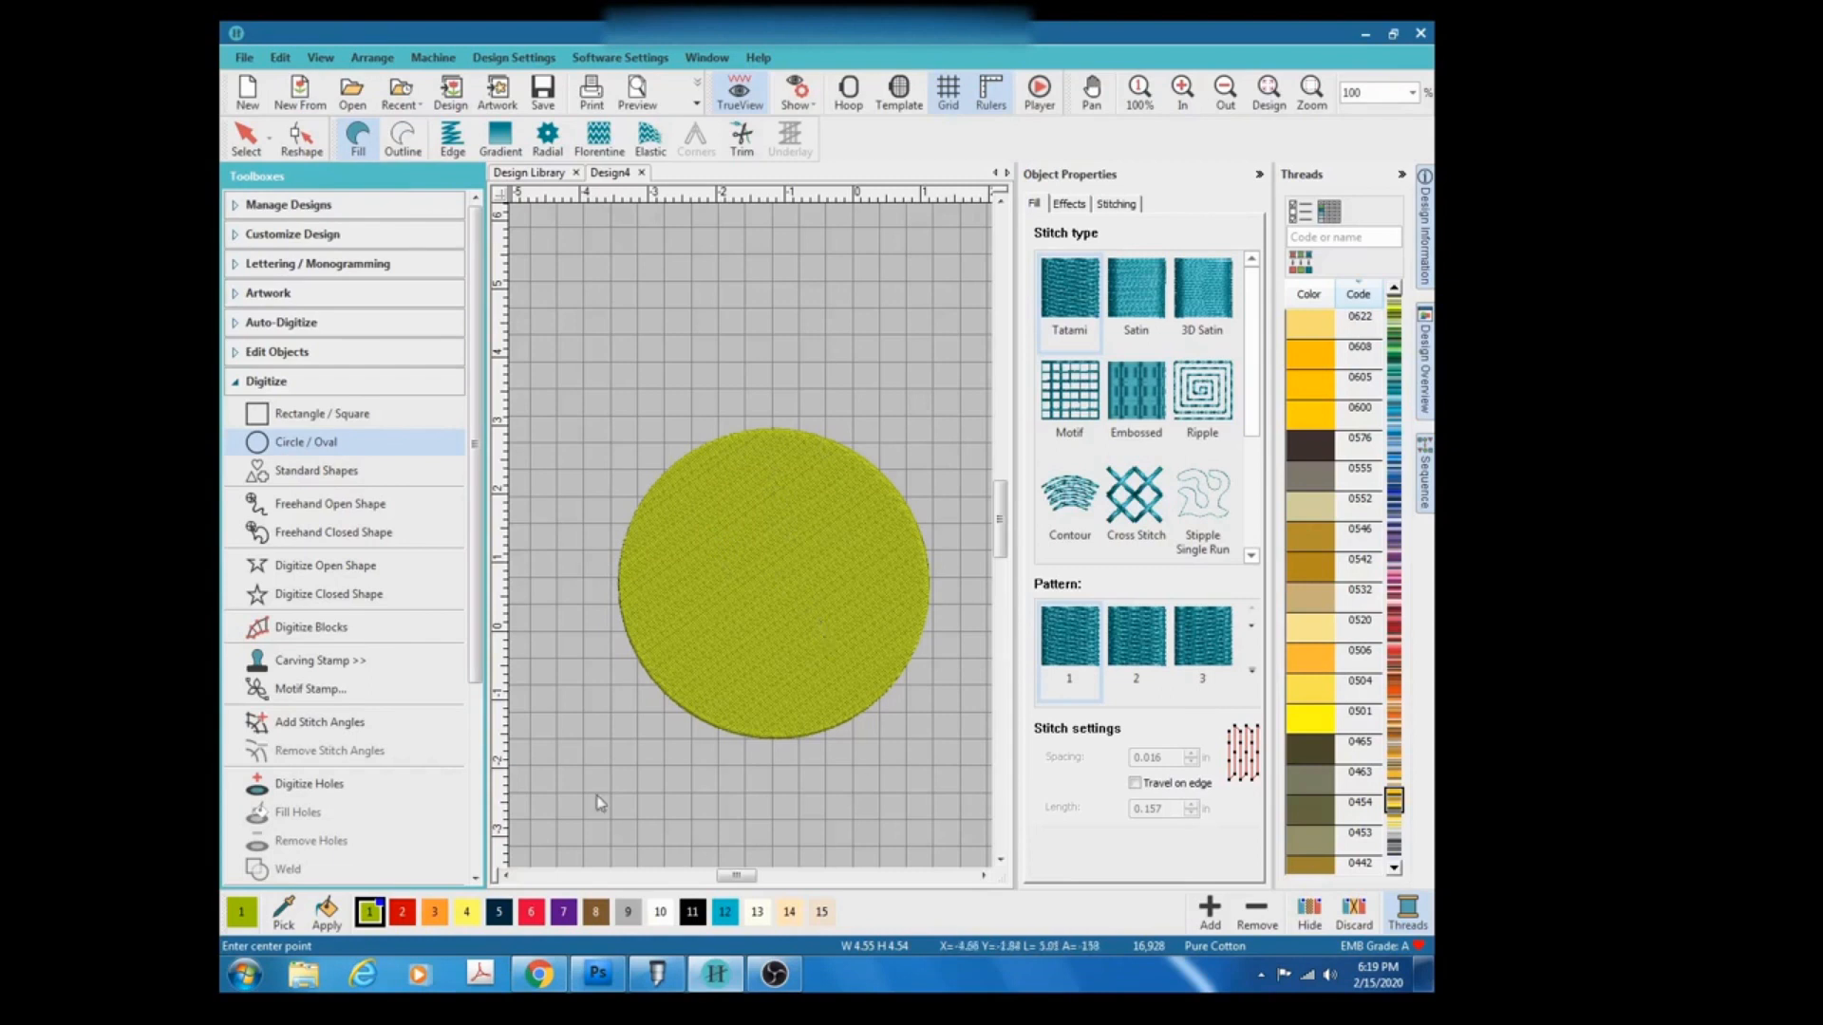
Apply thread color 0608 to the circle and select the circle.
left_click(1410, 916)
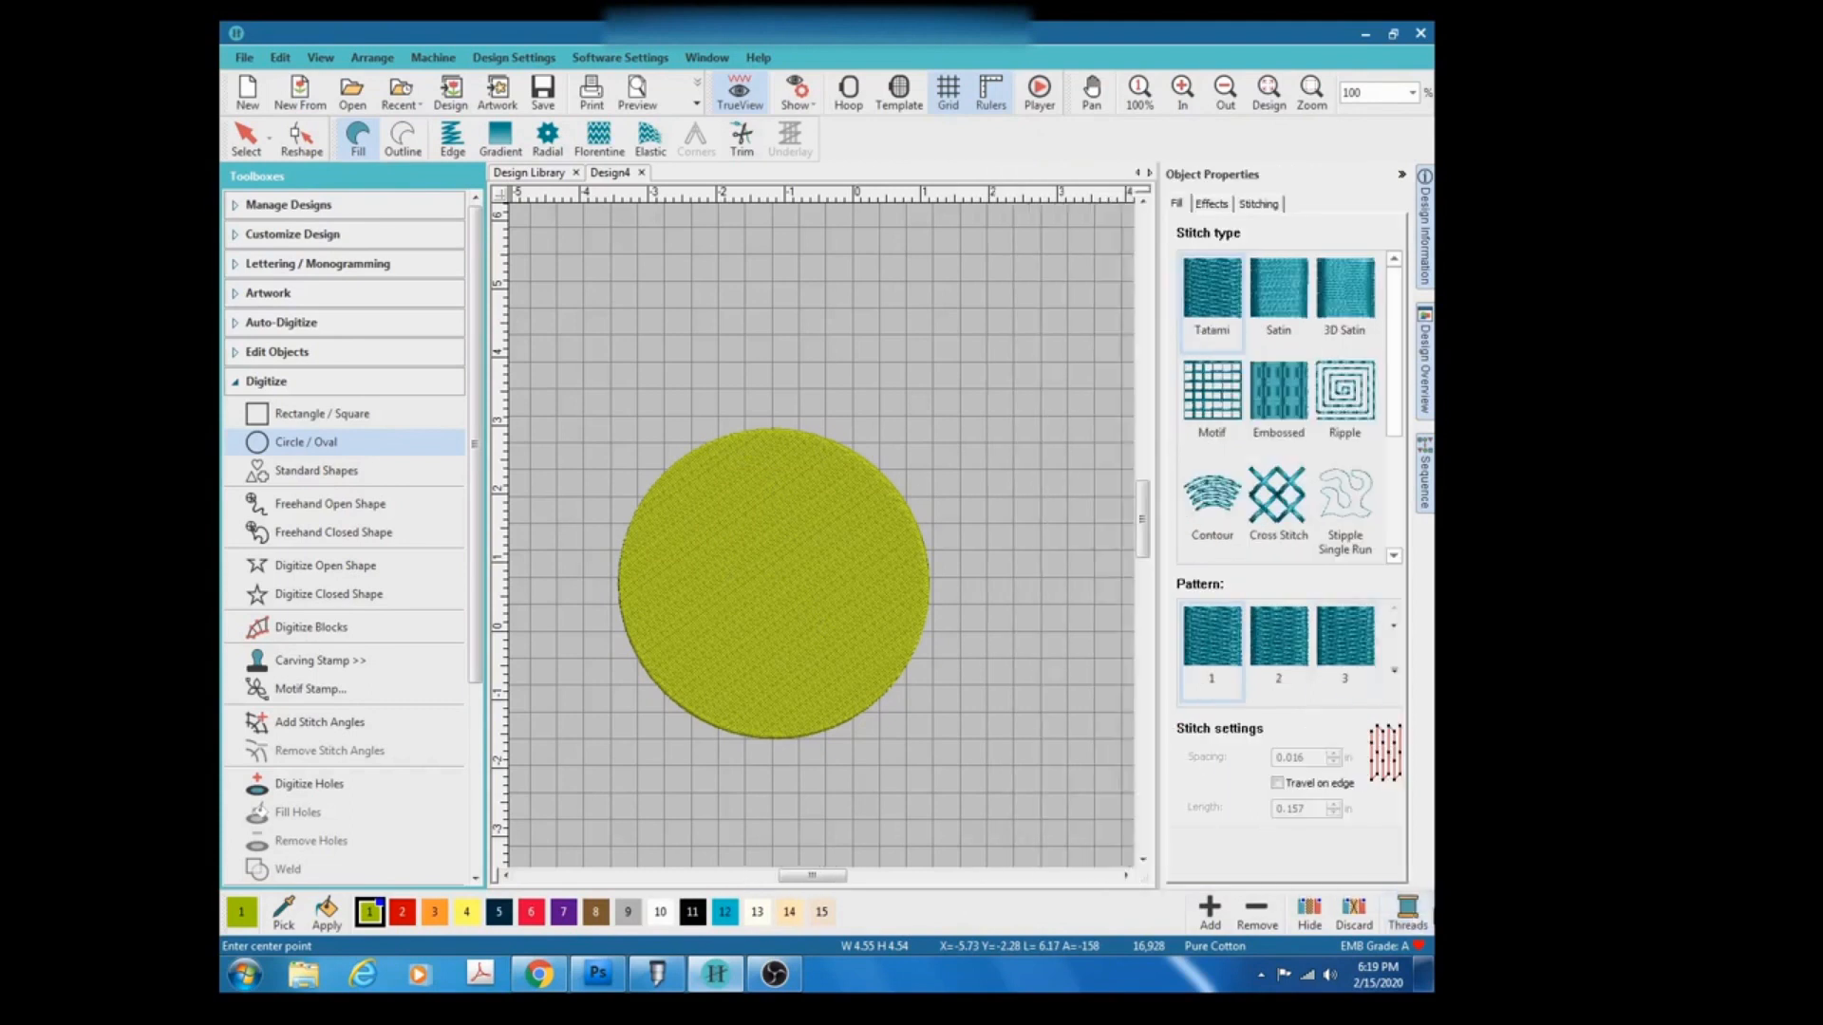
left_click(1422, 919)
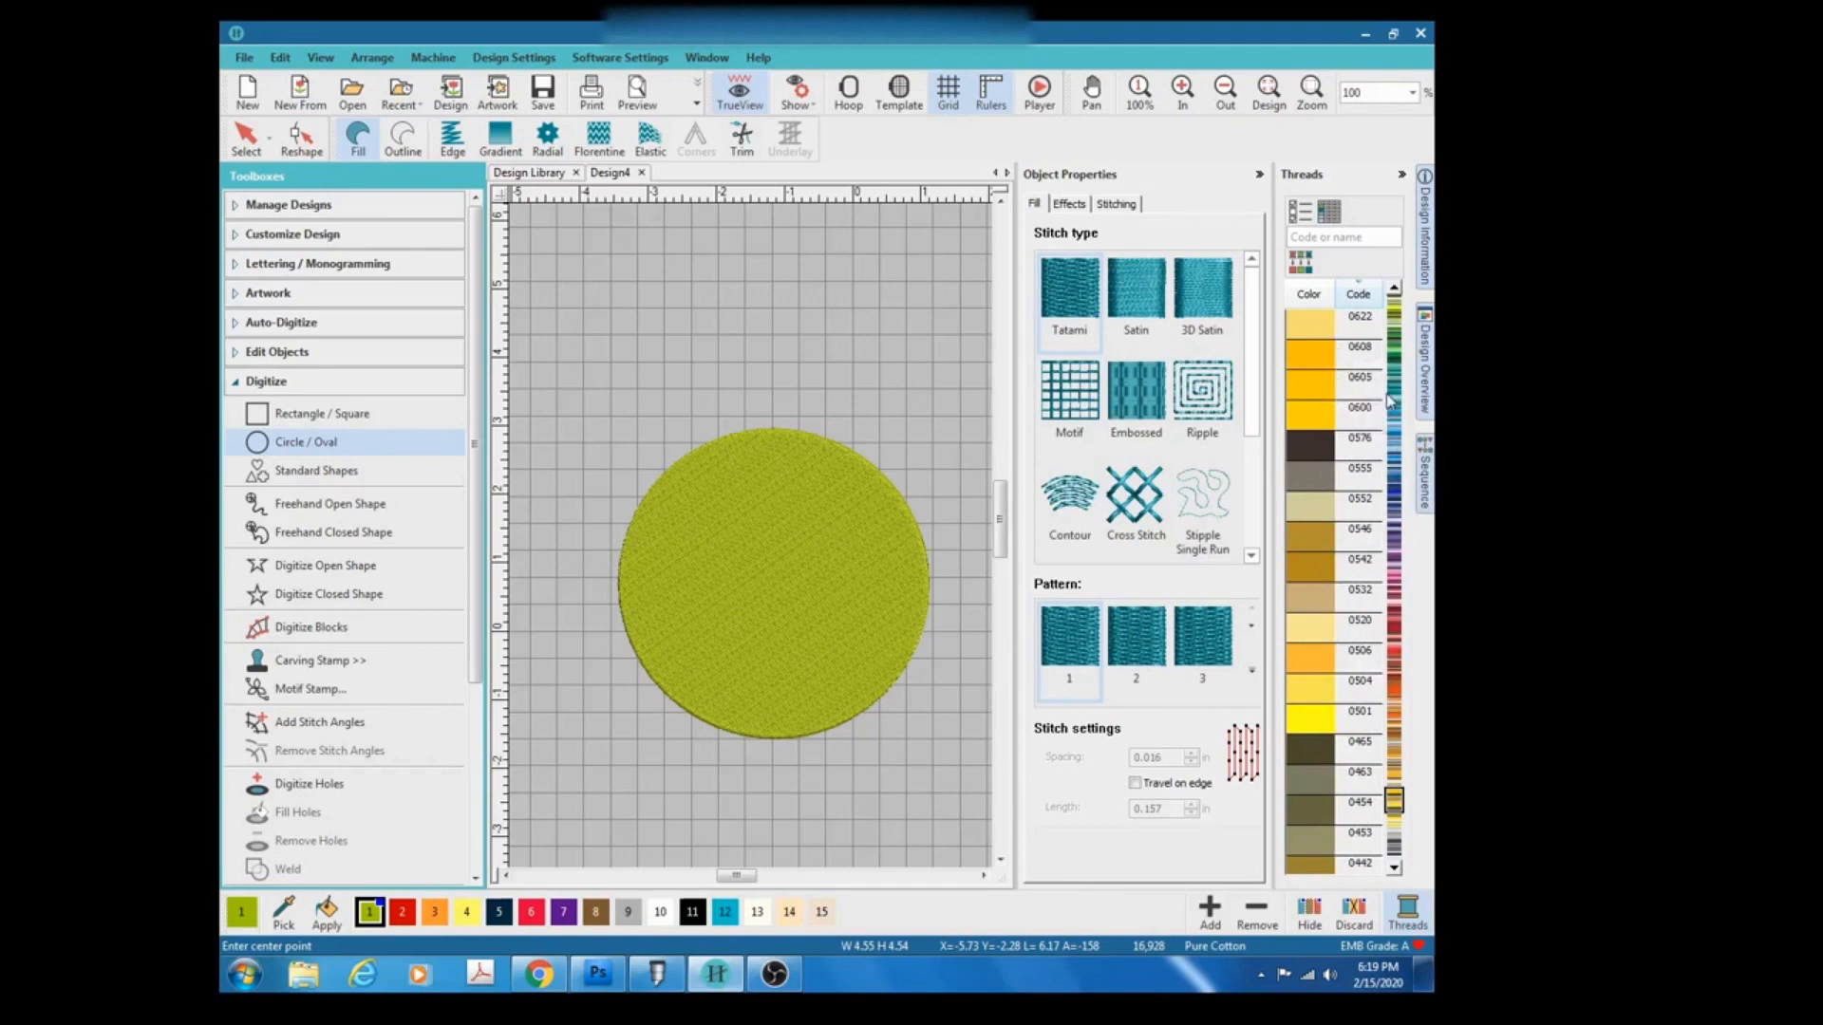
left_click(1314, 361)
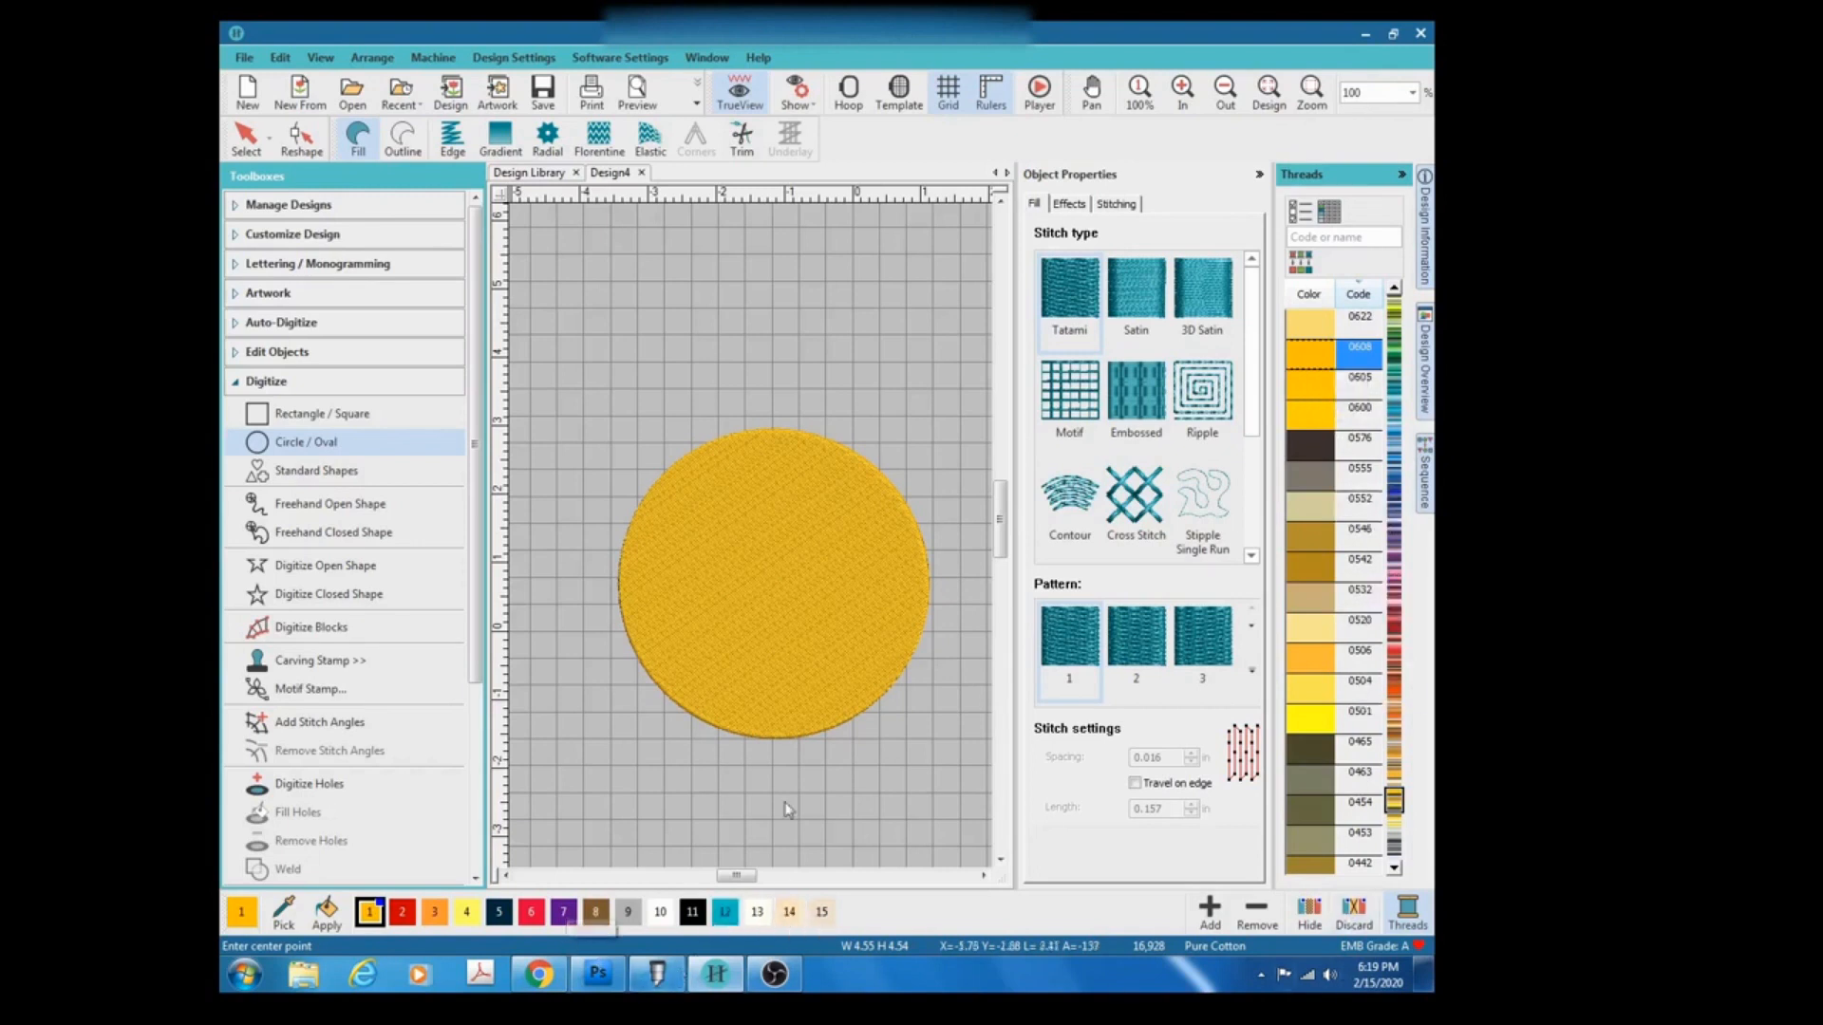
left_click(244, 139)
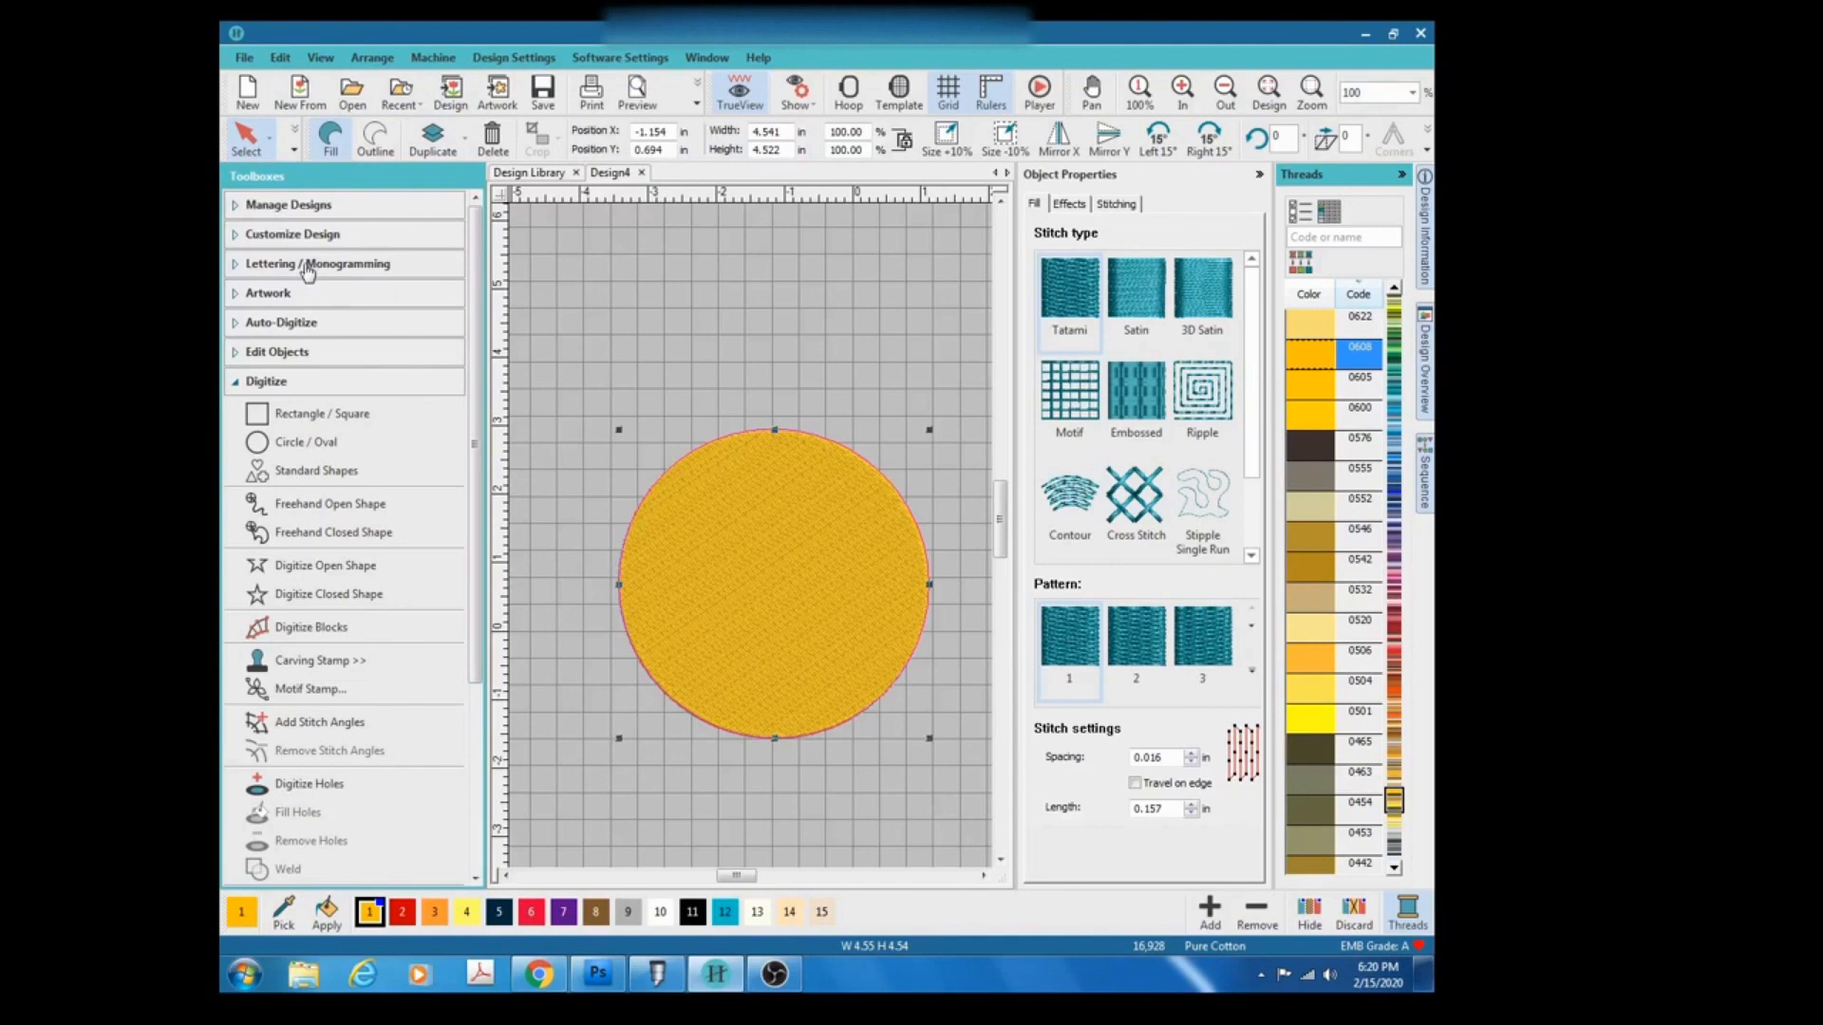
Create lettering with the text LUCKY and place it on the circle.
left_click(269, 271)
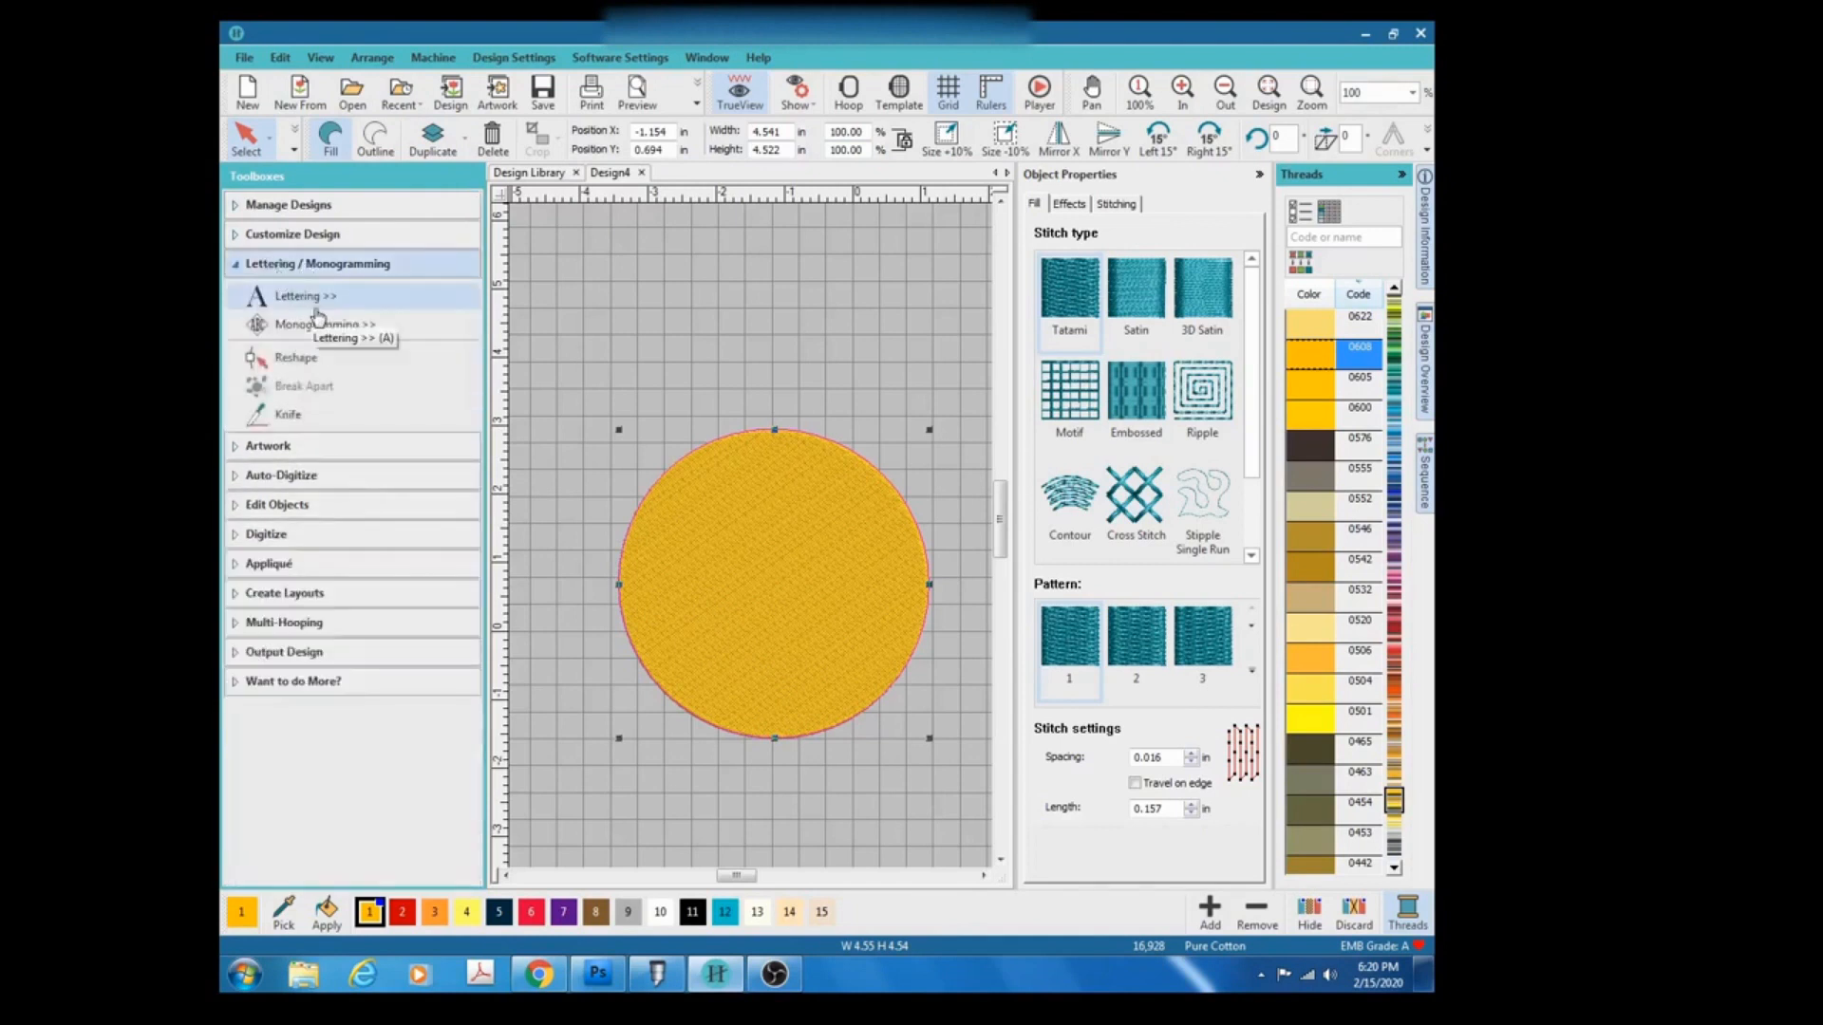
left_click(306, 298)
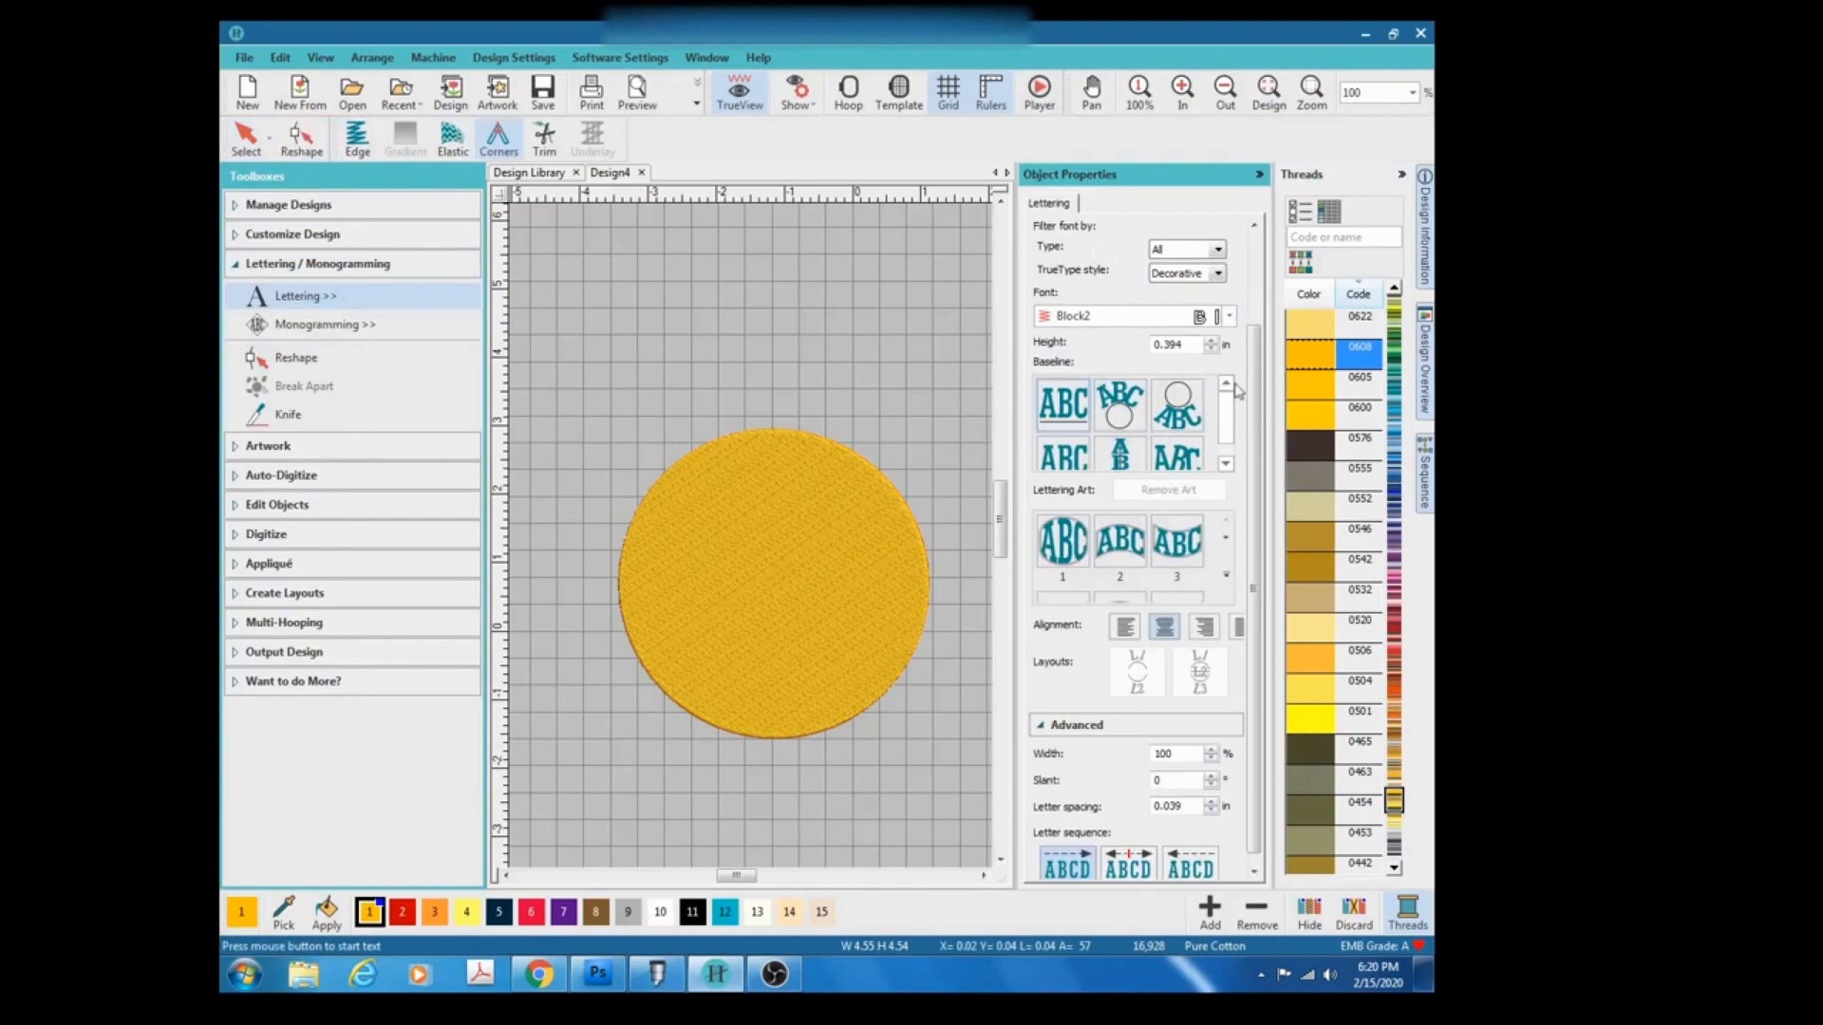
left_click_drag(1252, 391, 1251, 289)
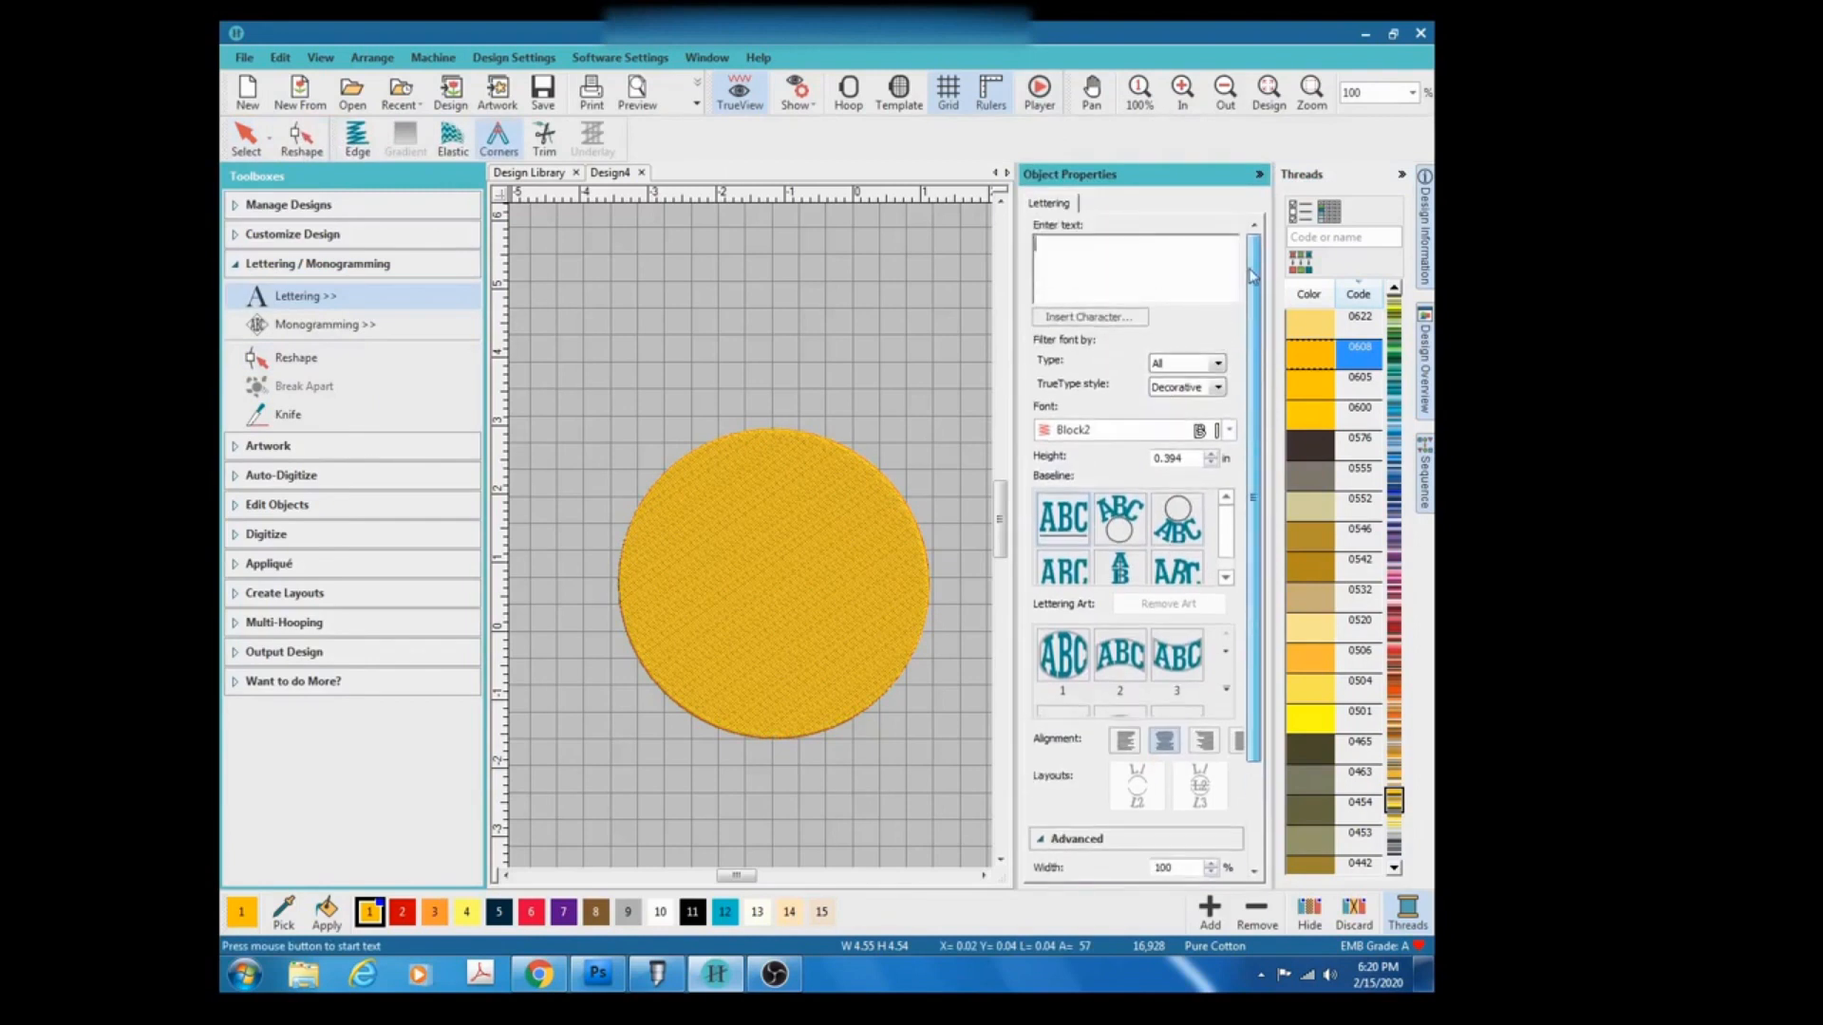
left_click(1084, 245)
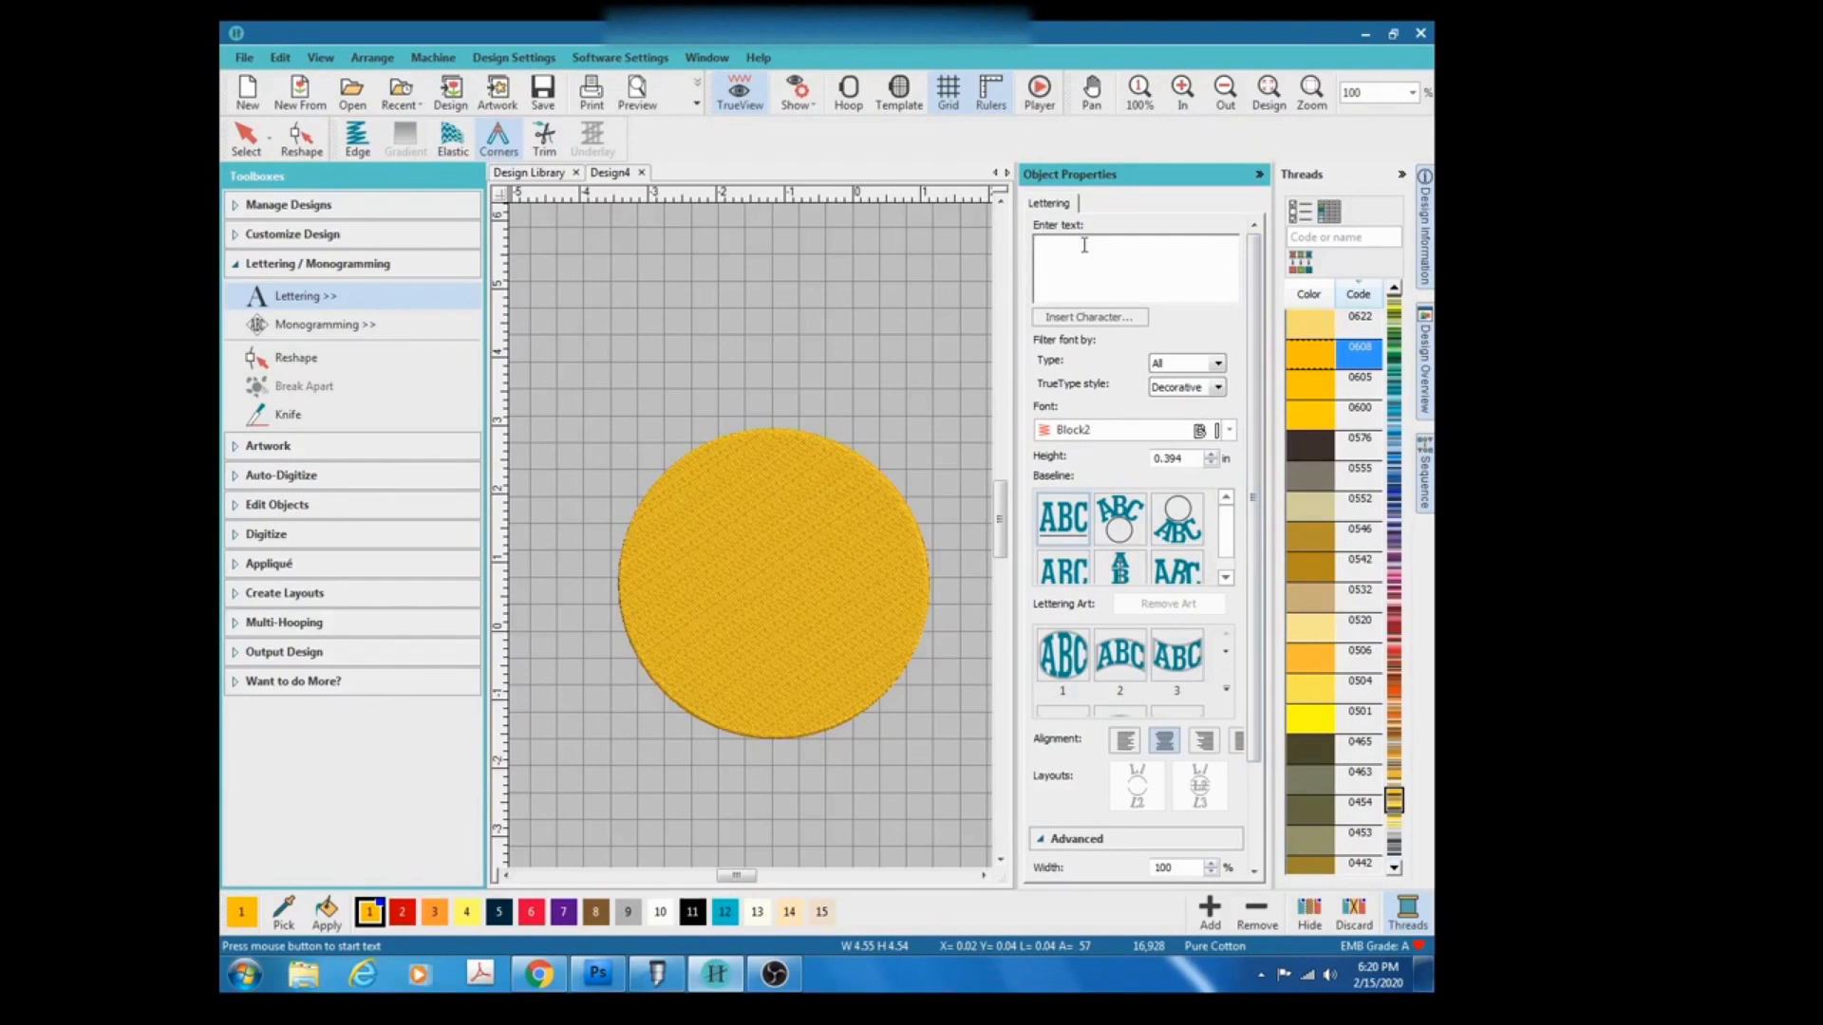
type("LUCKY")
left_click(750, 522)
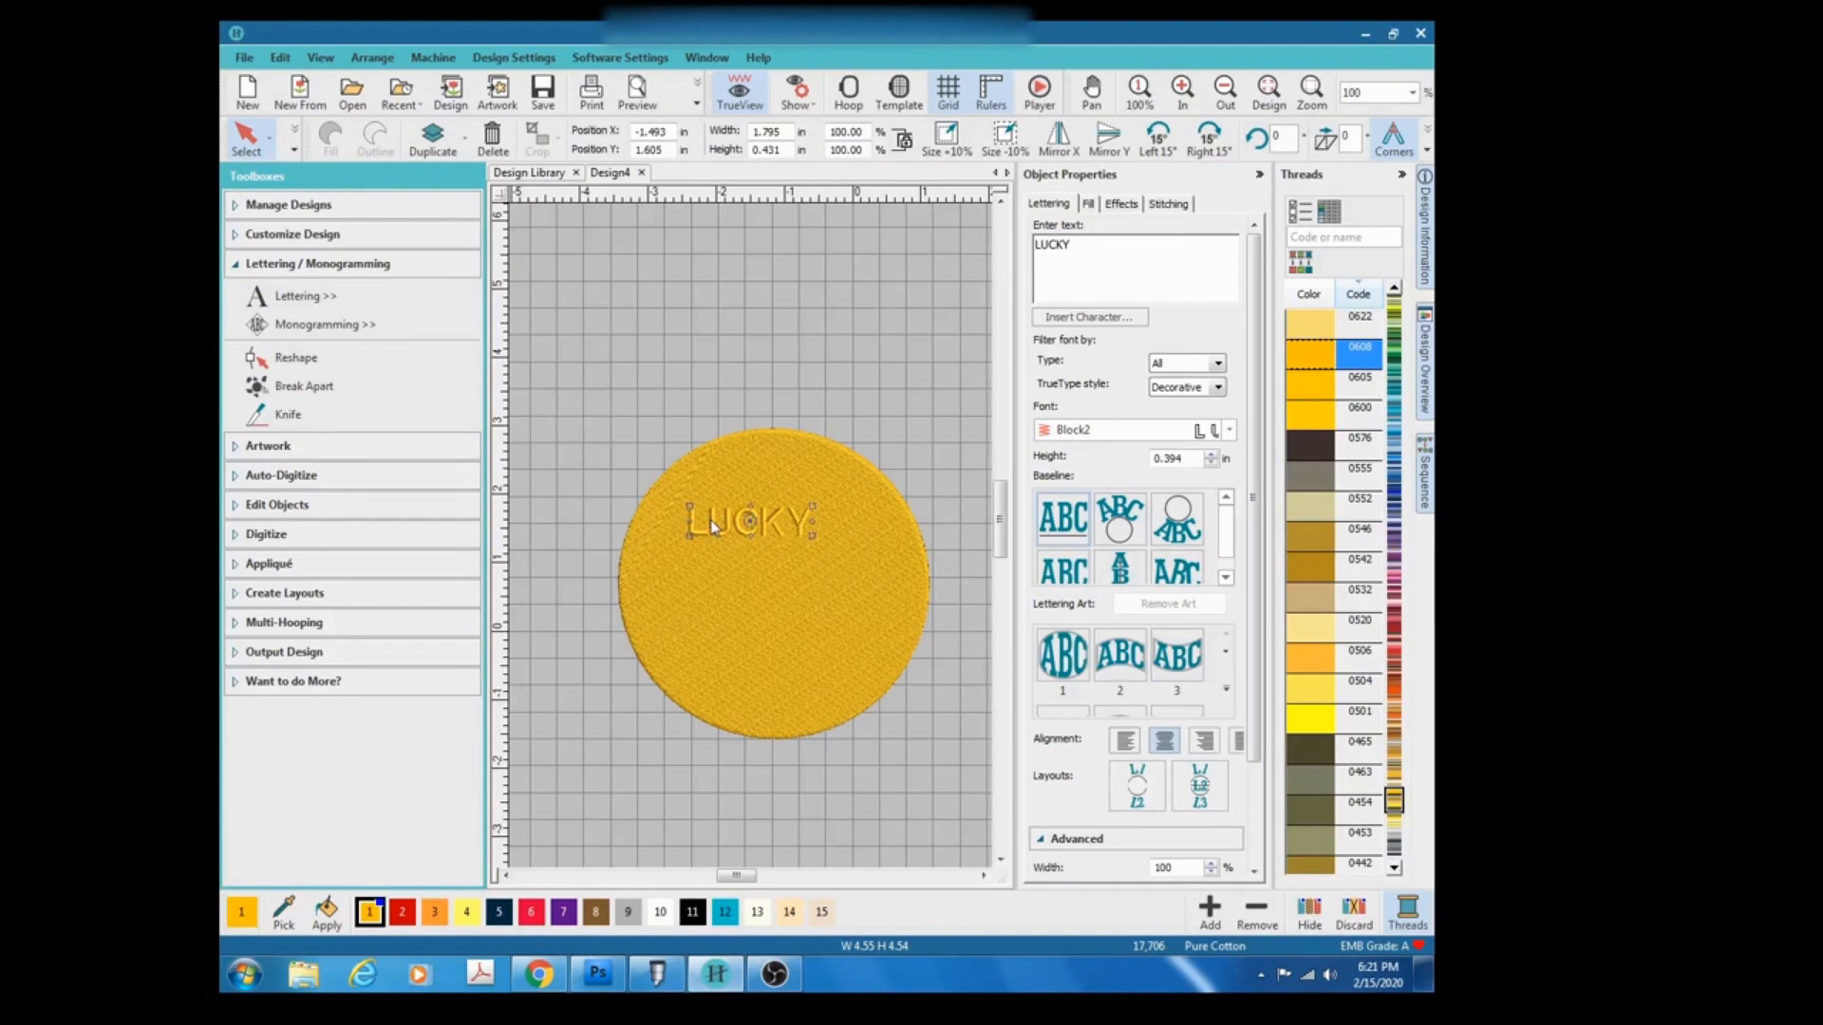
Move the LUCKY lettering down to the lower part of the circle.
left_click_drag(714, 527, 756, 710)
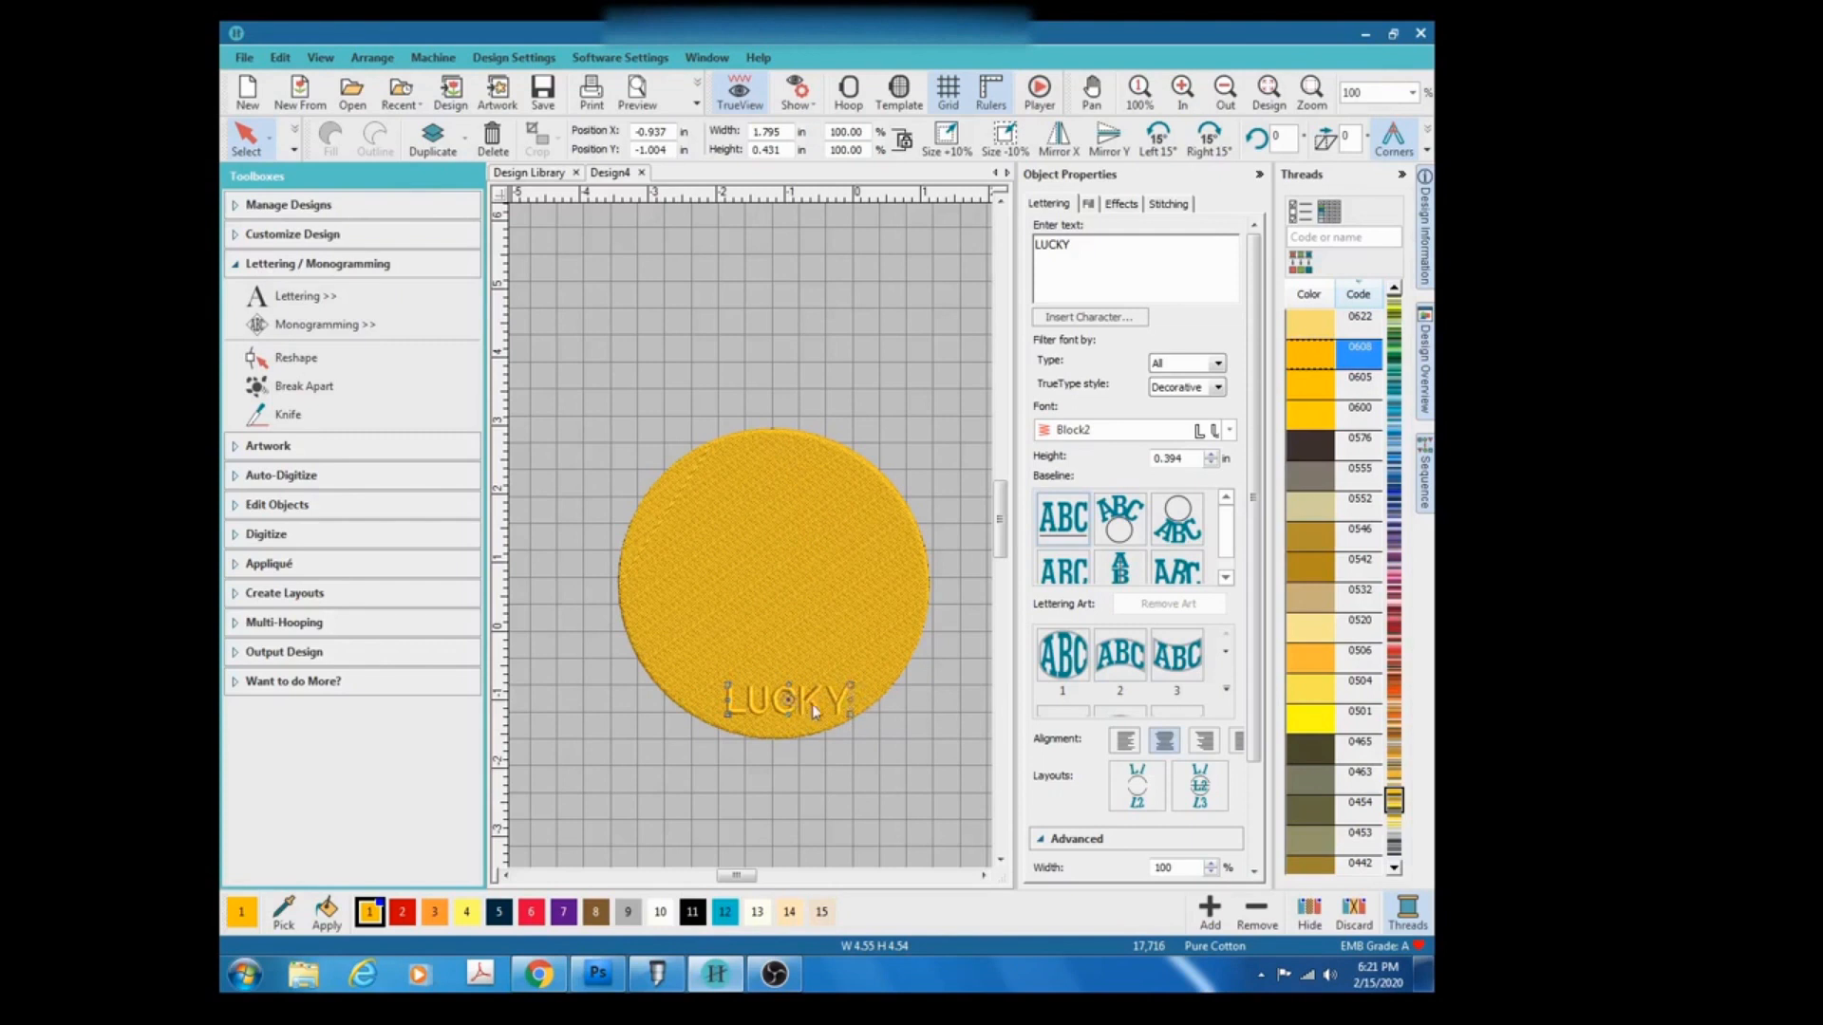
mouse_move(848, 685)
left_mouse_down()
mouse_move(774, 745)
mouse_move(717, 731)
mouse_move(717, 685)
mouse_move(759, 646)
mouse_move(799, 643)
mouse_move(852, 685)
left_mouse_up()
left_click(808, 711)
key("ctrl+z")
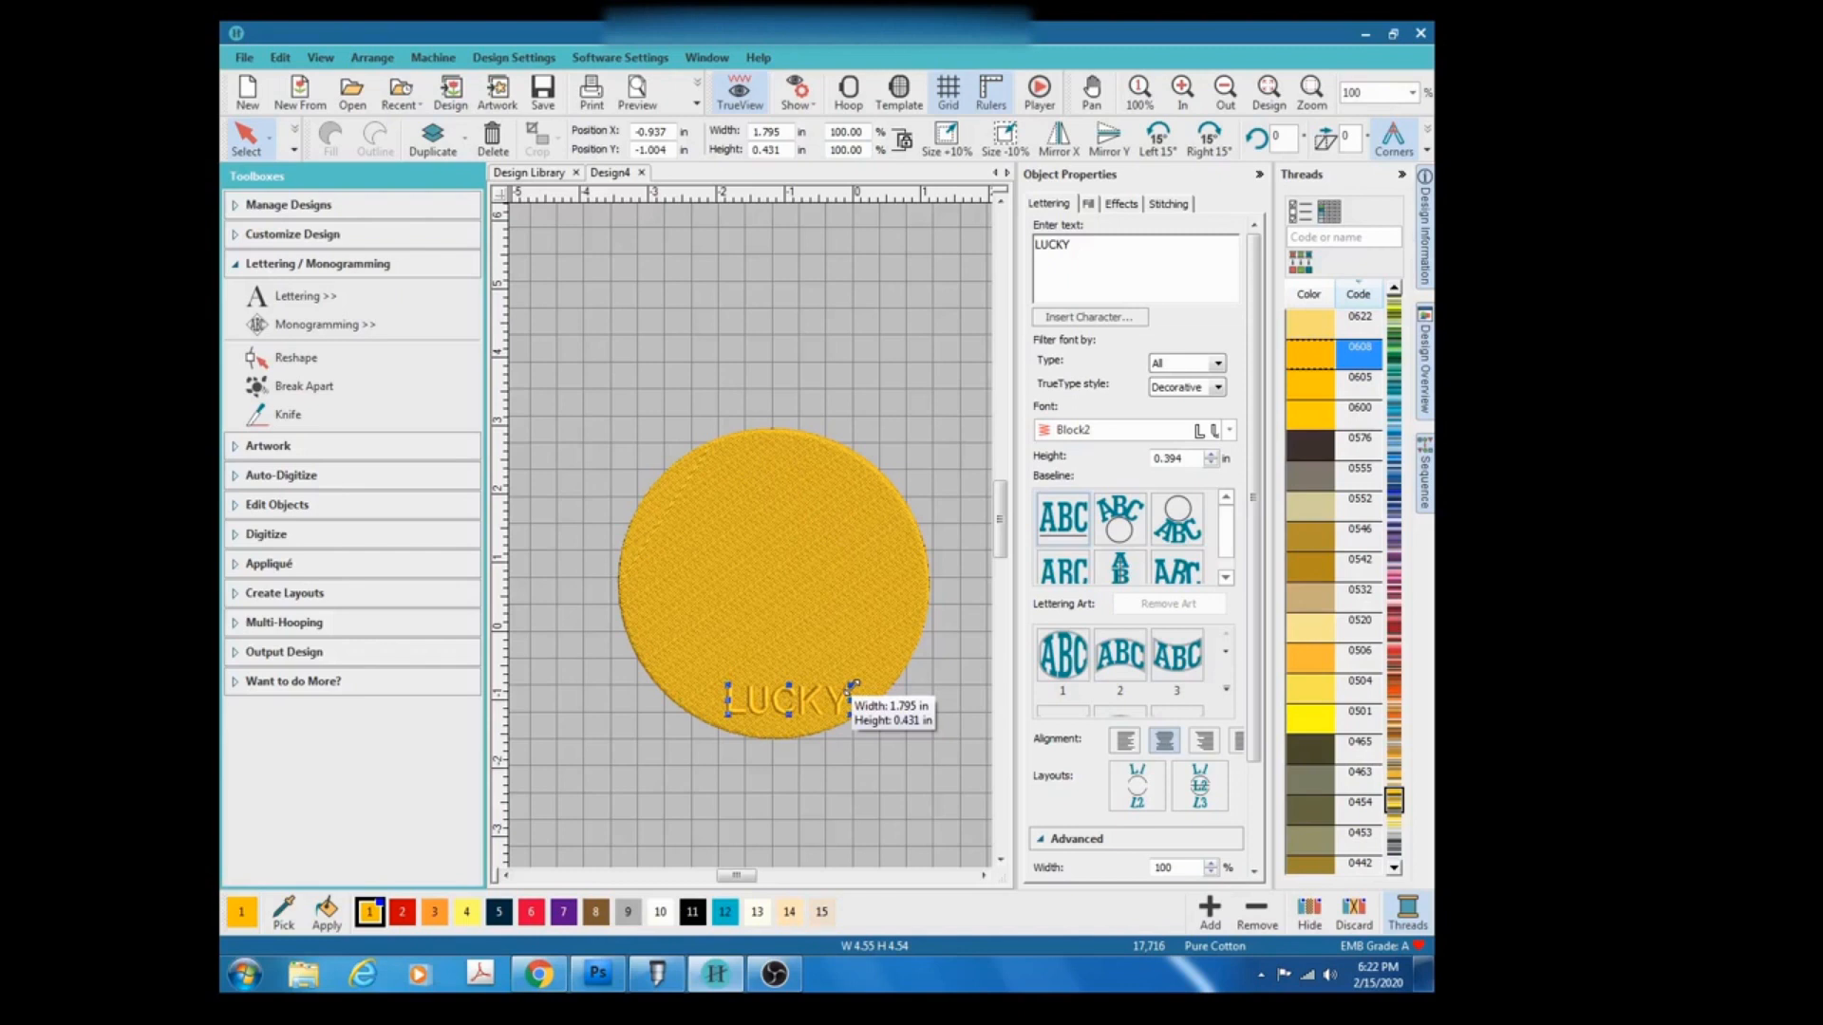
Enlarge the LUCKY lettering to about 2.79 in wide and set its baseline to Circle CCW.
left_click_drag(853, 686, 883, 634)
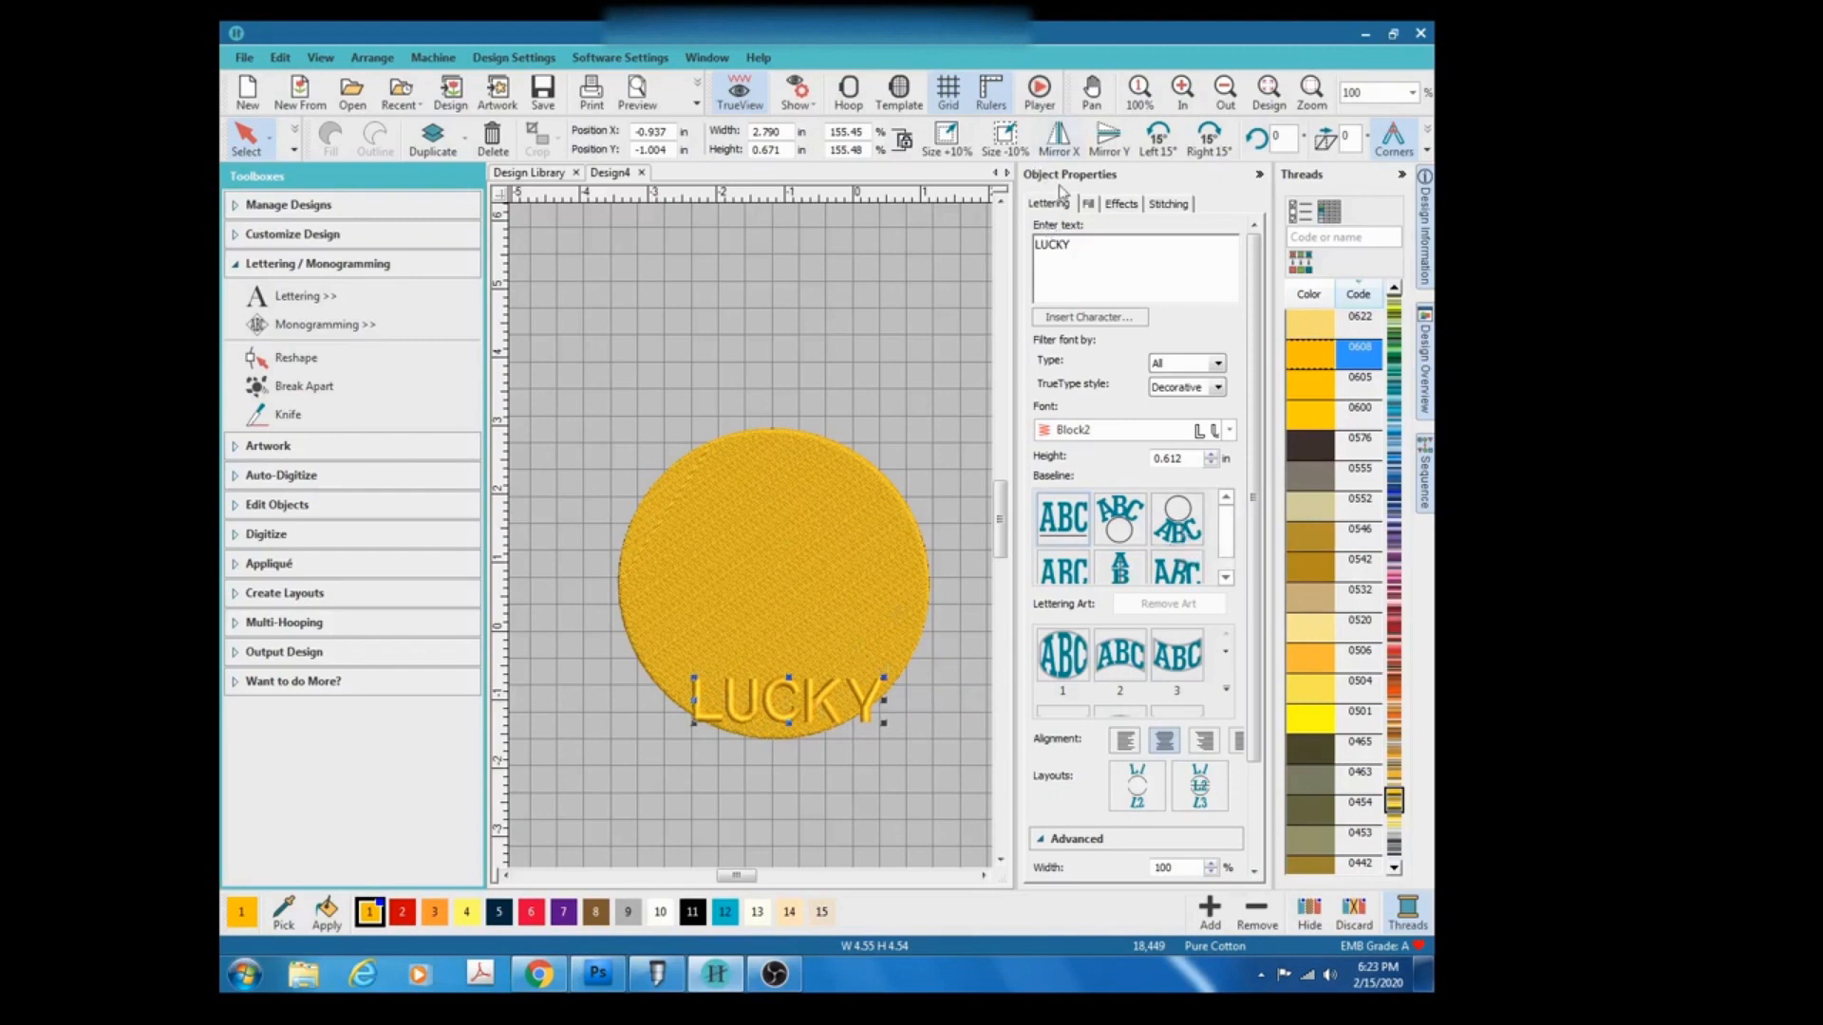
left_click(1185, 540)
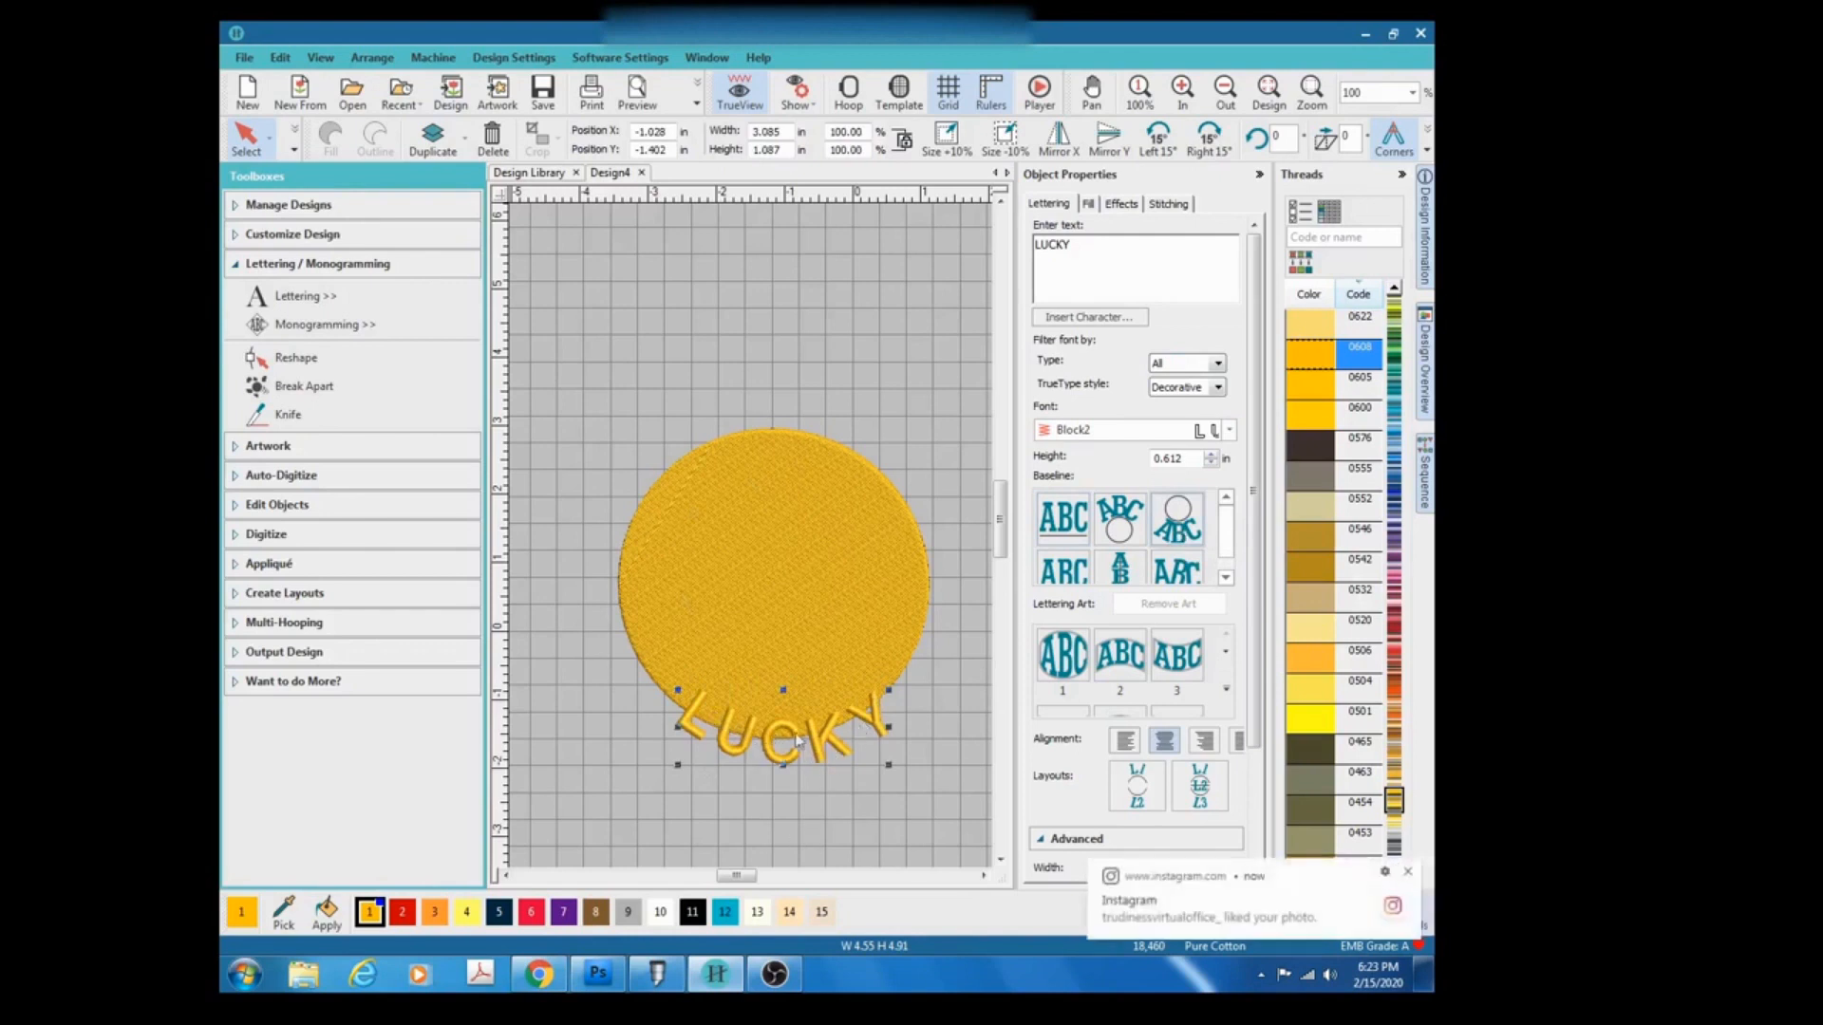
Move the curved lettering up so it sits along the circle's lower edge.
left_click_drag(784, 732, 775, 683)
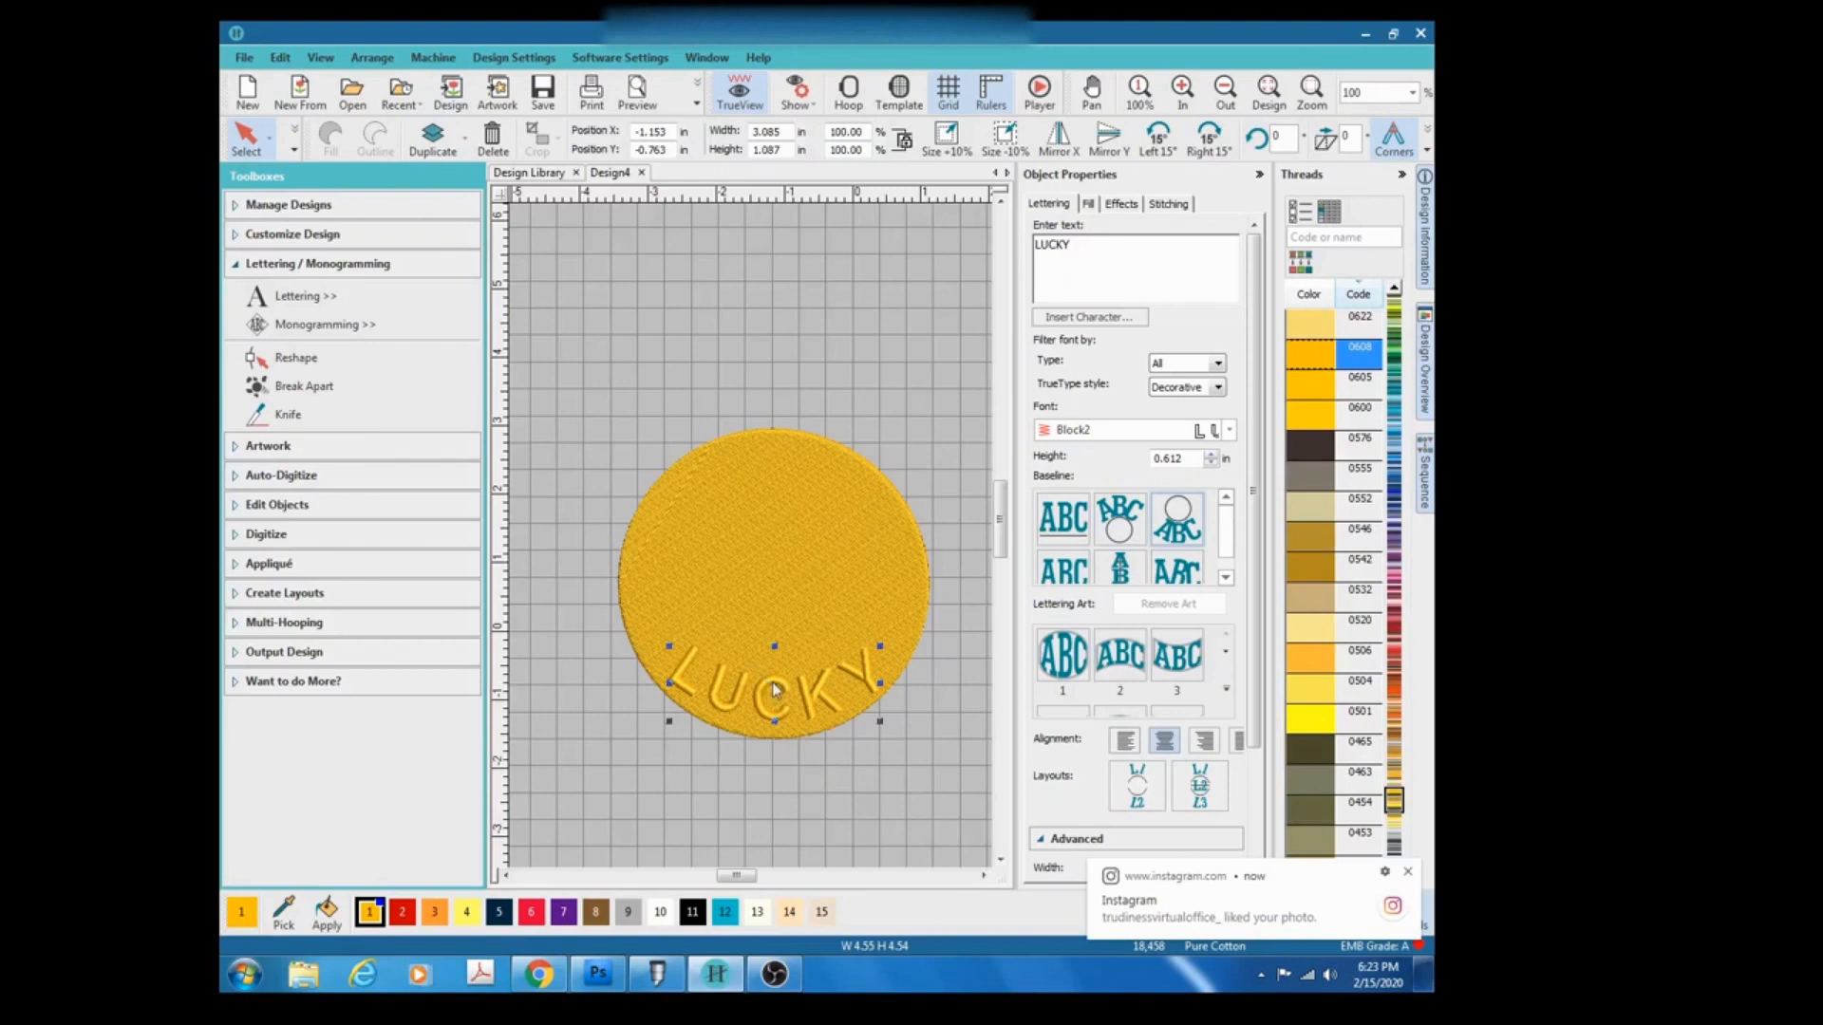
key("Up")
key("Up")
key("Up")
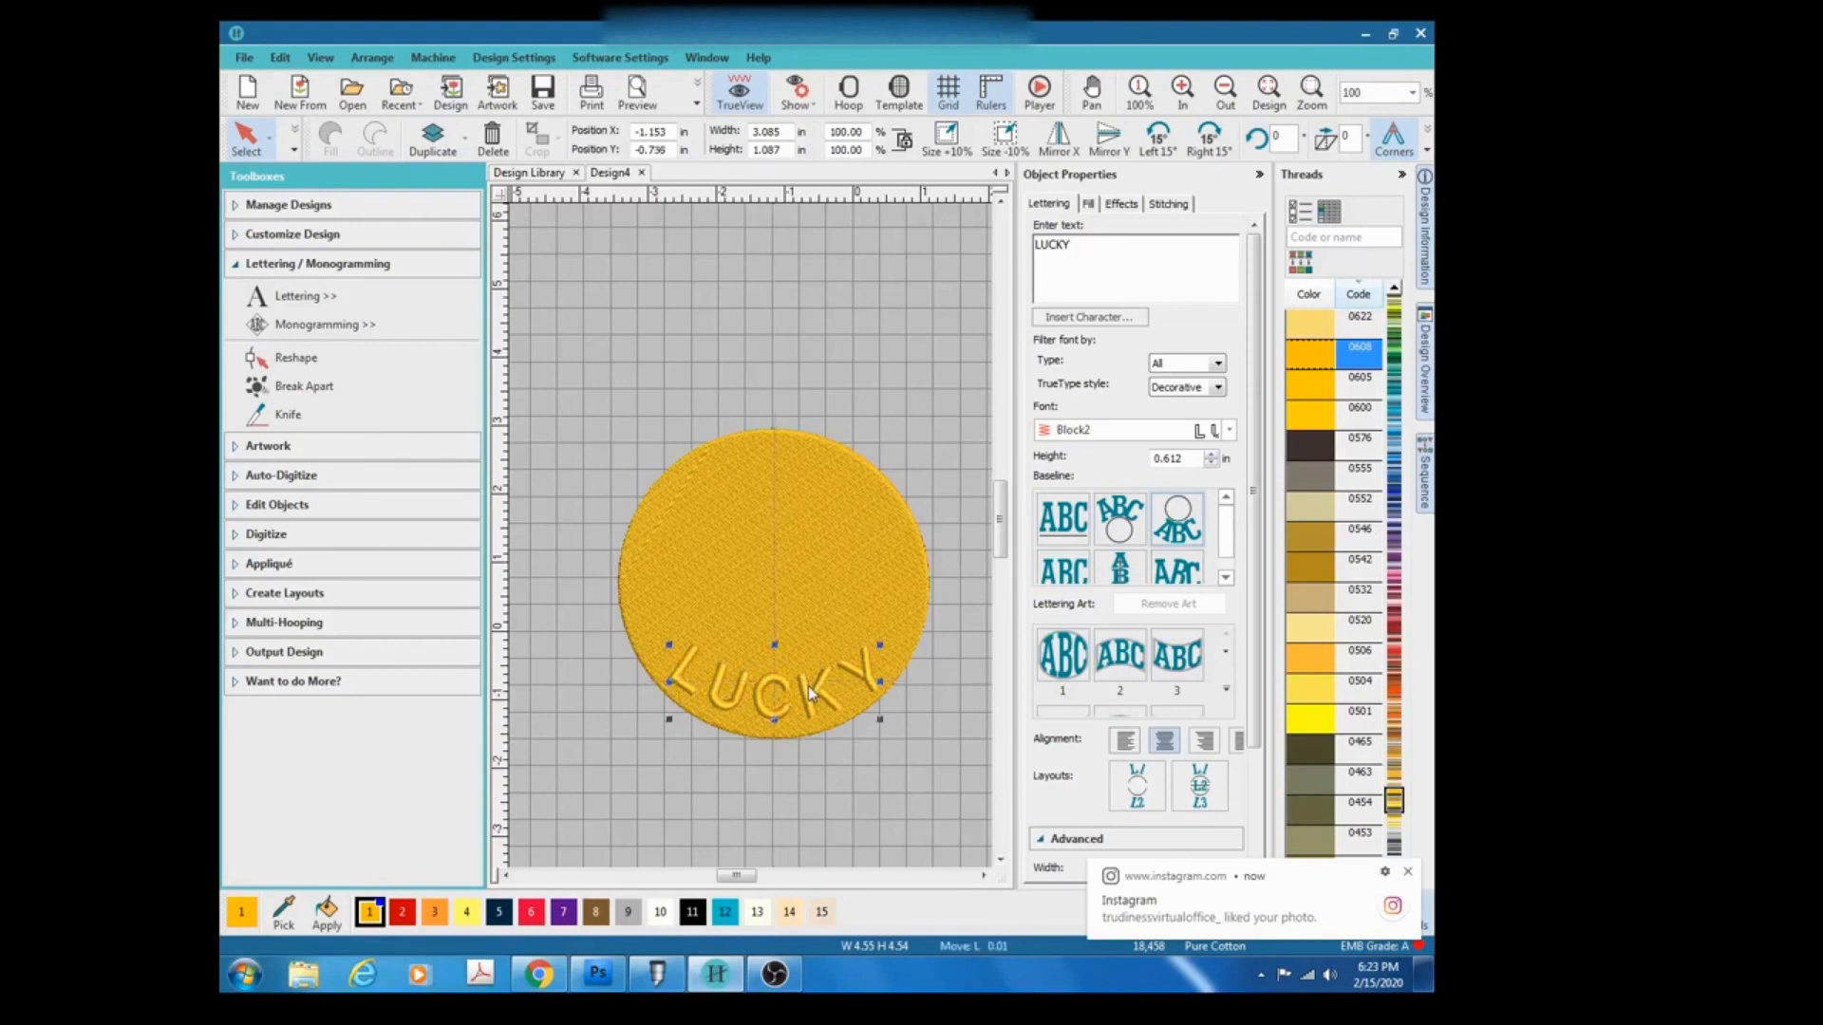
key("Up")
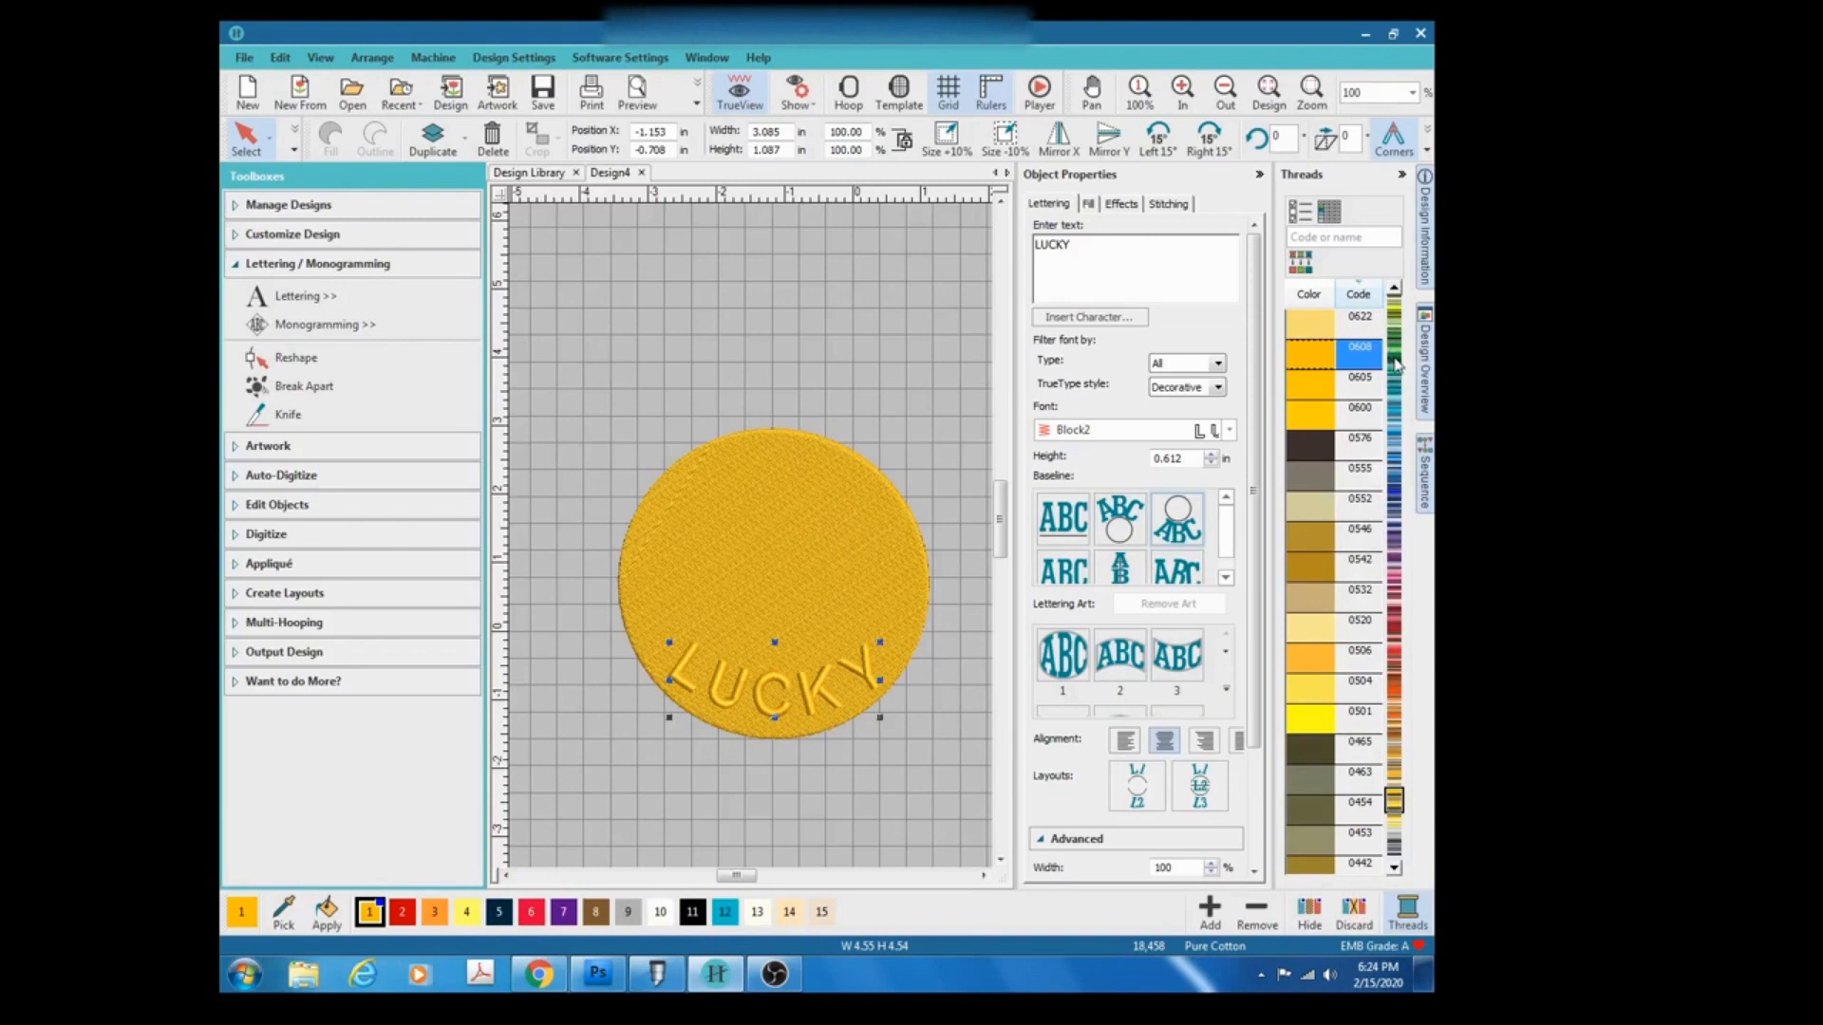
Apply green thread color 5510 to the LUCKY lettering.
left_click(1396, 363)
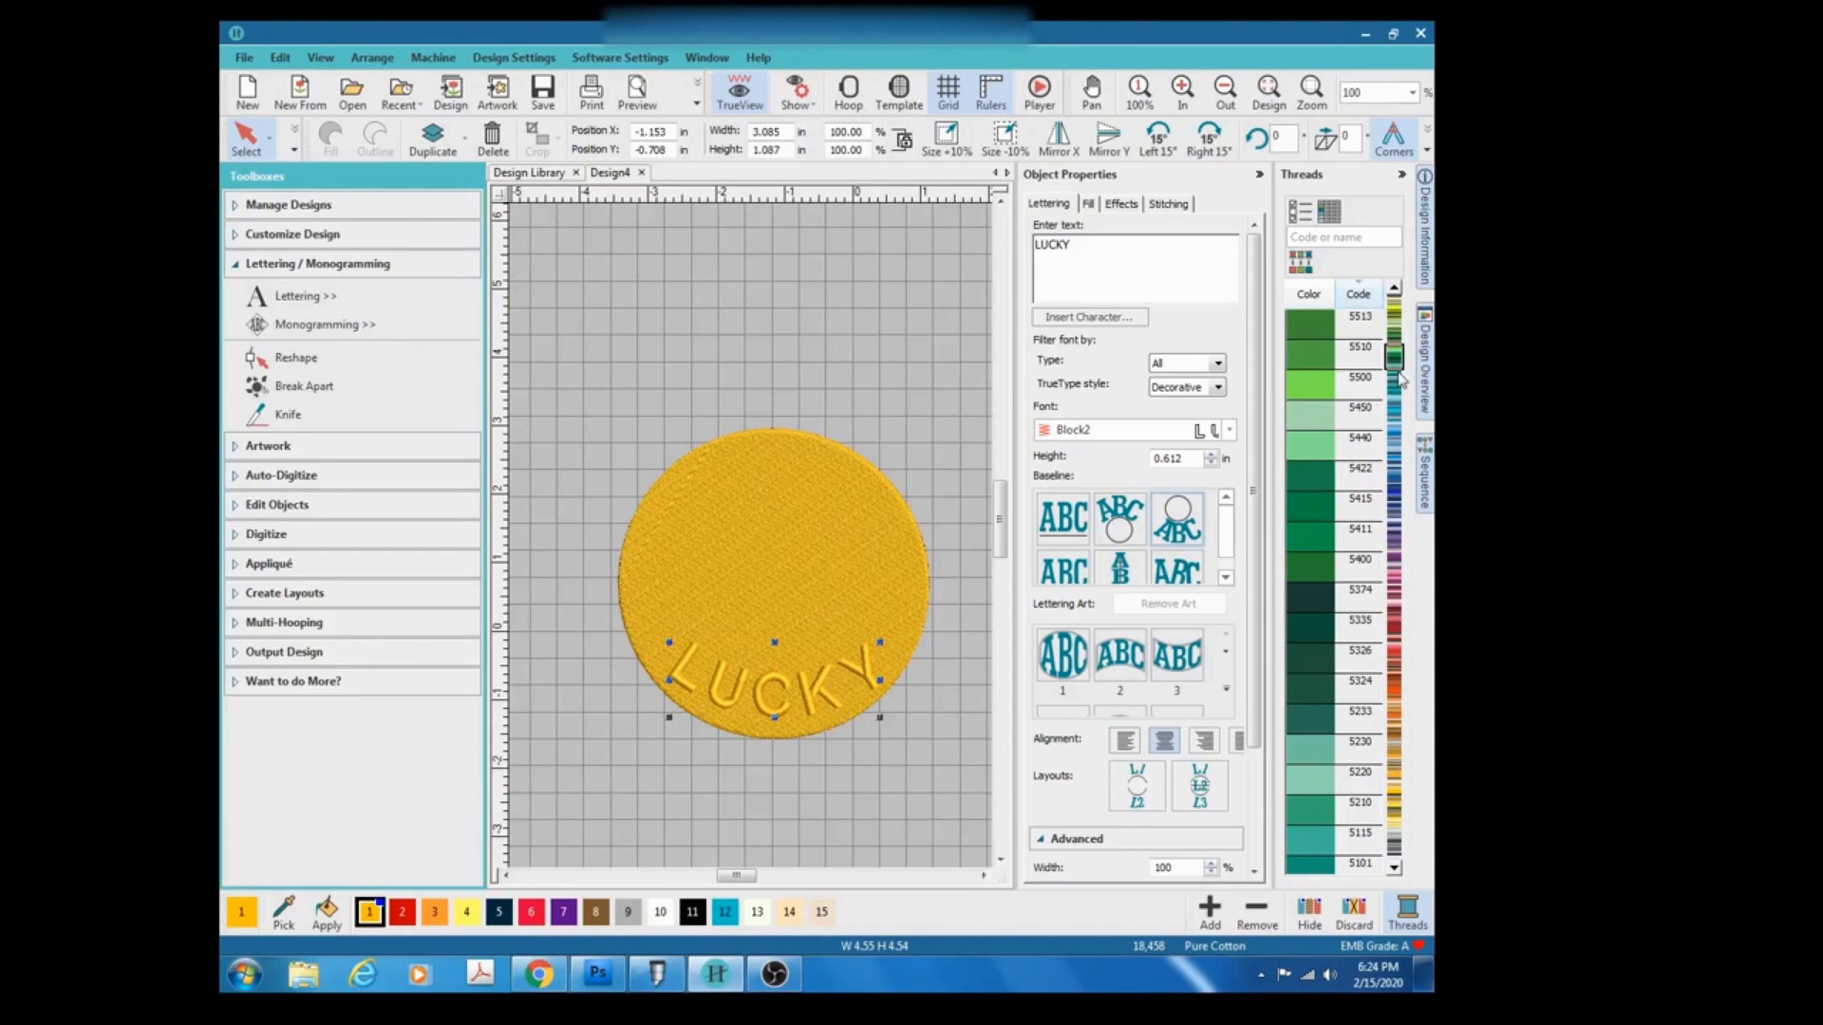
left_click(1304, 357)
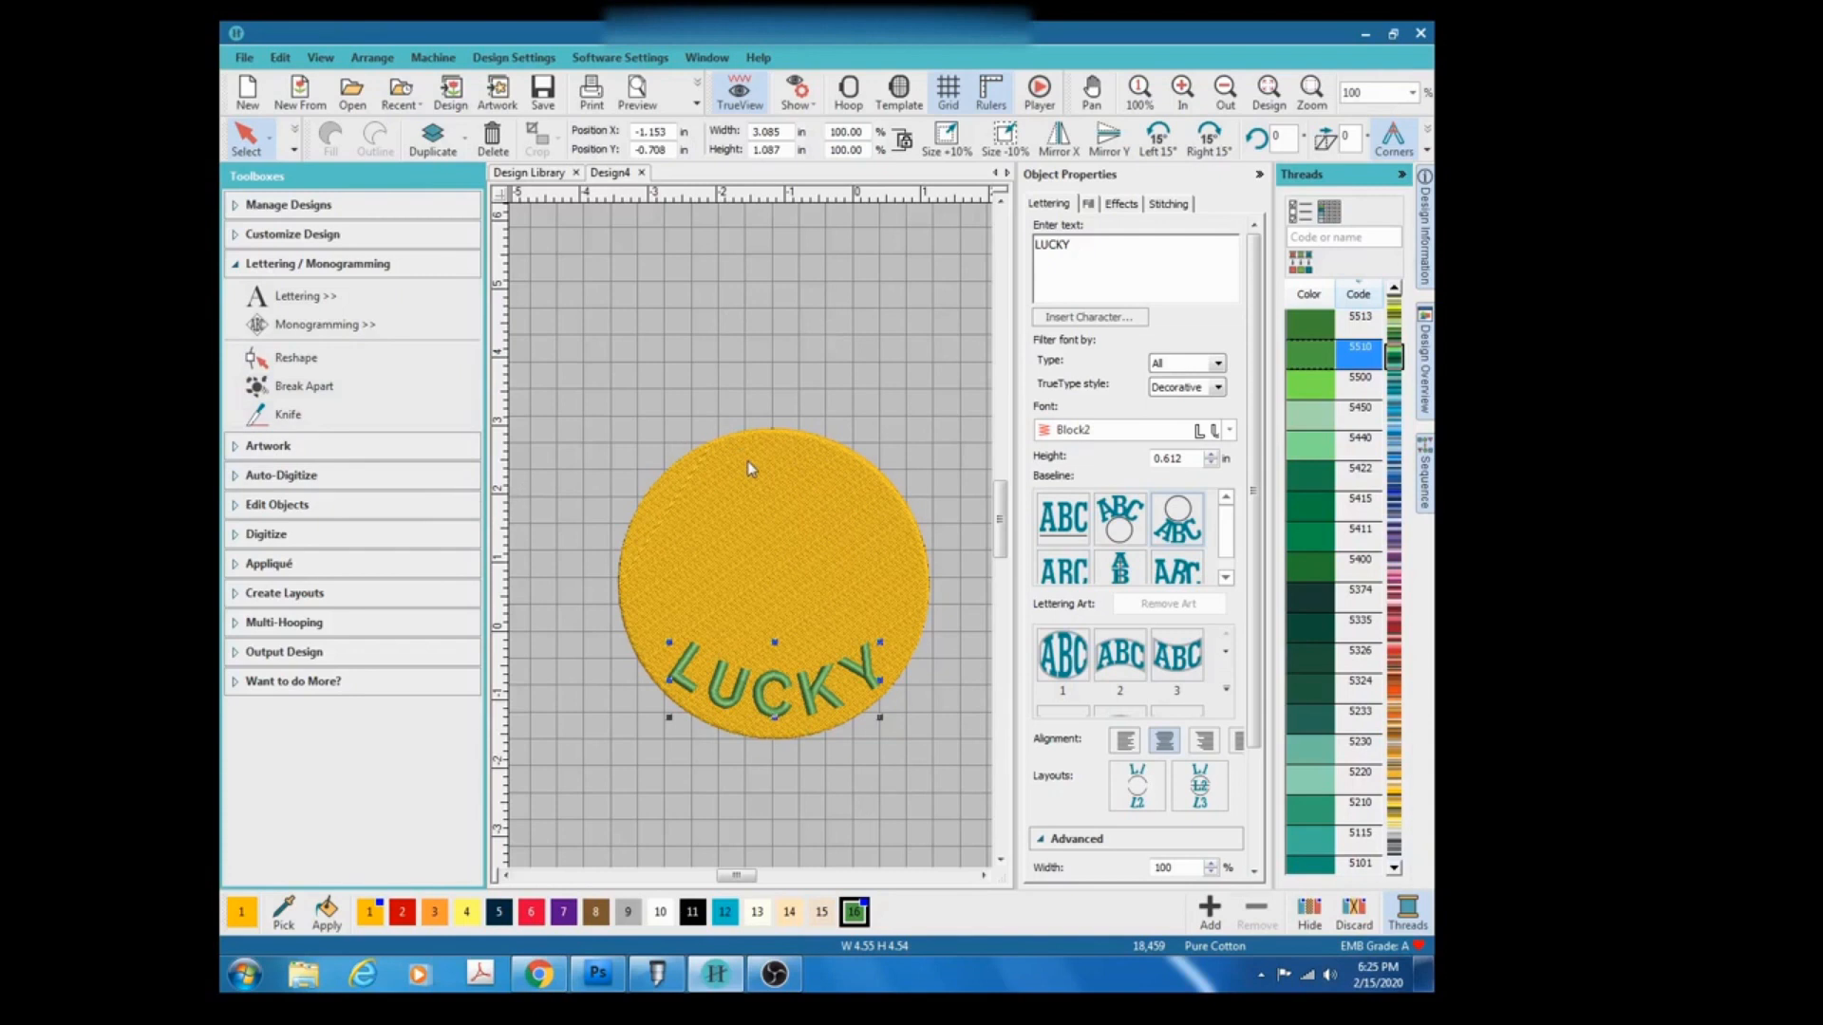
Insert the artwork file 4 leaf clover 2 from the Desktop.
left_click(252, 449)
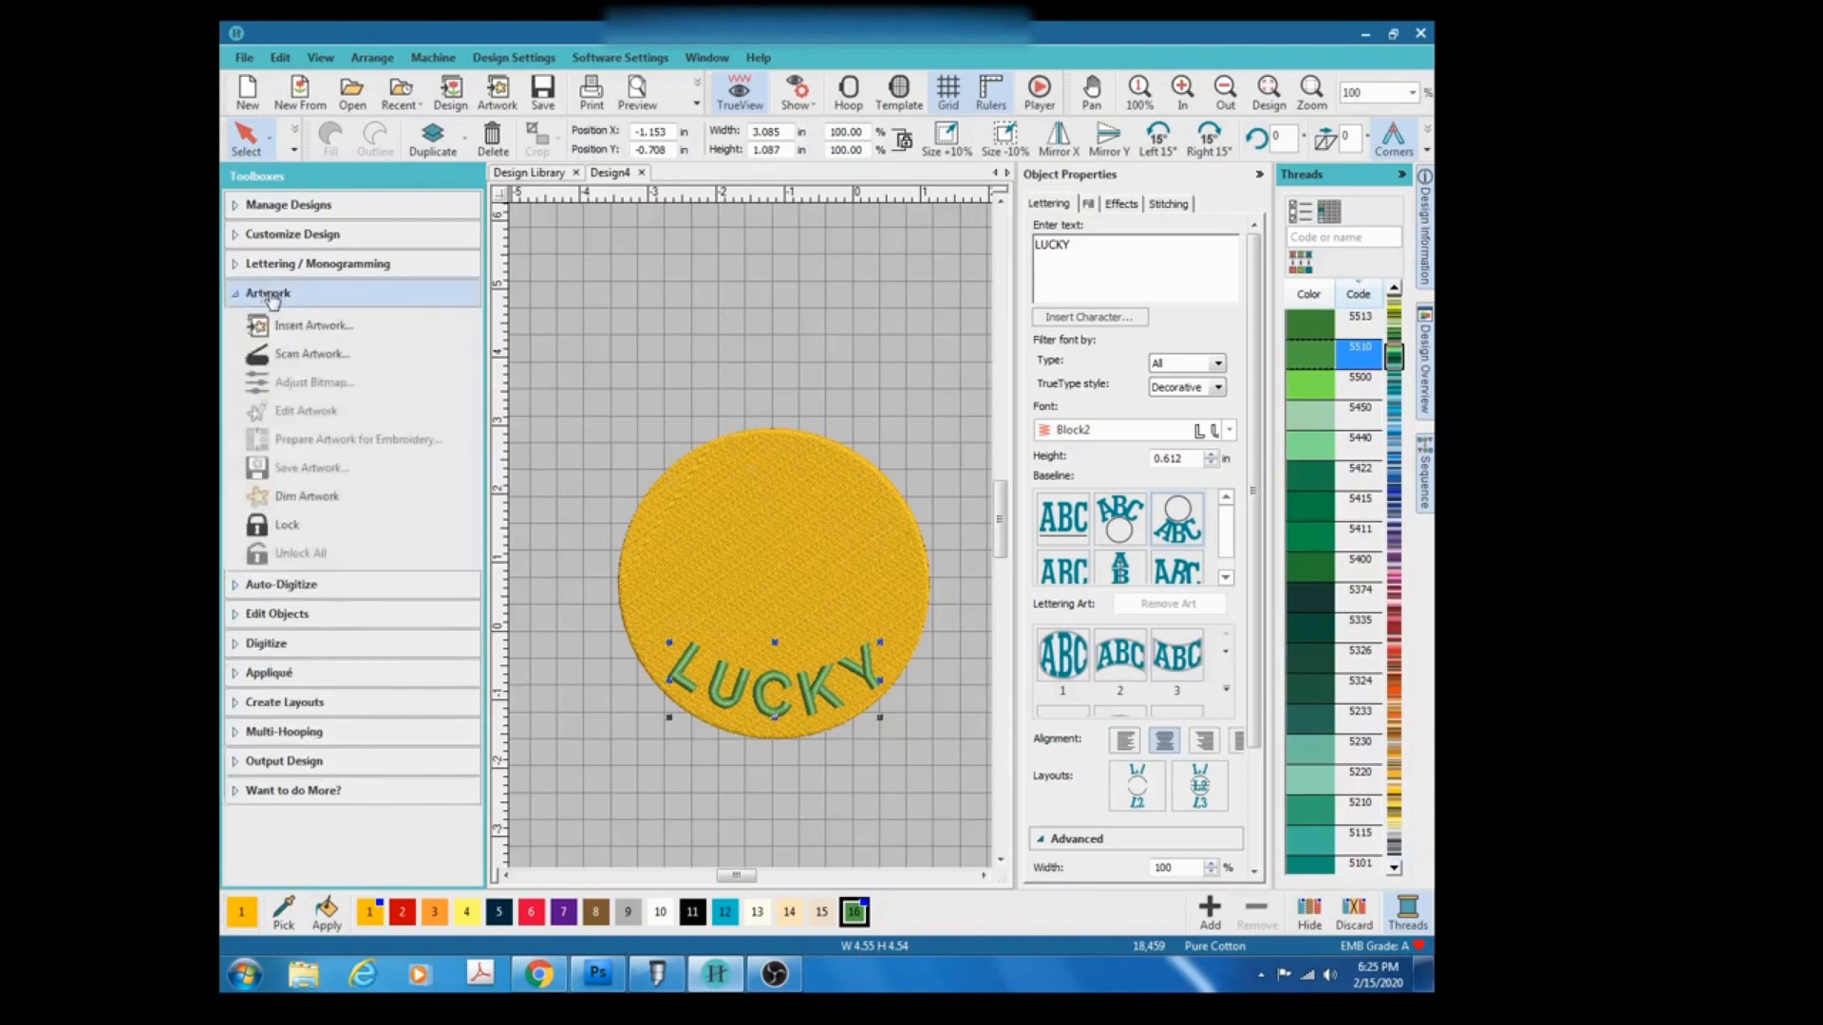
left_click(327, 336)
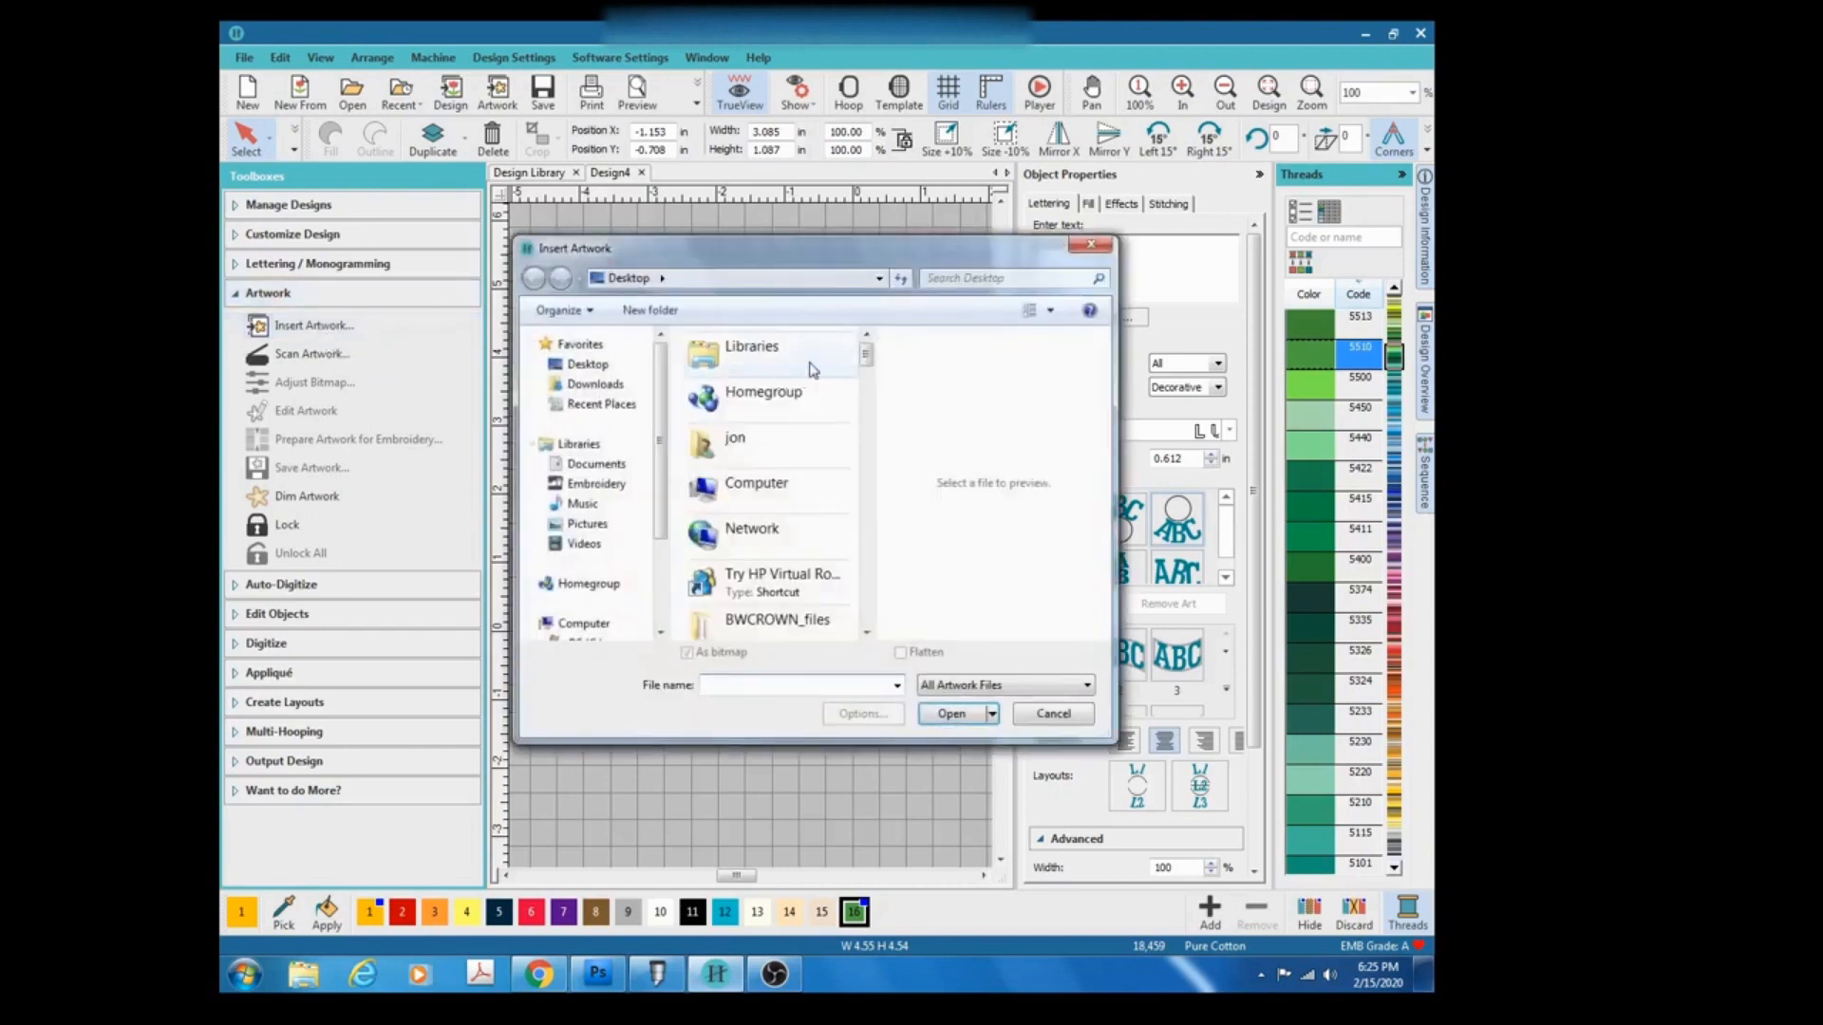
left_click_drag(860, 357, 858, 436)
left_click(776, 469)
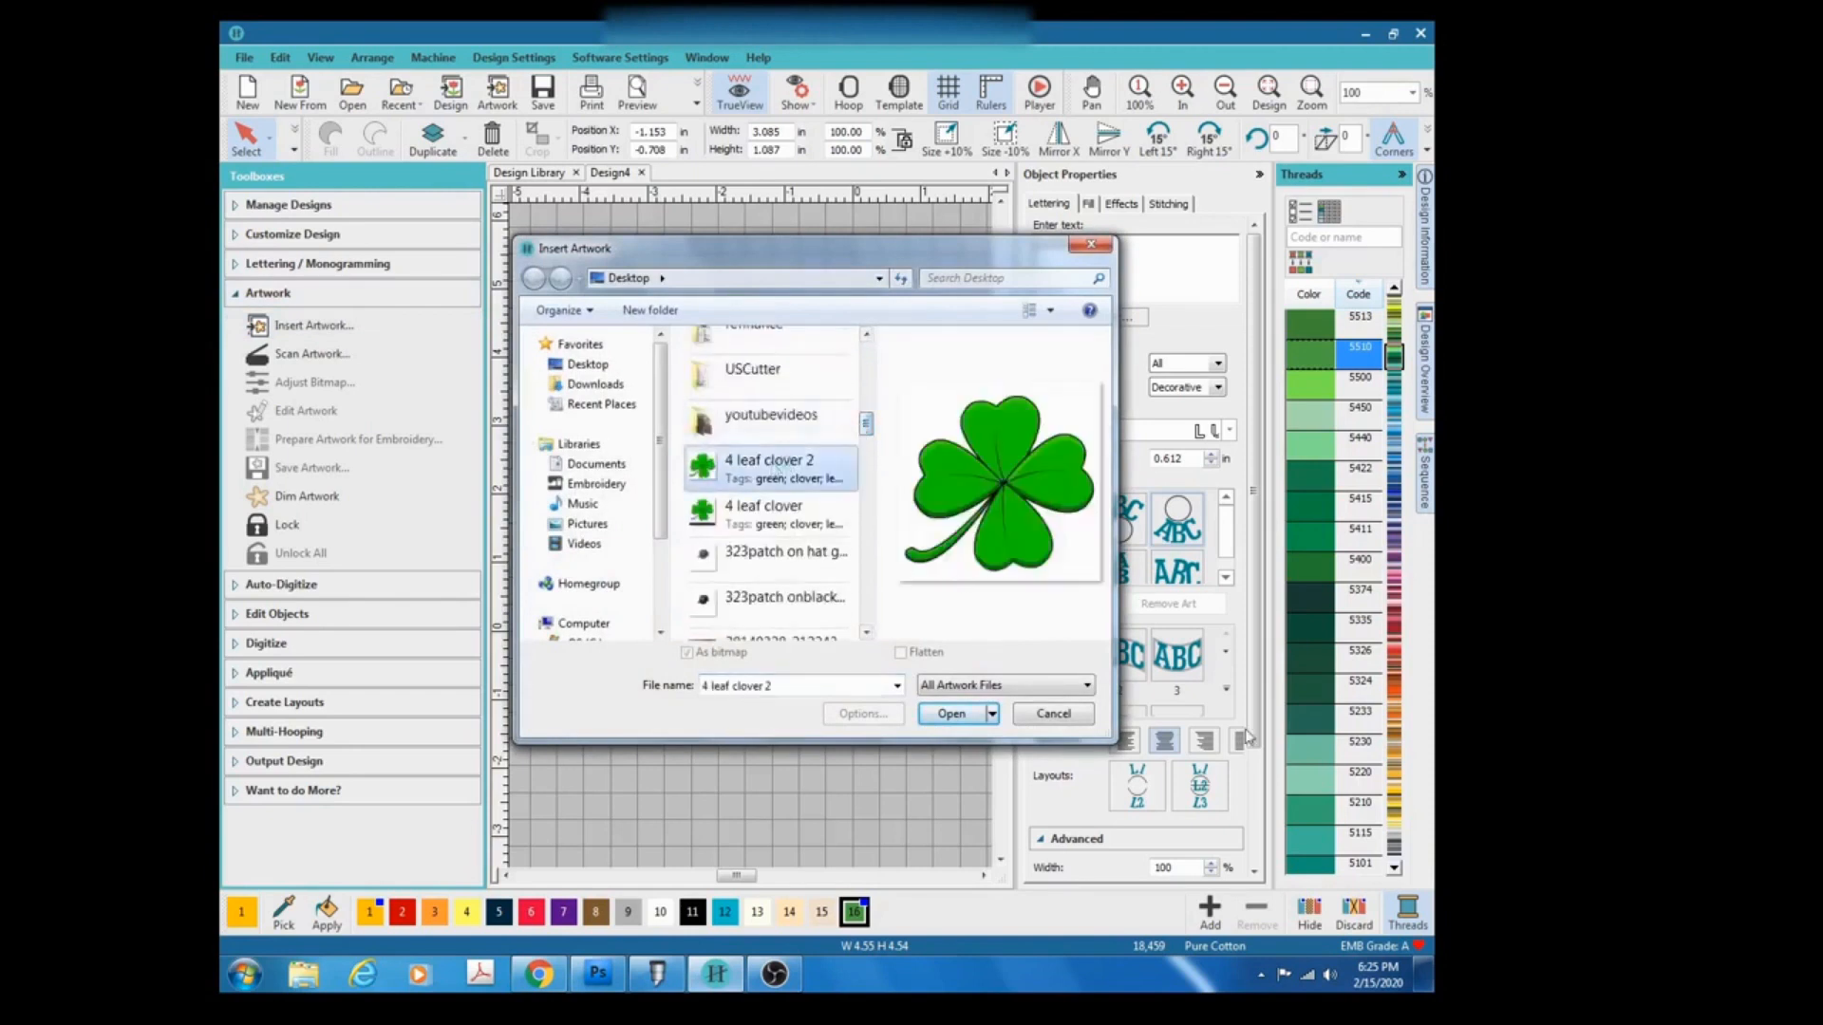
left_click(932, 717)
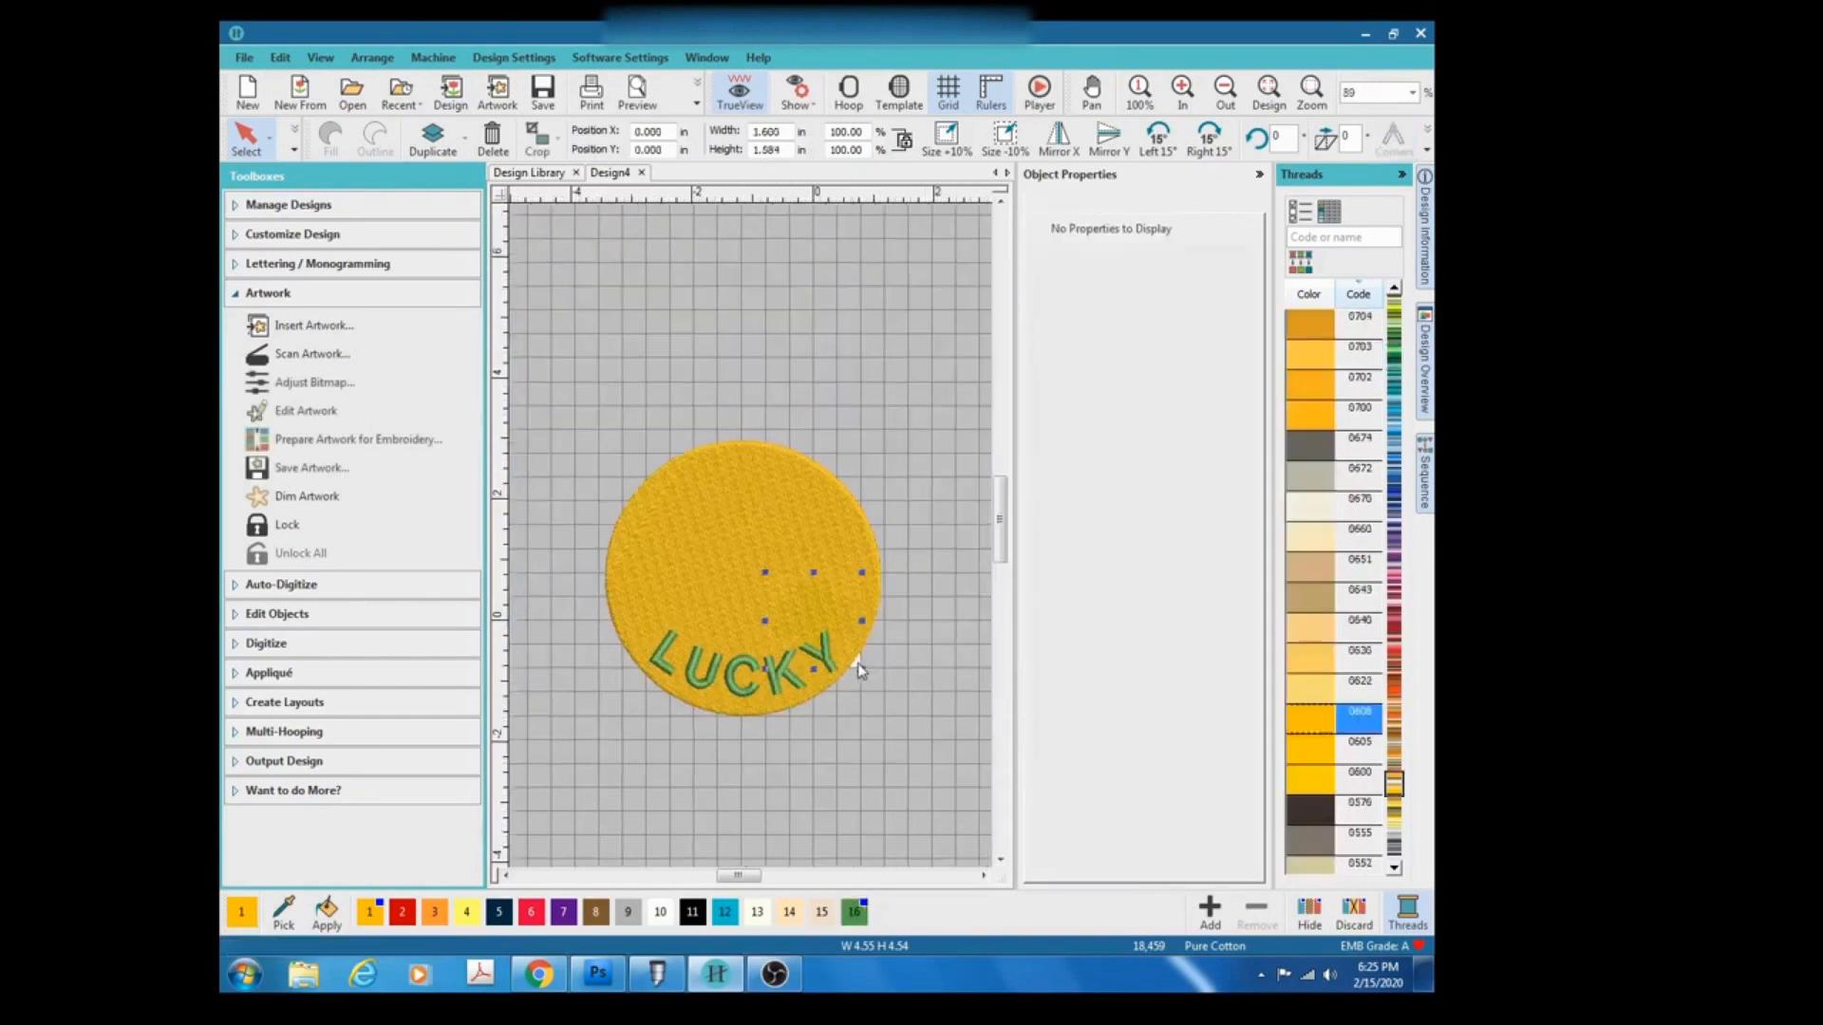
left_click_drag(857, 668, 880, 677)
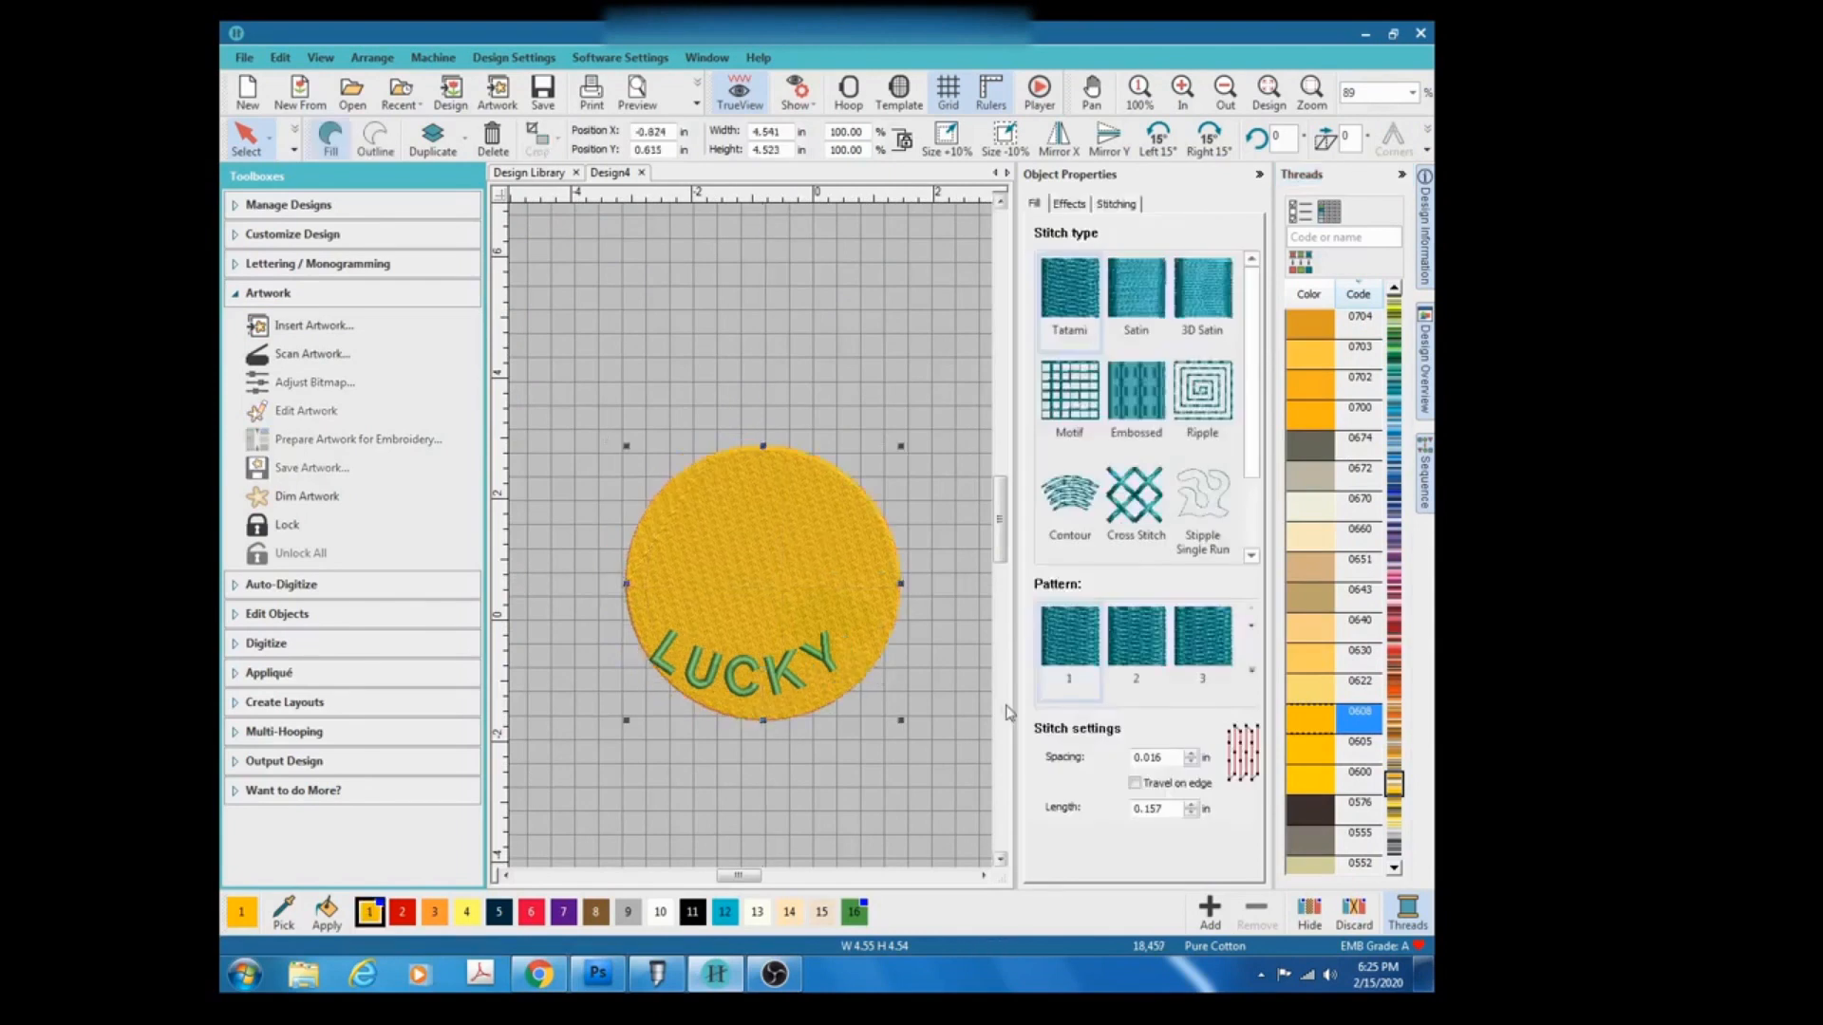
key("ctrl+z")
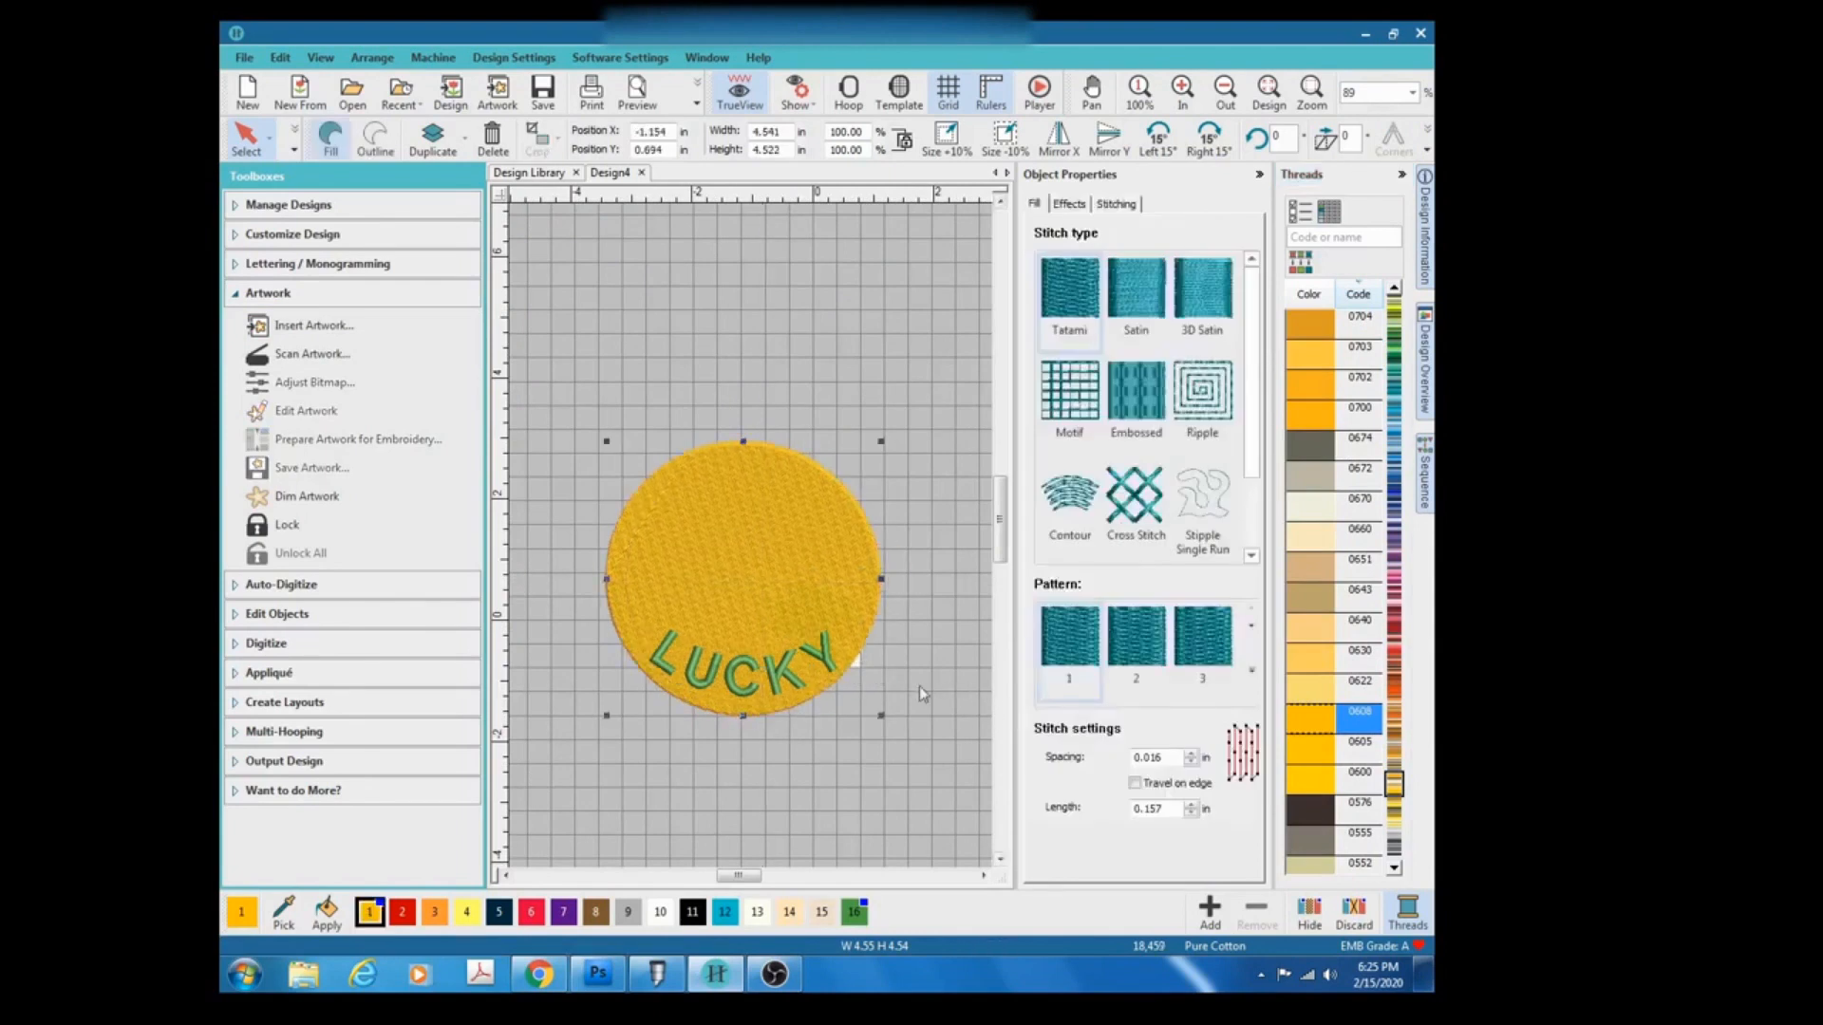
left_click(873, 671)
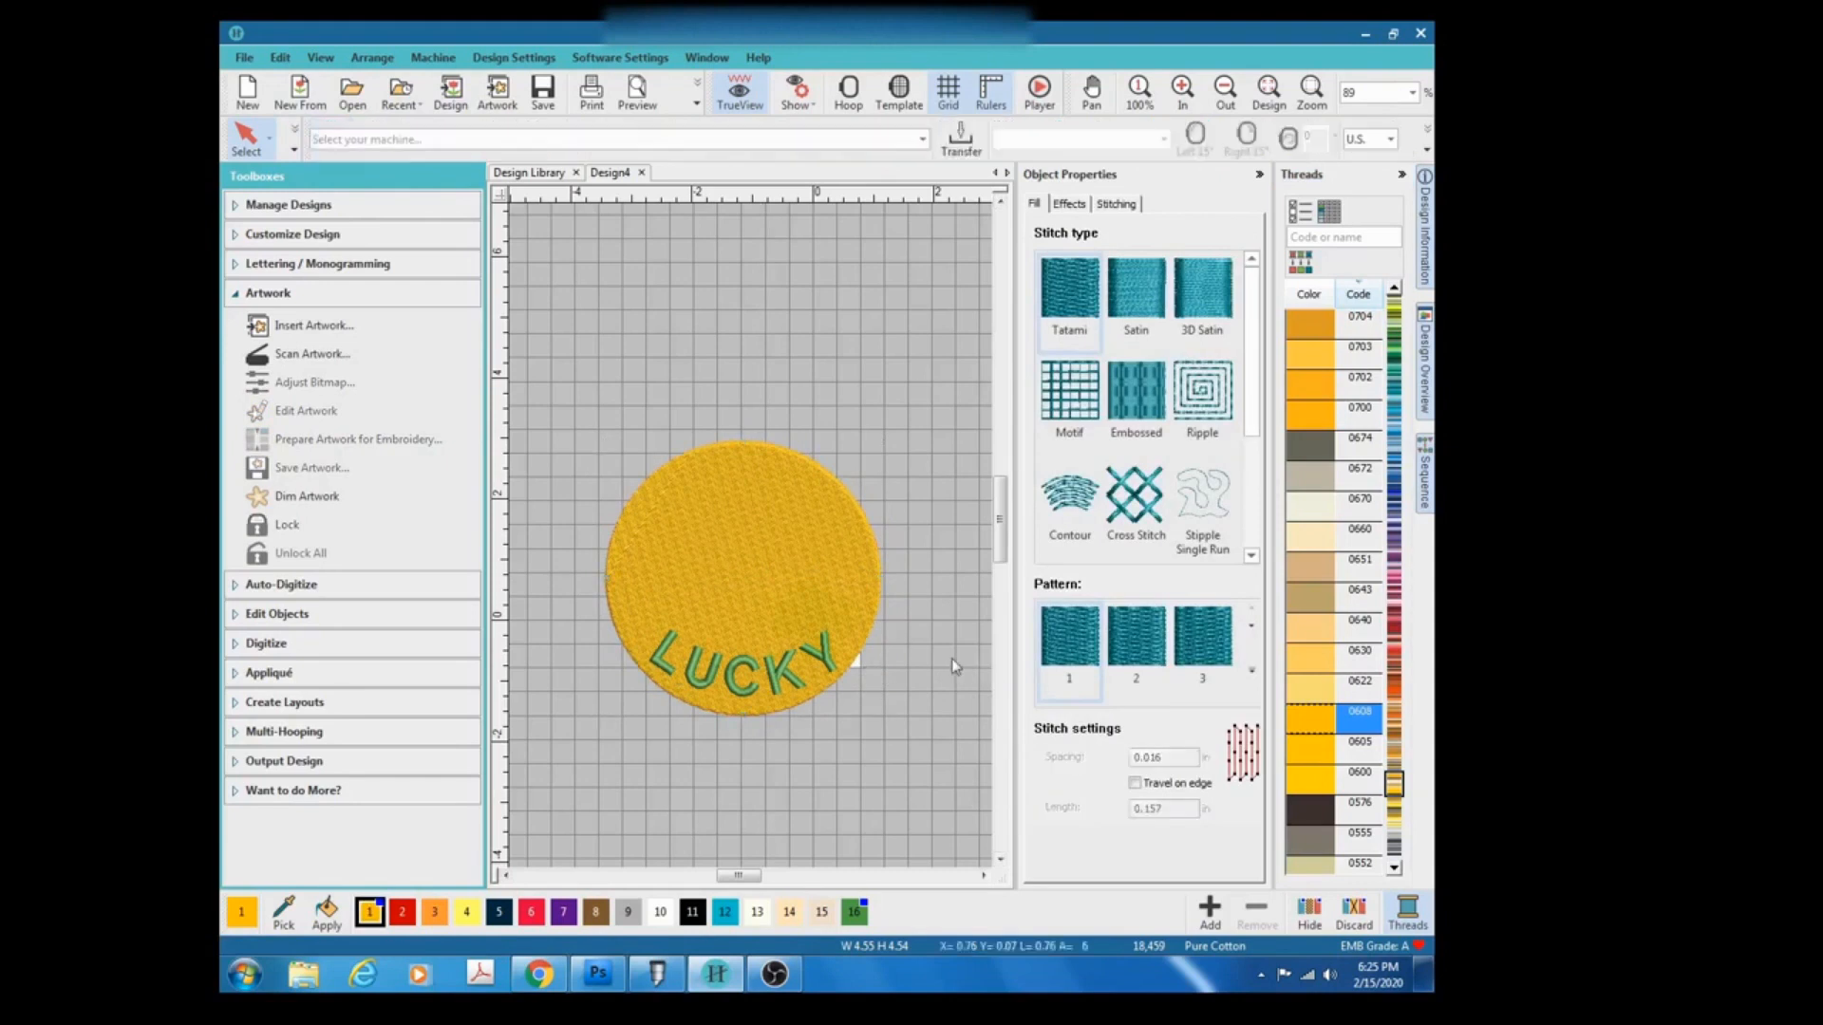
left_click(857, 664)
left_click_drag(856, 665, 872, 674)
key("ctrl+z")
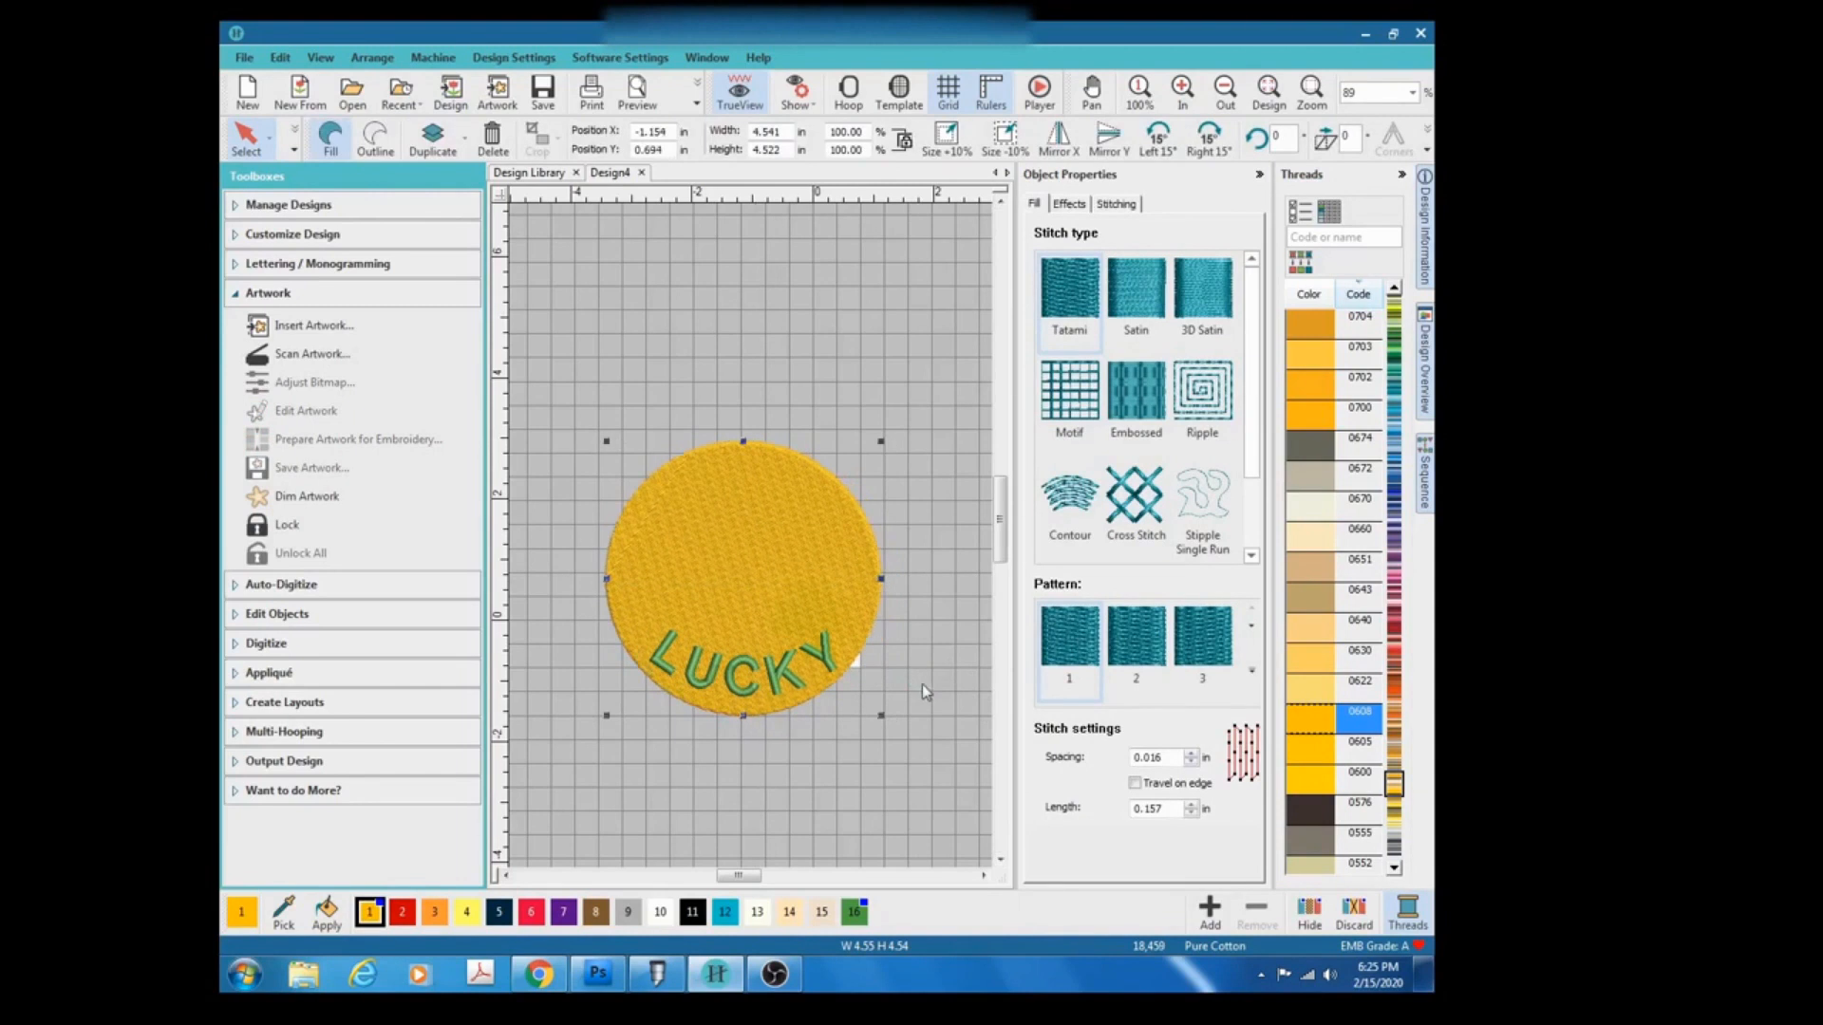
Move the clover artwork out from behind the circle to its right side.
left_click_drag(764, 882, 761, 883)
scroll(777, 698, "down", 2)
scroll(753, 543, "up", 6)
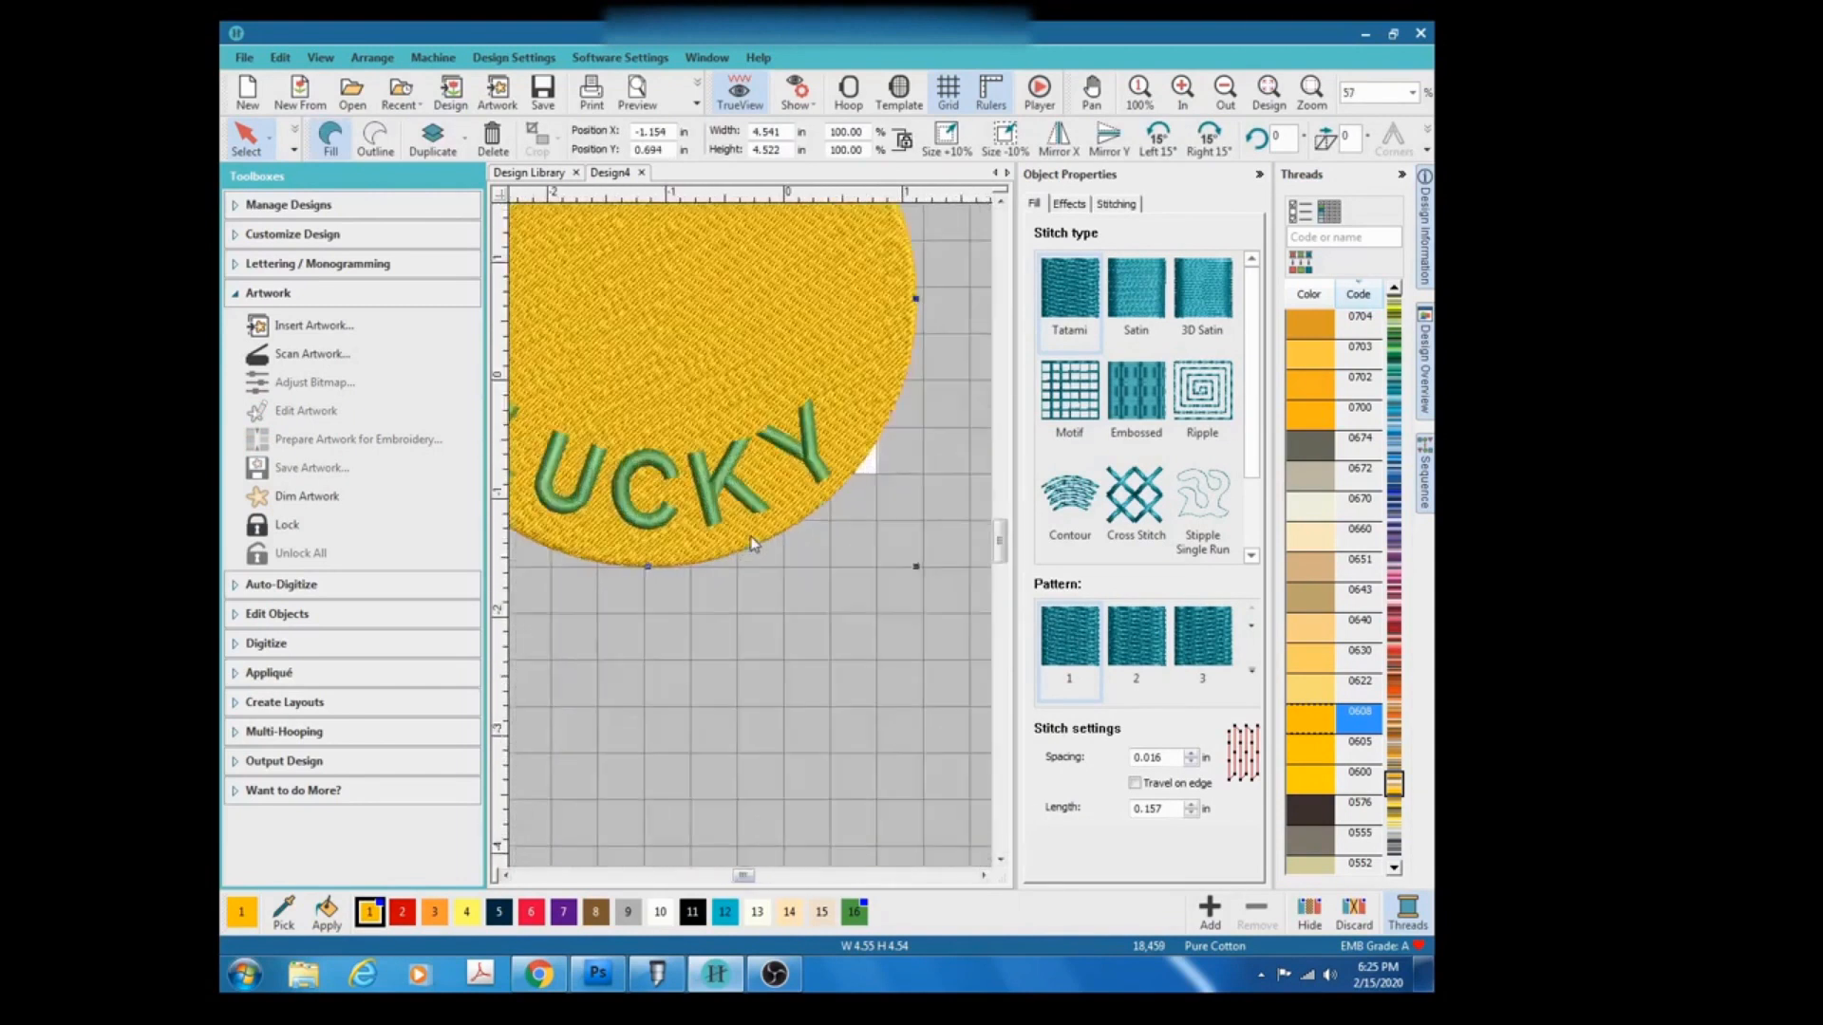
left_click(938, 428)
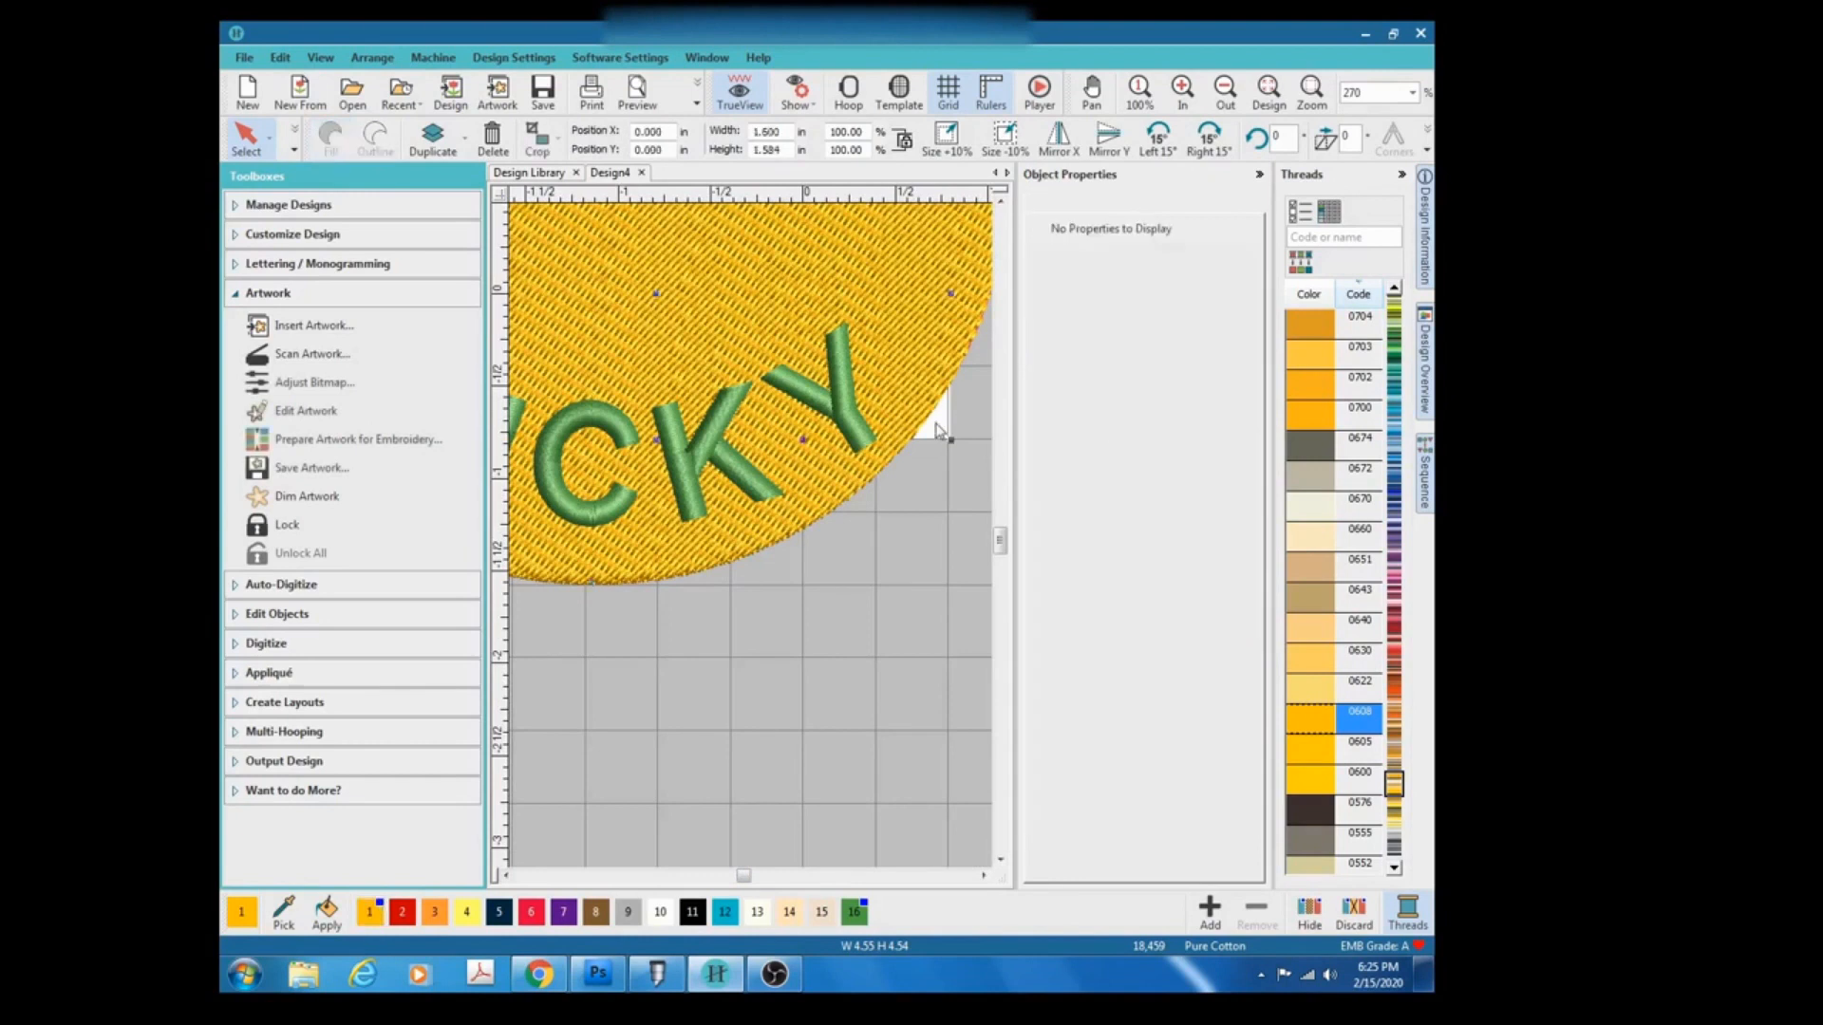
left_click_drag(937, 429, 860, 649)
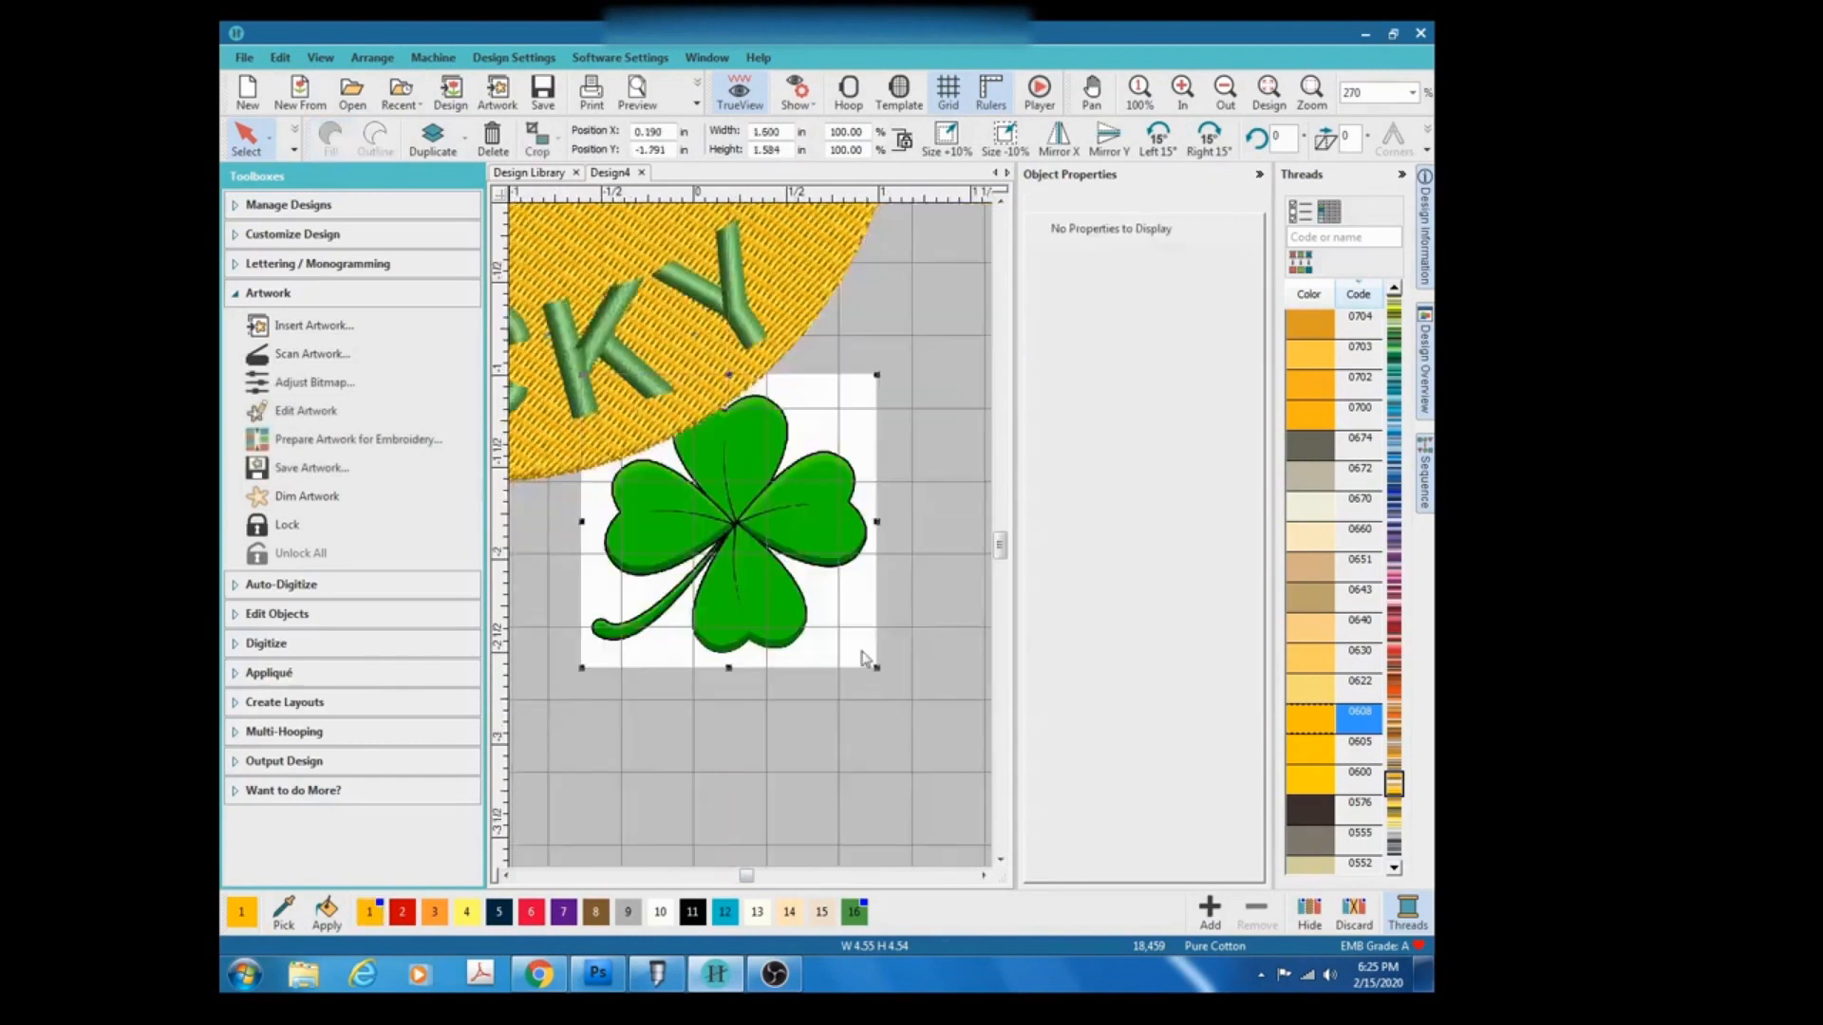
left_click_drag(707, 494, 894, 489)
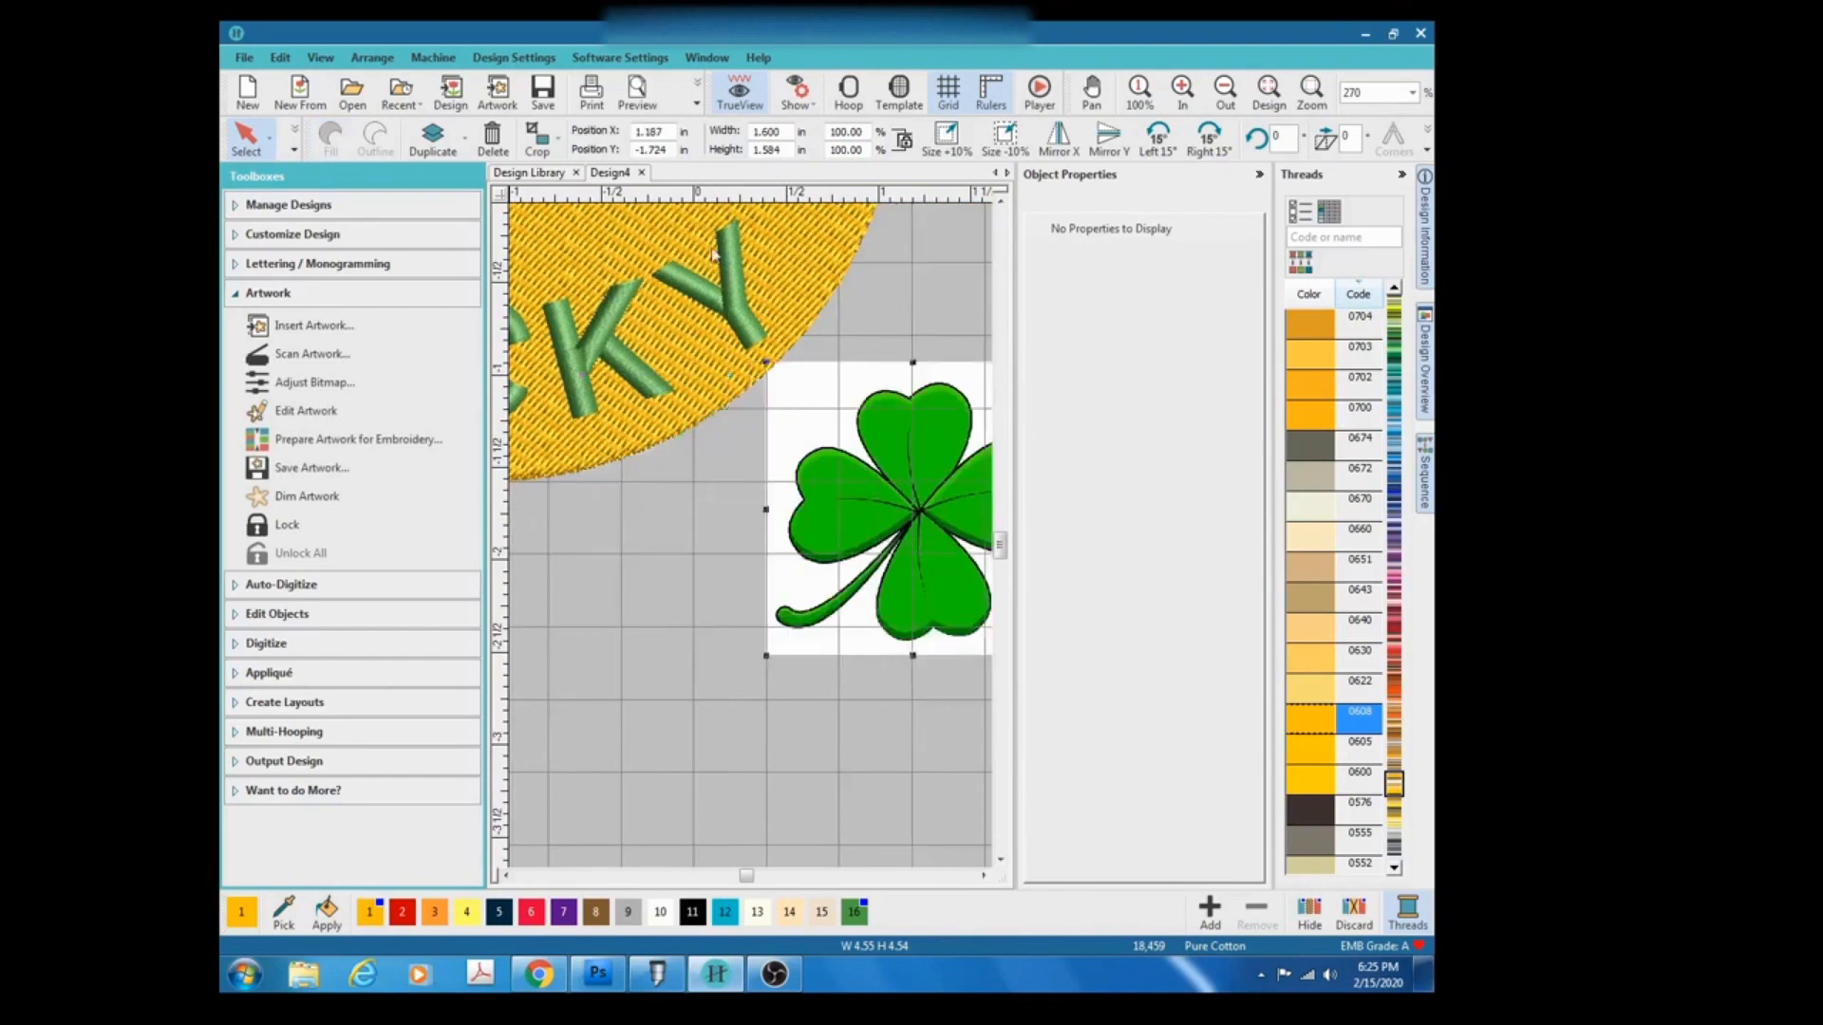
Move the clover artwork up and closer to the circle's lower right edge.
scroll(712, 248, "down", 1)
scroll(751, 542, "down", 4)
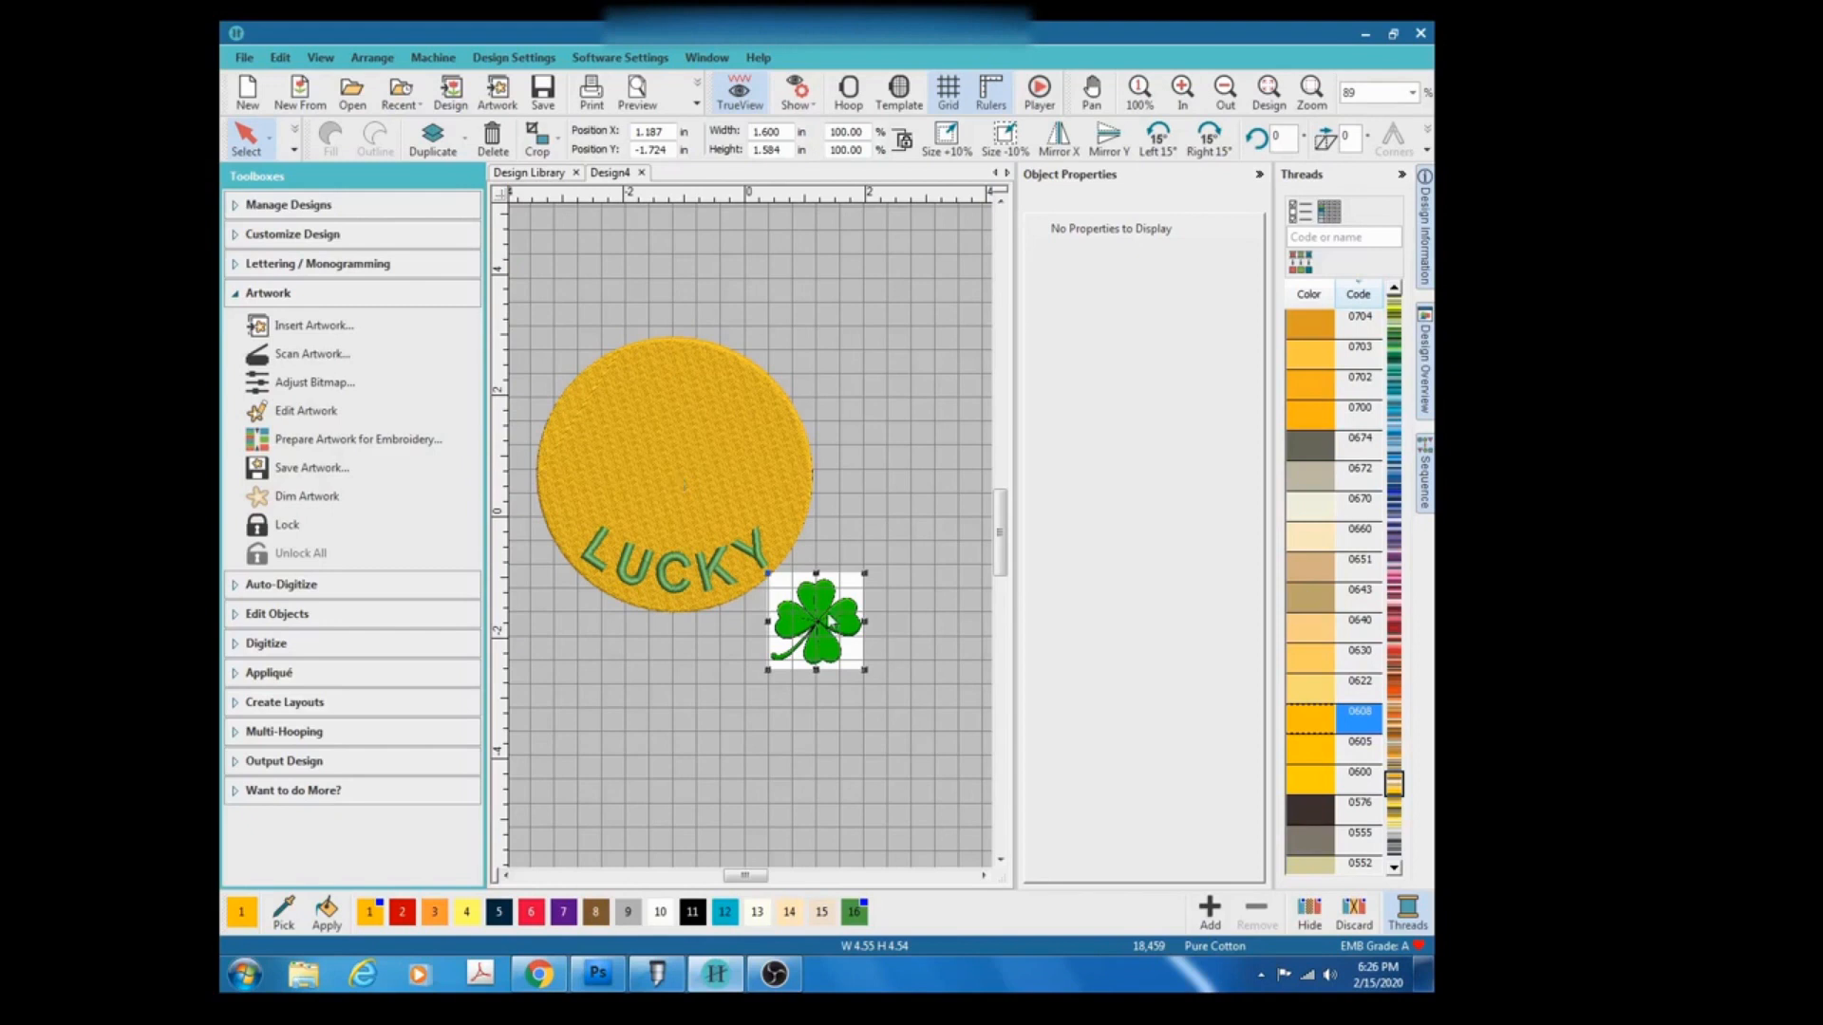
scroll(750, 538, "up", 4)
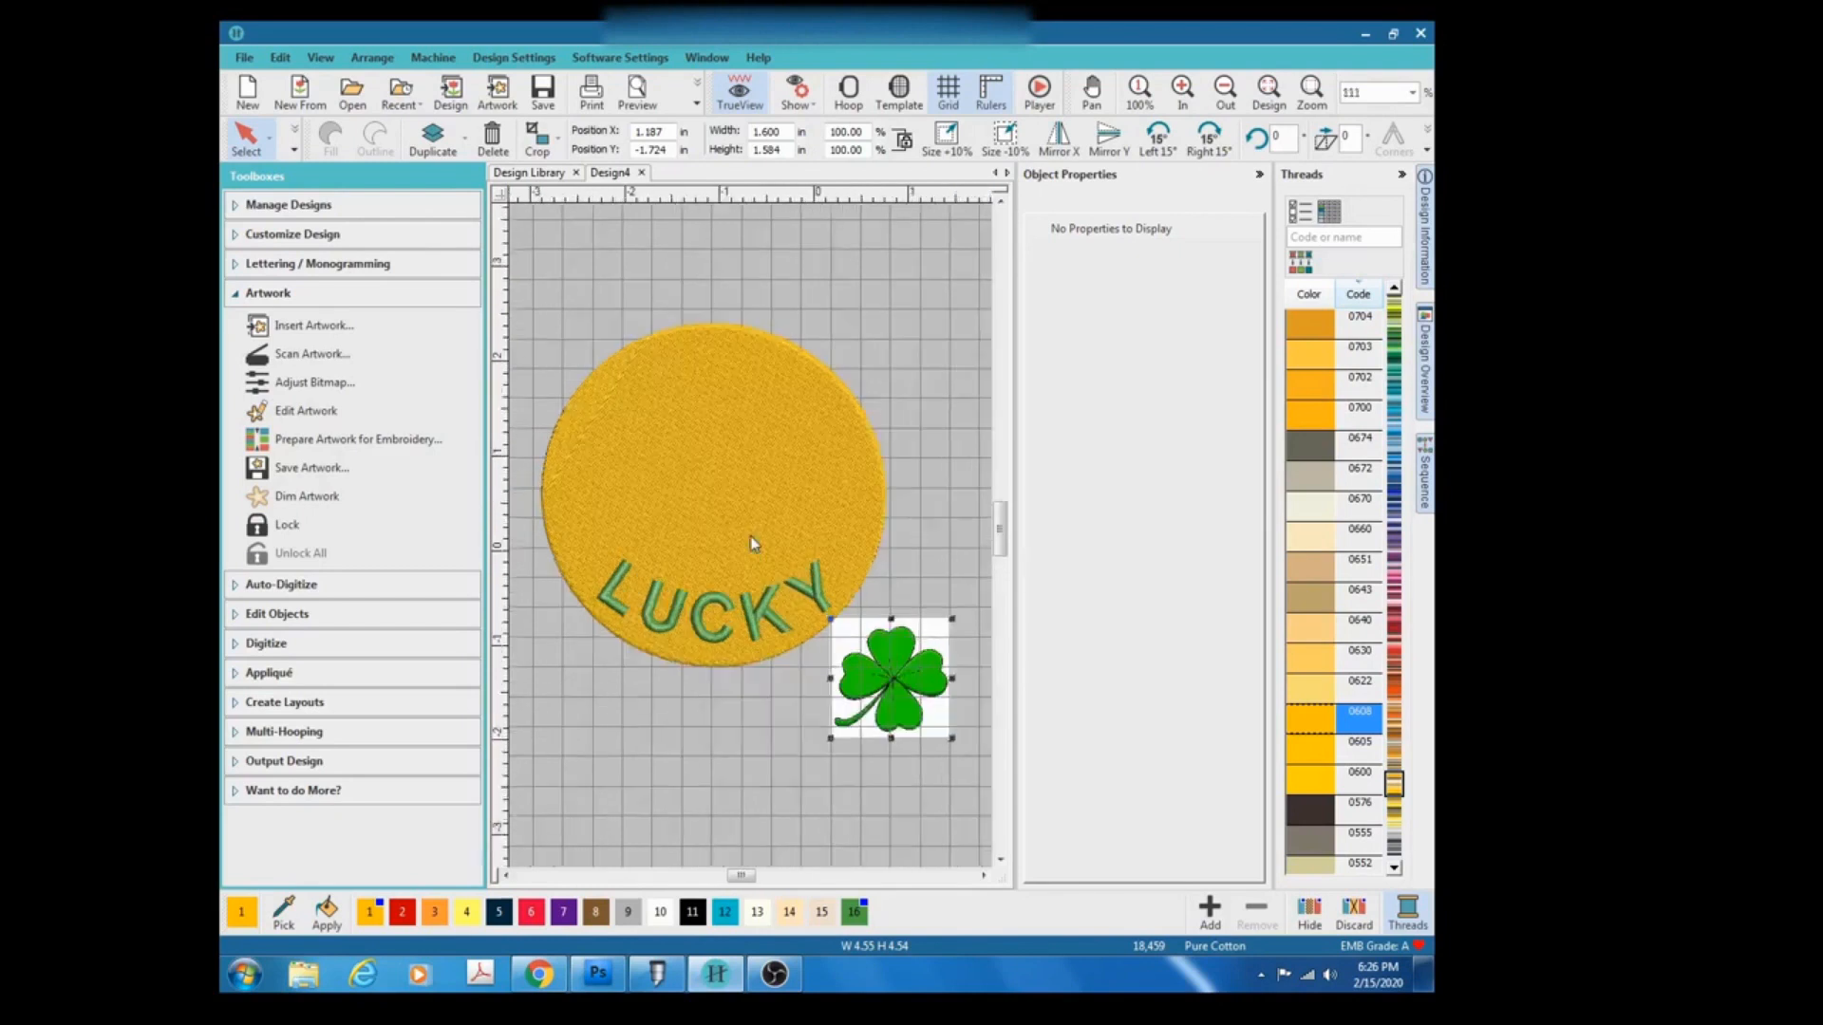
scroll(750, 543, "down", 6)
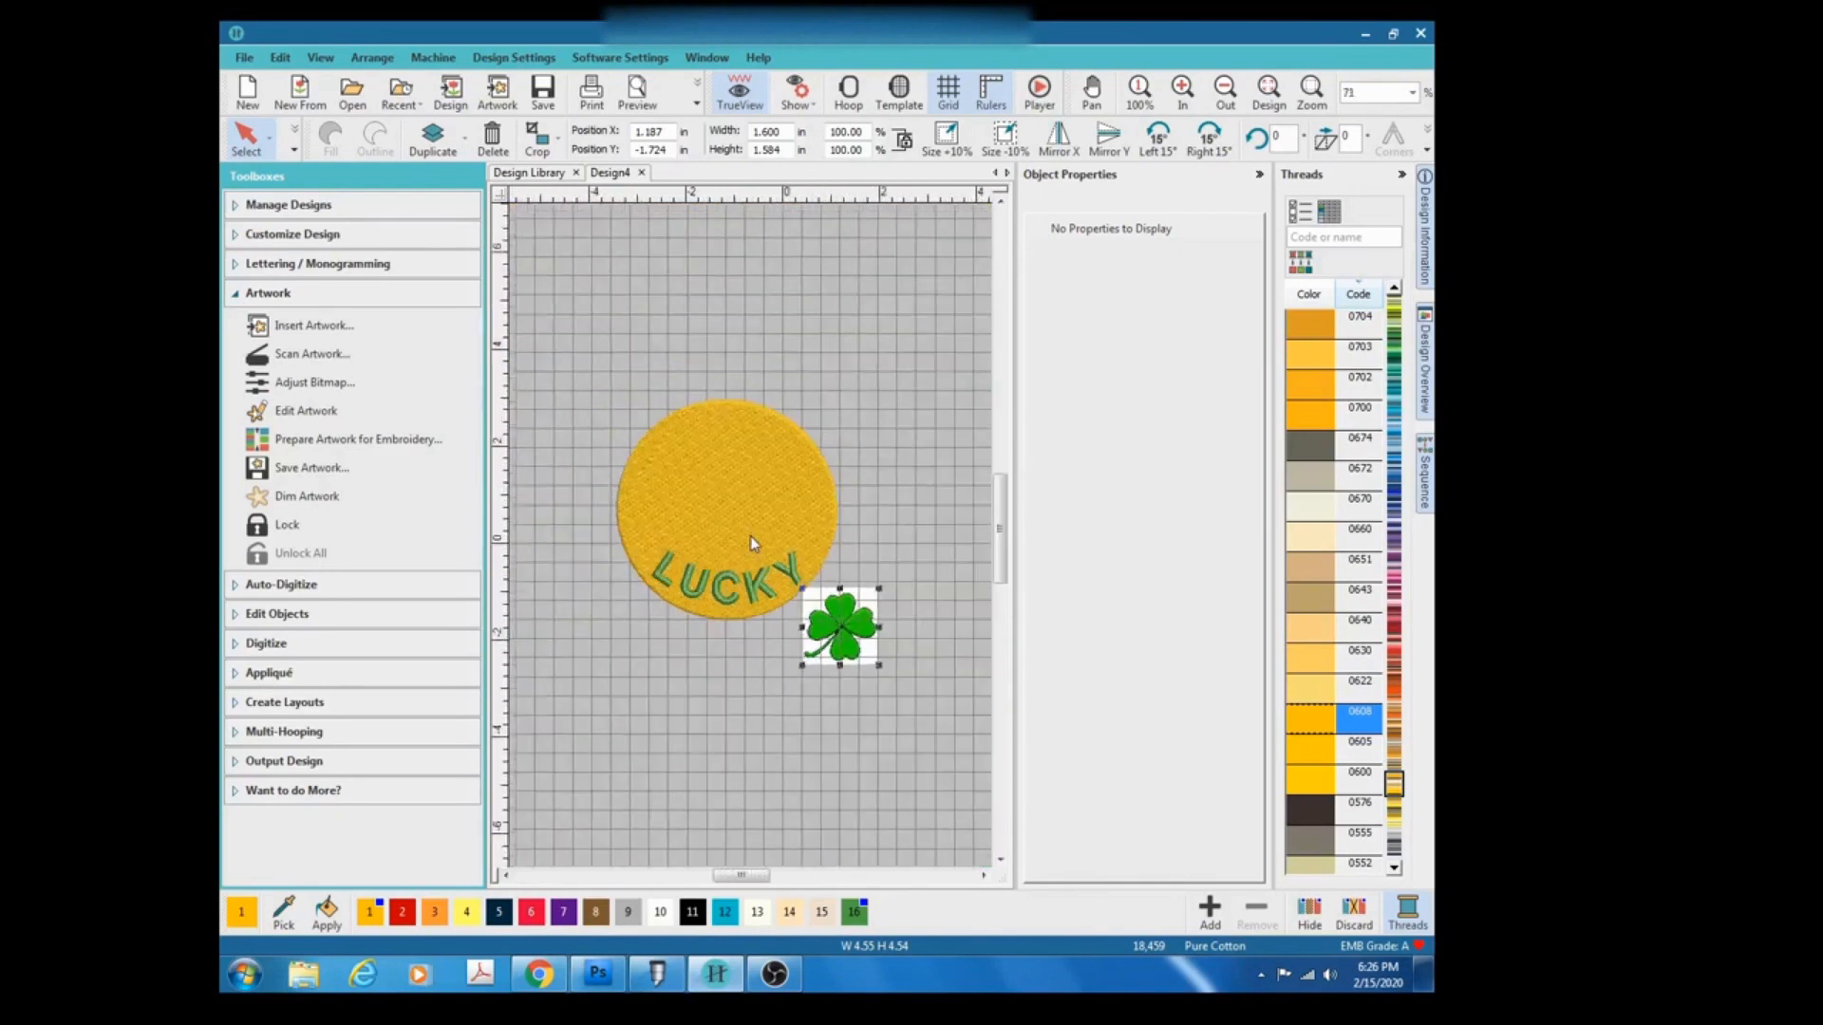
left_click_drag(843, 629, 910, 506)
Start Click-to-Fill on the clover artwork and reduce its colors to 3 in the Prepare Artwork for Embroidery dialog.
scroll(907, 508, "up", 4)
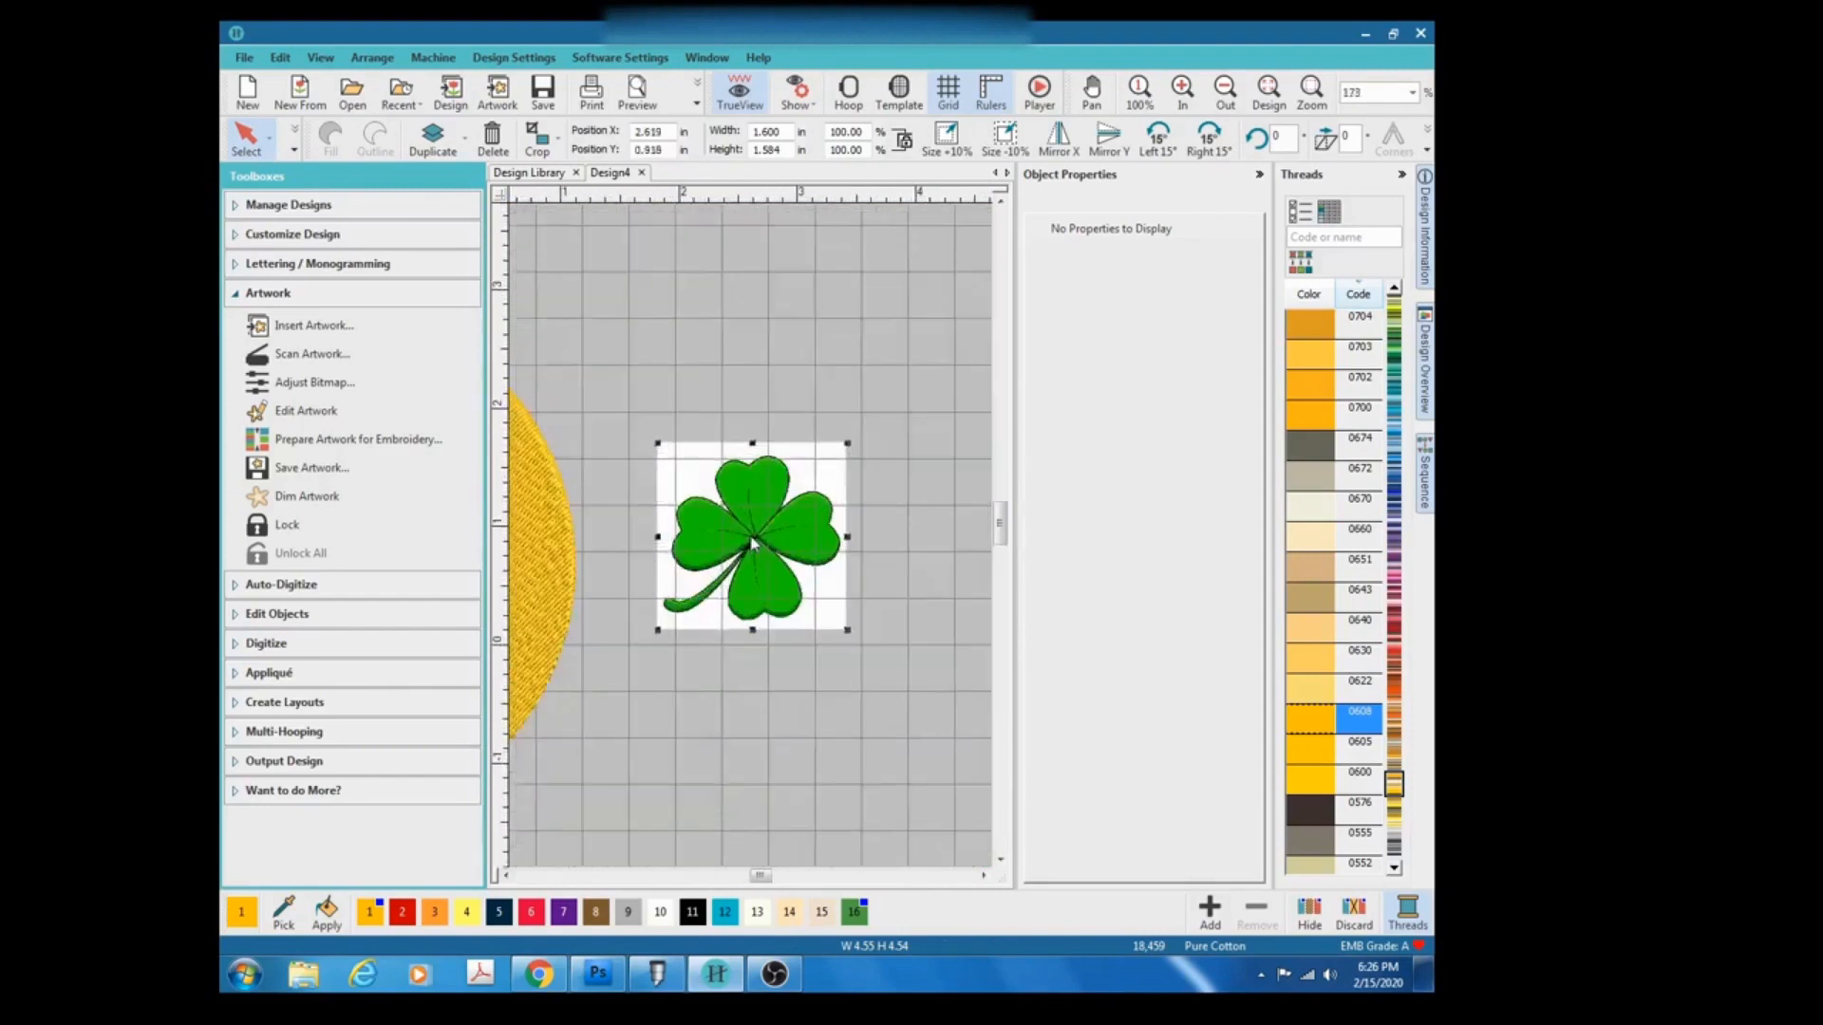
scroll(753, 543, "up", 4)
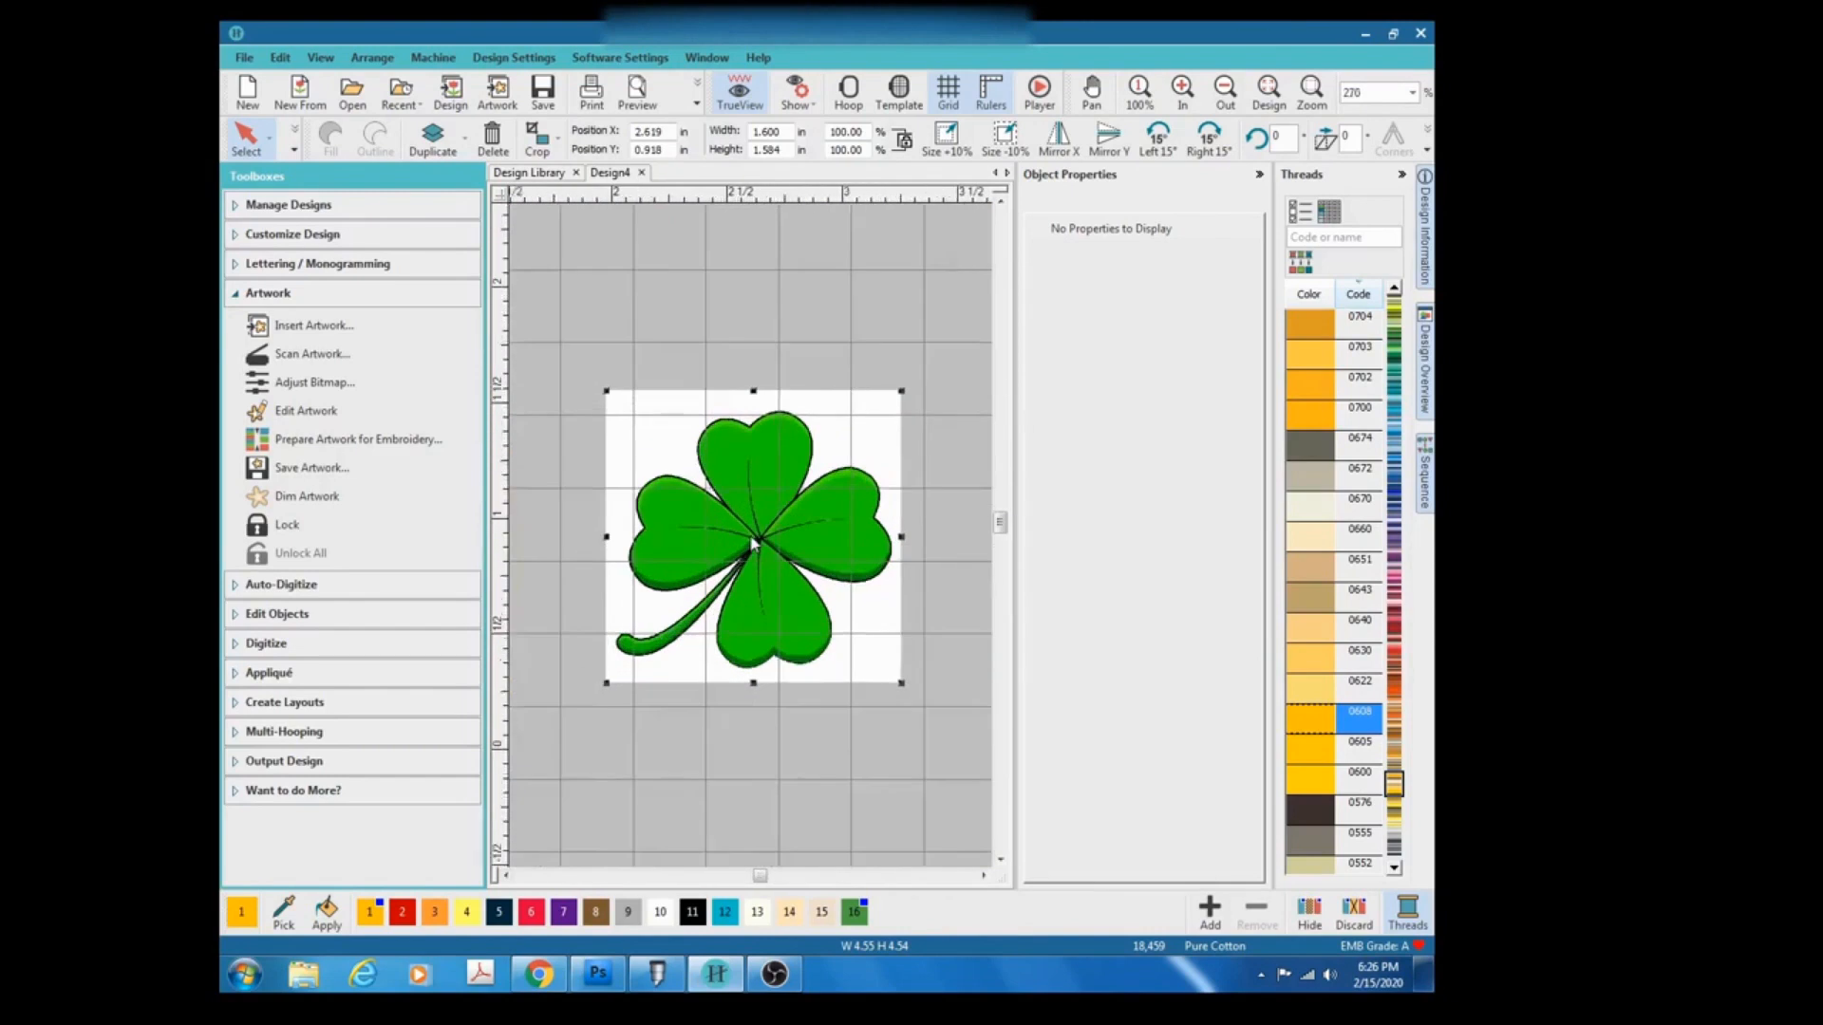
scroll(752, 543, "up", 1)
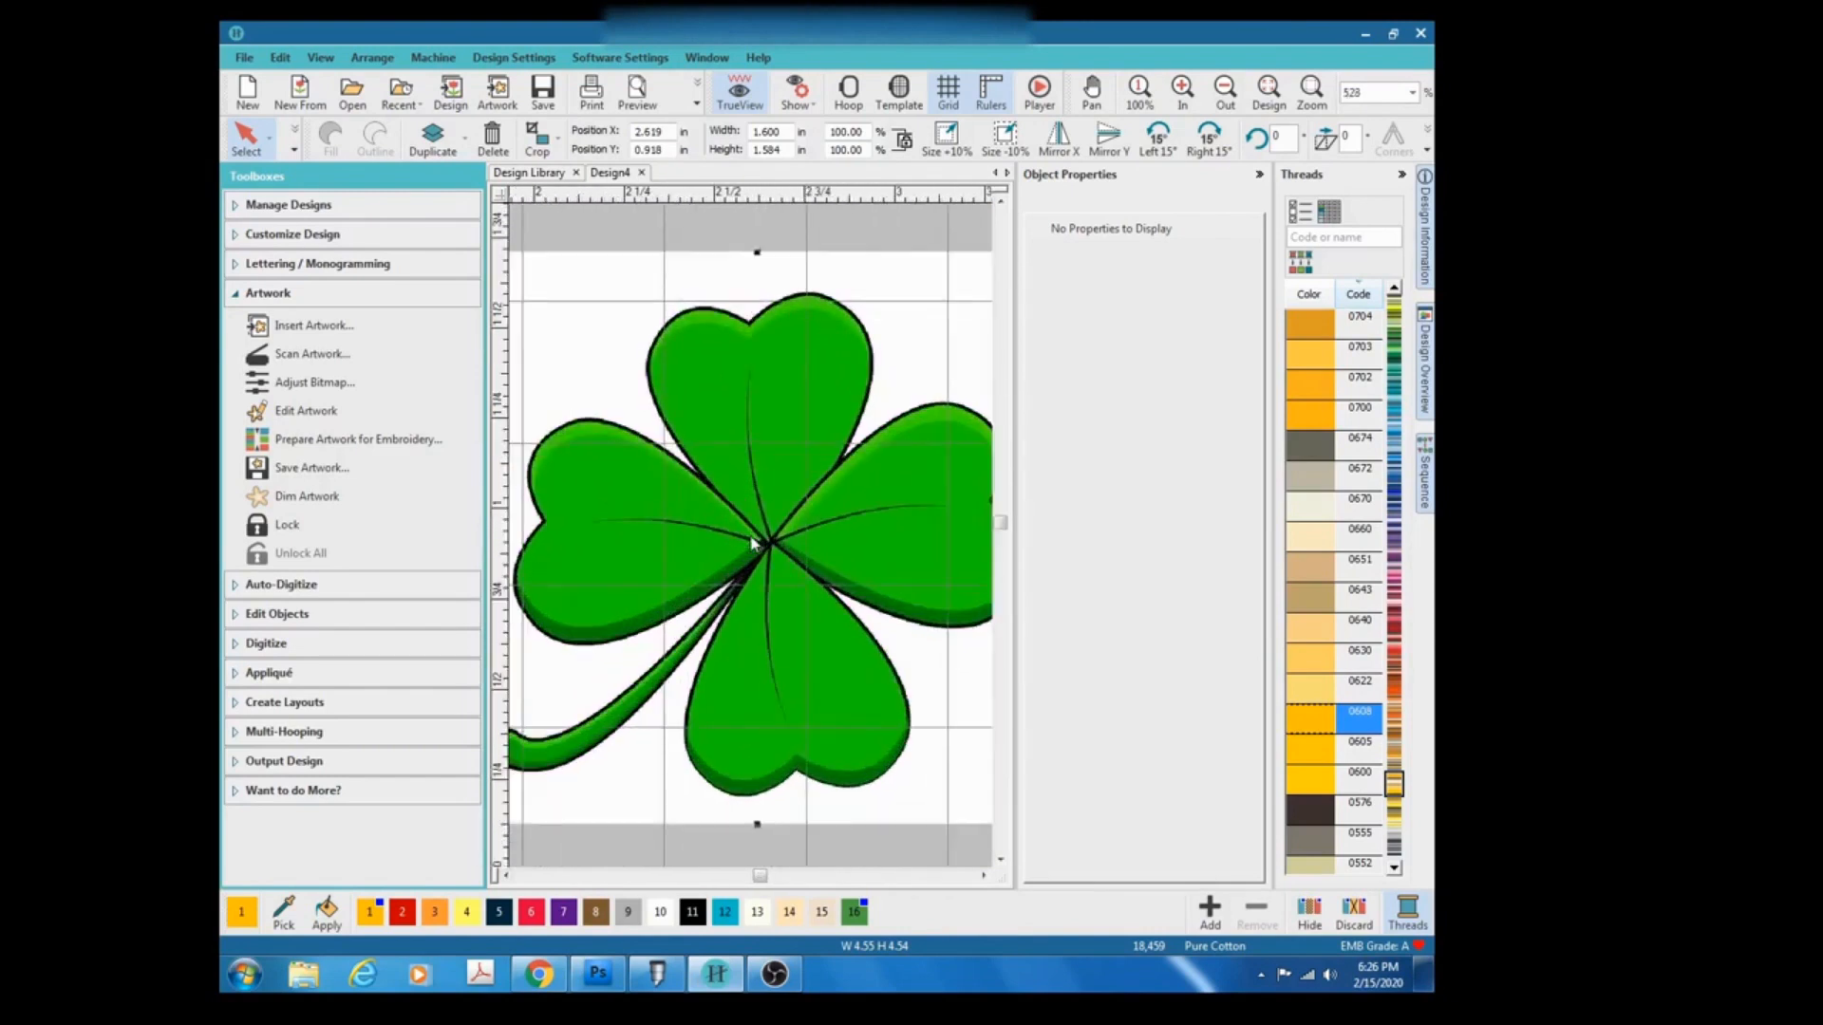
scroll(752, 544, "down", 1)
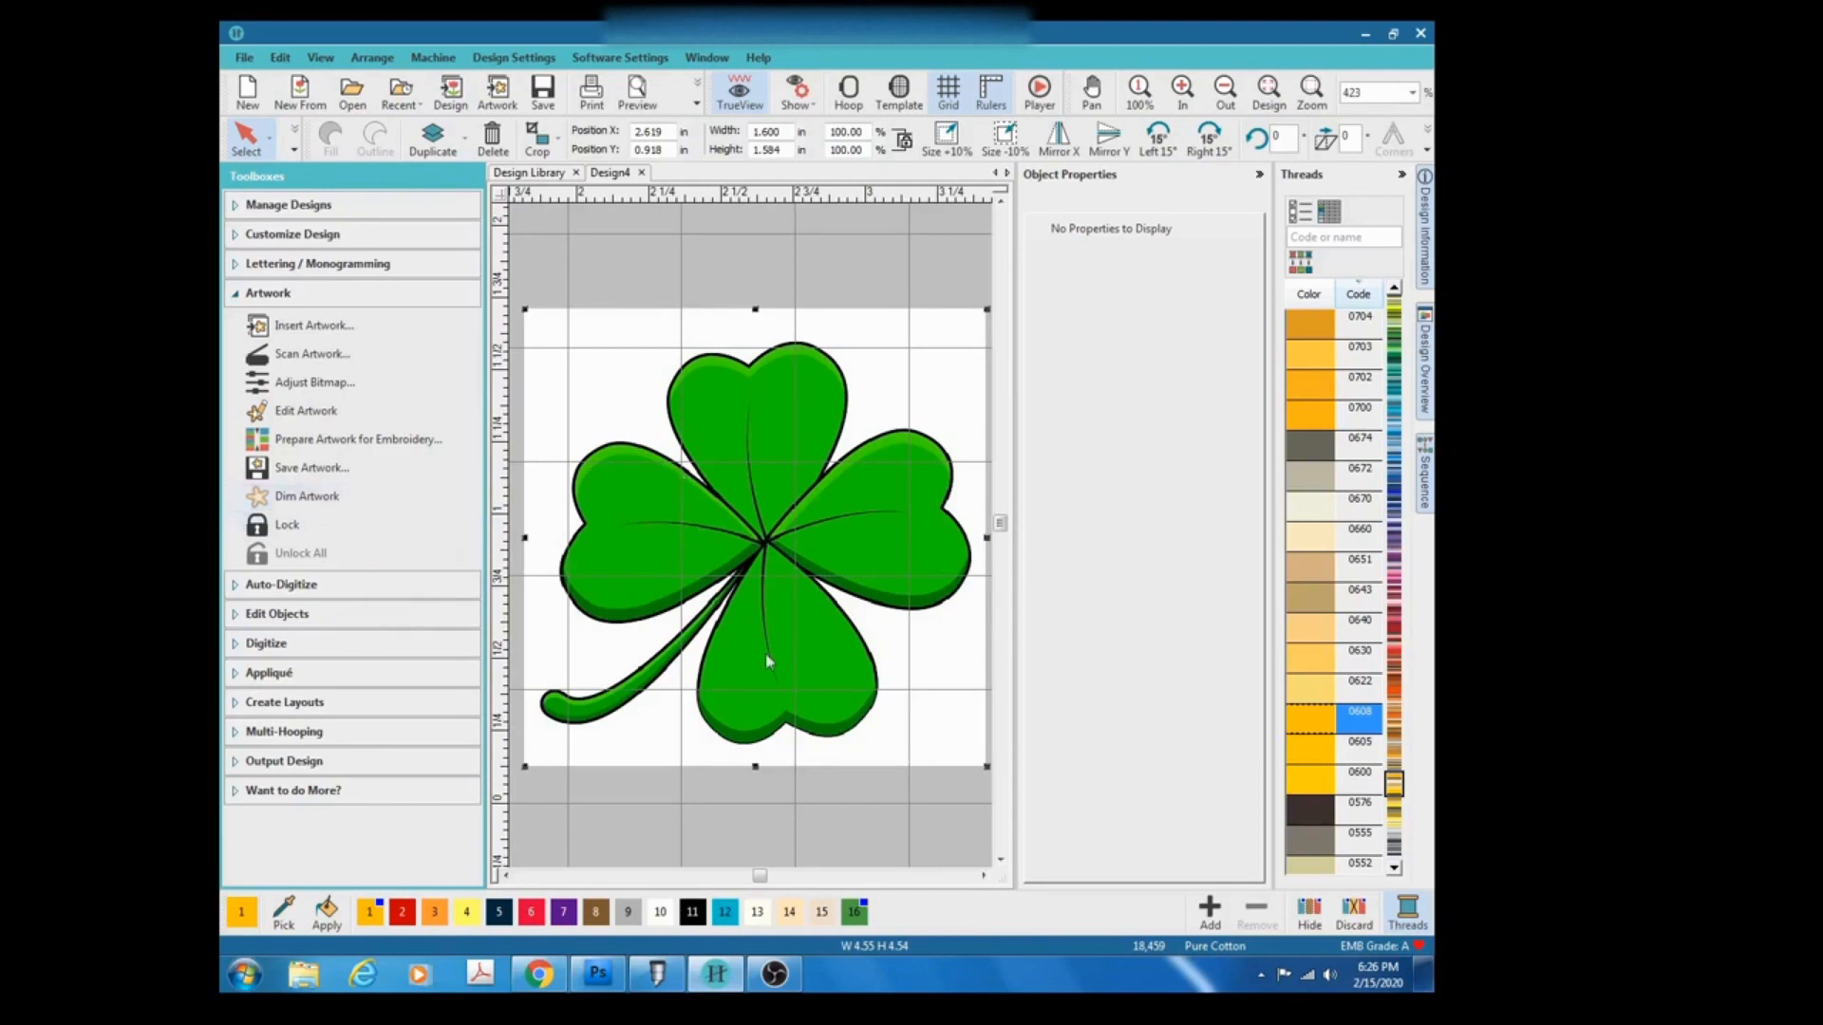
left_click(283, 586)
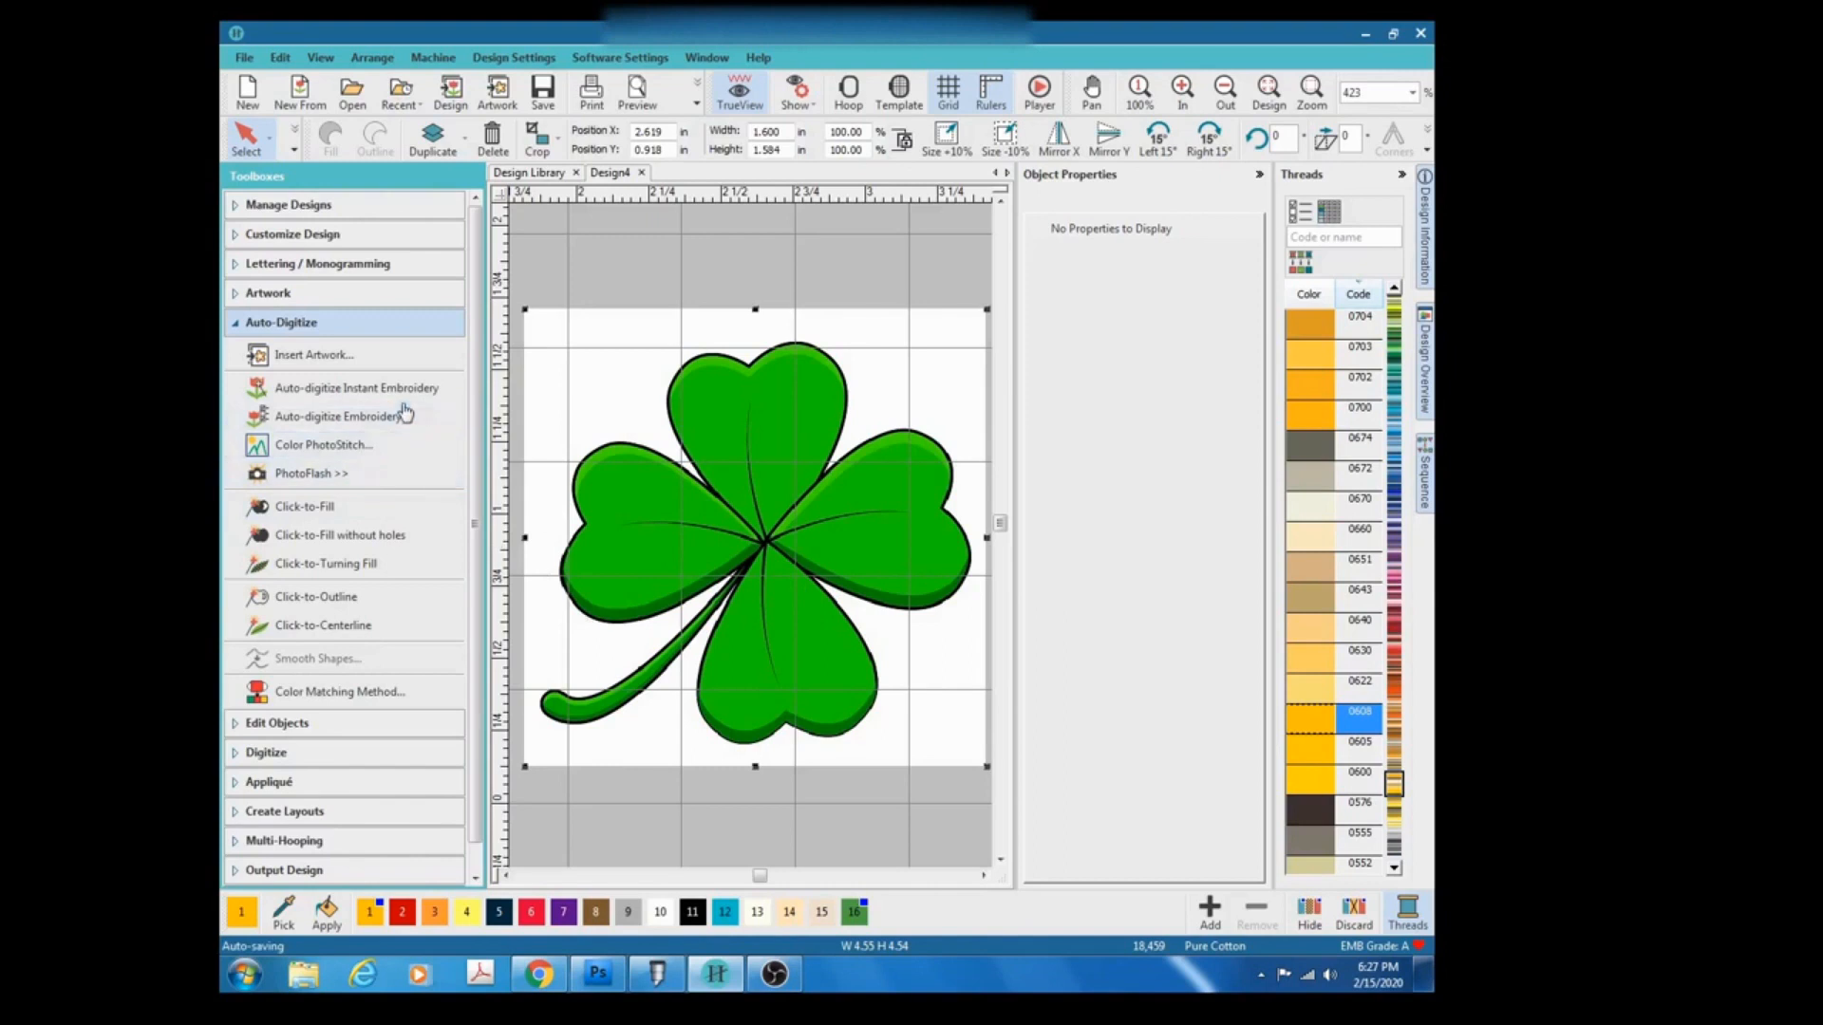
left_click(334, 514)
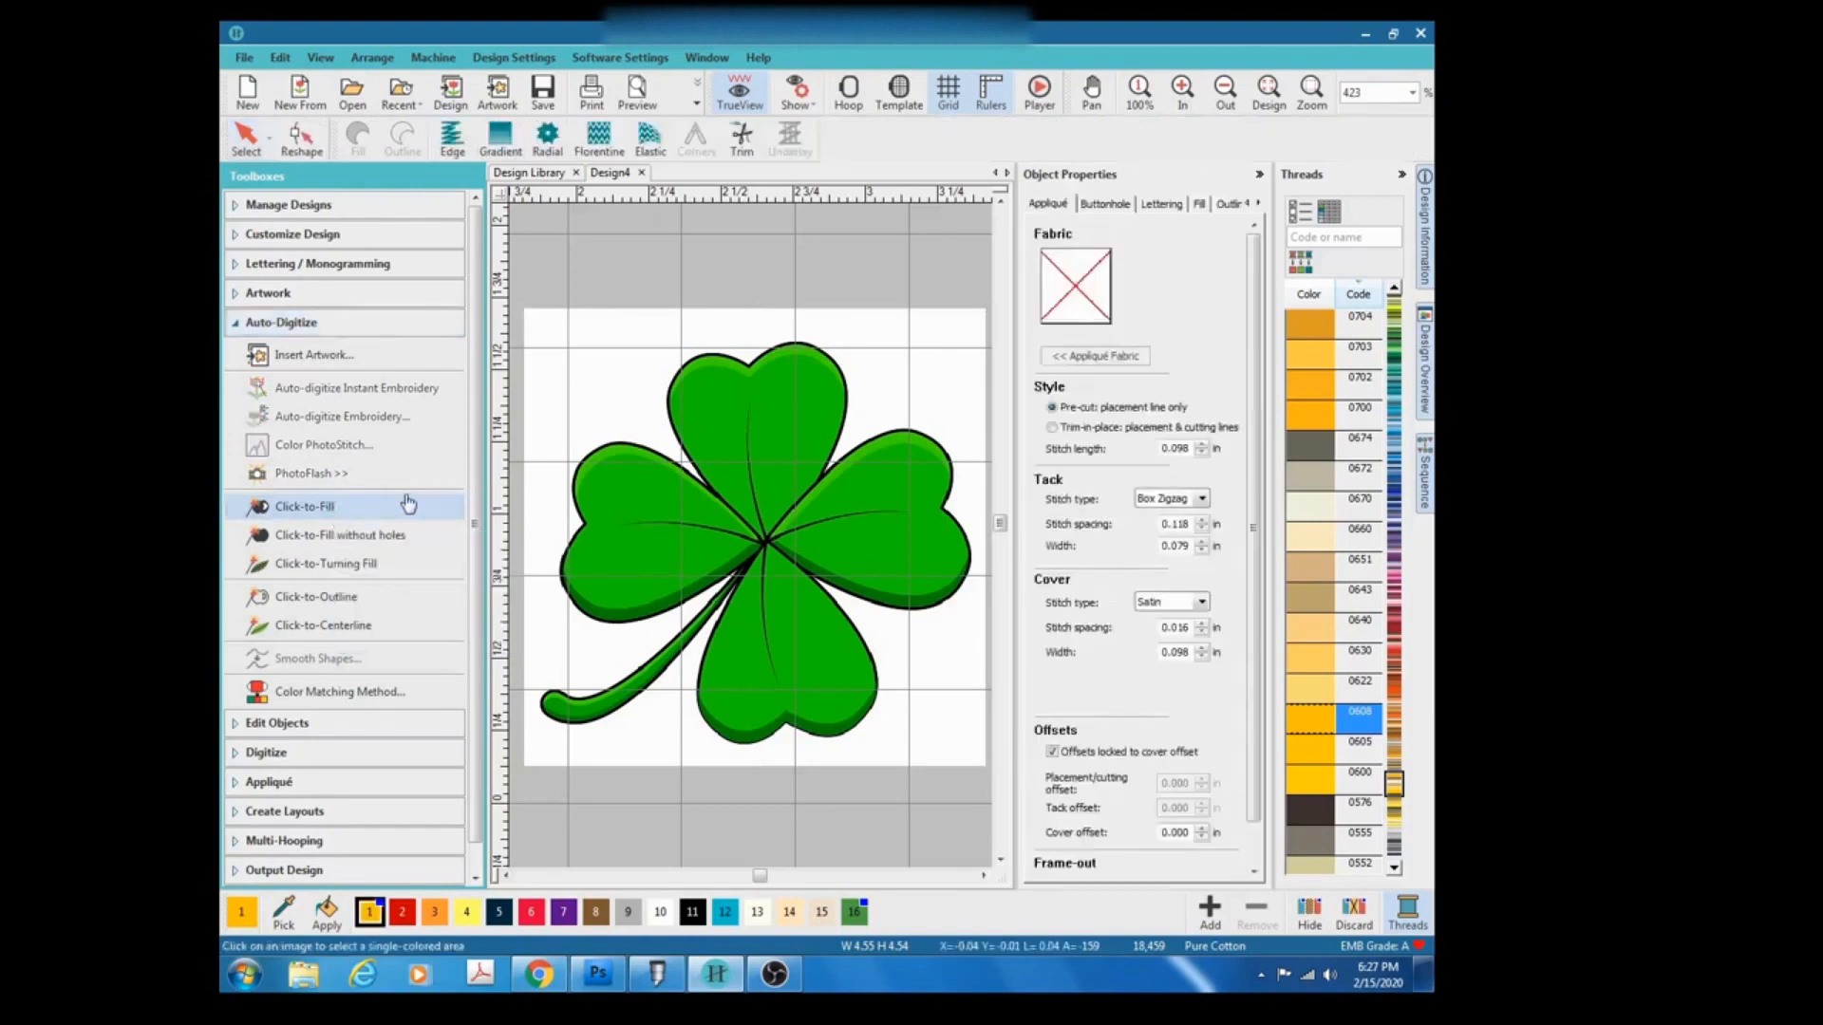
left_click(778, 403)
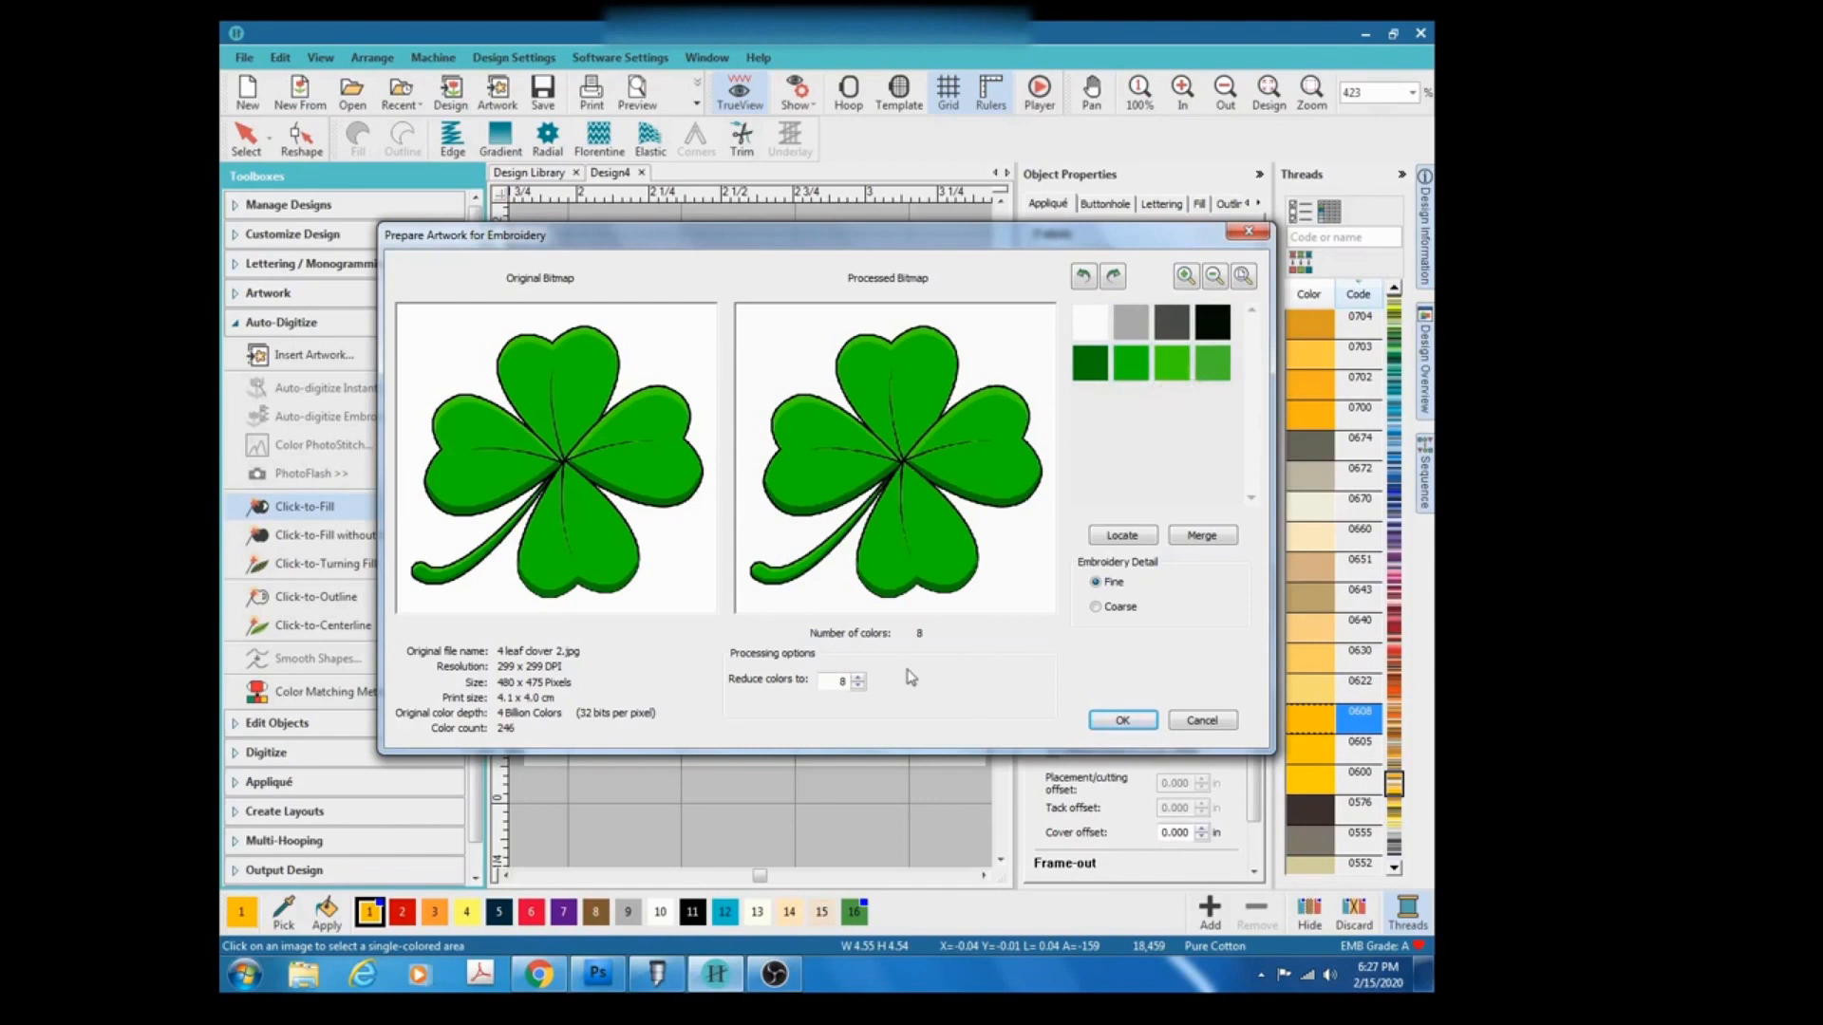
left_click(859, 685)
left_click(861, 686)
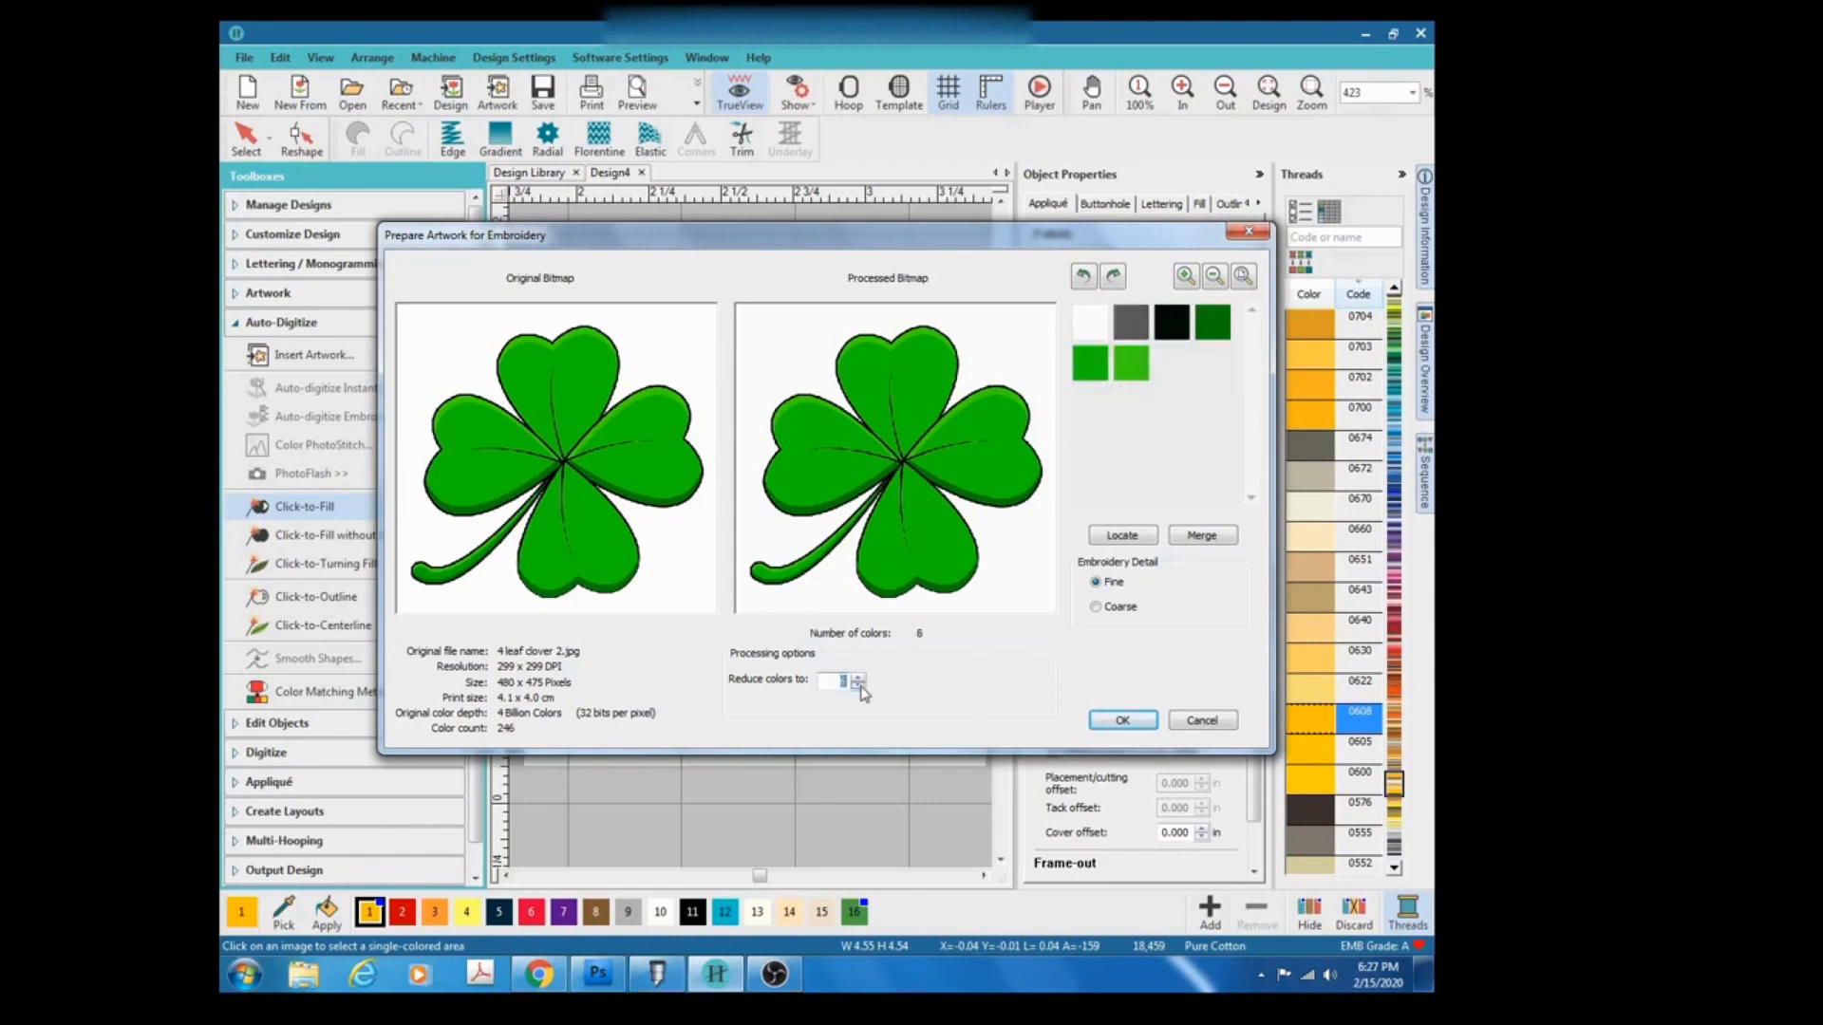
left_click(861, 685)
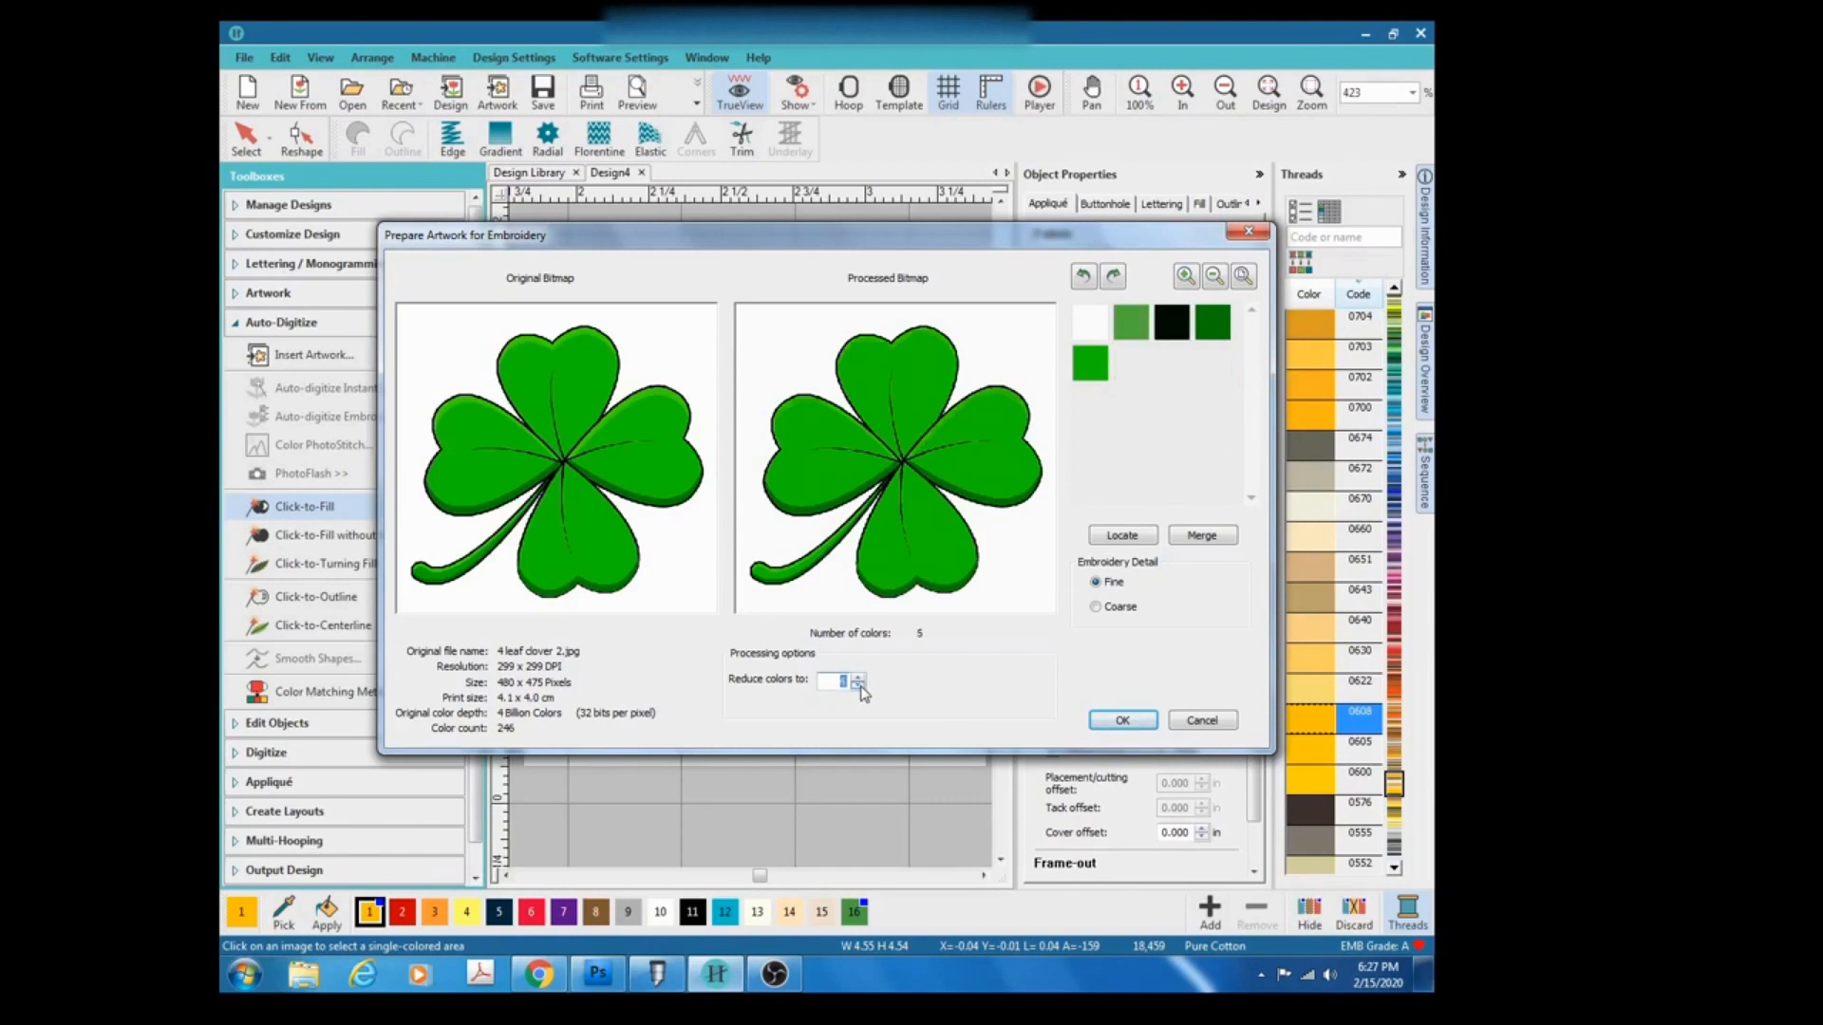
left_click(860, 686)
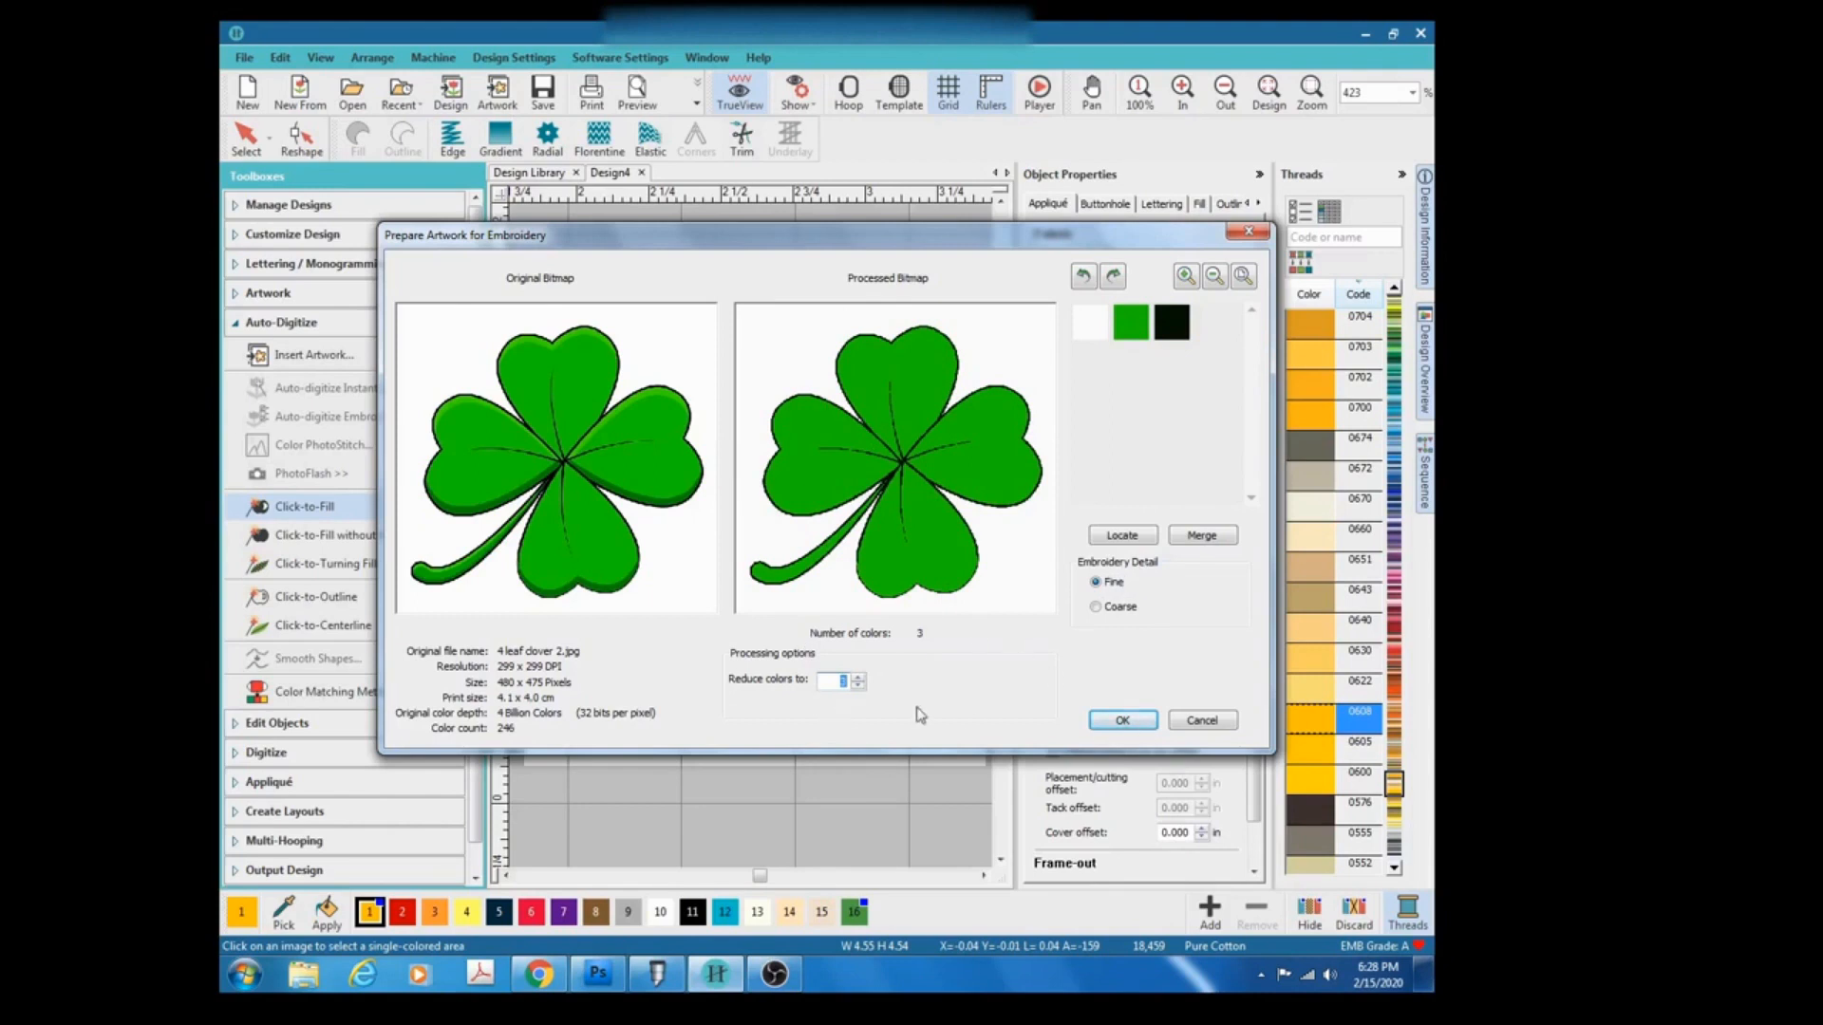
left_click(1094, 721)
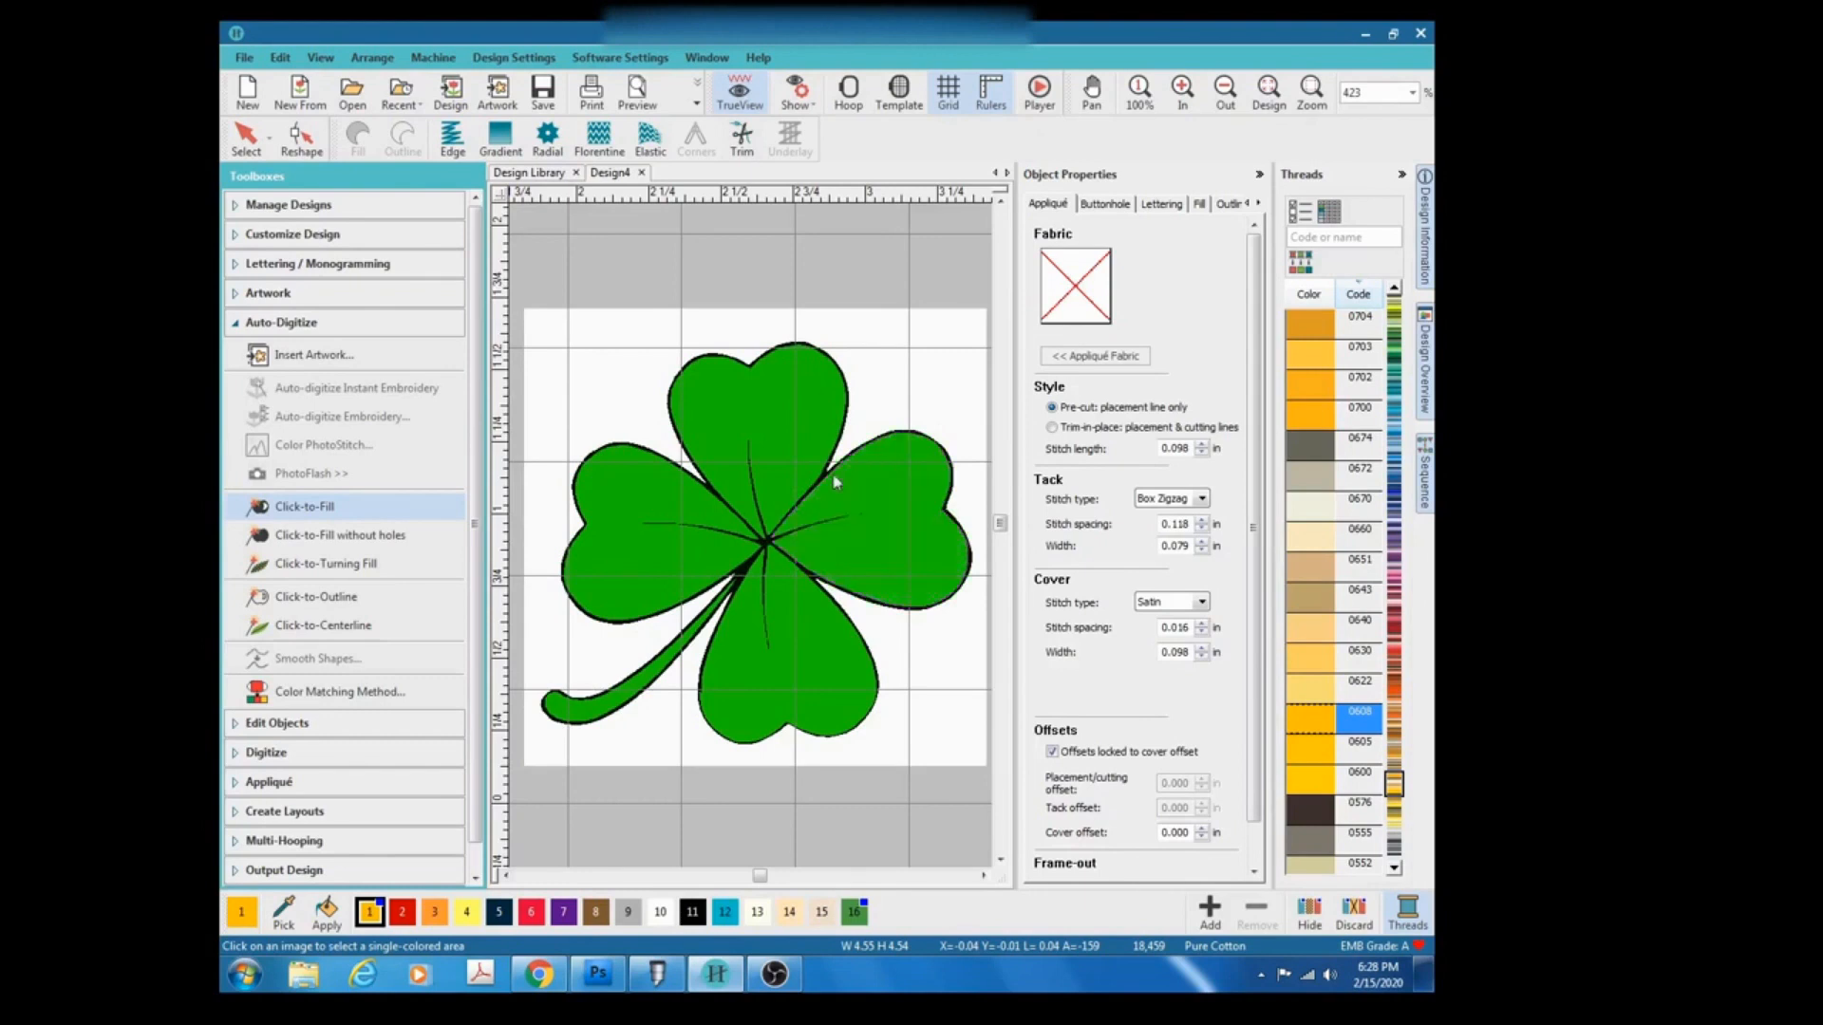
Fill the clover's four leaves and its stem with Click-to-Fill.
left_click(800, 441)
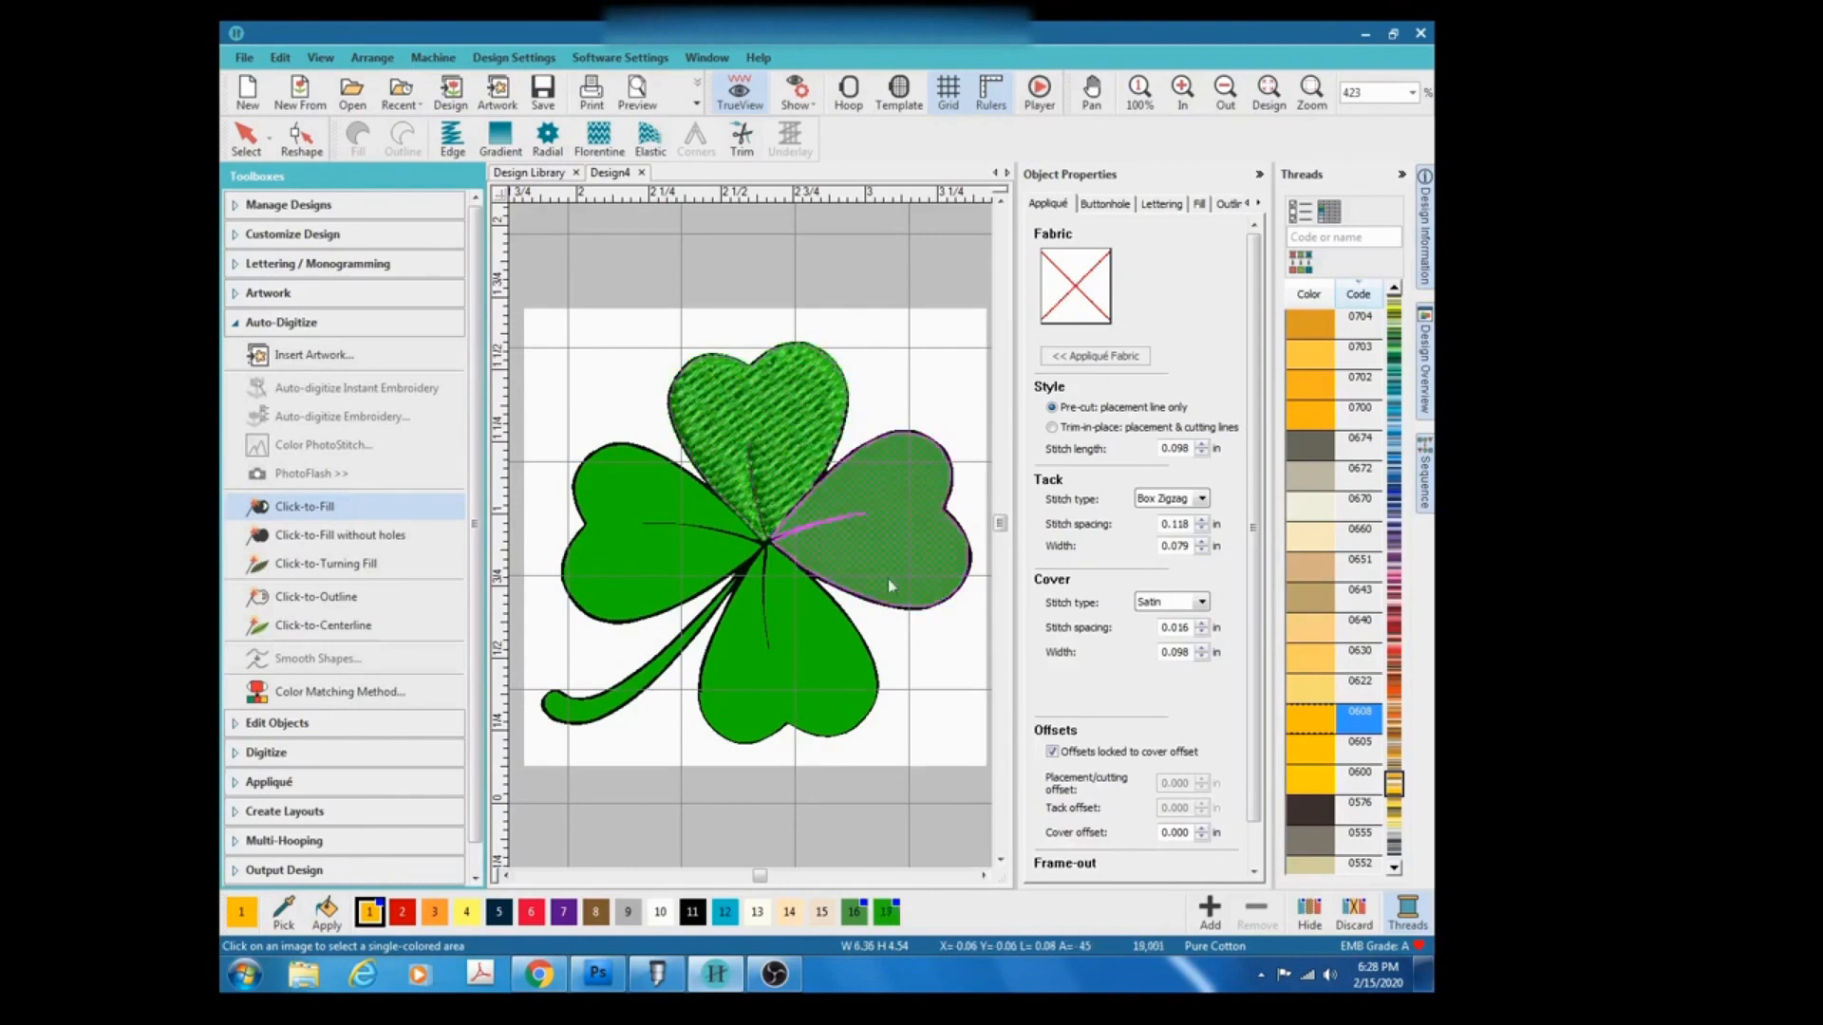
left_click(906, 549)
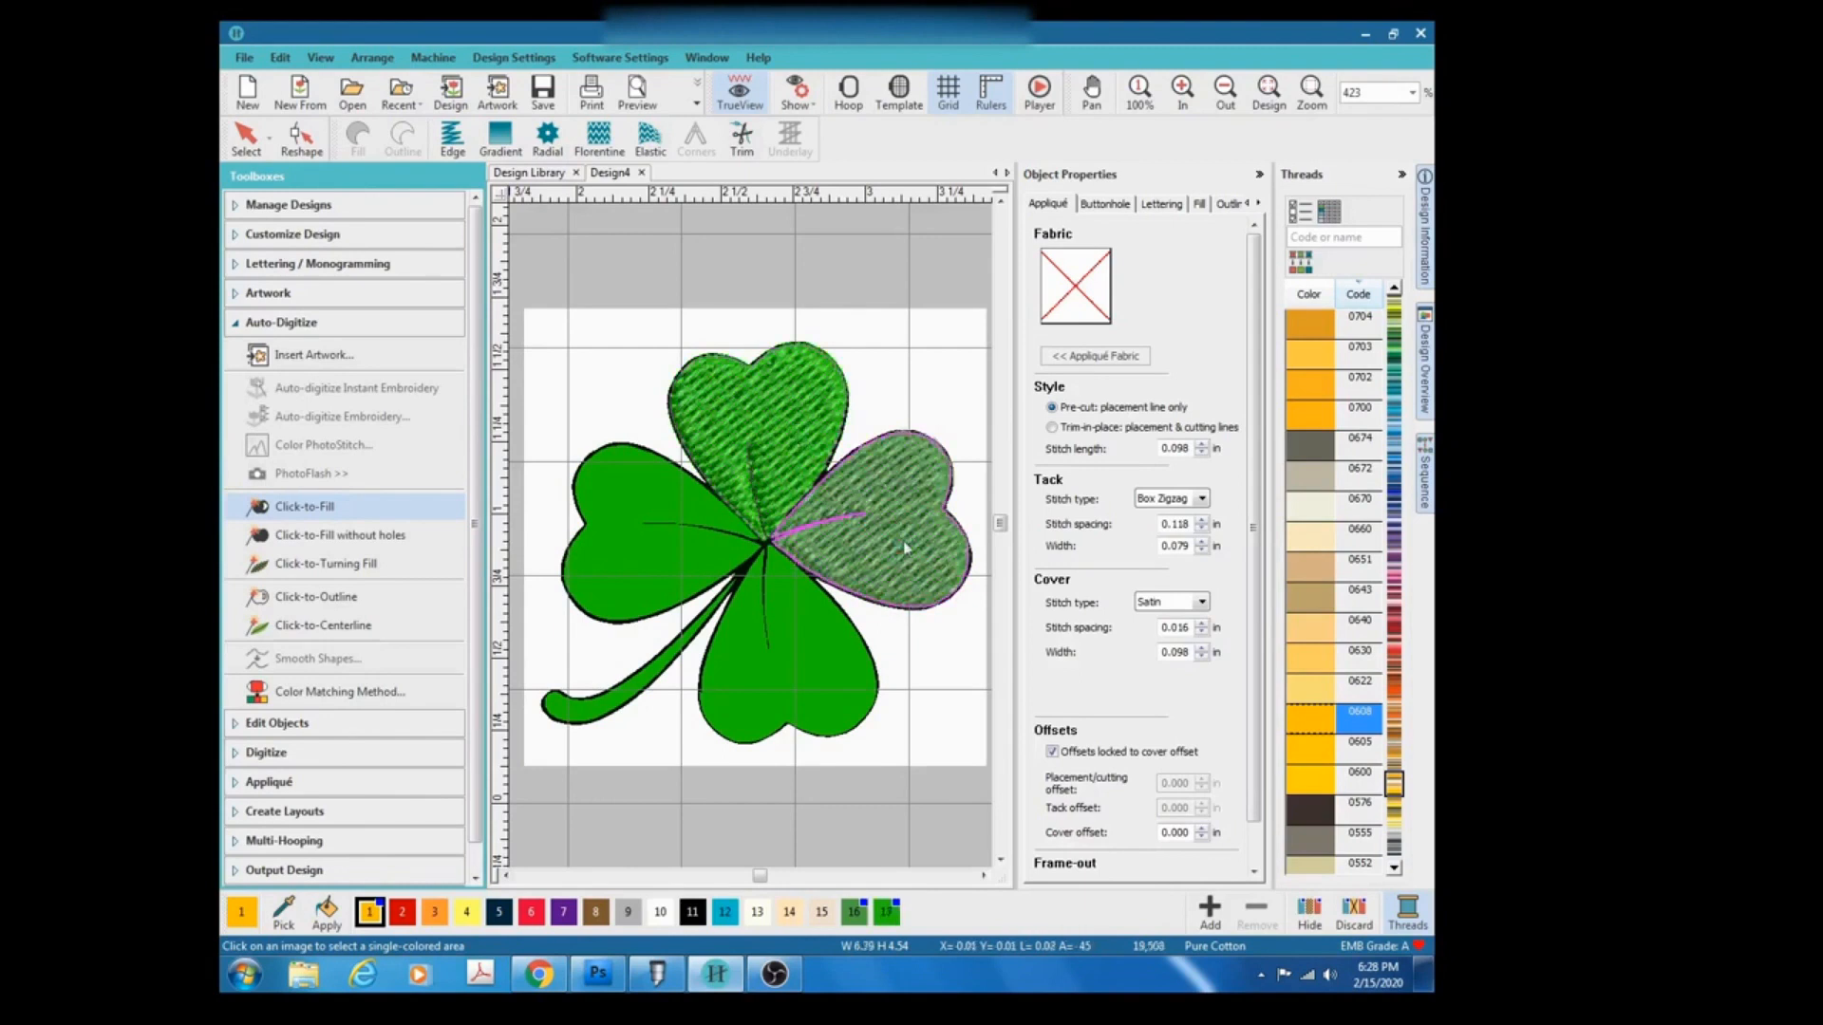
left_click(834, 668)
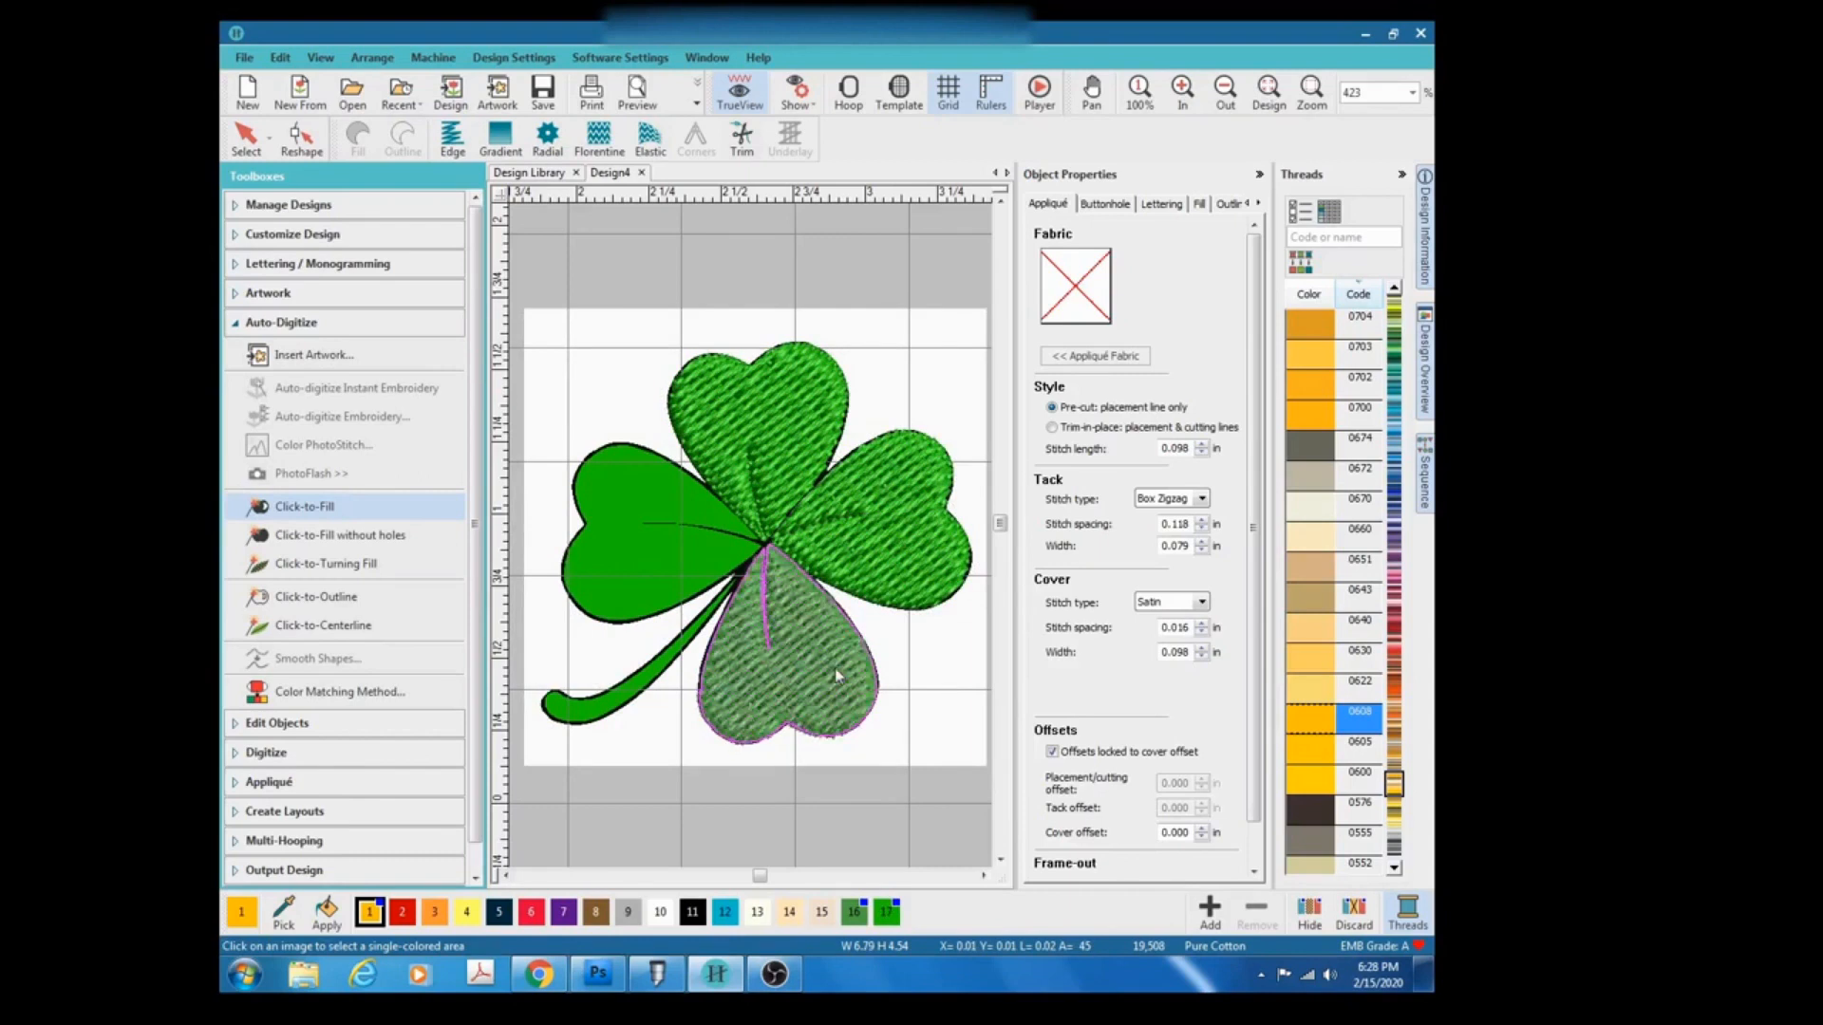
left_click(644, 683)
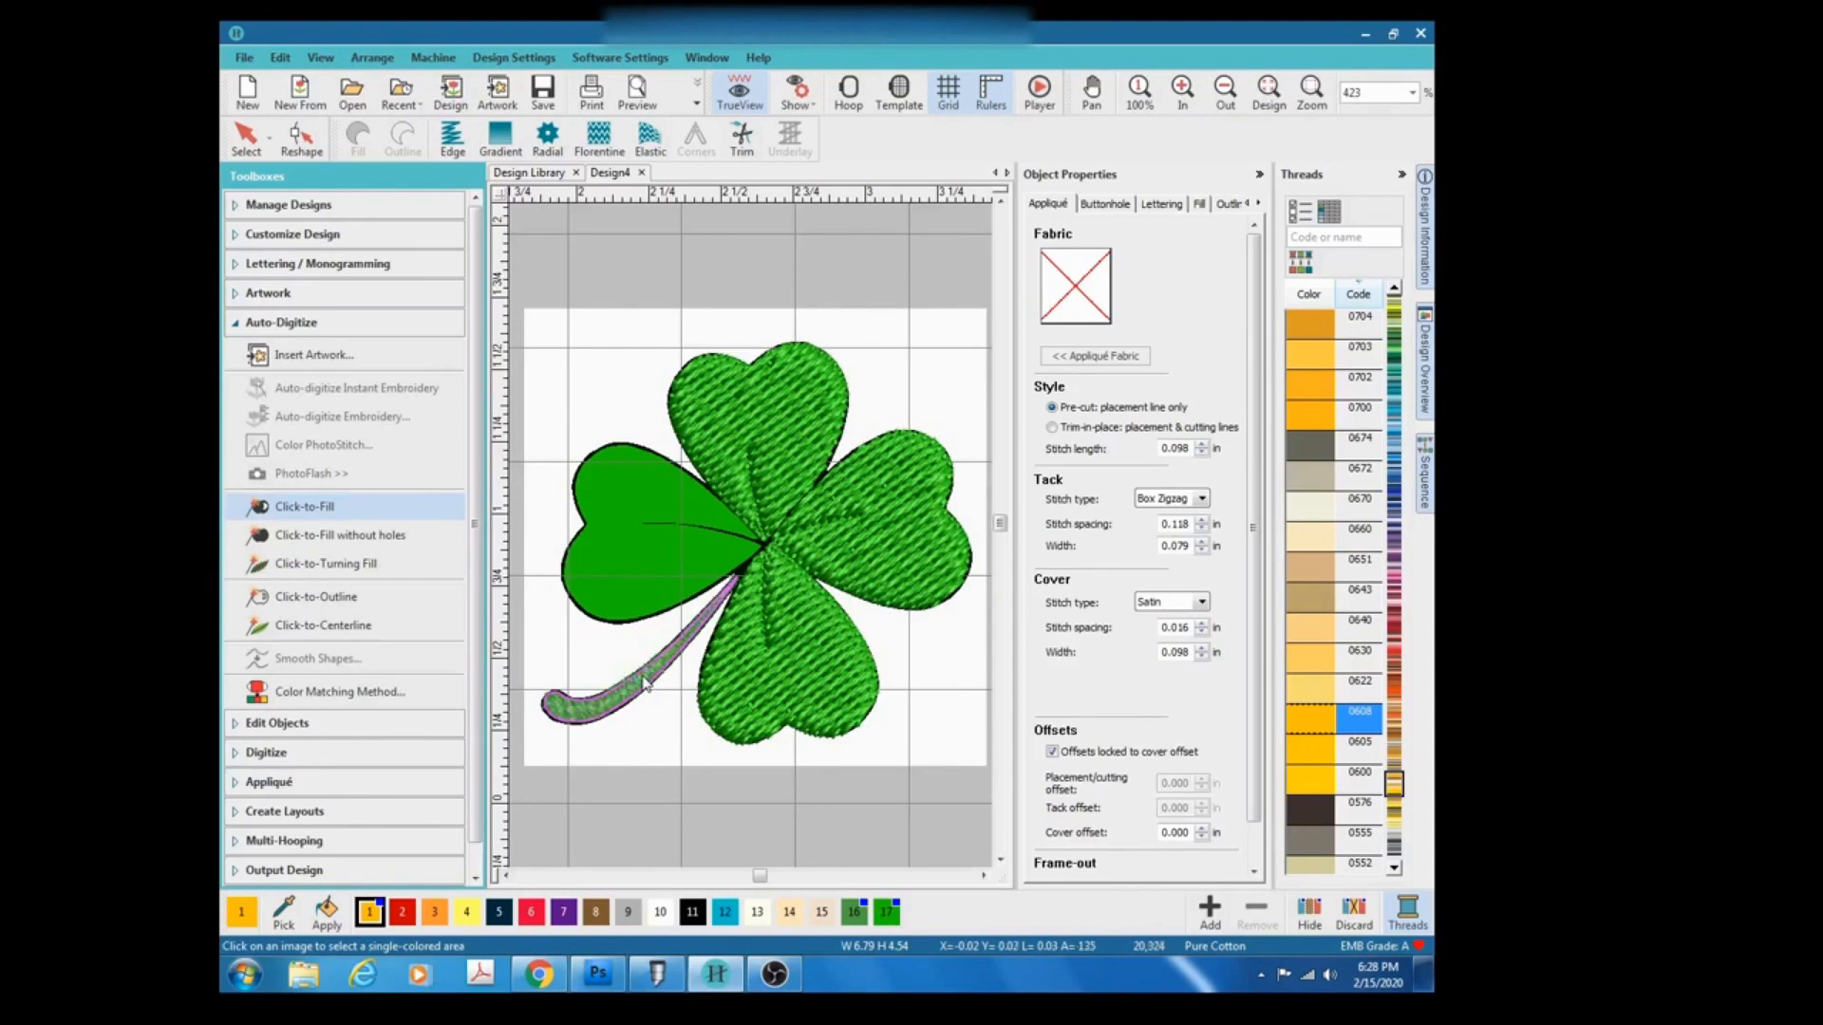
left_click(611, 528)
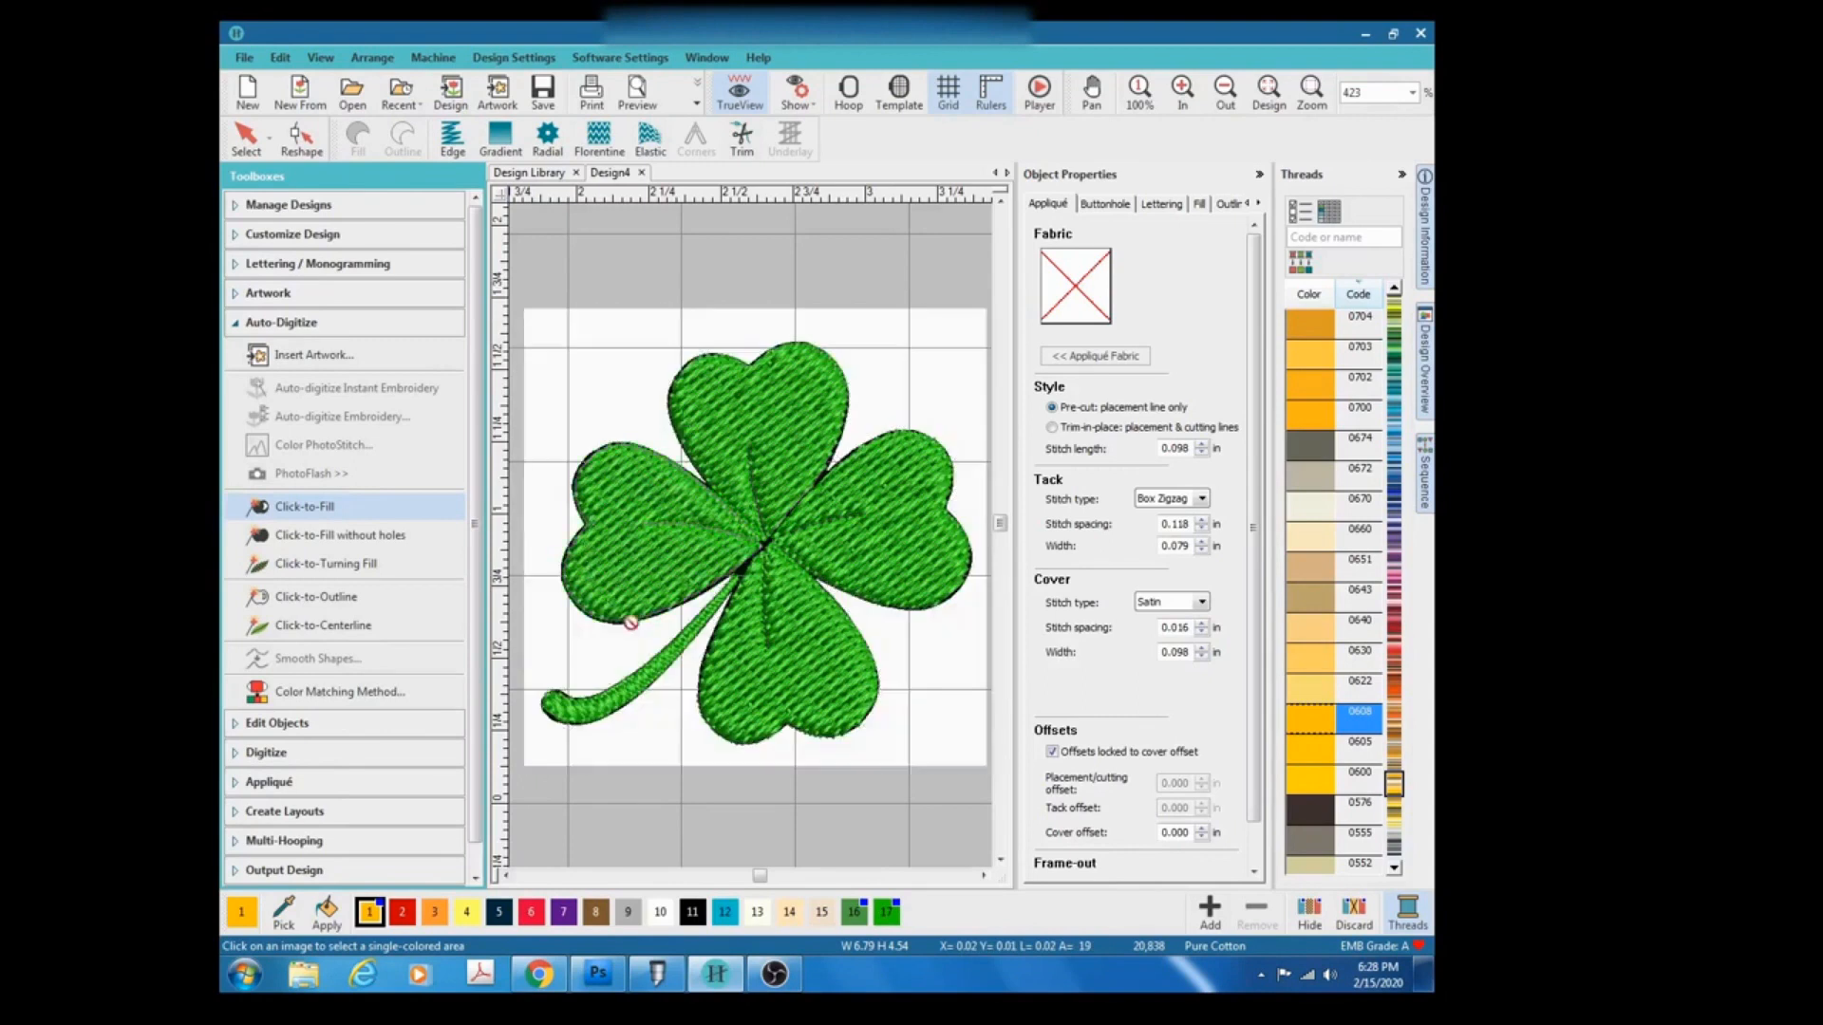
left_click(805, 655)
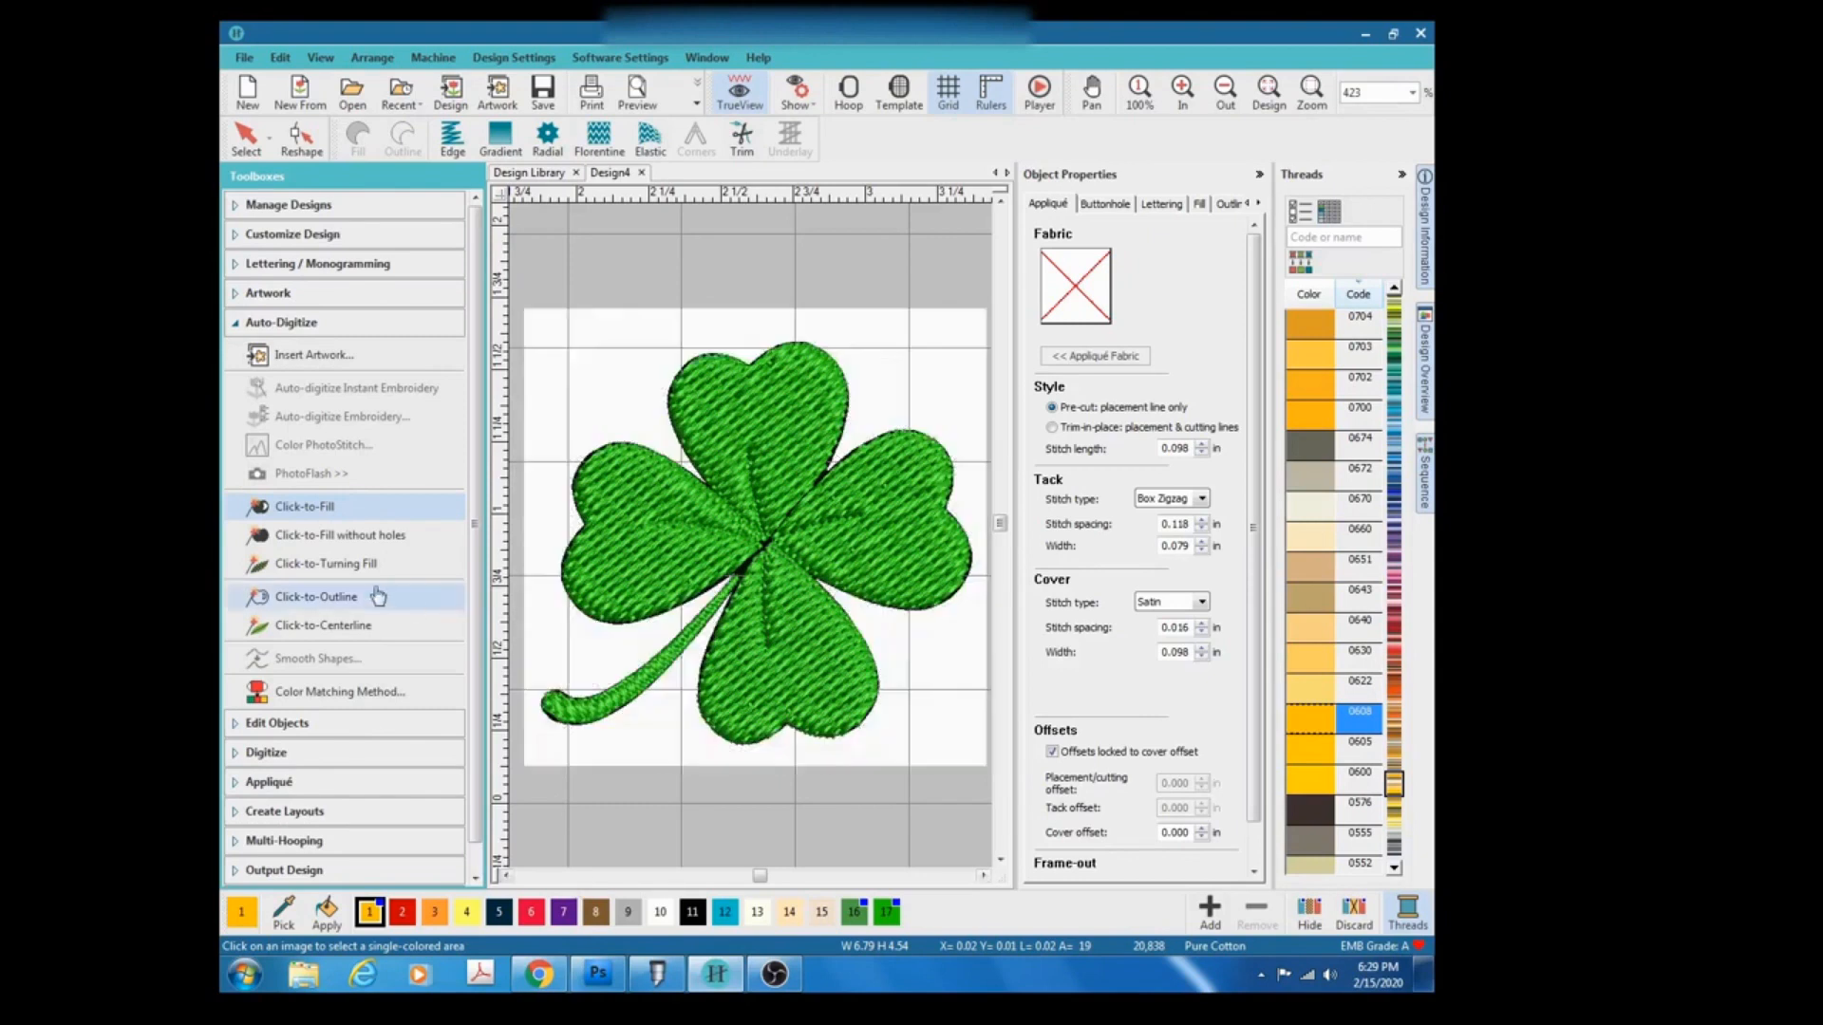
Add a black outline around the clover with Click-to-Outline and set its stitch type to Triple Run.
left_click(342, 606)
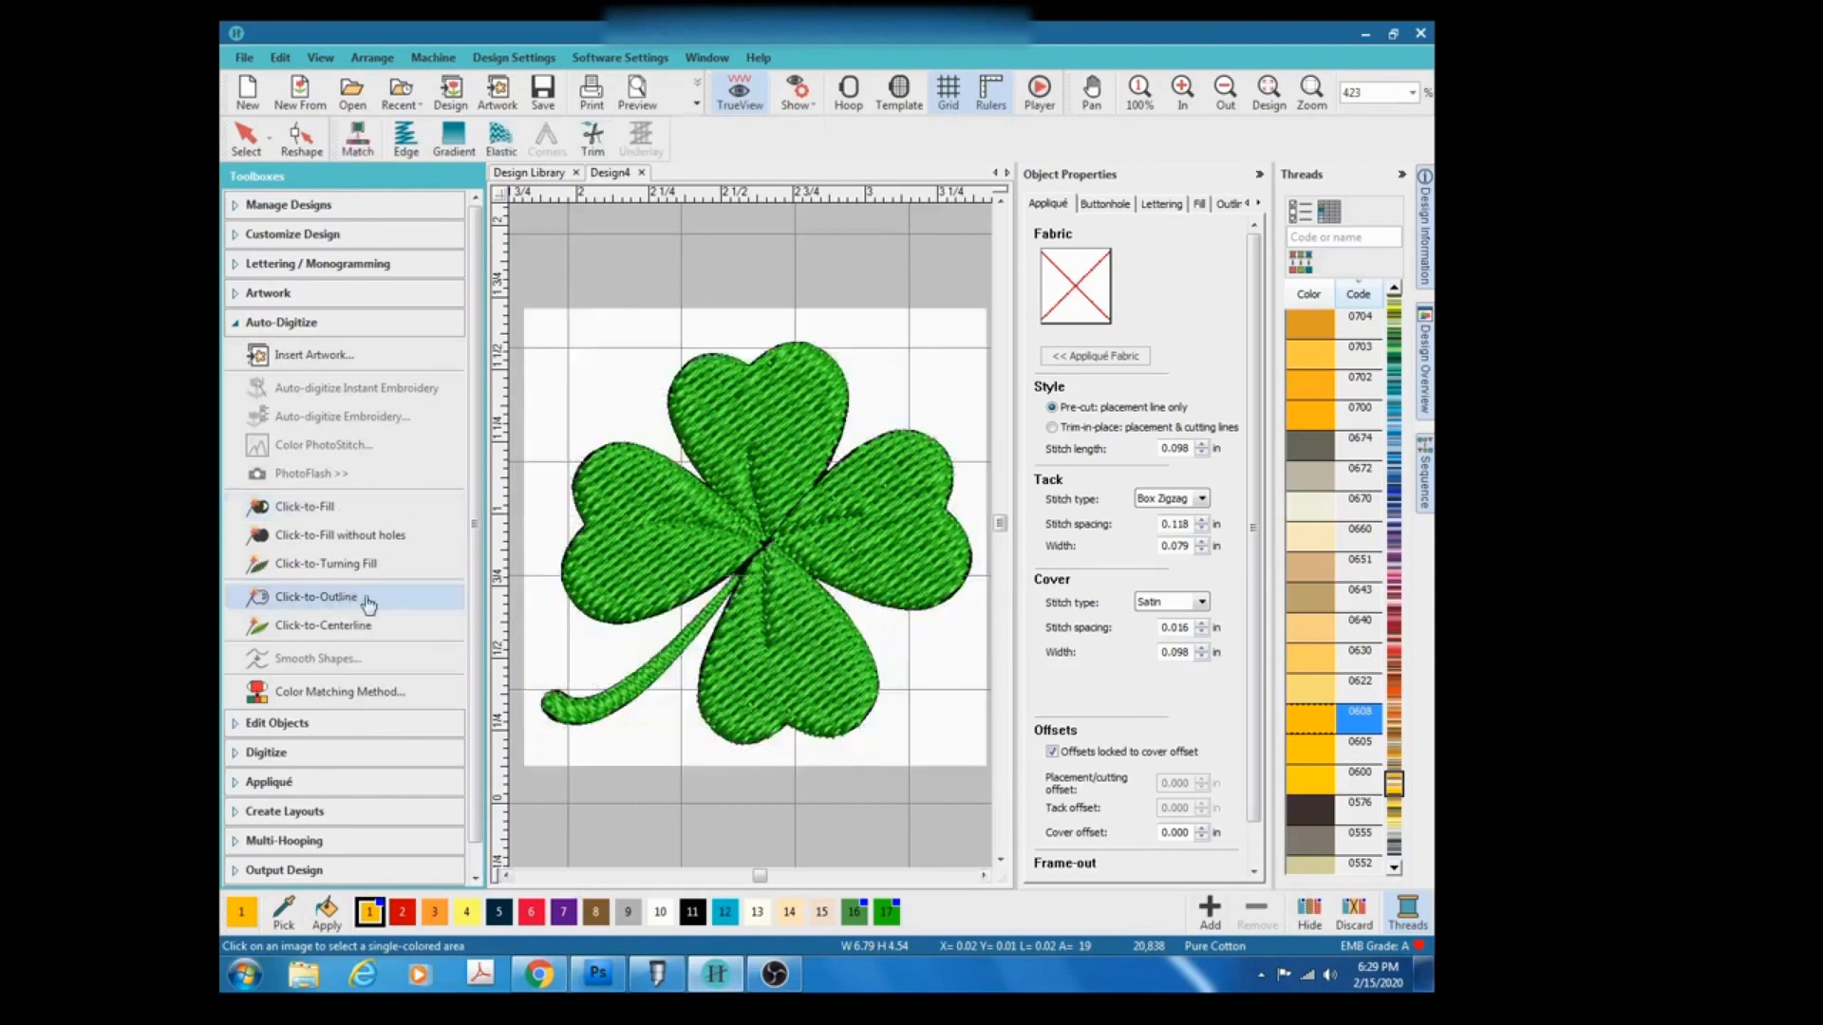
left_click(745, 572)
left_click(744, 570)
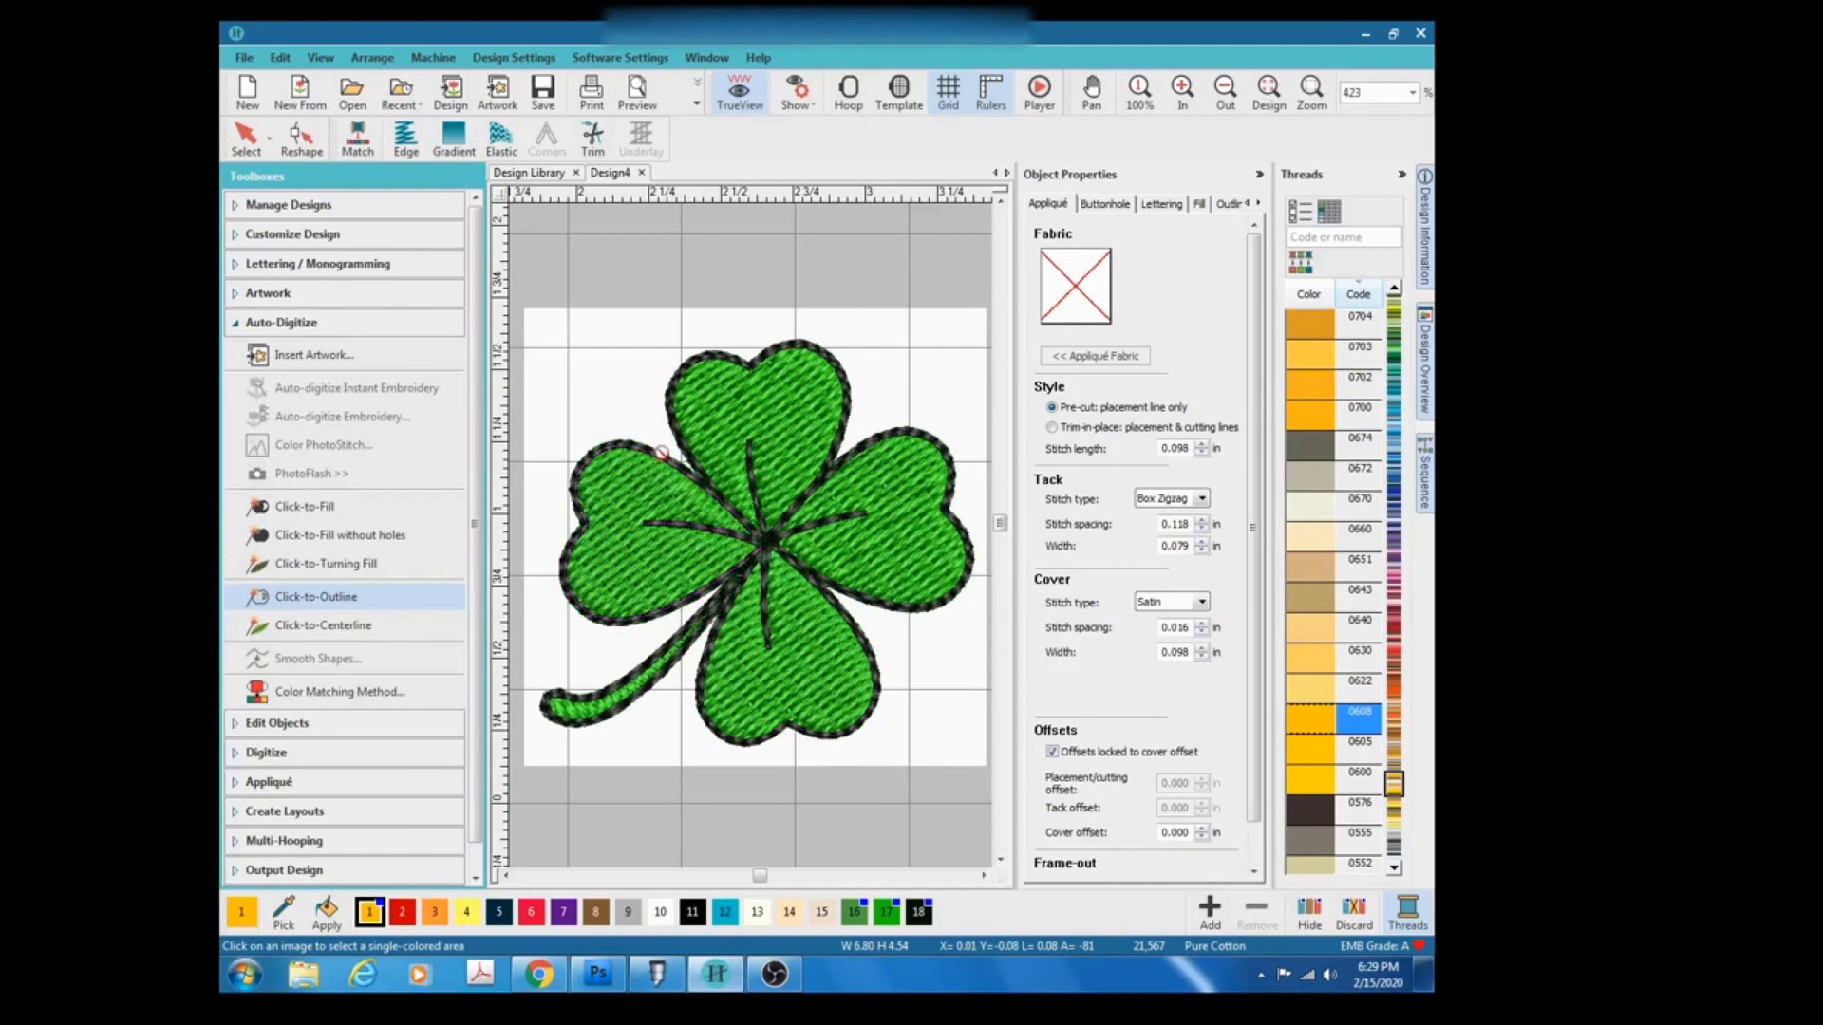
left_click(239, 155)
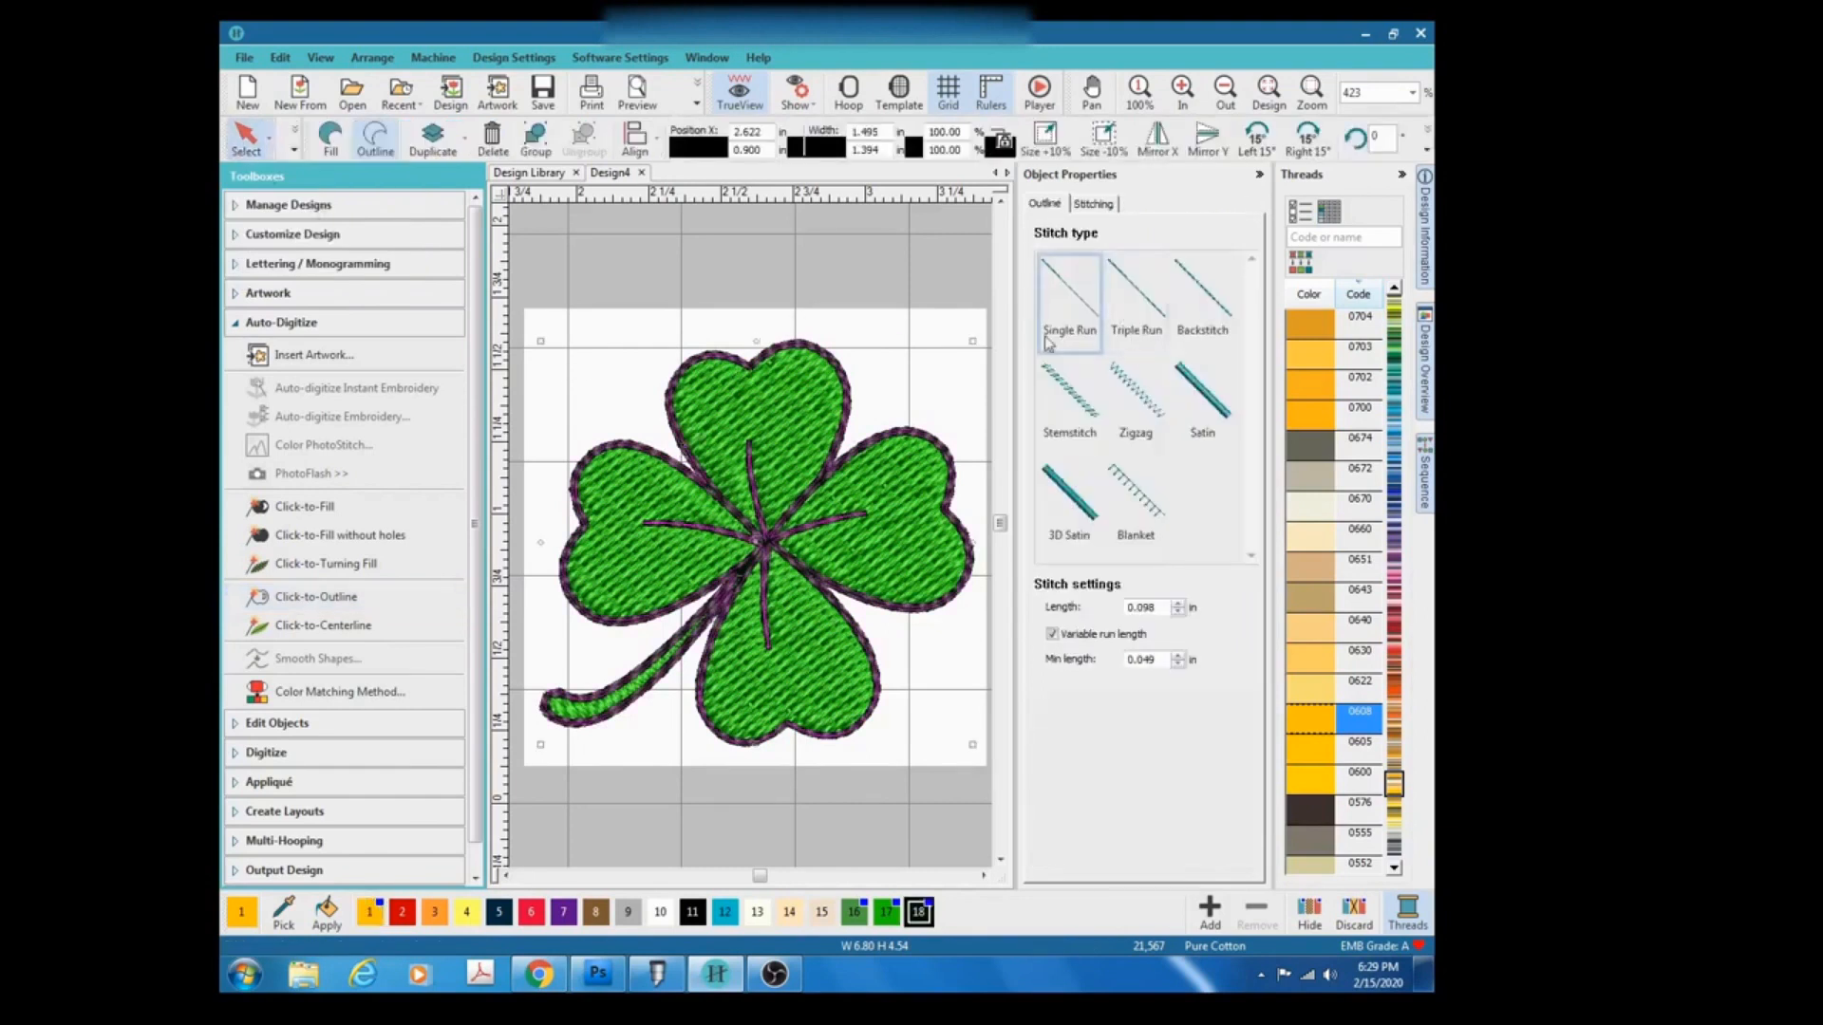
left_click(1155, 312)
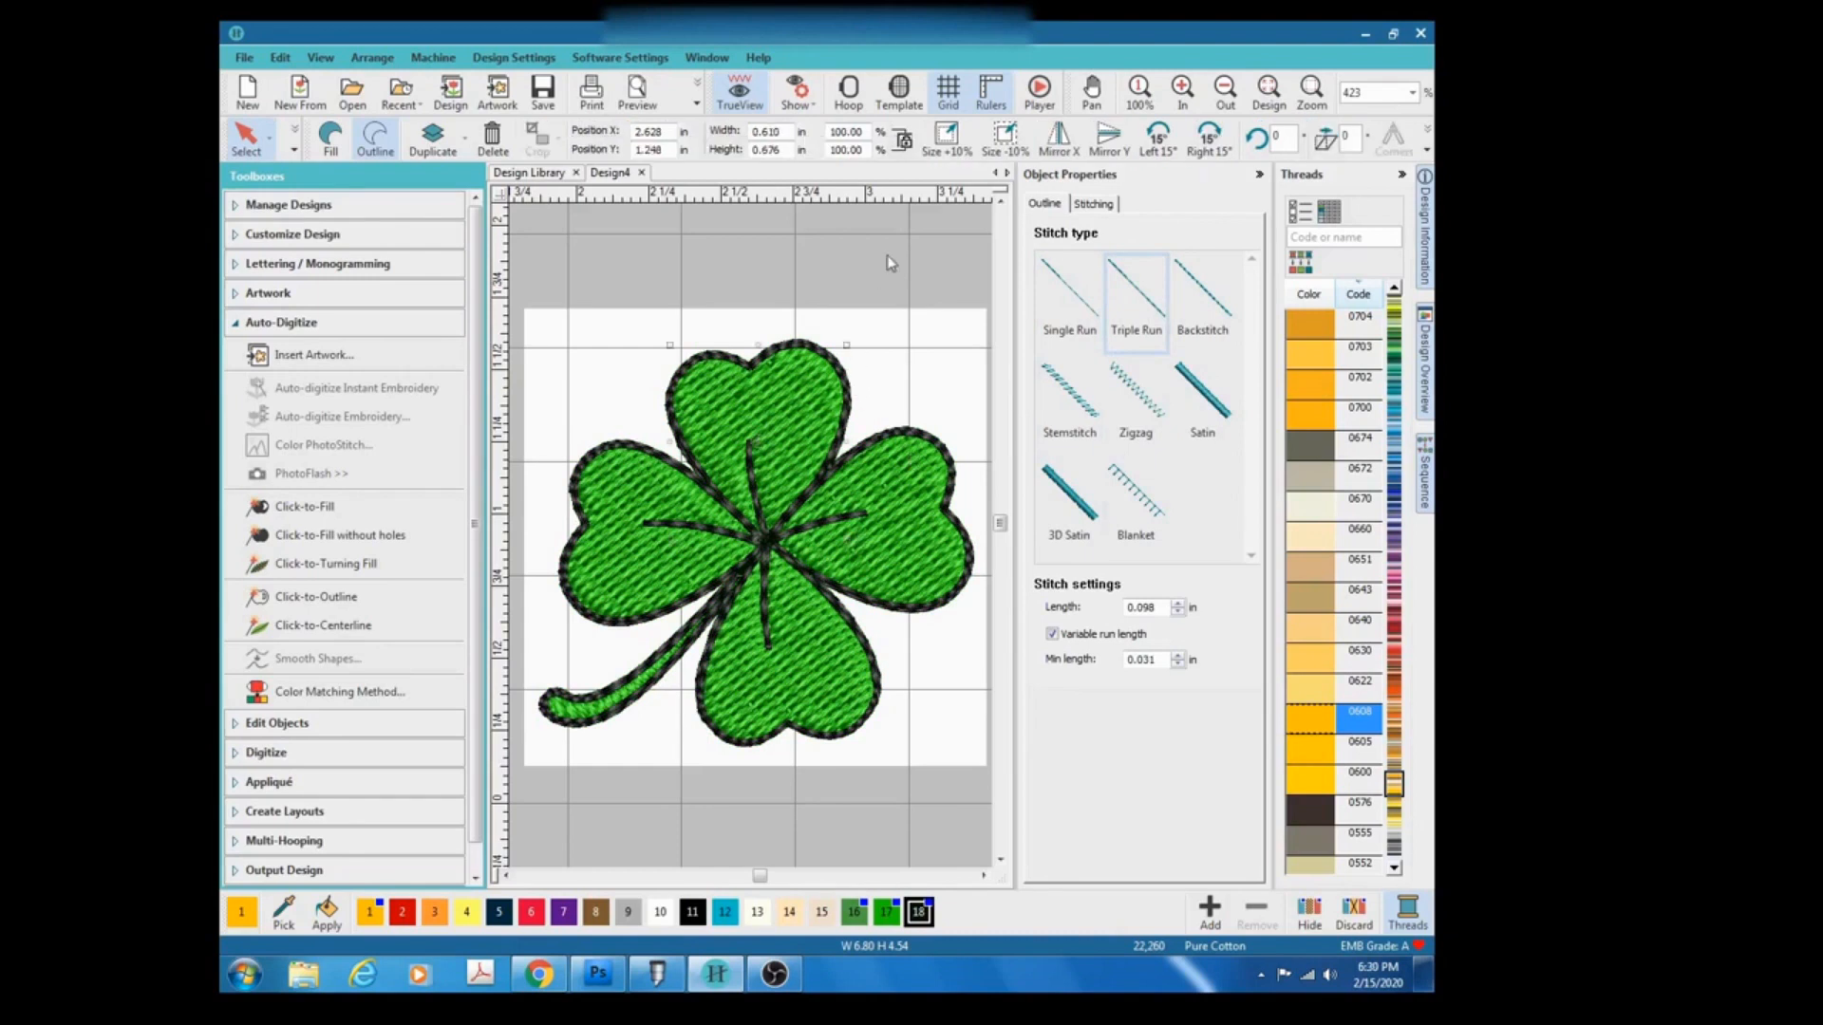
Change the fill stitch of the top, right and bottom leaves to Satin.
left_click(883, 275)
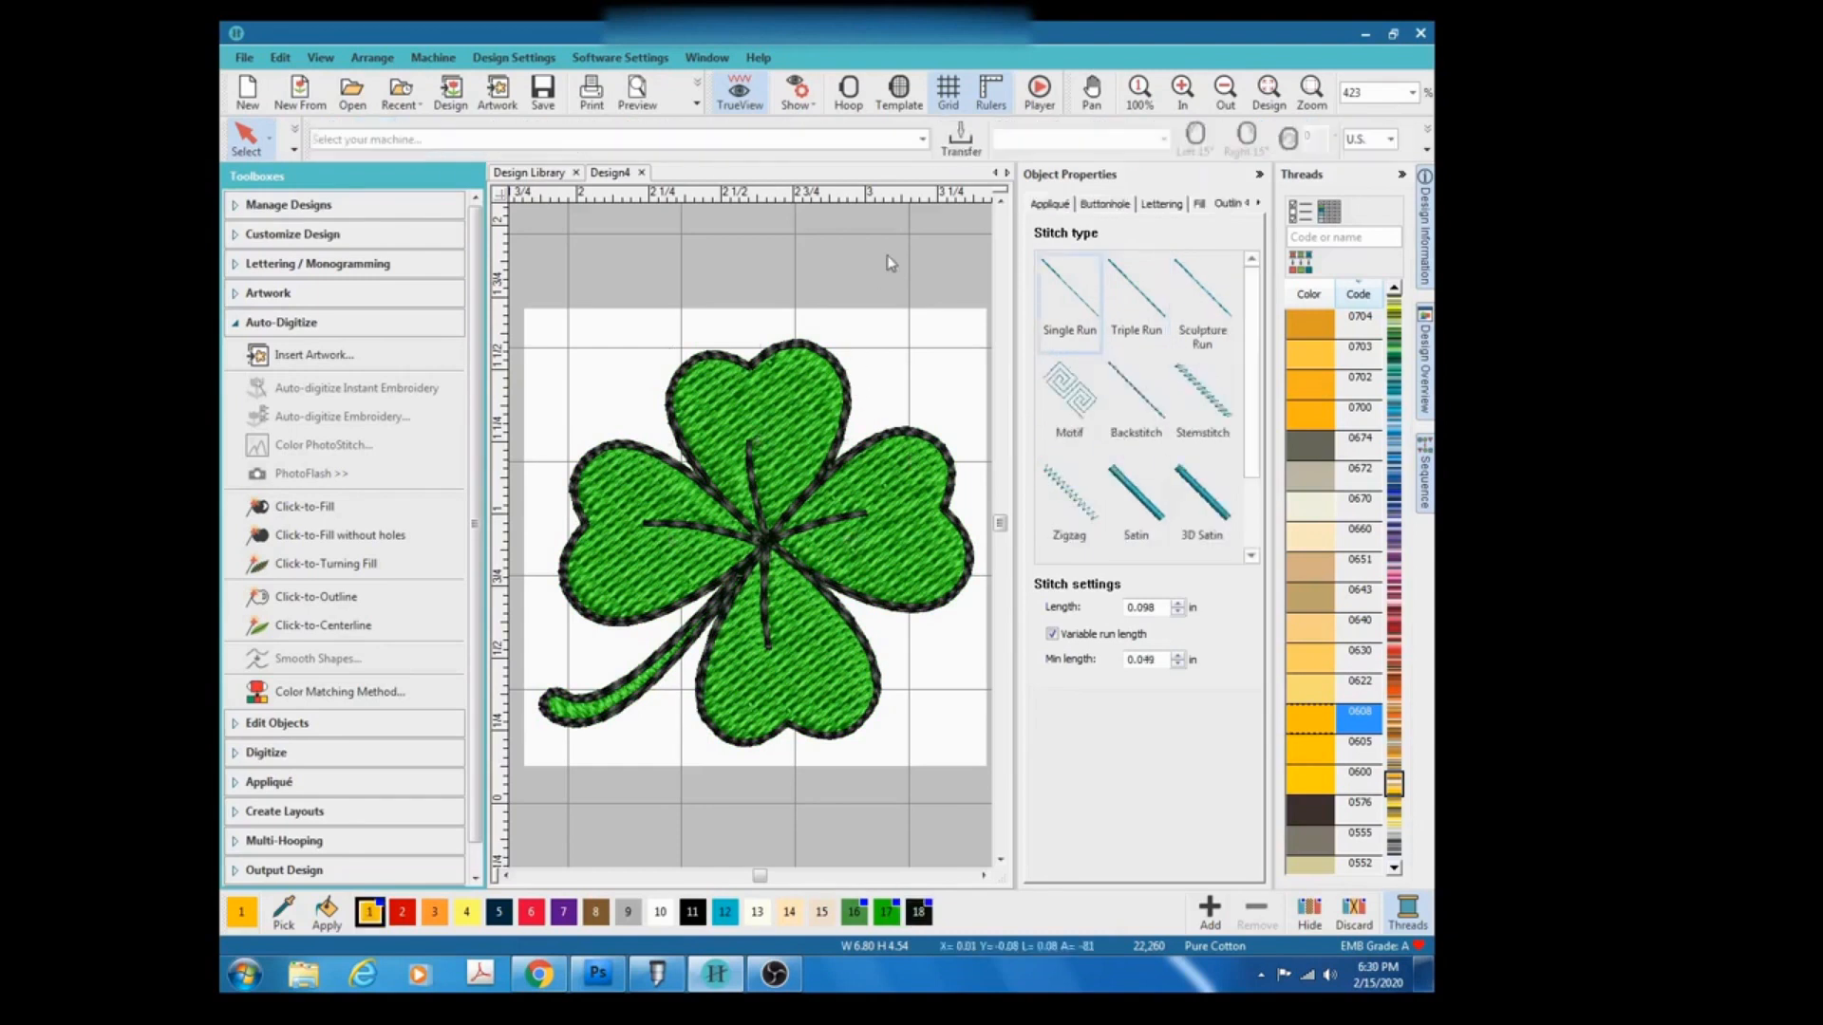
left_click(805, 444)
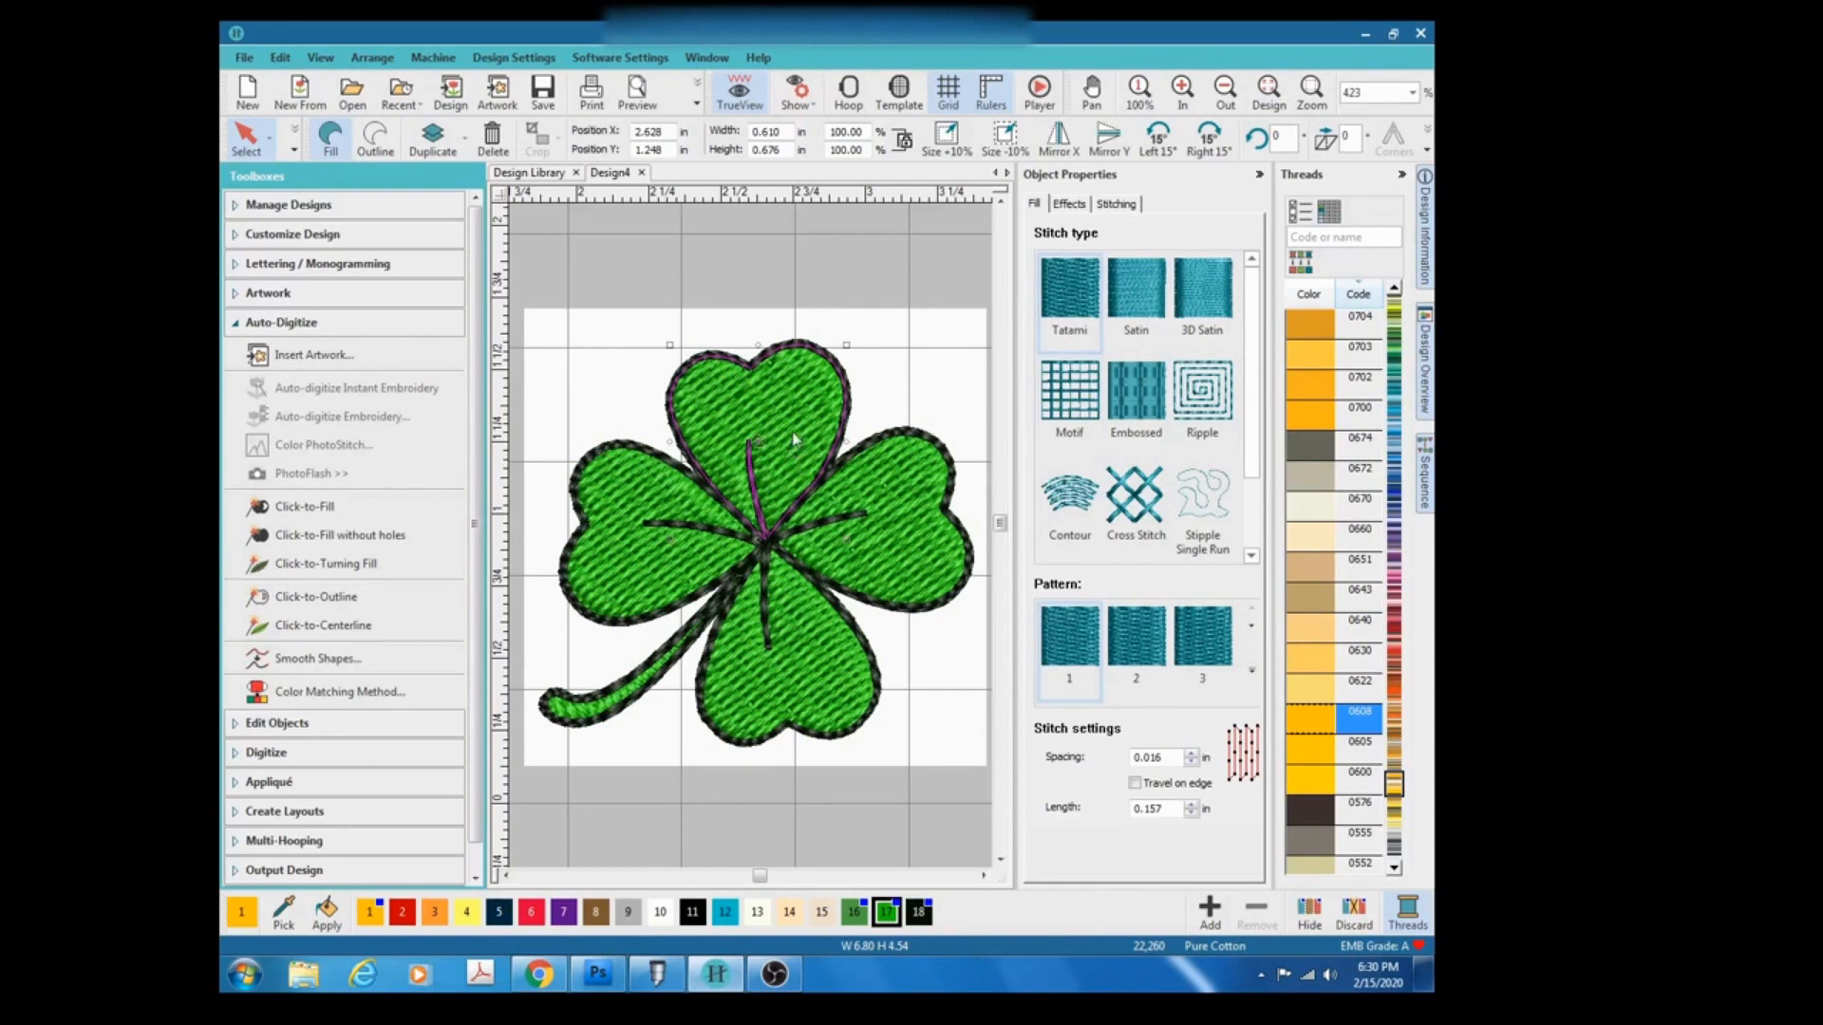
left_click(1134, 302)
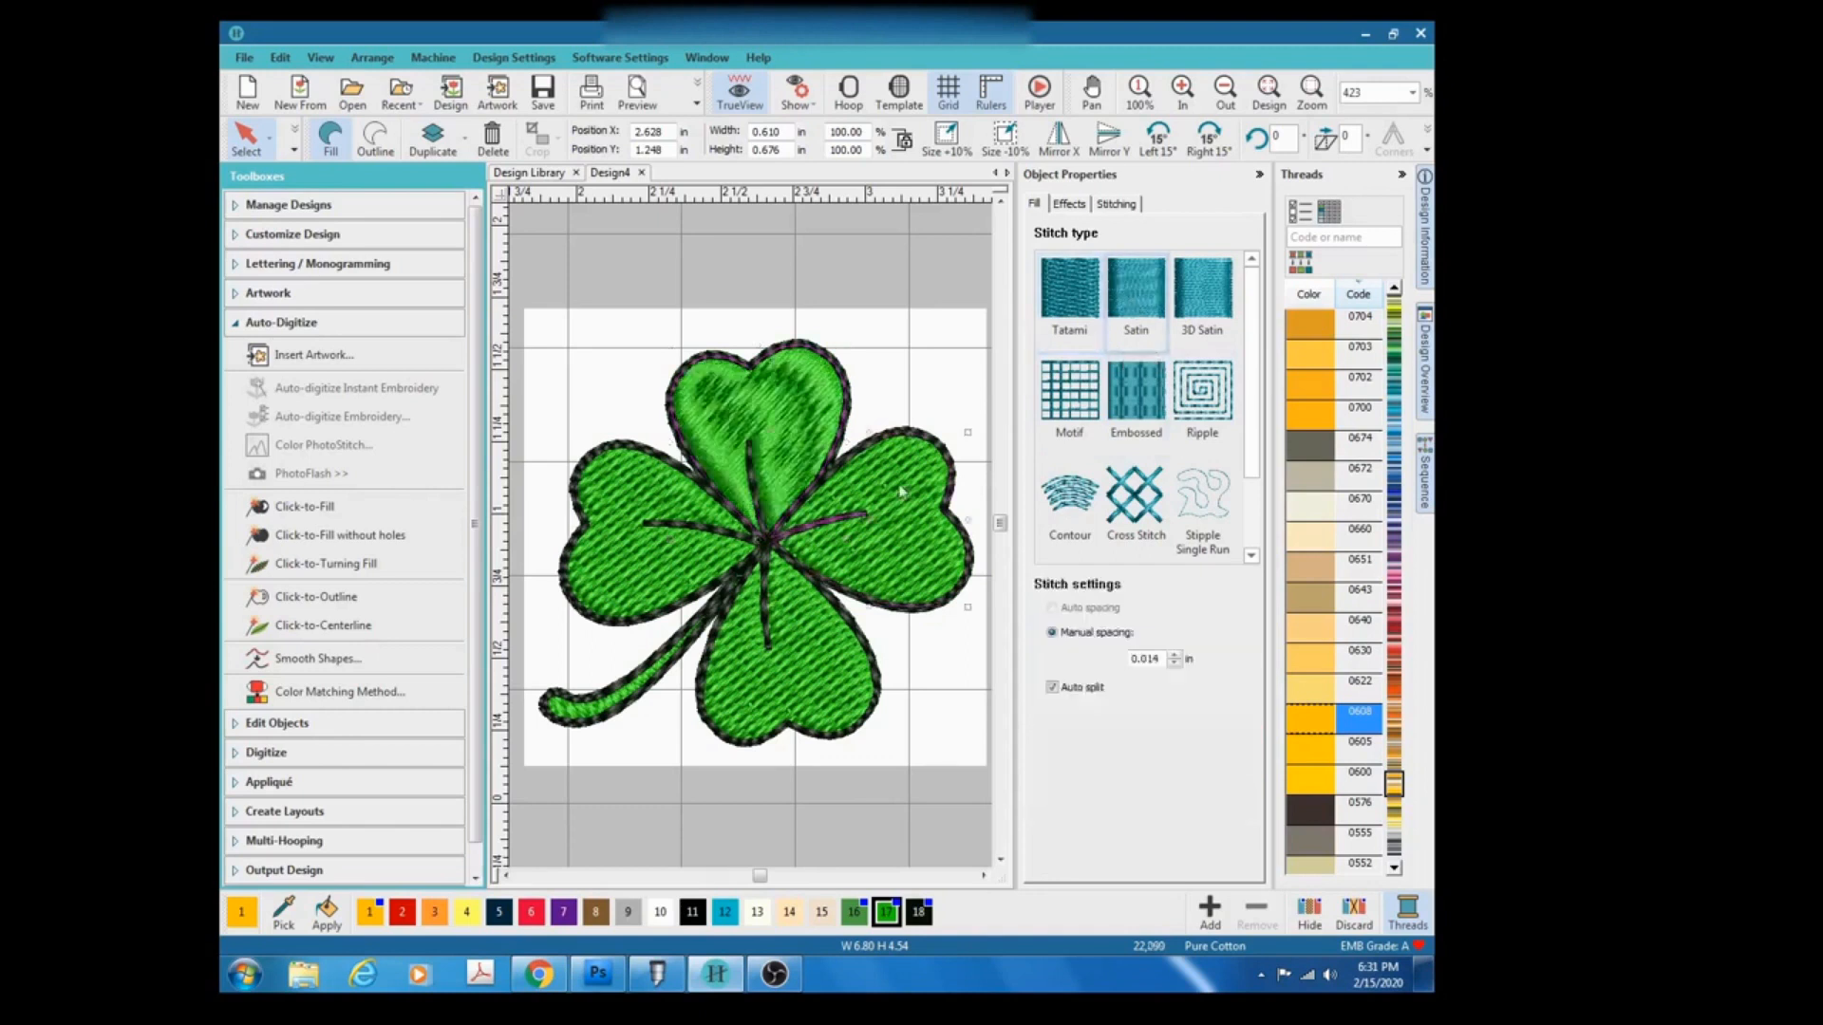
left_click(900, 491)
left_click(1134, 301)
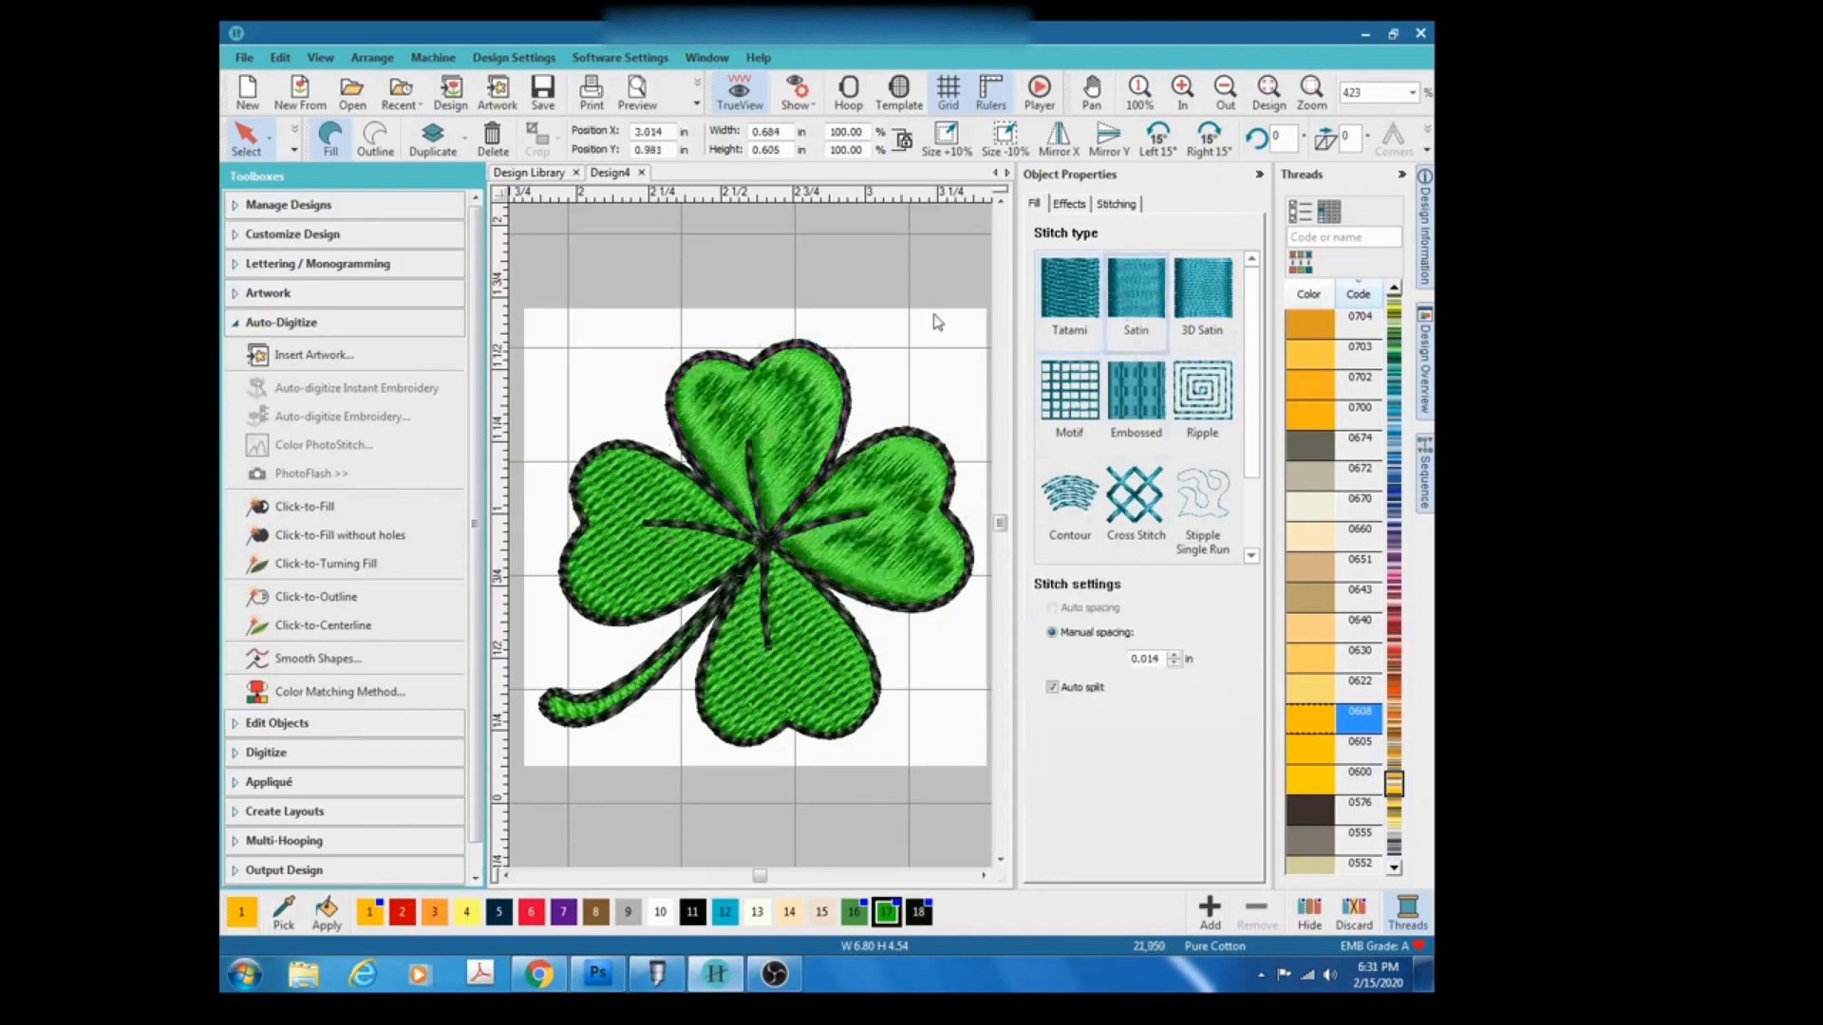
left_click(807, 665)
left_click(1118, 313)
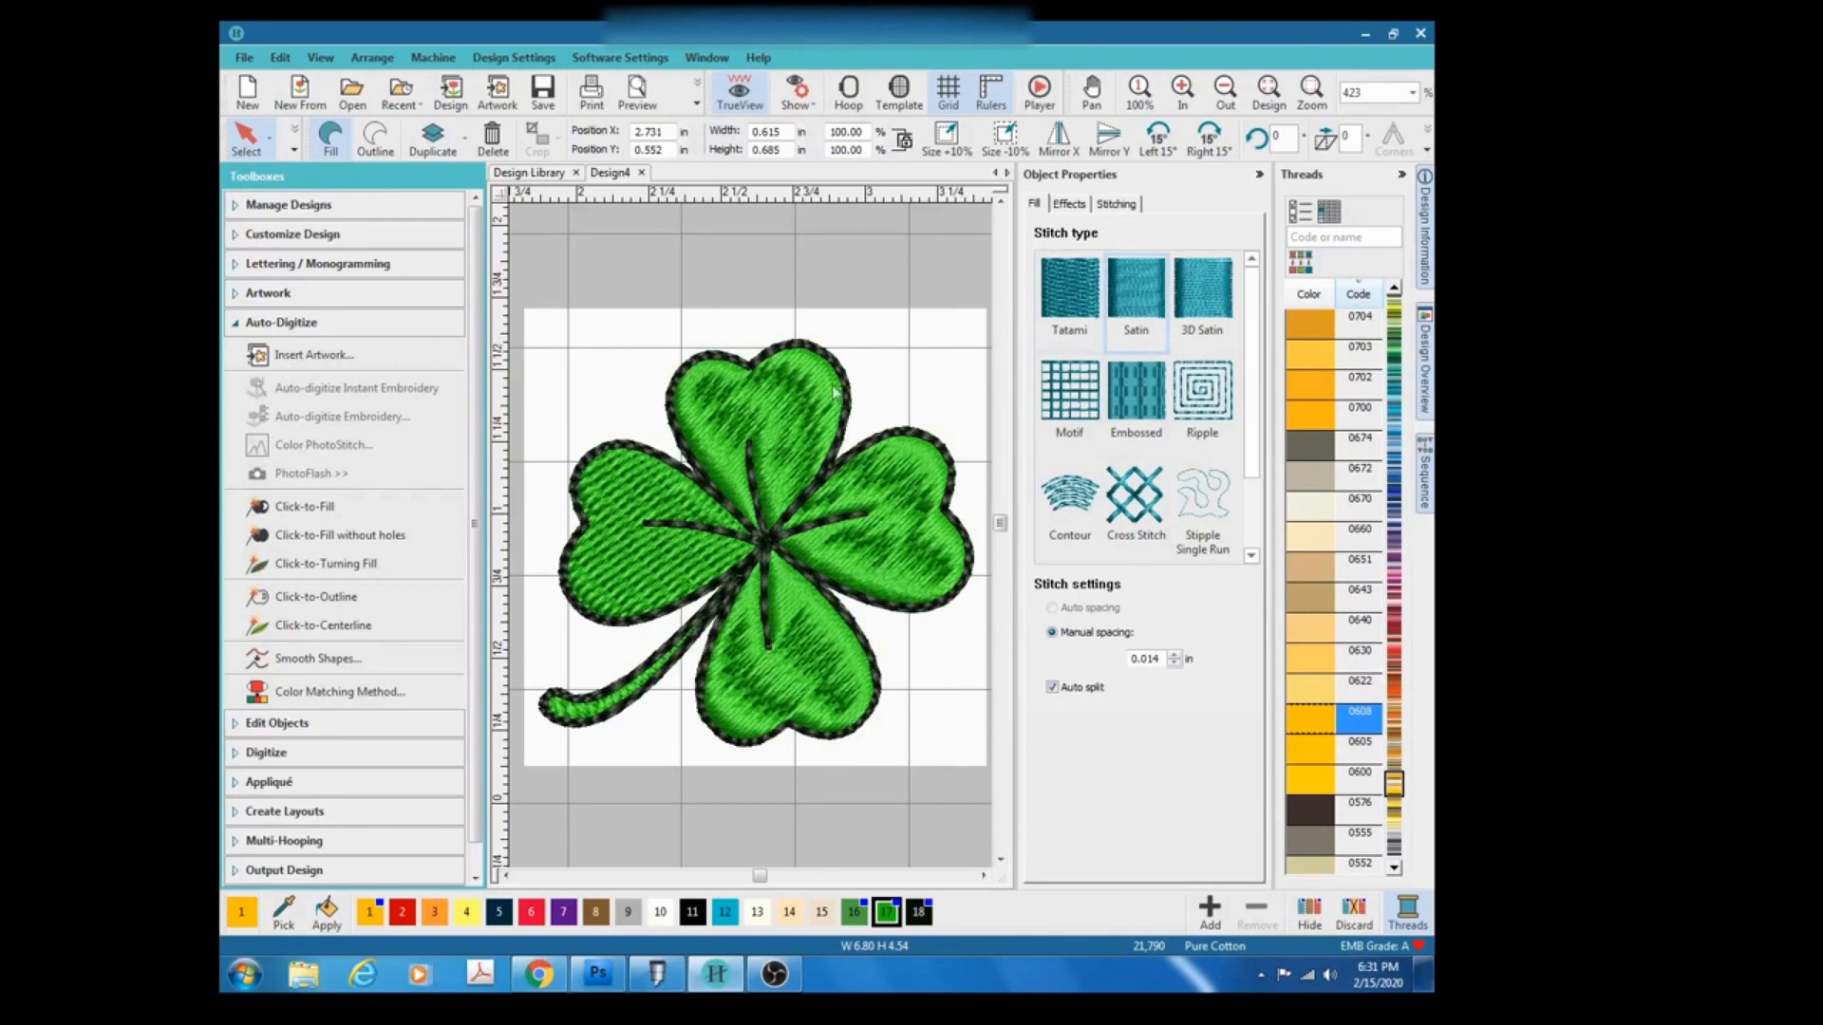
Change the left leaf's and the stem's fill stitch to Satin.
left_click(653, 512)
left_click(1116, 292)
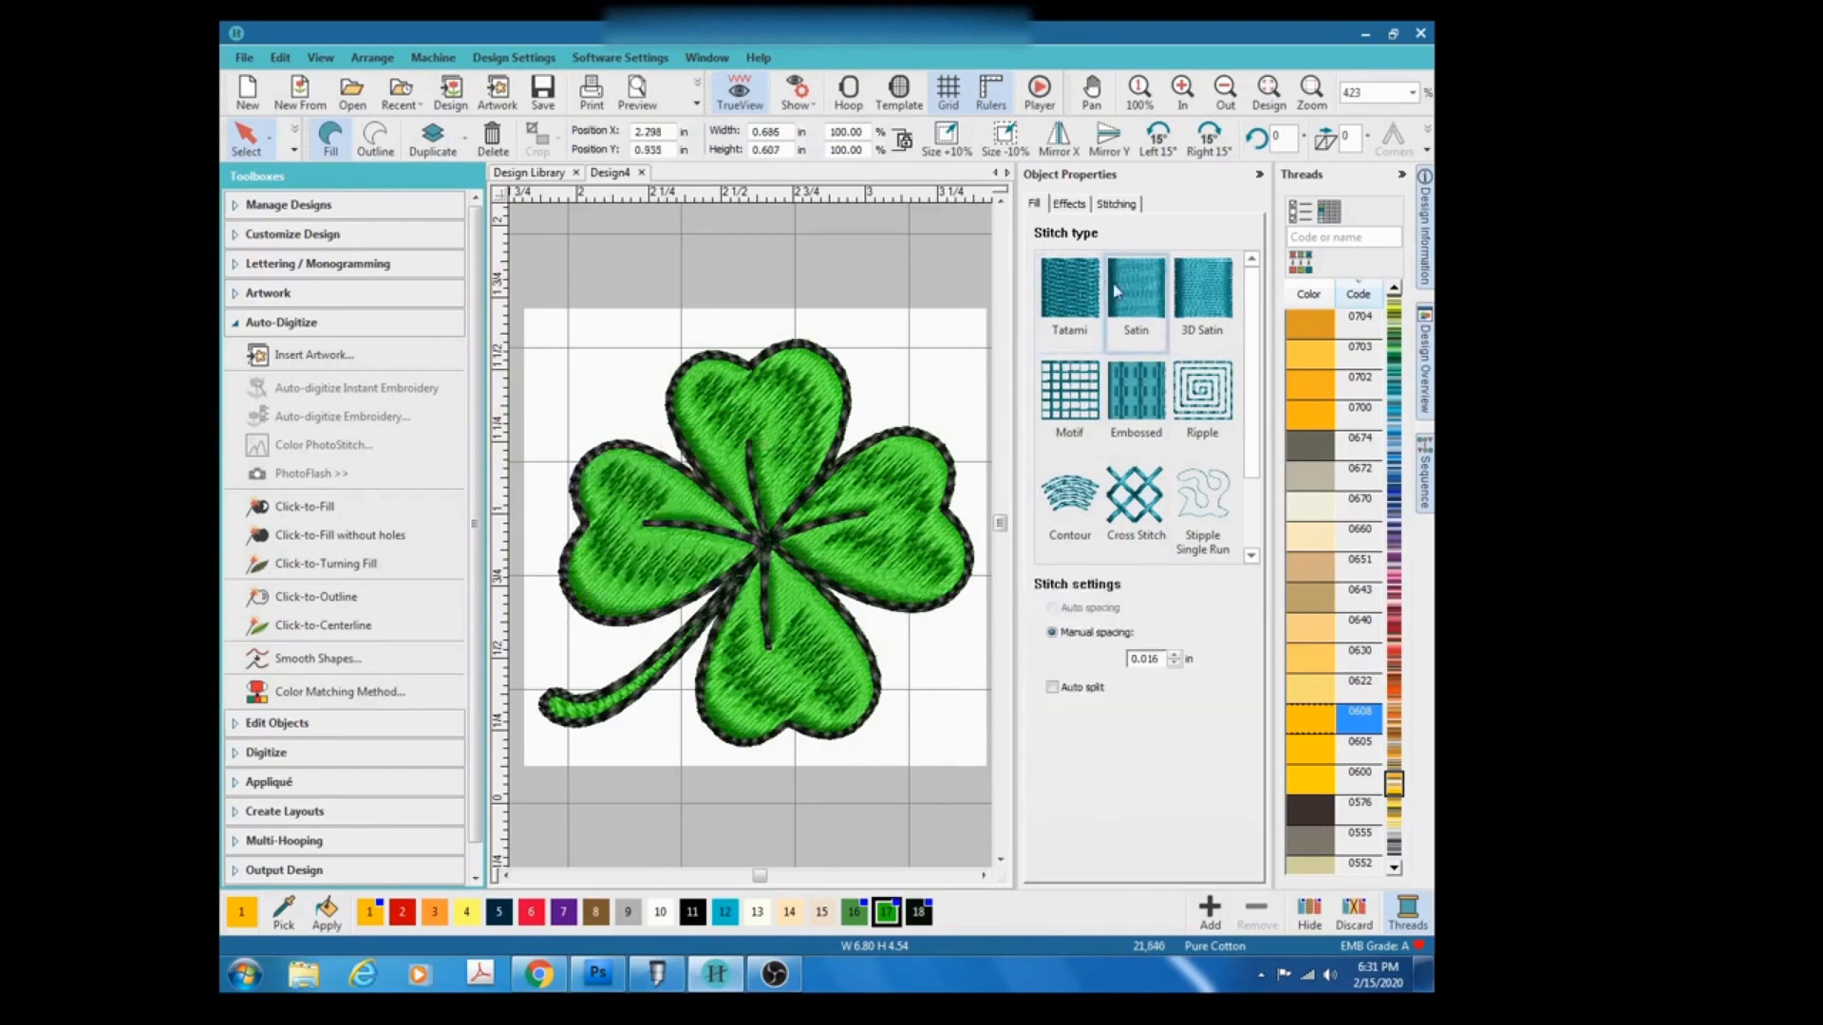
left_click(631, 702)
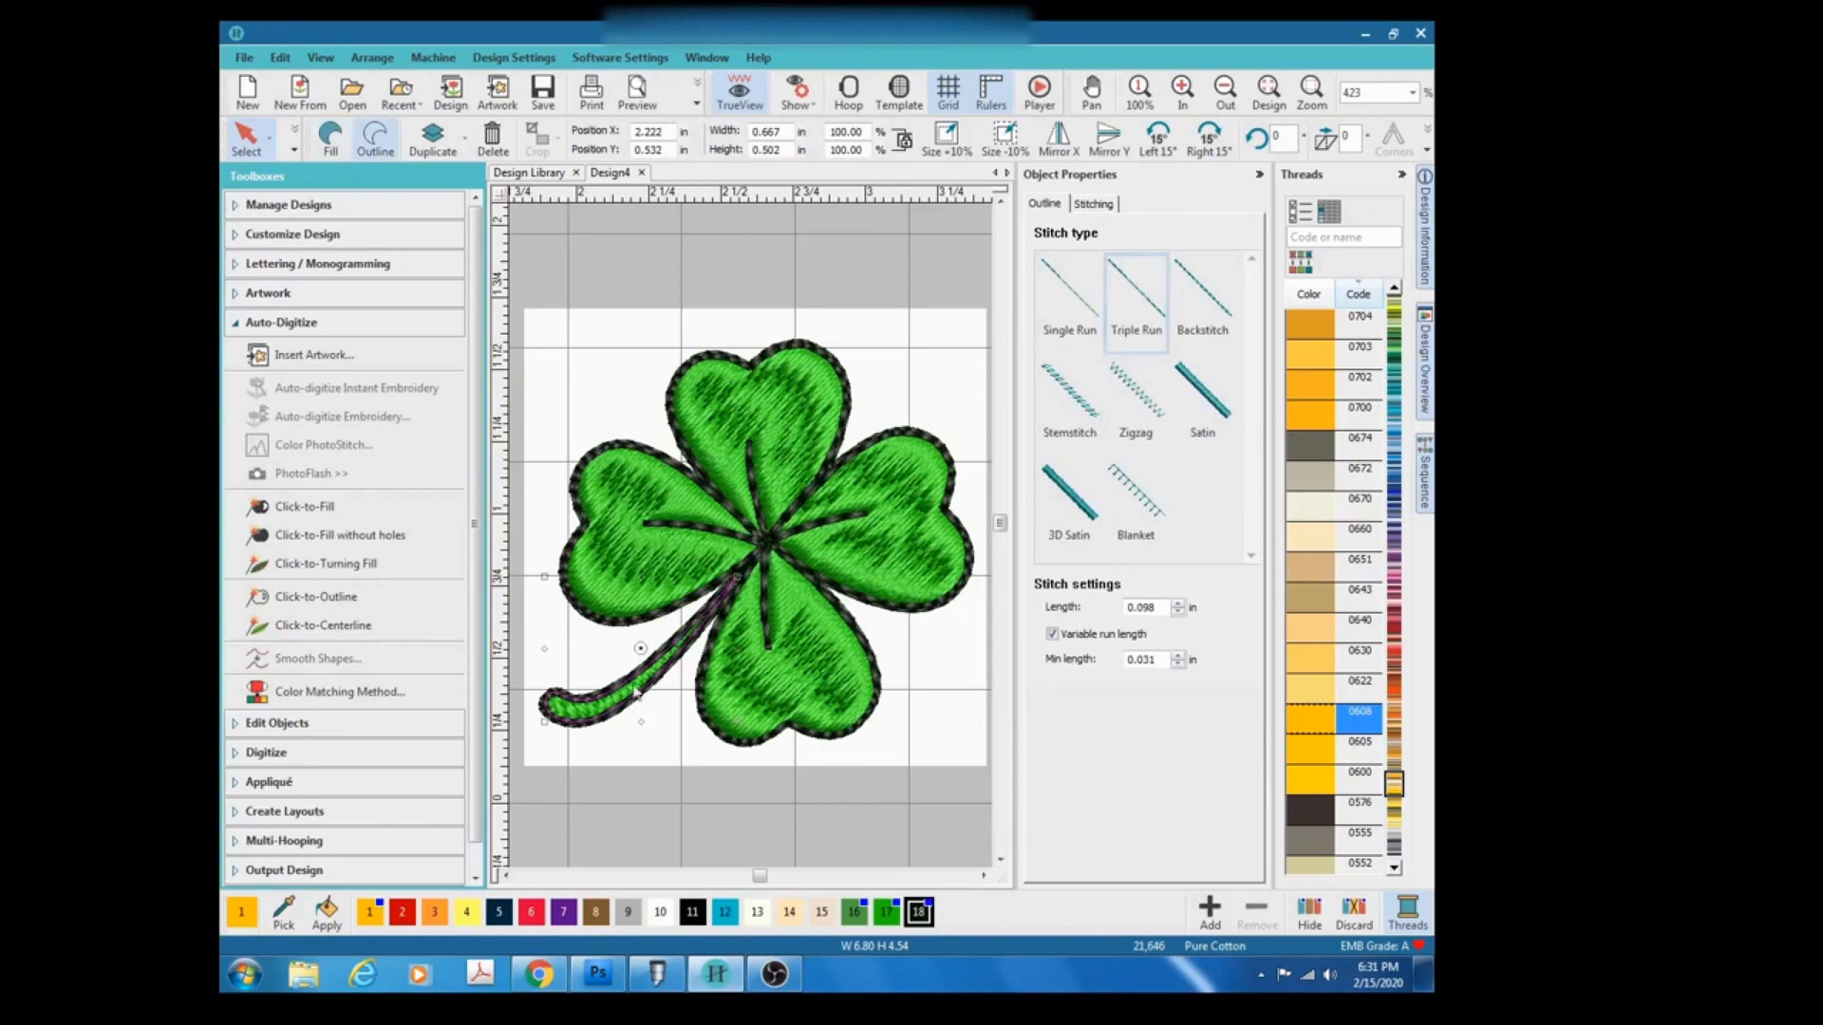
left_click(620, 794)
left_click(583, 727)
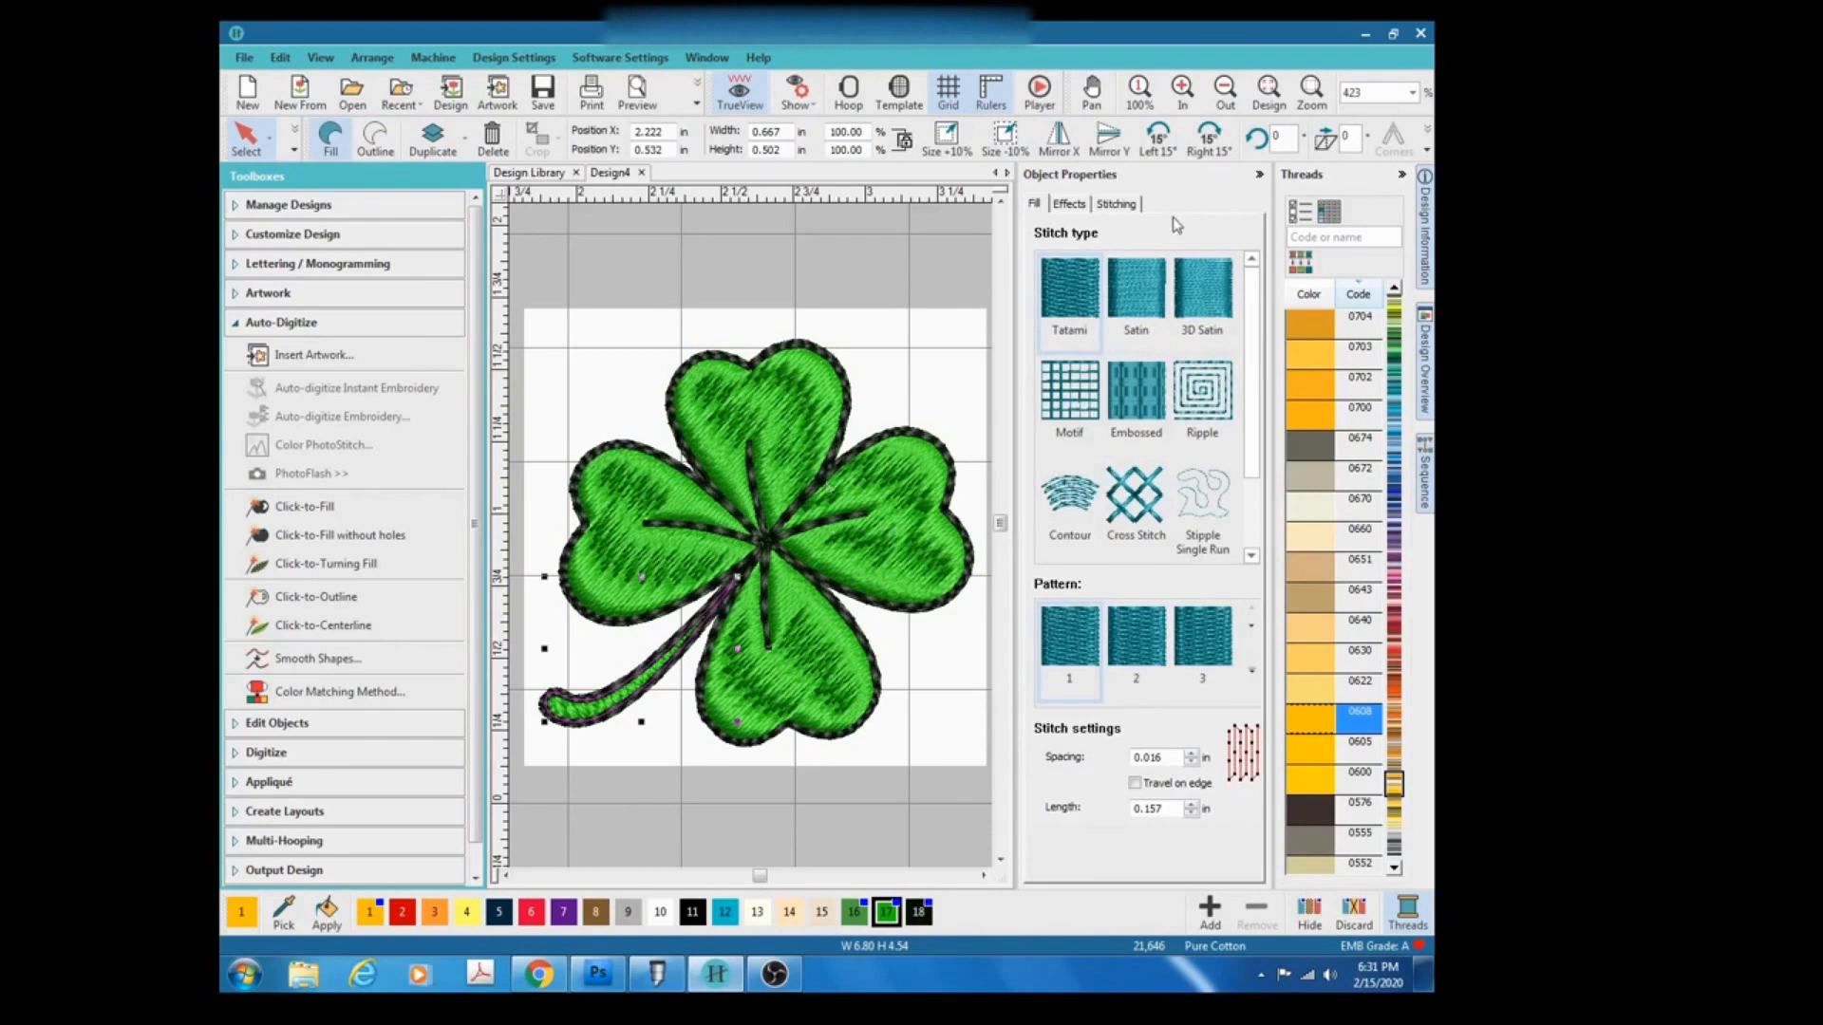
left_click(1132, 353)
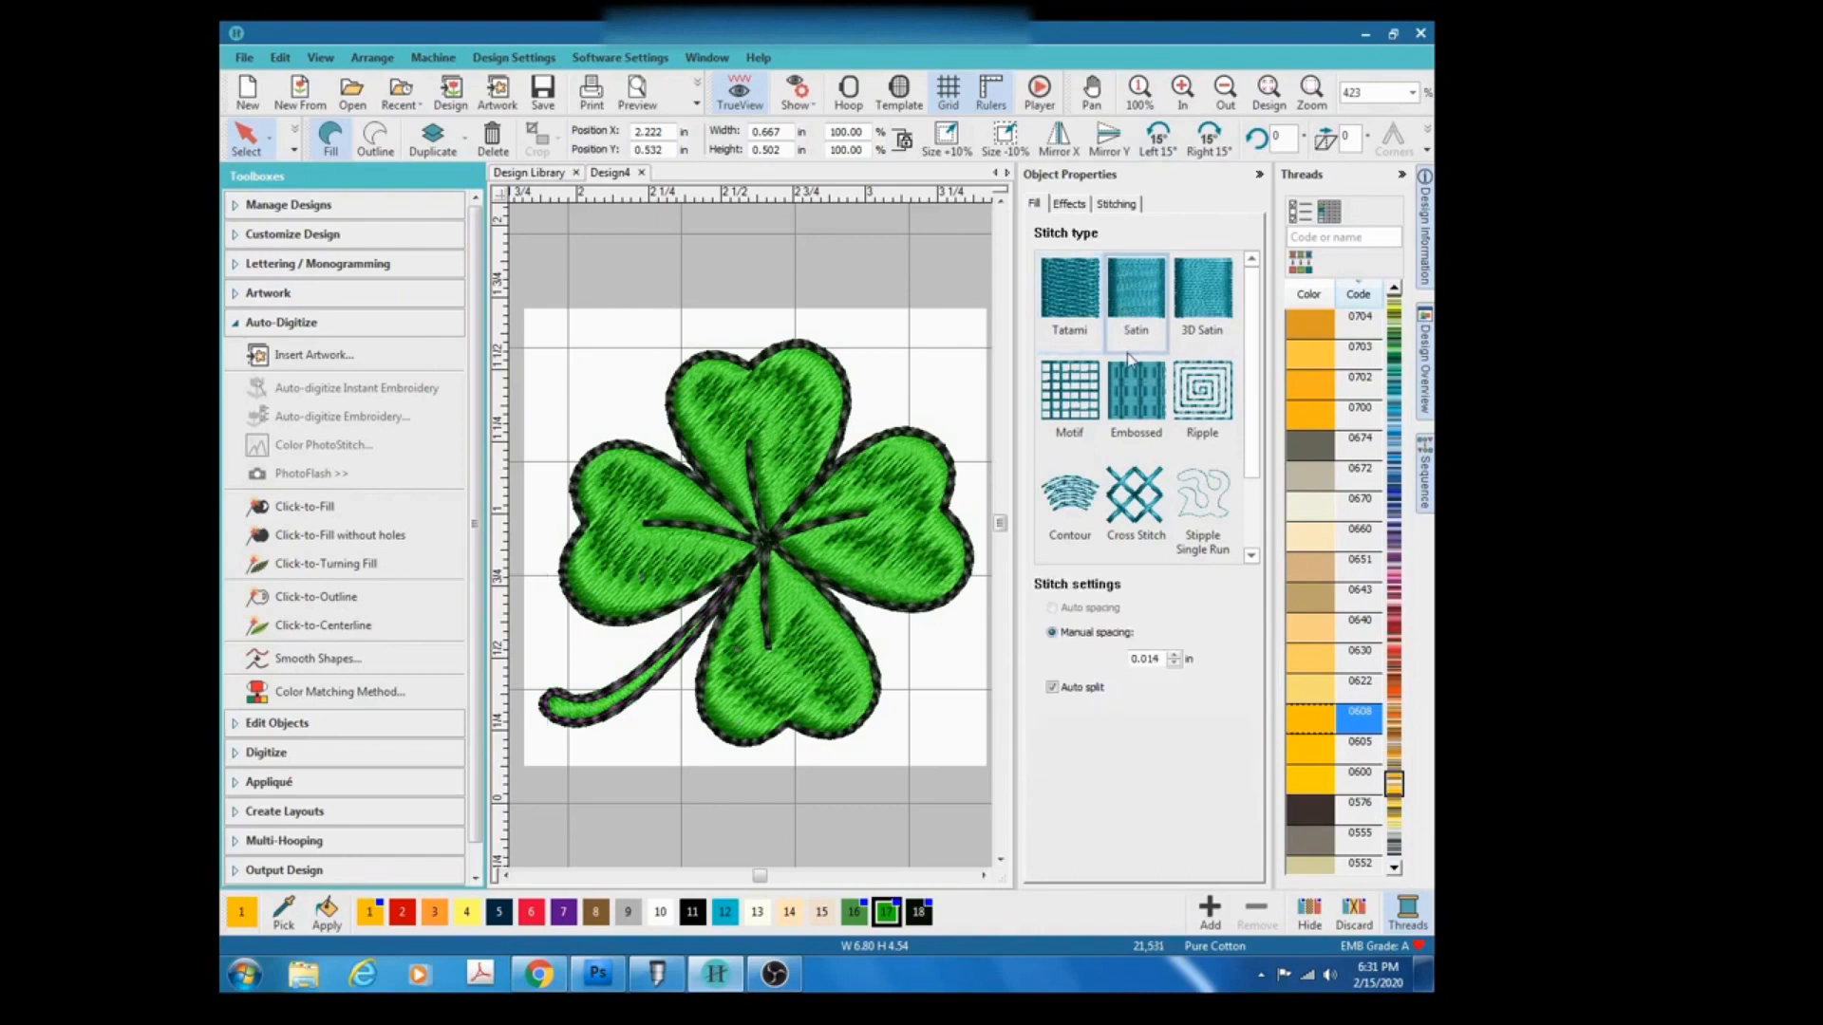
Open the Sequence docker to review the object order.
scroll(752, 543, "down", 5)
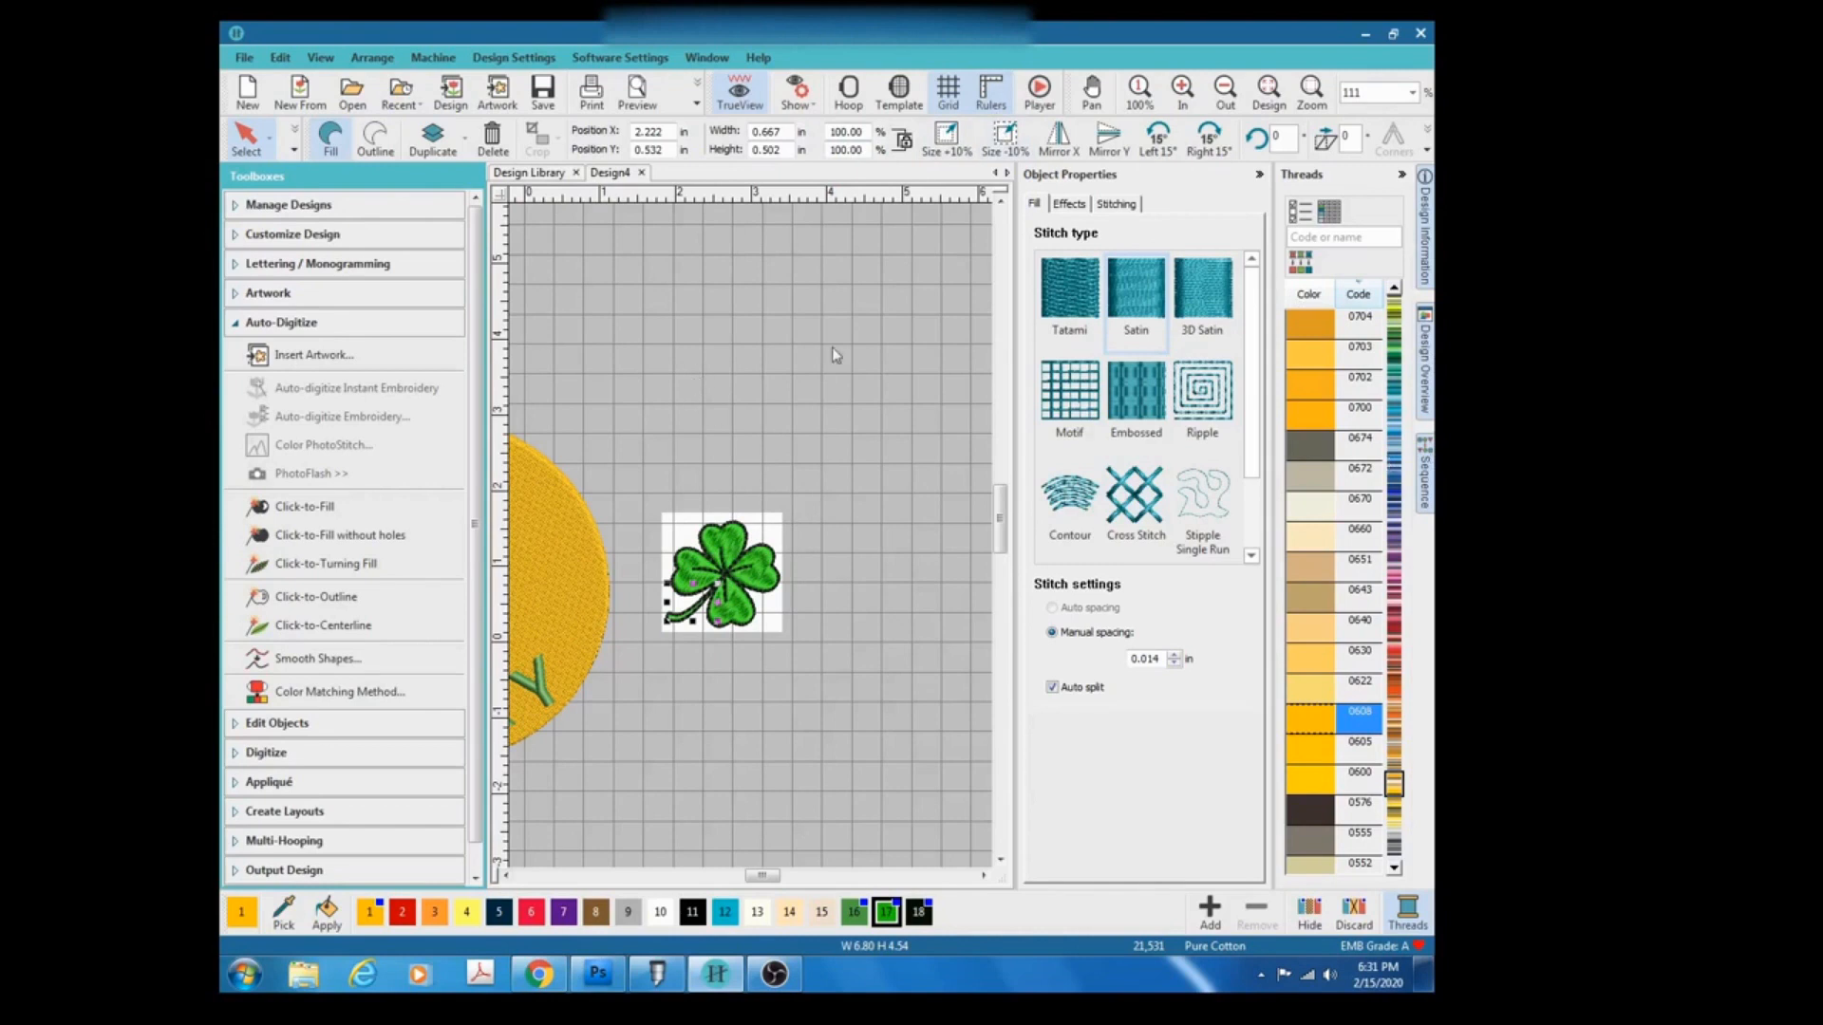
left_click(1426, 484)
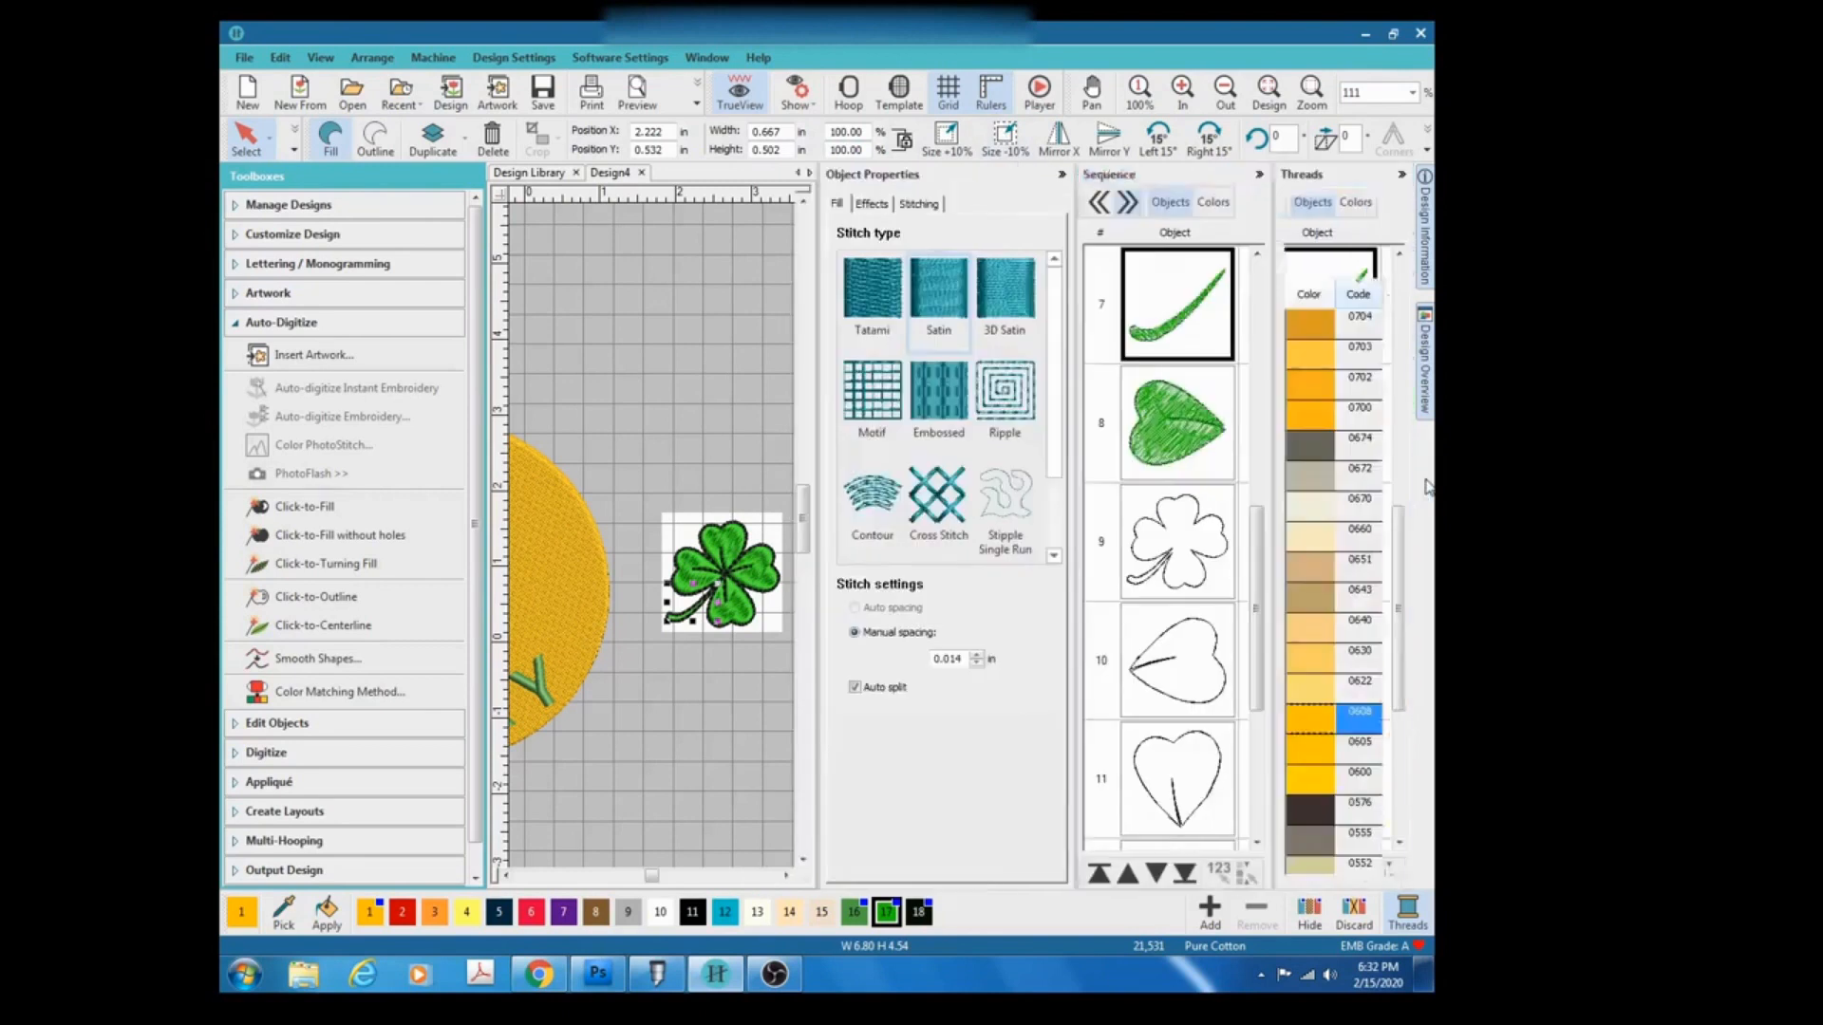
Delete the original clover artwork image from the design.
left_click_drag(1260, 583, 1255, 294)
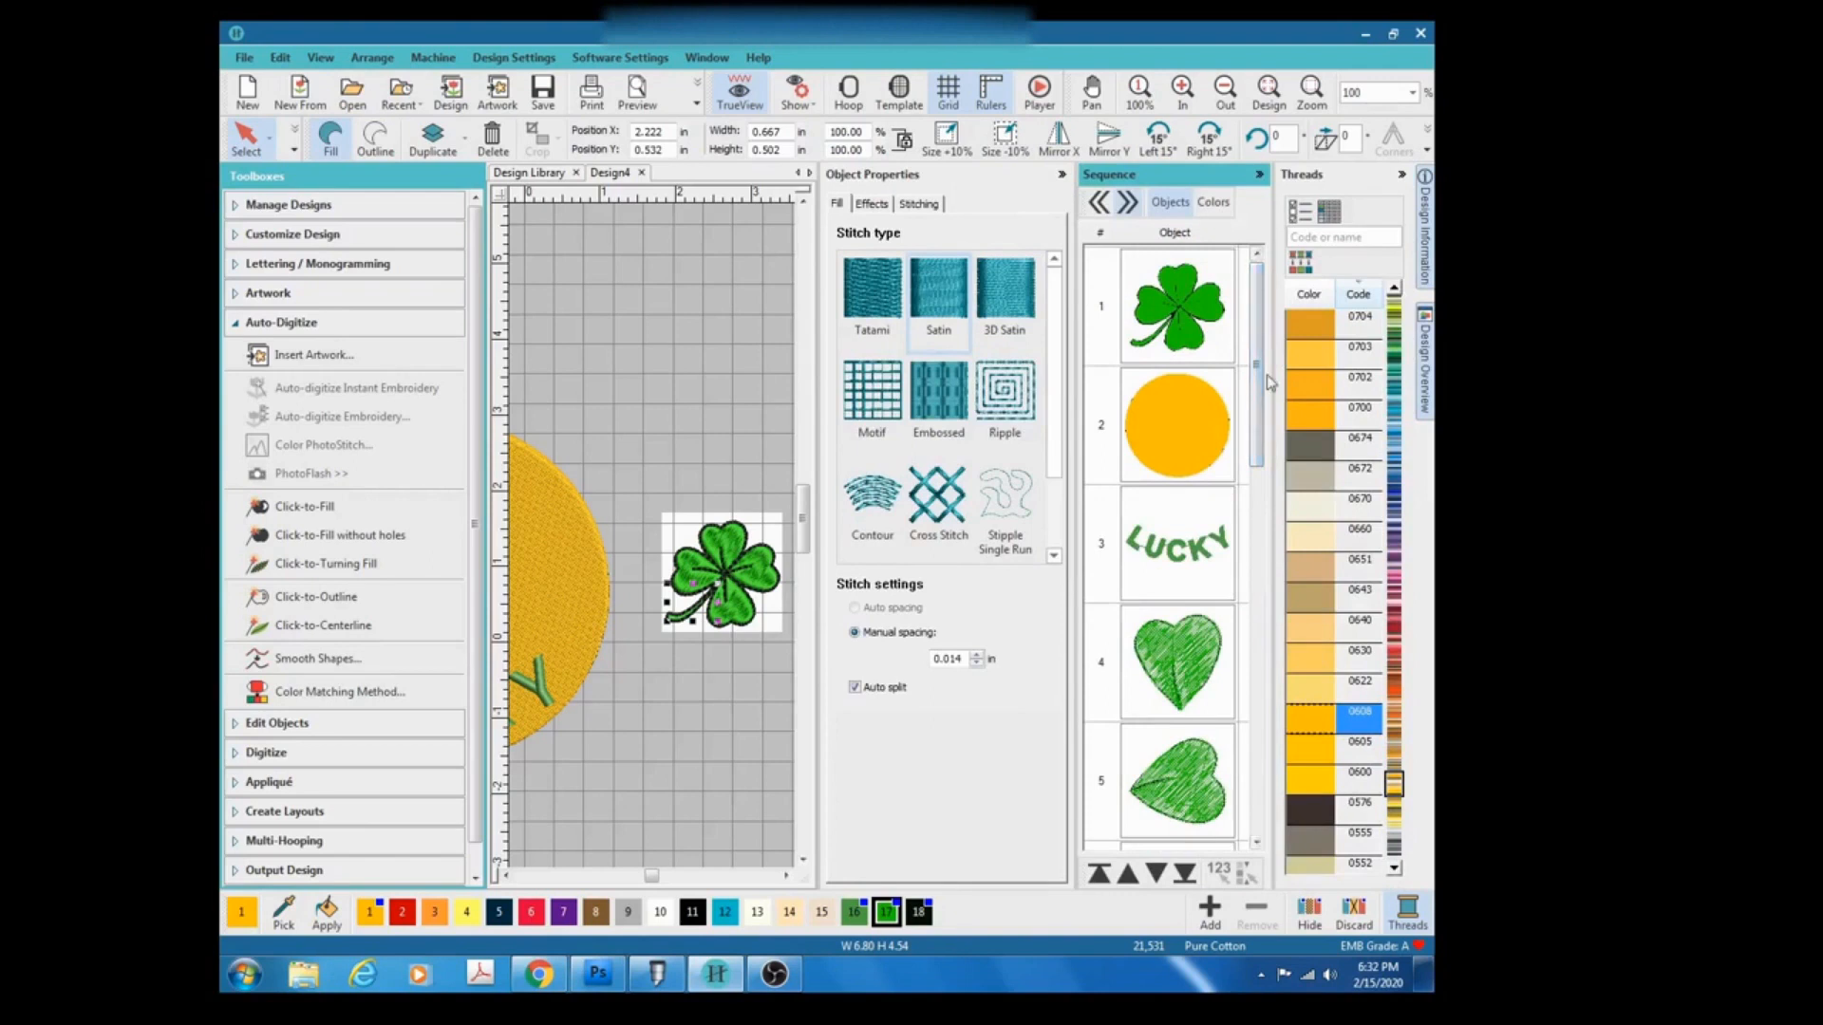
left_click(1167, 313)
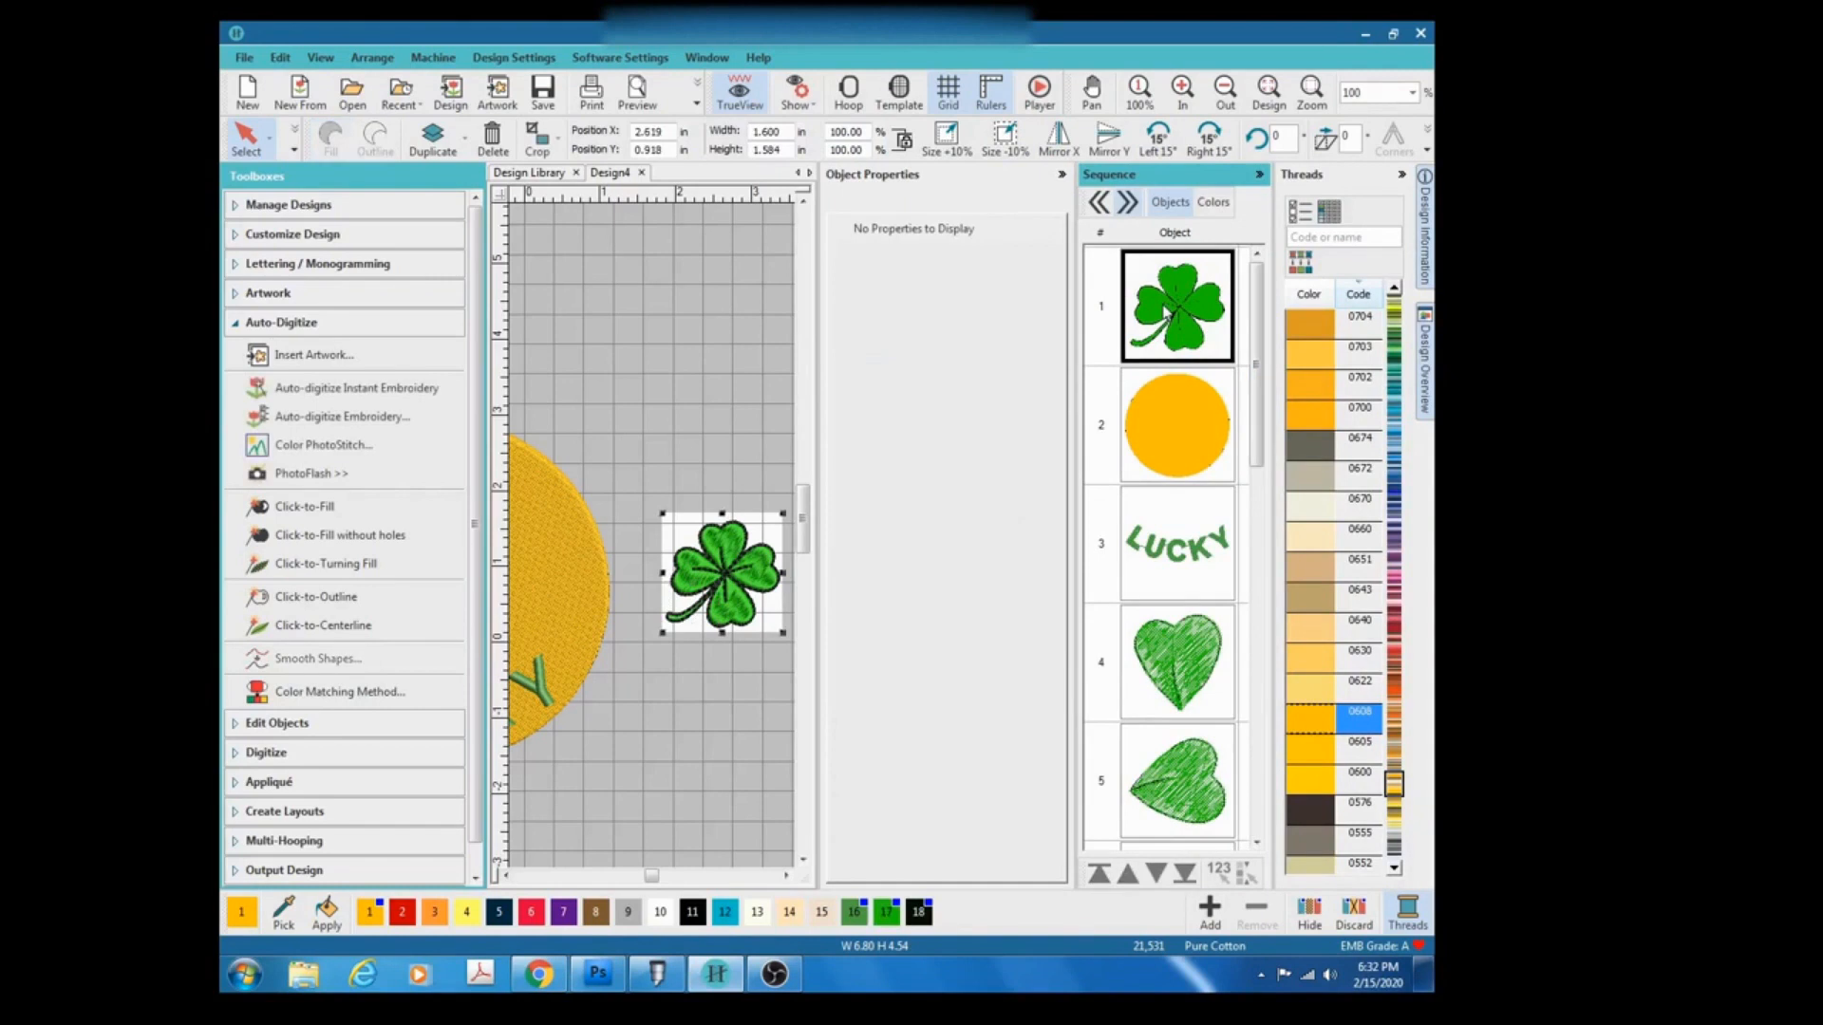
key("Delete")
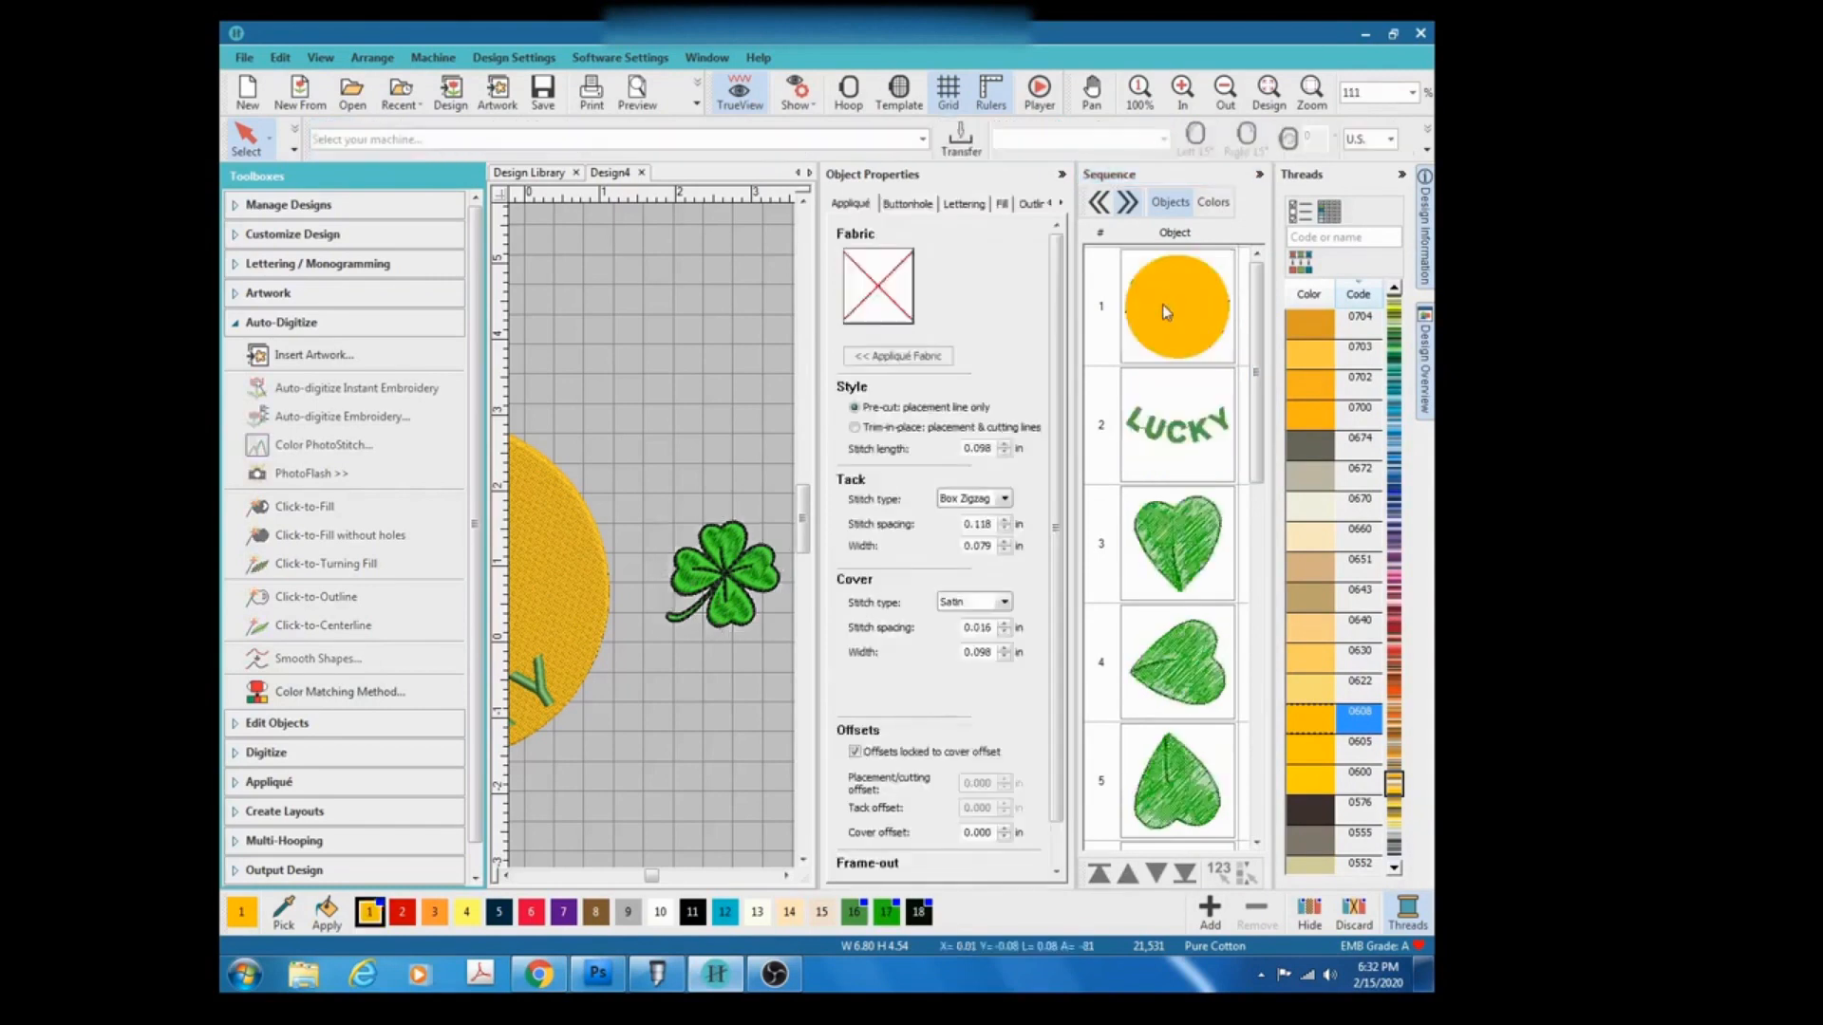
Select all of the clover's digitized objects and group them together.
left_click(667, 494)
left_click_drag(666, 637, 749, 584)
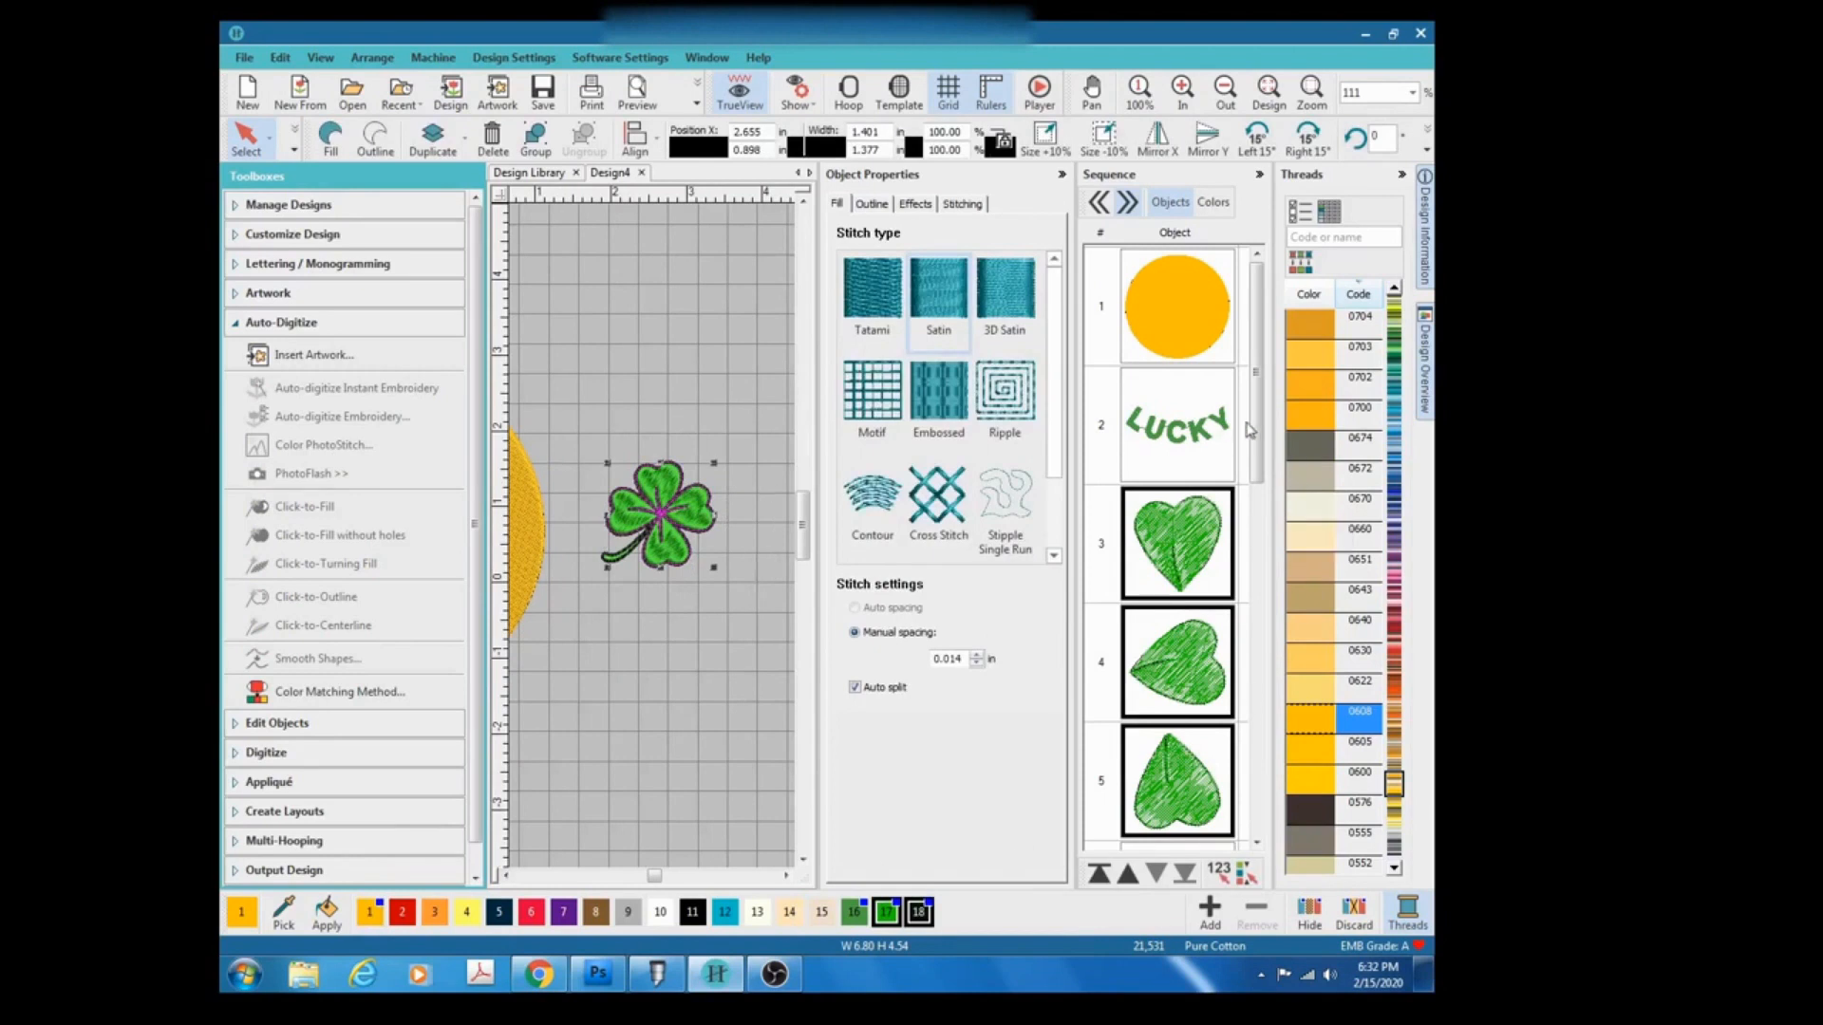
left_click_drag(1255, 427, 1278, 793)
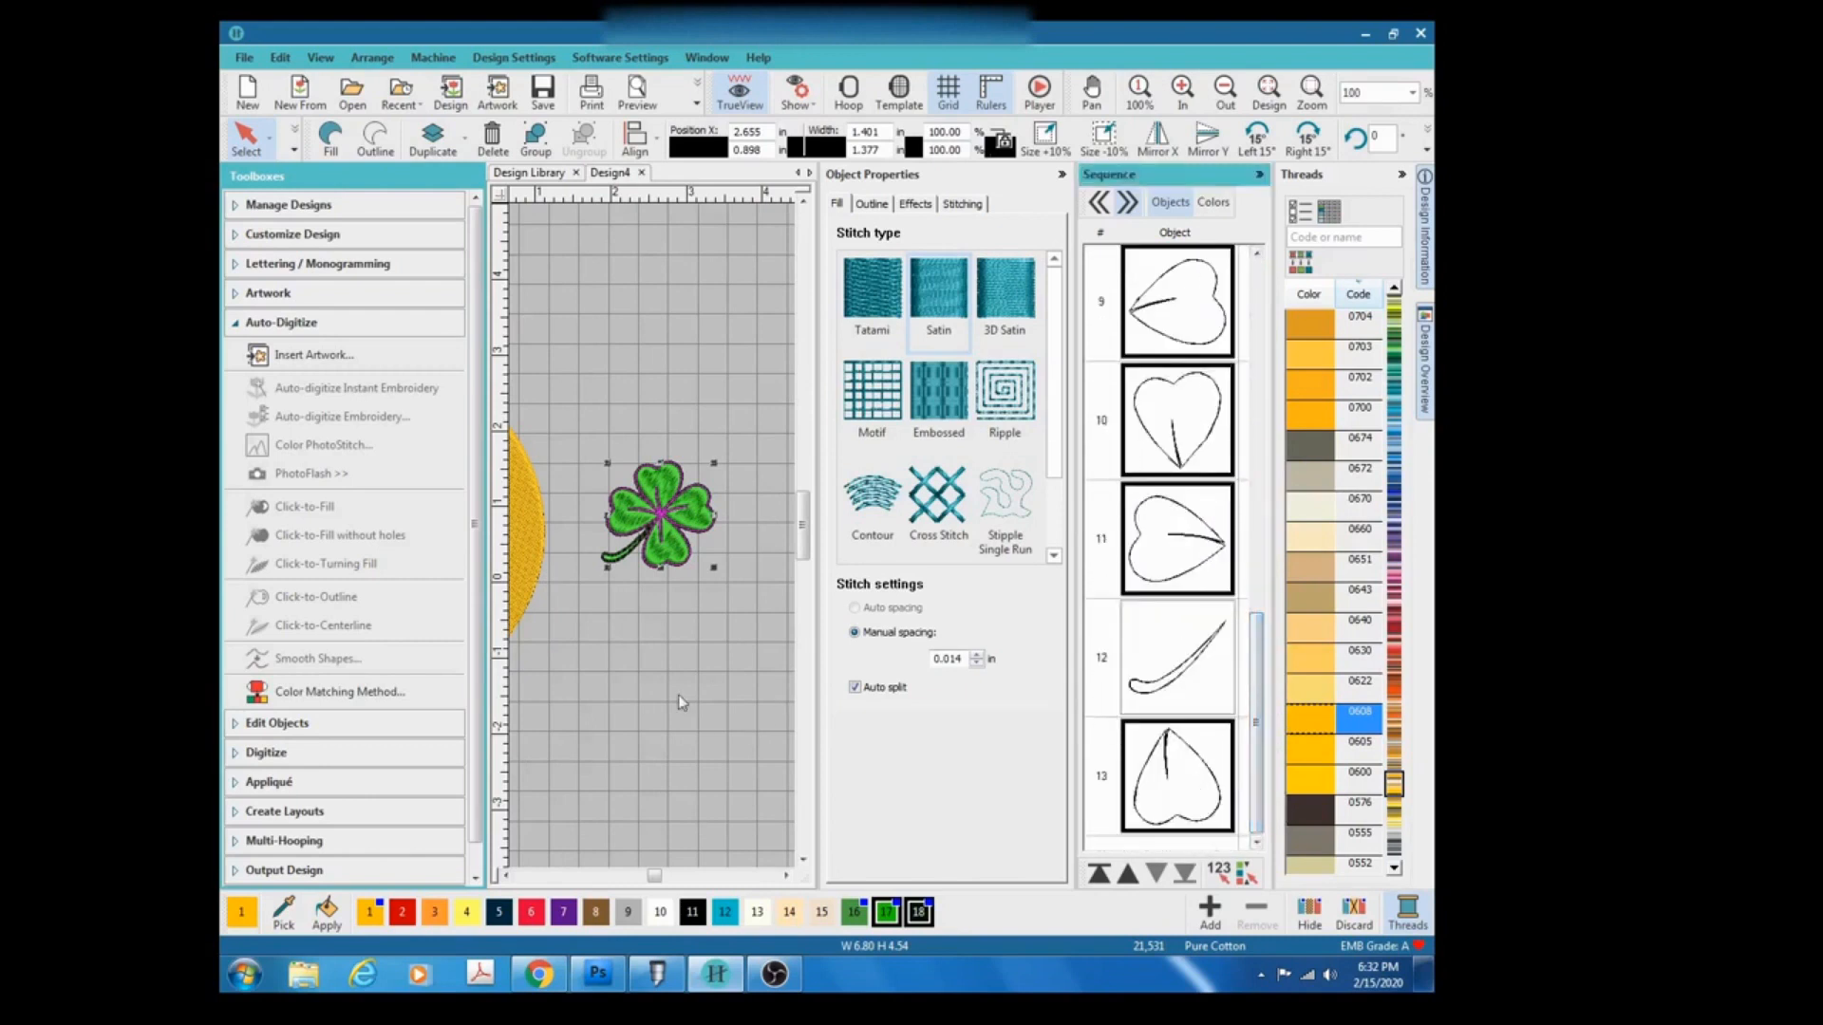
left_click(657, 674)
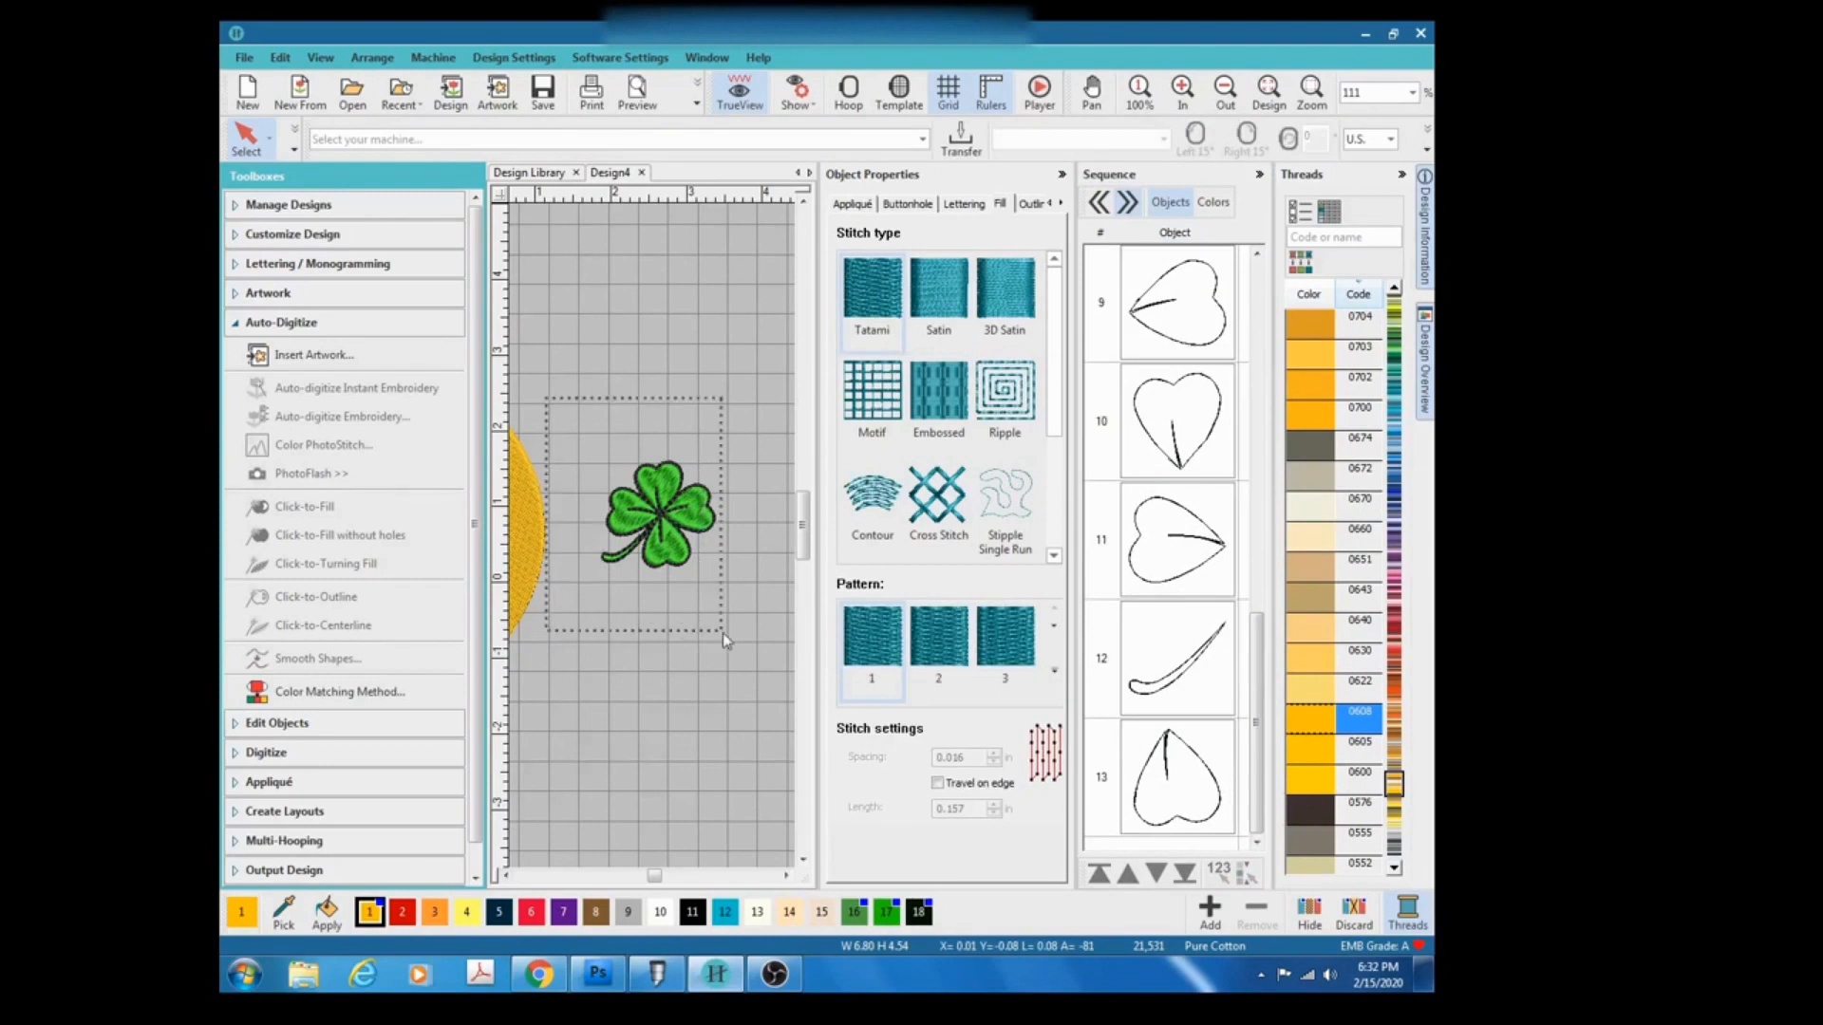
left_click_drag(573, 397, 717, 590)
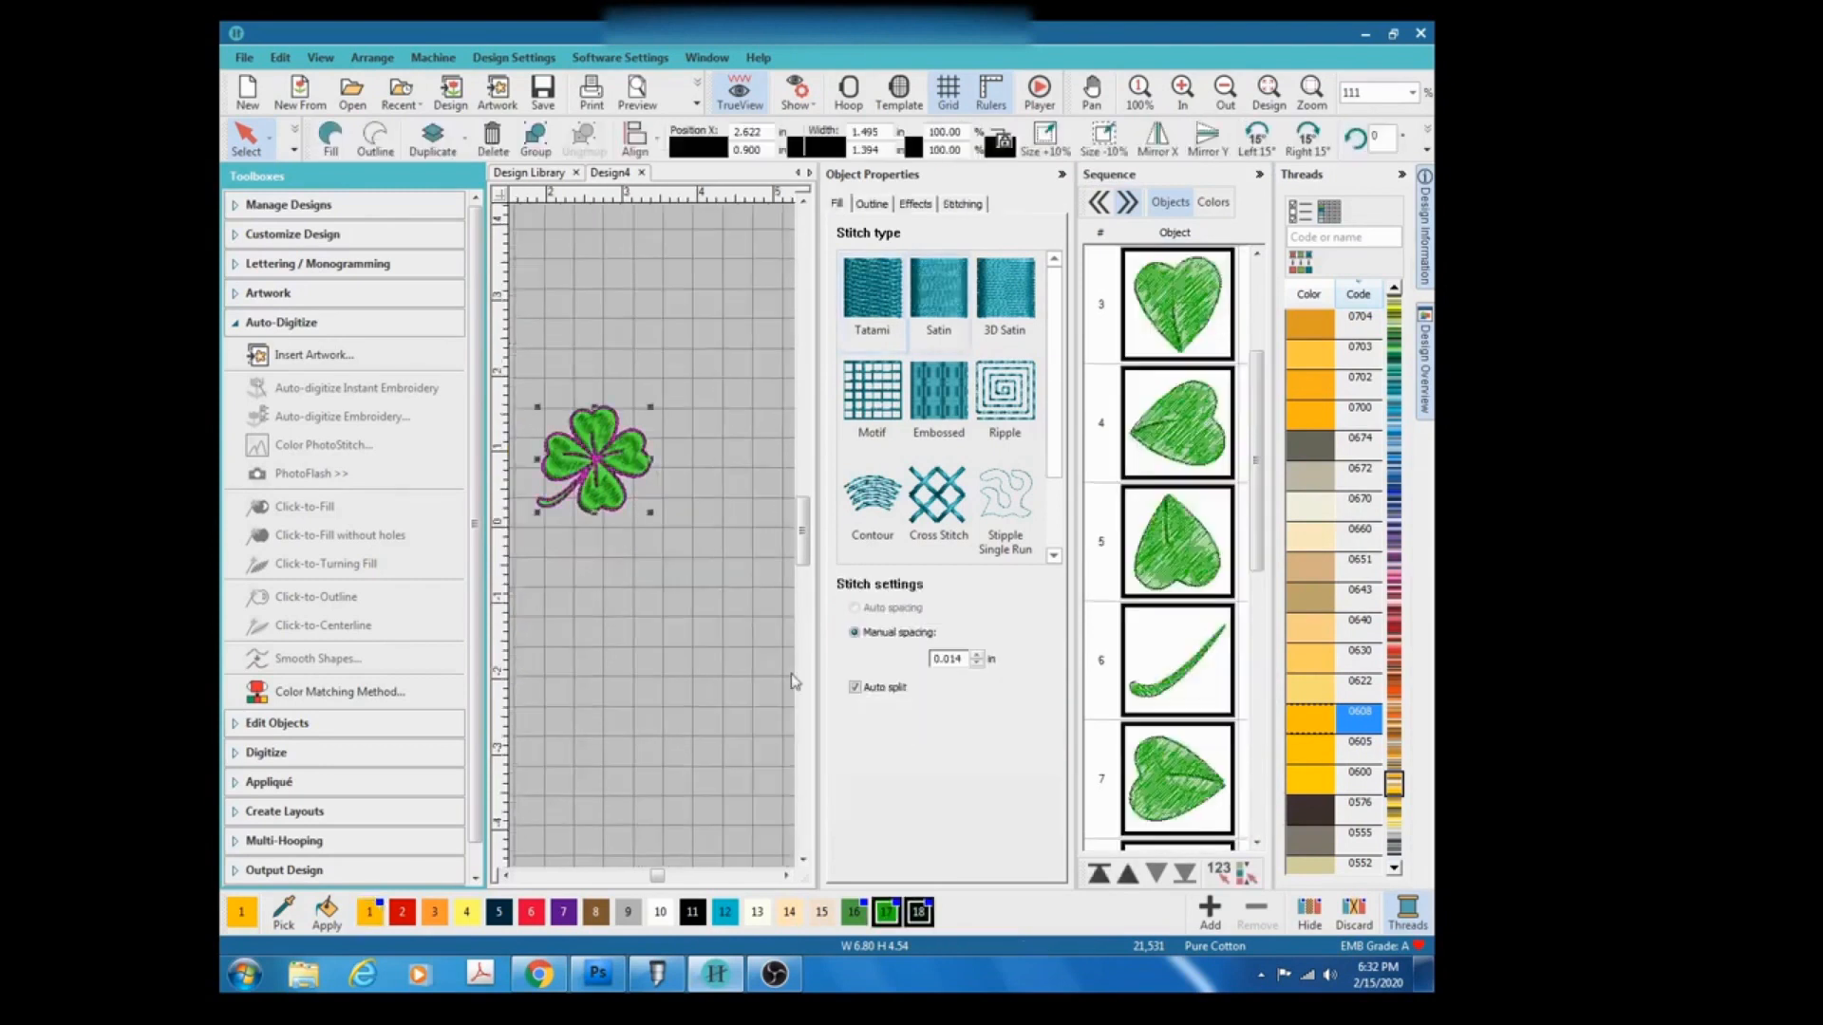
left_click_drag(1261, 486, 1256, 361)
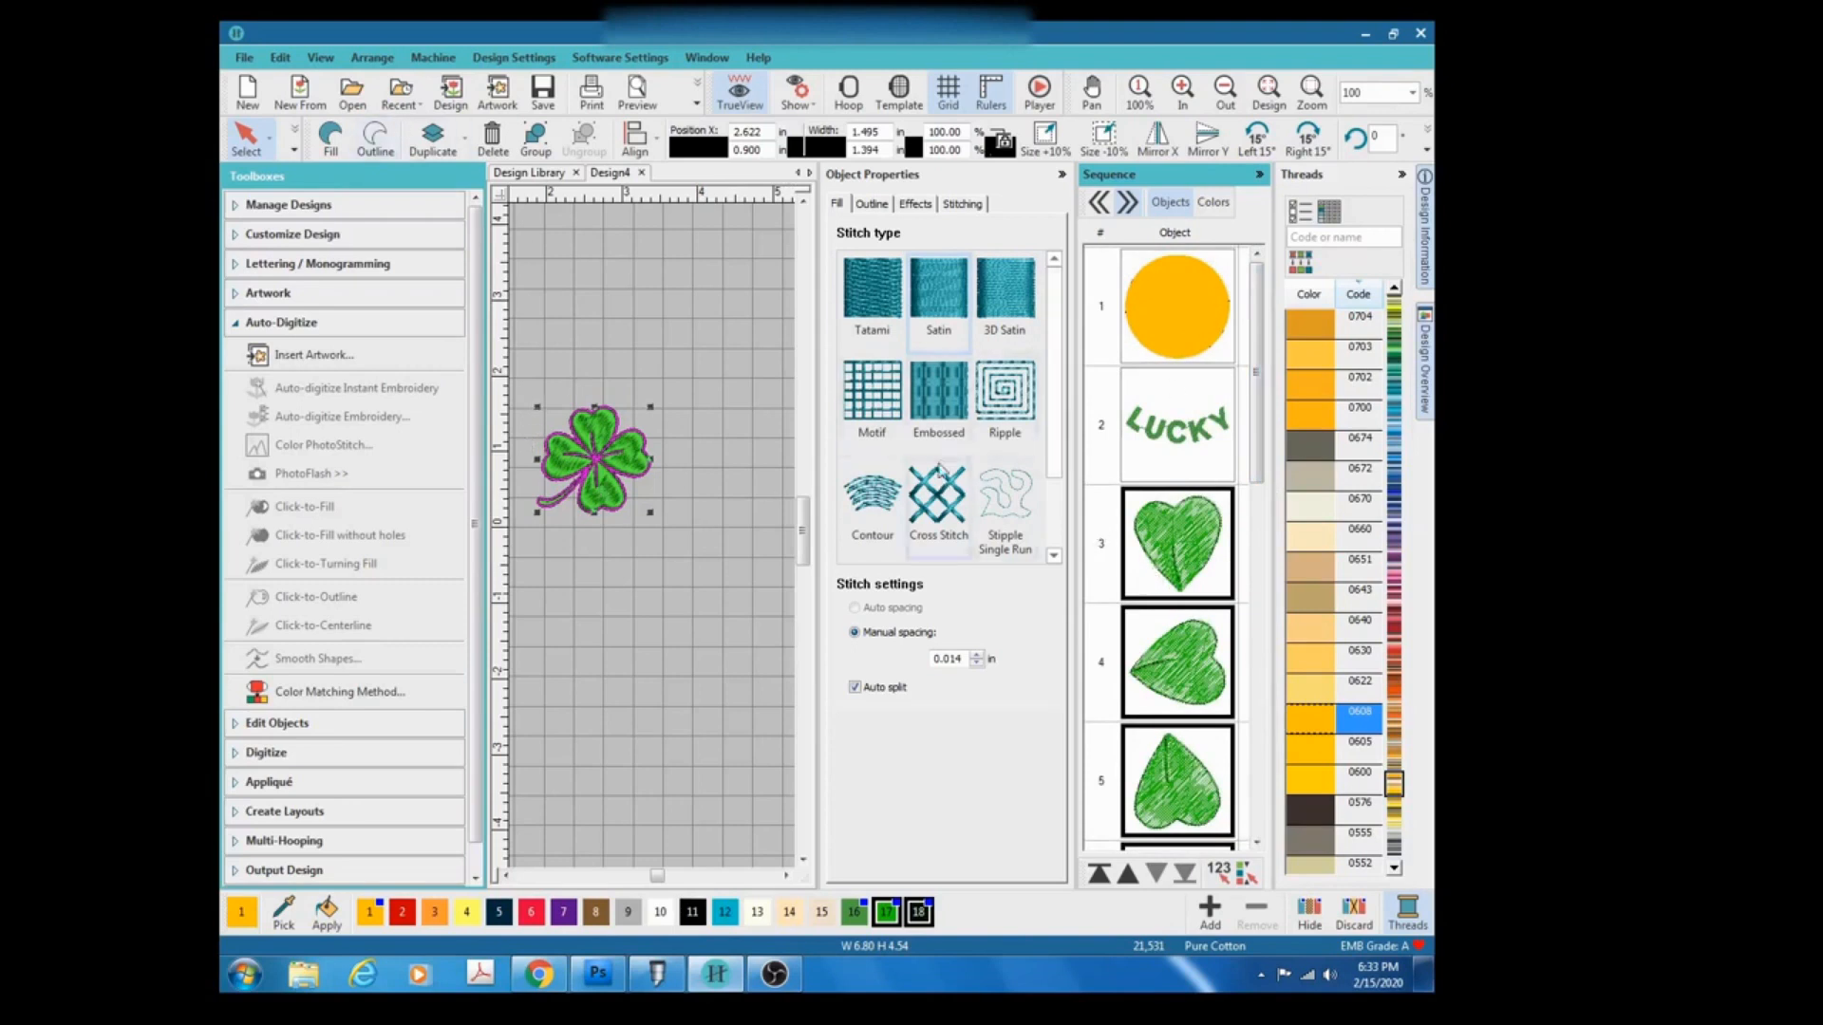
left_click(528, 142)
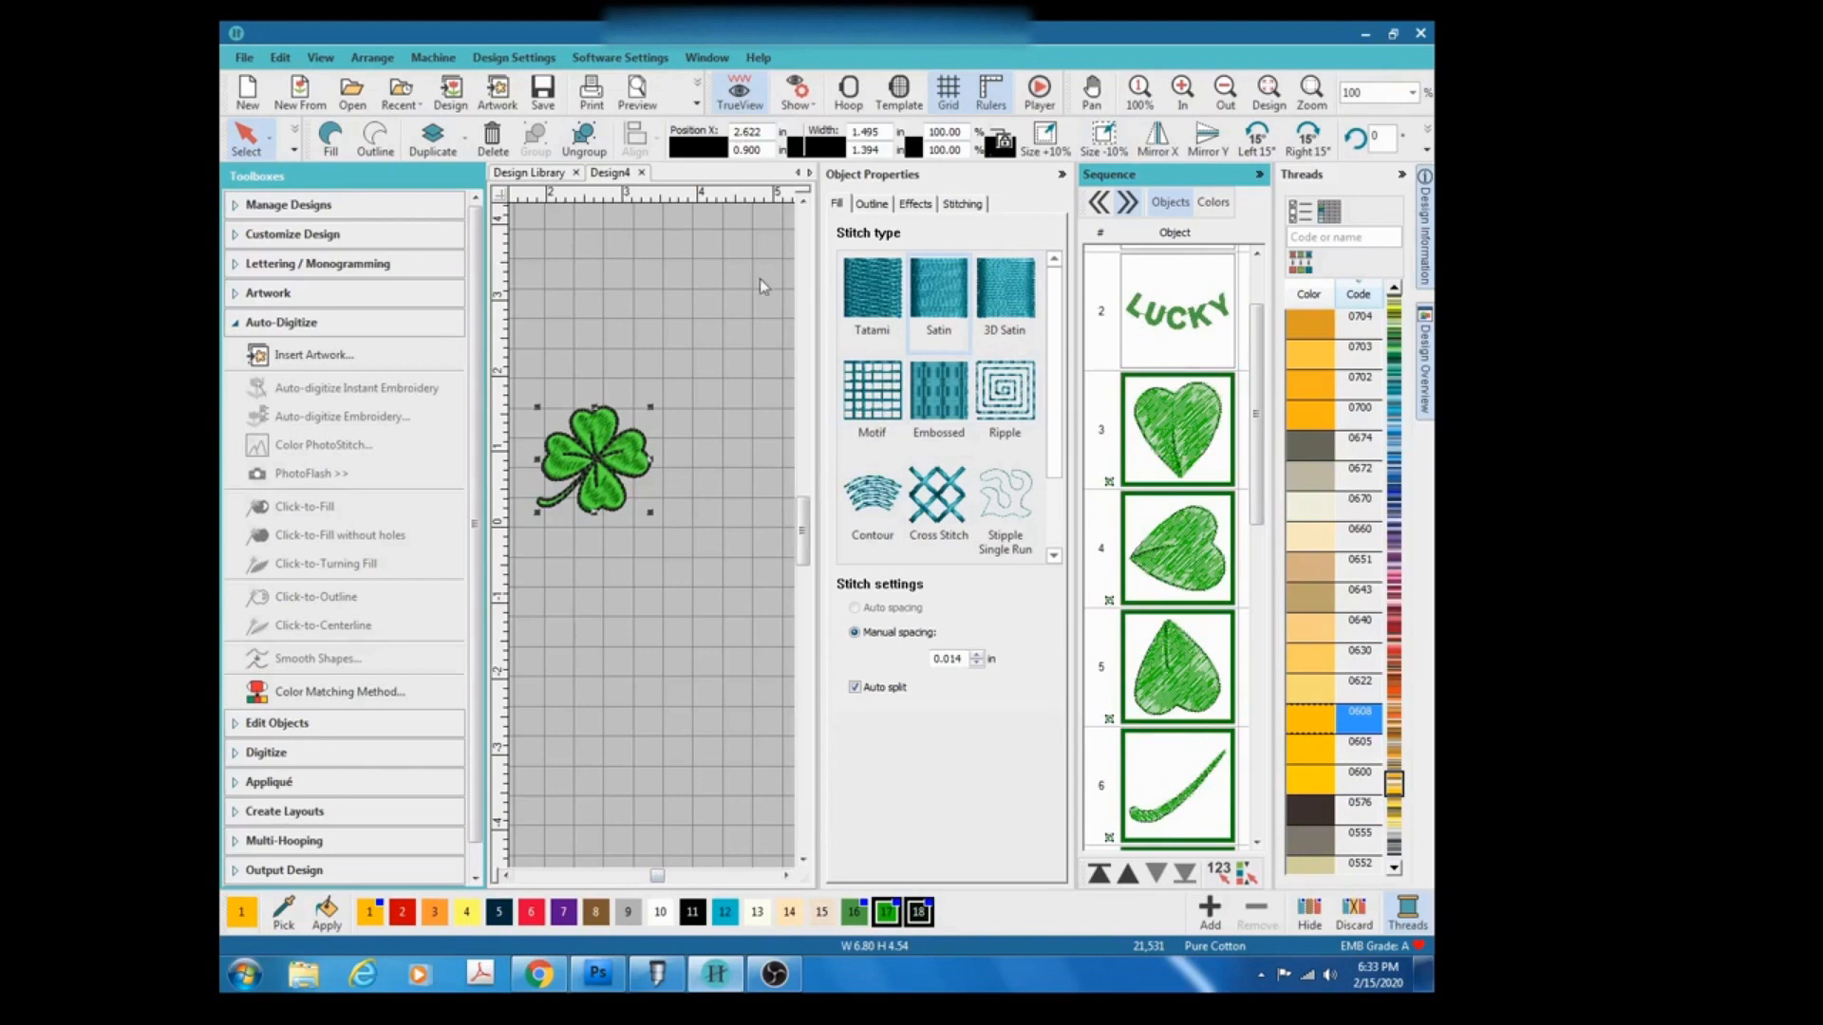
Move the grouped clover onto the gold circle above the LUCKY lettering.
left_click(676, 317)
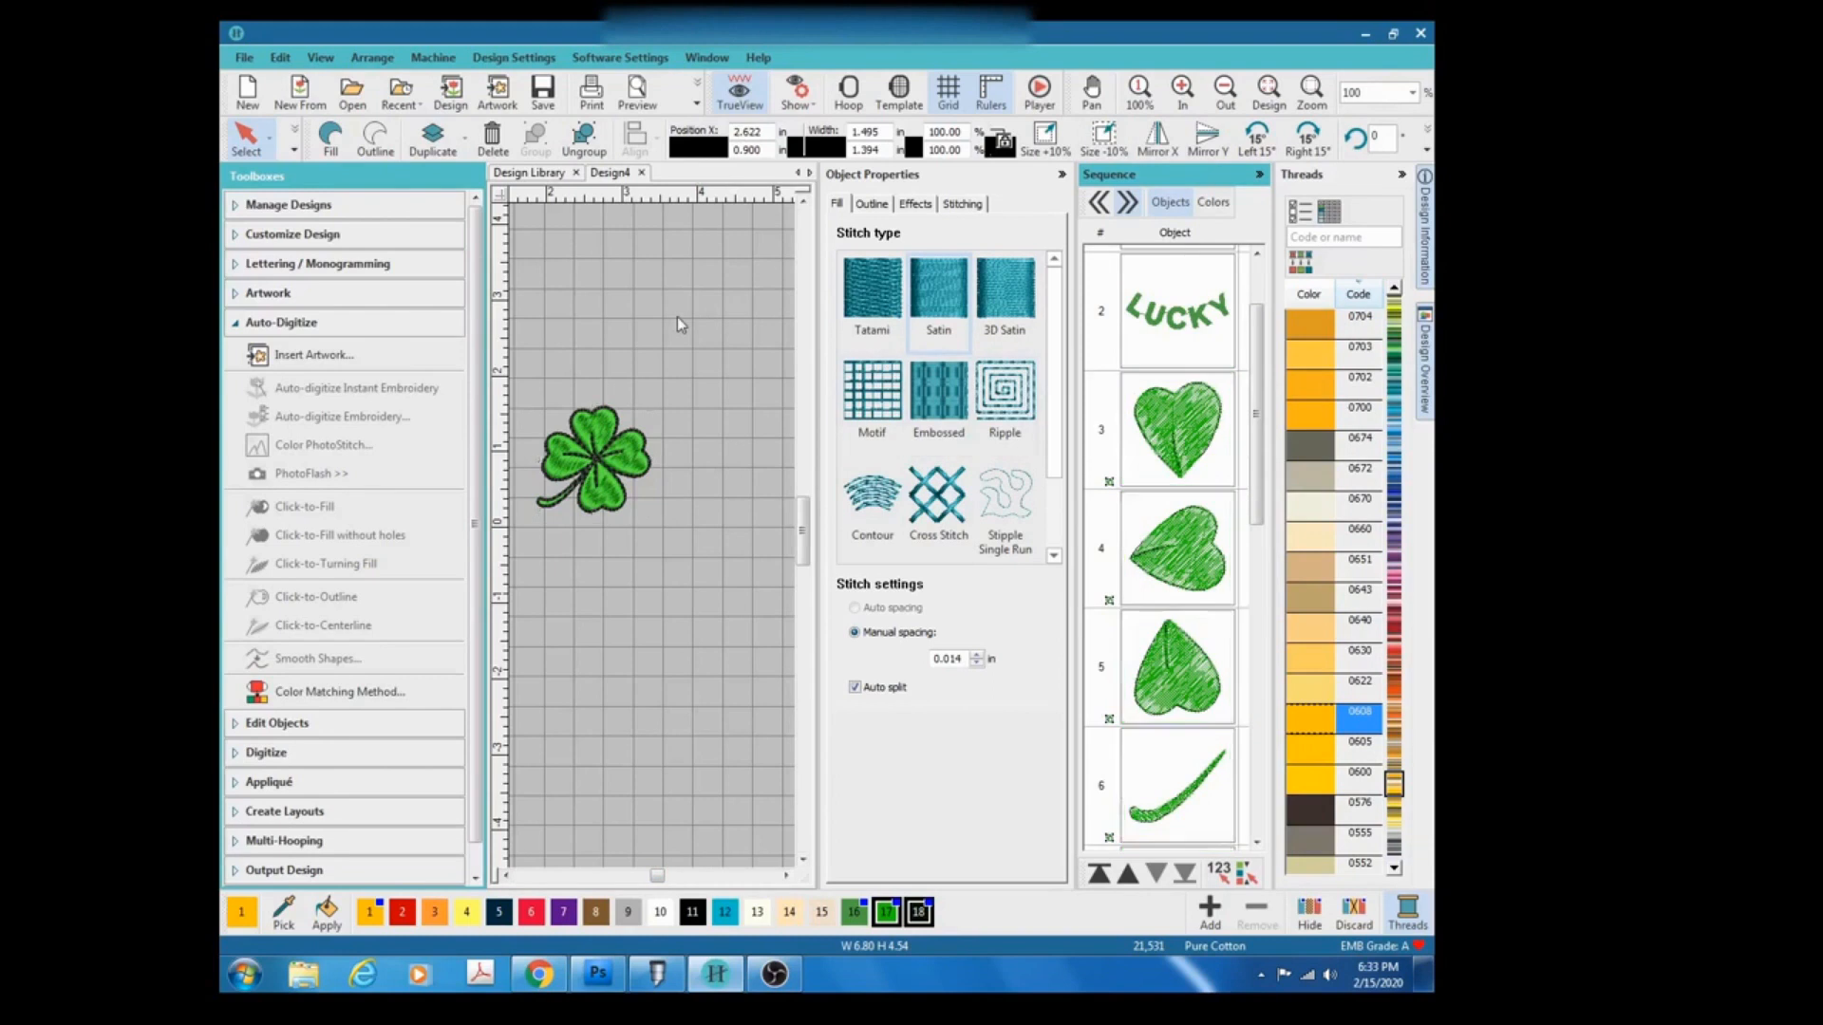
scroll(651, 535, "down", 3)
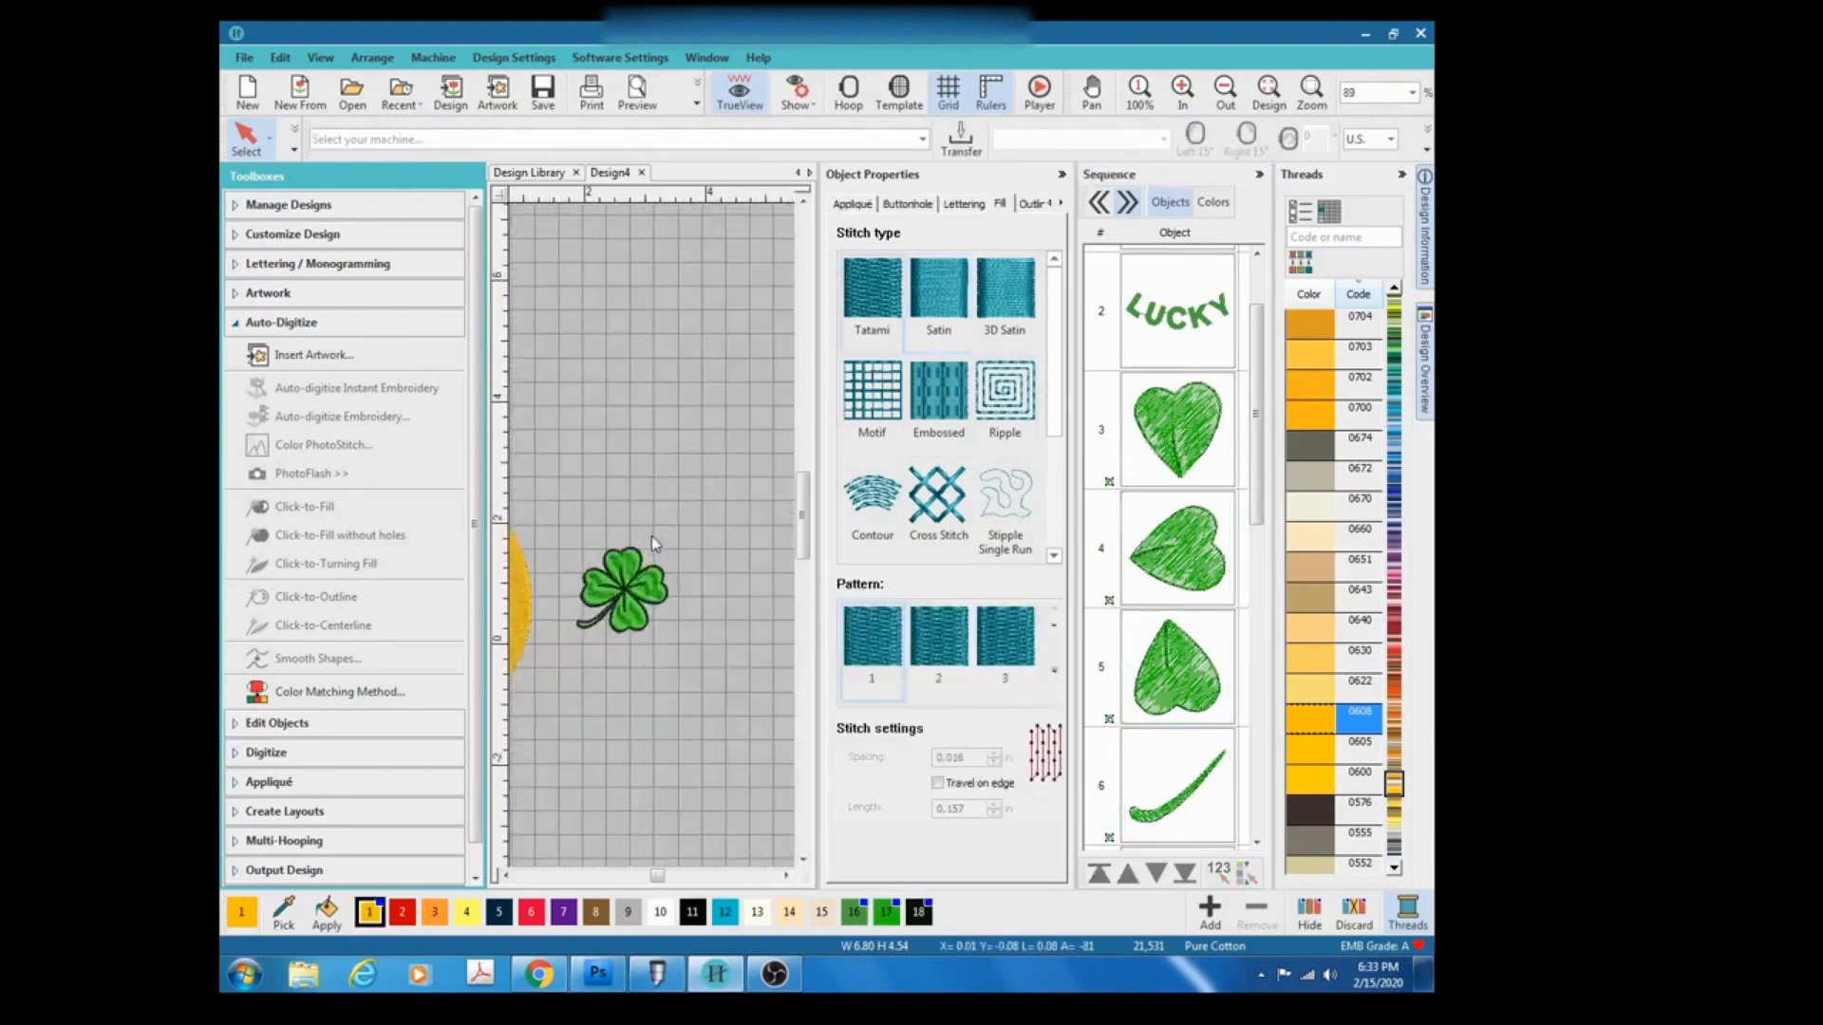
scroll(651, 535, "down", 2)
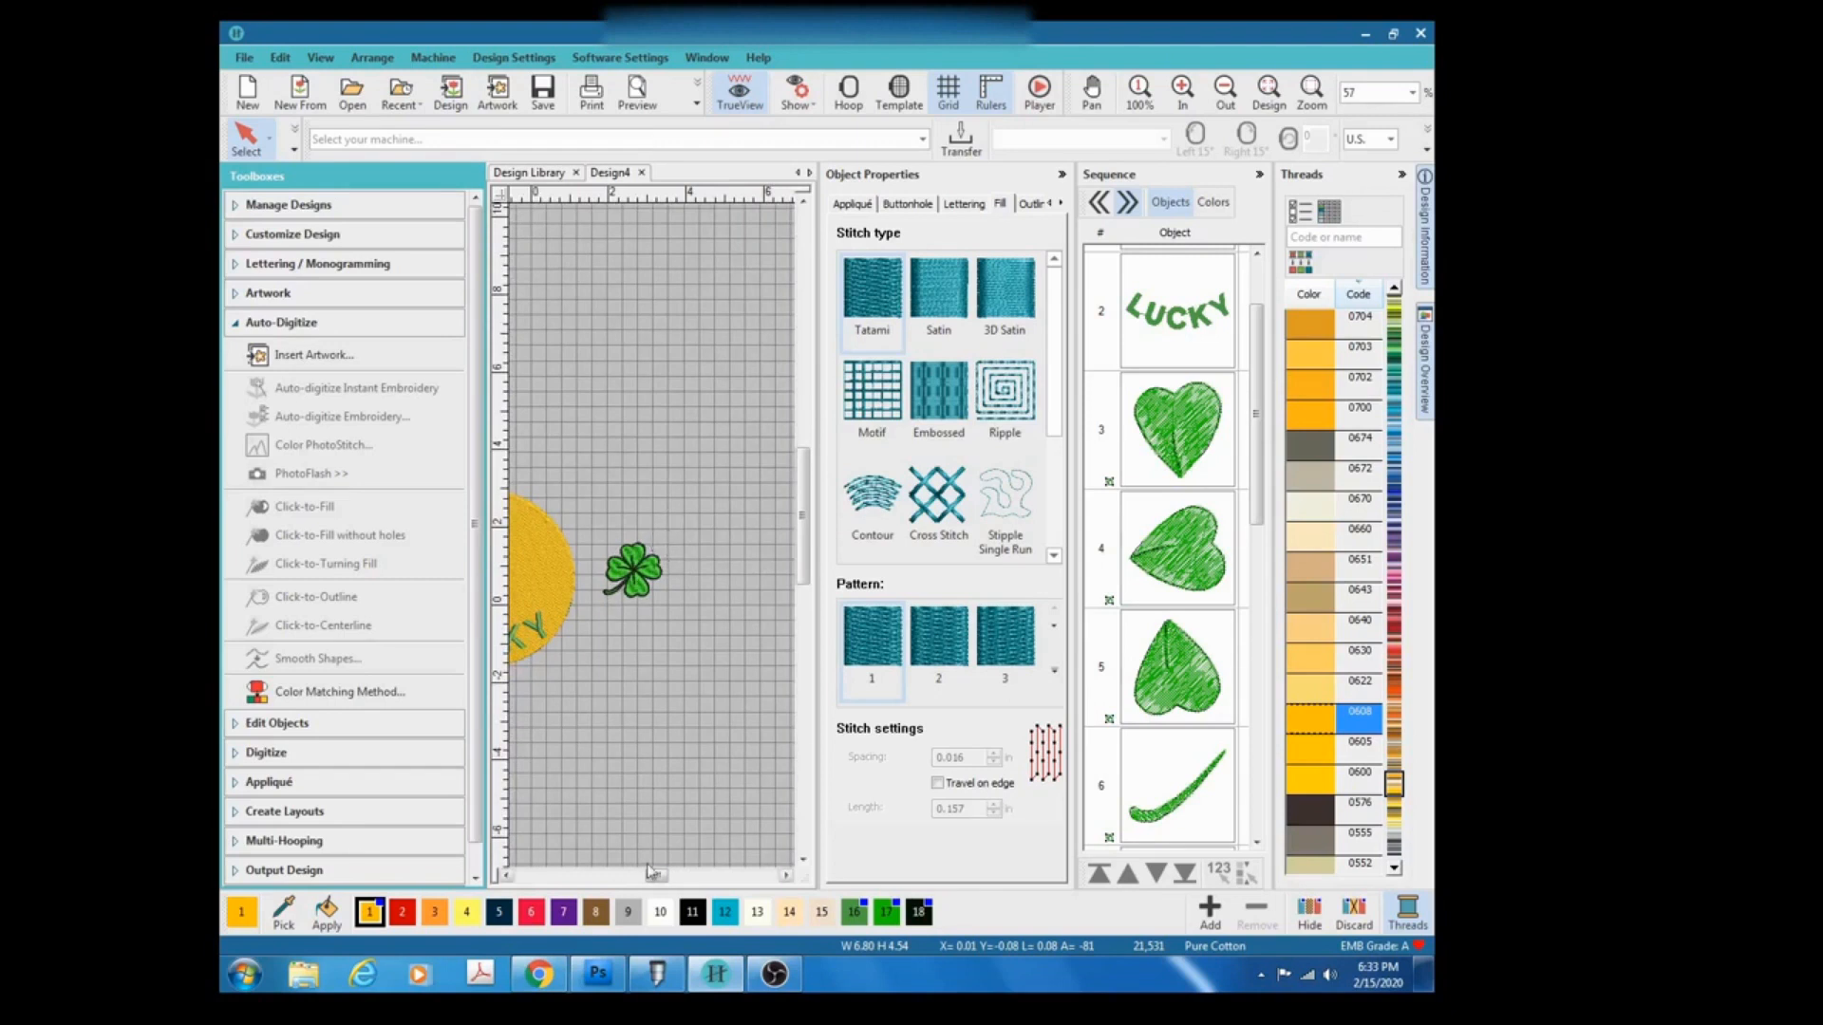
left_click_drag(653, 877, 646, 878)
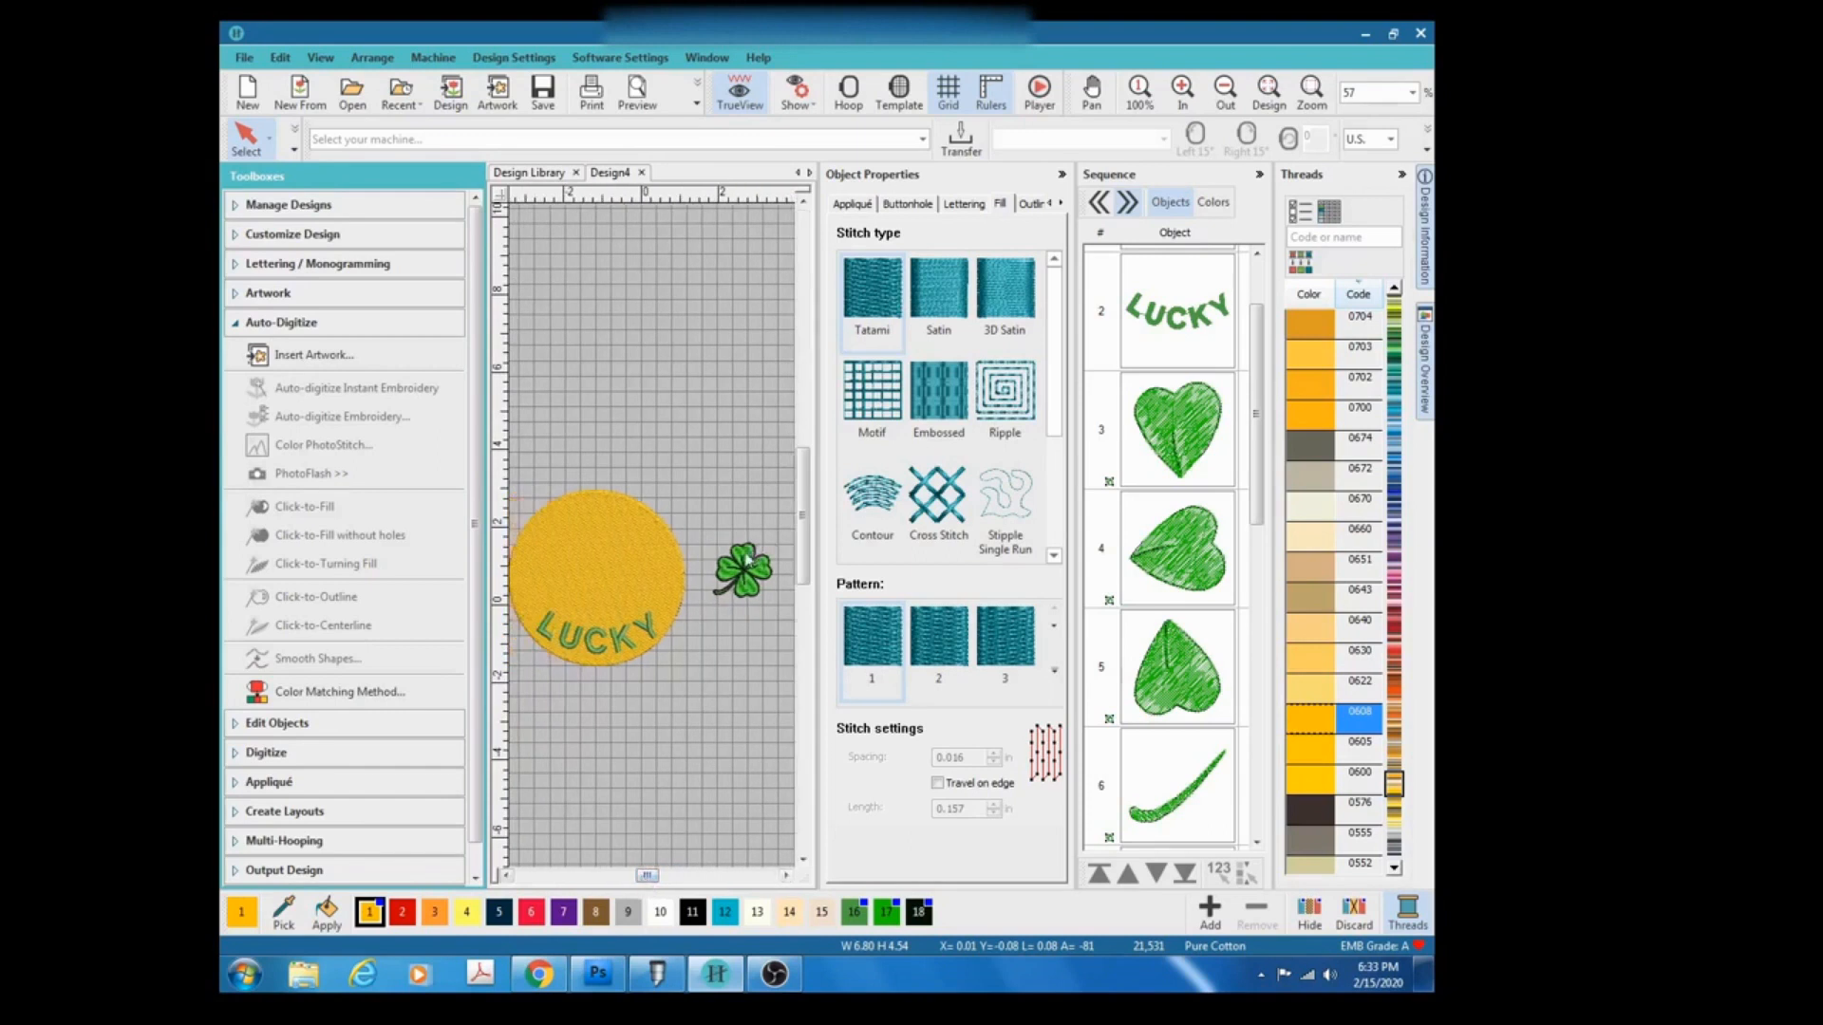
left_click_drag(747, 560, 598, 558)
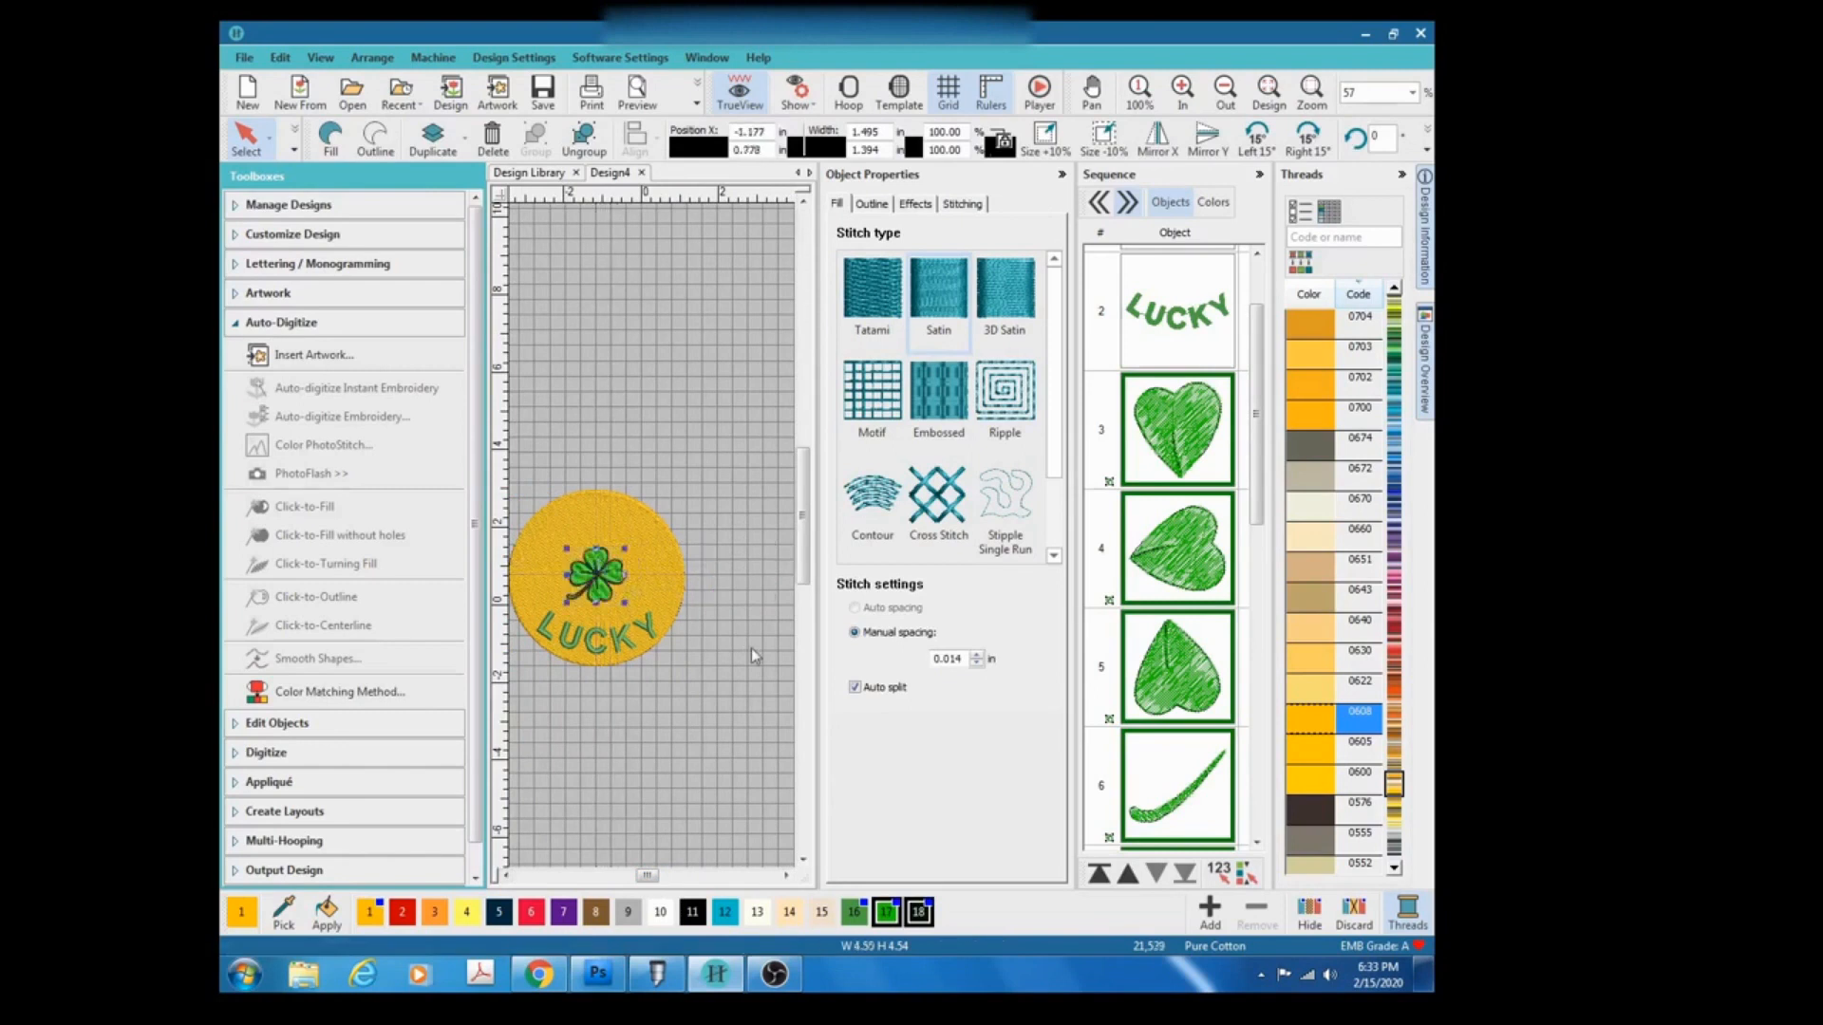
Close the Threads and Sequence dockers to enlarge the design area.
scroll(653, 543, "up", 2)
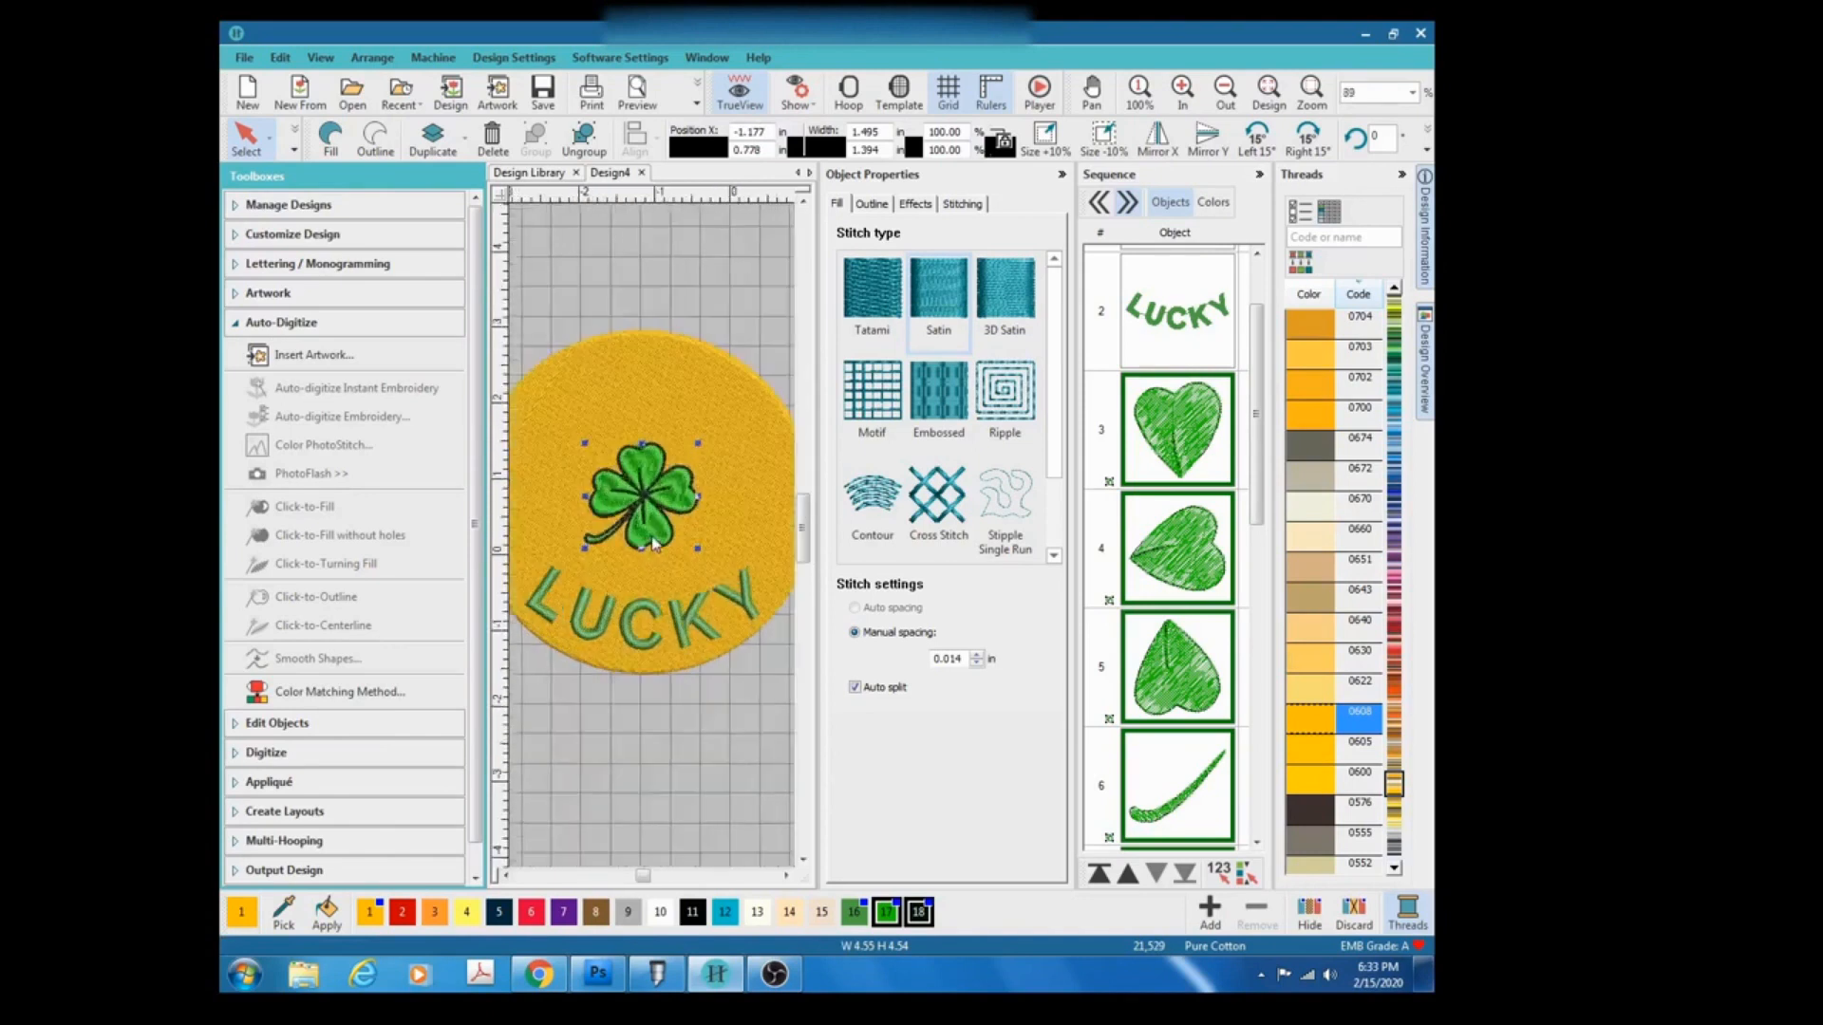
scroll(653, 543, "up", 2)
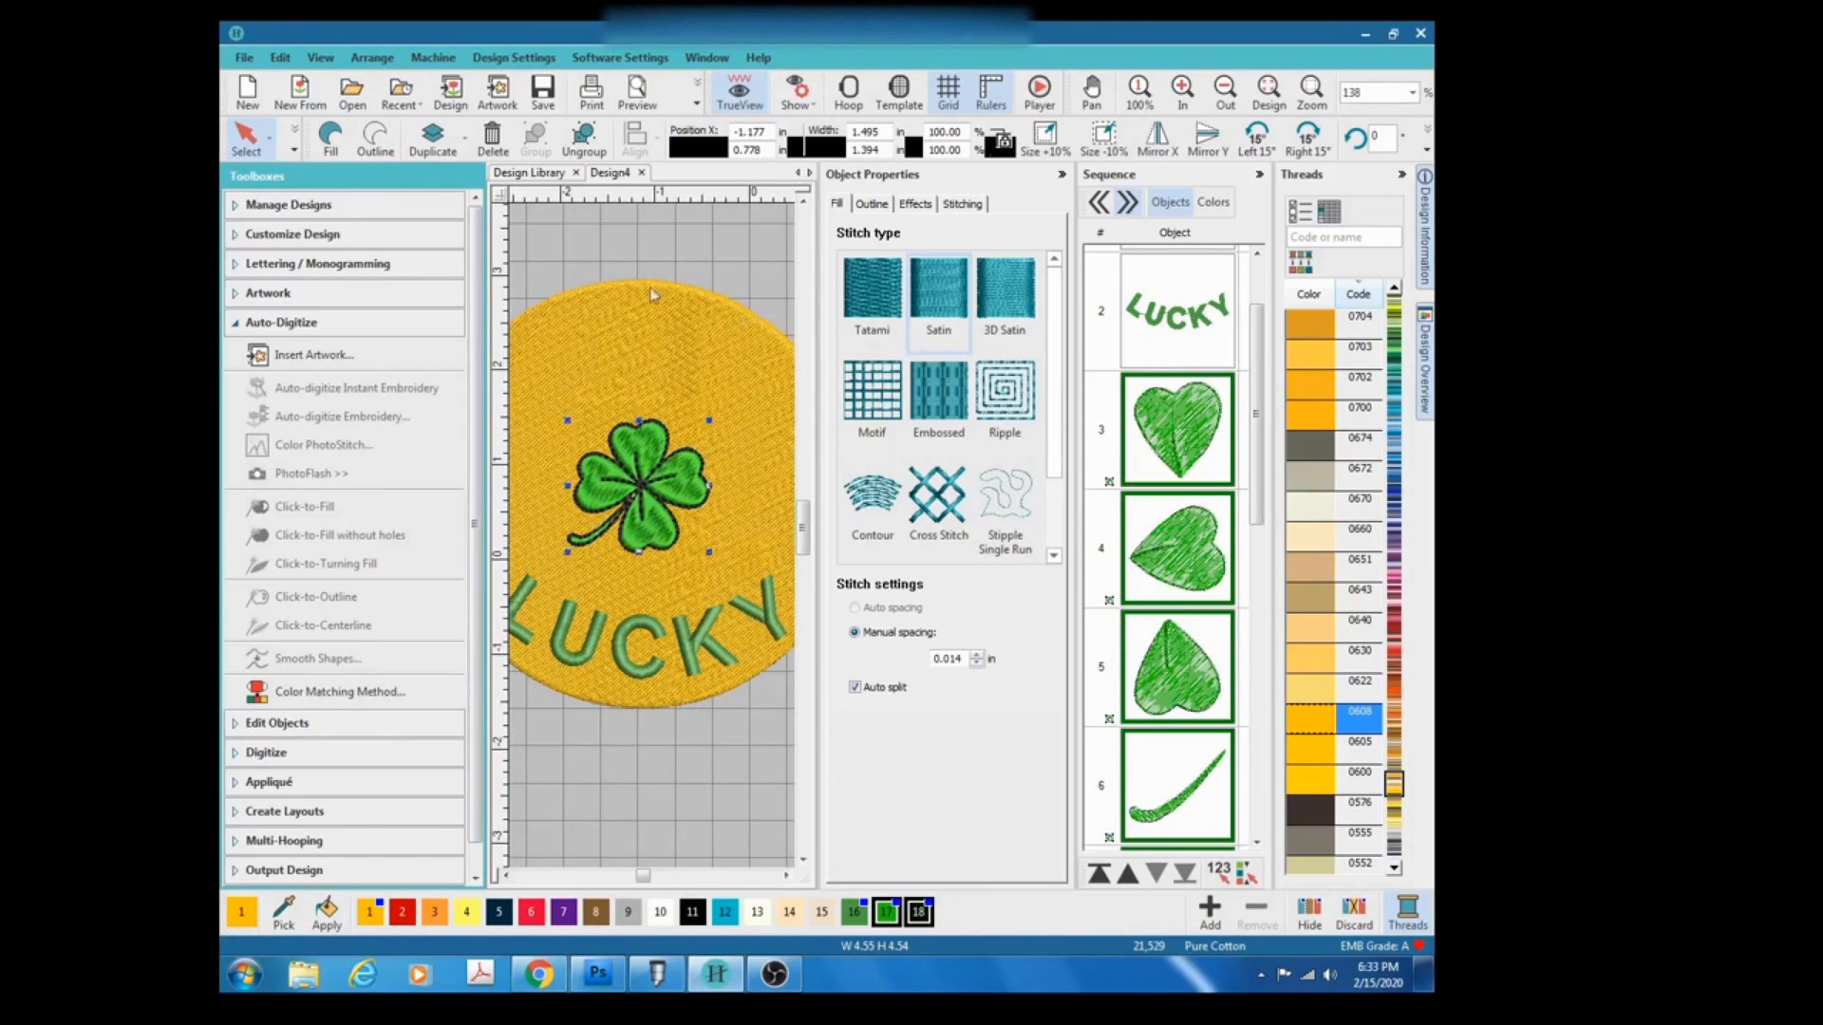
left_click(1401, 177)
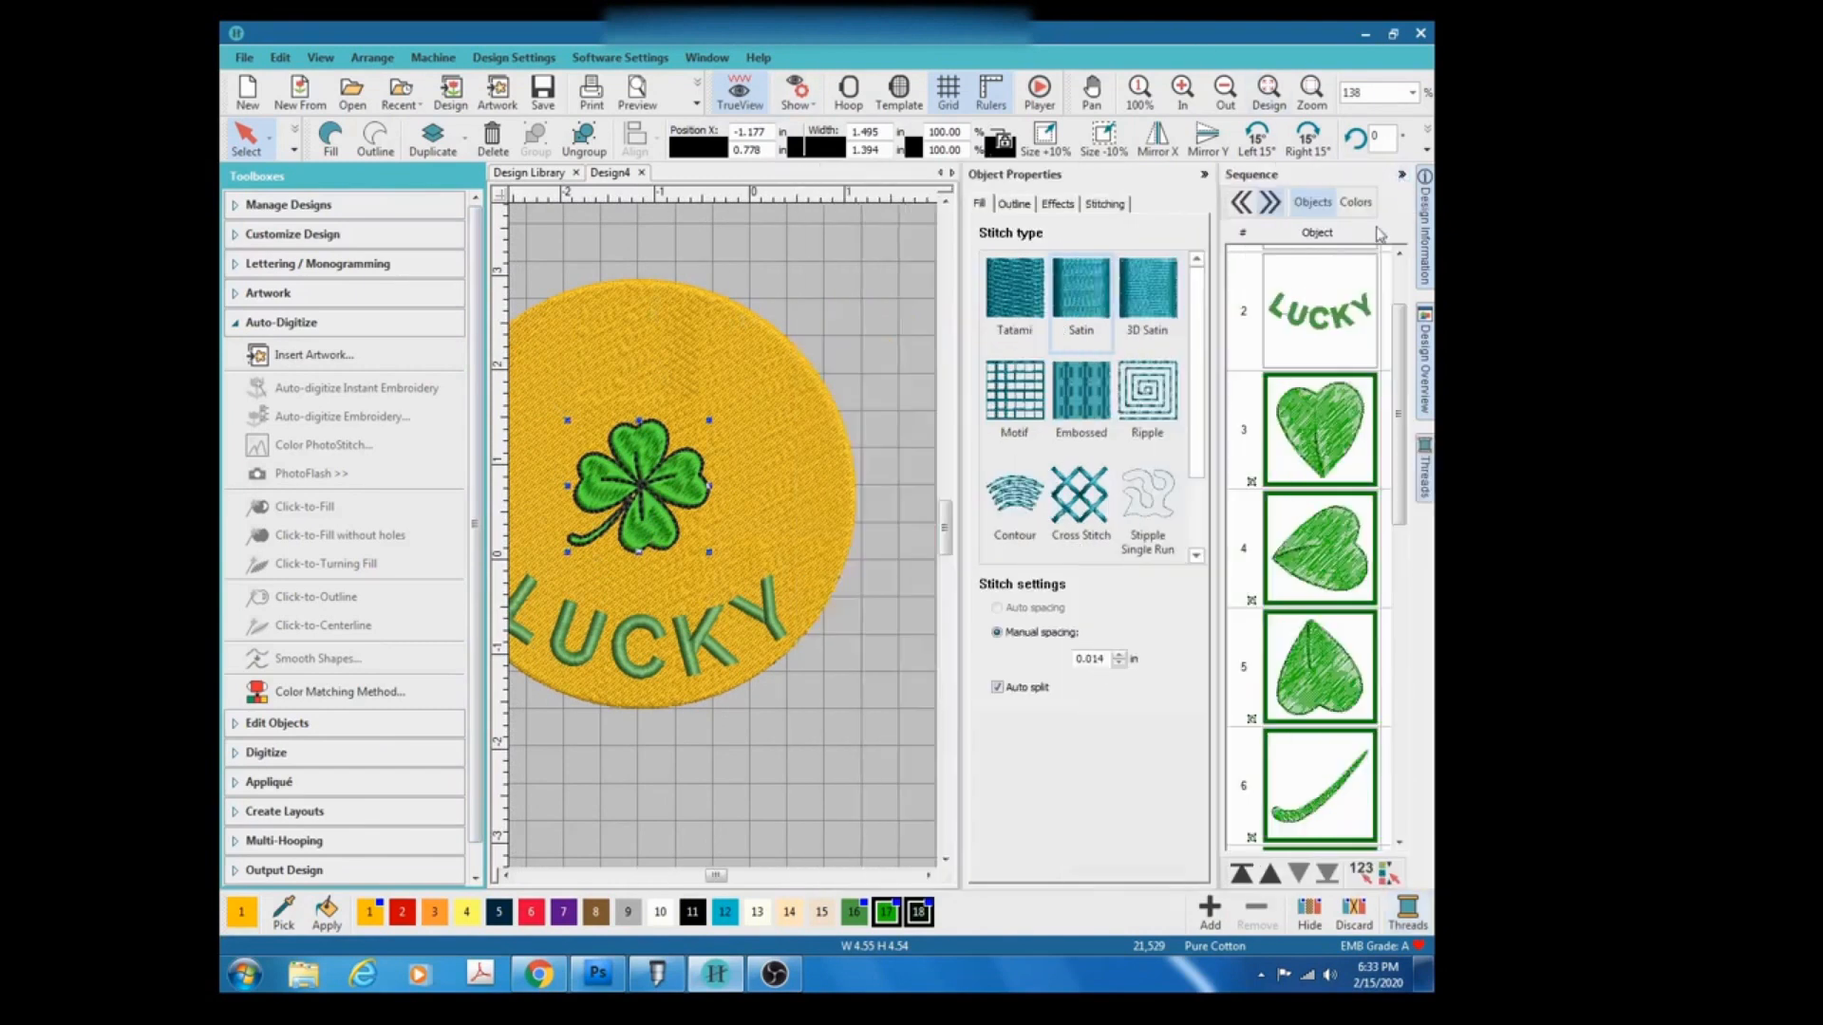
left_click(1402, 177)
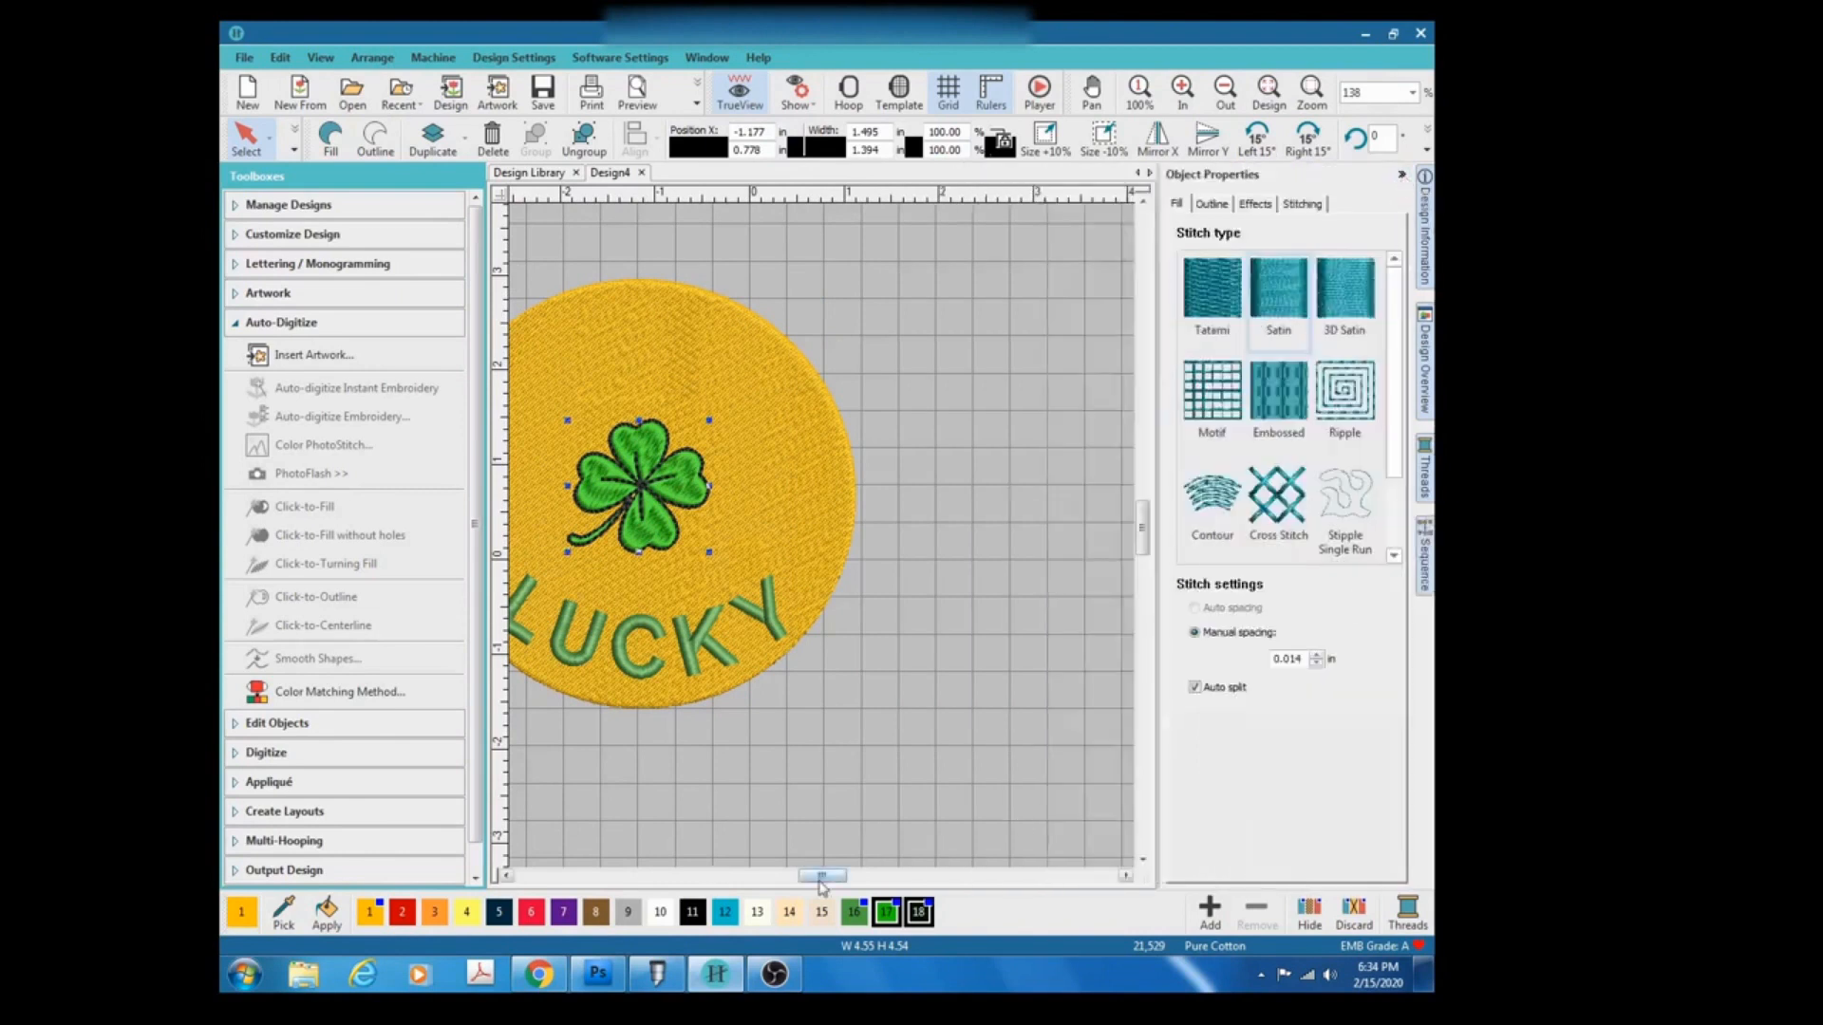
left_click_drag(824, 880, 810, 878)
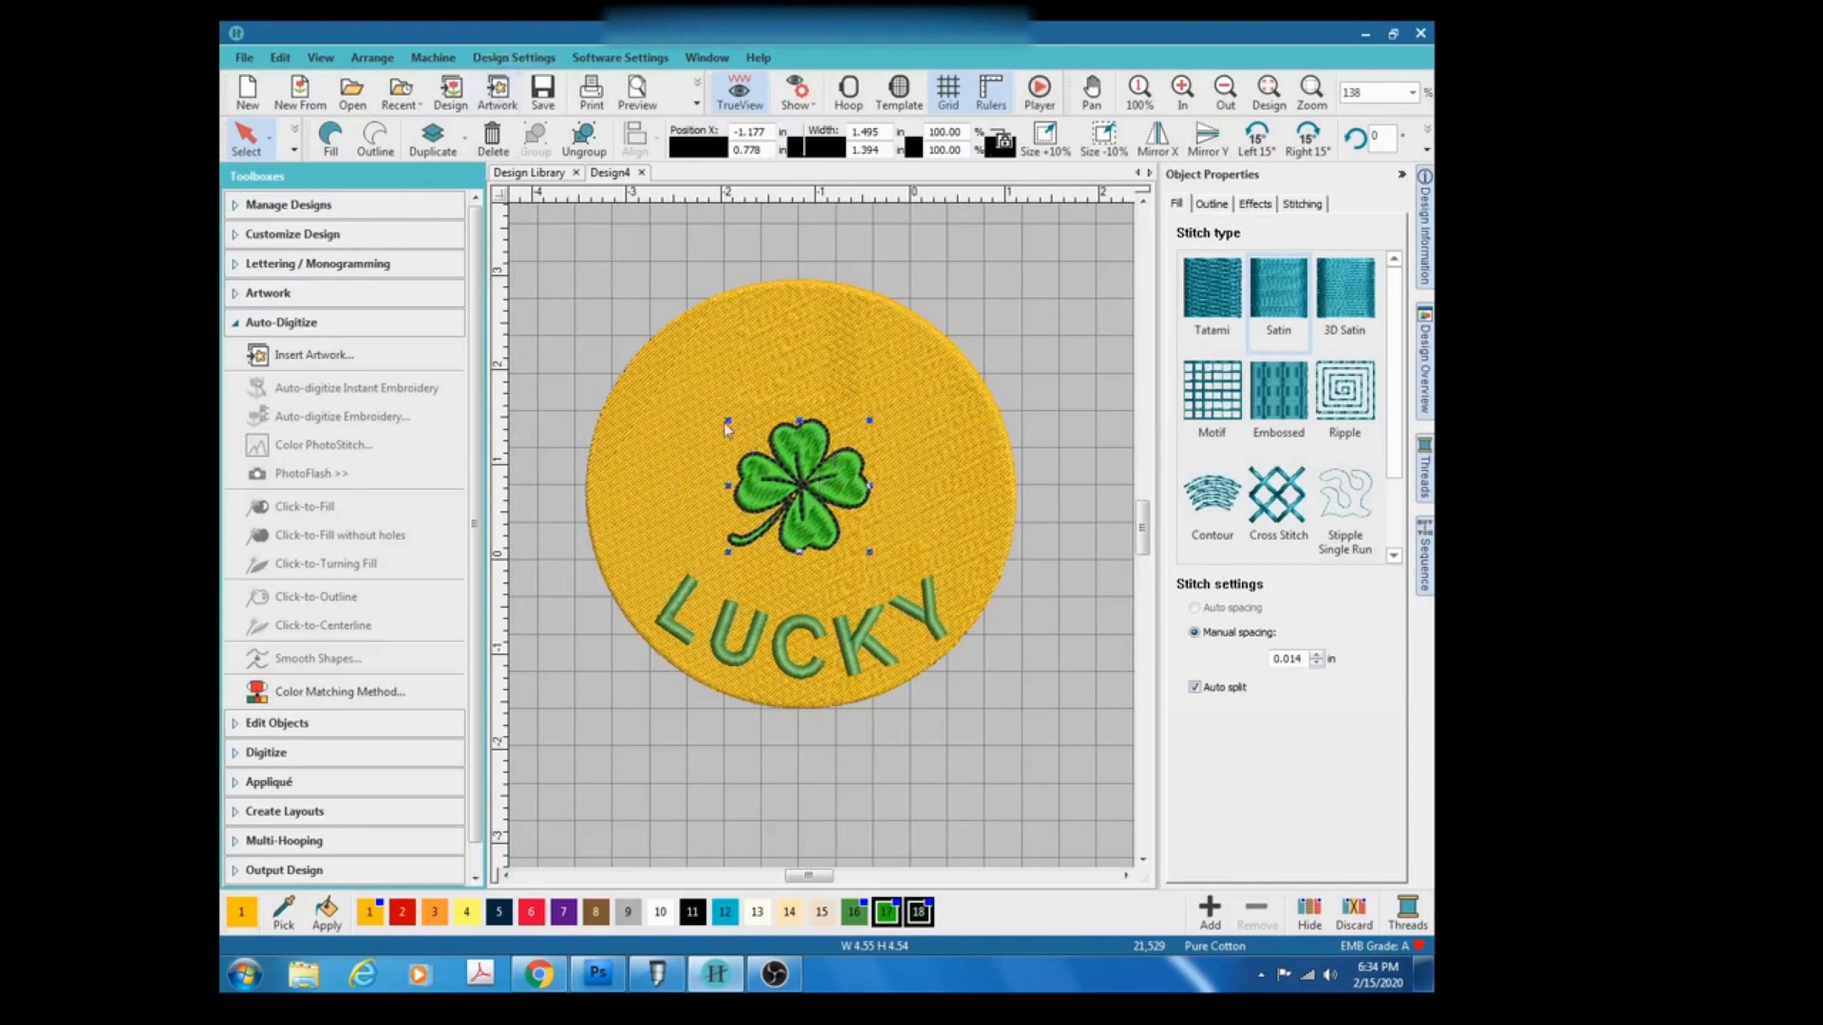
Enlarge and reposition the clover to about 3.0 × 2.8 in, centred in the circle above LUCKY.
mouse_move(726, 420)
left_click_drag(726, 420, 690, 385)
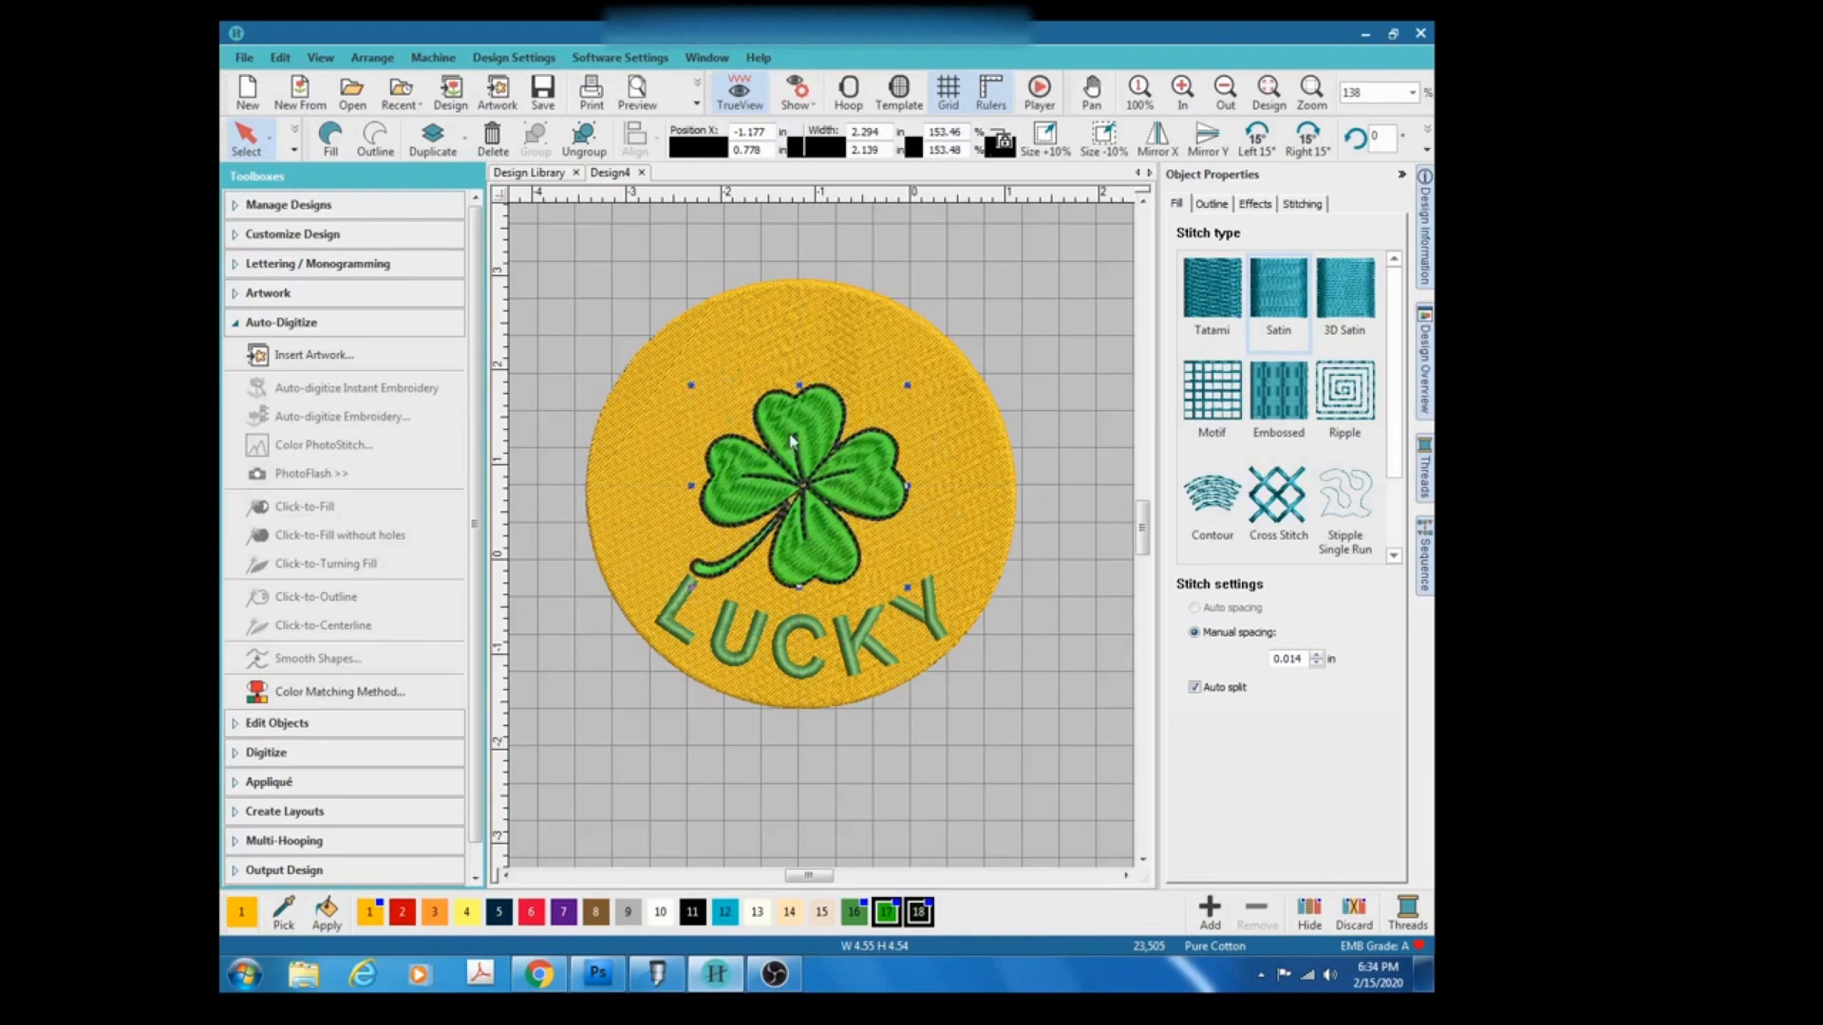
left_click_drag(792, 429, 784, 397)
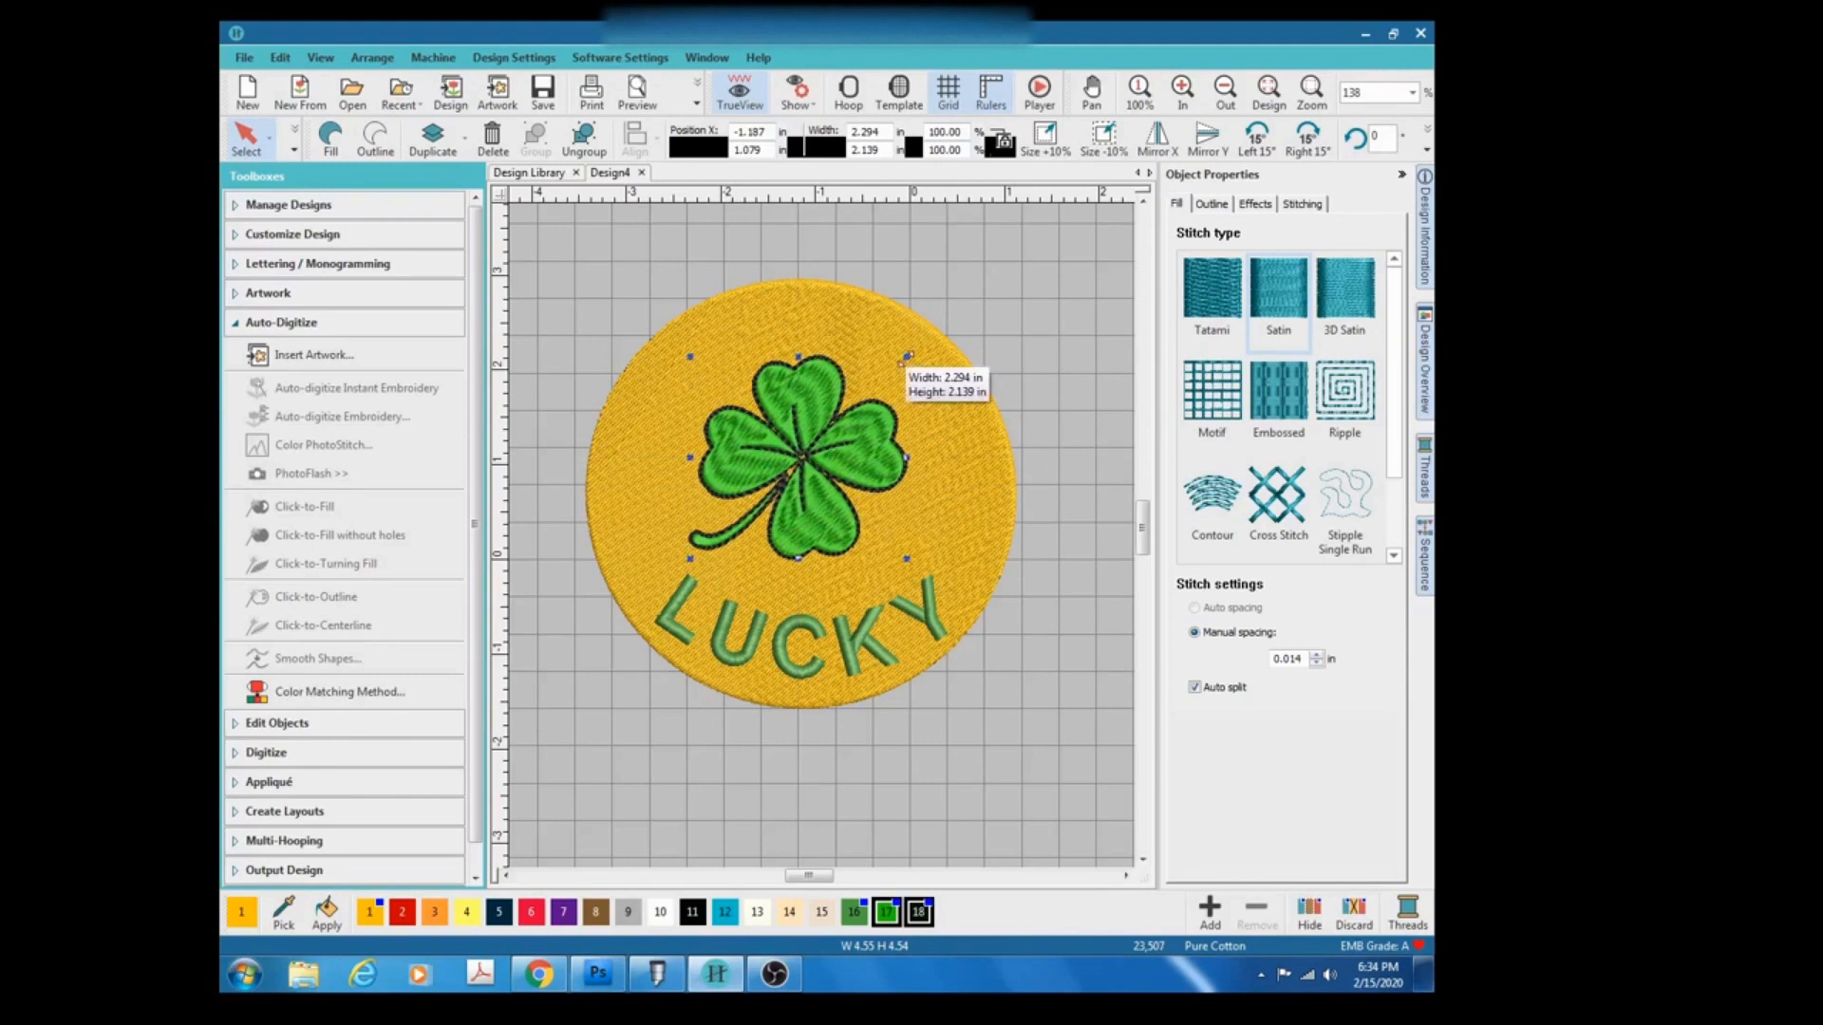
left_click_drag(905, 358, 924, 339)
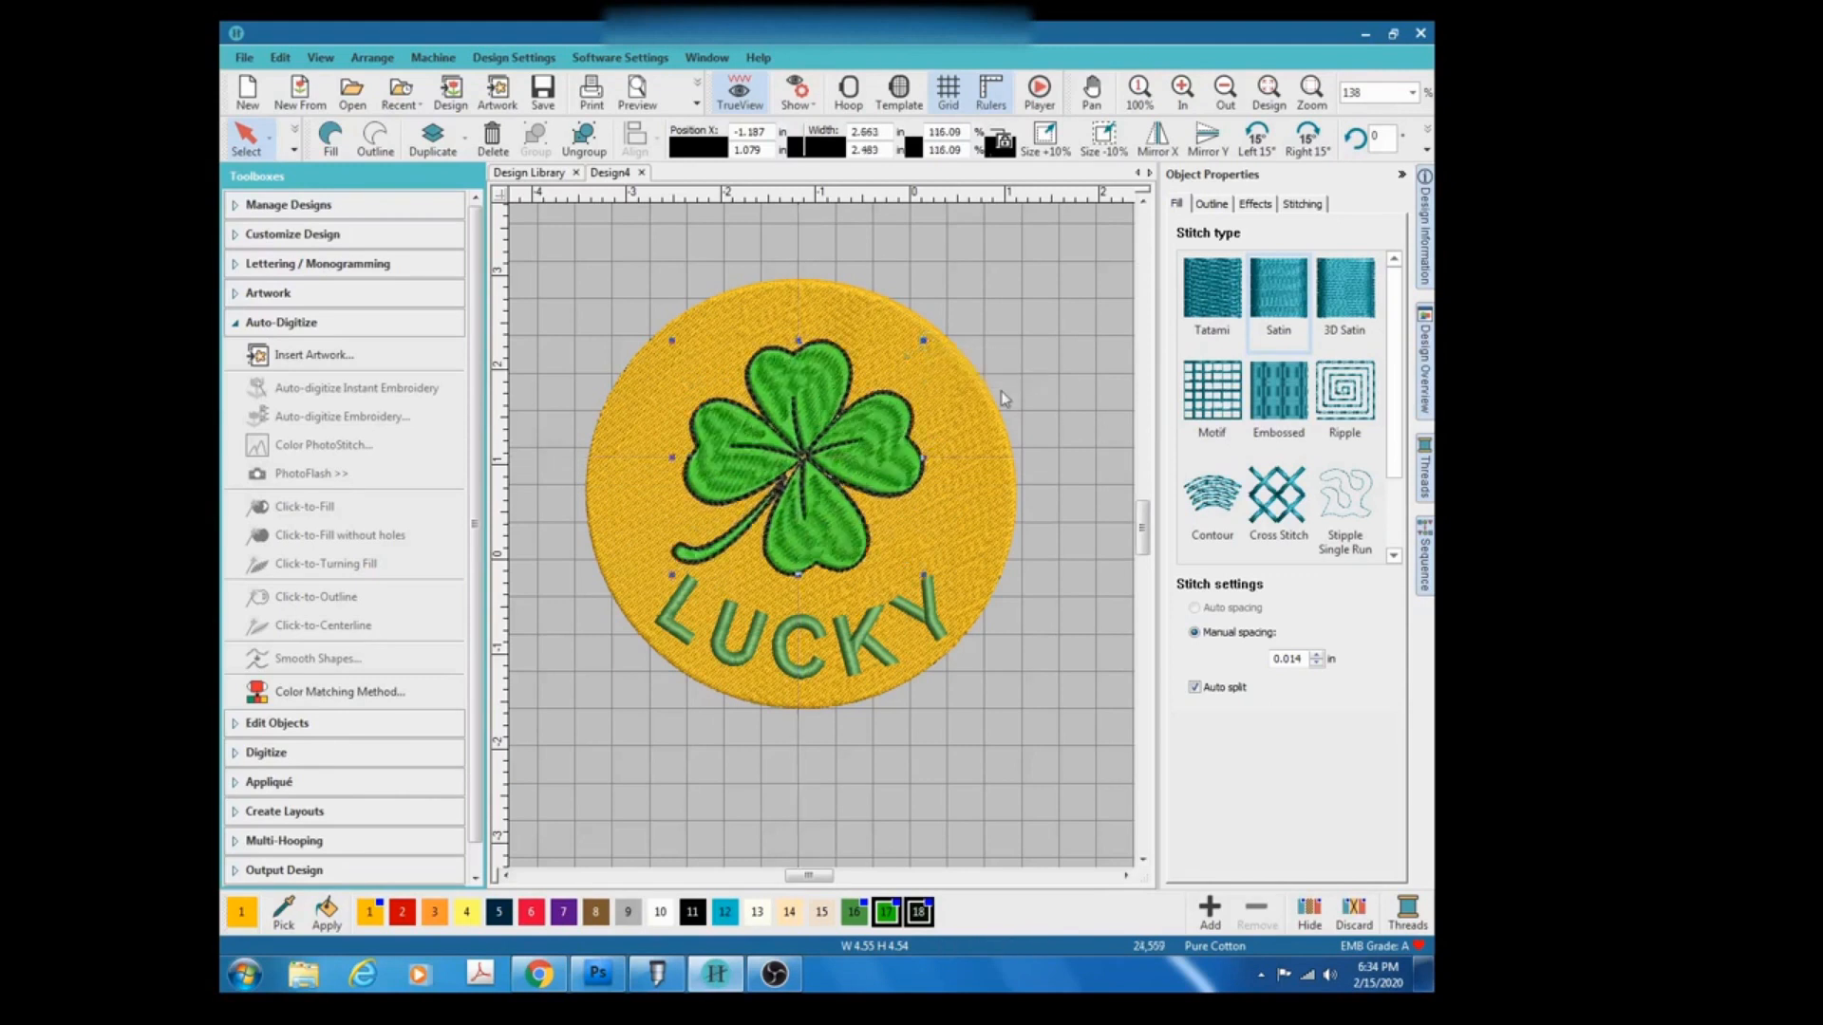
left_click_drag(670, 339, 631, 308)
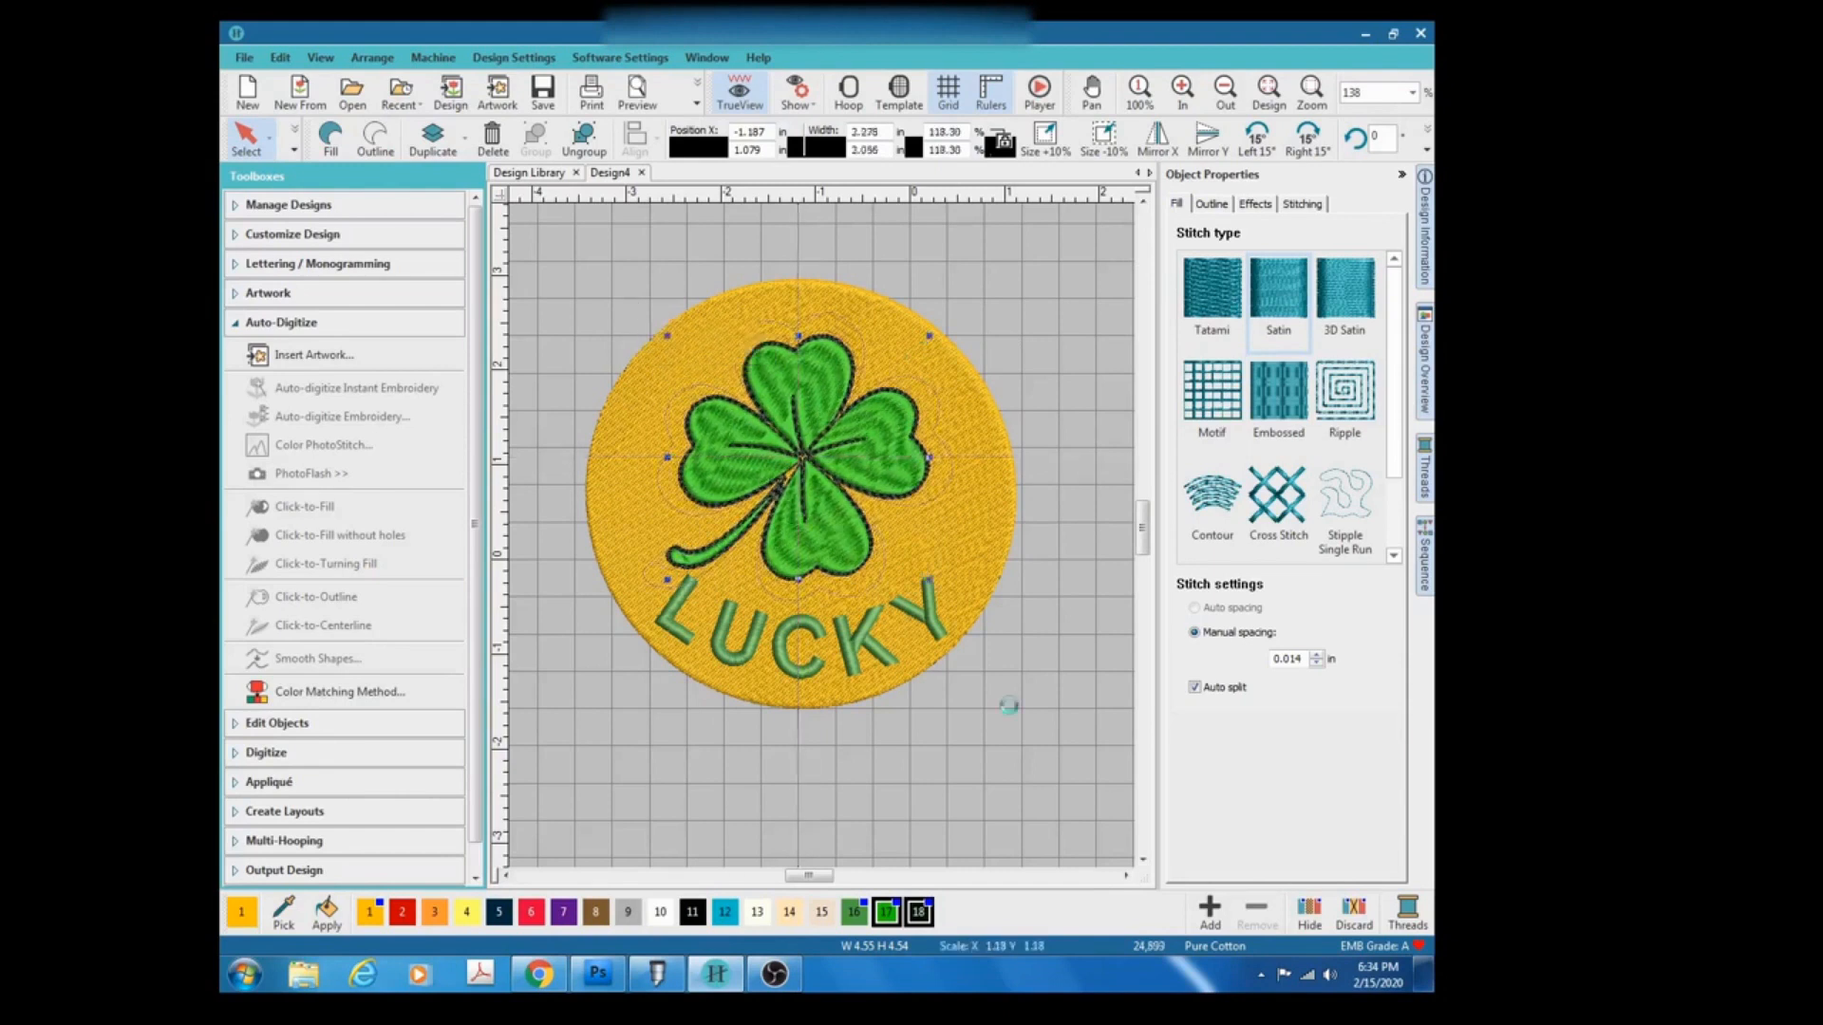
left_click_drag(807, 386, 807, 375)
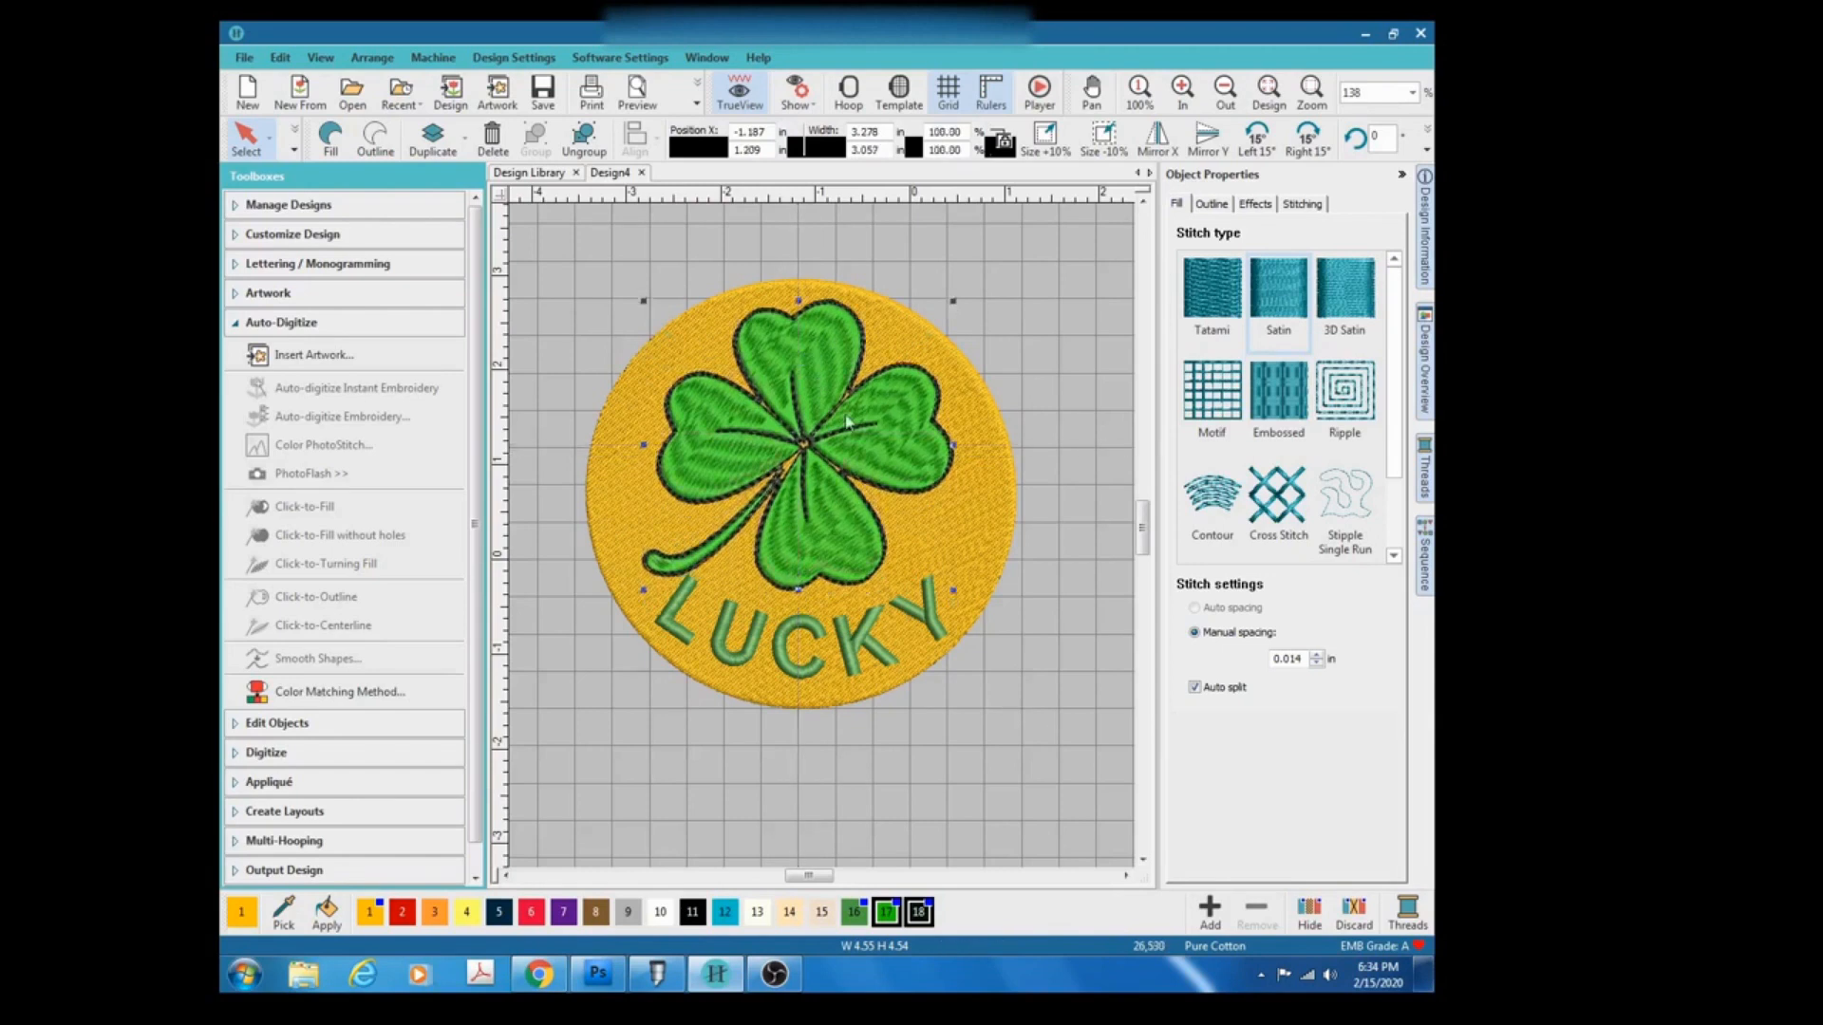
left_click_drag(958, 305, 942, 314)
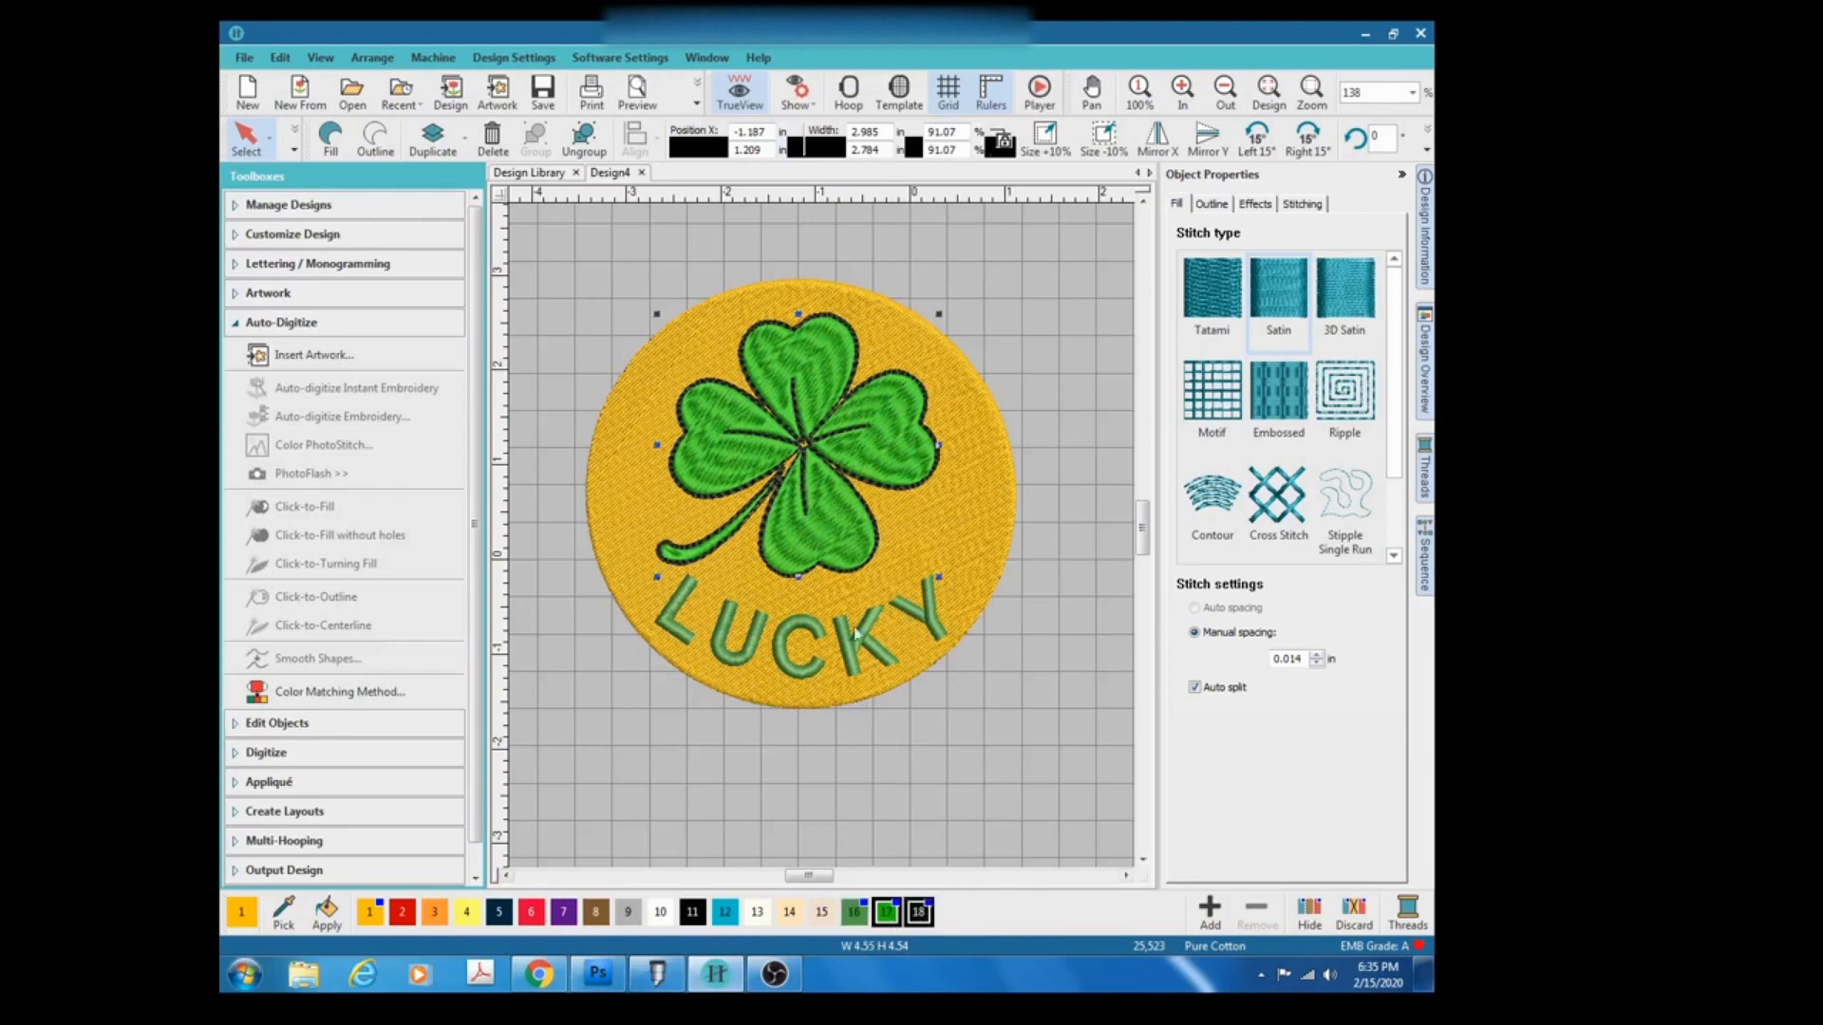
Recolour the LUCKY lettering with the bright green thread 17.
left_click(801, 630)
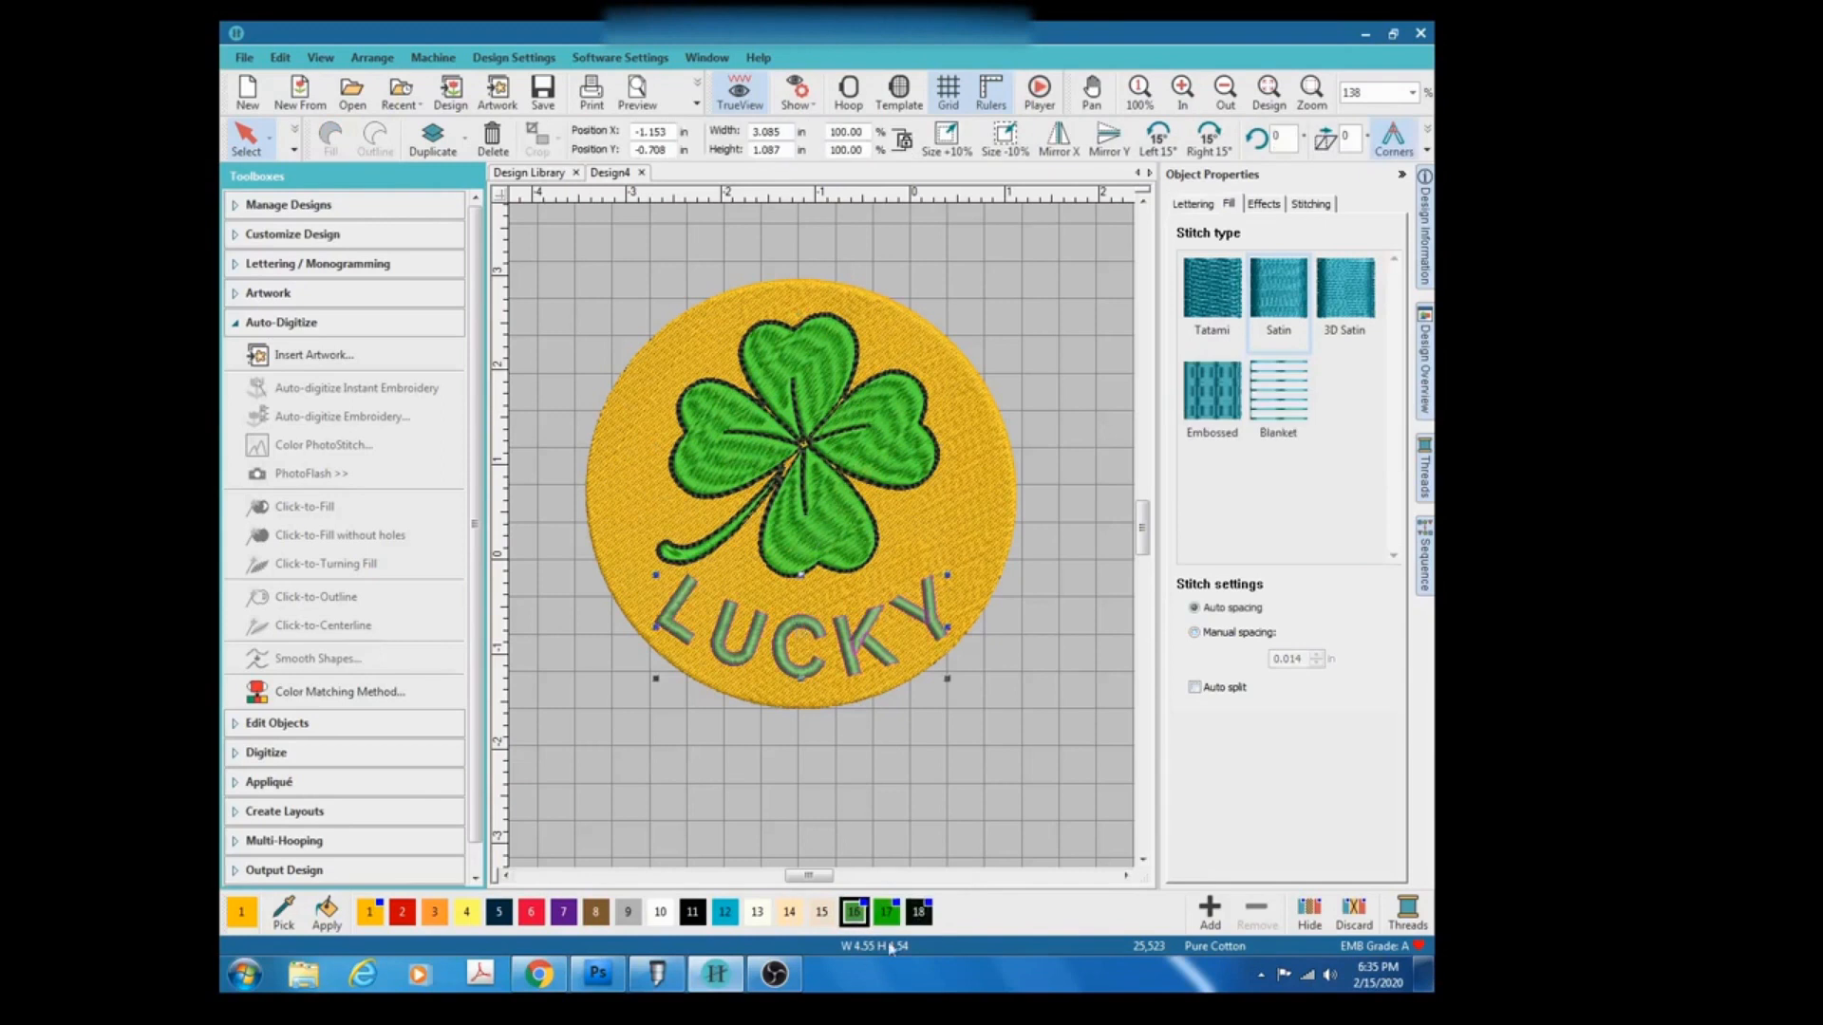
left_click(886, 911)
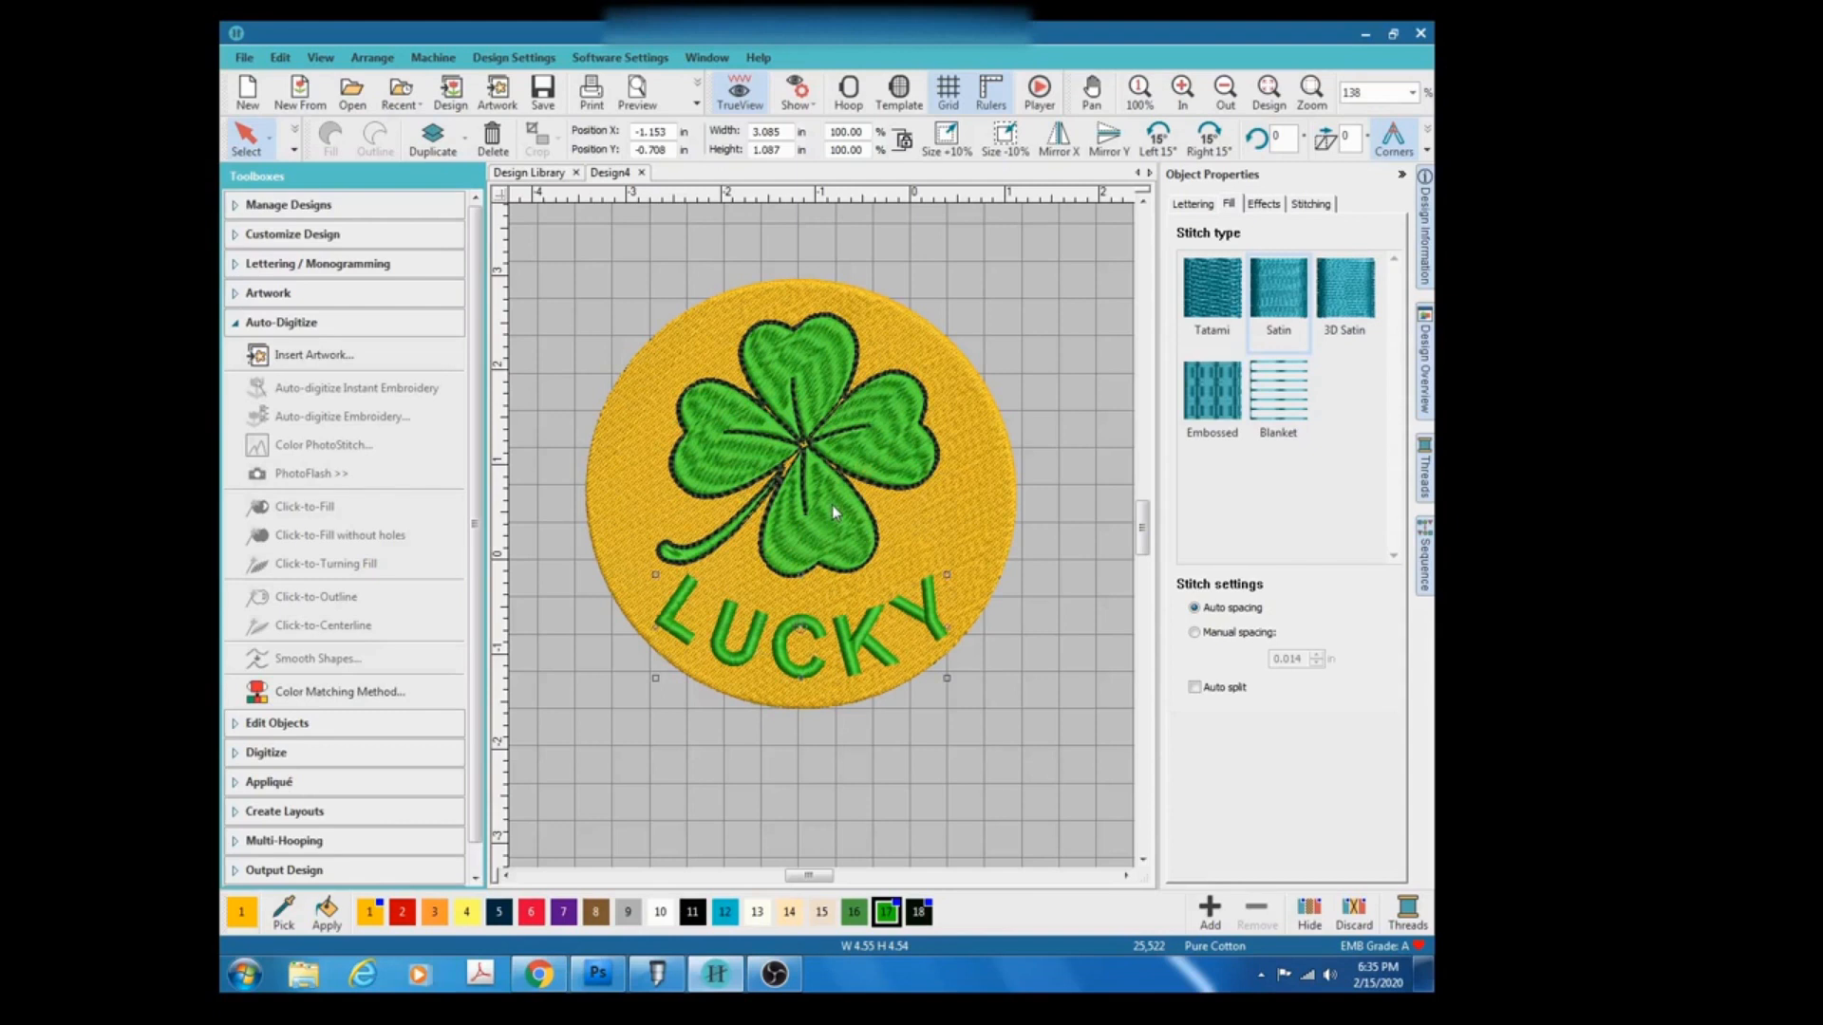
Open the LUCKY lettering properties and change its font to Ballantines Script.
left_click(857, 644)
left_click(239, 267)
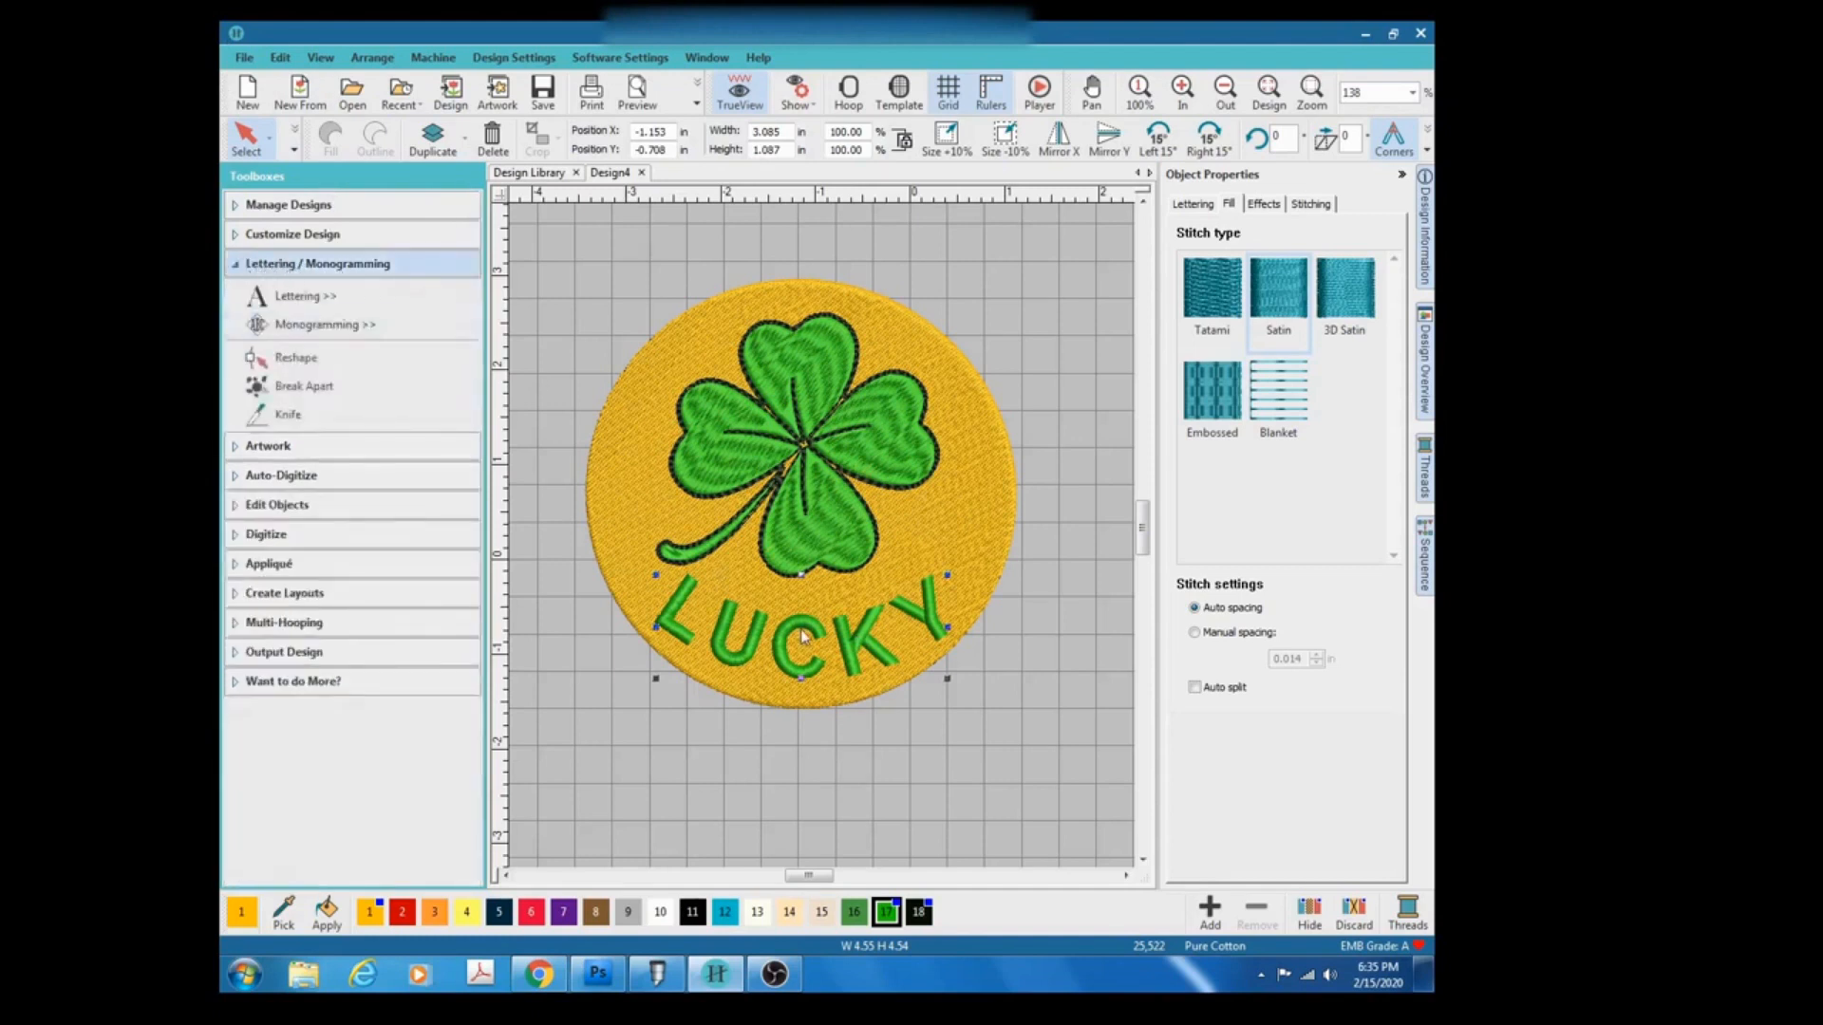
left_click(1198, 205)
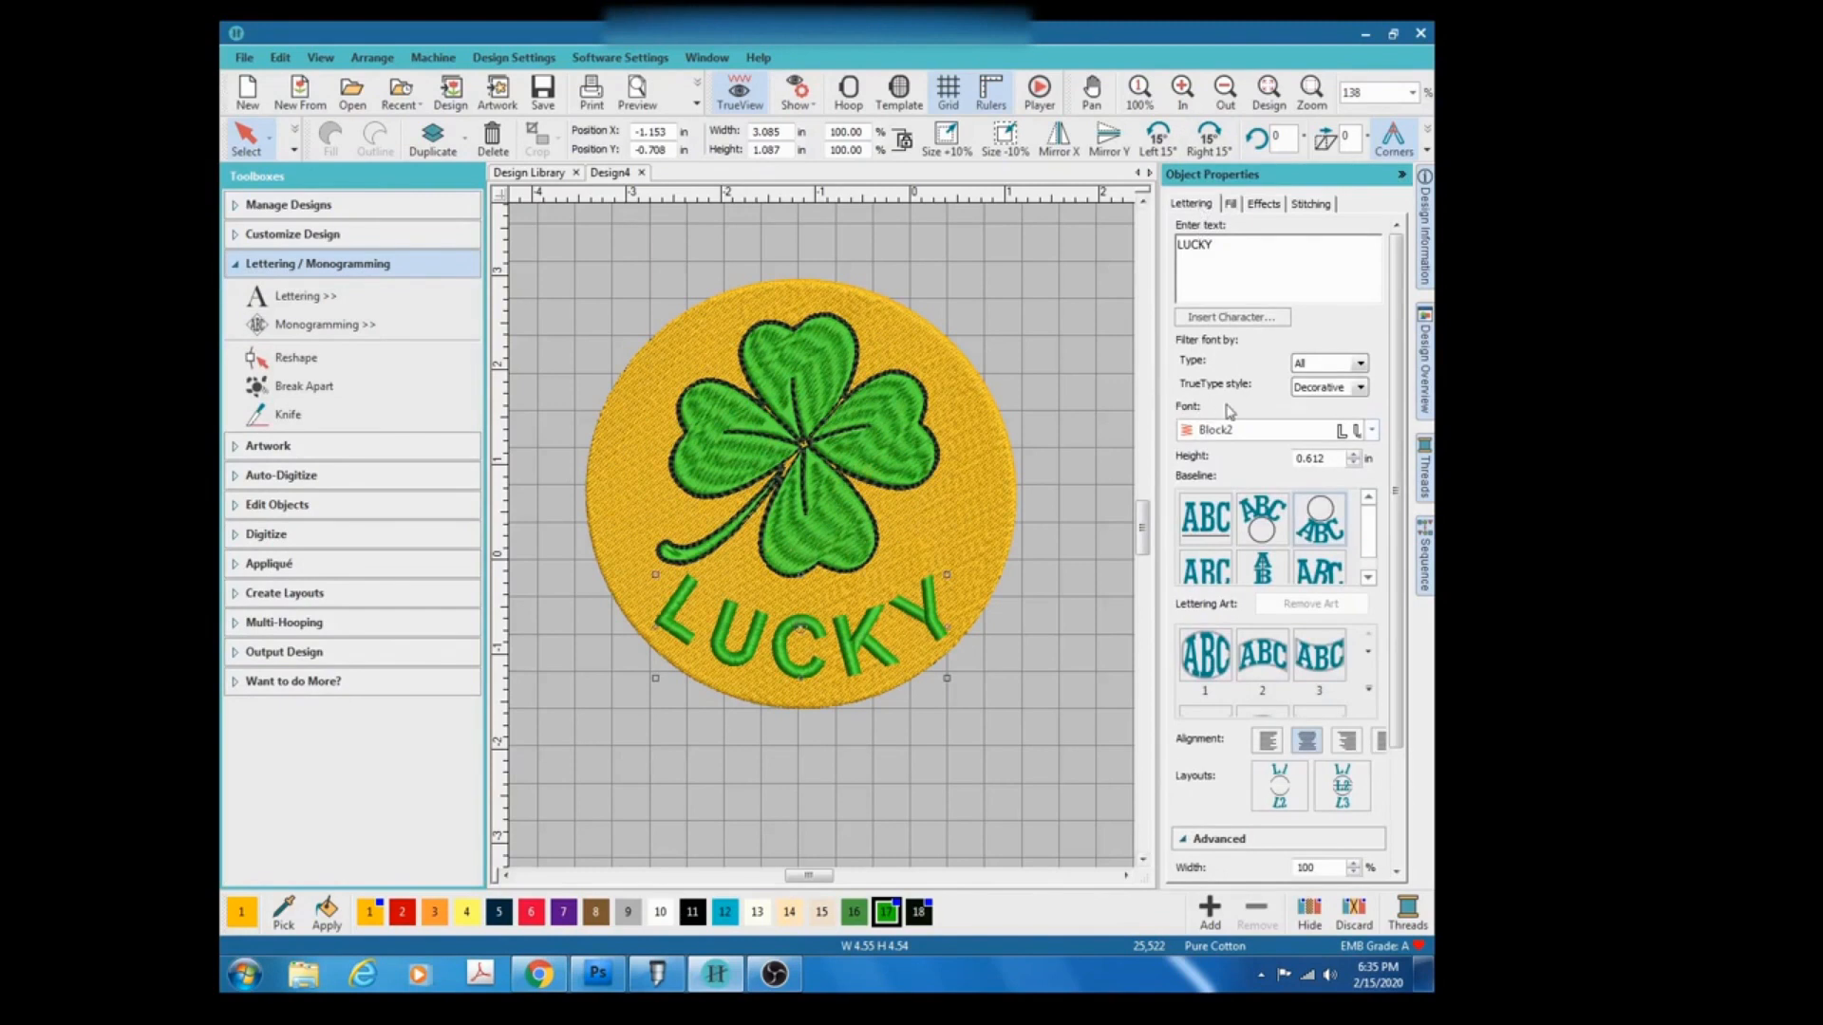
left_click(1370, 431)
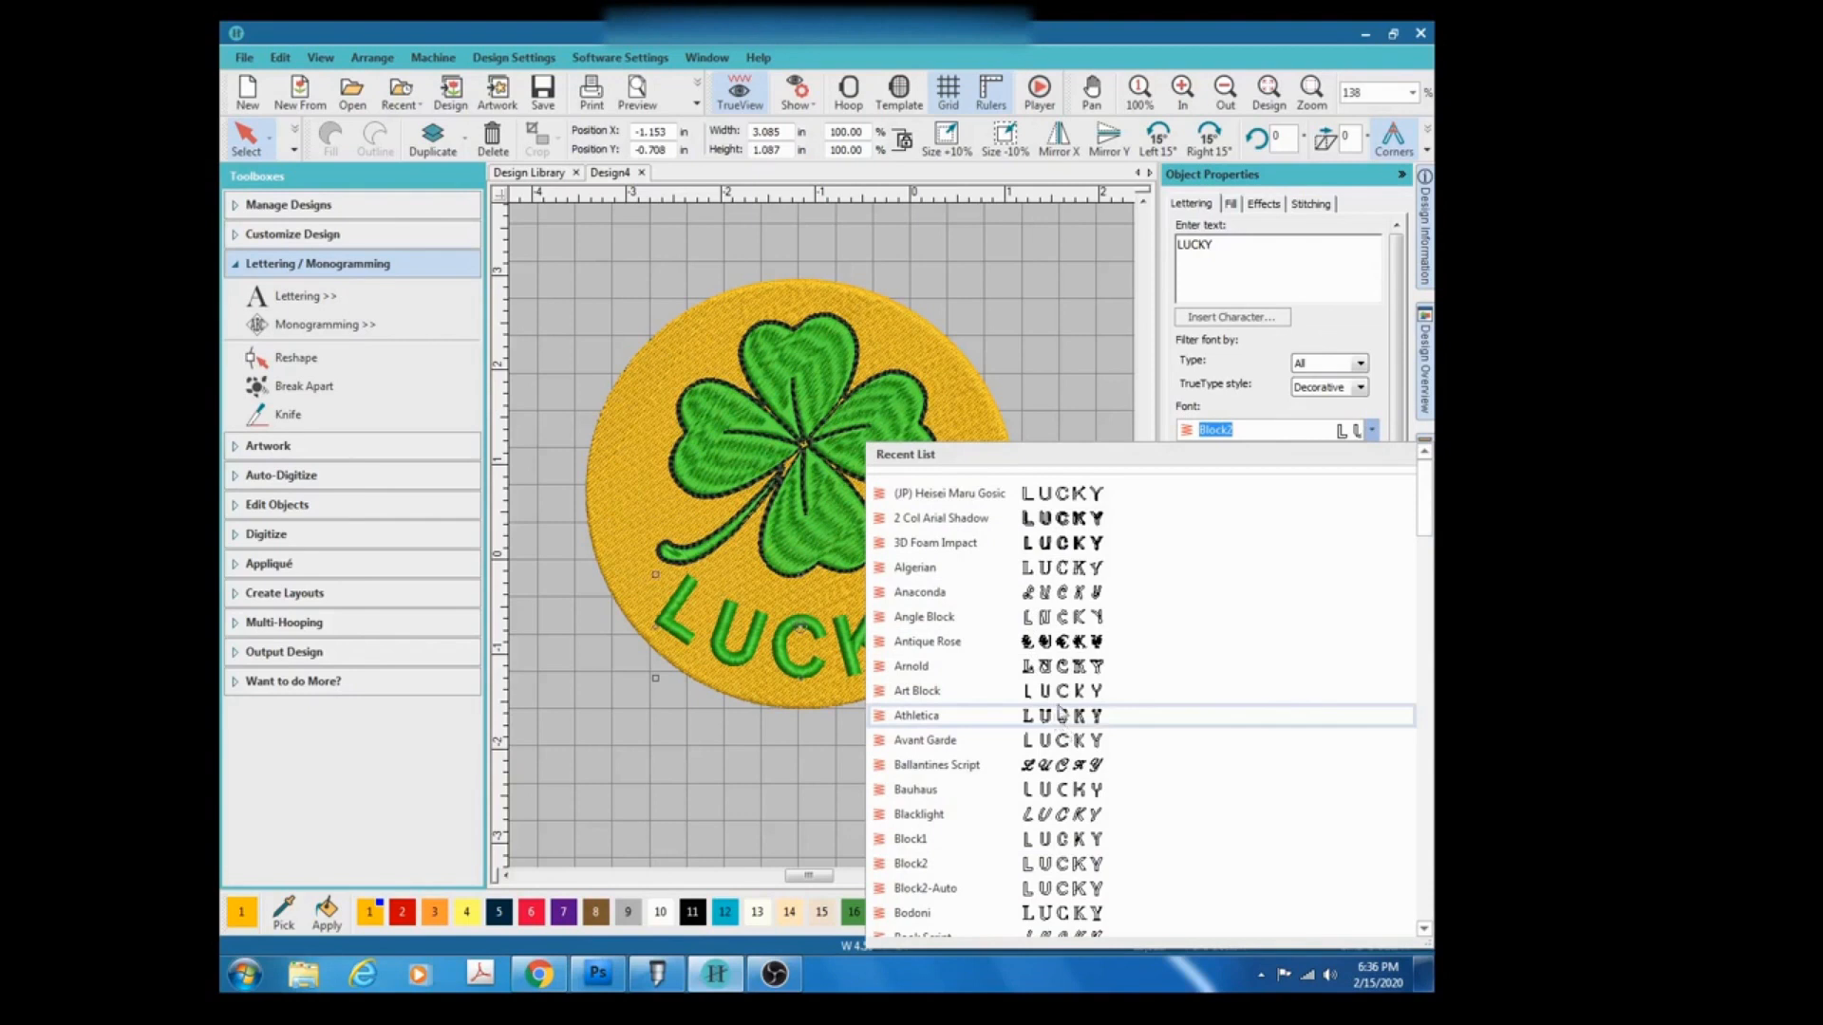
left_click(1088, 779)
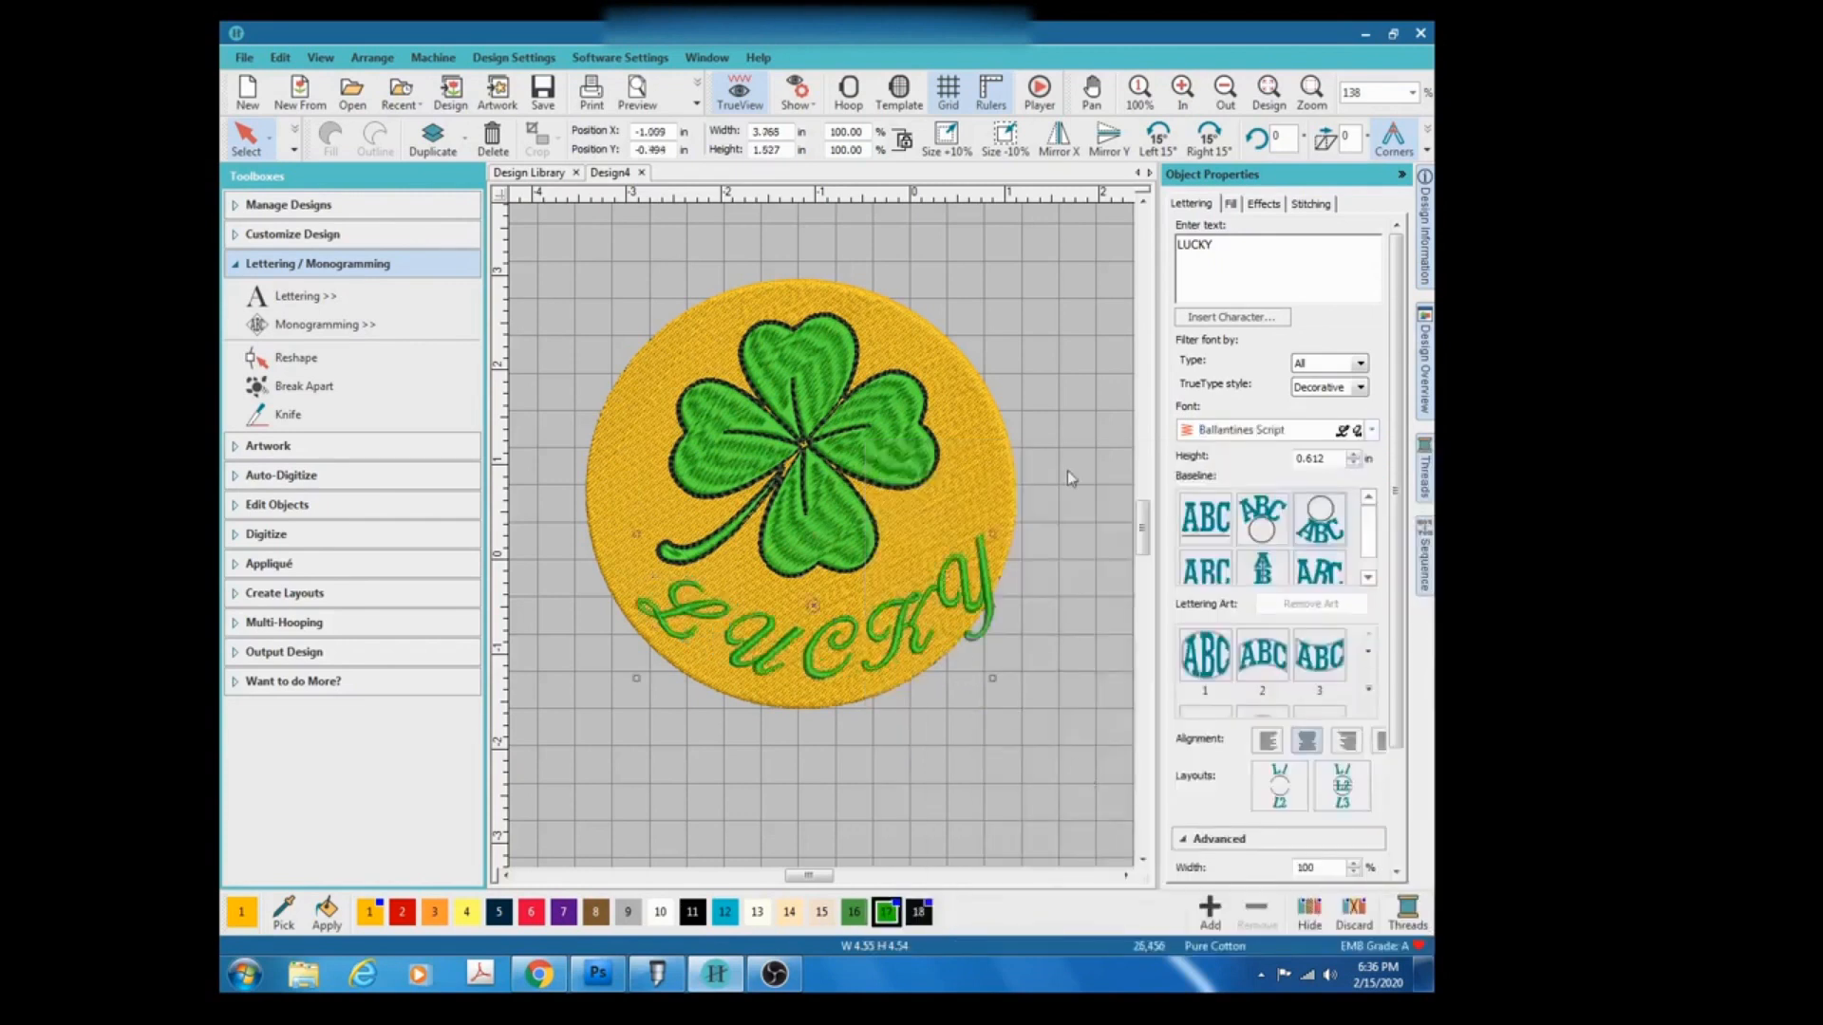
Change the LUCKY lettering's font to Antique Rose.
left_click(1371, 431)
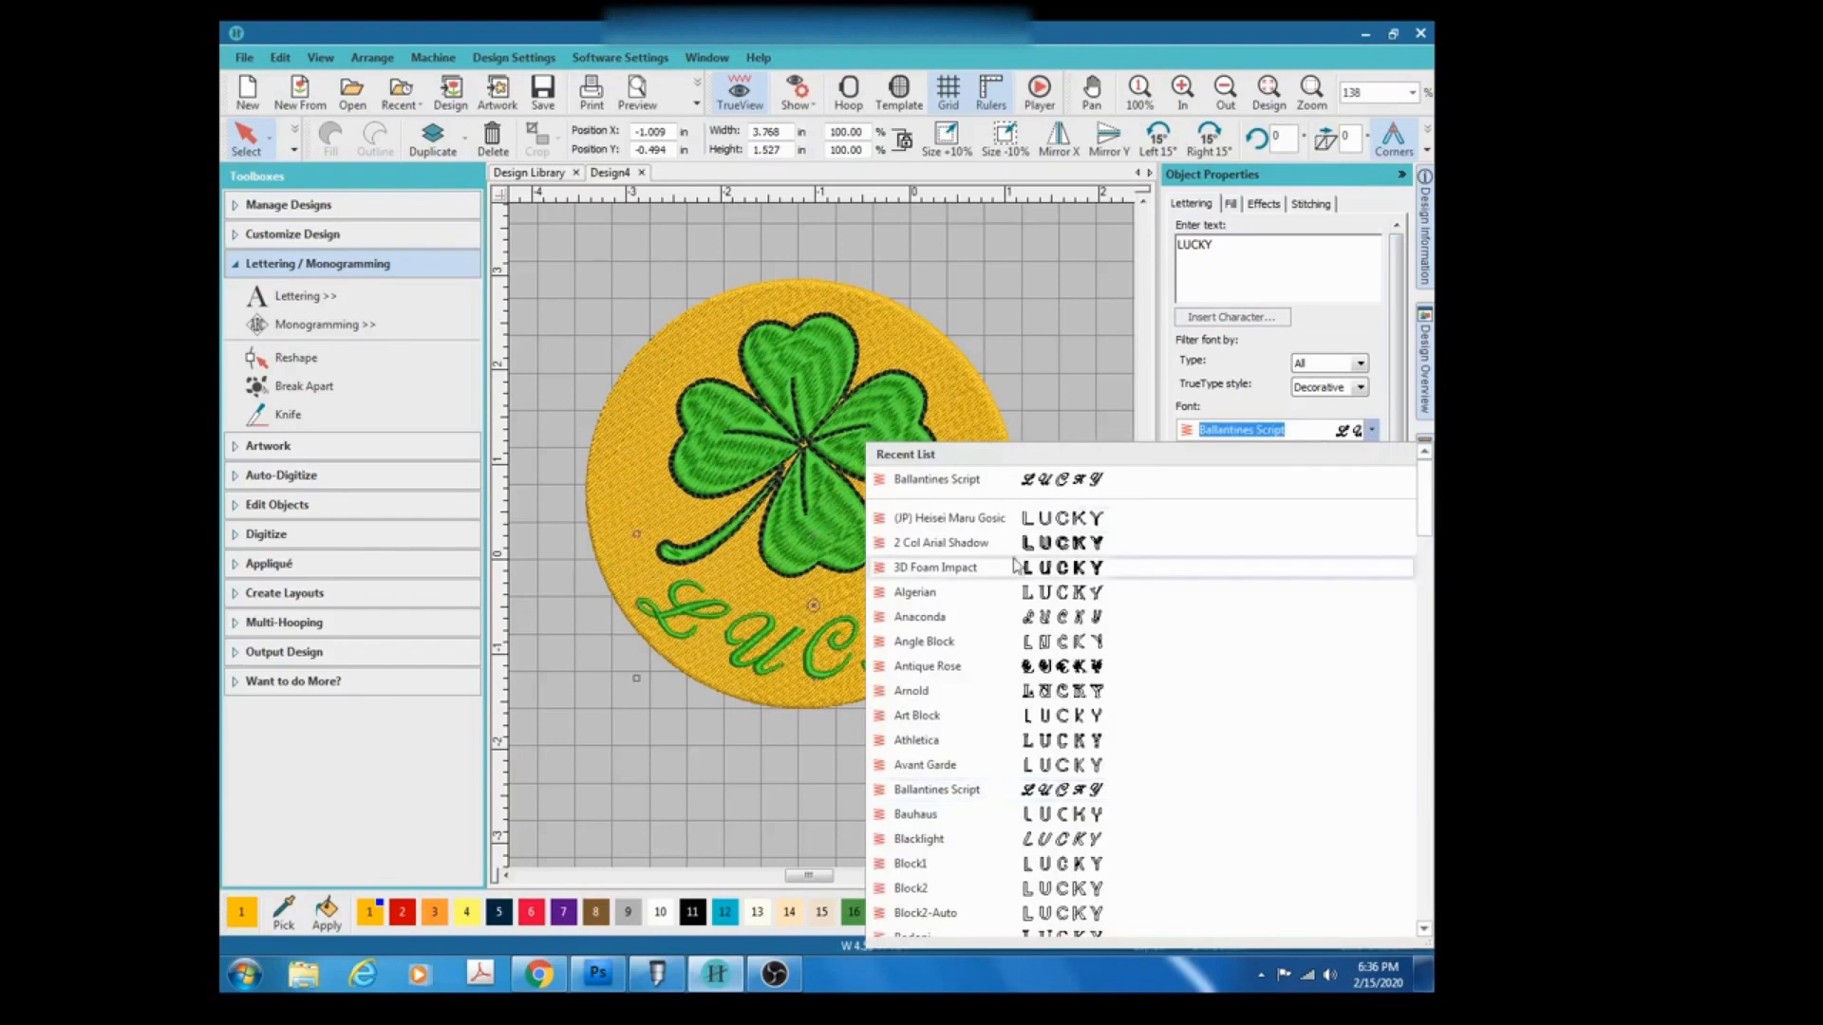
left_click(1098, 668)
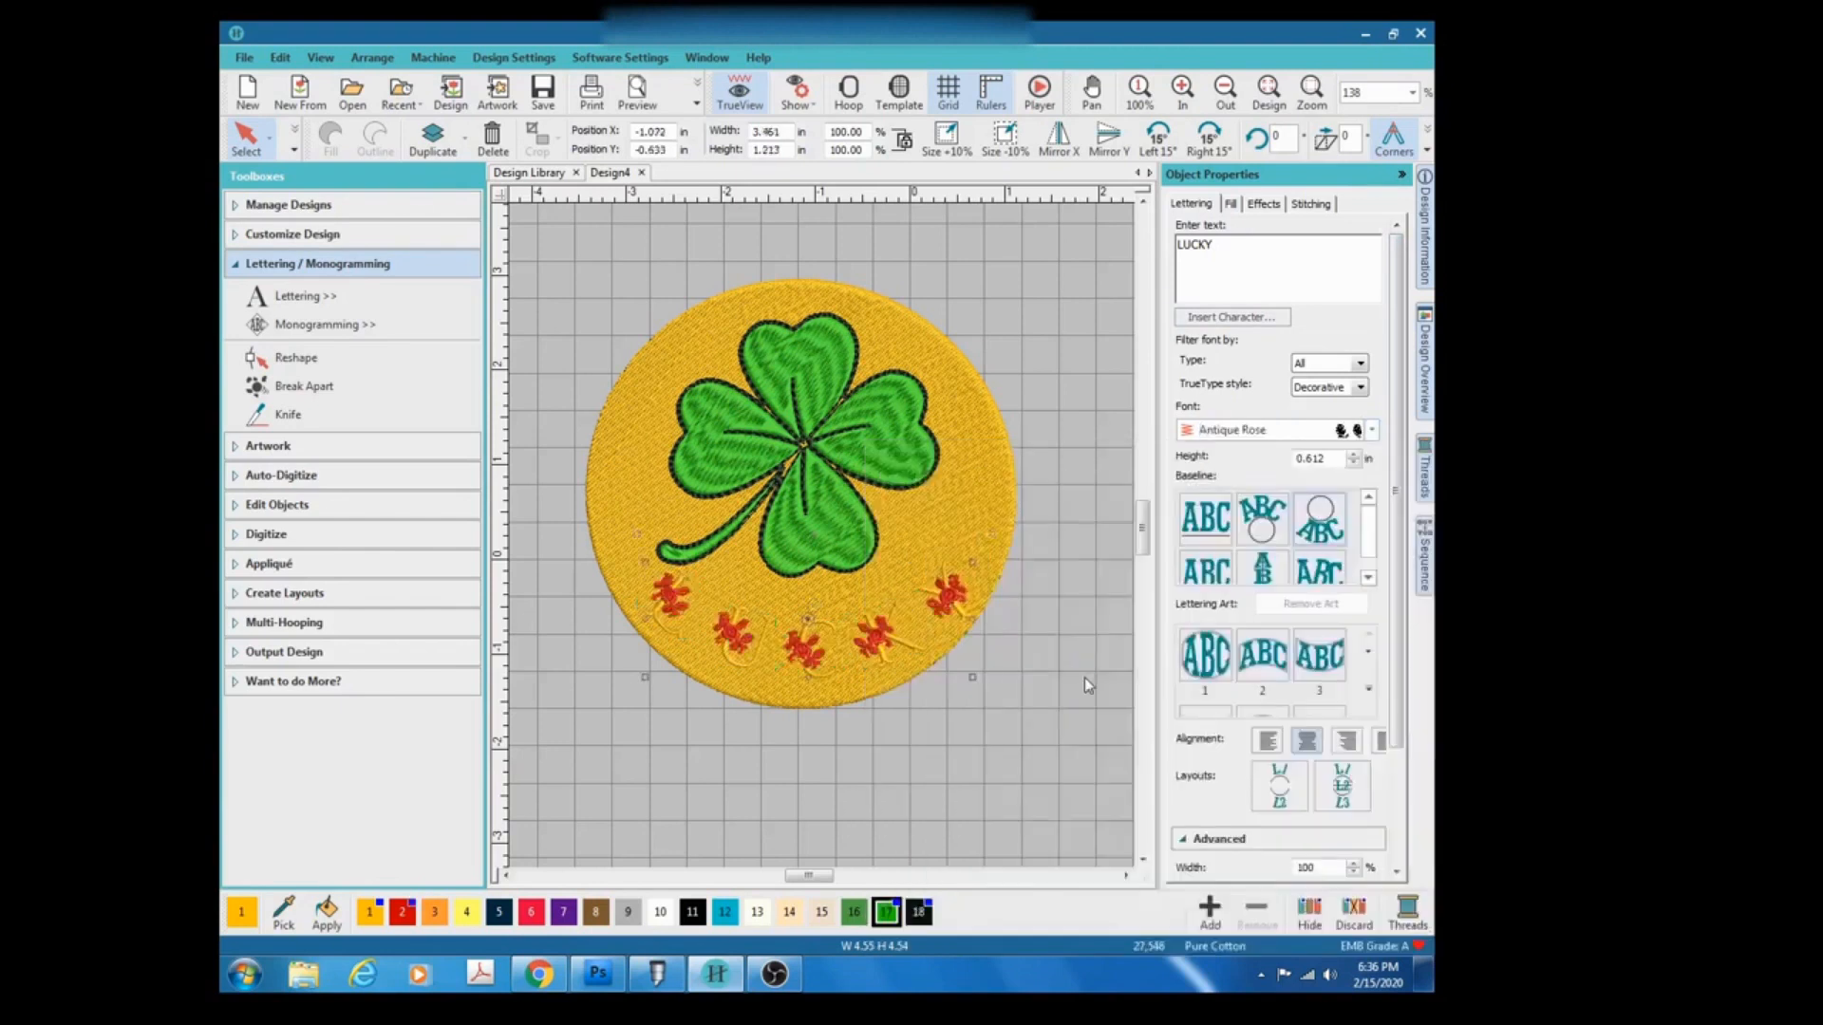
Change the LUCKY lettering's font to Carla.
left_click(1371, 430)
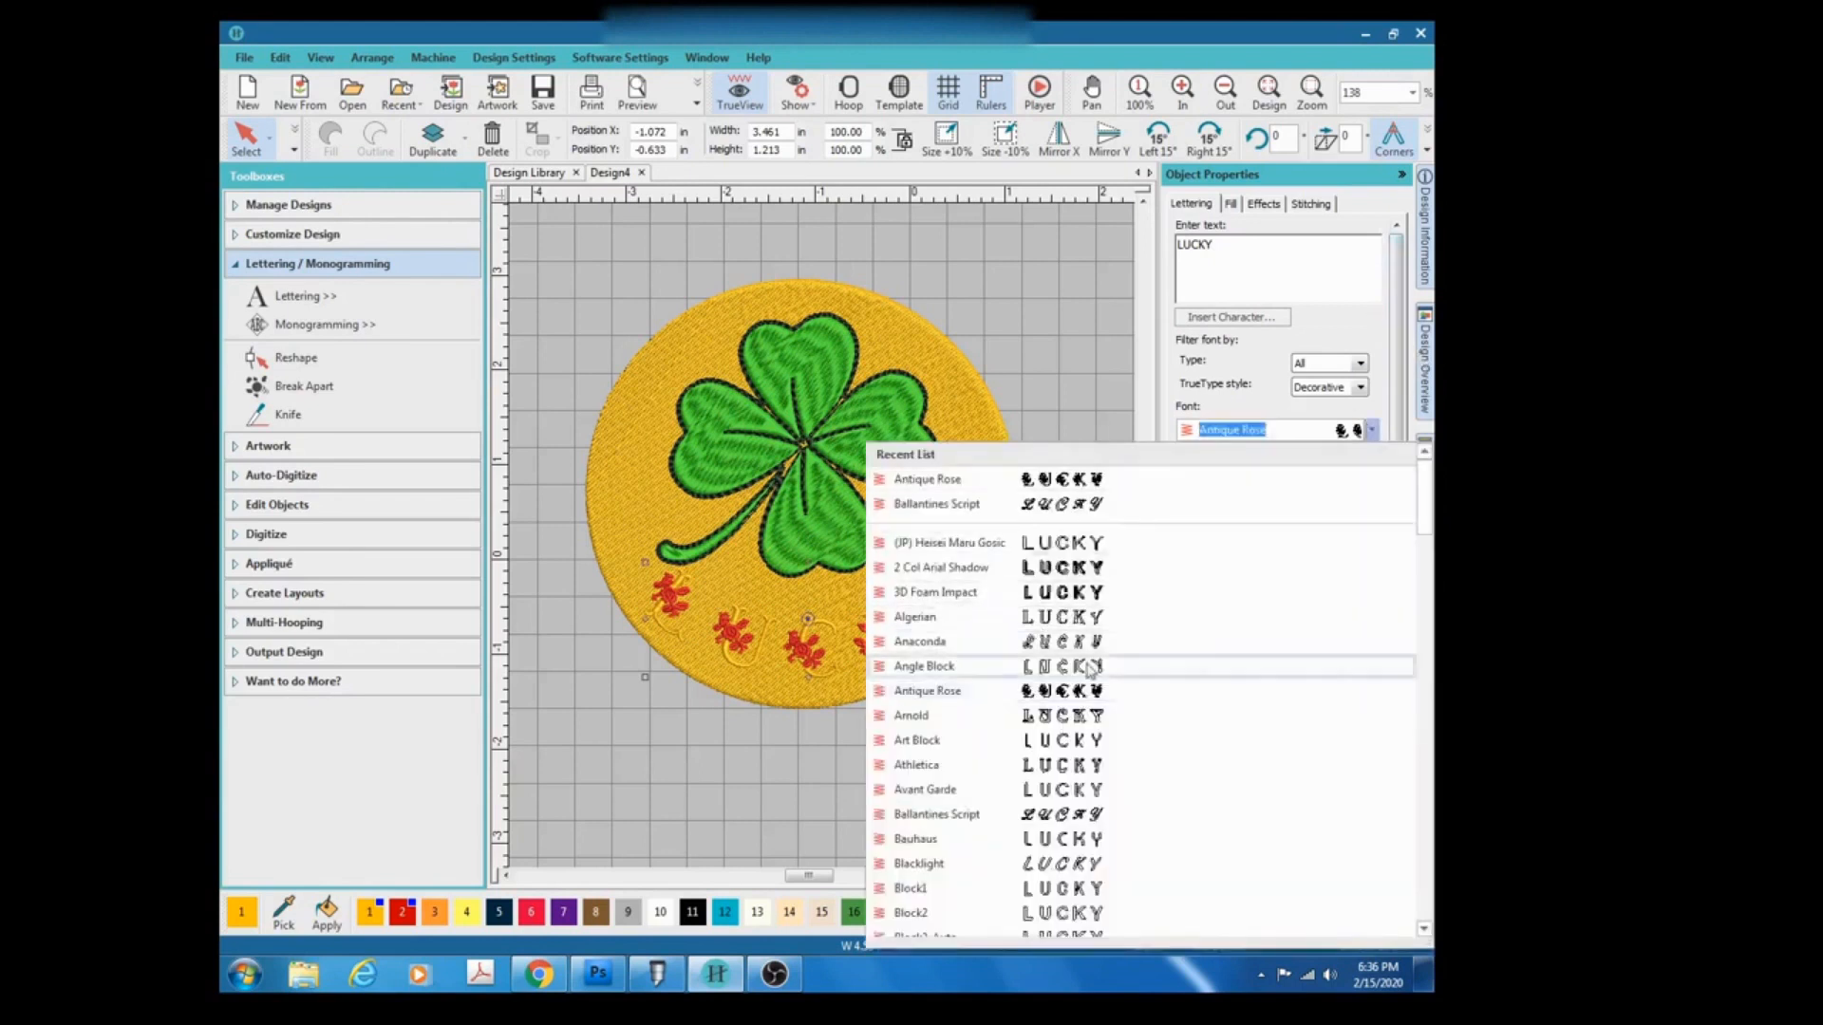
scroll(1054, 670, "down", 3)
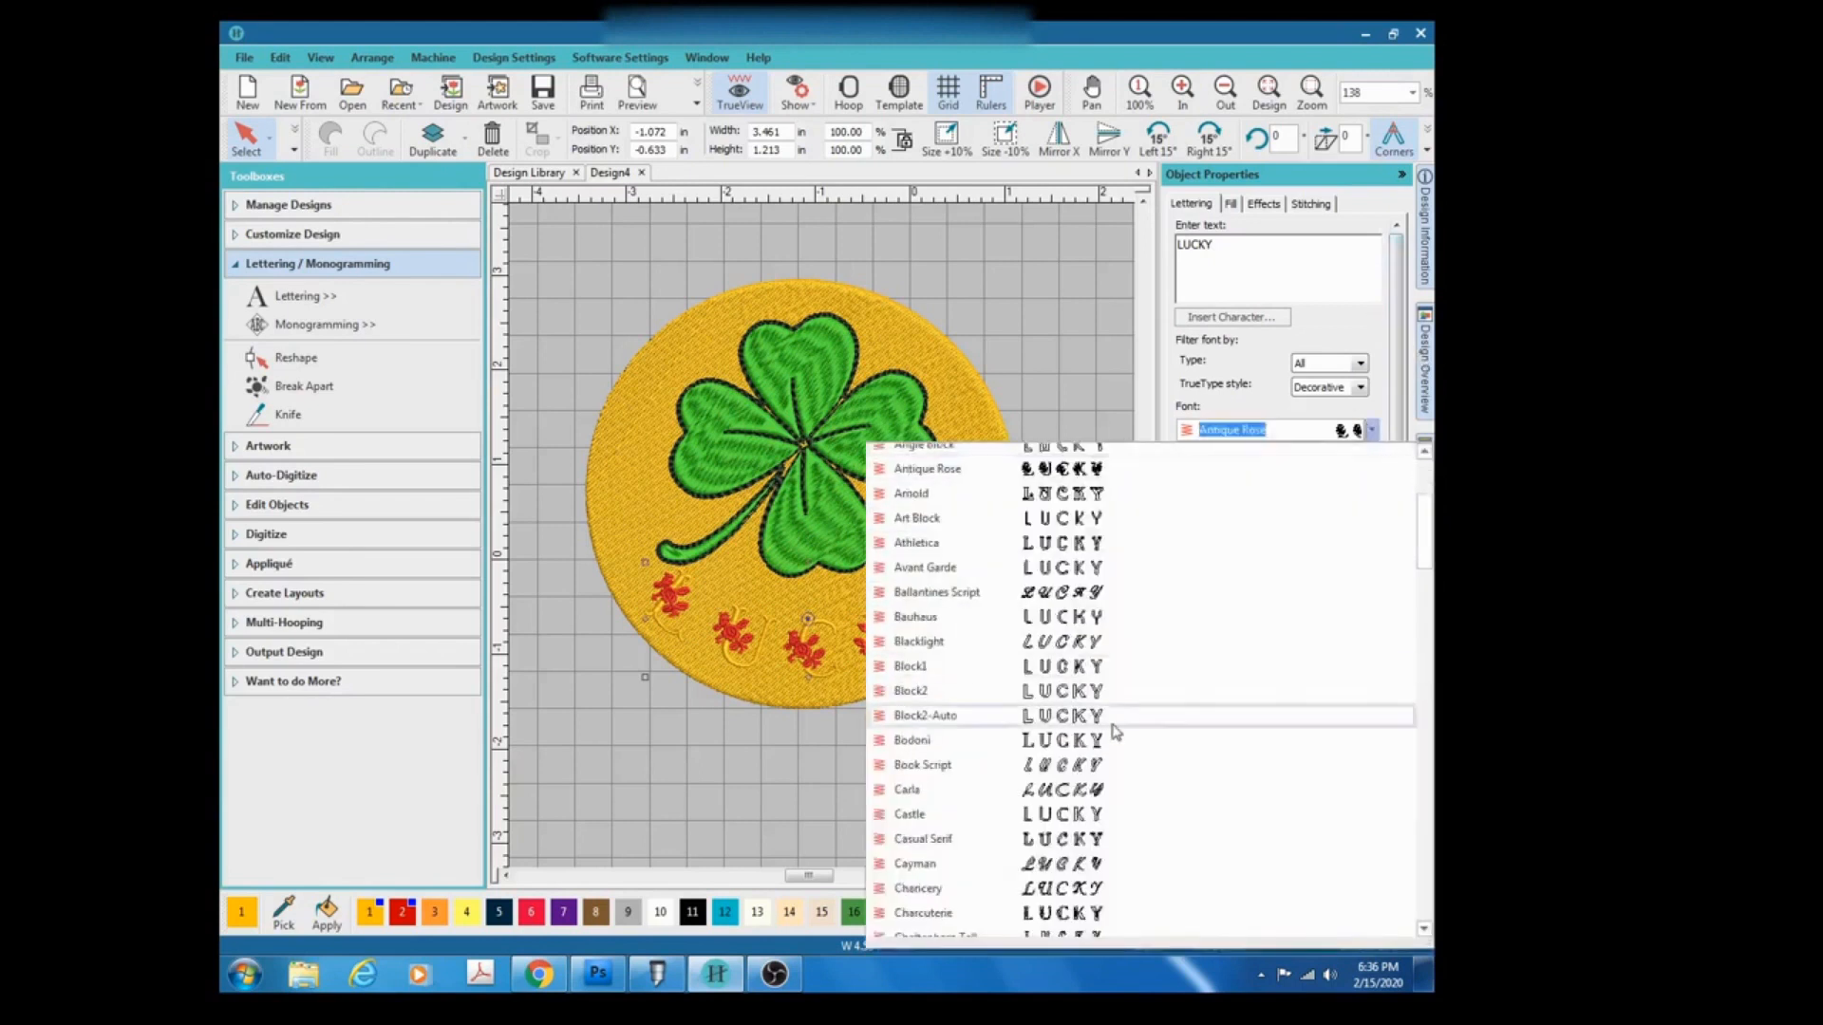
left_click(1112, 791)
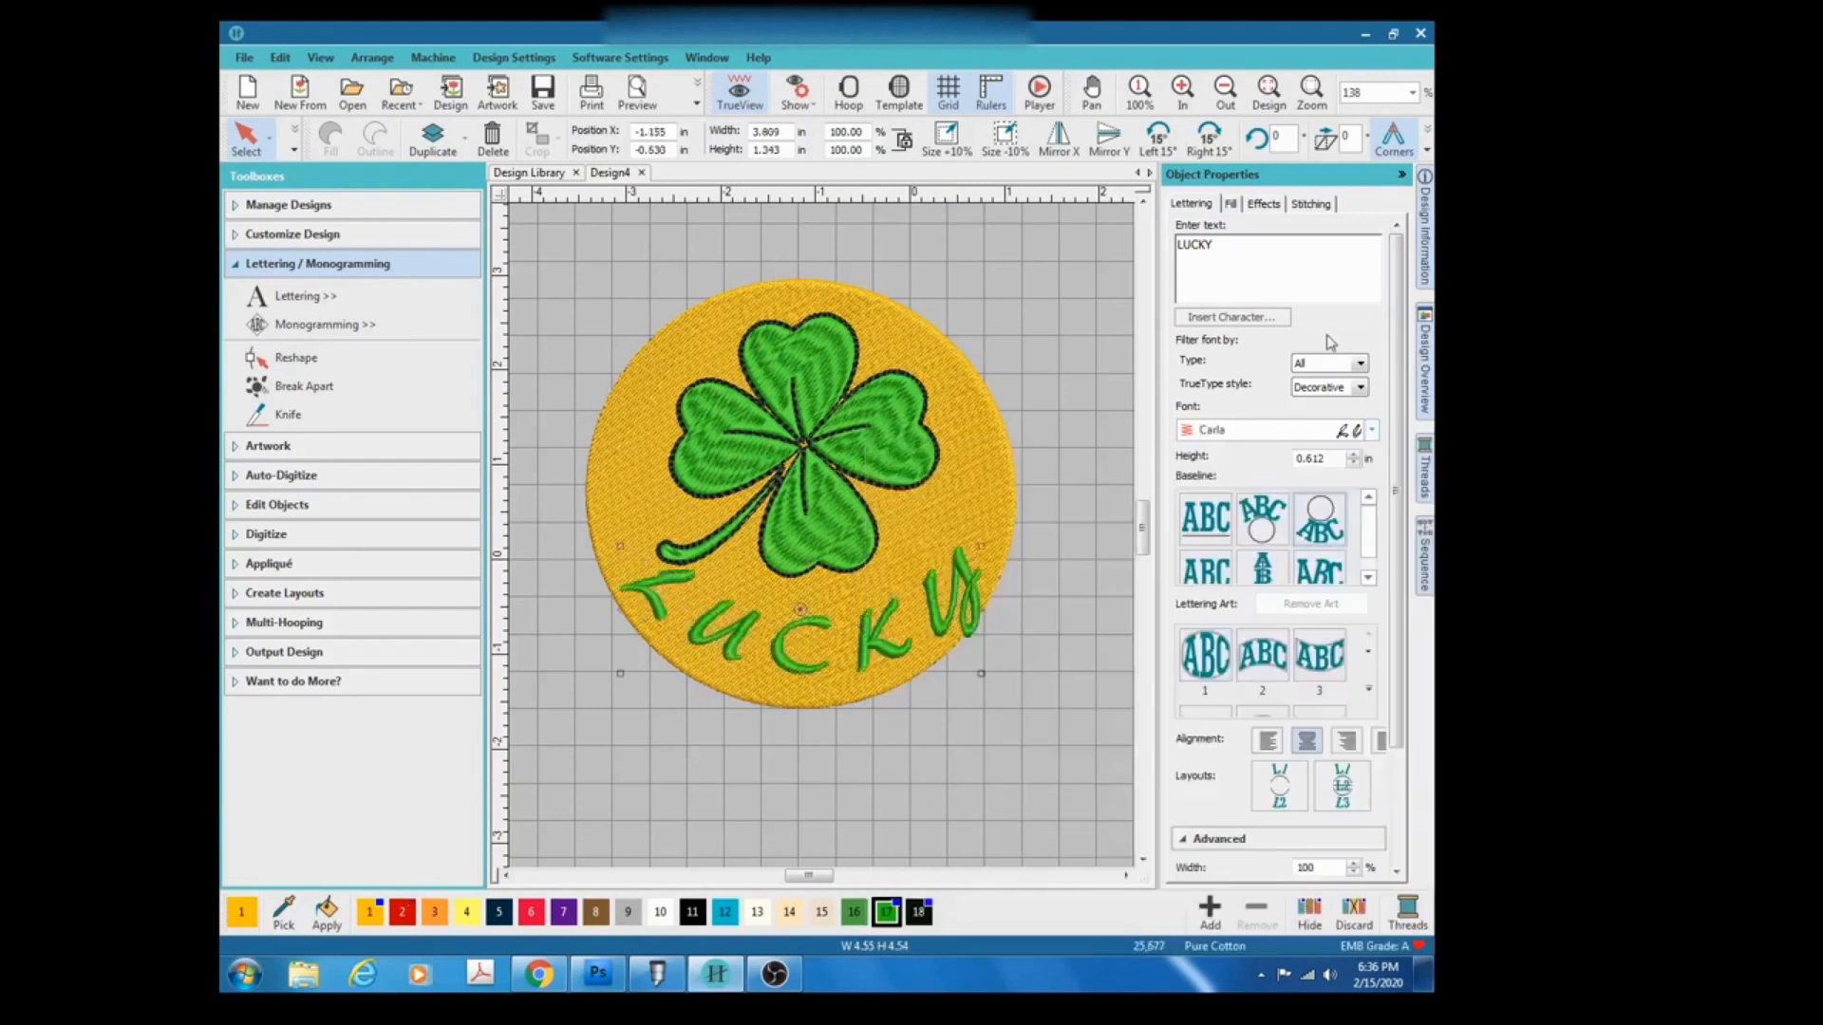
Change the LUCKY lettering's font to Chancery.
left_click(1371, 431)
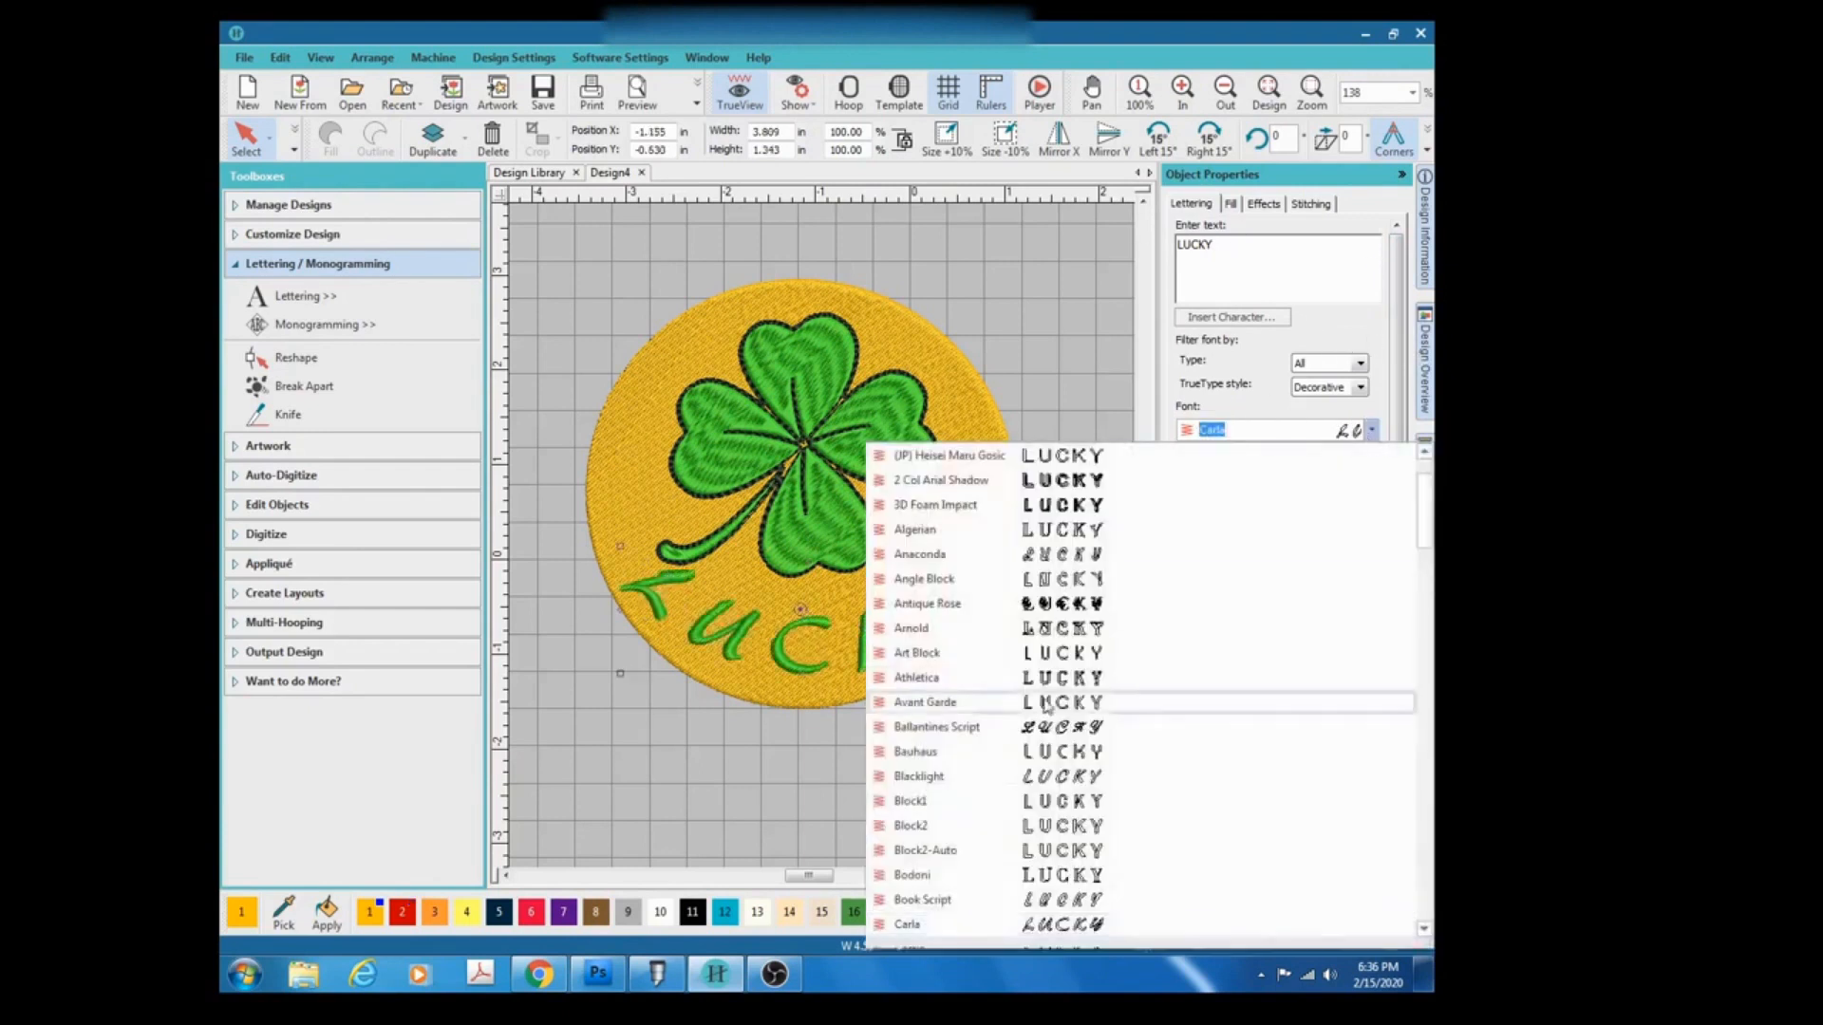
scroll(1104, 802, "down", 1)
scroll(1104, 803, "down", 2)
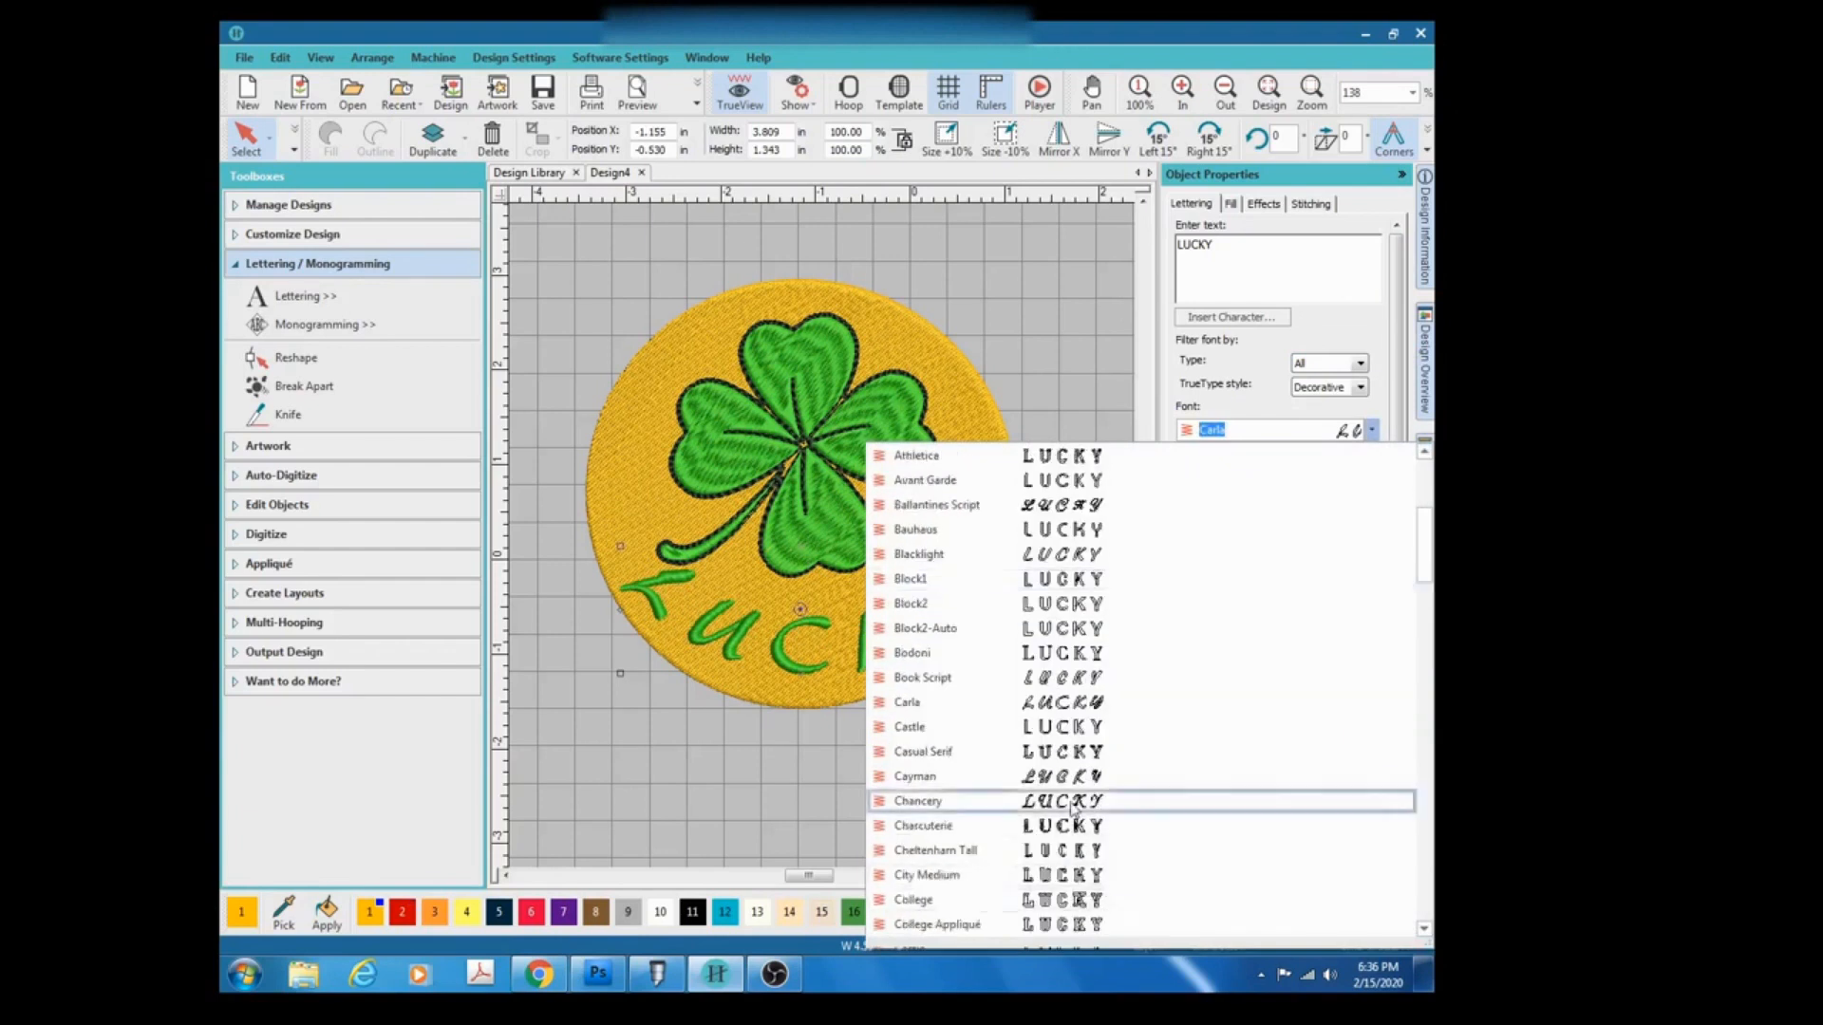
left_click(1069, 801)
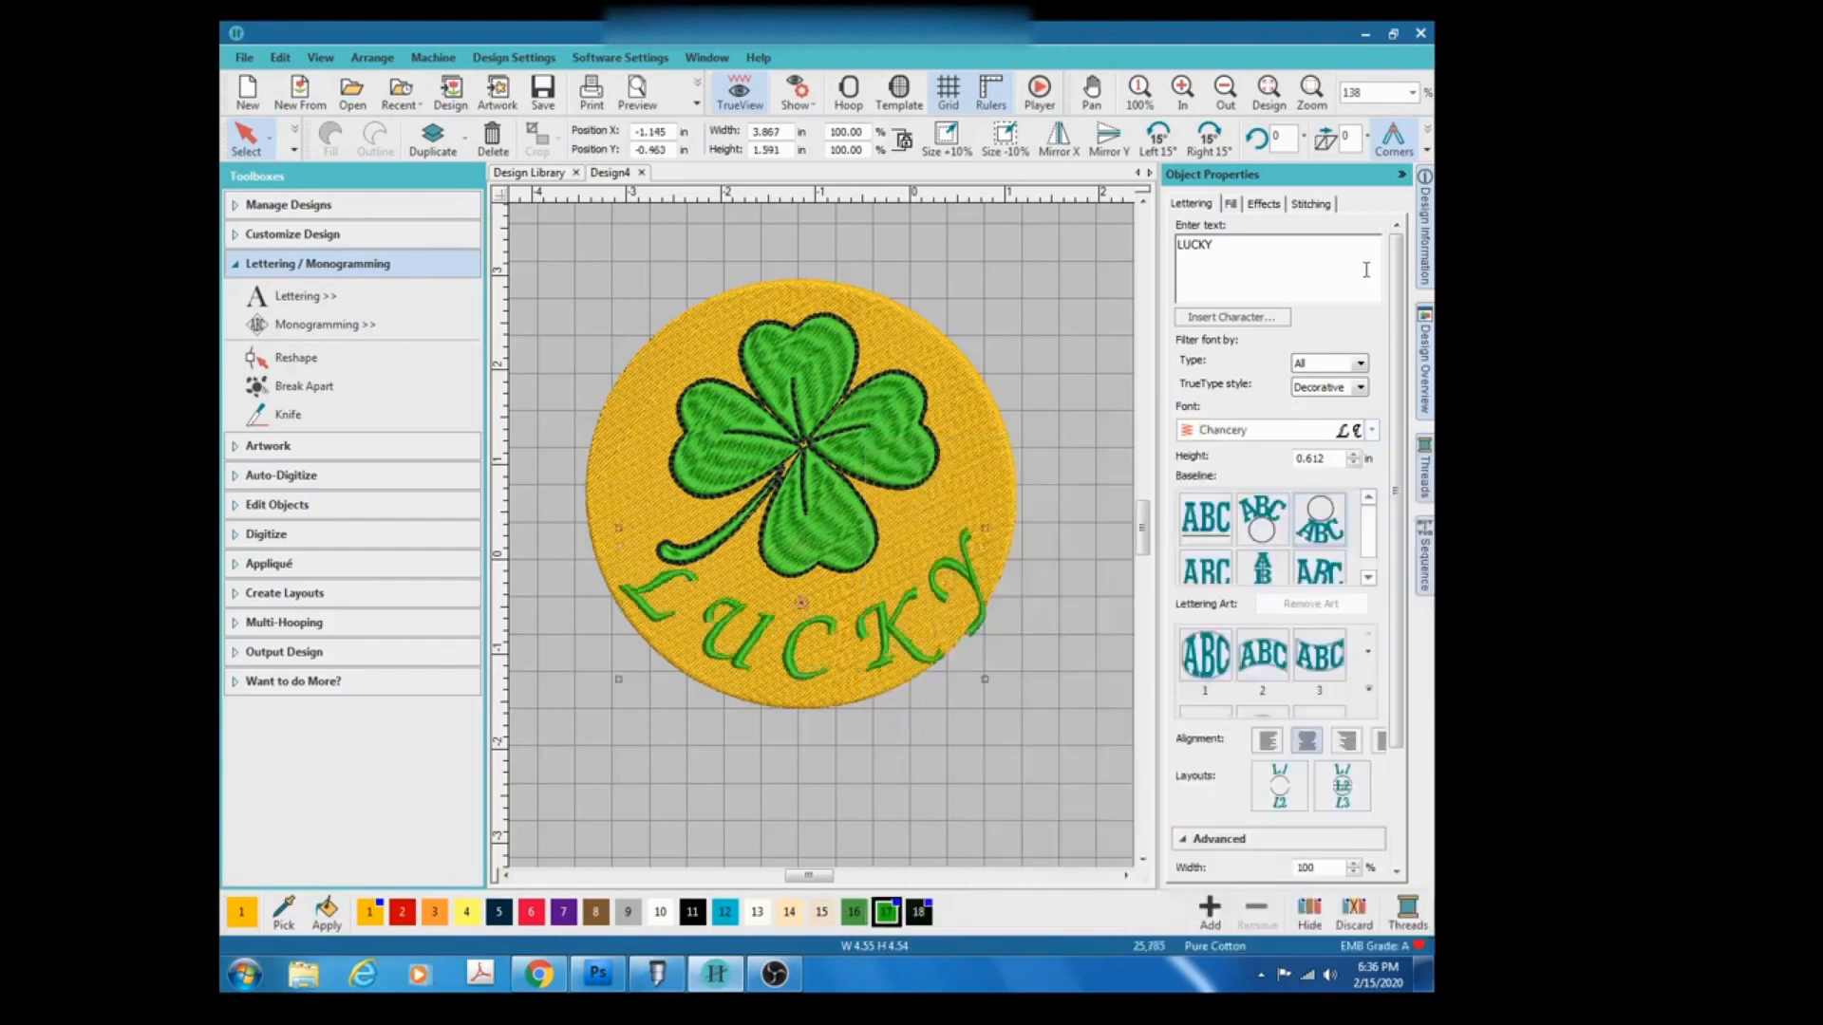
Change the LUCKY lettering's font to Curly.
left_click(1372, 431)
scroll(1028, 734, "down", 3)
scroll(1028, 734, "down", 2)
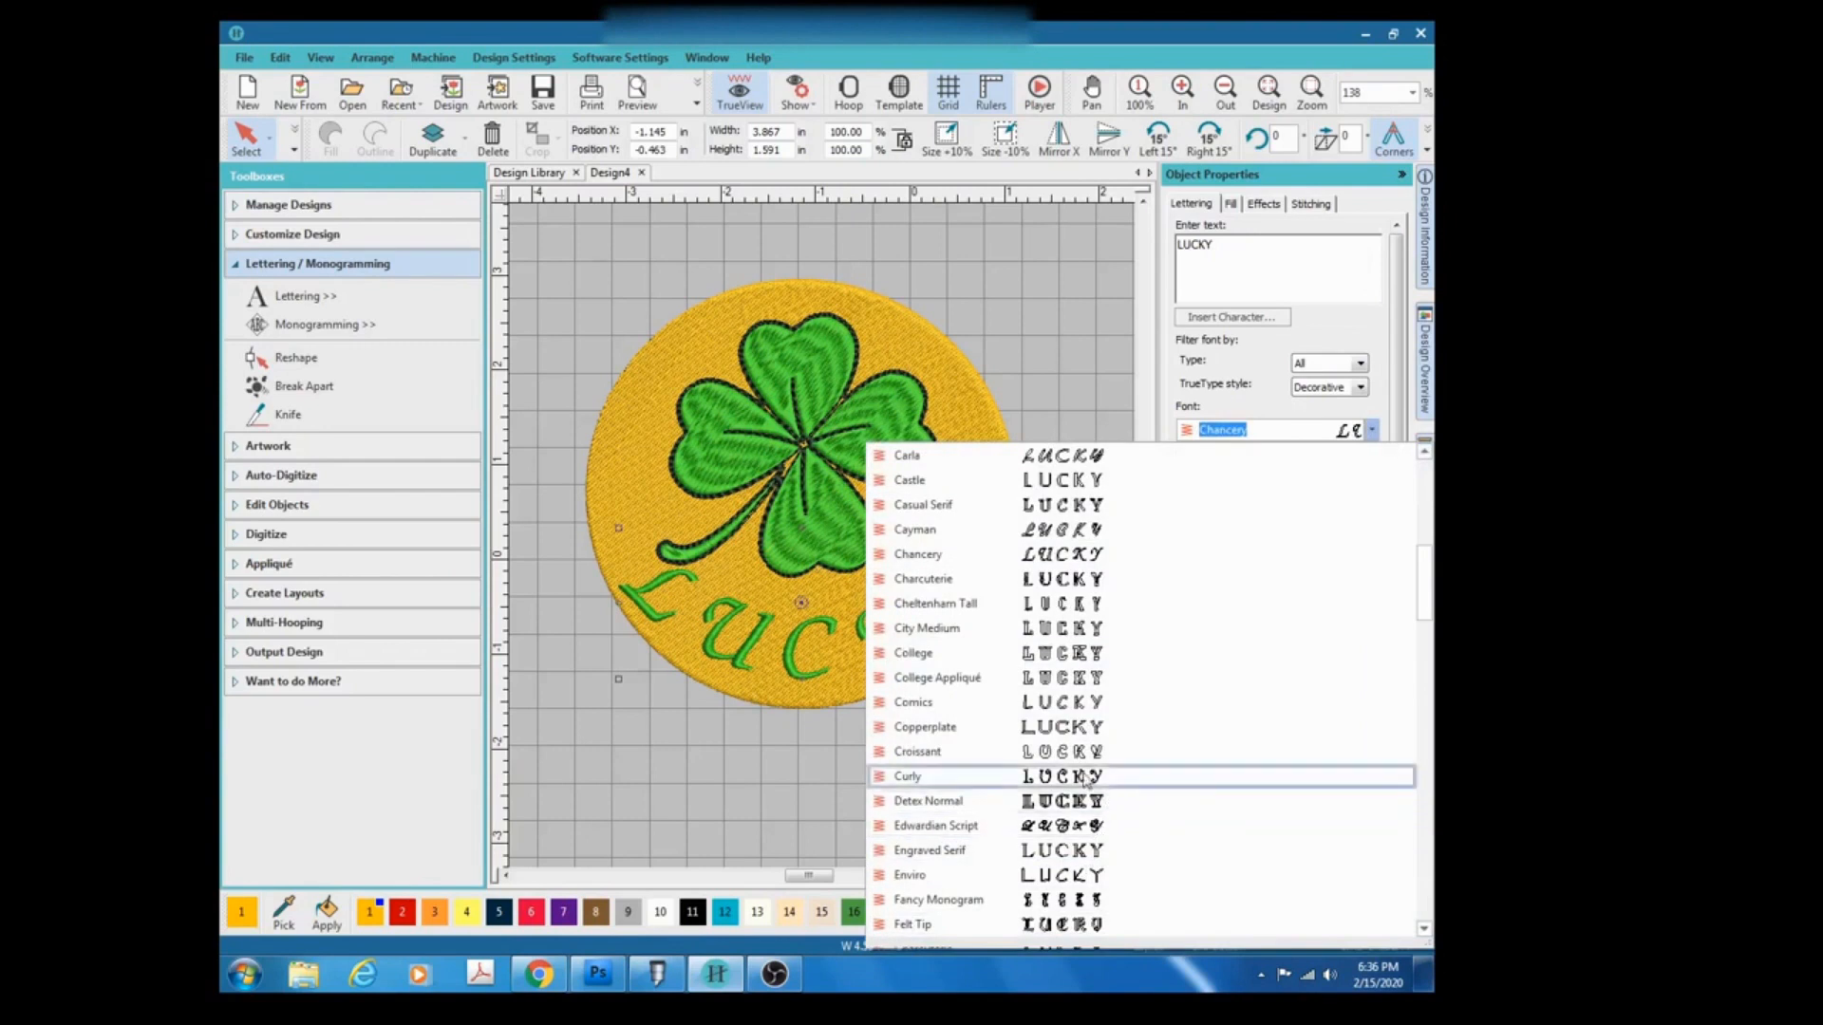
left_click(1104, 776)
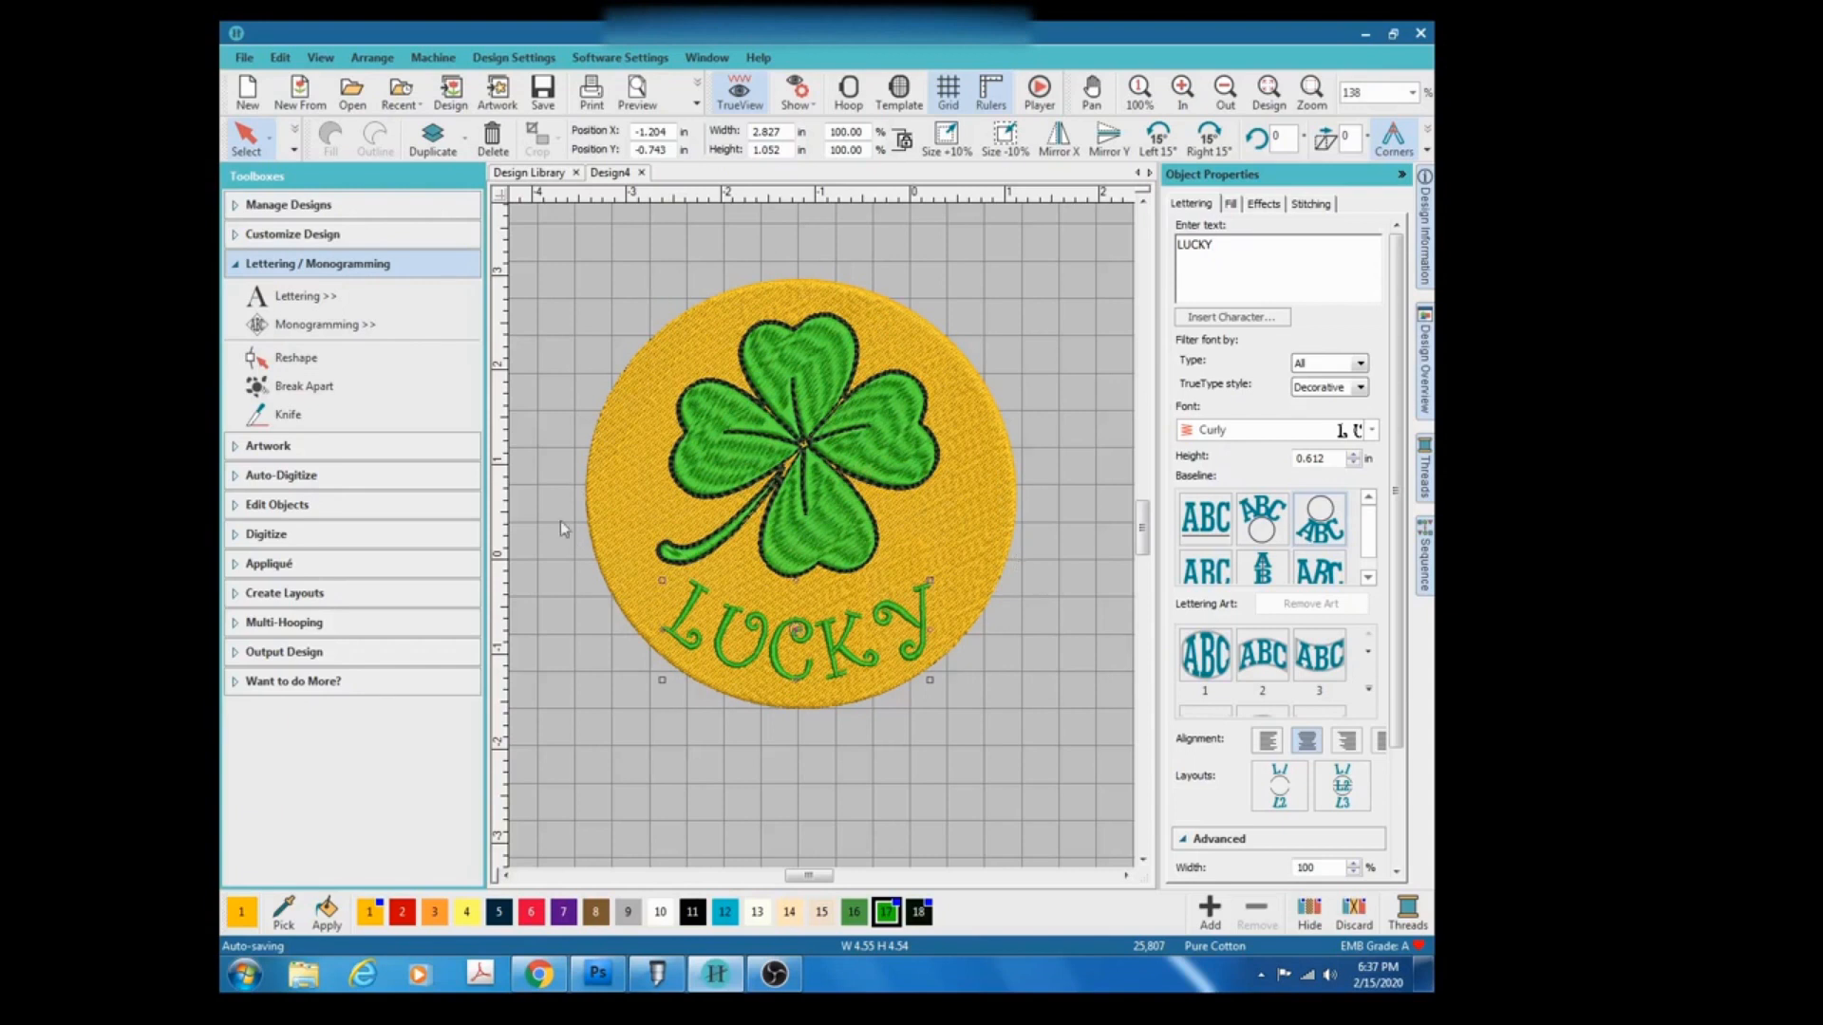
Select the gold circle and create a Satin object outline plus an offset outline around it with Create Outlines and Offsets.
left_click(706, 338)
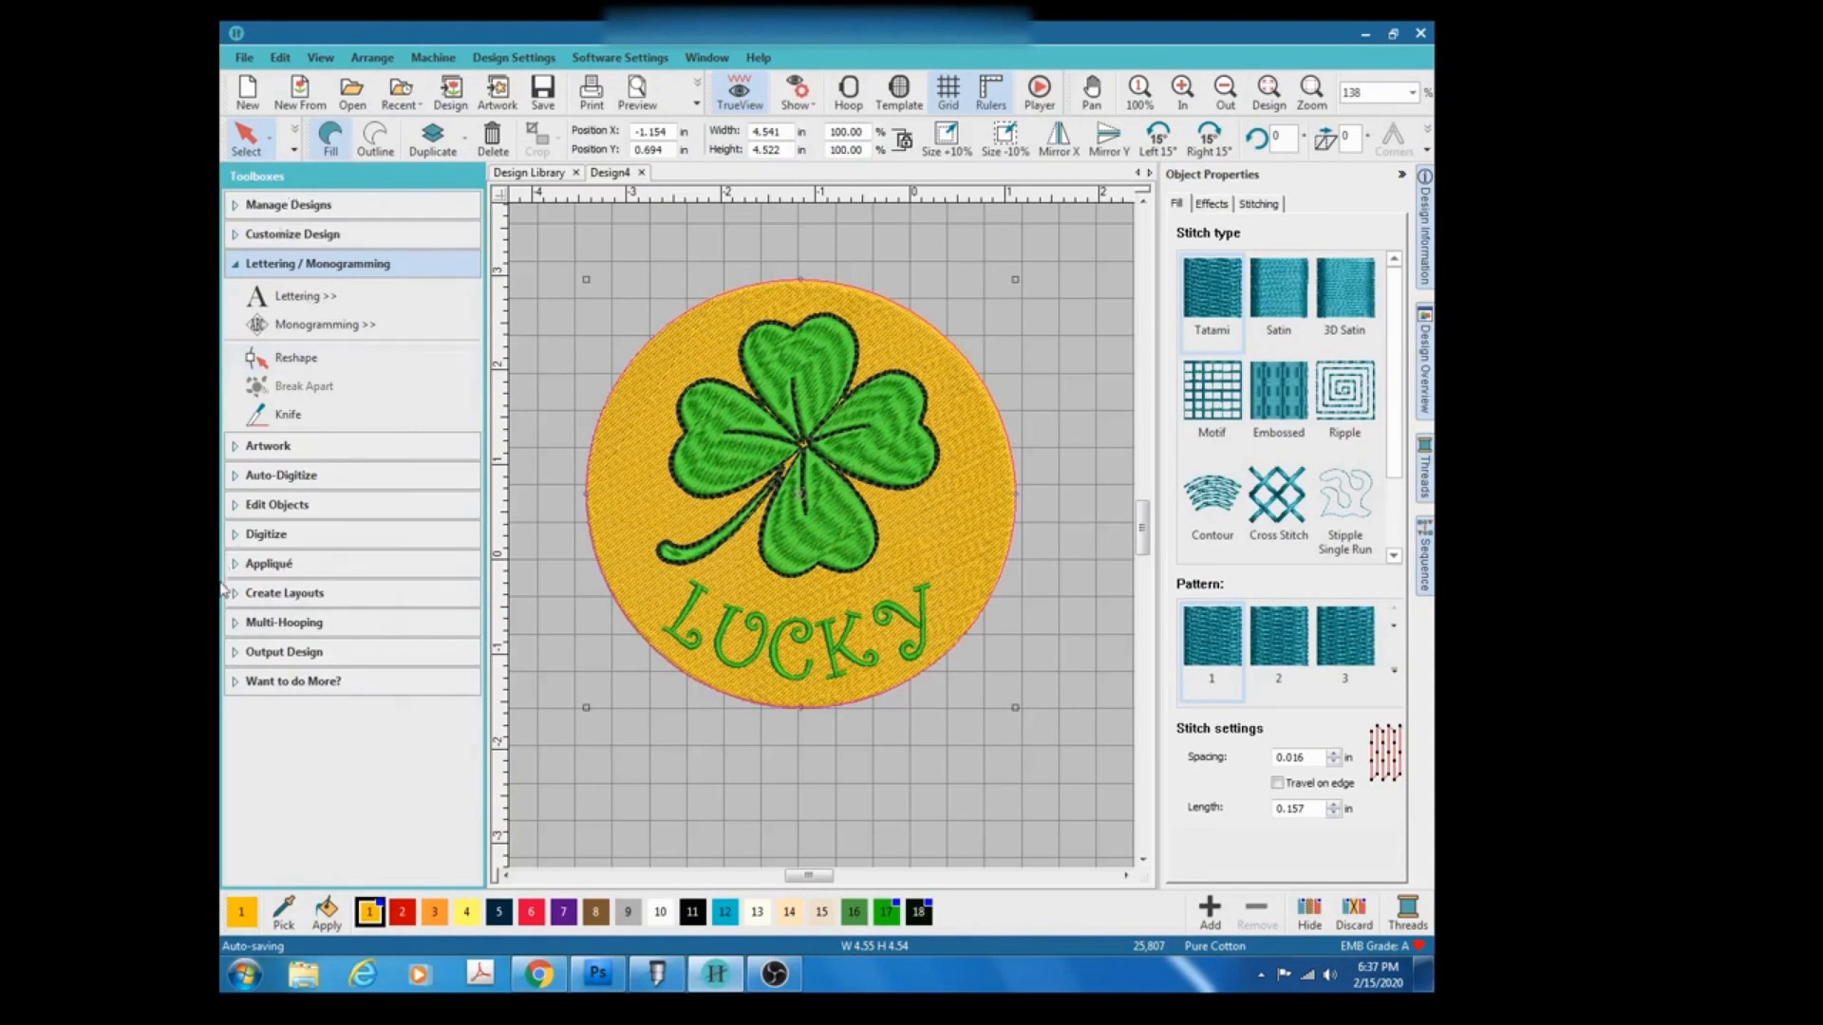
left_click(261, 594)
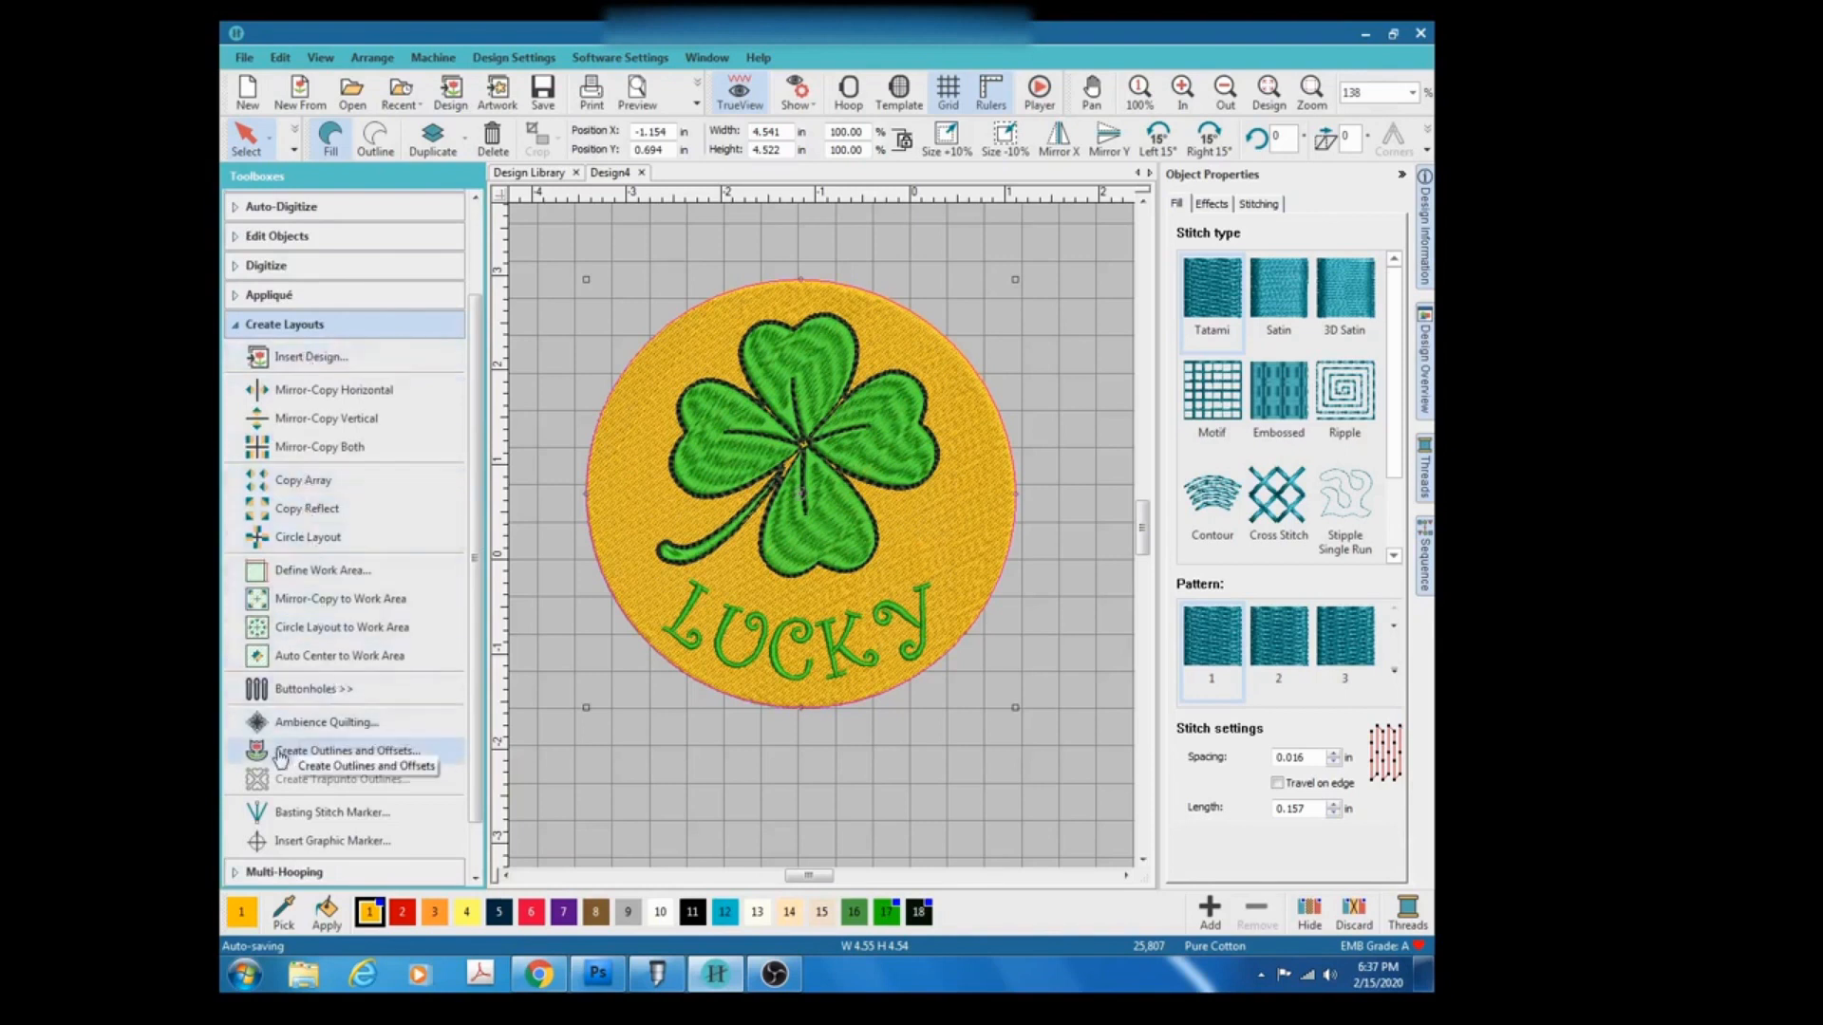
left_click(349, 757)
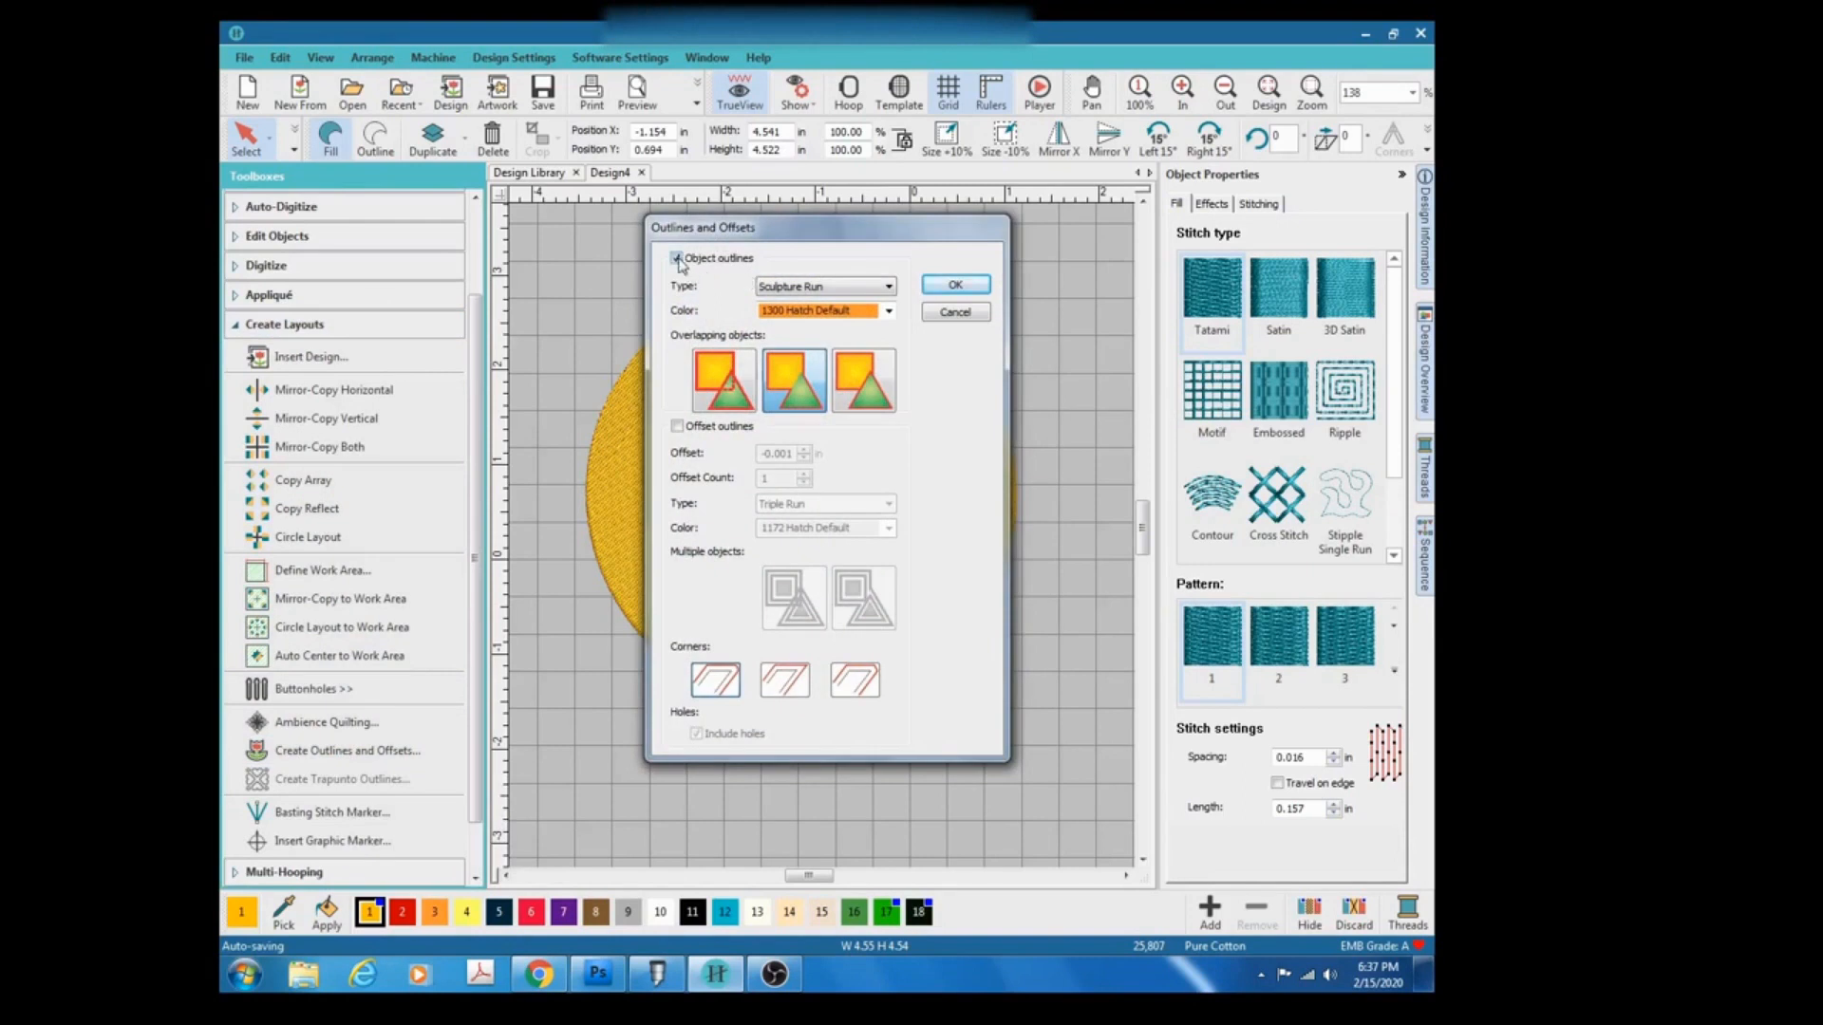
left_click(875, 295)
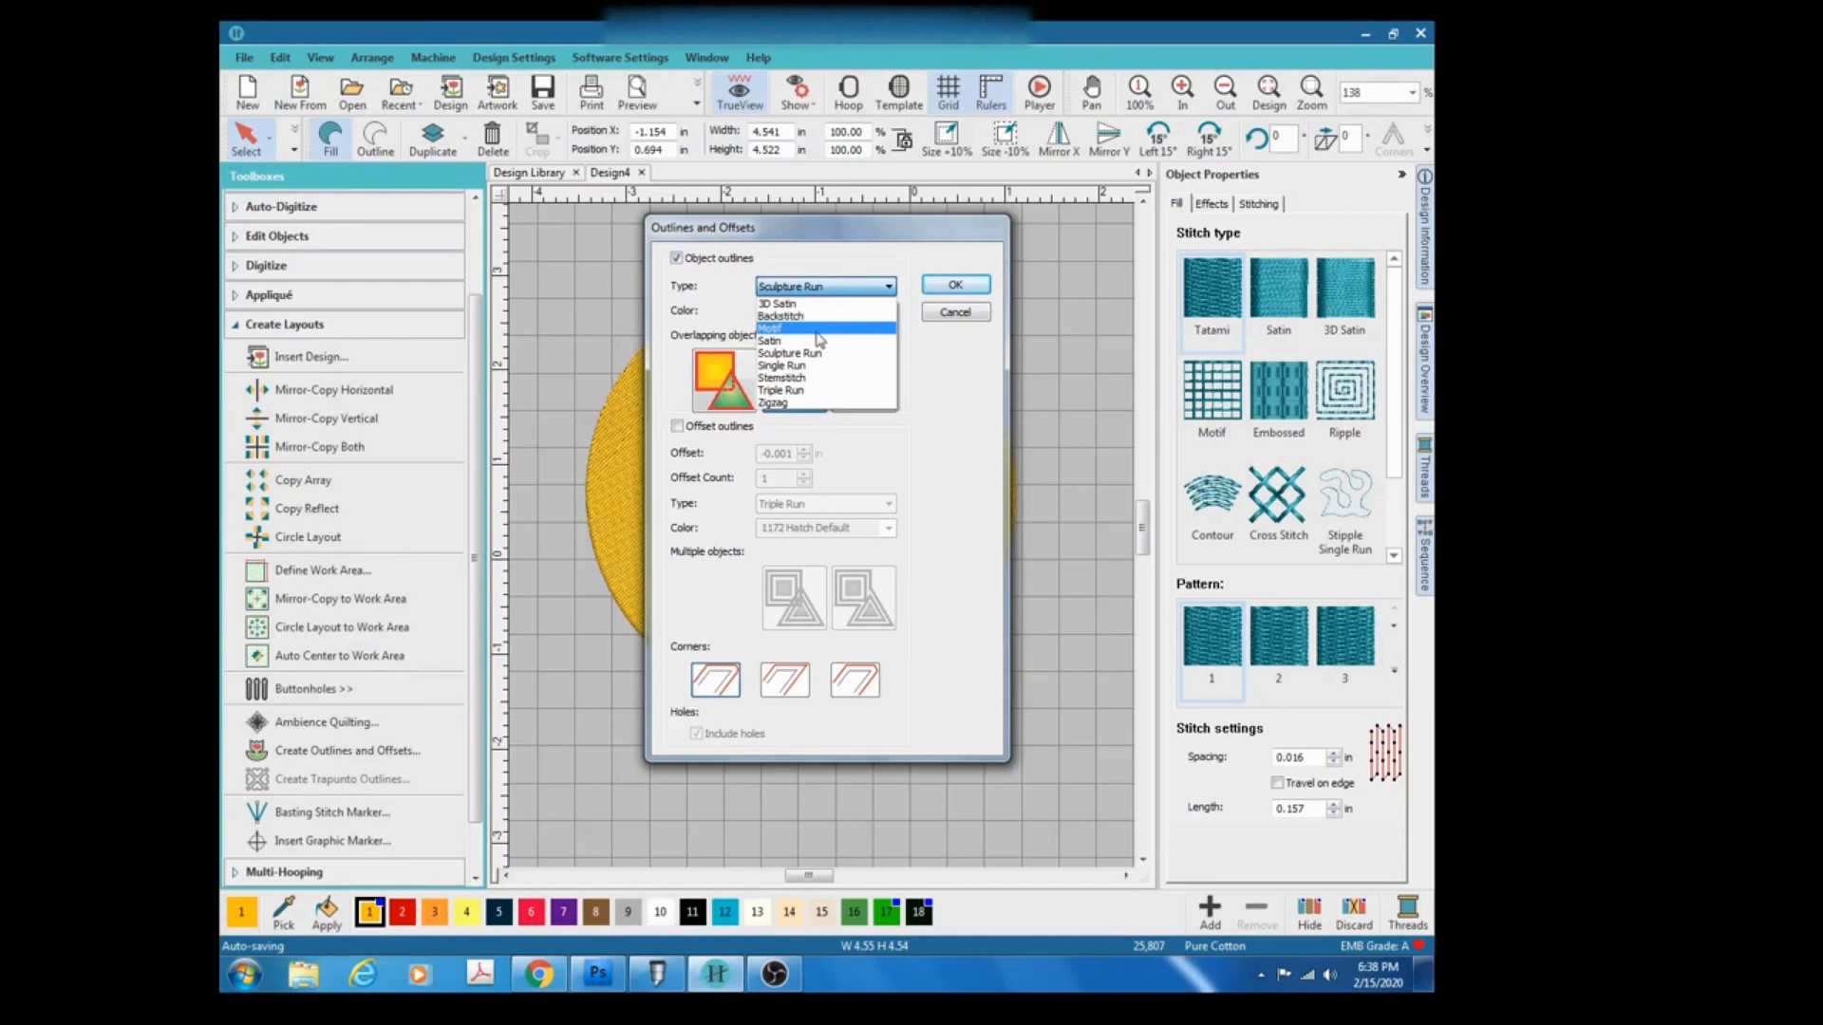
left_click(813, 340)
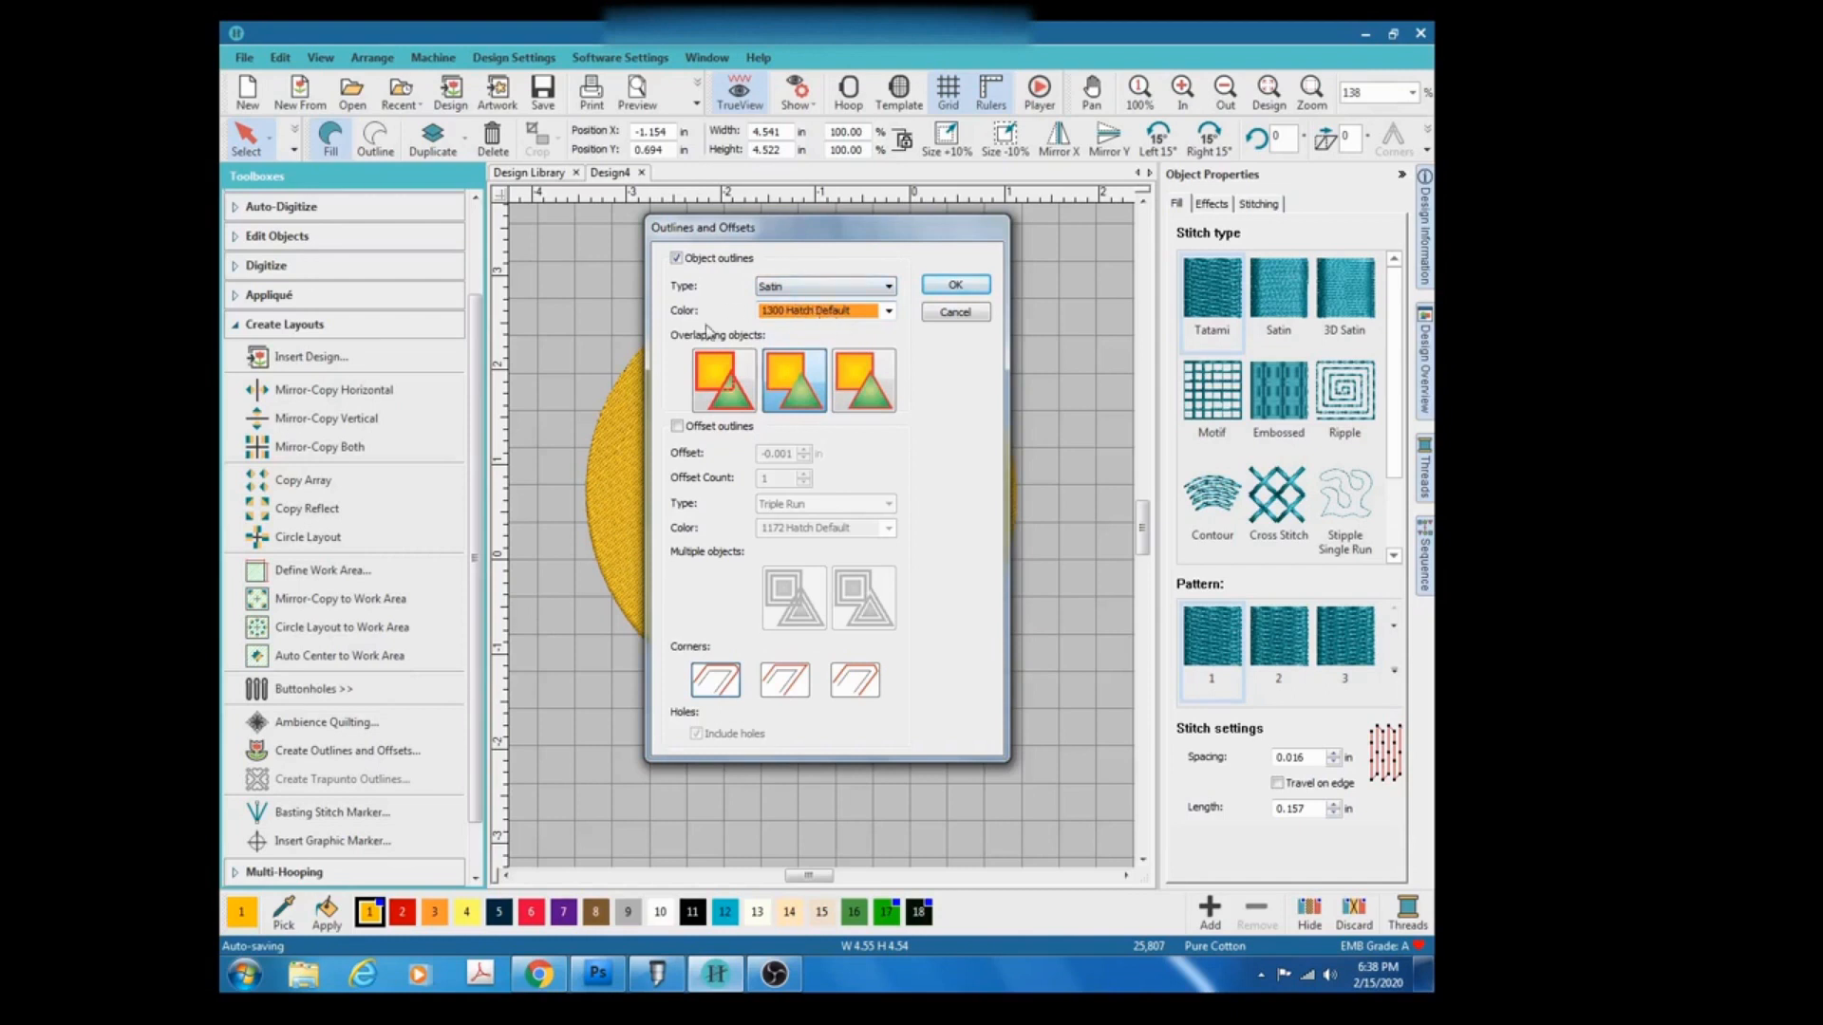
left_click(698, 432)
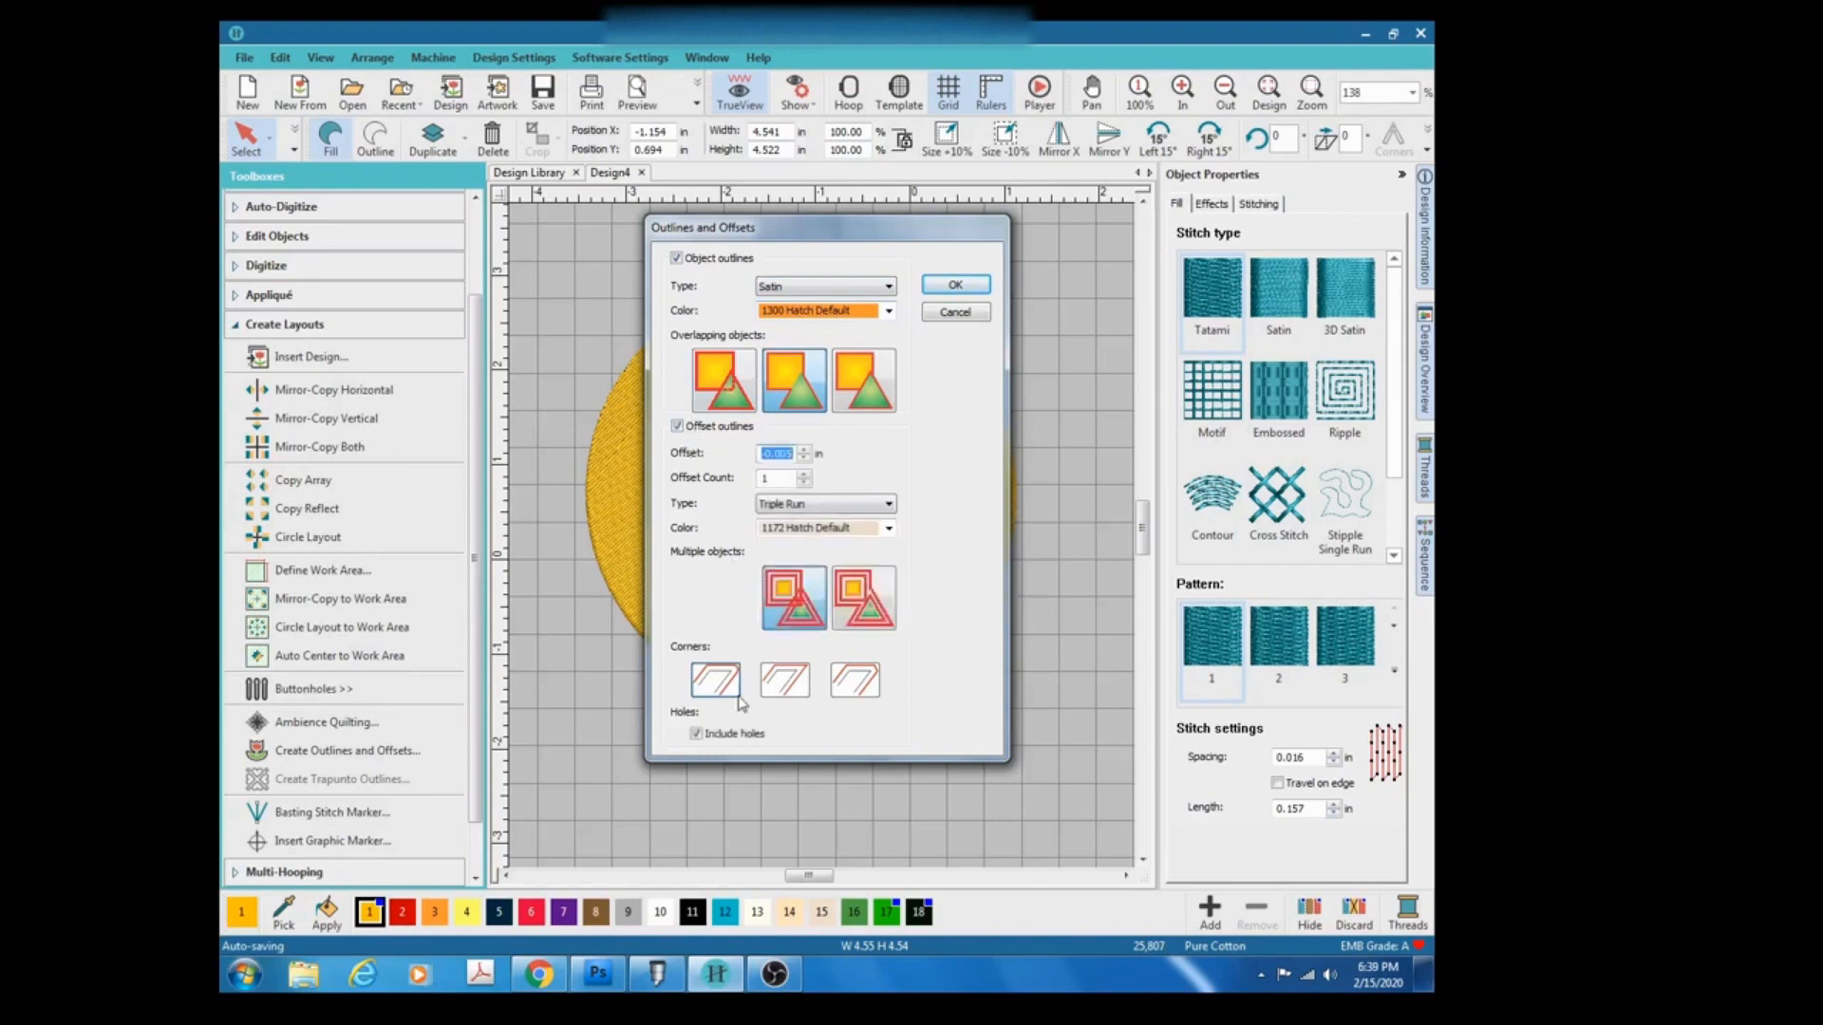
left_click(718, 683)
left_click(696, 734)
left_click(954, 285)
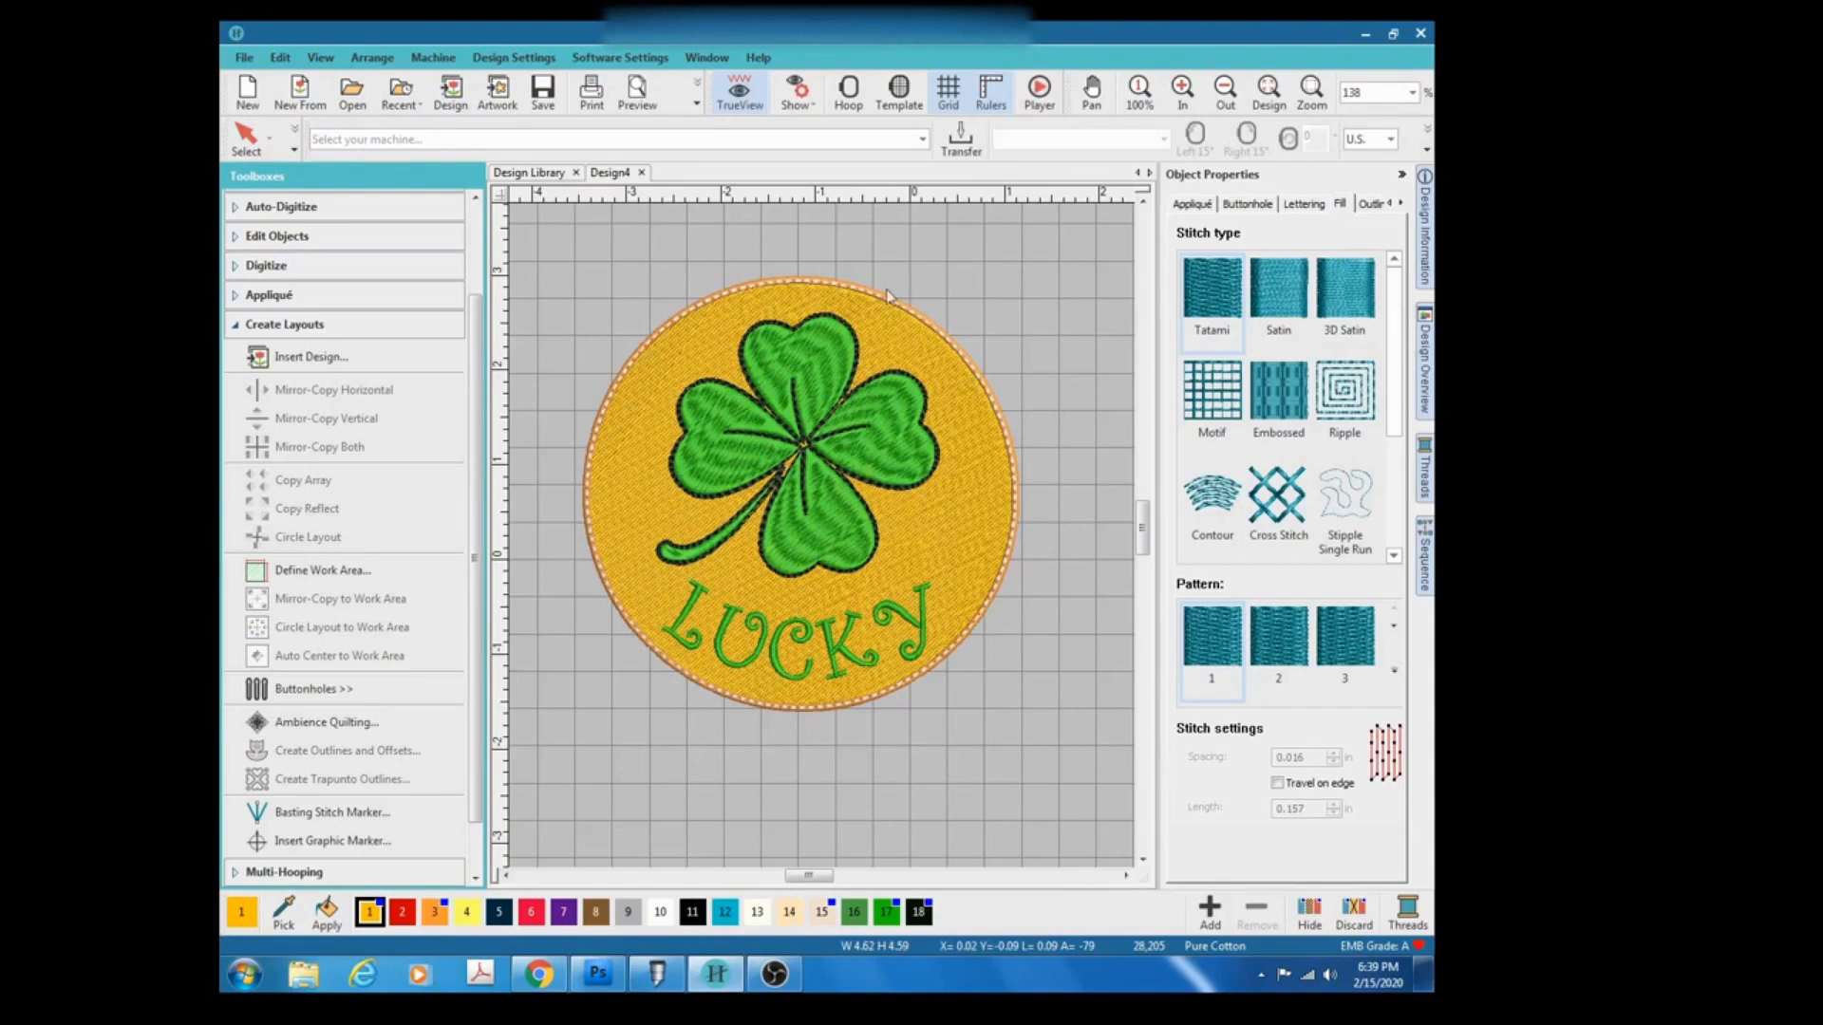
Select the outer outline and review the design information, sequence and thread colour panels.
left_click(245, 138)
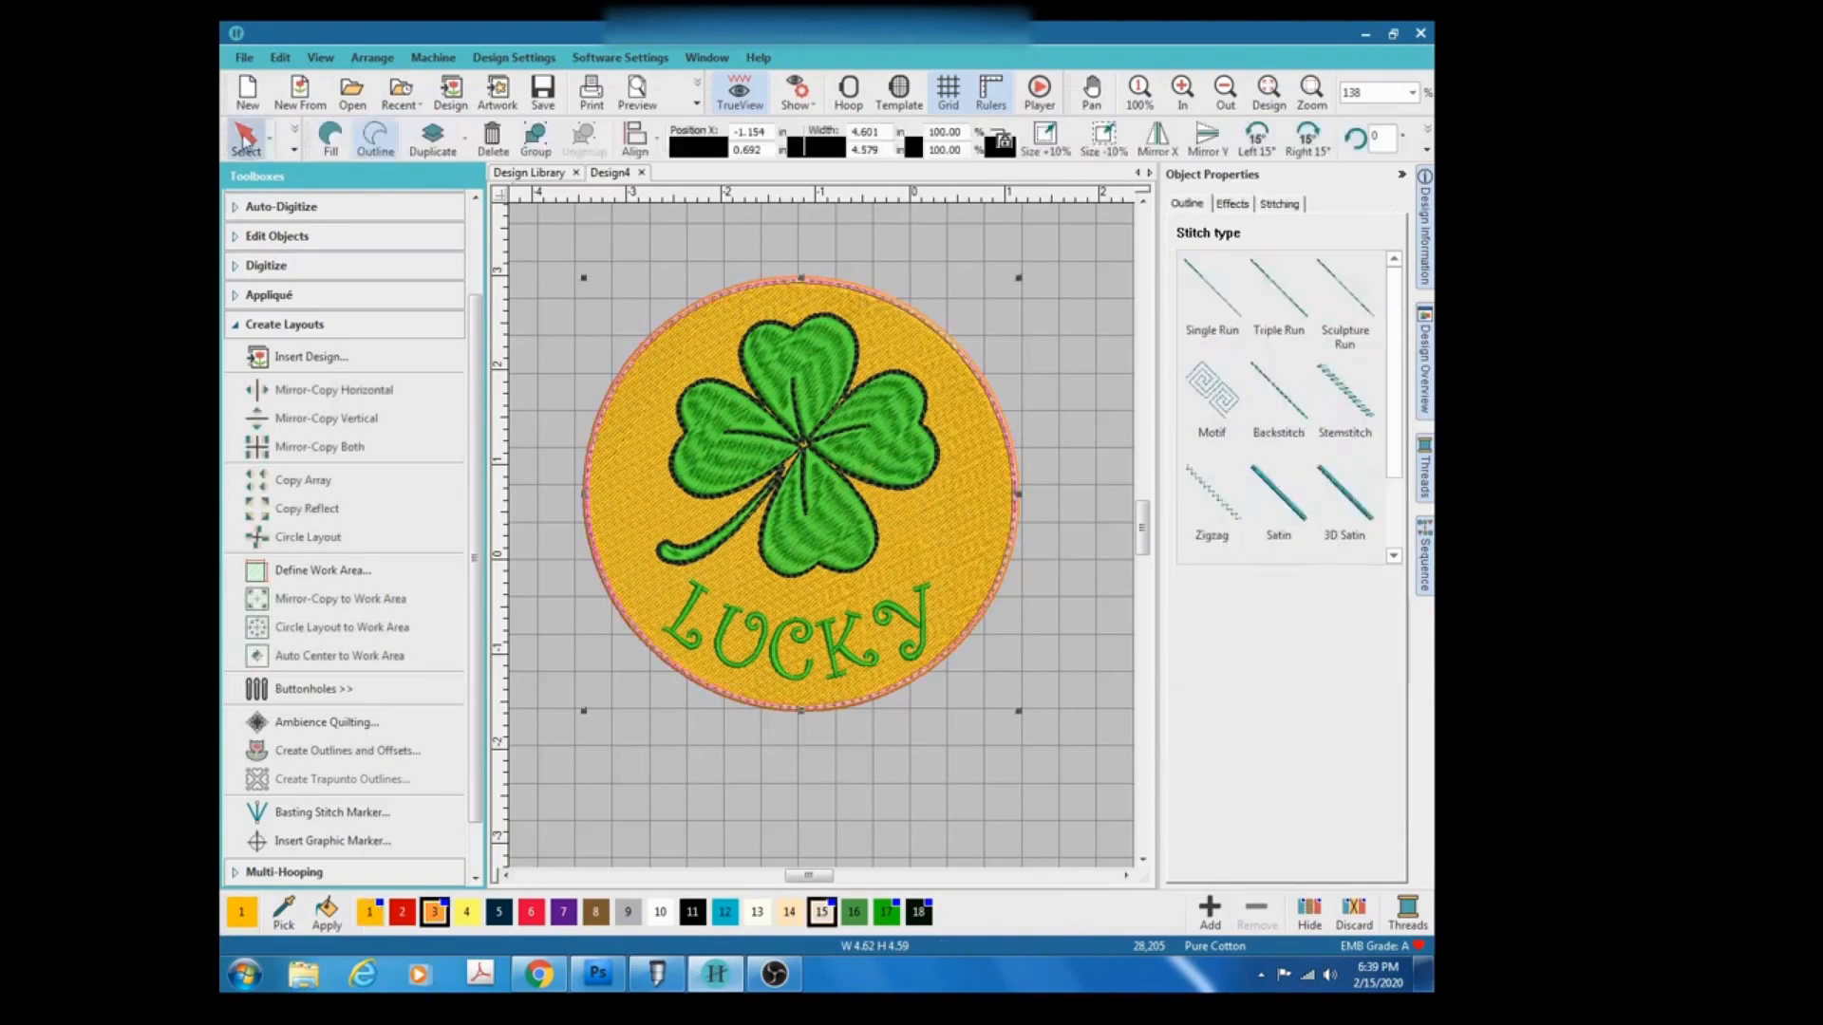
left_click(537, 248)
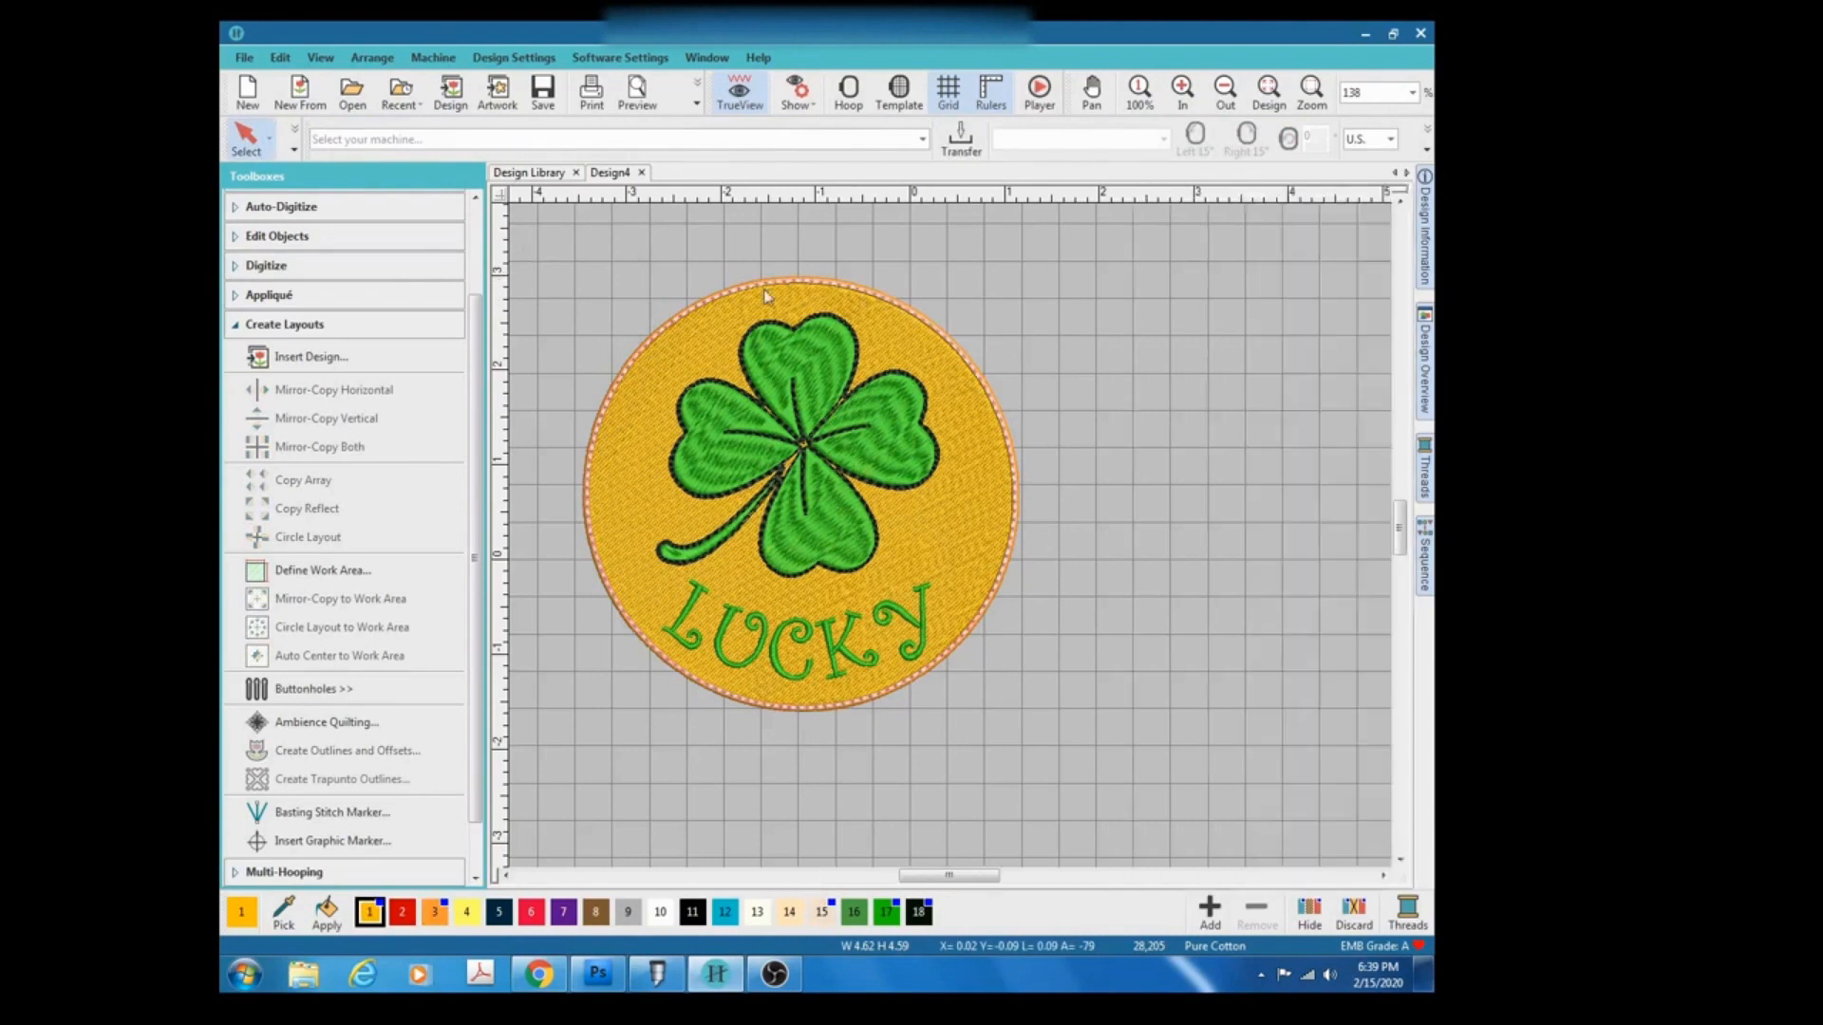
left_click(750, 289)
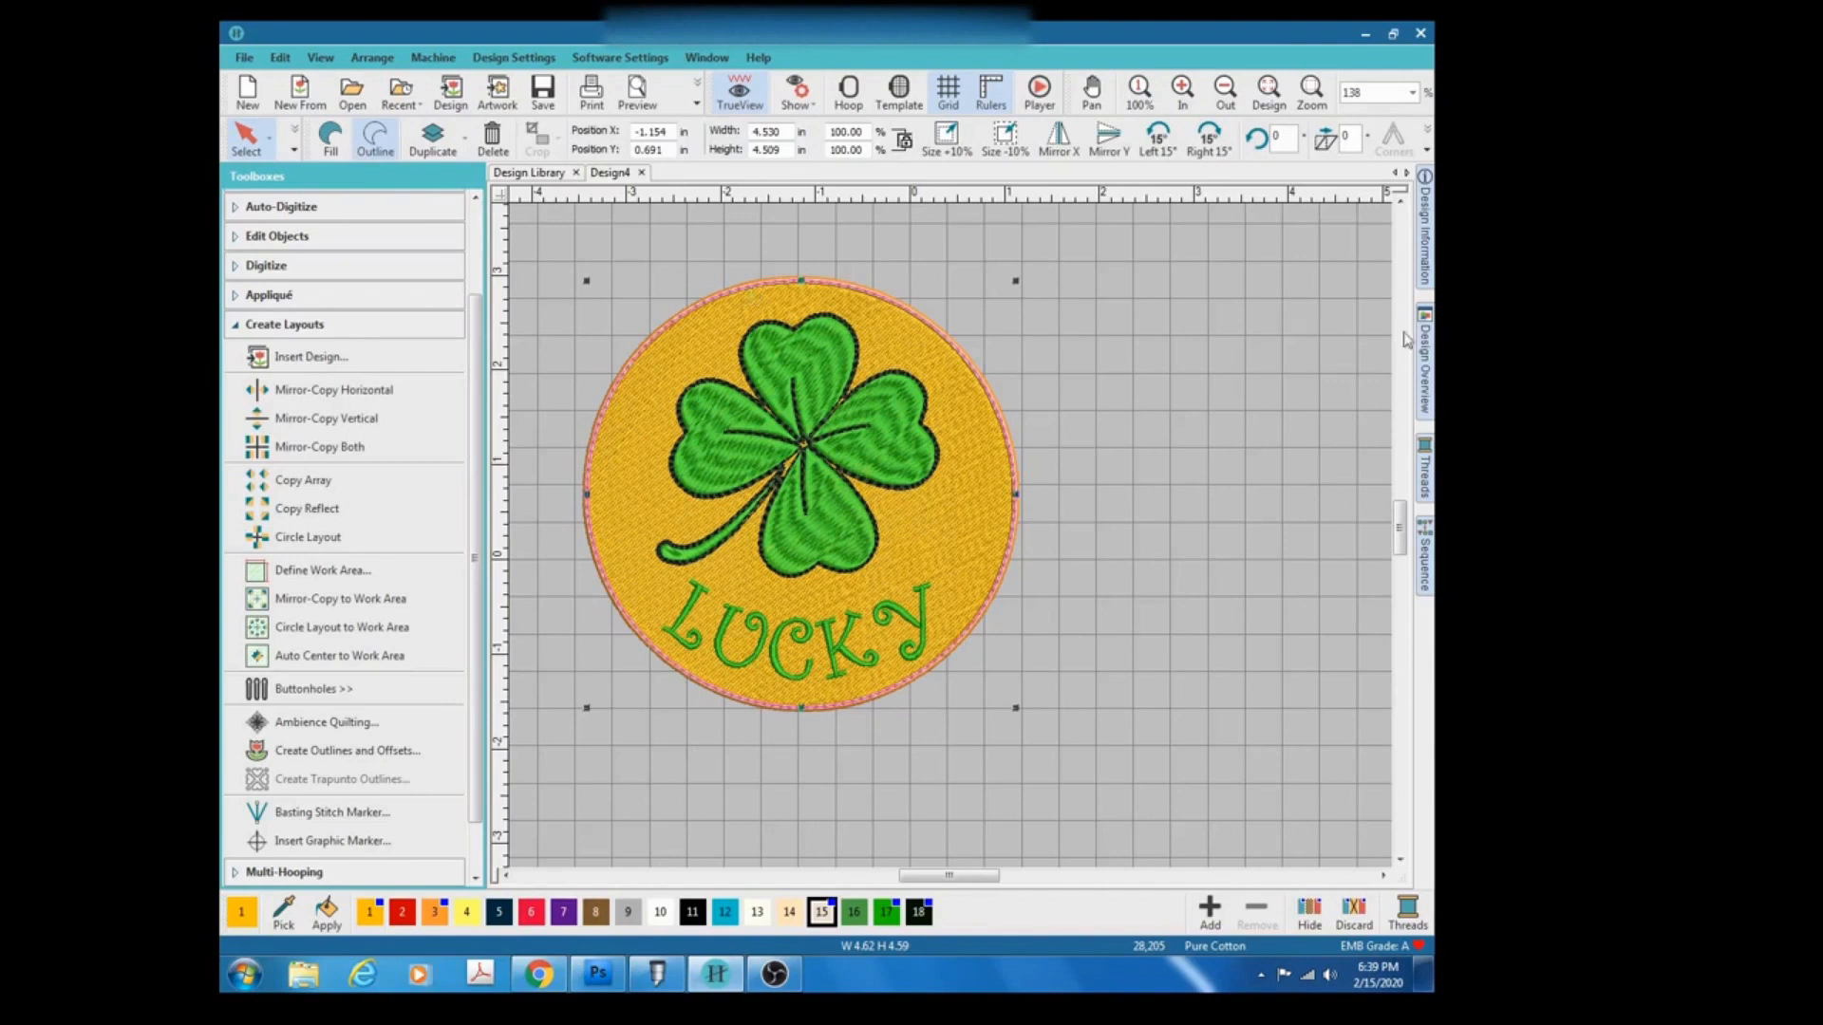
left_click(1425, 231)
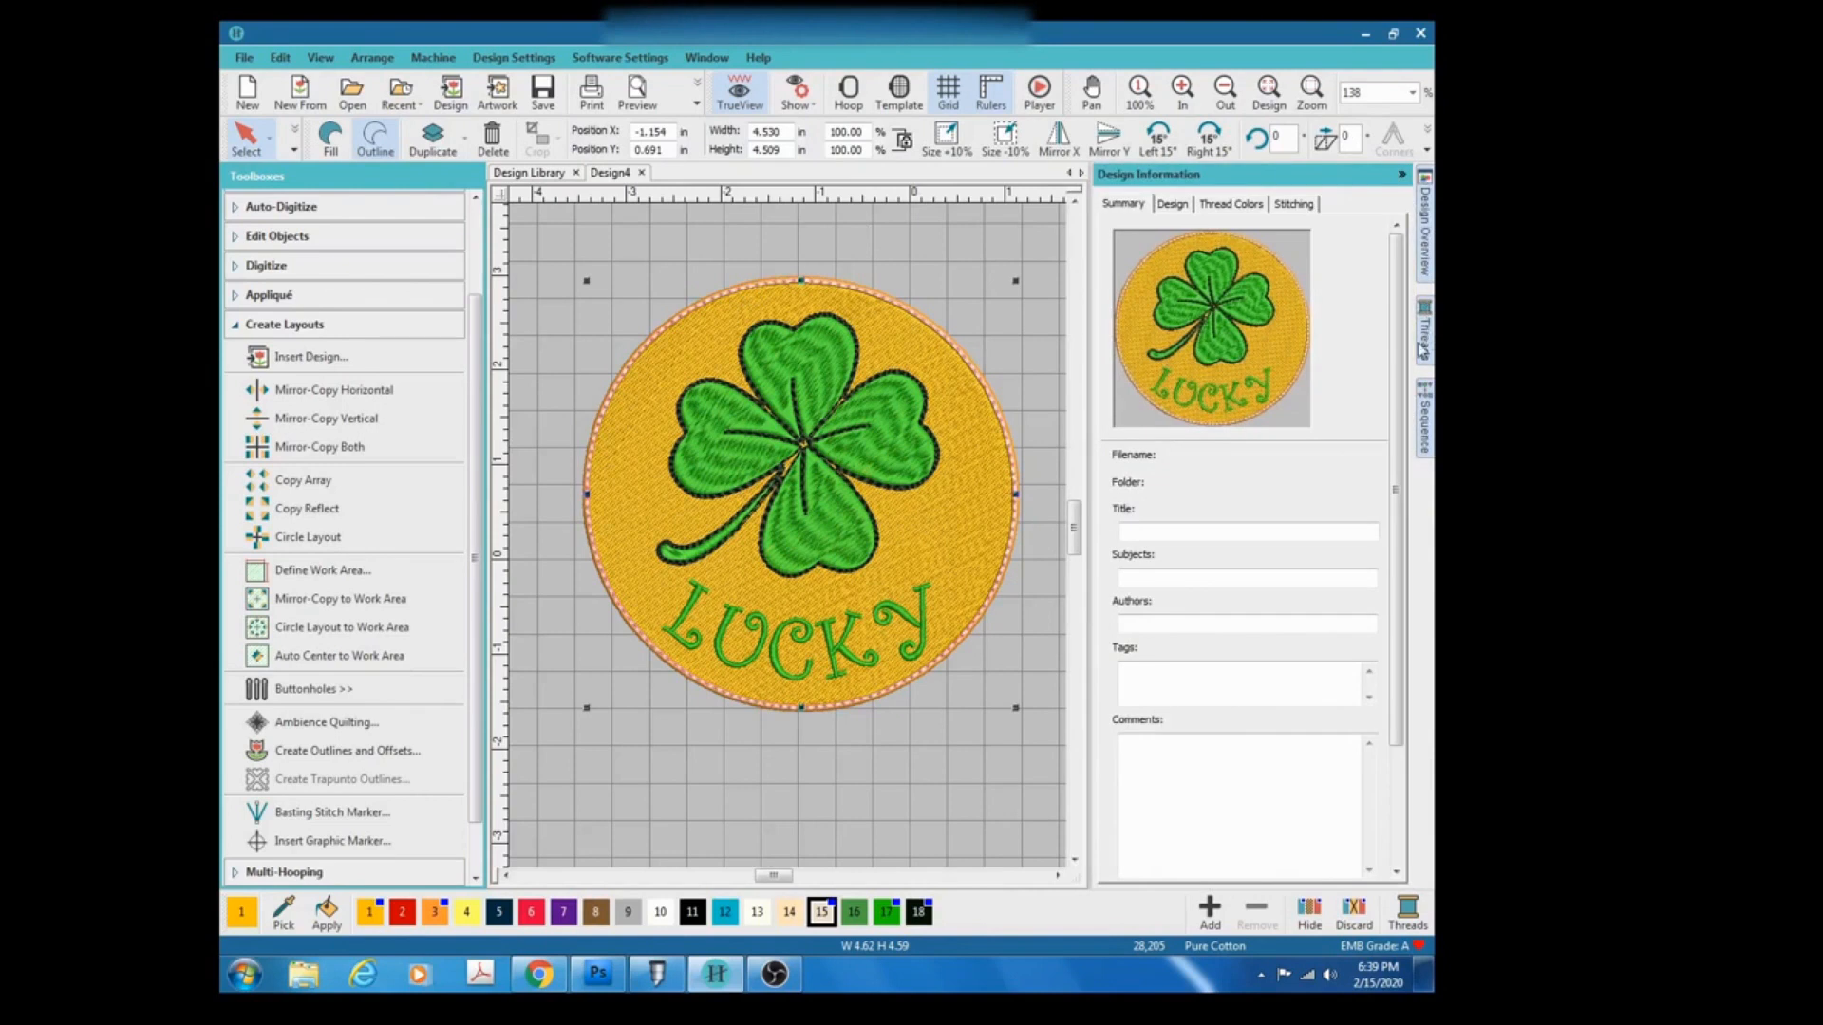
left_click(1421, 353)
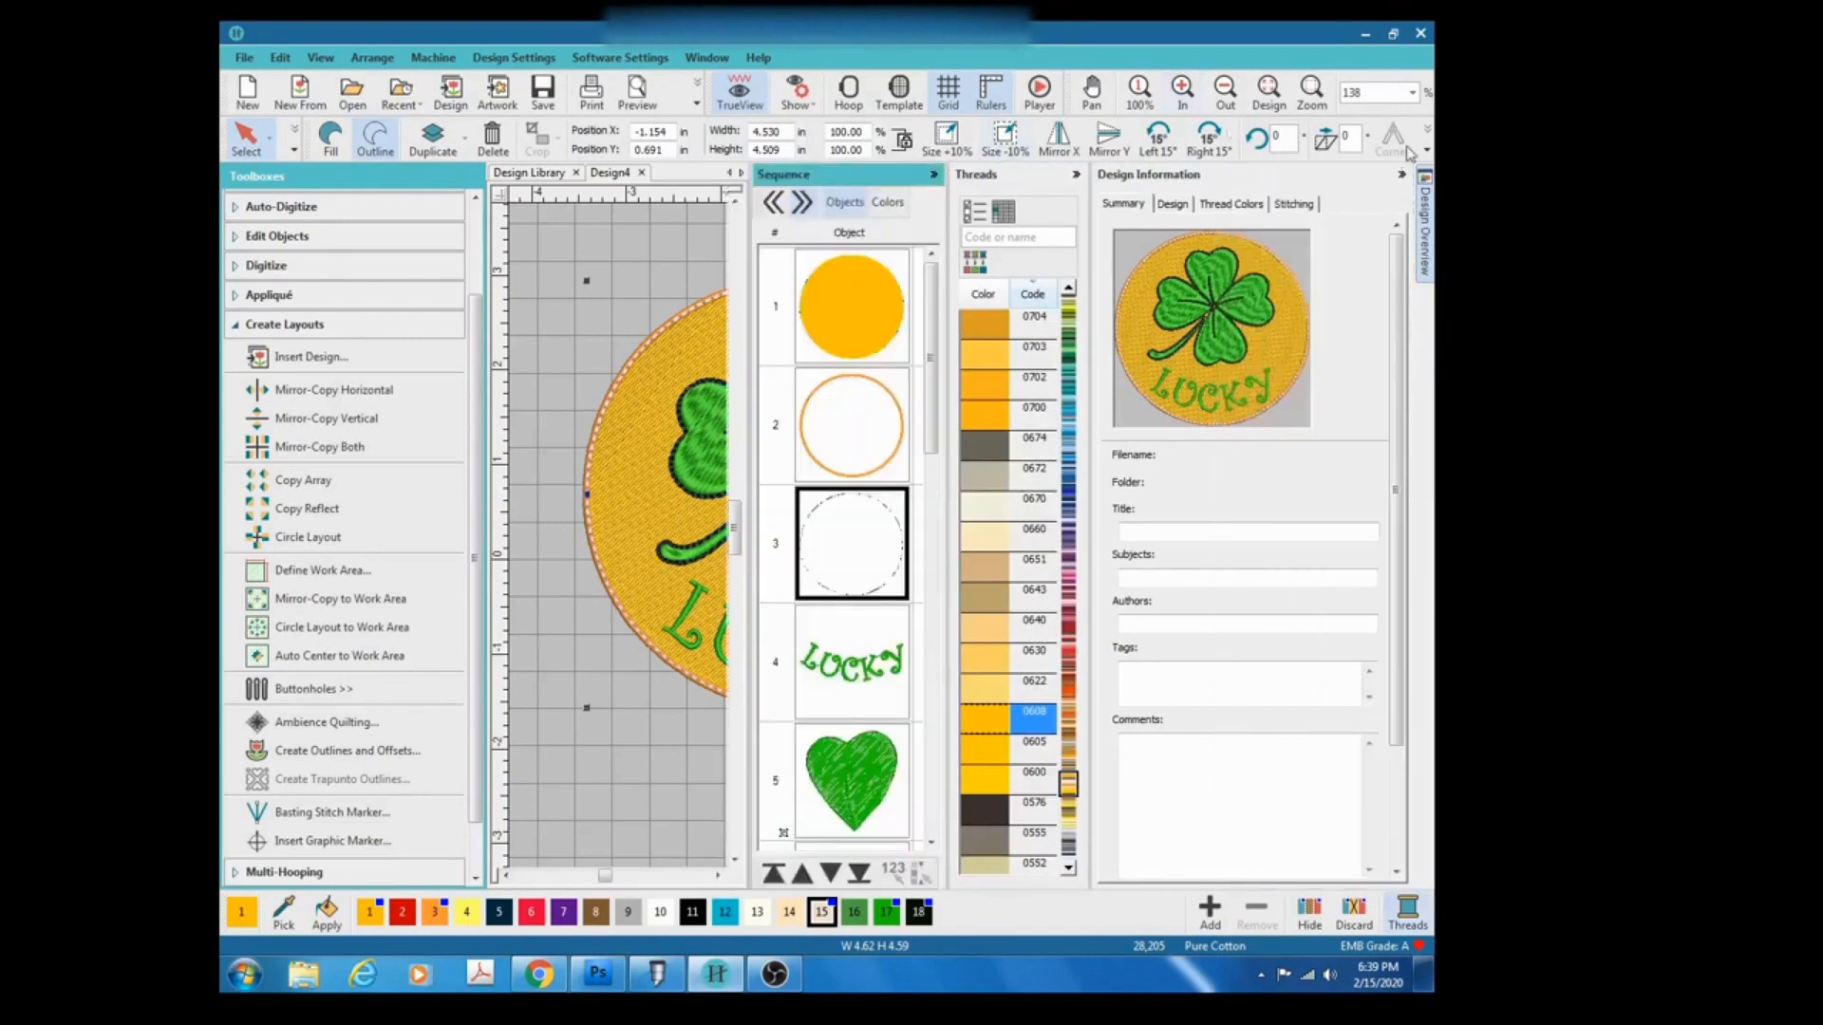
left_click(1401, 175)
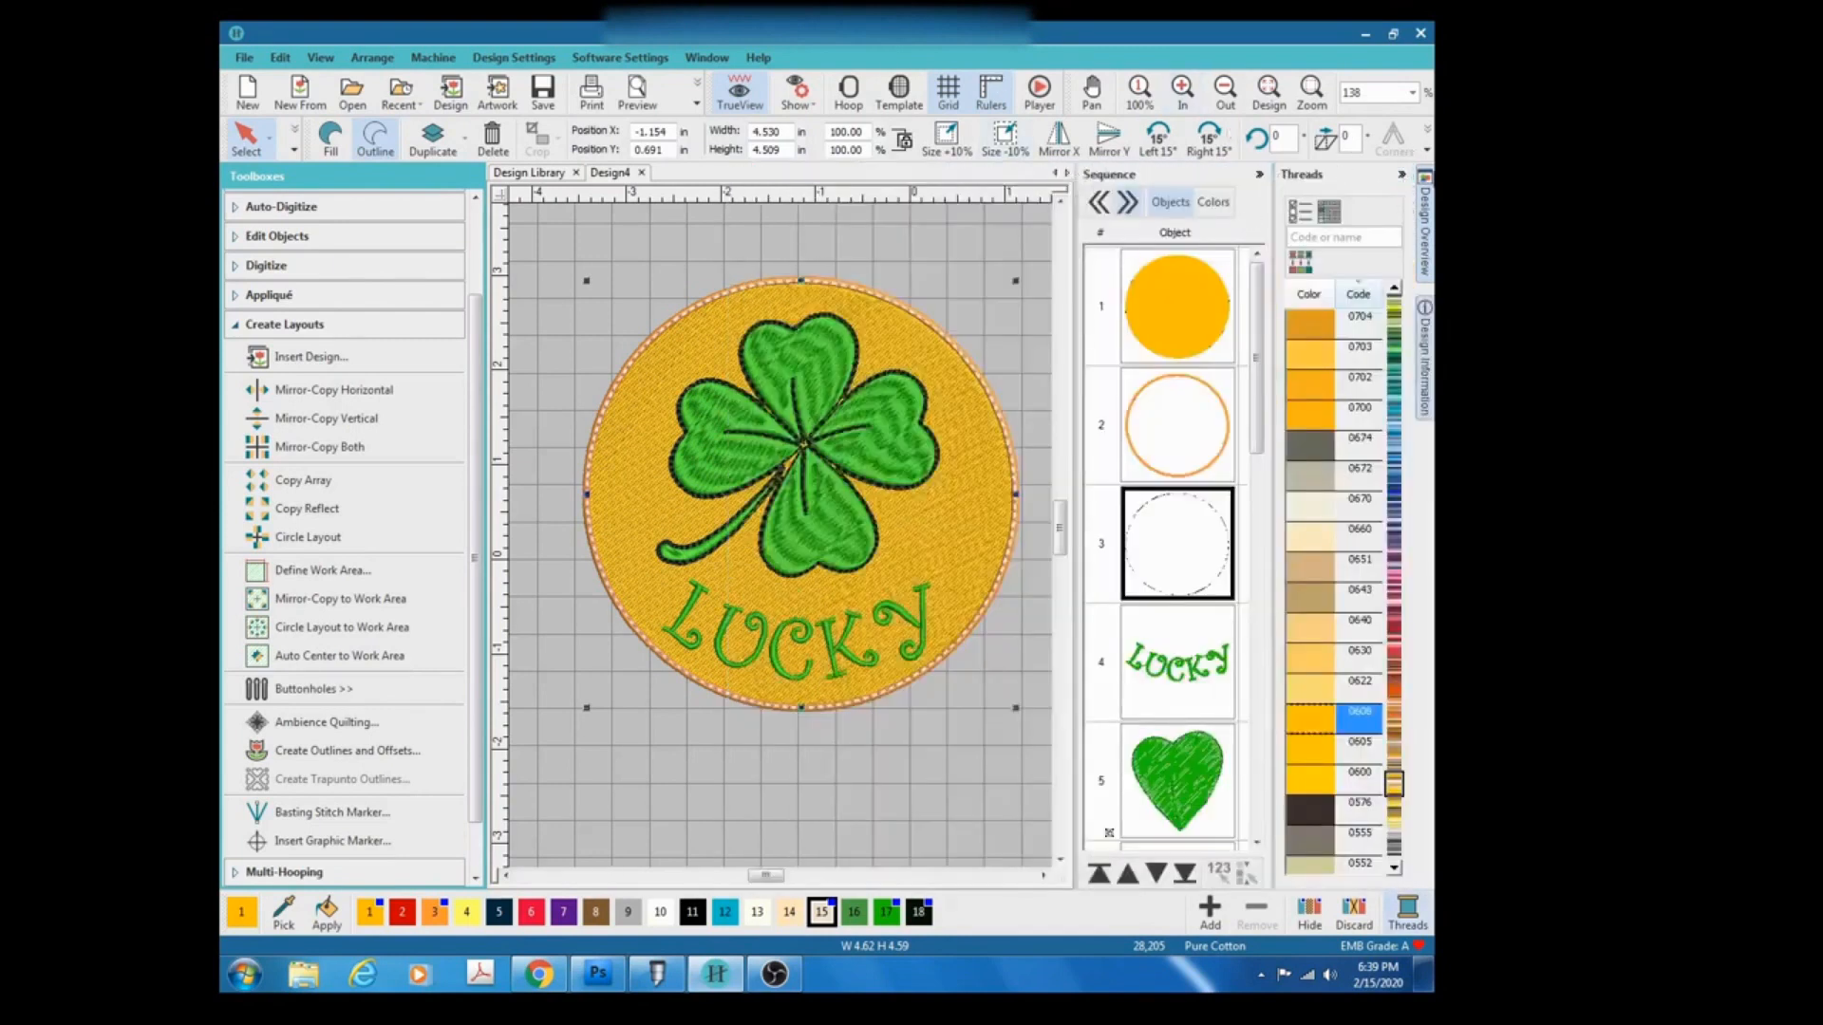
left_click(1401, 174)
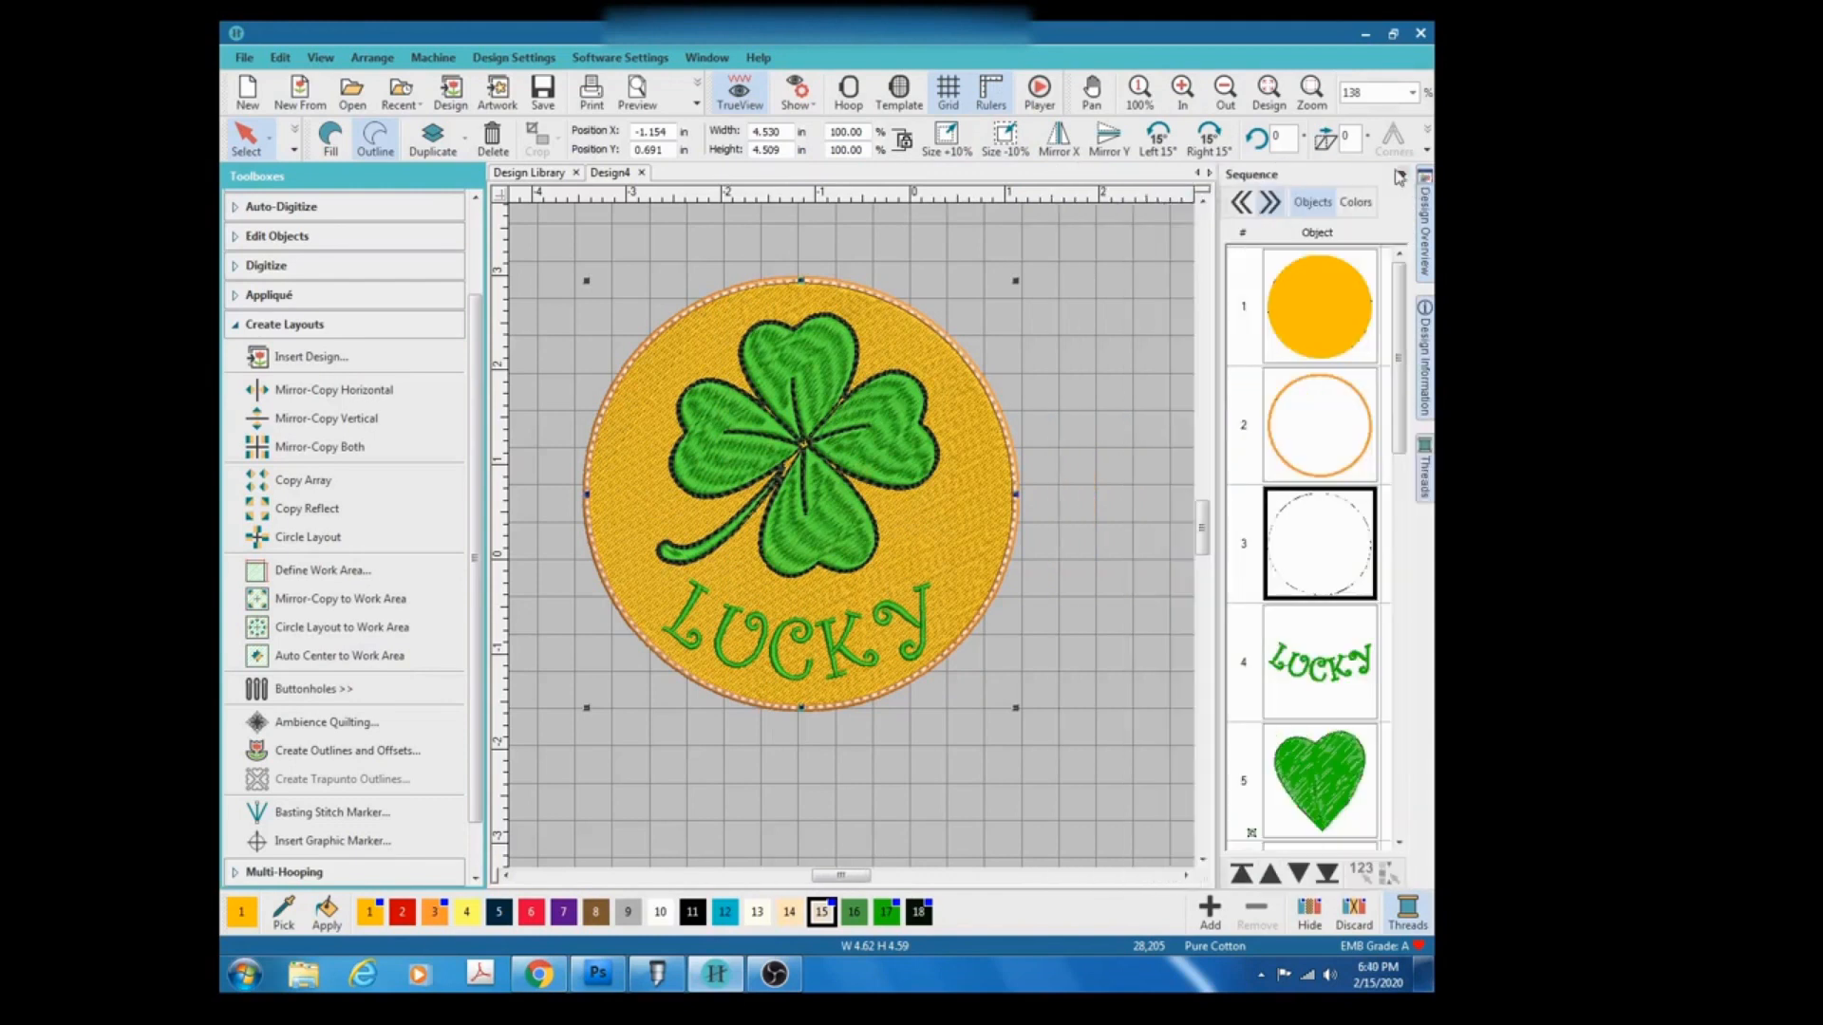
left_click(1424, 385)
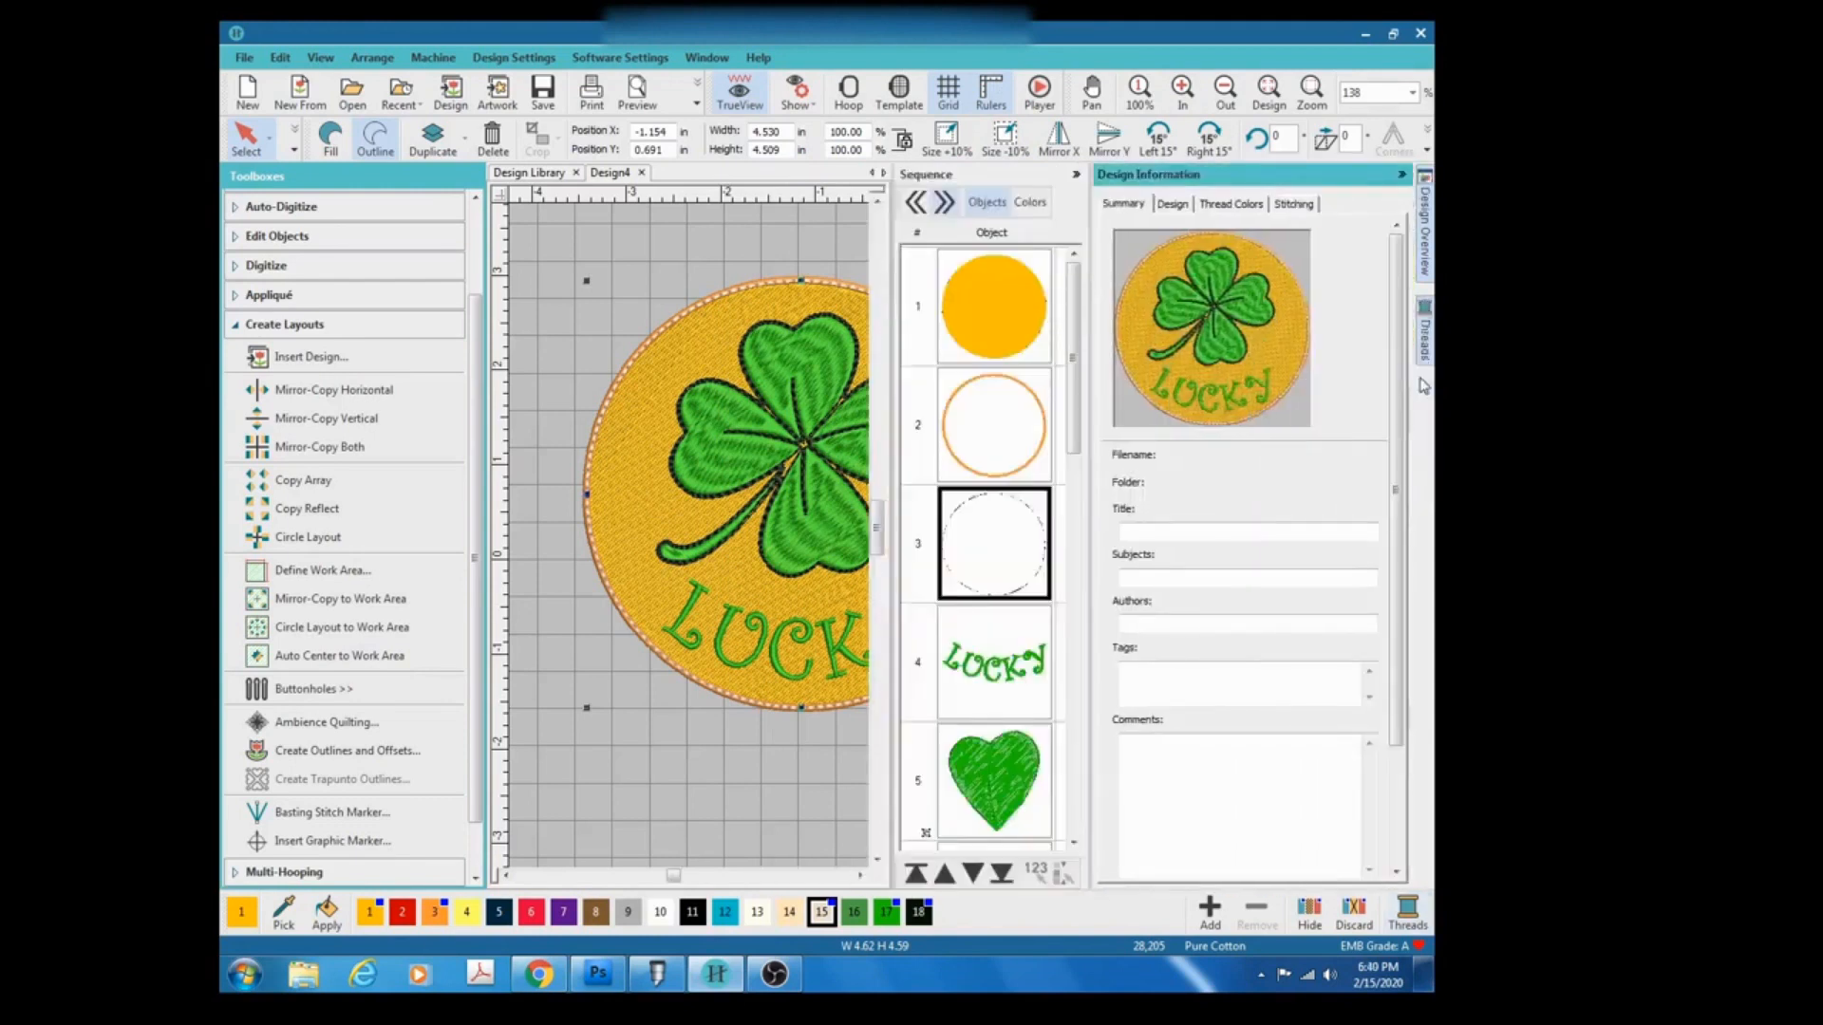
left_click(1249, 211)
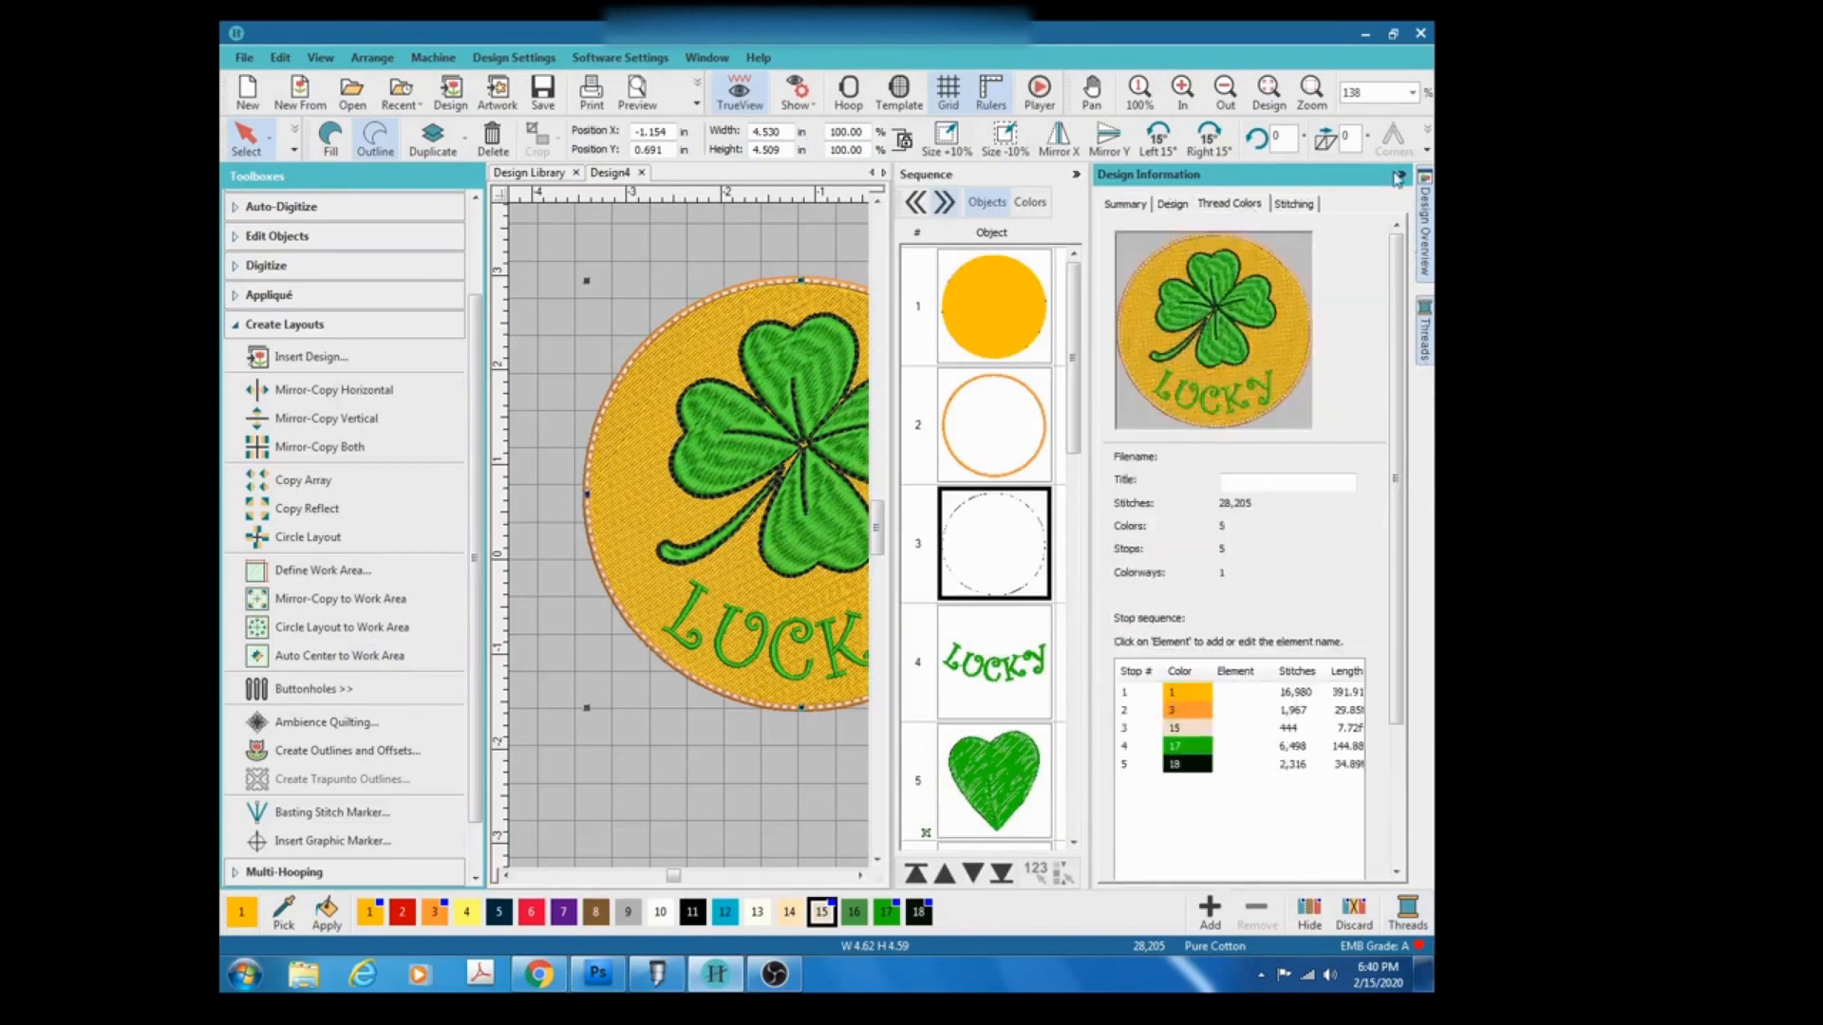
left_click(1397, 178)
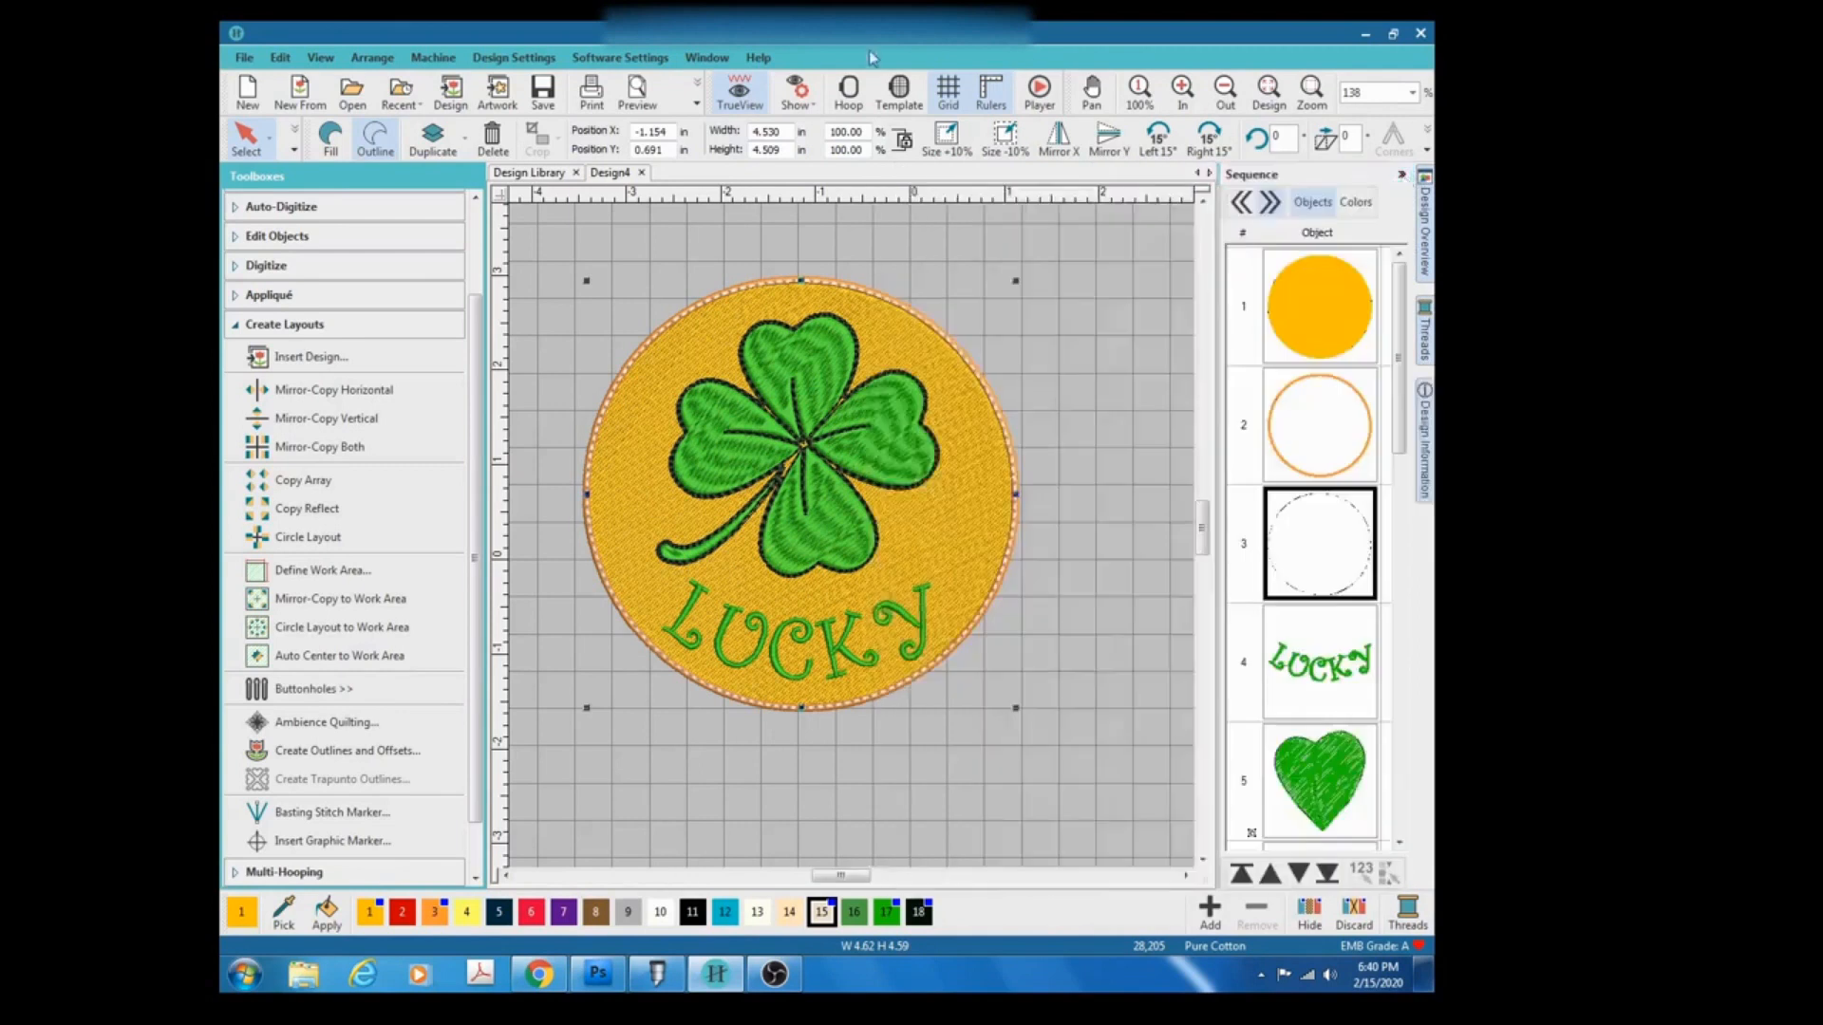
Open the outer offset outline's properties, change its stitch type to Satin and turn off Auto split.
double_click(990, 400)
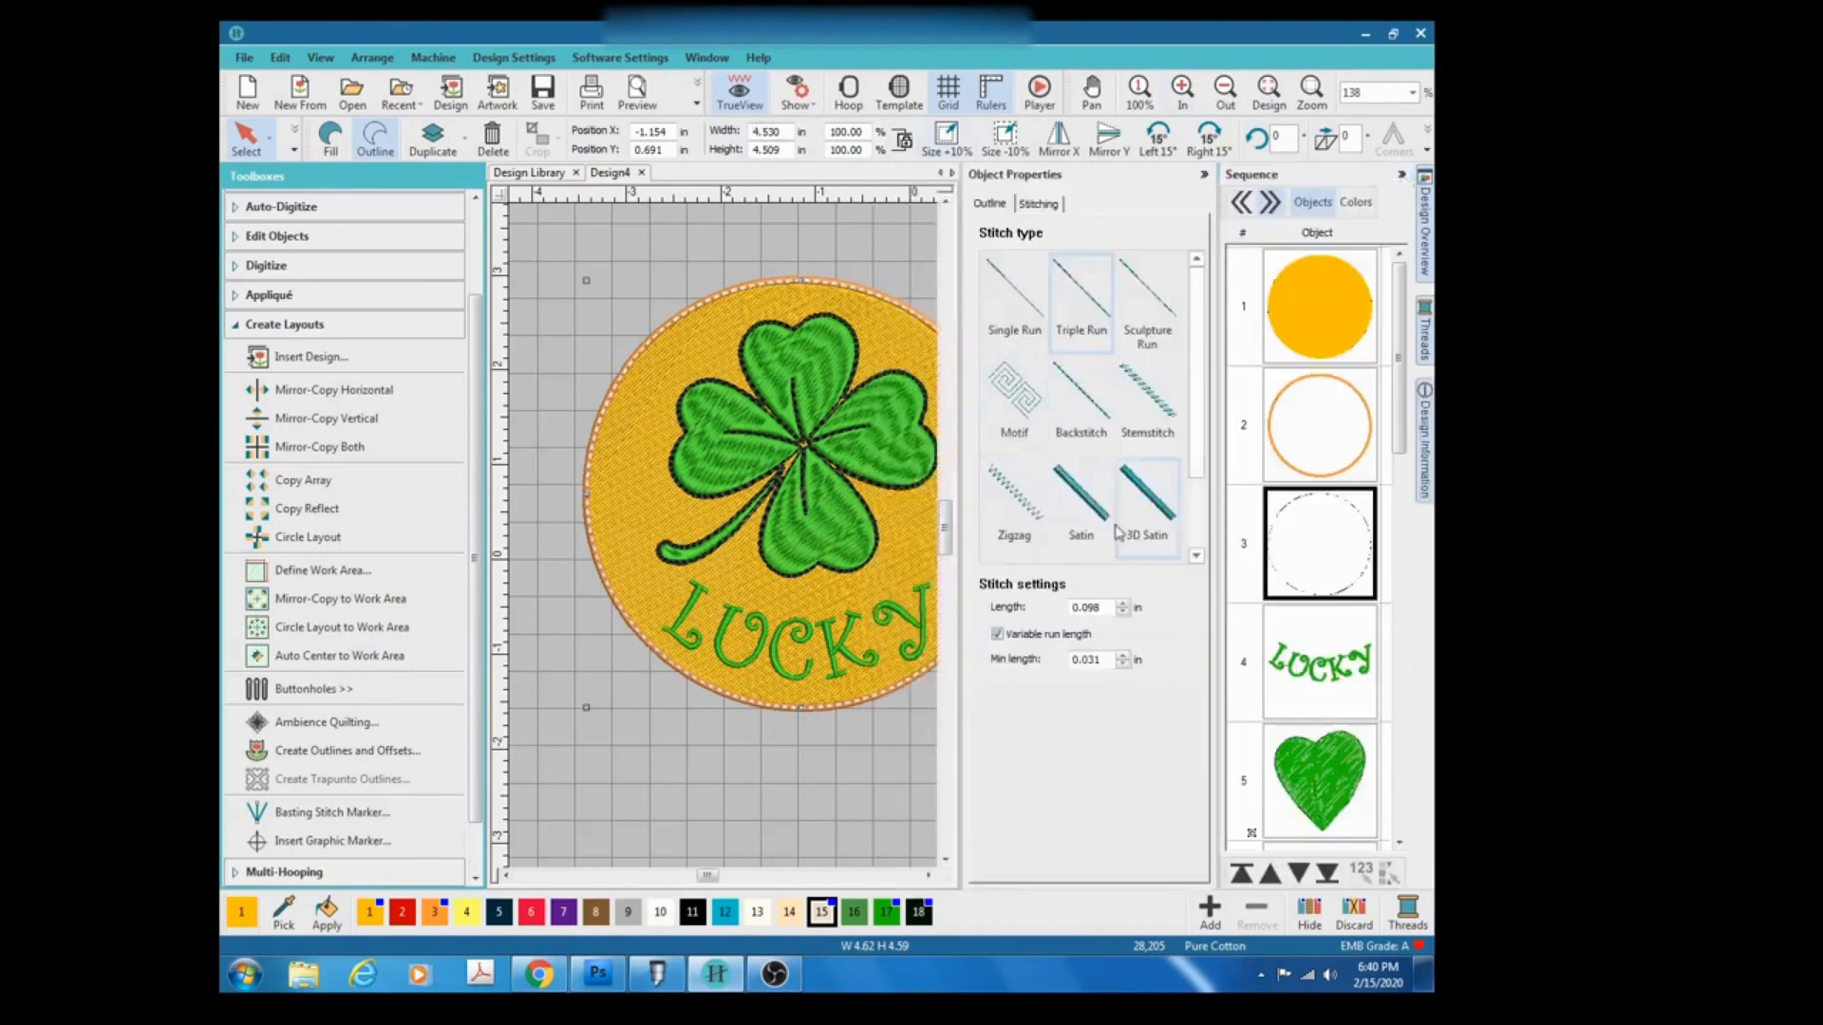
left_click(1402, 175)
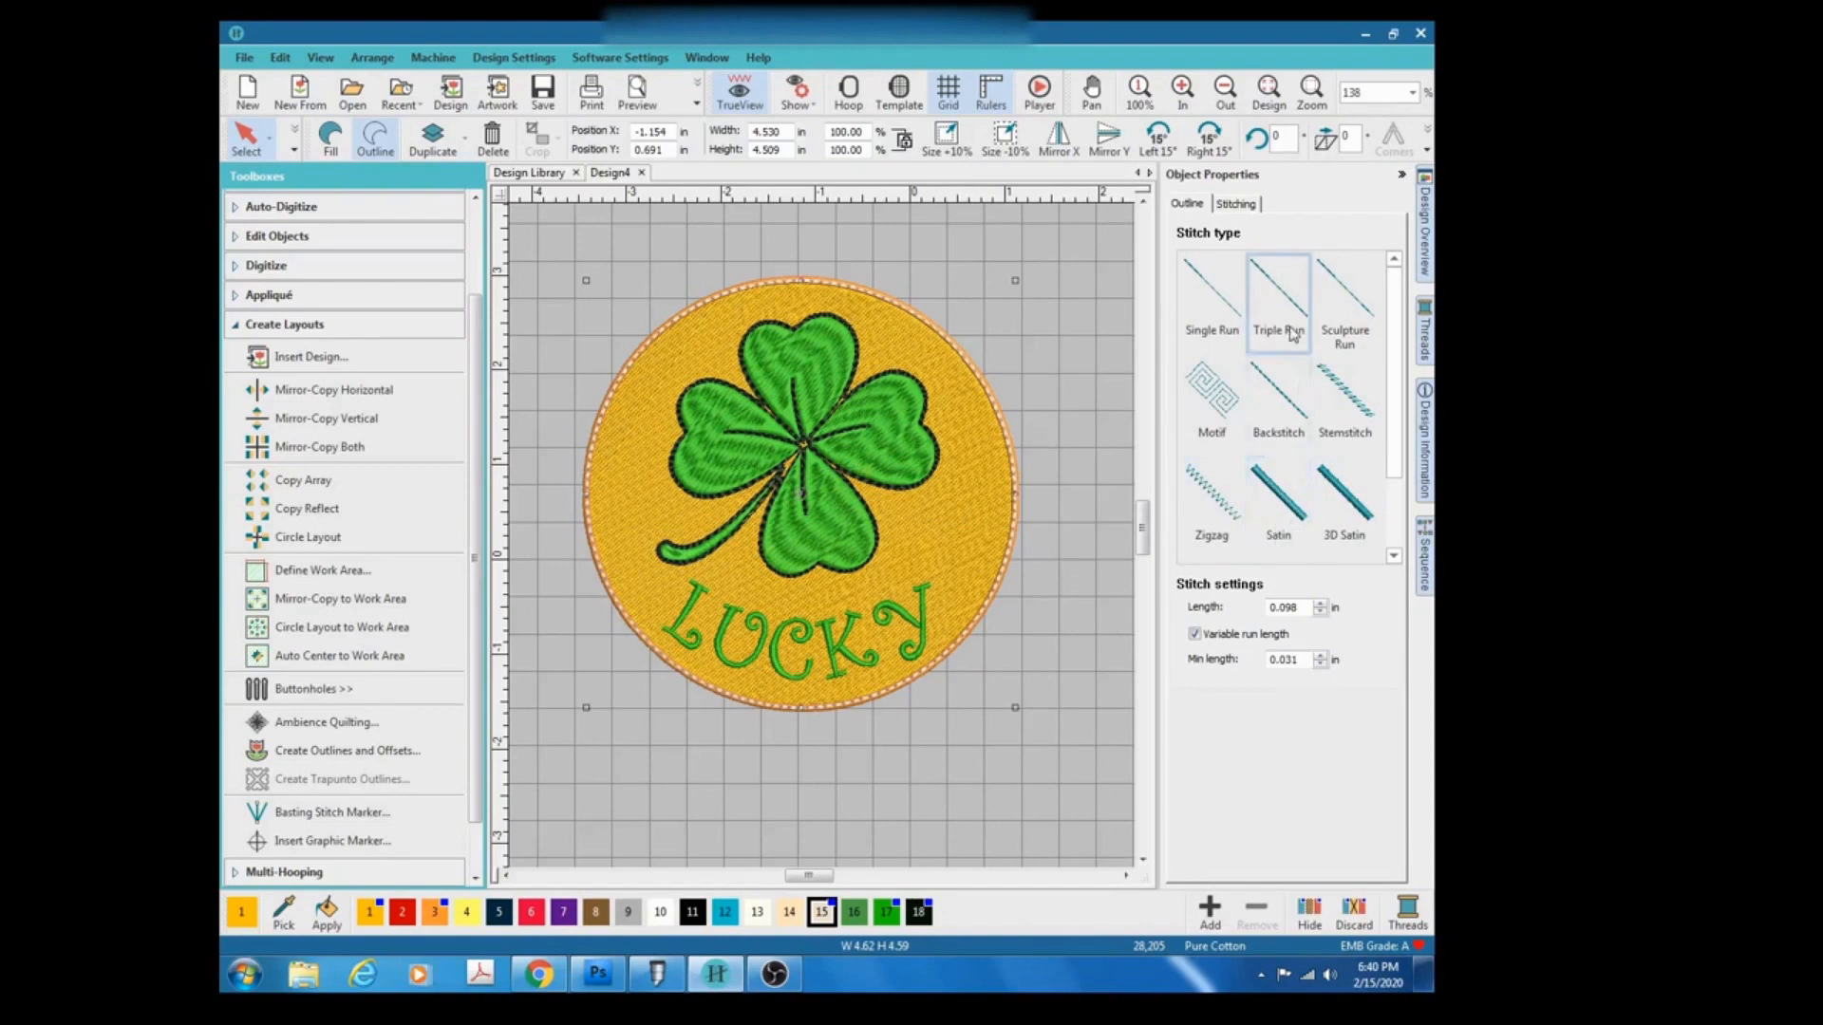
left_click(1300, 520)
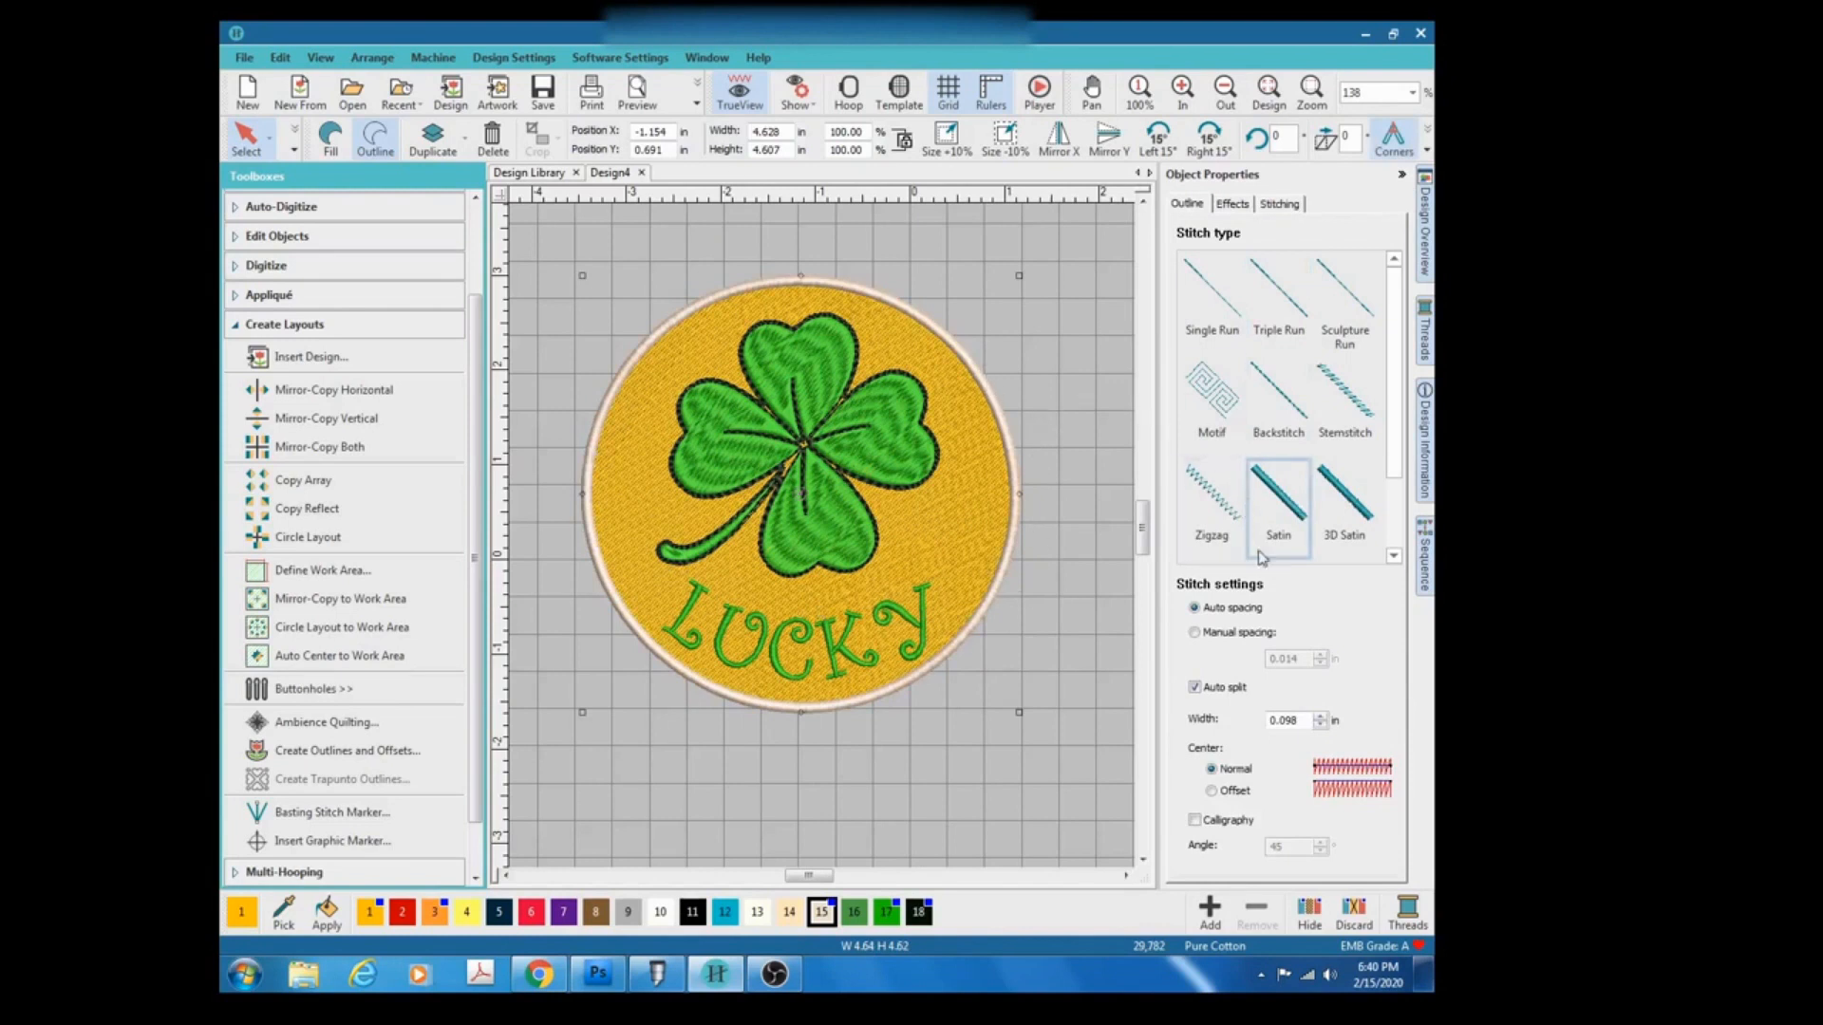
left_click(1195, 687)
Zoom out and back in to inspect the finished design with its satin border.
scroll(1247, 666, "down", 2)
scroll(824, 543, "up", 1)
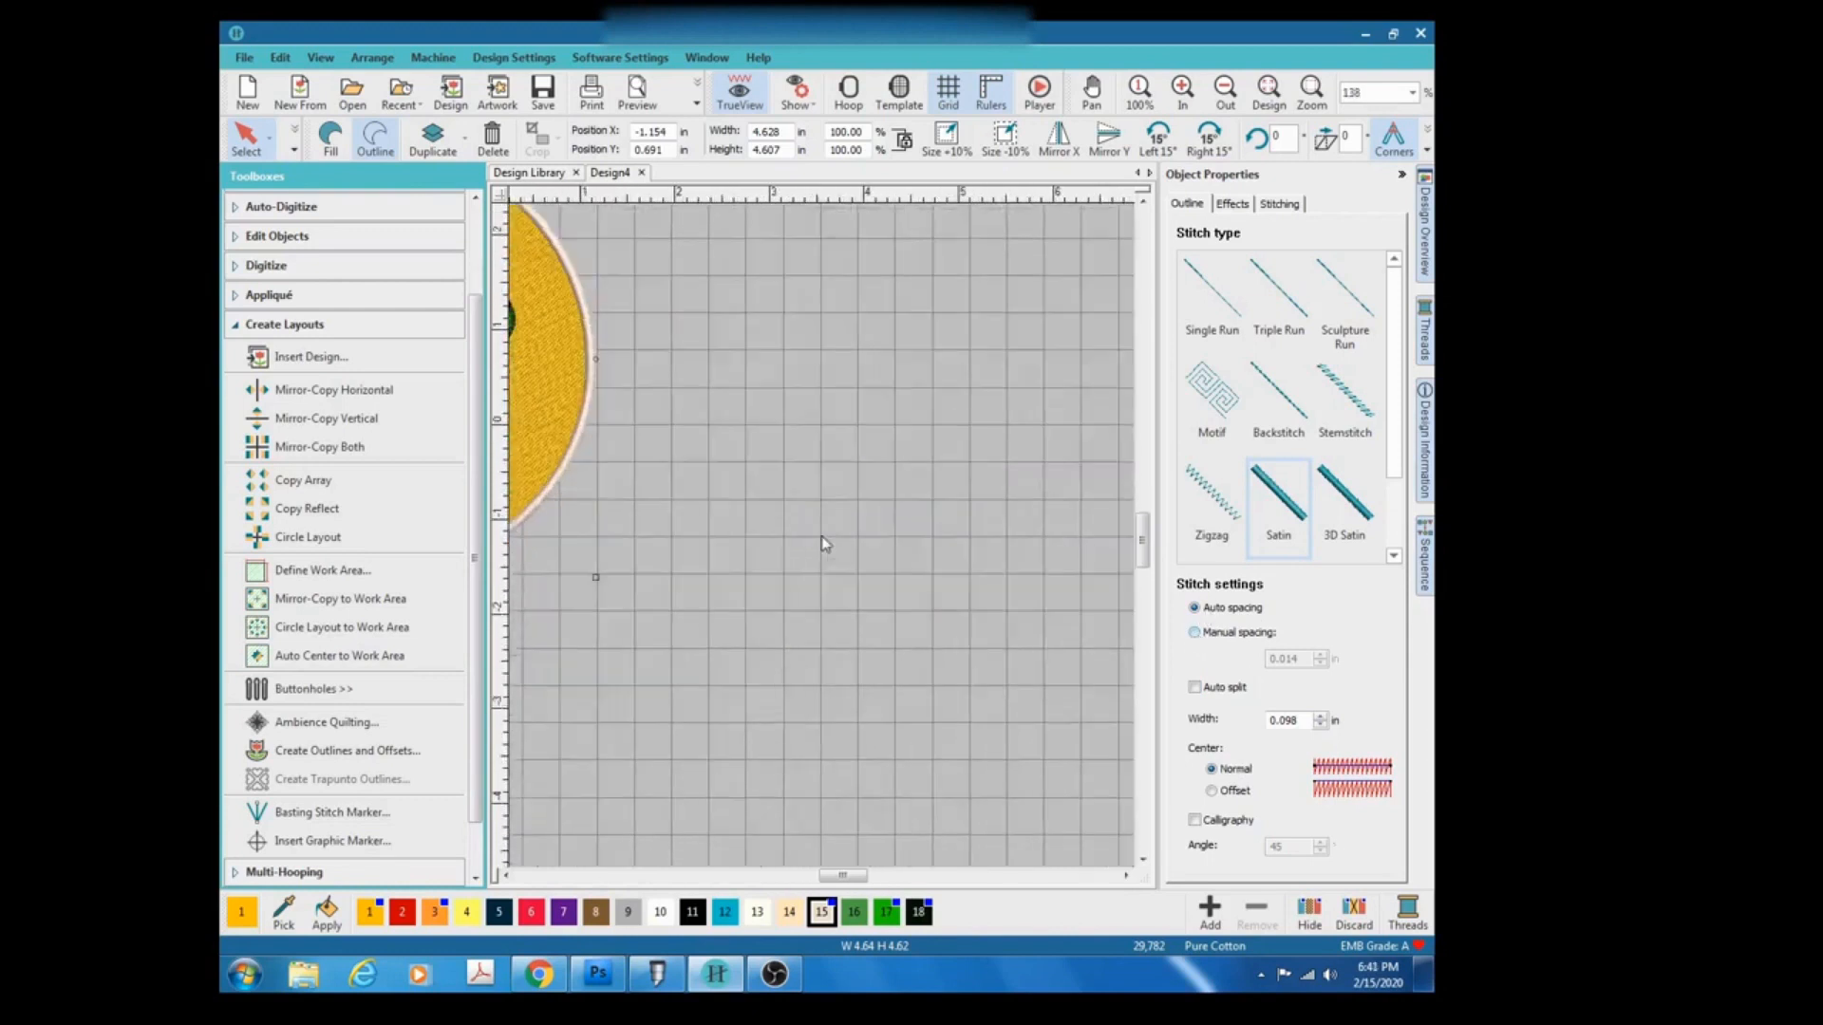
scroll(825, 543, "down", 1)
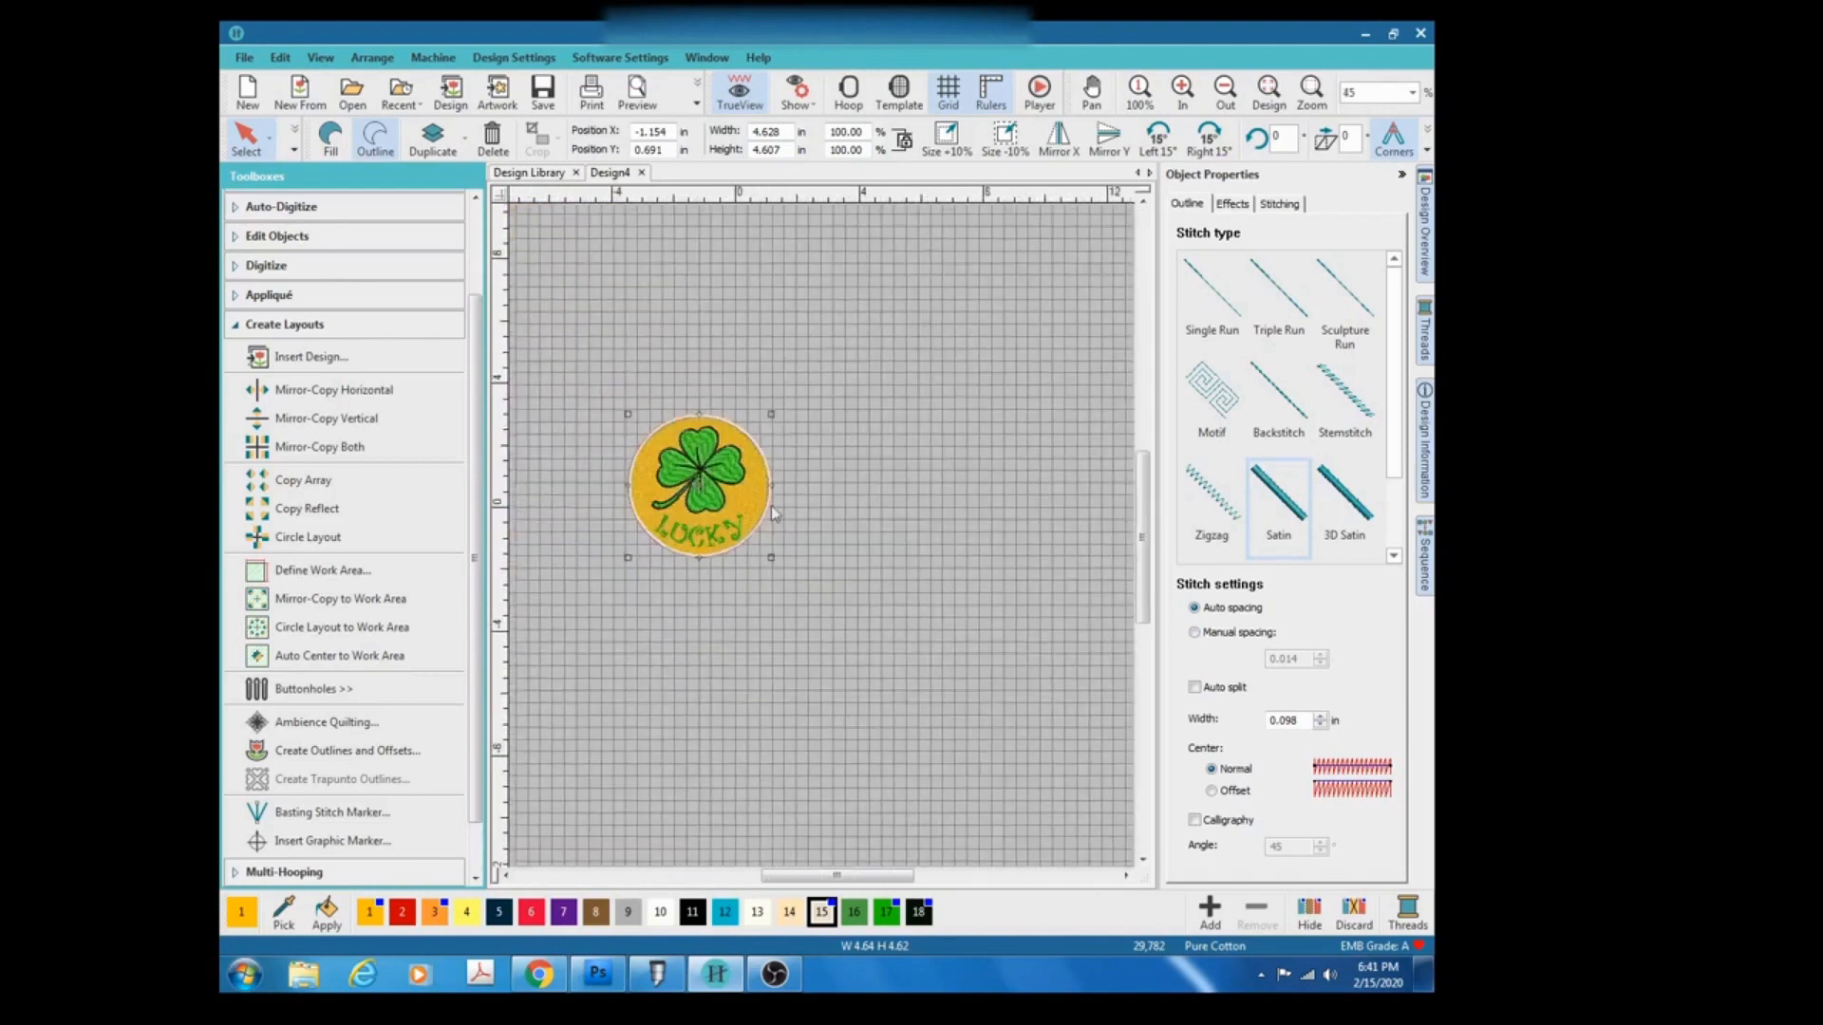
scroll(824, 543, "up", 1)
scroll(824, 543, "up", 1)
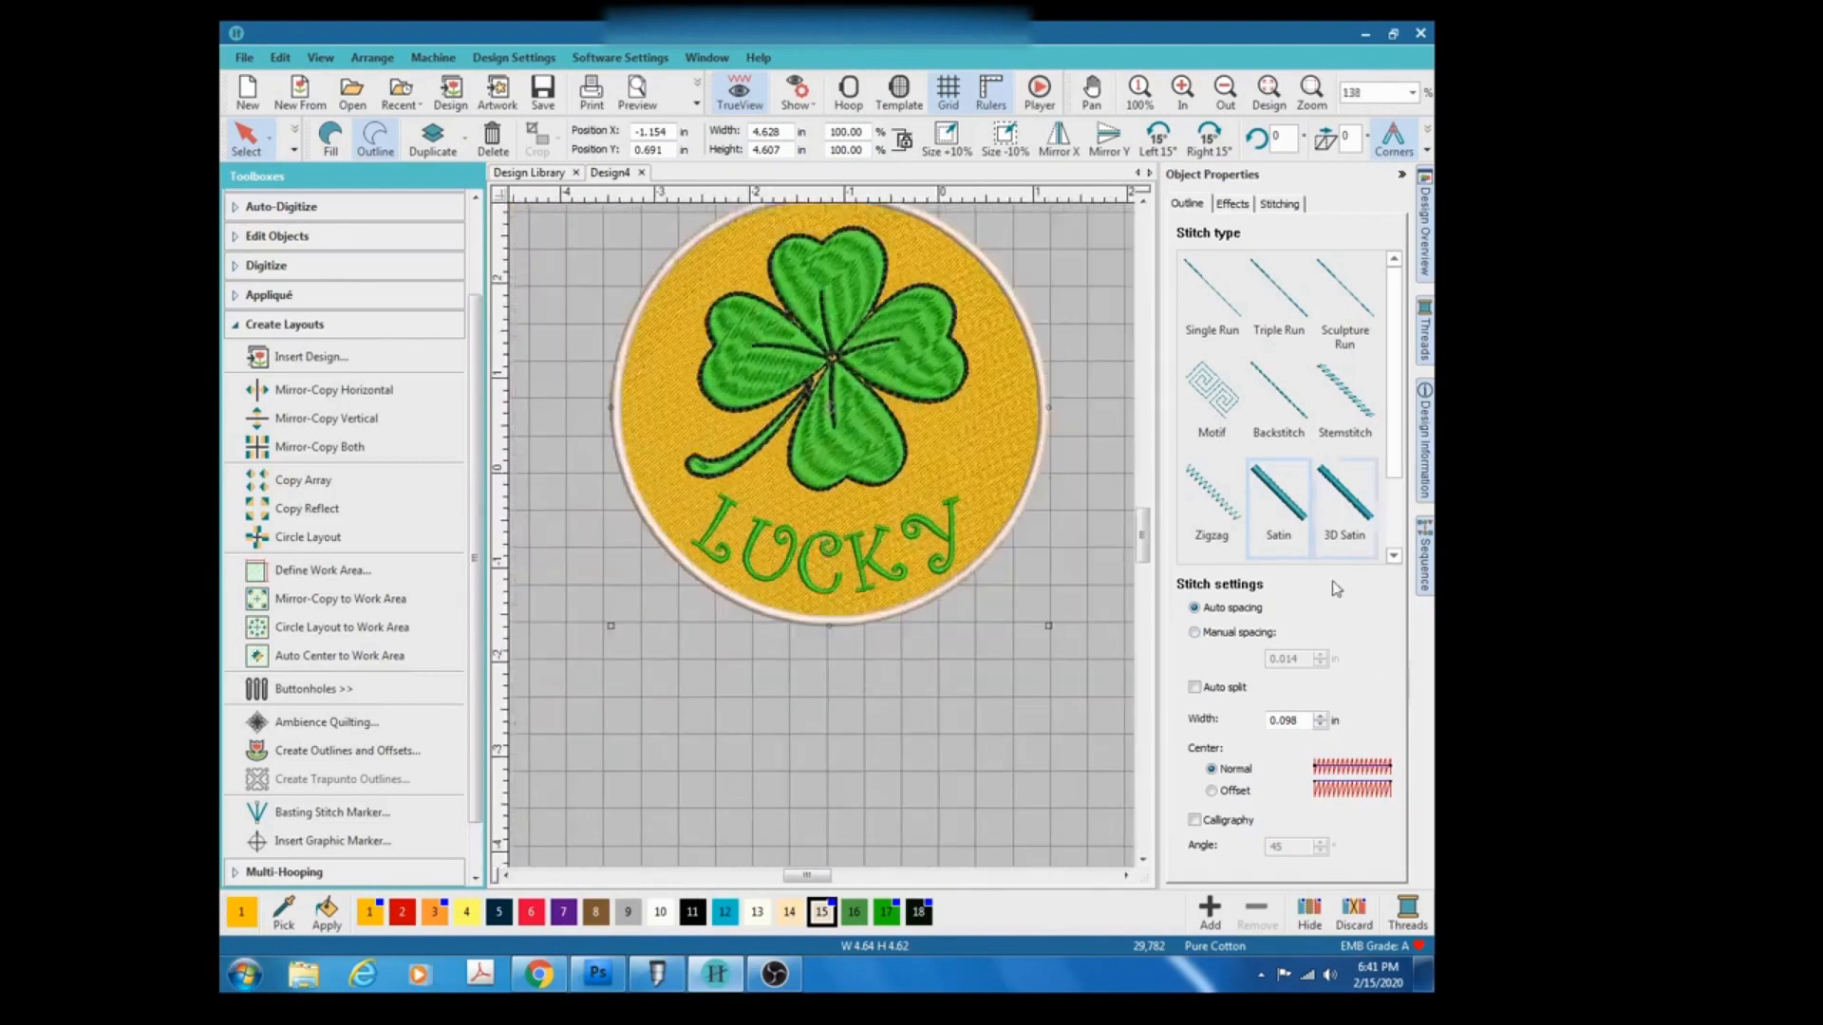
scroll(825, 543, "down", 1)
scroll(825, 544, "down", 4)
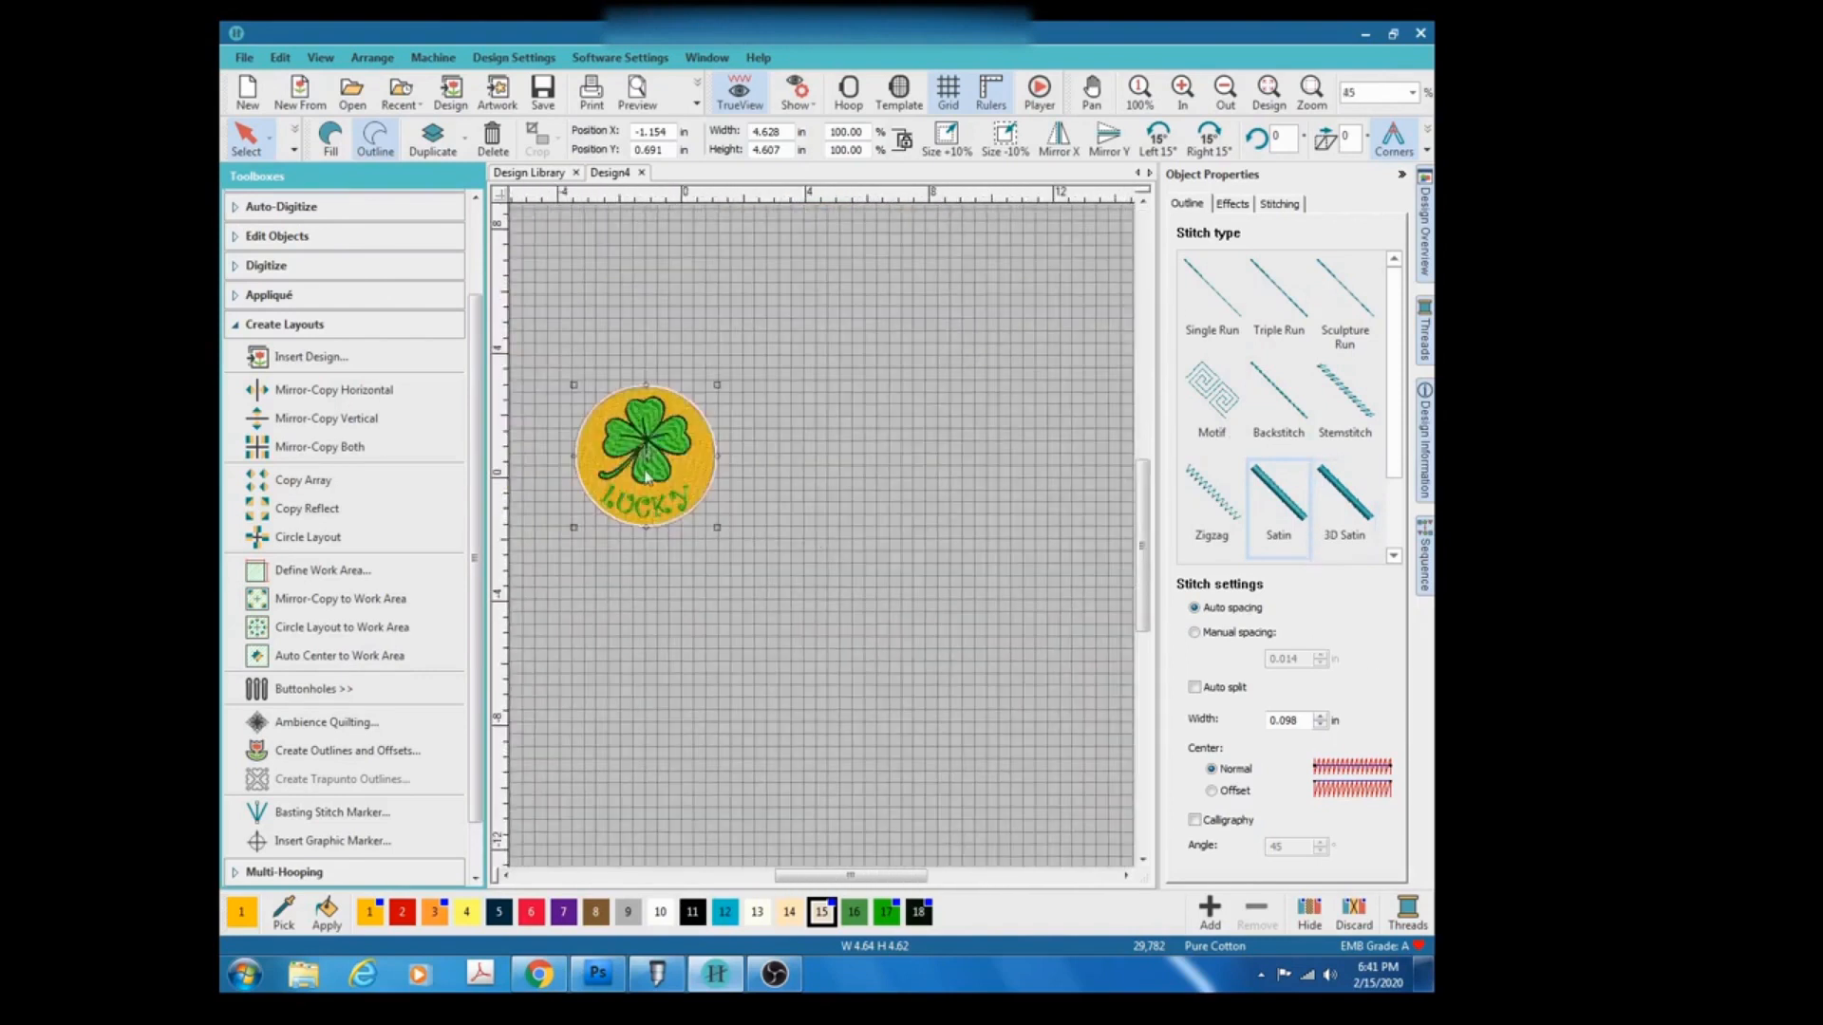
scroll(650, 472, "up", 6)
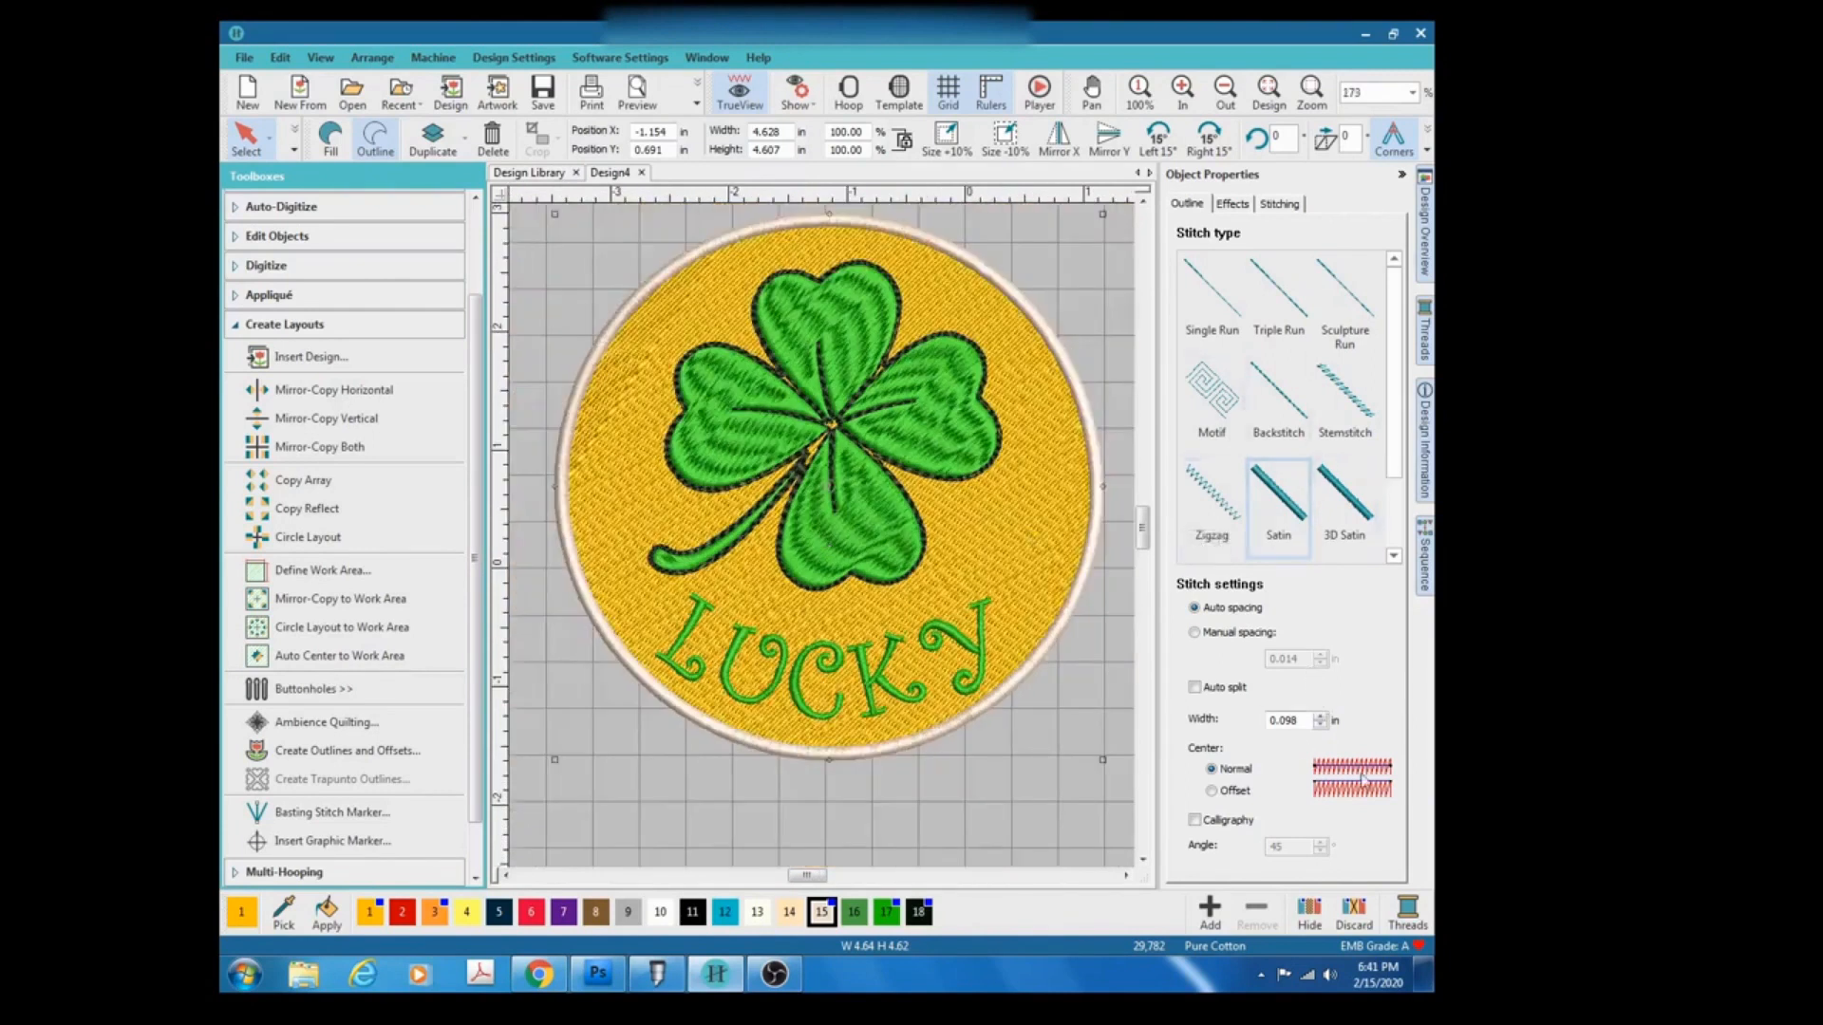
scroll(1367, 427, "down", 1)
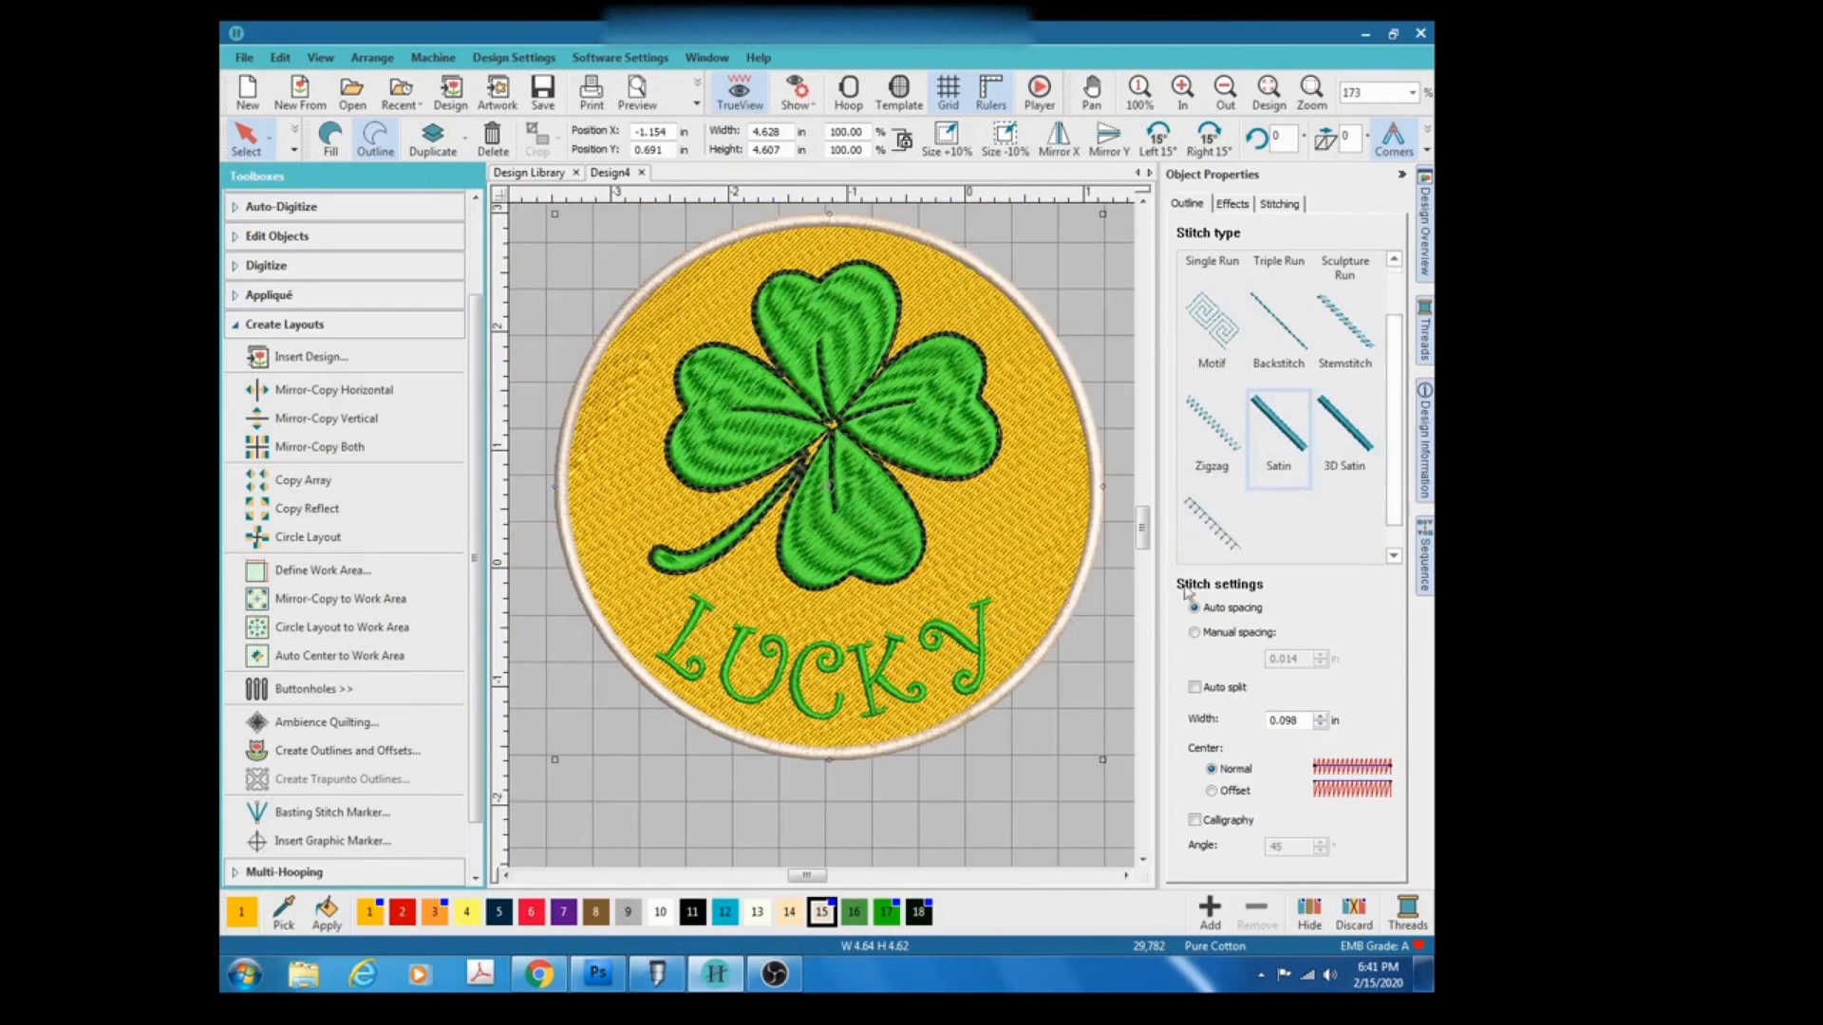
left_click(1204, 198)
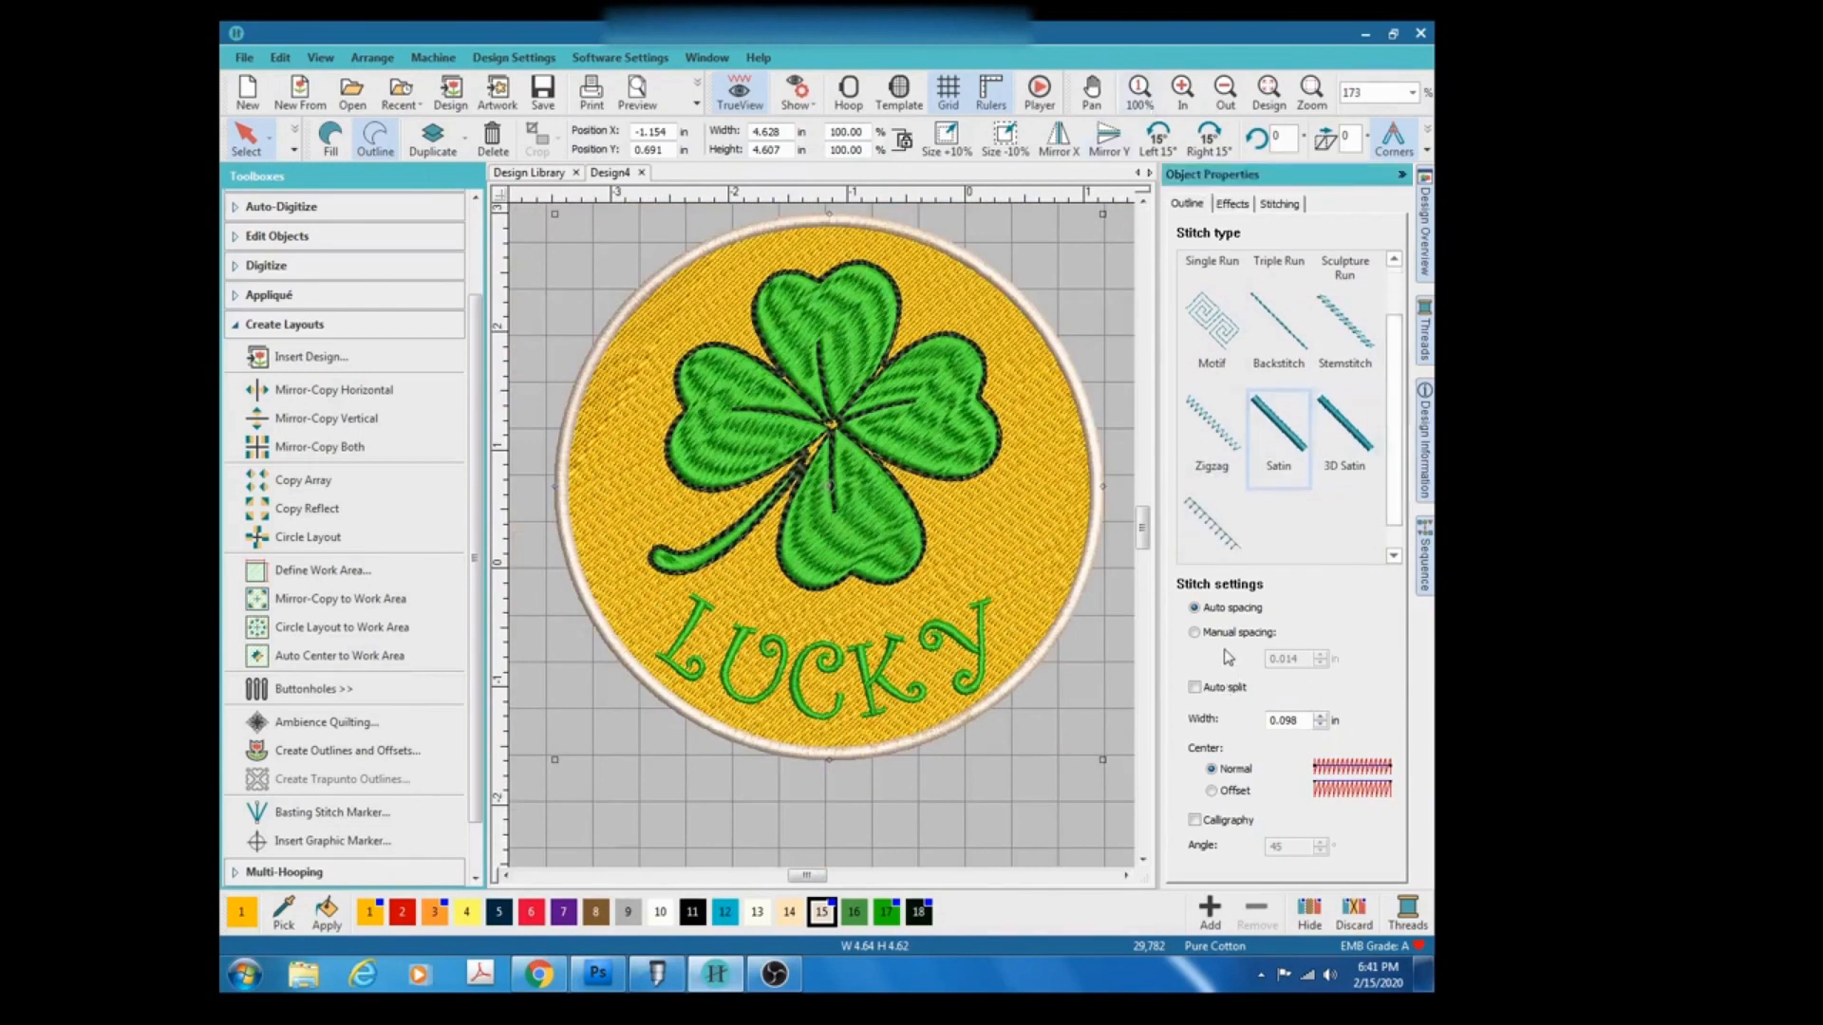
Turn off Pull compensation in the outer satin outline's stitching settings.
left_click(1274, 207)
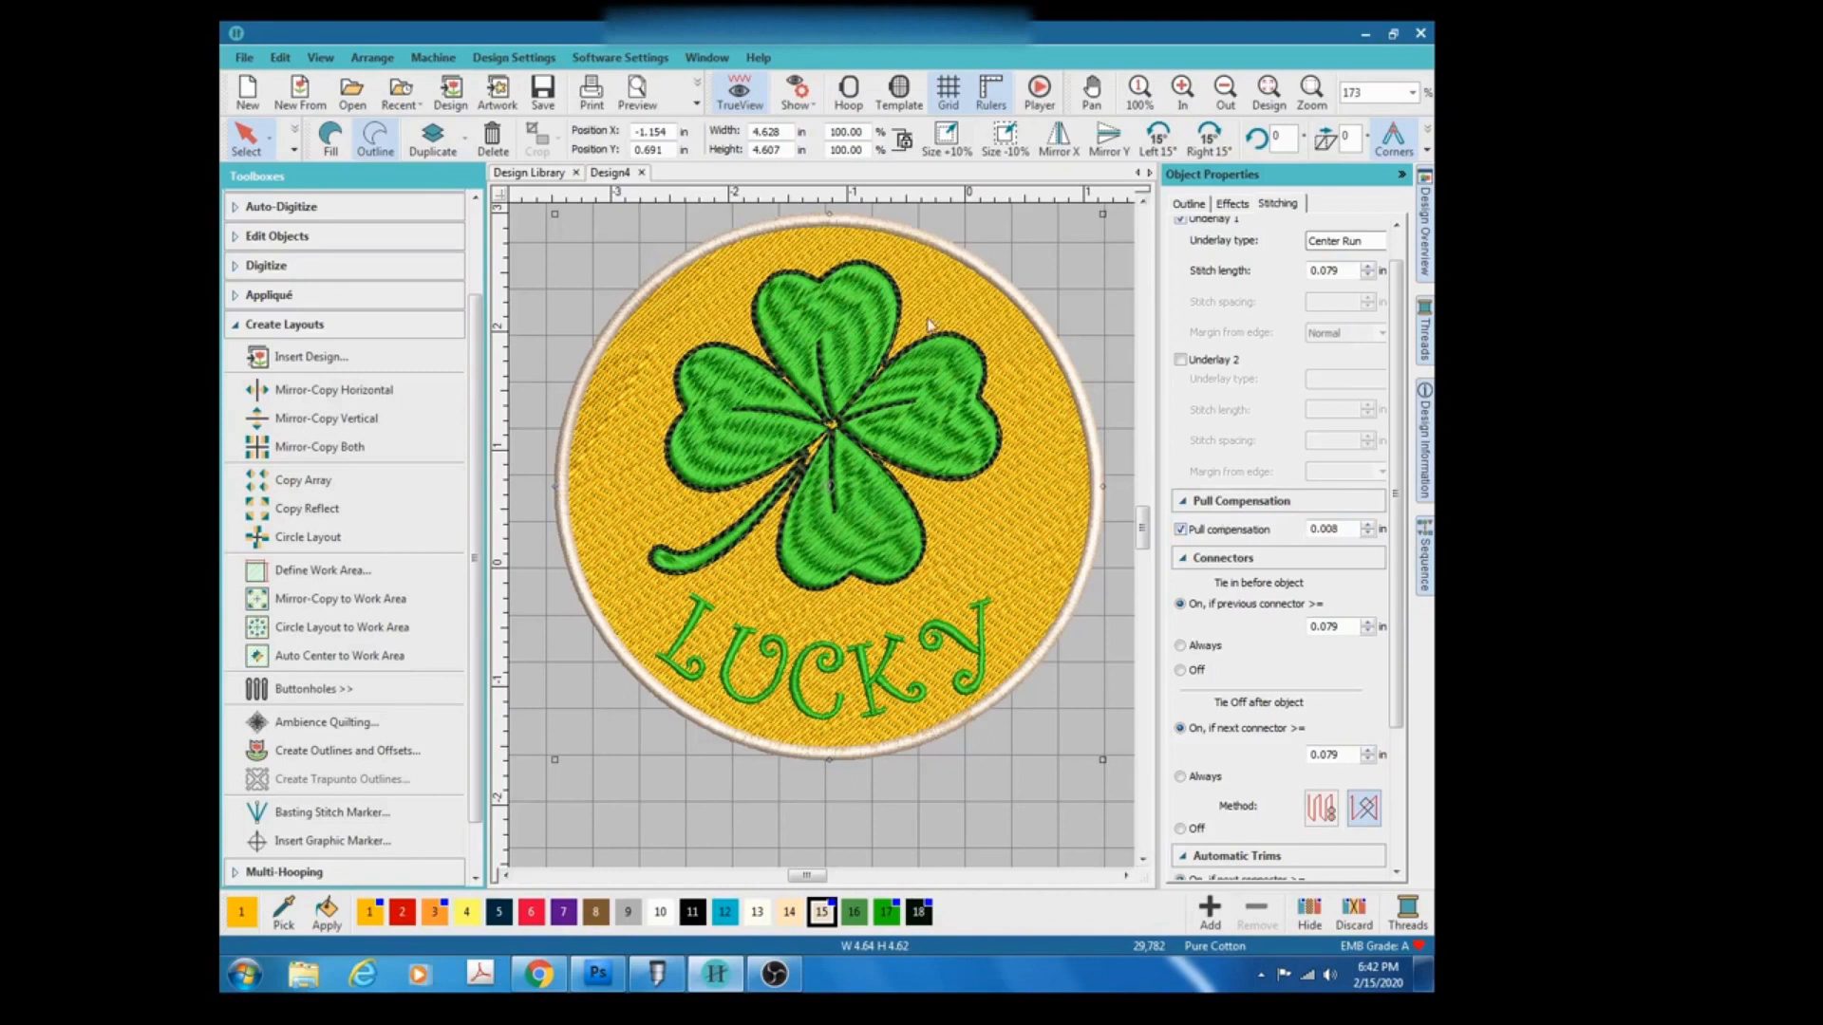
left_click(1180, 530)
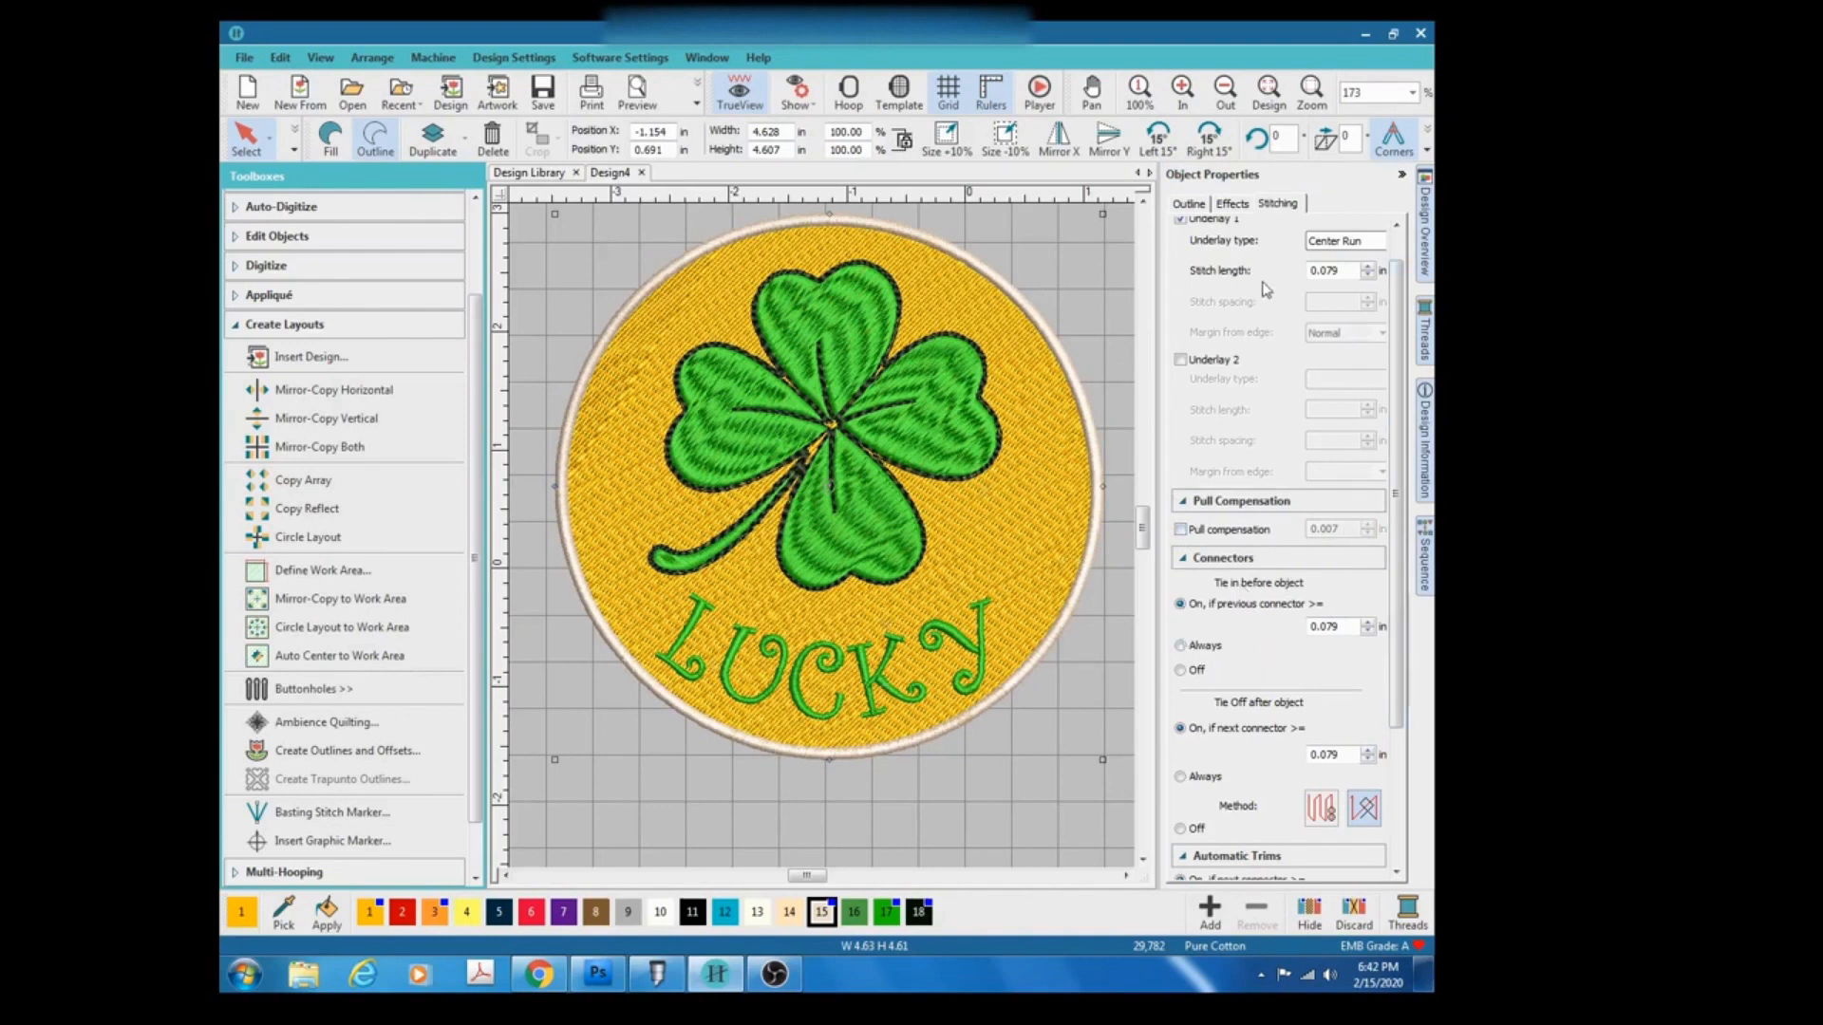
left_click(1233, 203)
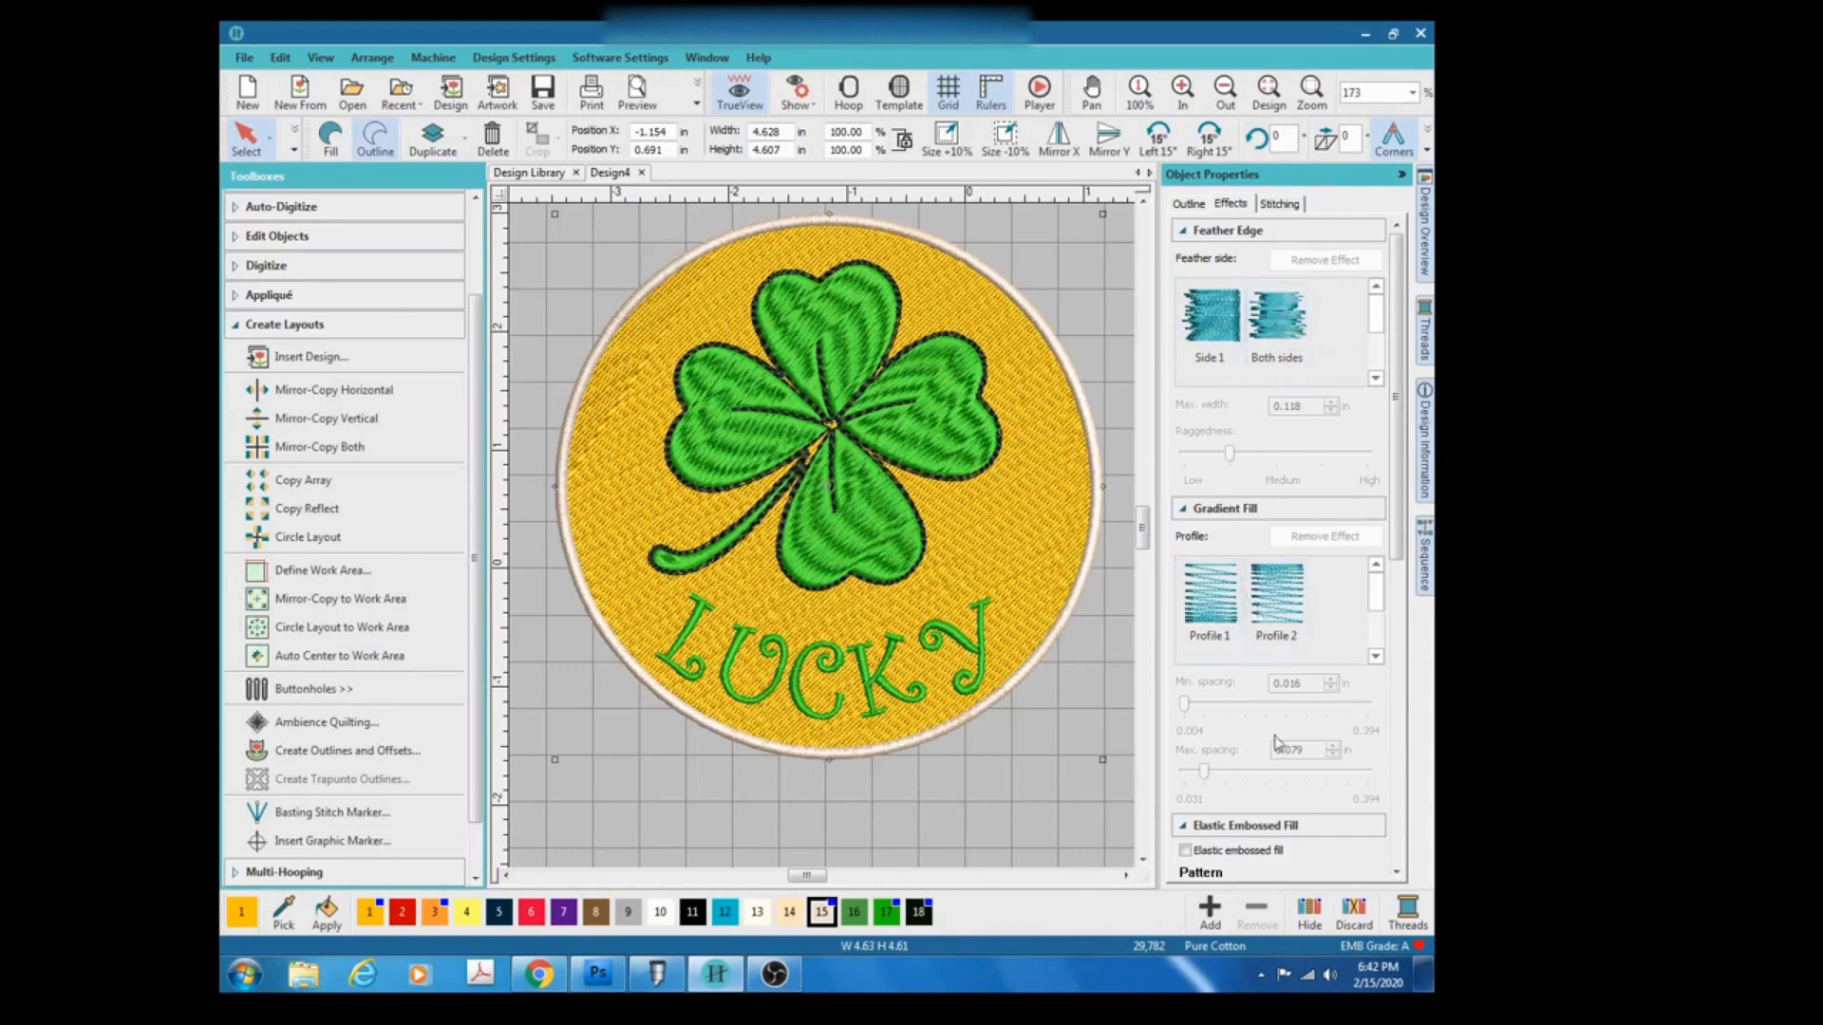
scroll(1296, 741, "down", 2)
scroll(1296, 747, "down", 1)
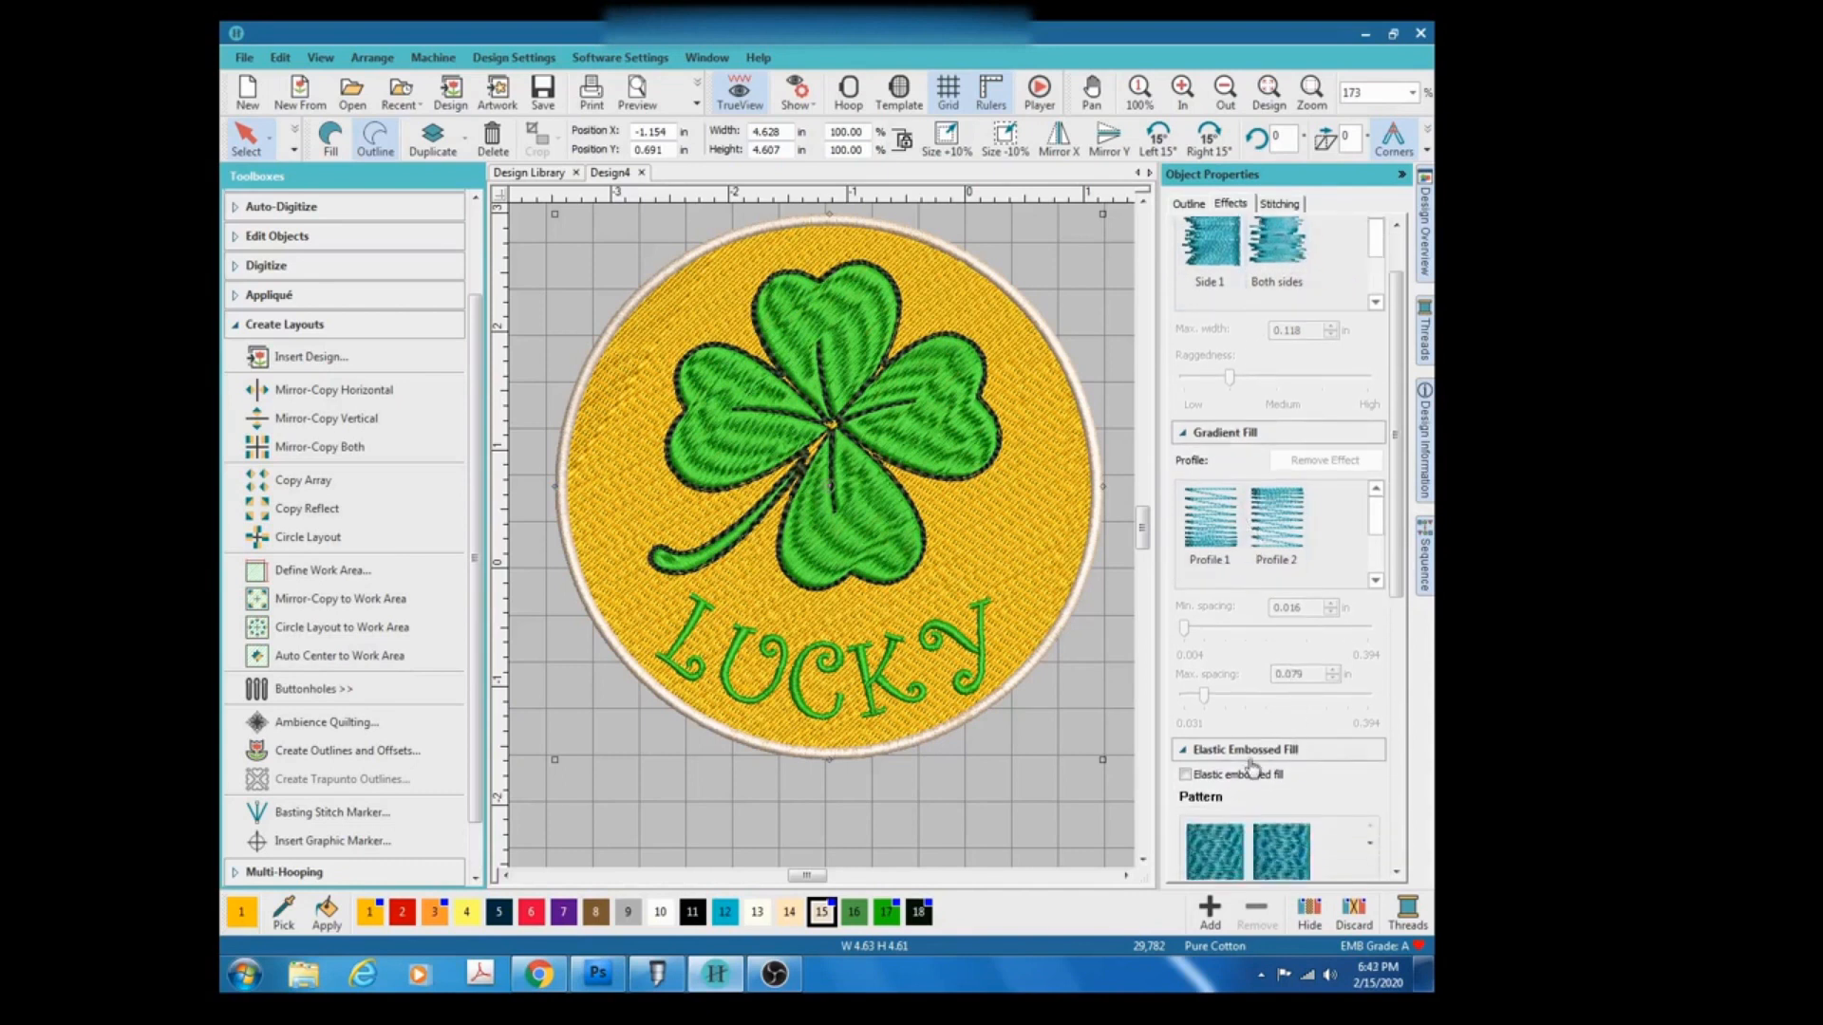
left_click(1187, 204)
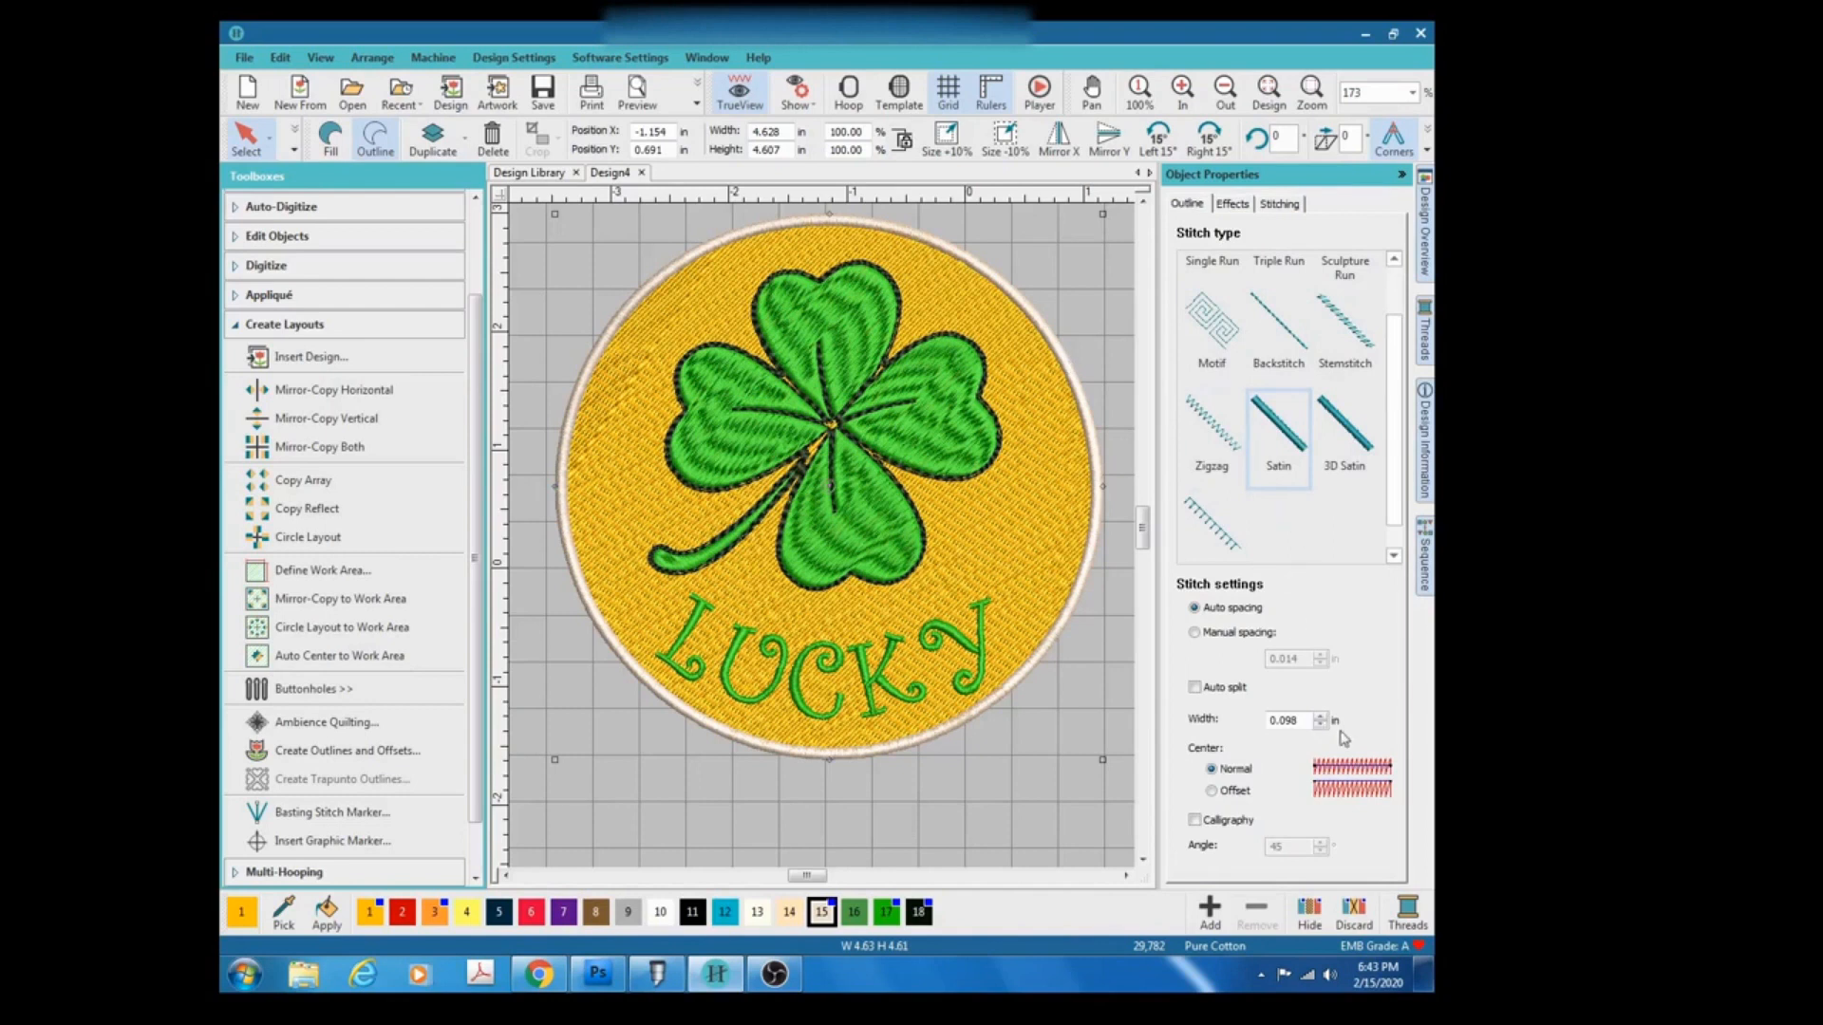
Try satin border widths of 0.1 in and 0.3 in.
double_click(1286, 720)
type(".1")
key("Return")
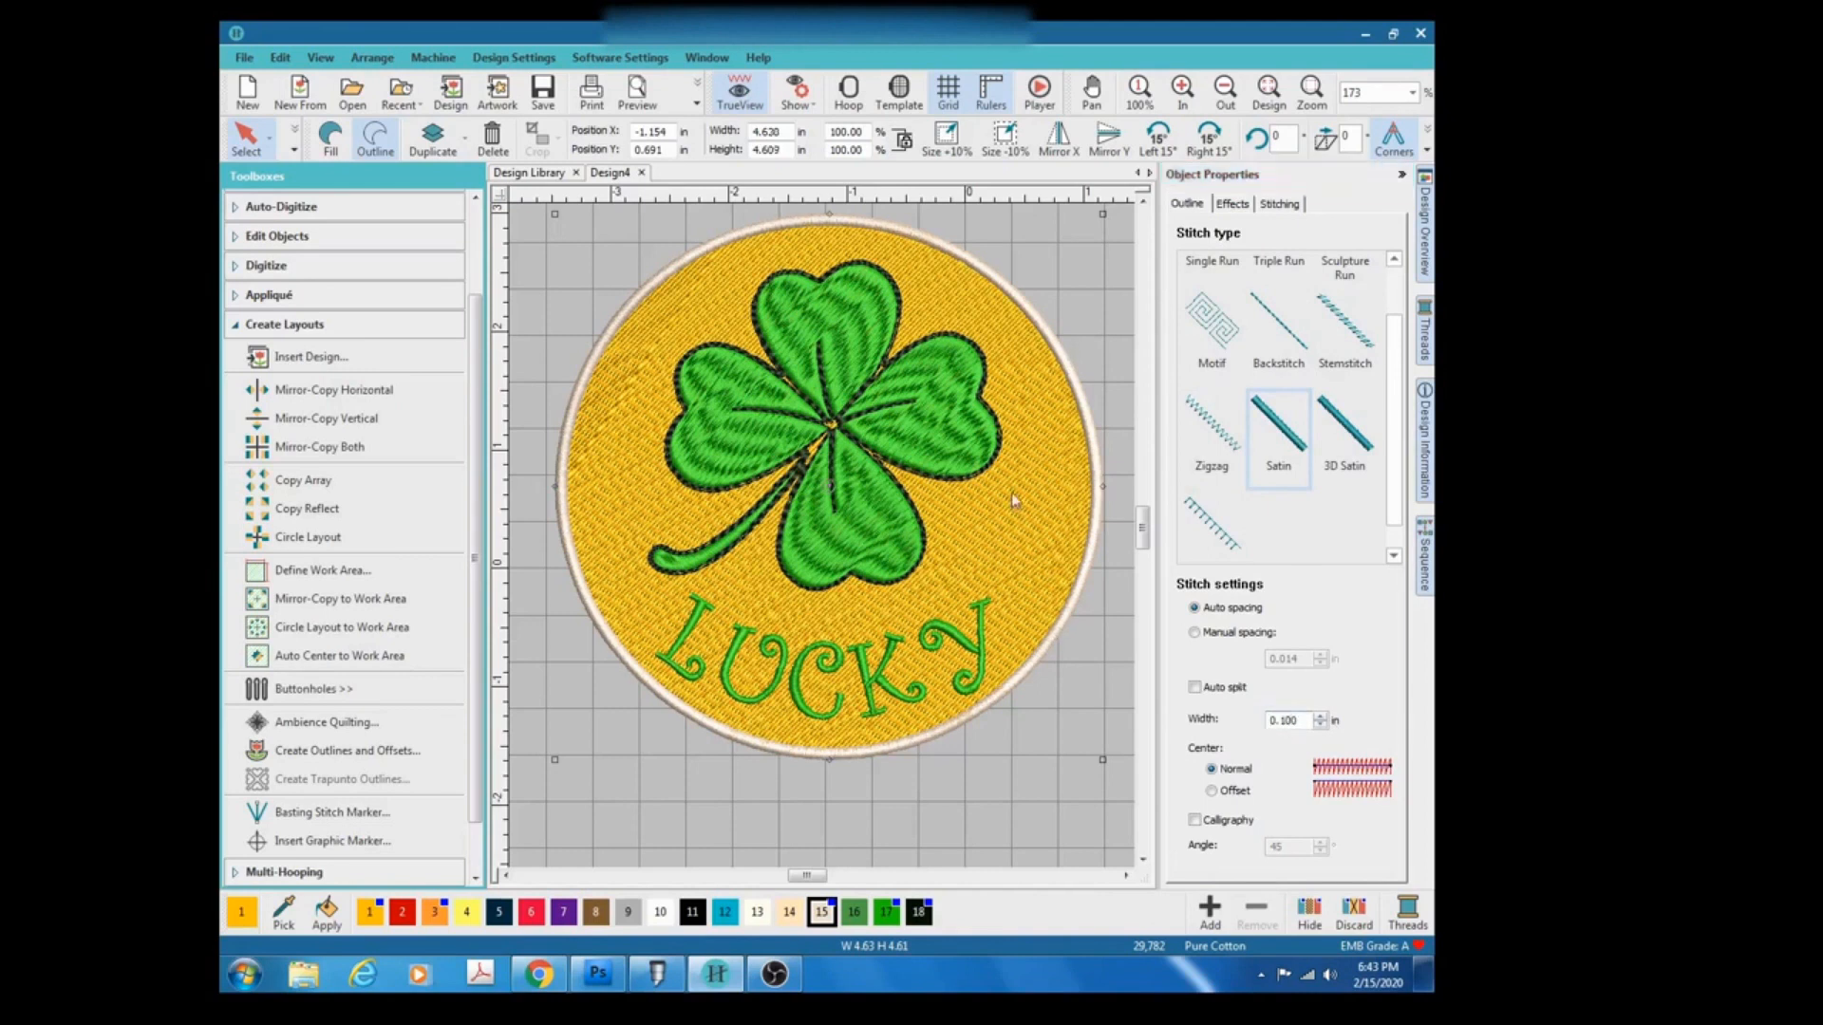
left_click(1303, 722)
left_click_drag(1303, 722, 1232, 728)
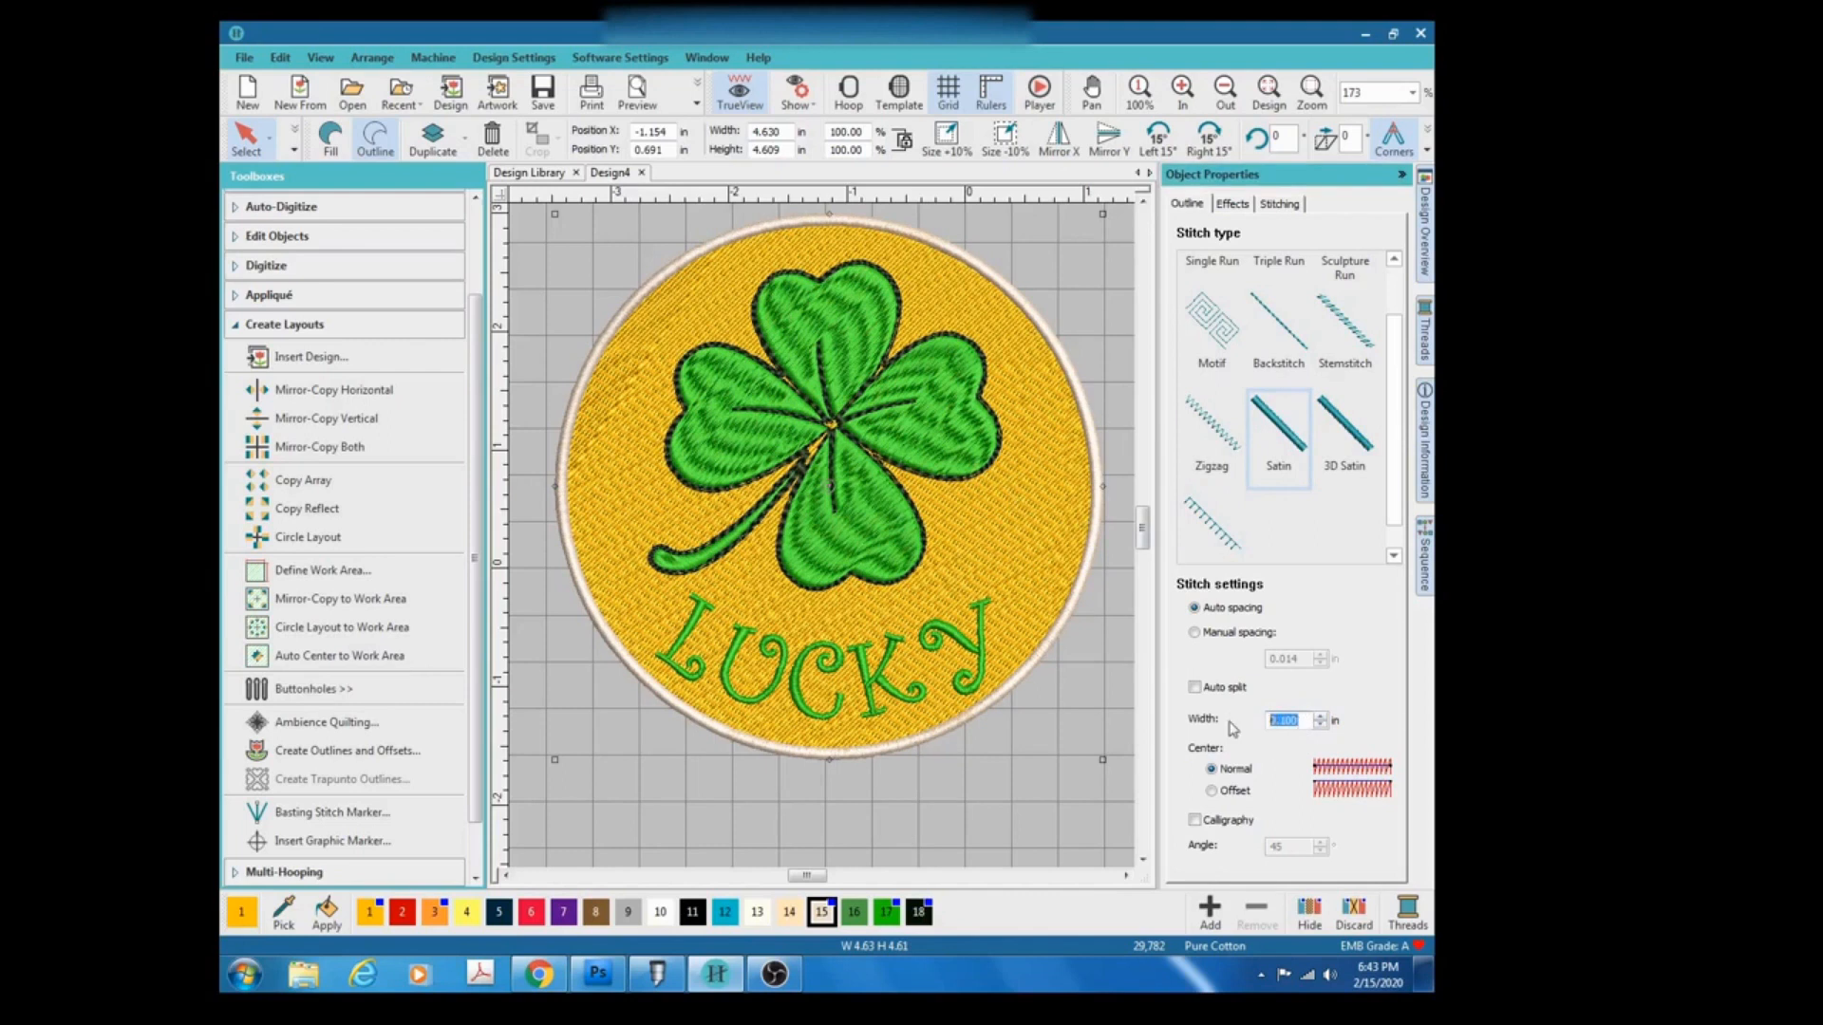
type(".3")
key("Return")
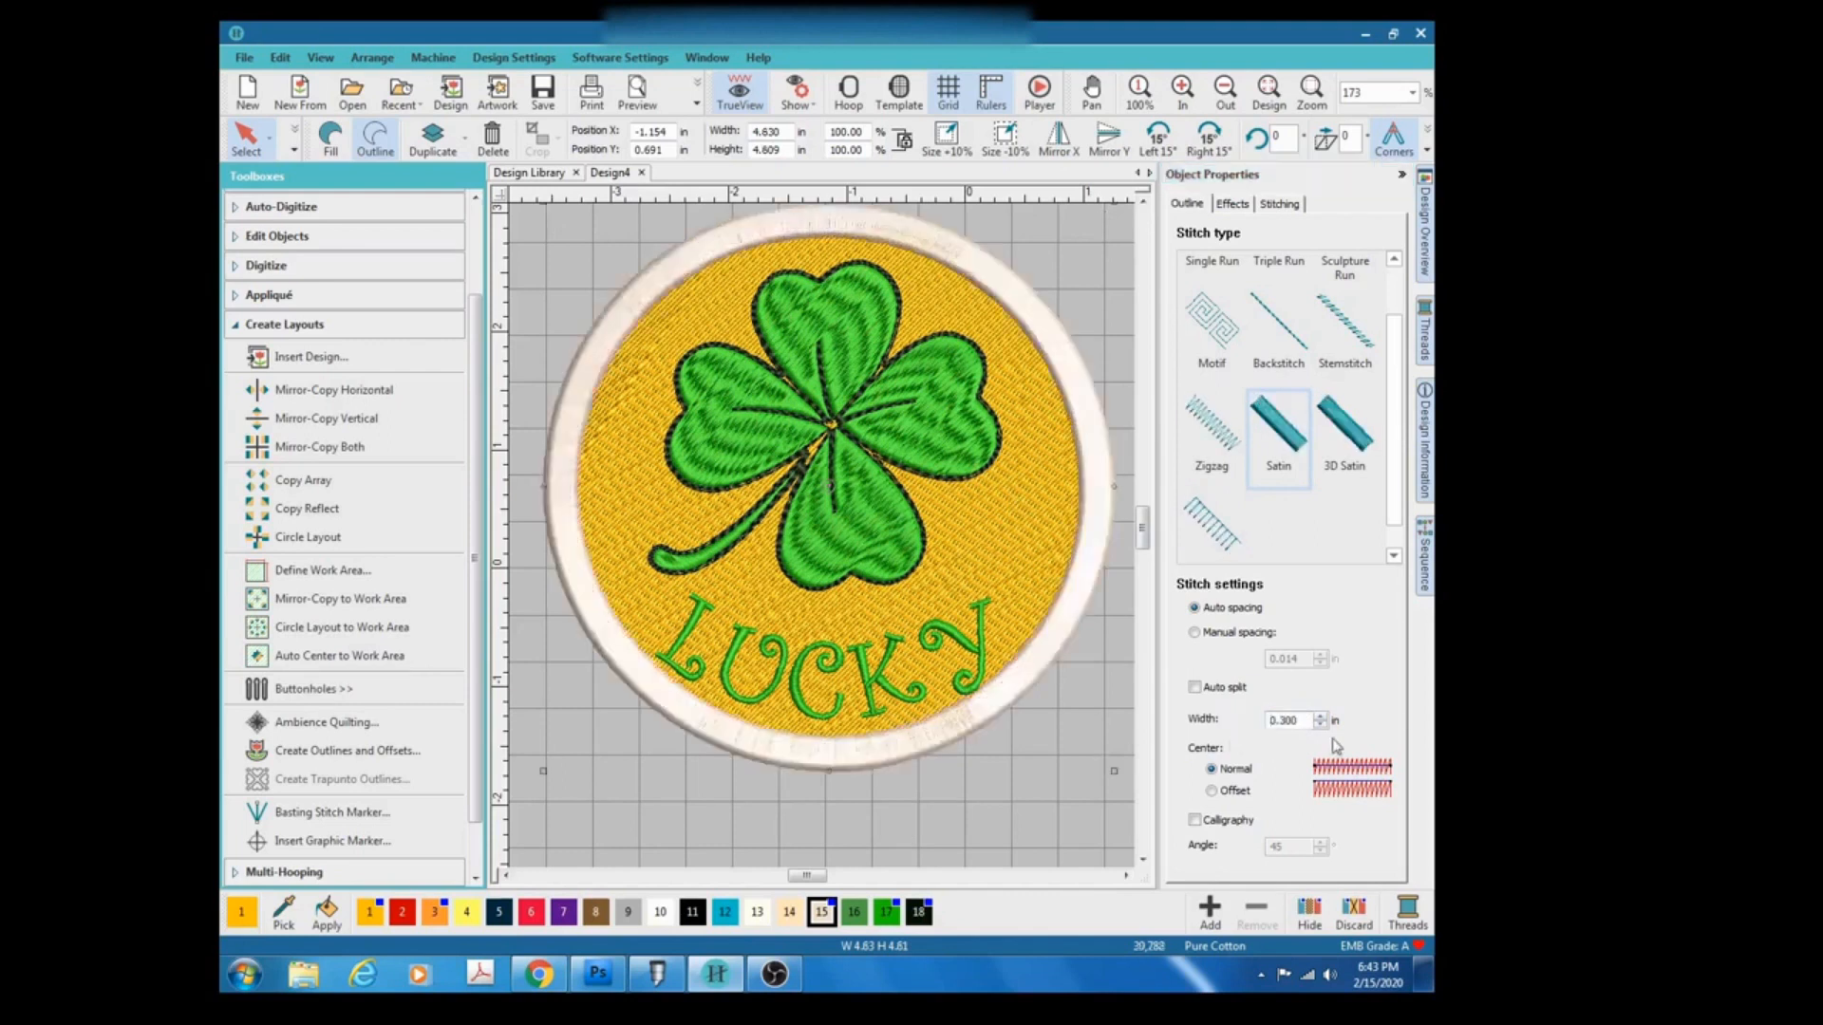
Set the satin border width to 0.125 in and recolour the border with thread colour 1 (gold).
left_click_drag(1309, 719, 1263, 732)
type(".125")
key("Return")
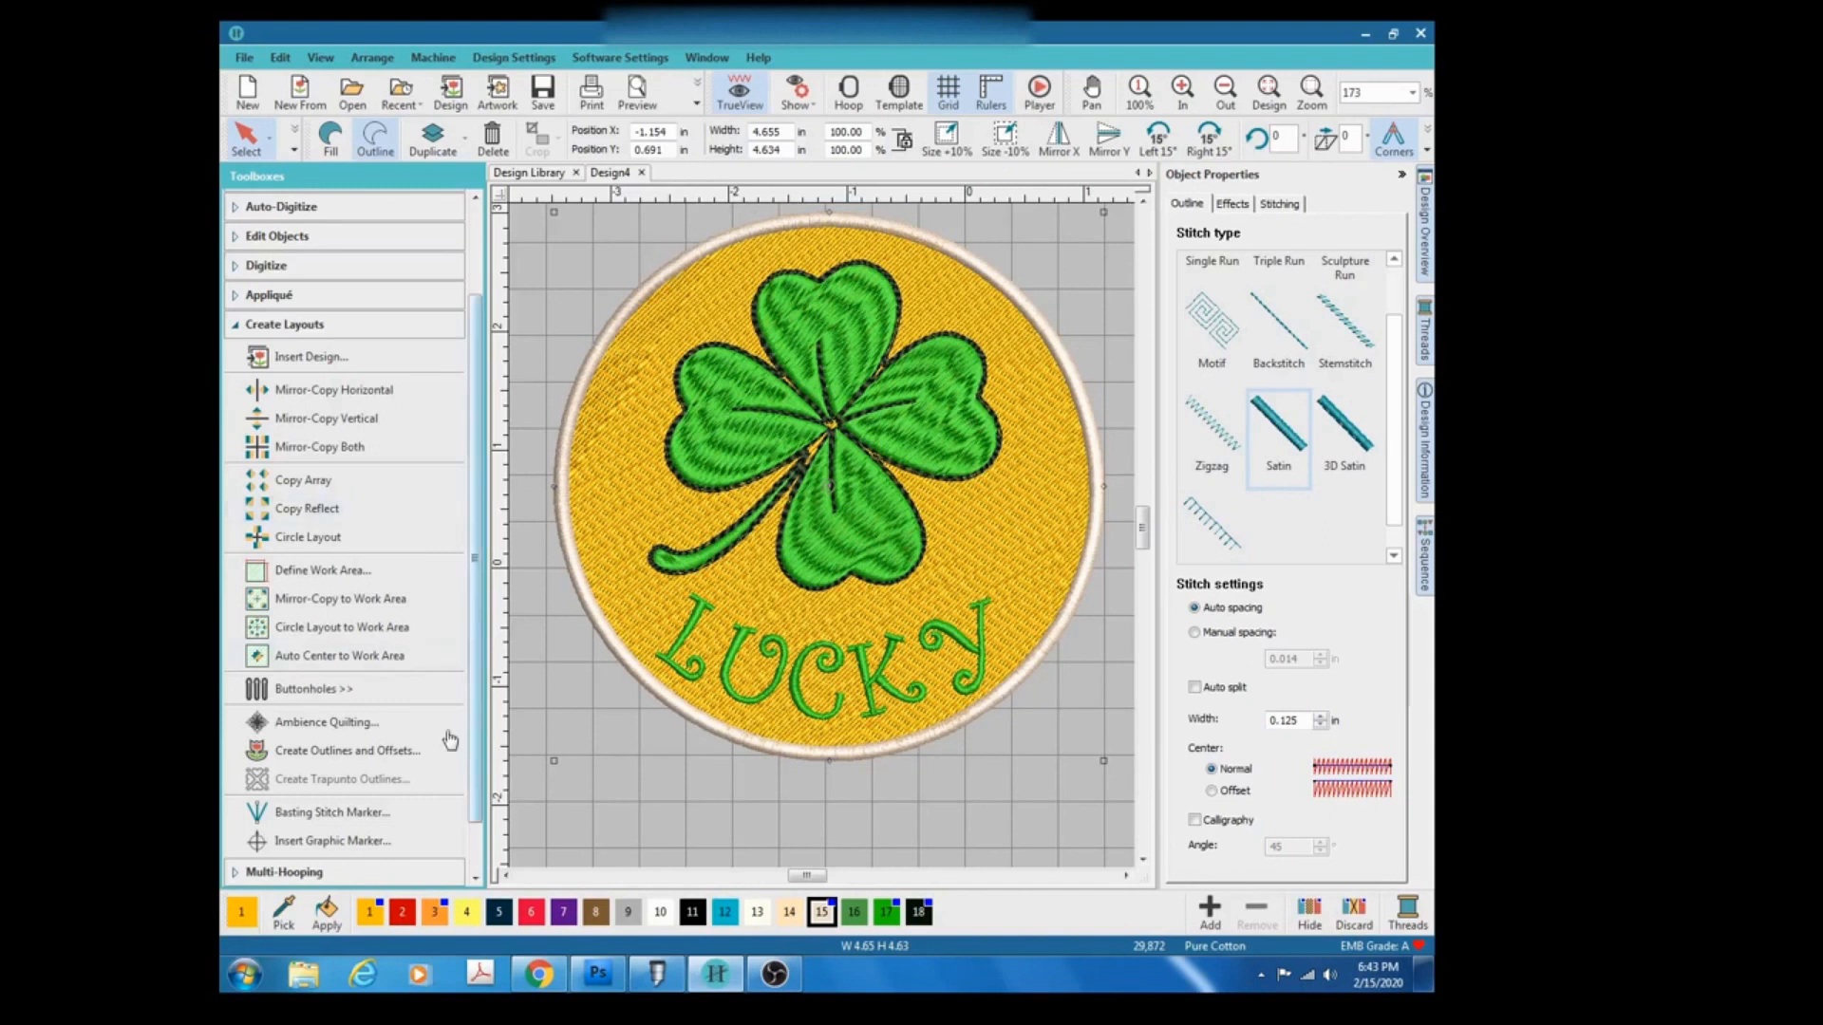
left_click(370, 913)
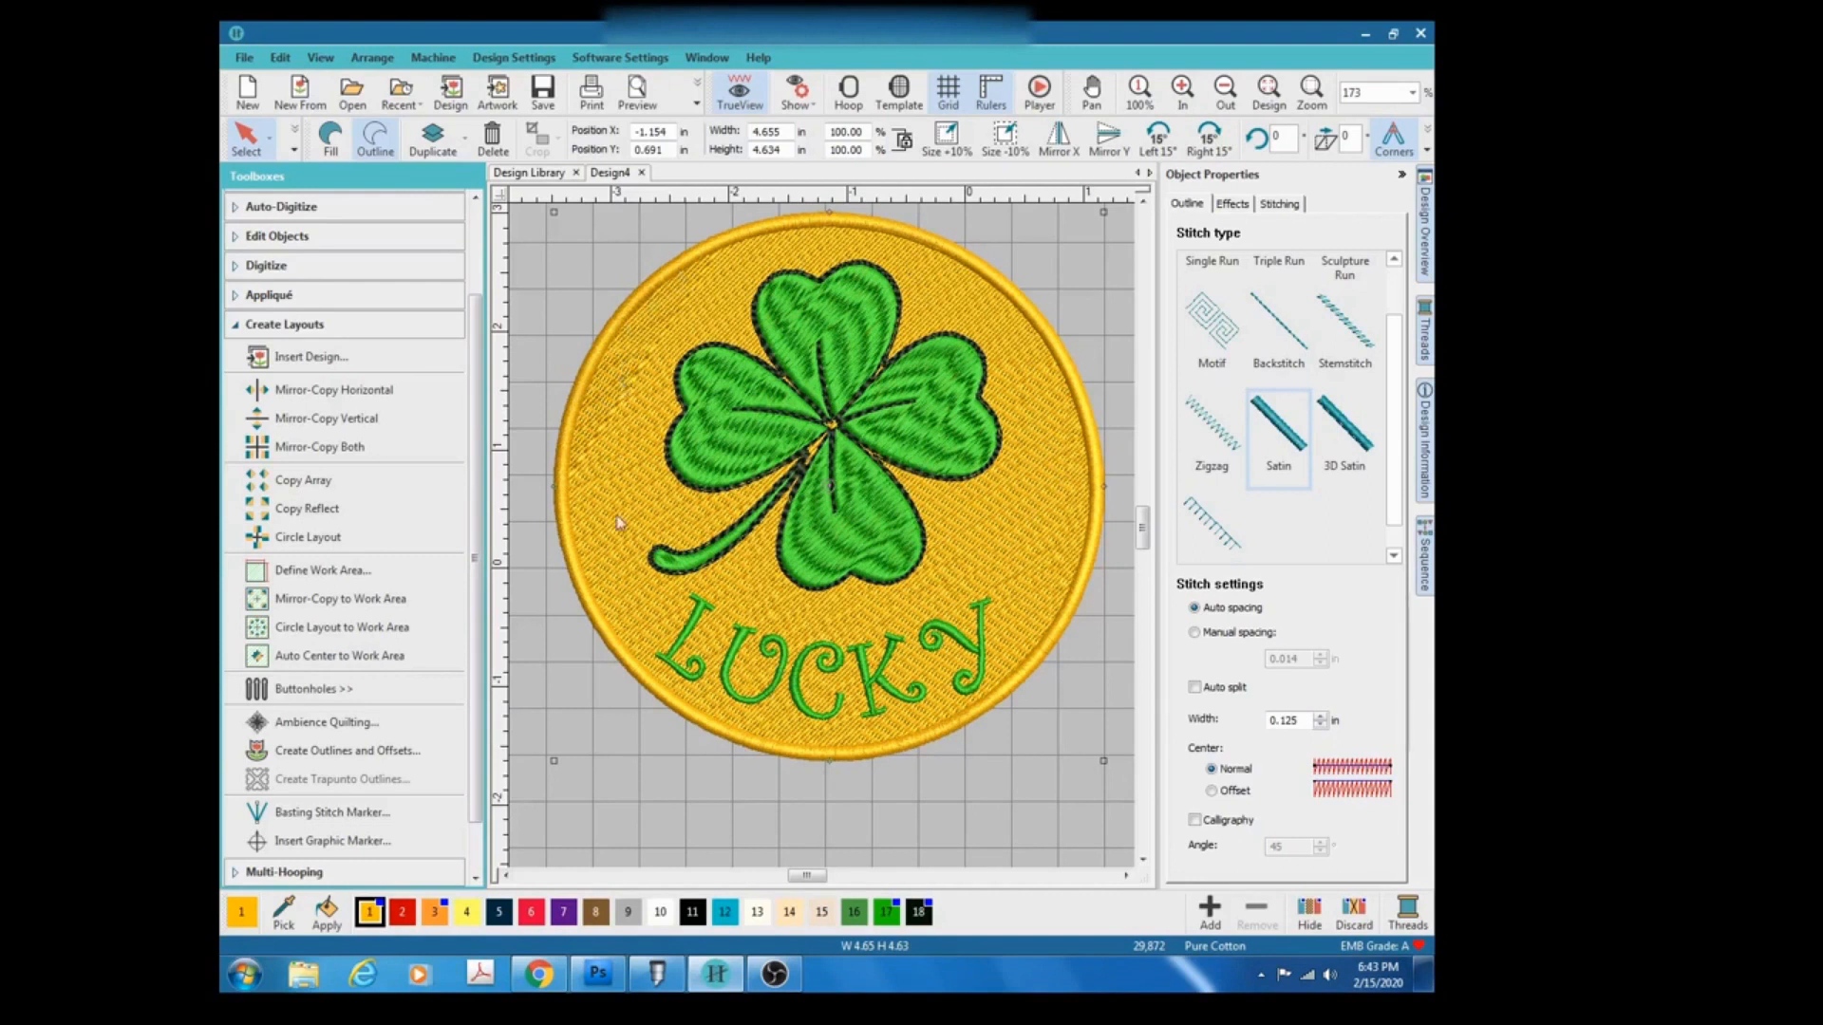
Select the gold circle fill and change its fill pattern.
left_click(625, 455)
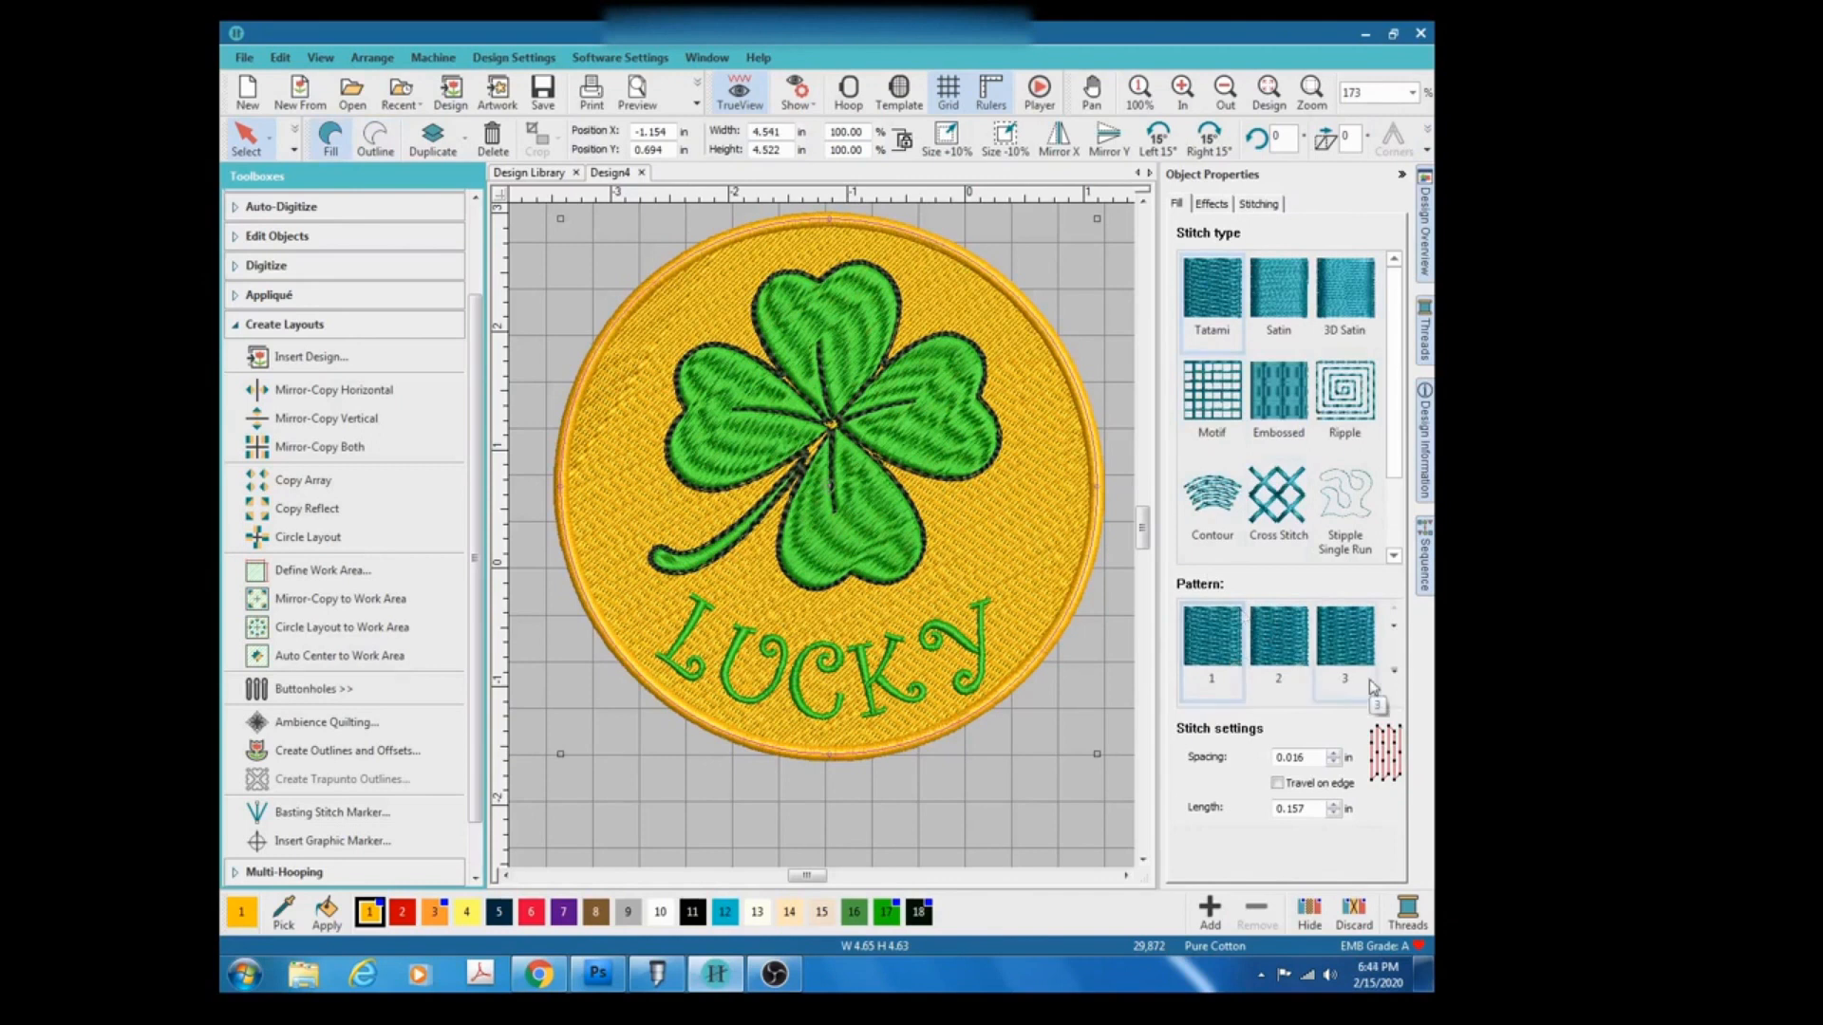
left_click(1365, 644)
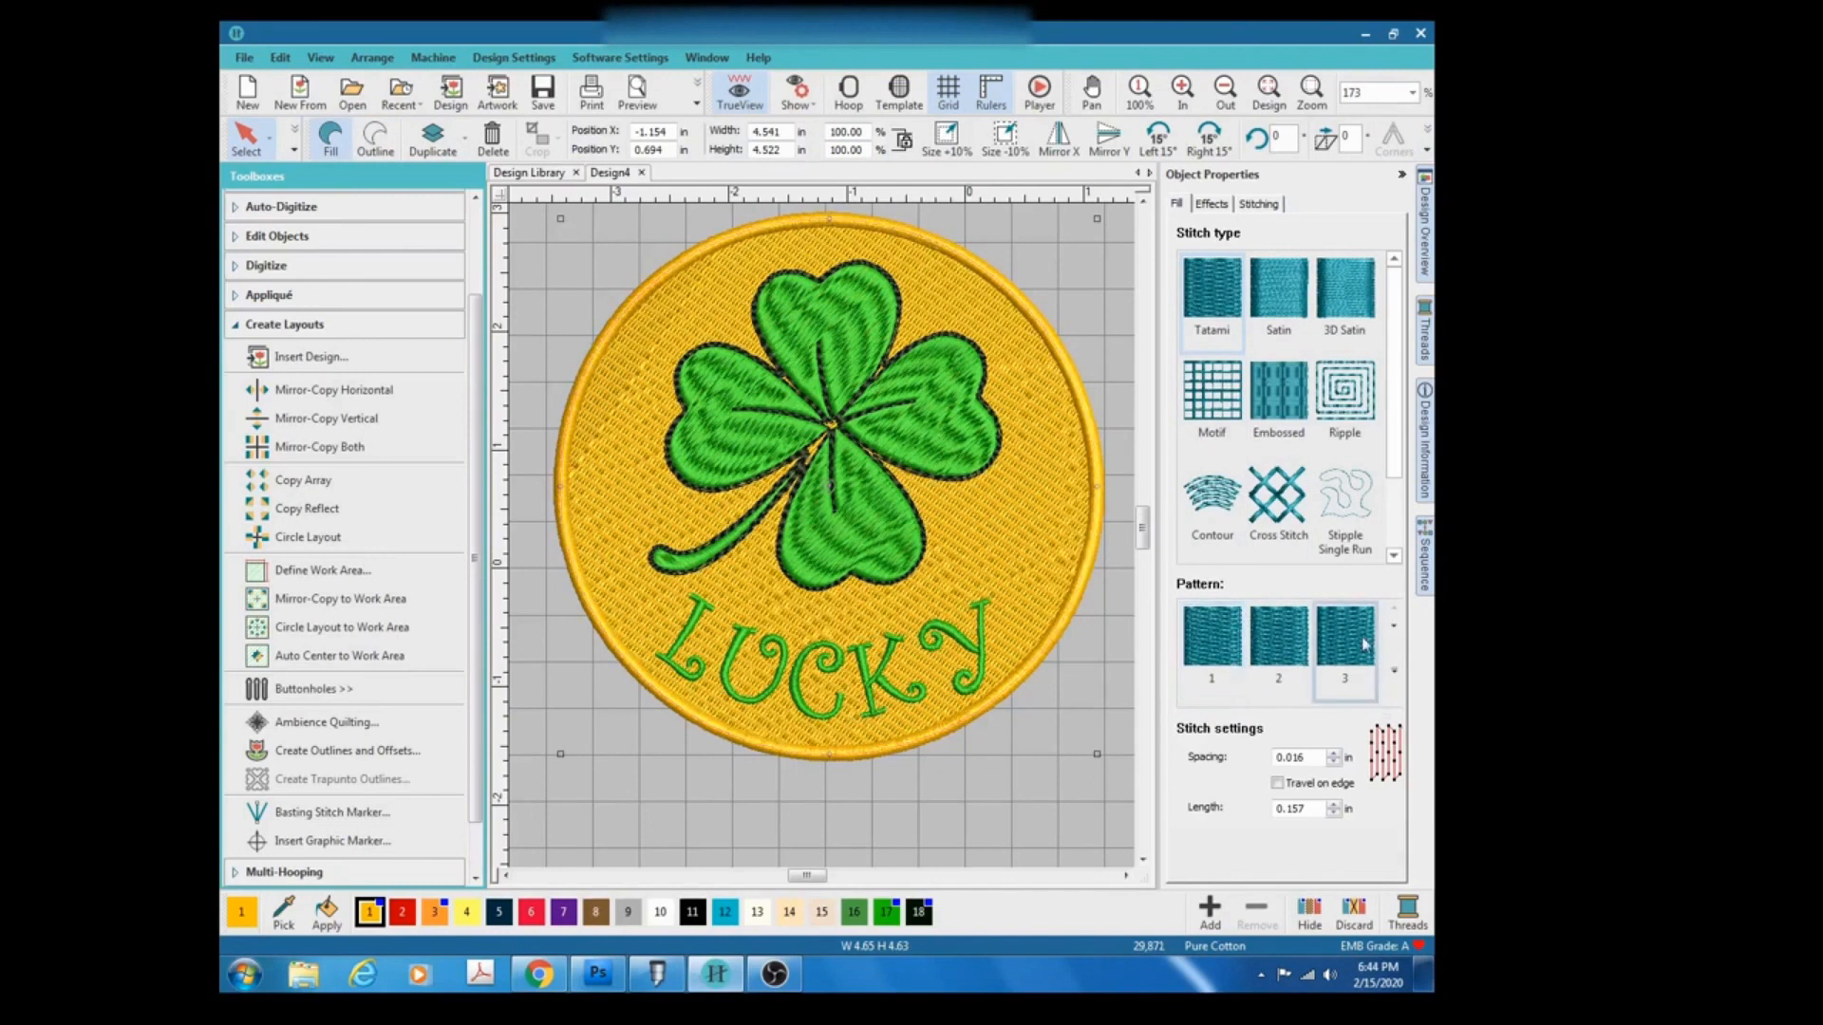
left_click(1302, 646)
left_click(1373, 646)
Select the clover and apply Remove Overlaps to cut the circle fill stitches beneath it.
left_click(720, 403)
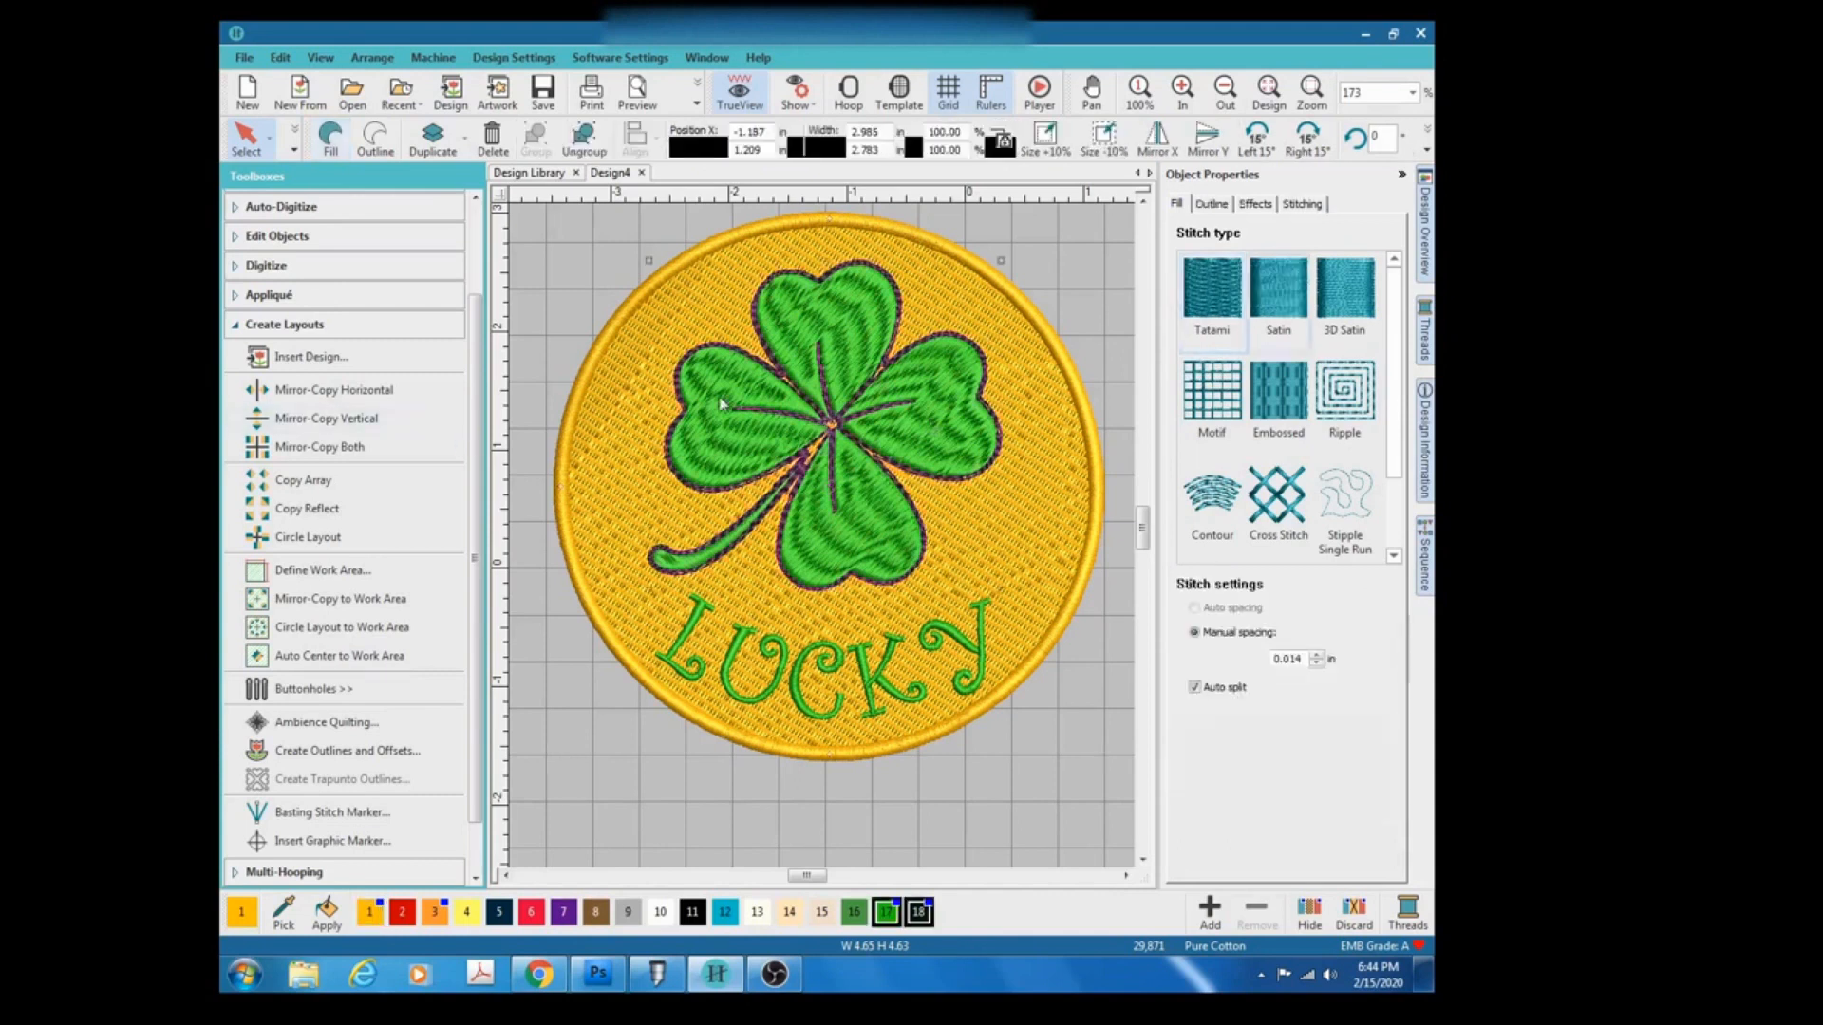
left_click(254, 237)
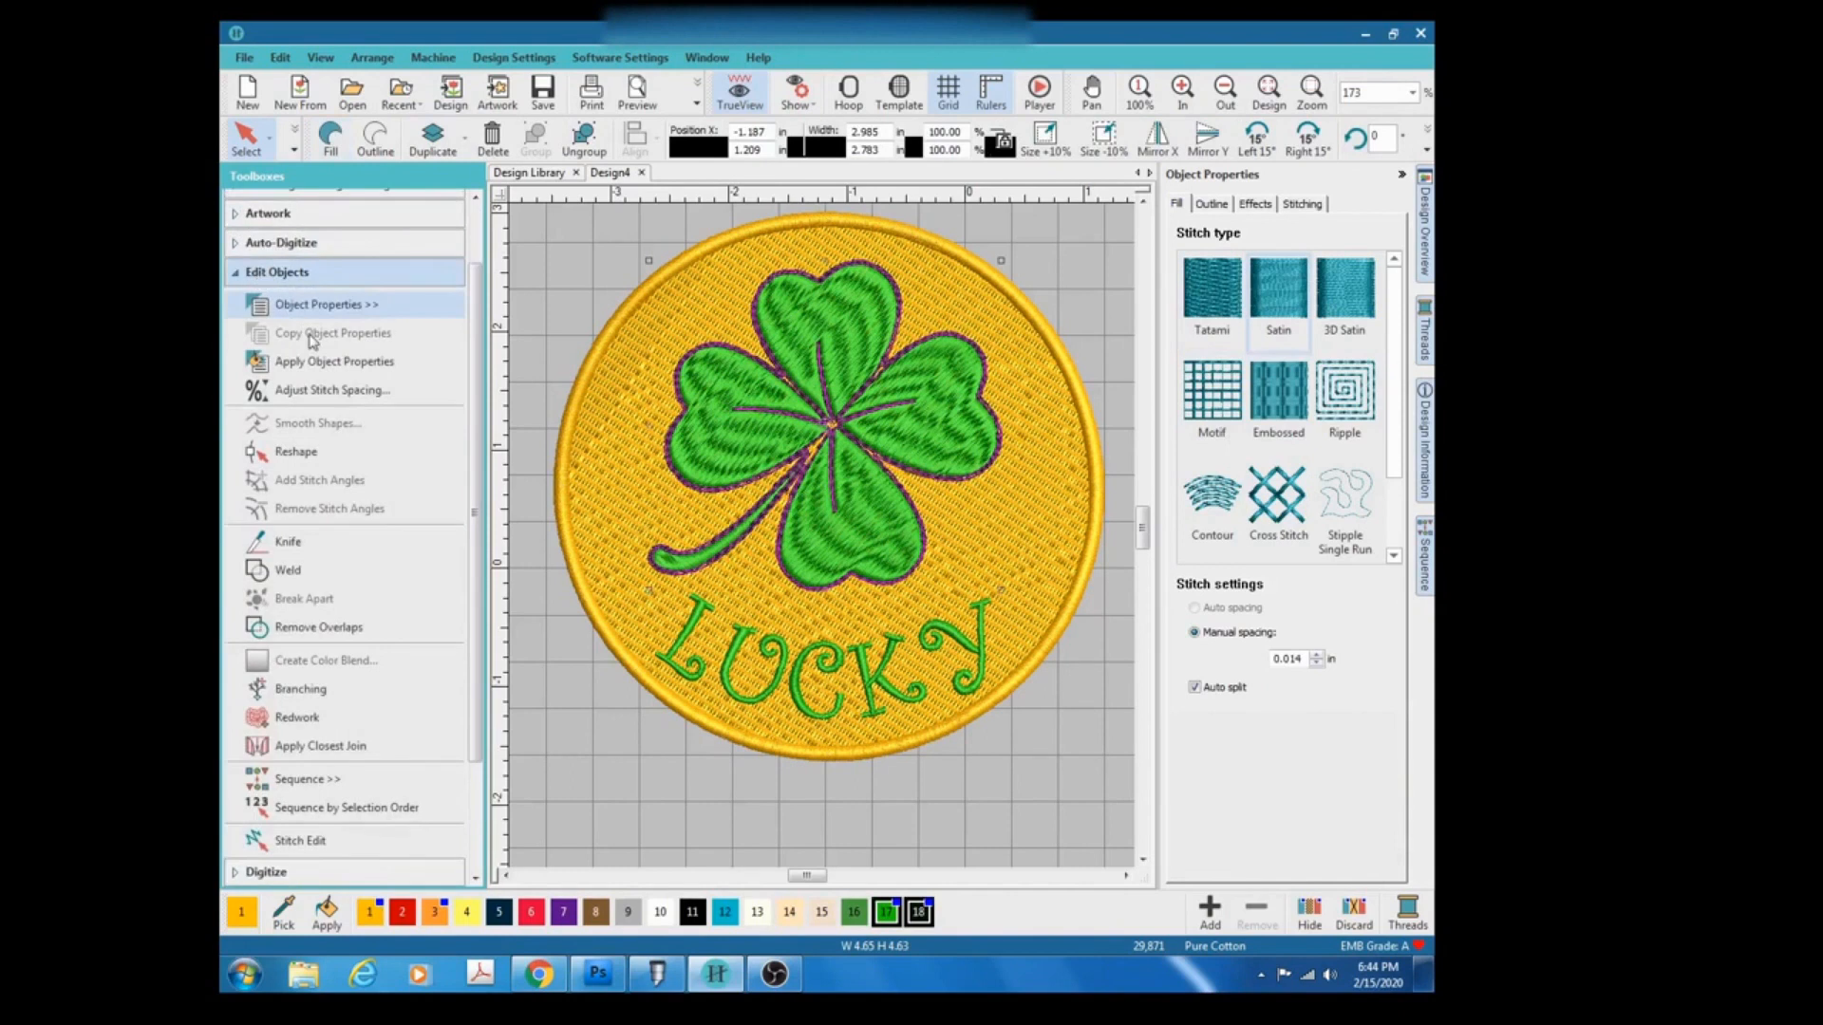
left_click(325, 630)
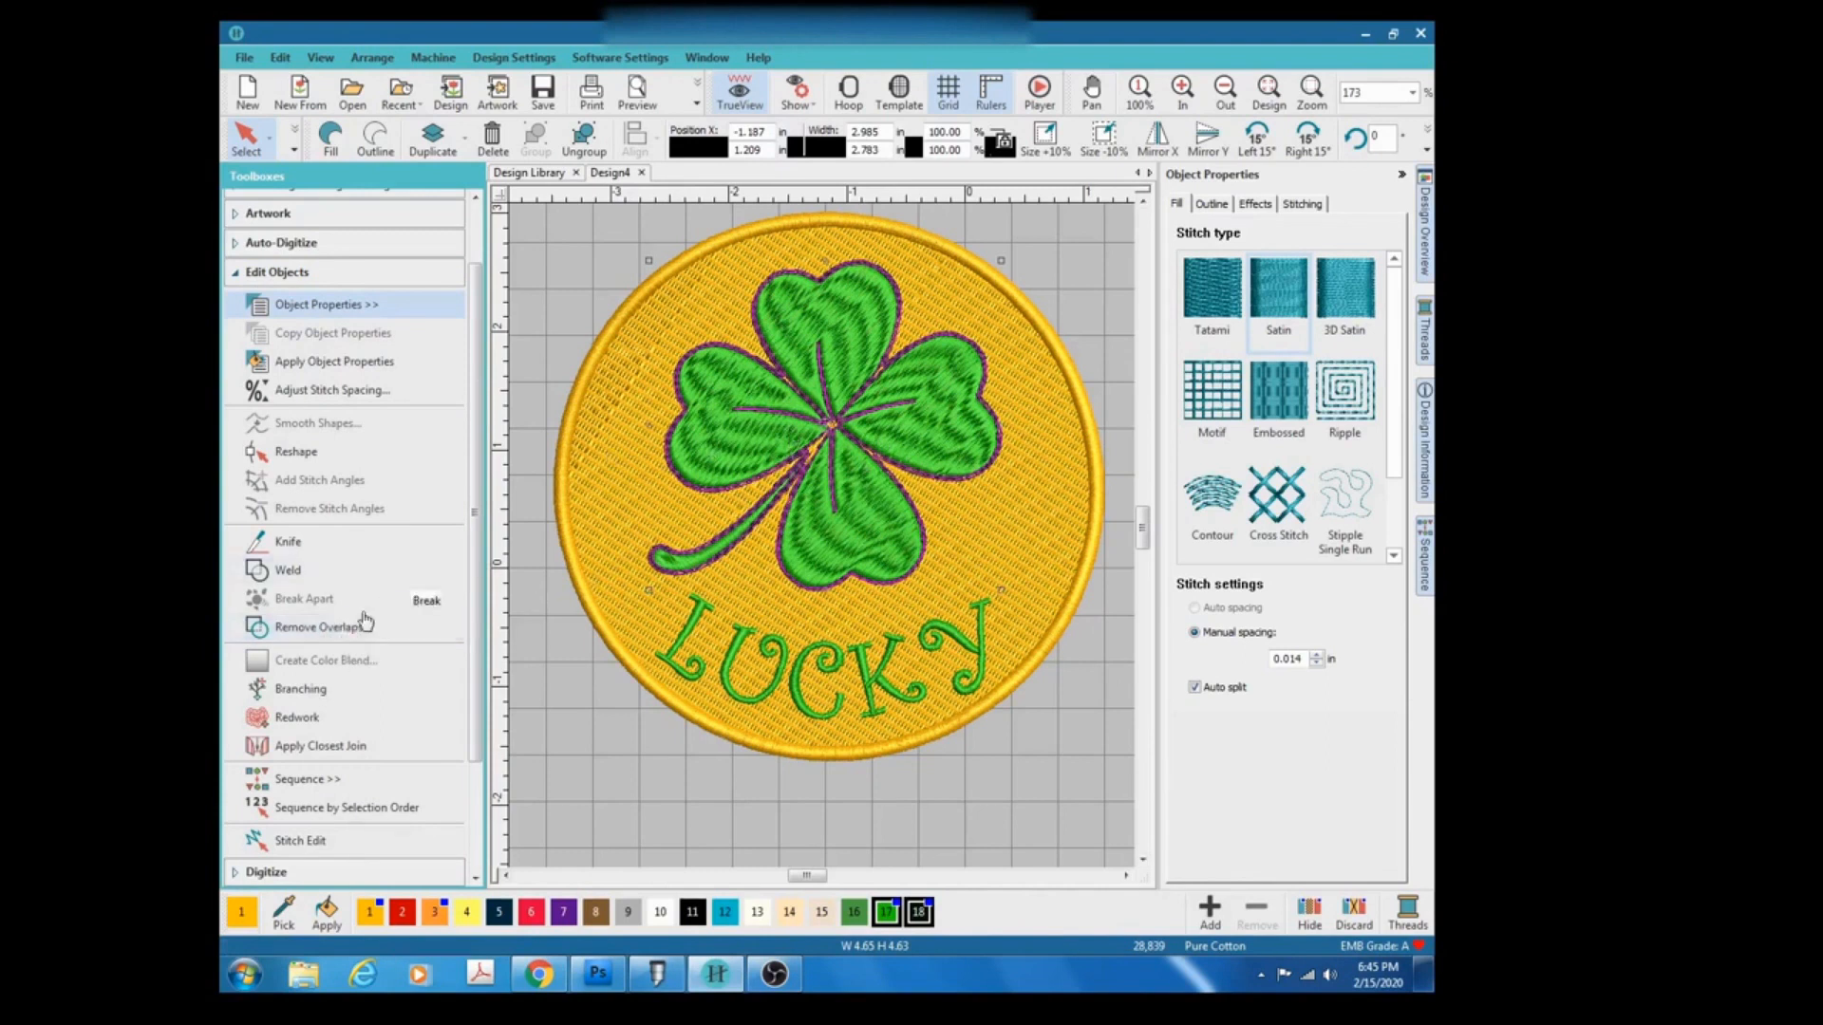
Hide the clover to inspect the cut-out in the circle fill, then unhide all objects.
right_click(711, 391)
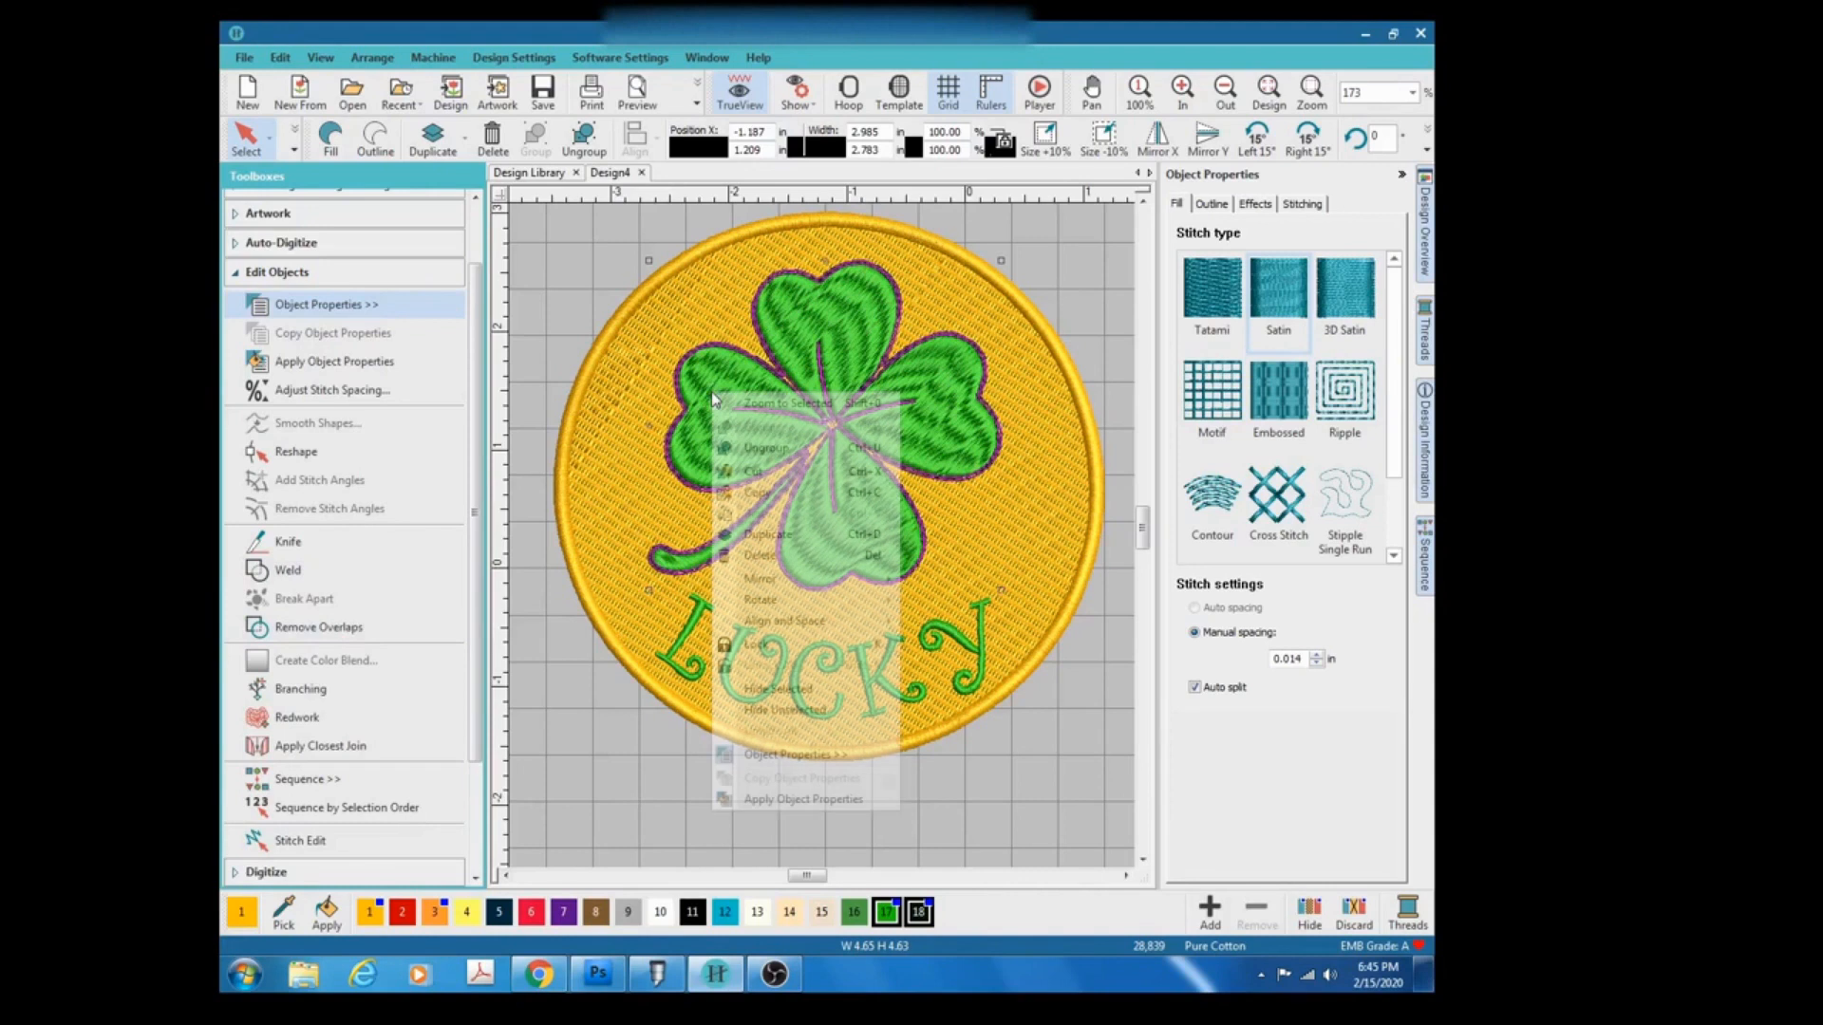
left_click(792, 691)
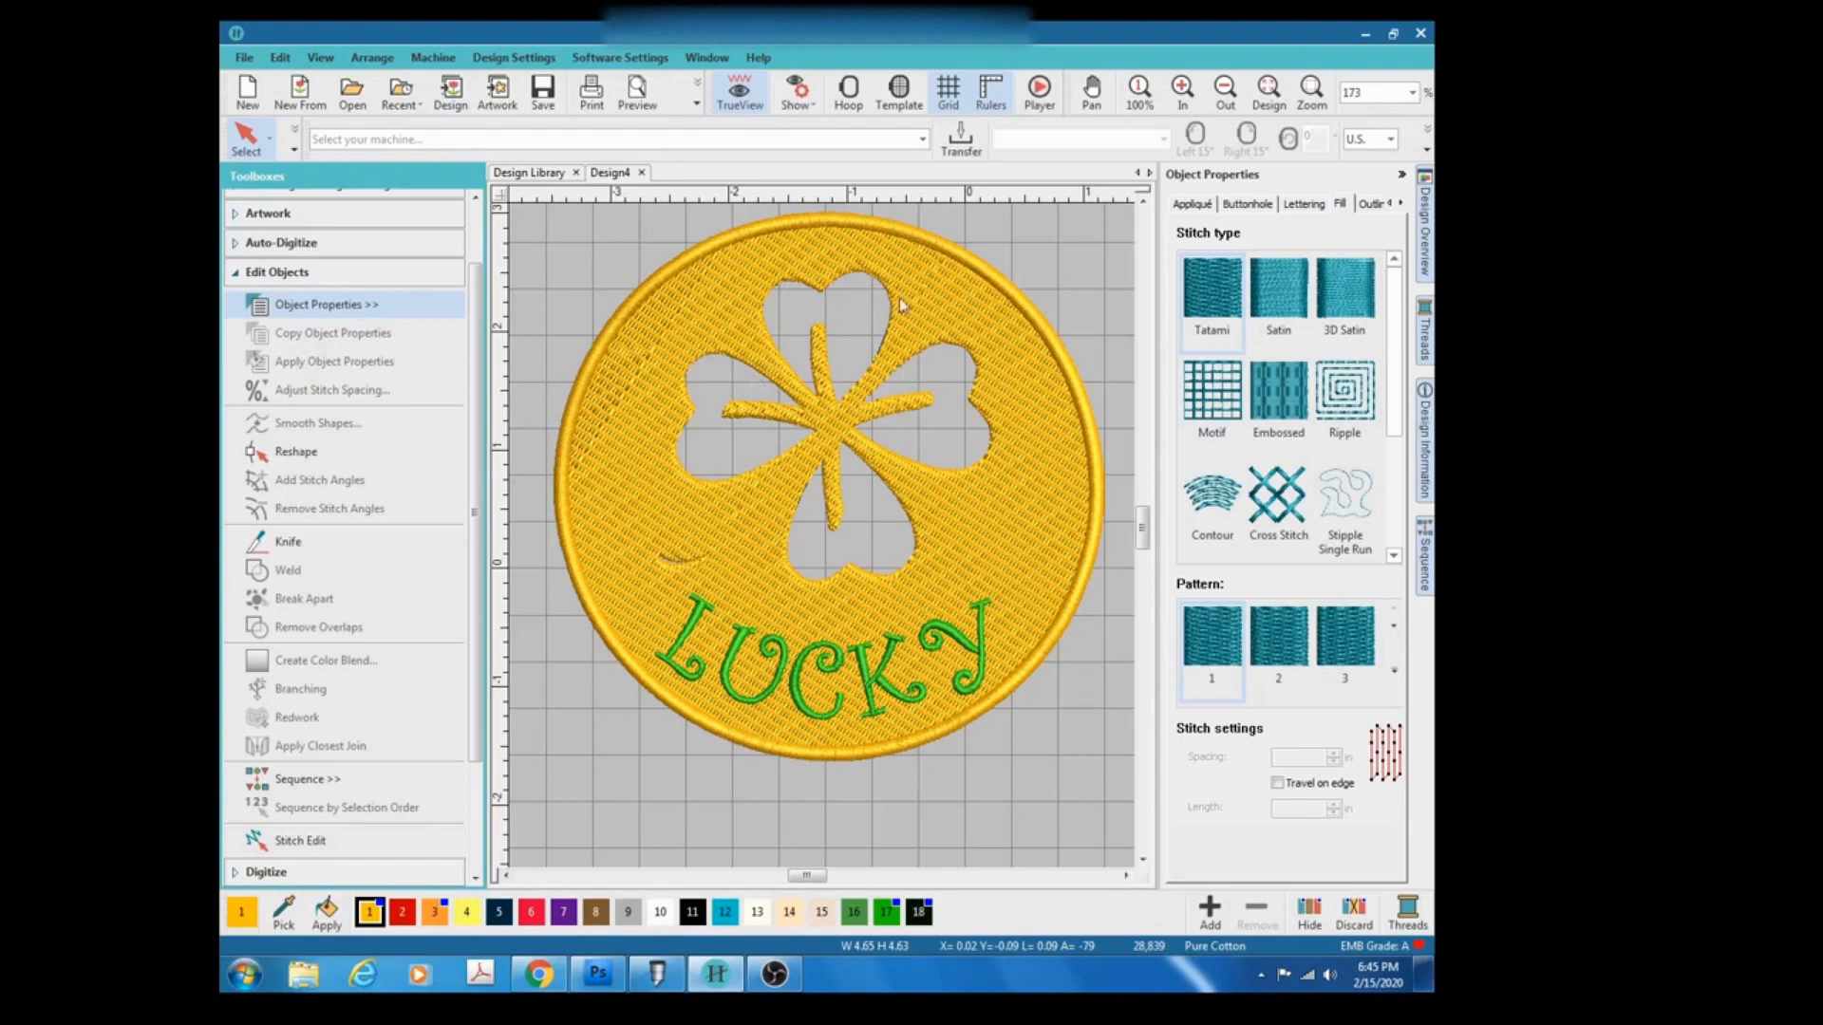
right_click(721, 383)
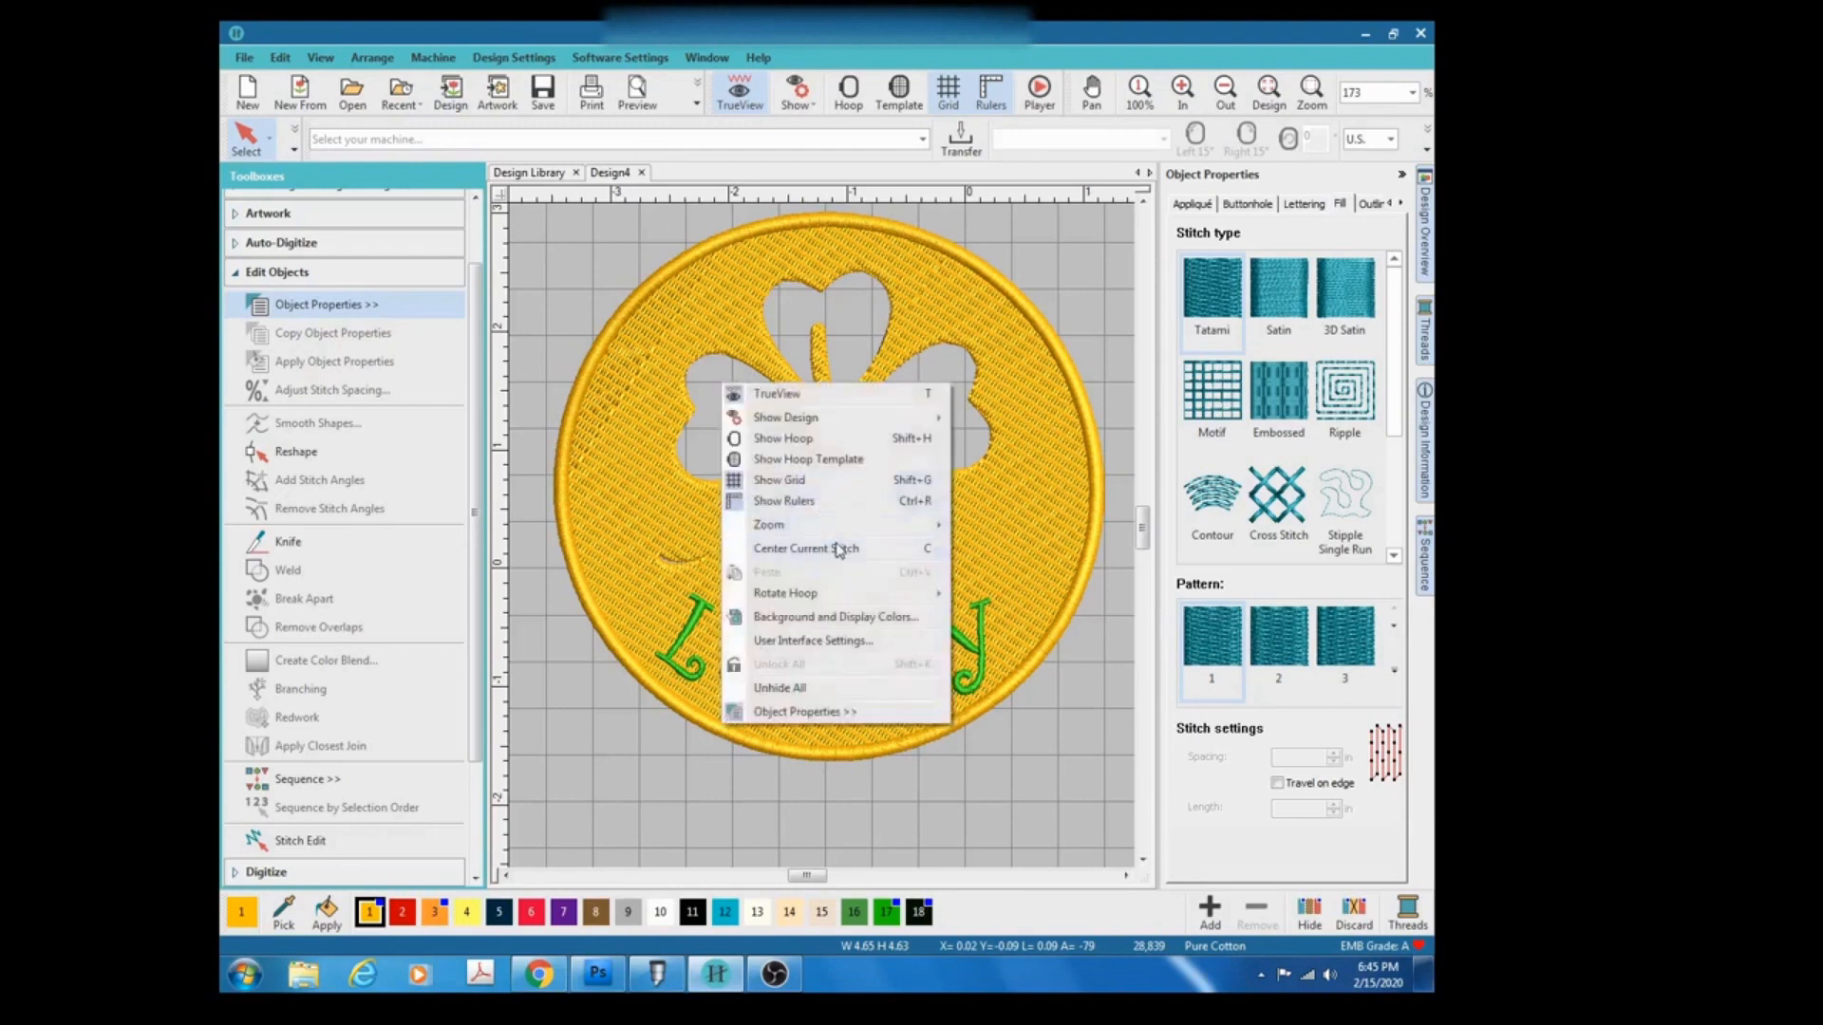
left_click(848, 697)
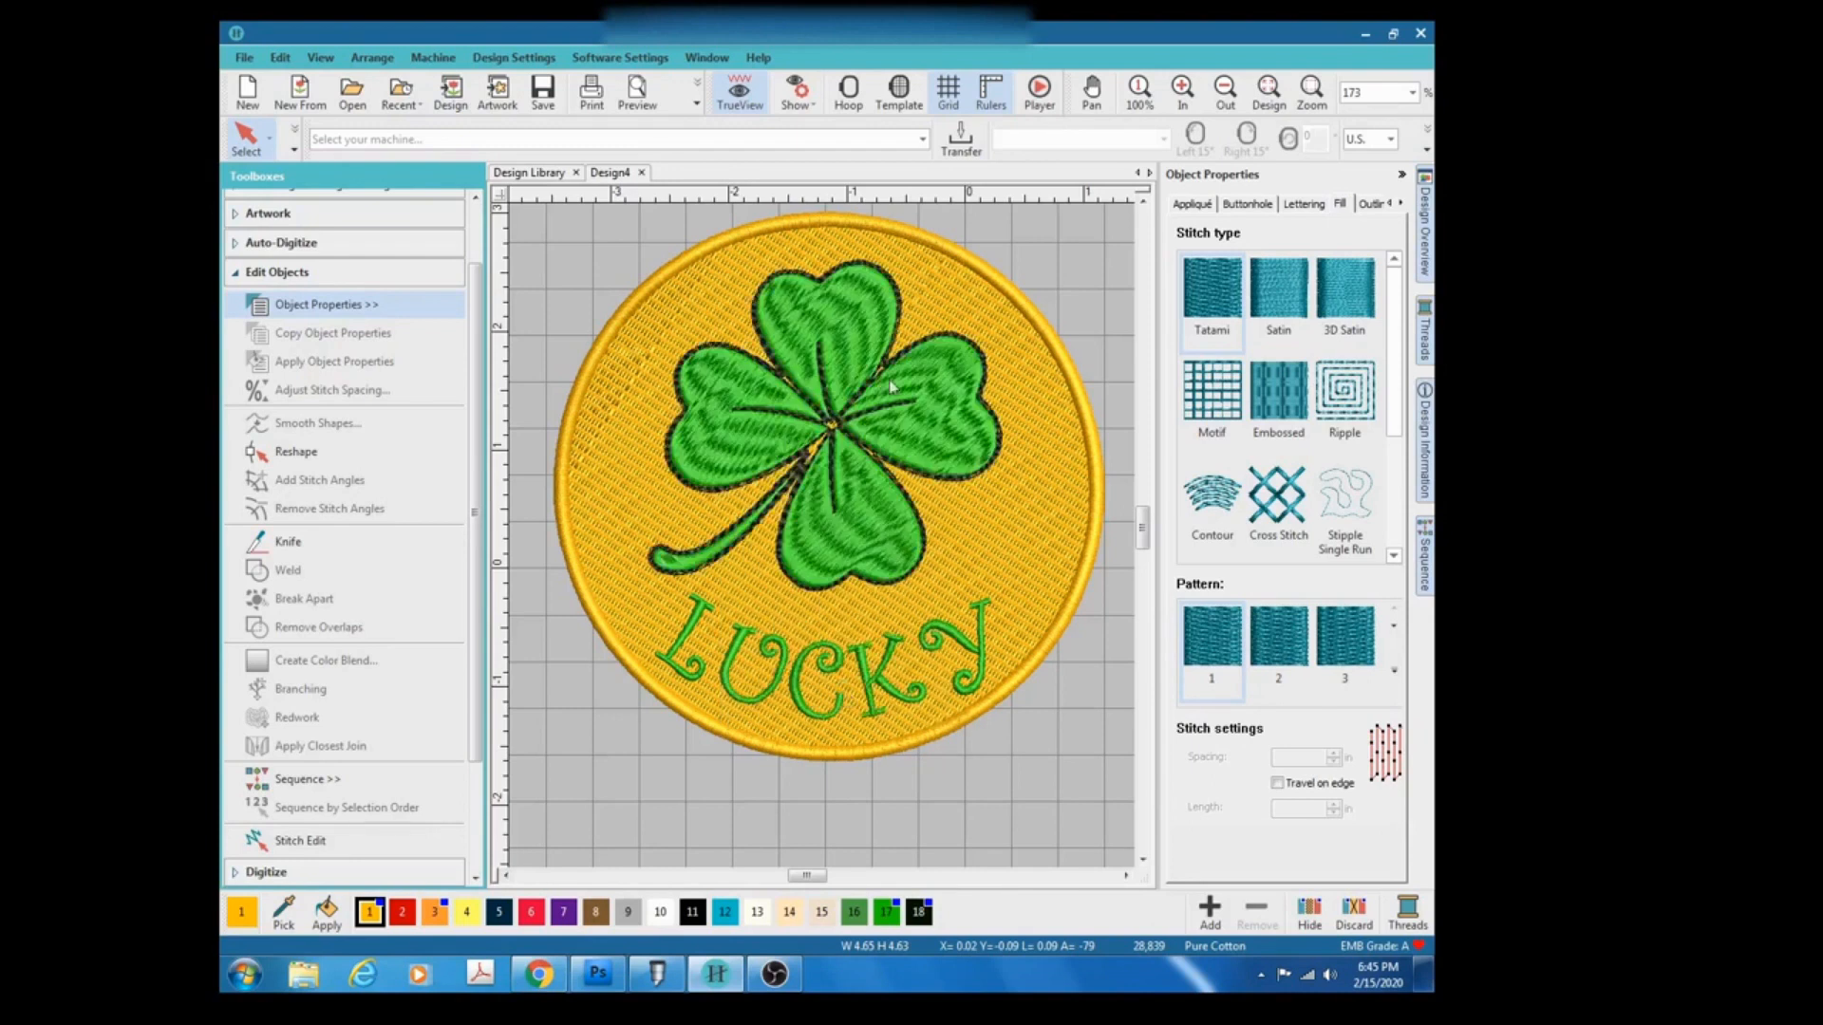
Apply Remove Overlaps to the LUCKY lettering and to the outer satin border.
left_click(726, 683)
left_click(374, 634)
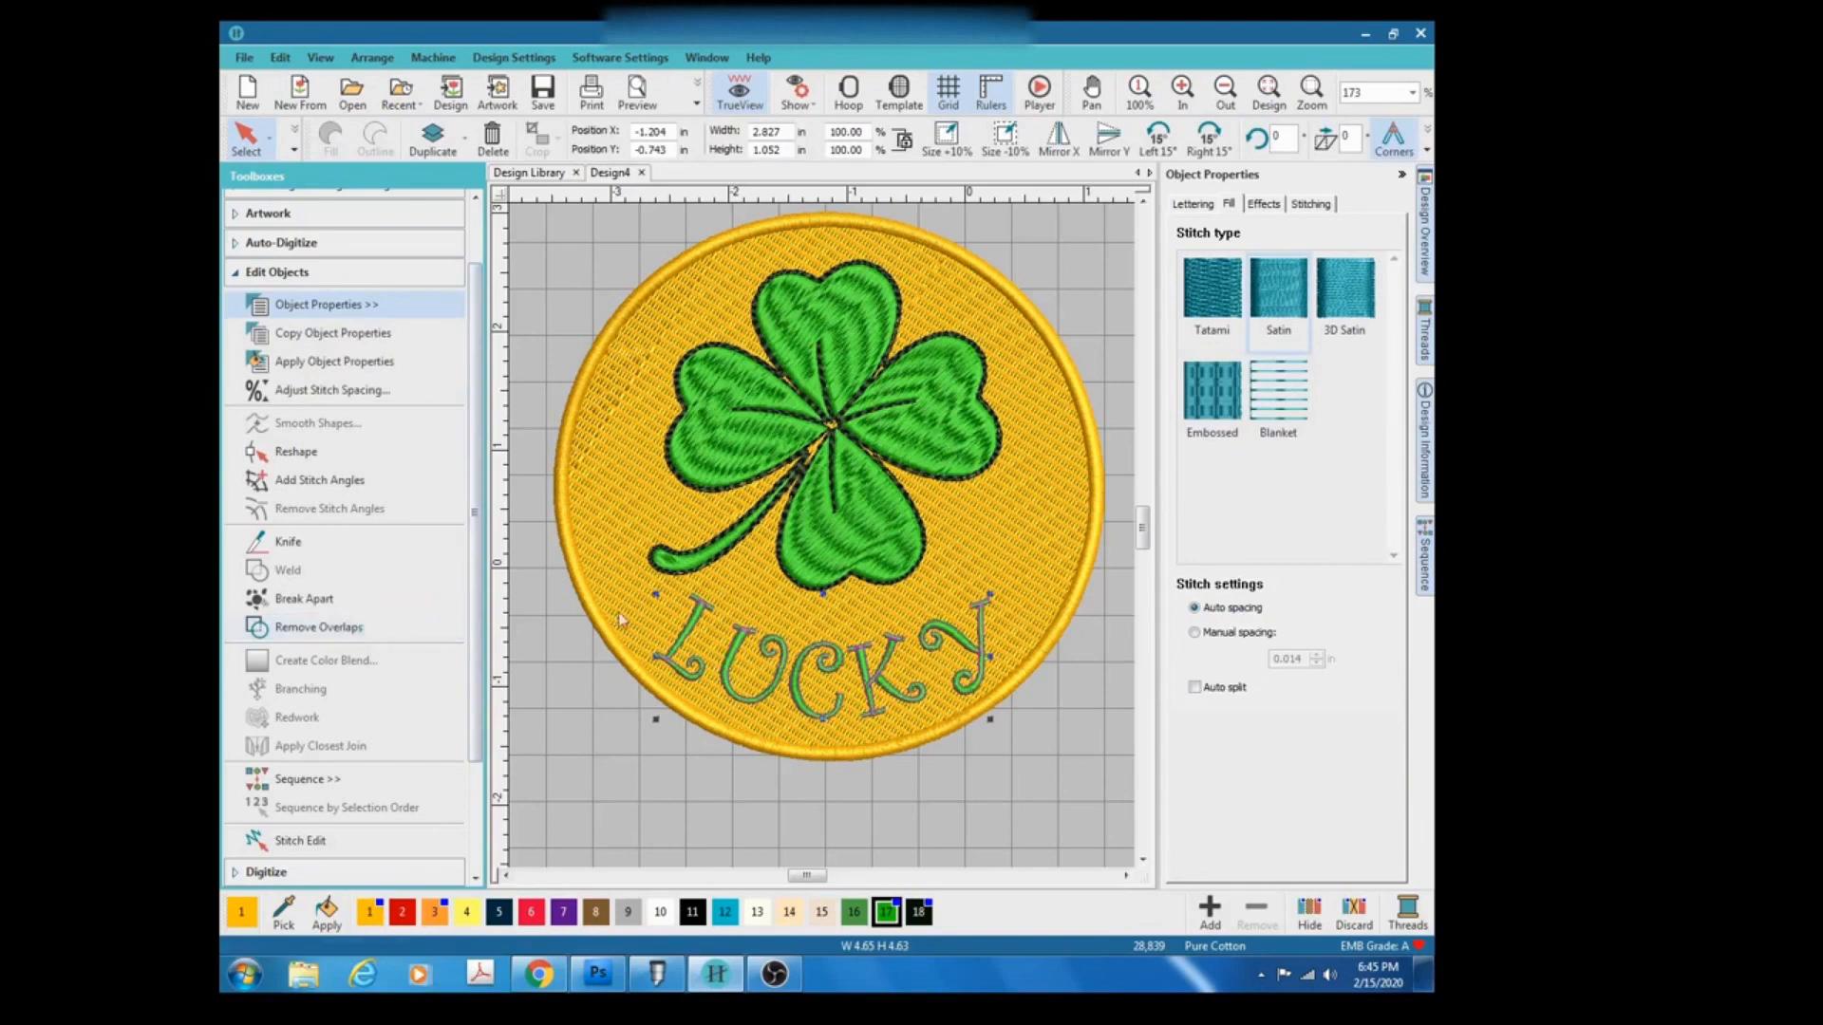
left_click(561, 470)
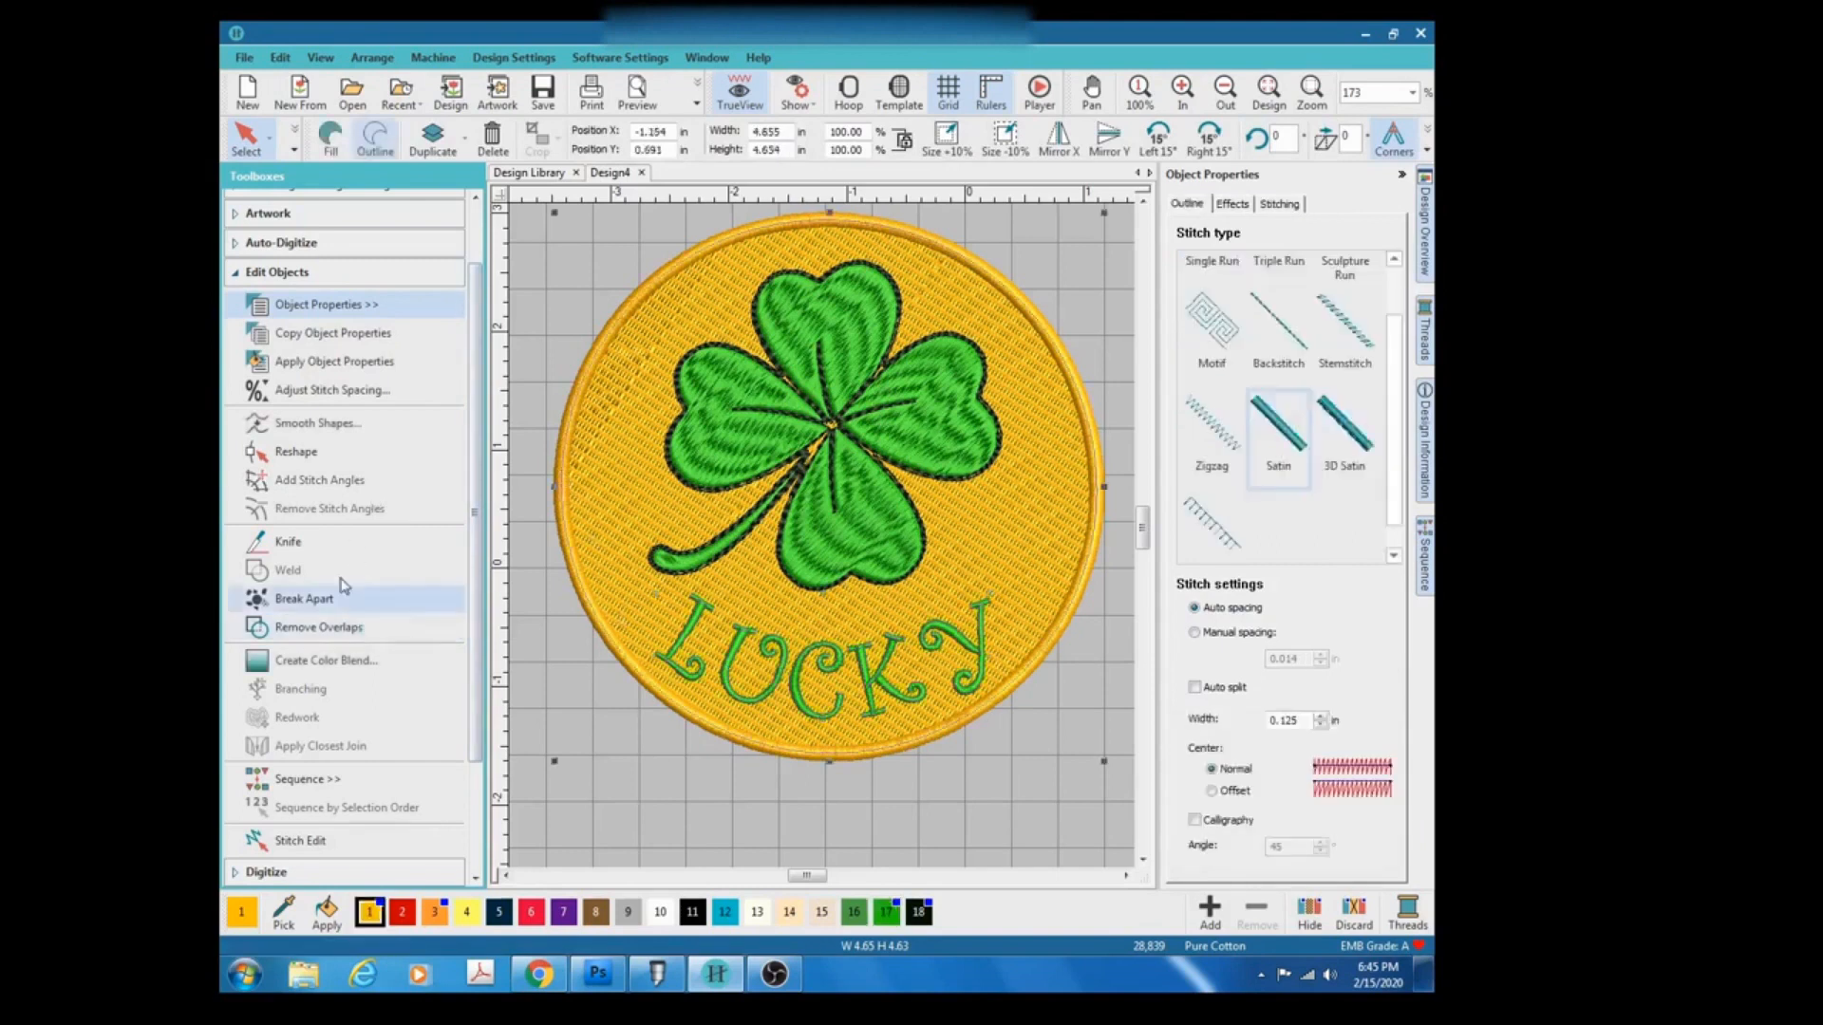
left_click(340, 629)
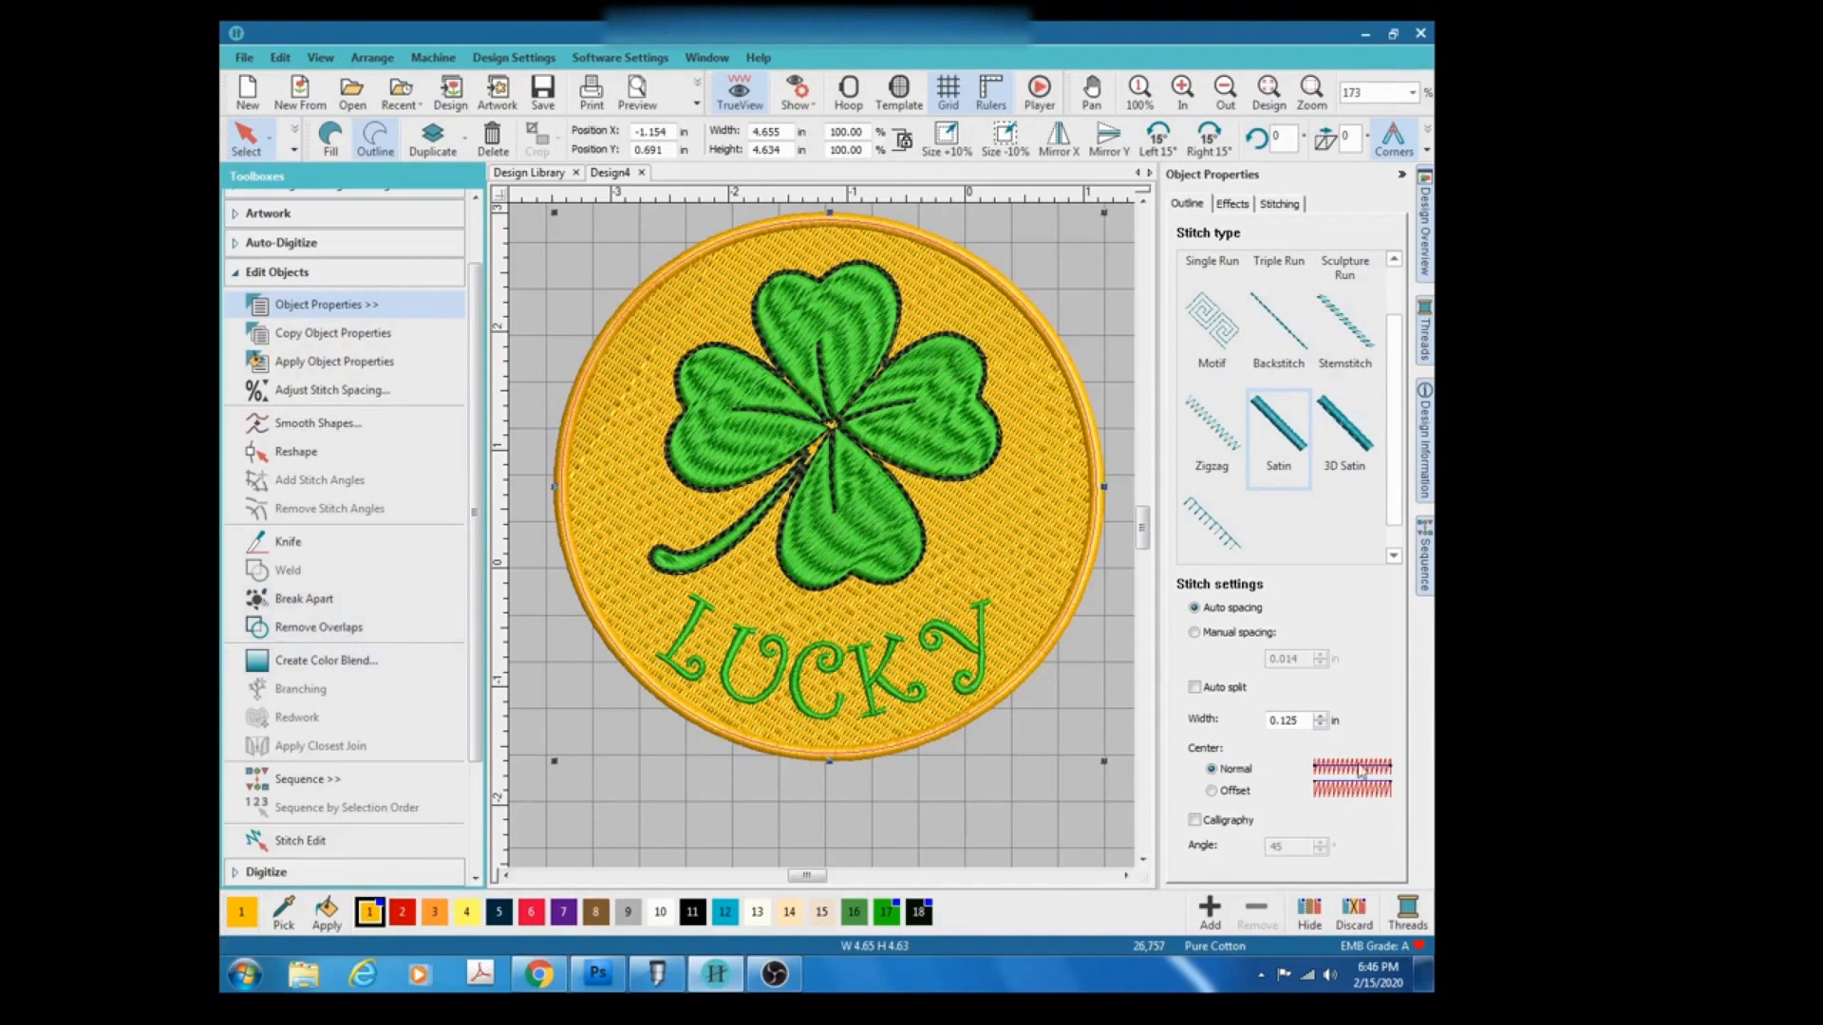
Switch off TrueView and zoom in to examine the stitch layers of the clover, circle fill and border.
left_click(739, 95)
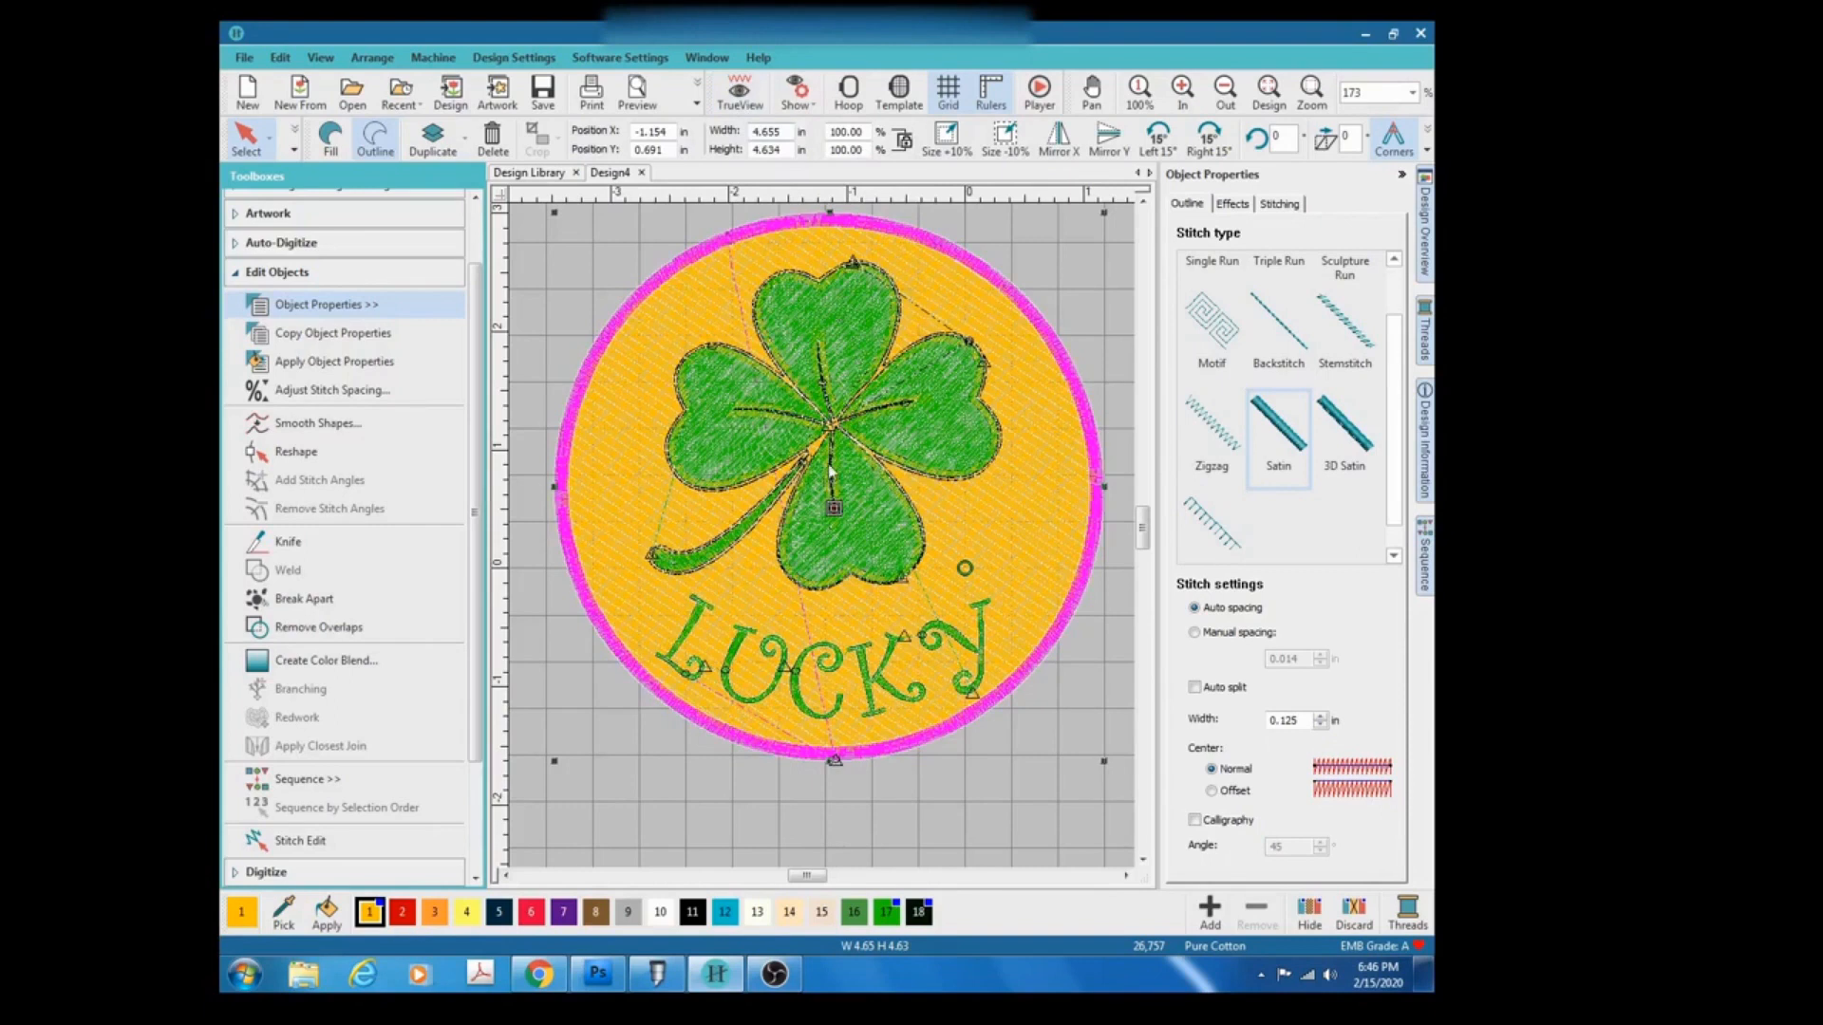
scroll(828, 479, "up", 3)
scroll(832, 623, "up", 10)
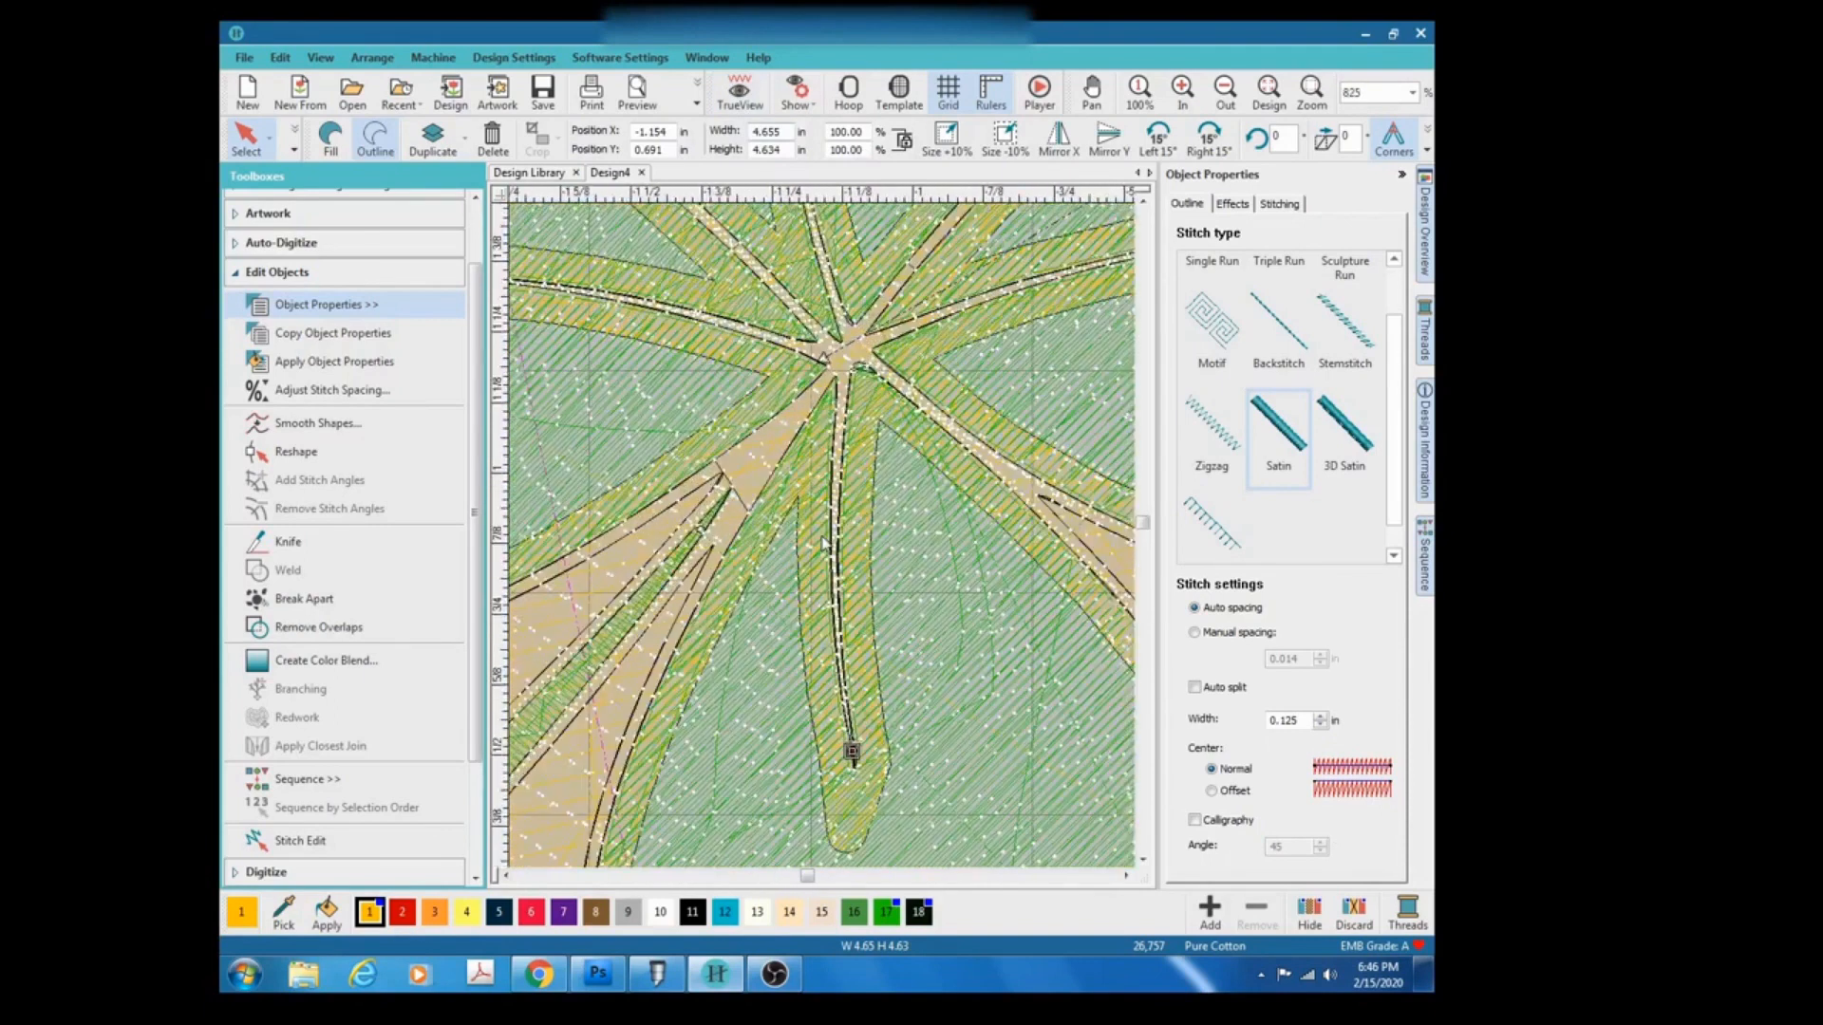
scroll(824, 543, "up", 5)
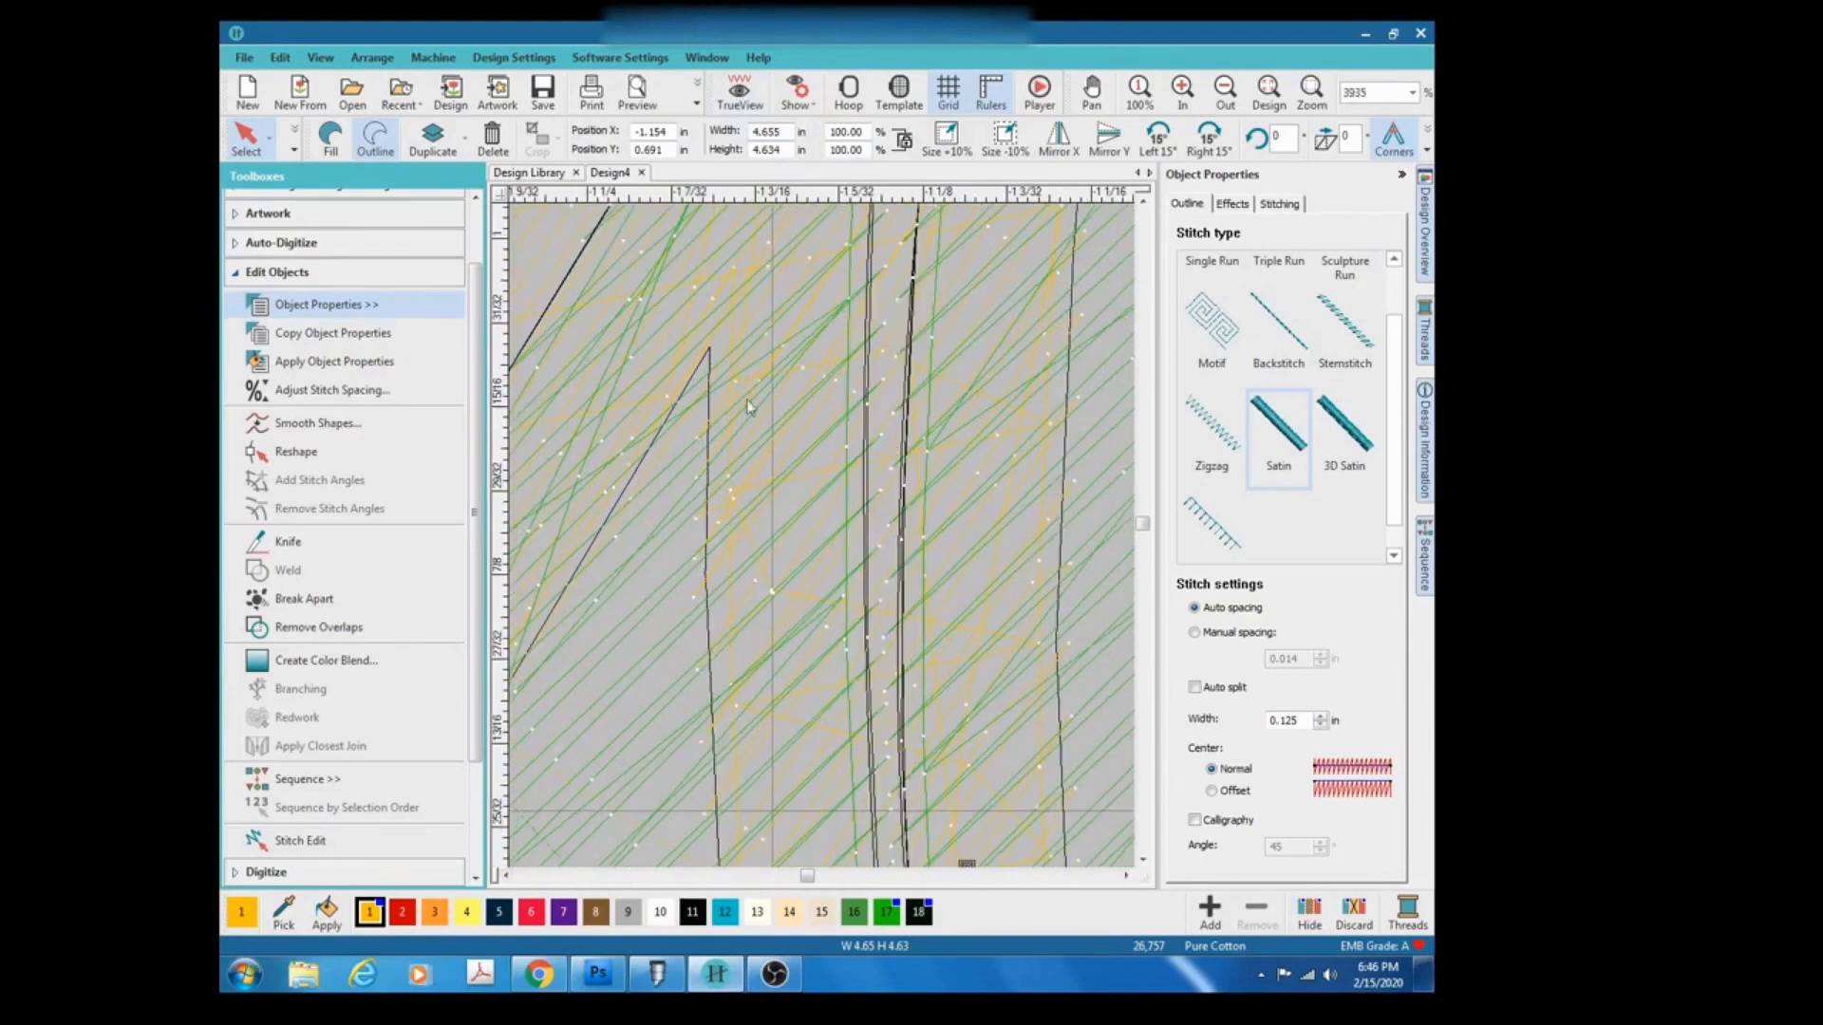
scroll(823, 543, "down", 5)
scroll(822, 543, "down", 2)
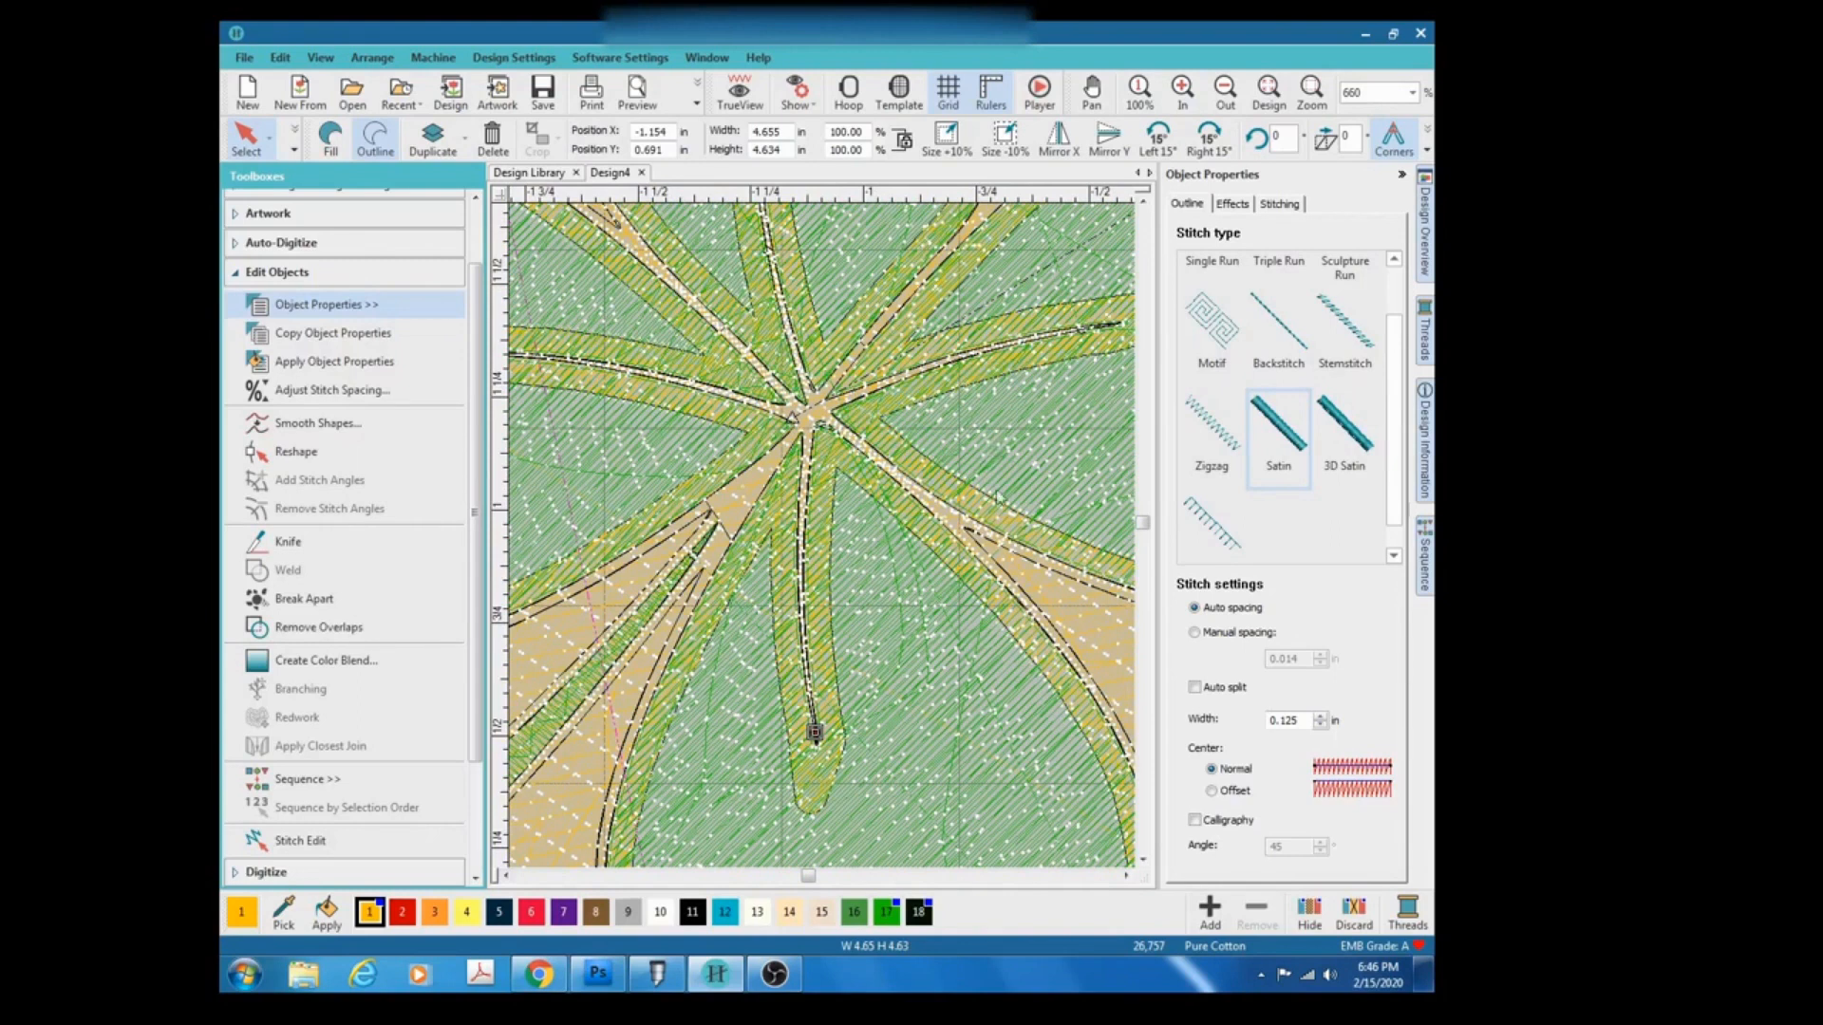
scroll(910, 568, "down", 4)
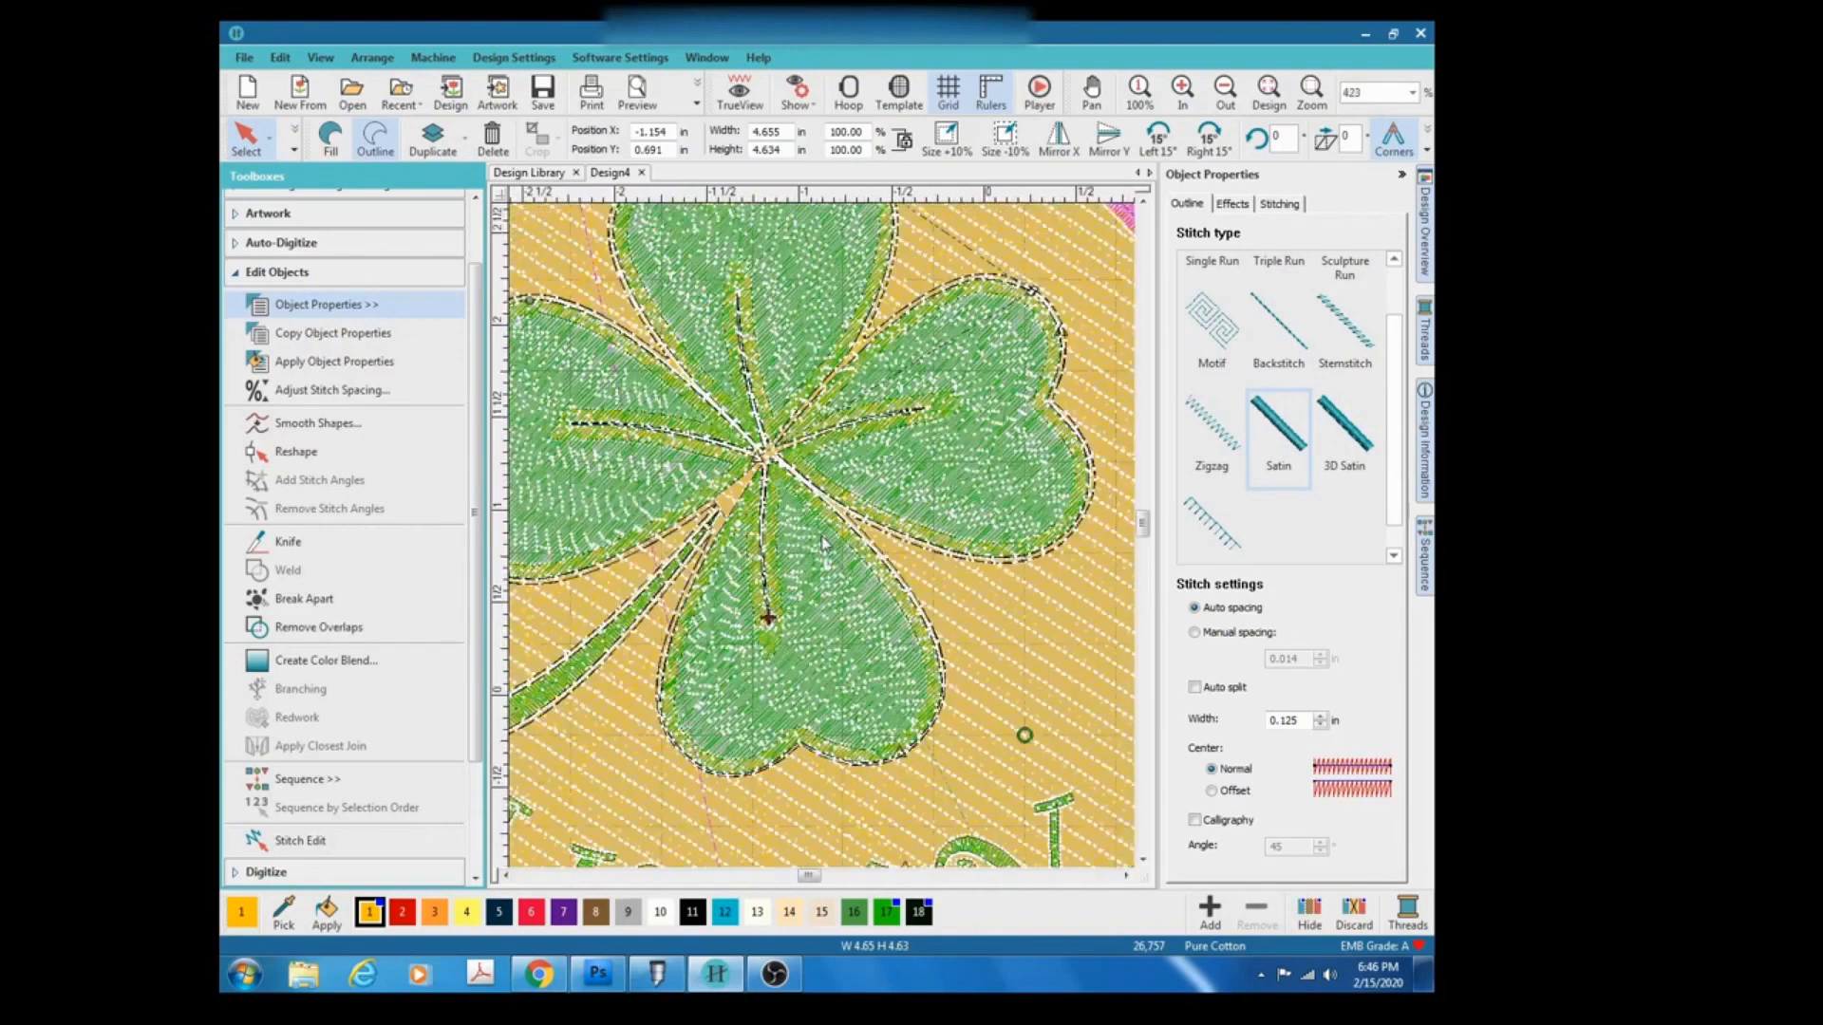
scroll(963, 479, "up", 3)
scroll(822, 543, "up", 3)
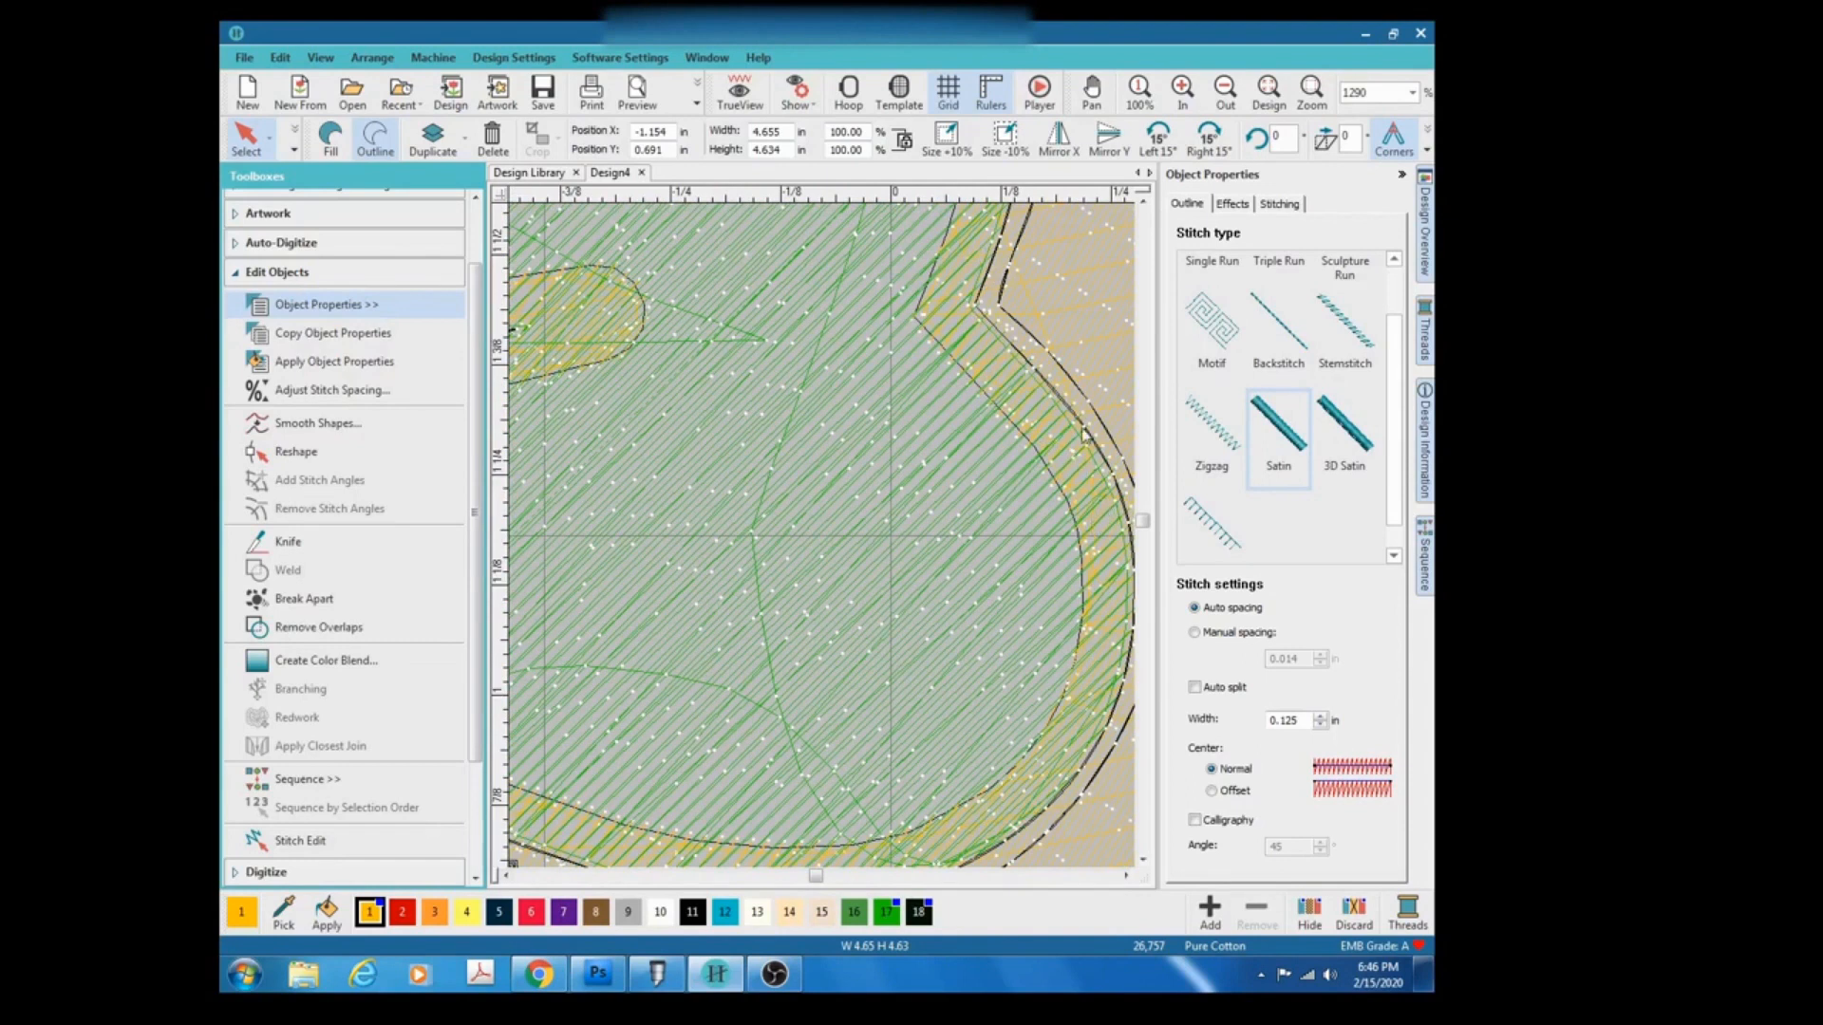
scroll(1085, 434, "down", 5)
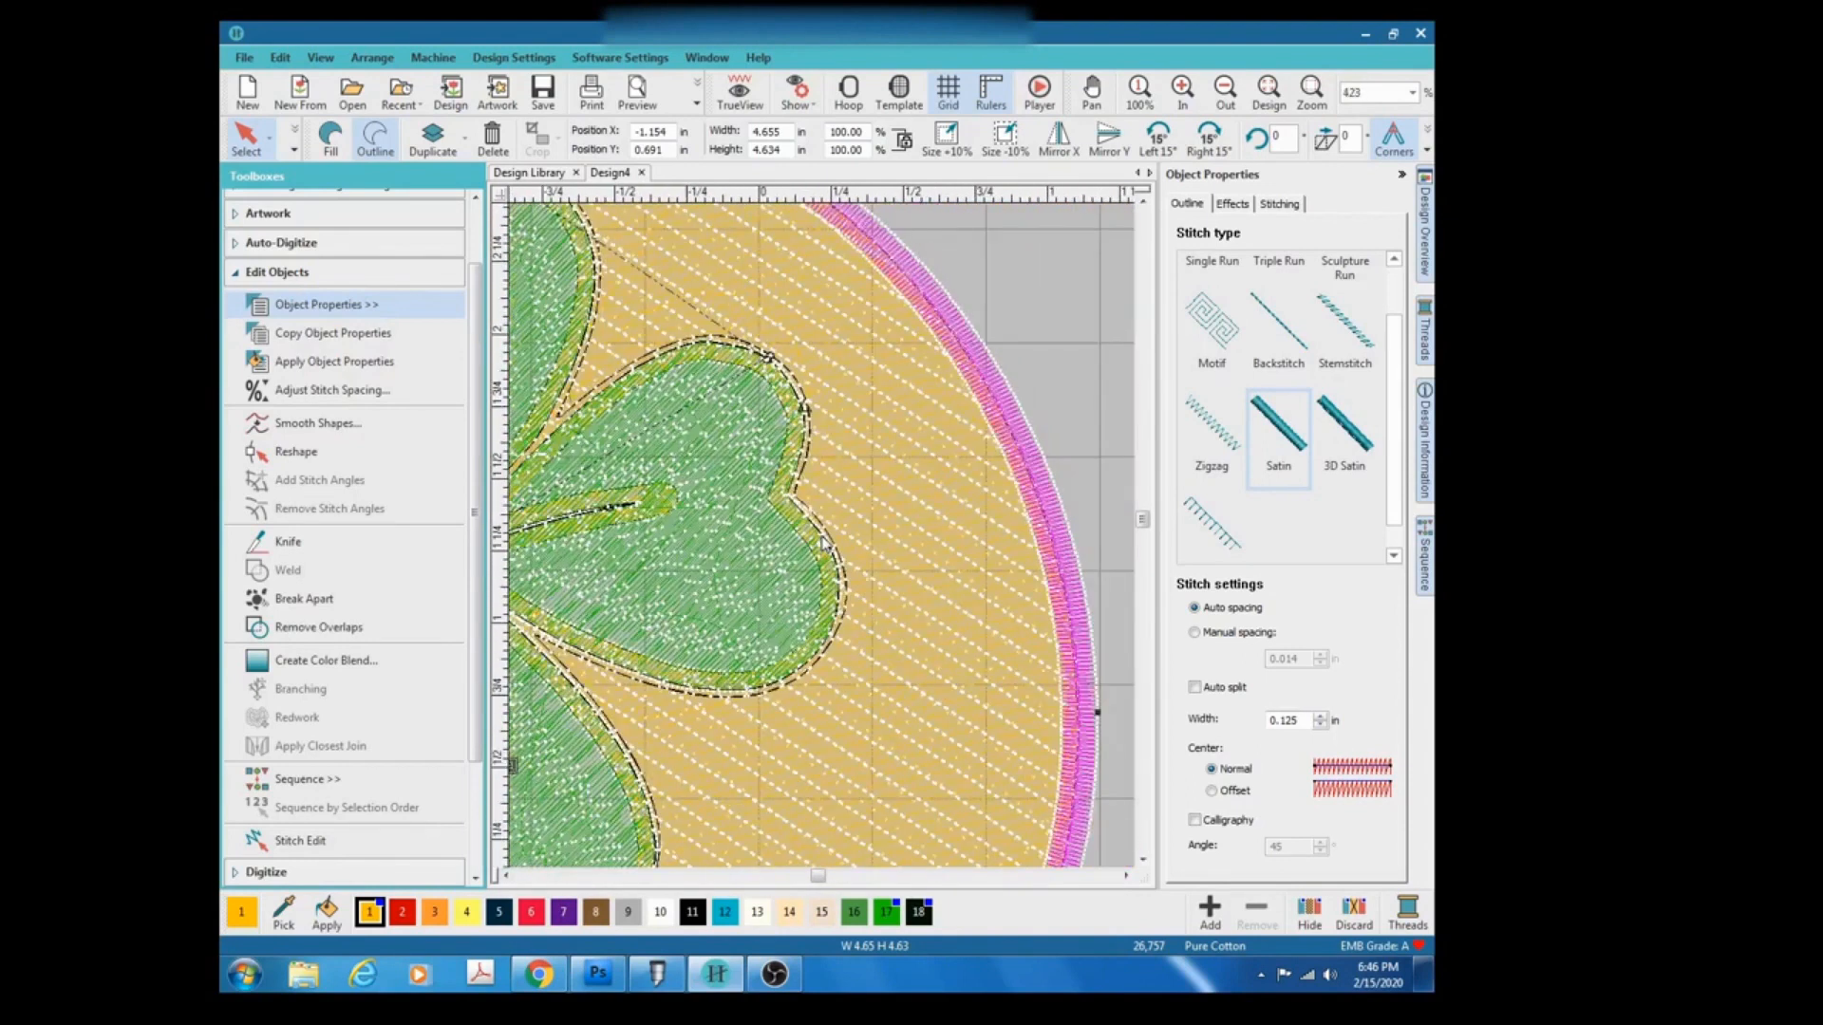
scroll(824, 542, "up", 4)
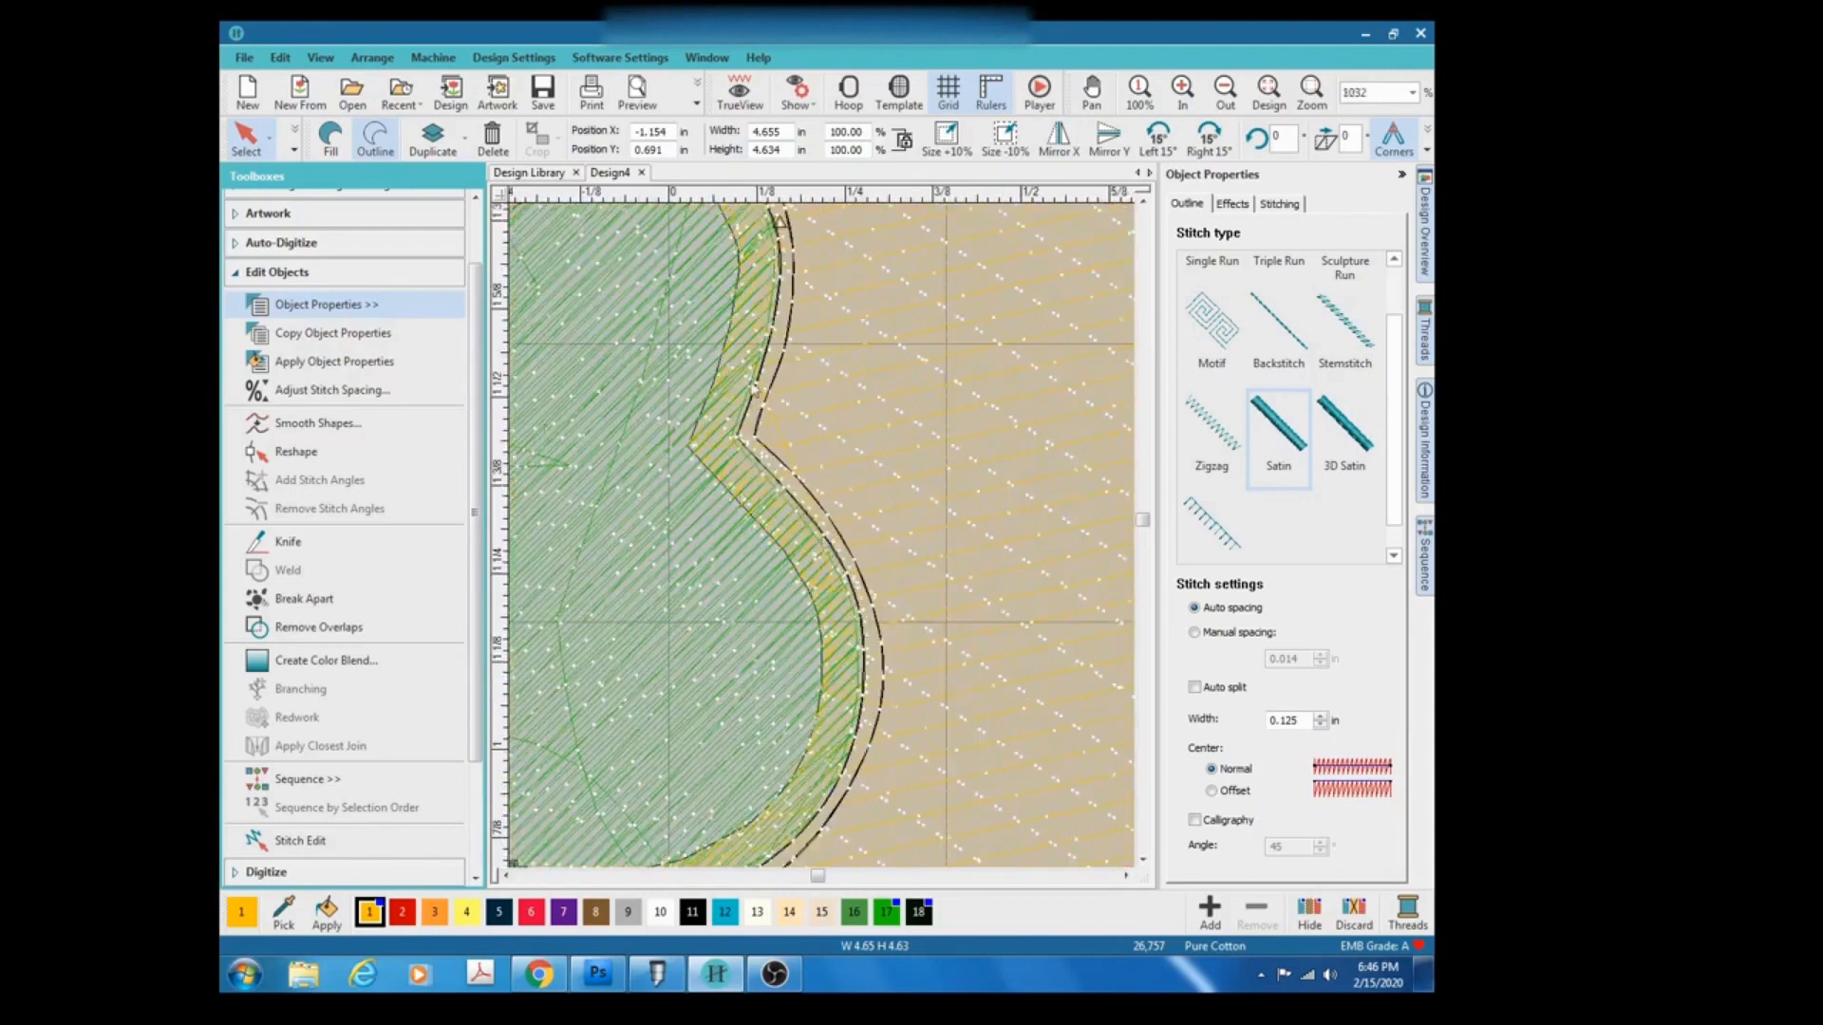
scroll(824, 544, "down", 3)
scroll(824, 544, "down", 3)
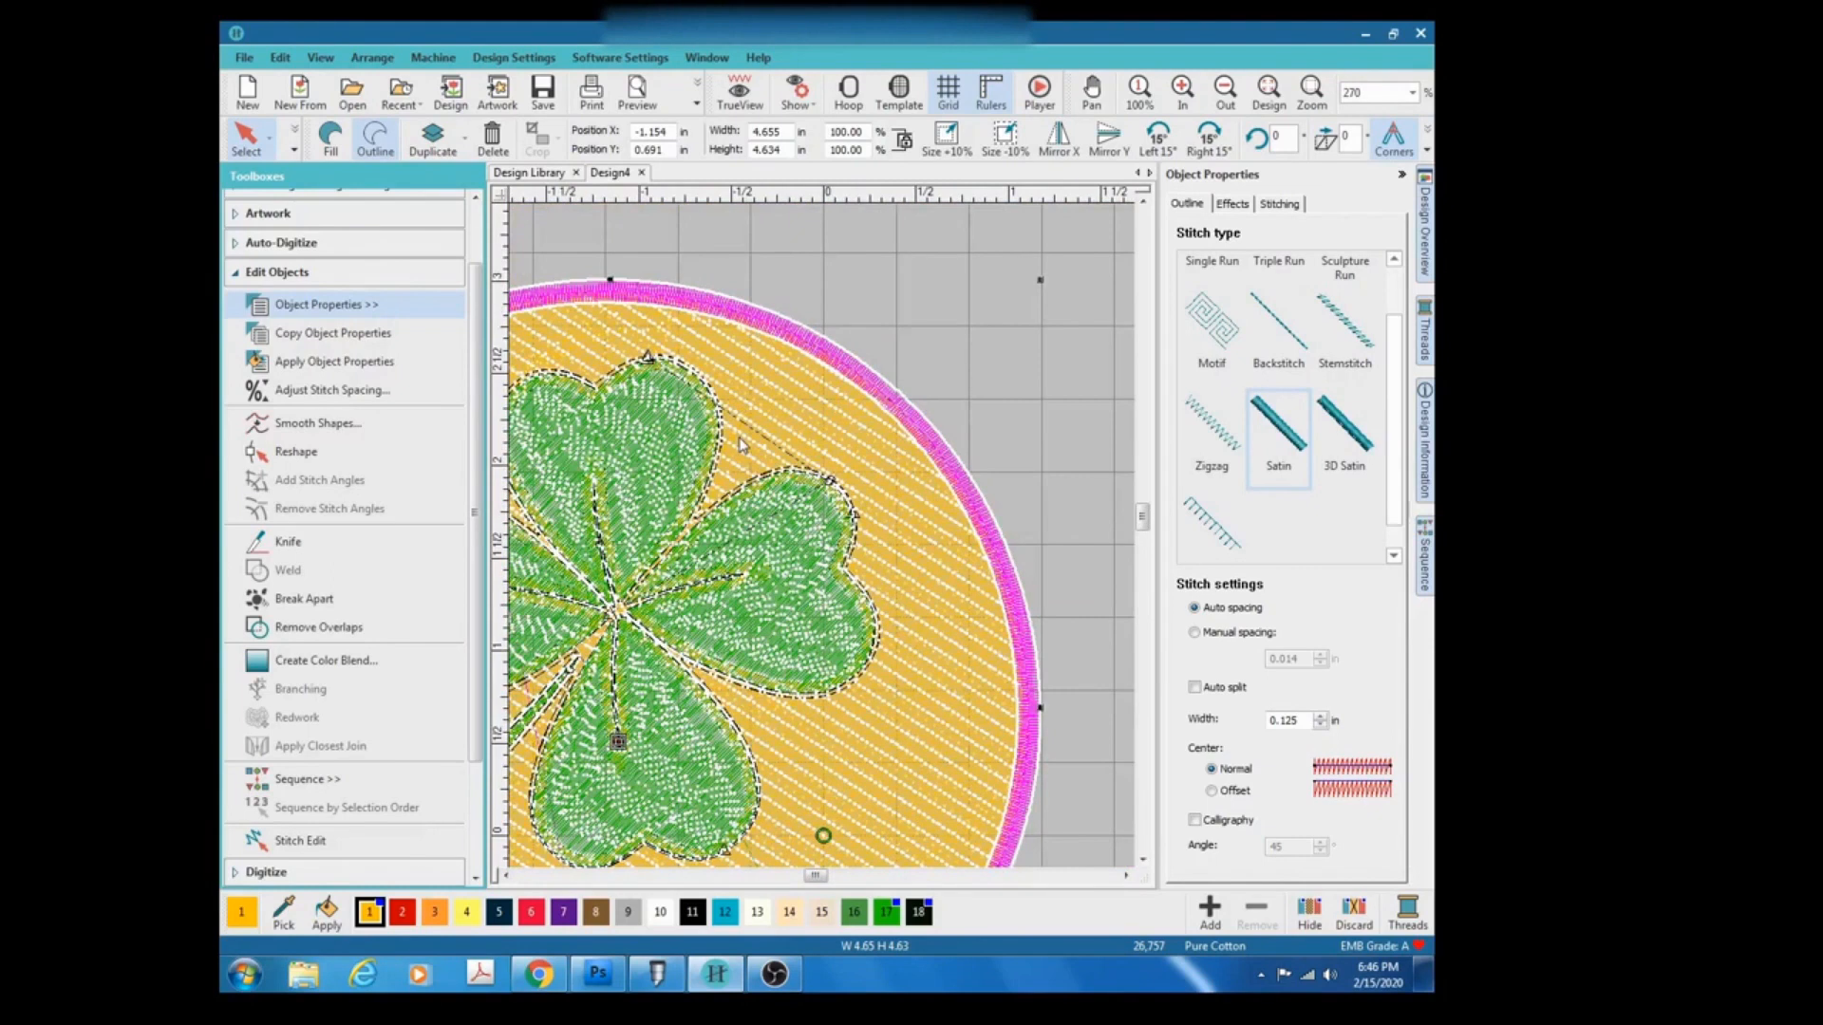
scroll(824, 544, "up", 3)
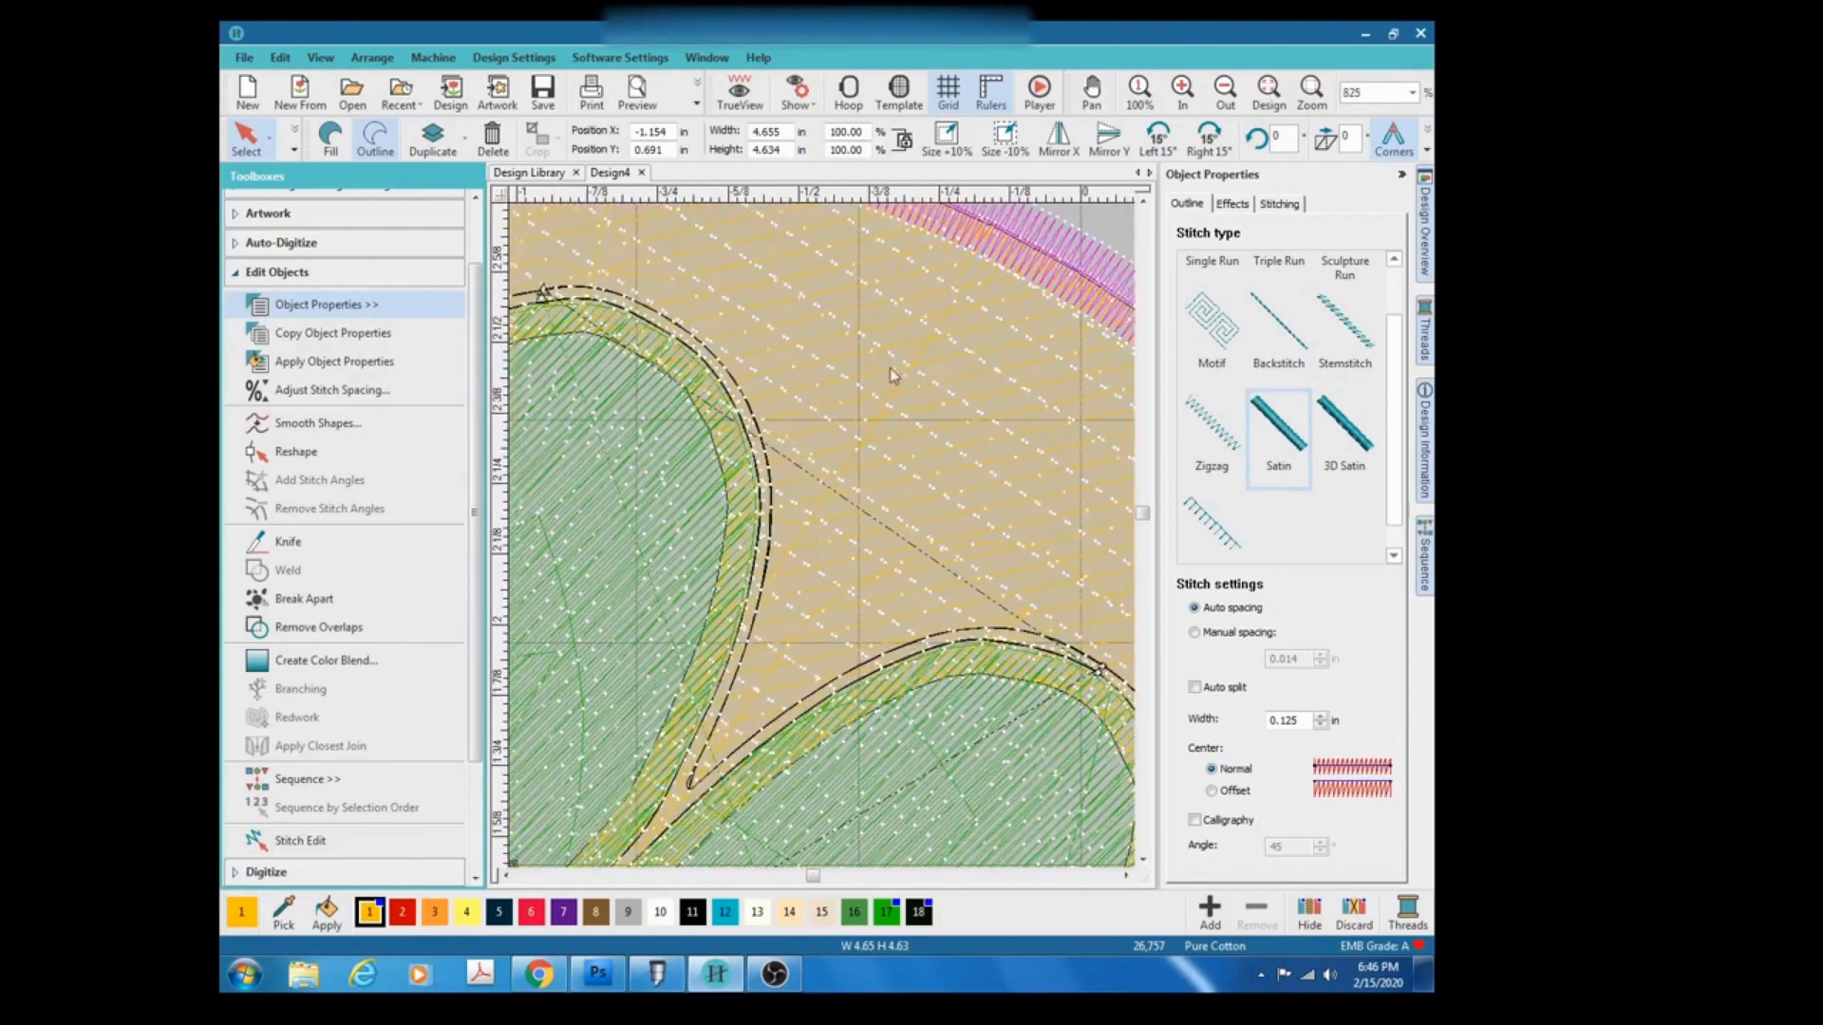
scroll(825, 544, "down", 2)
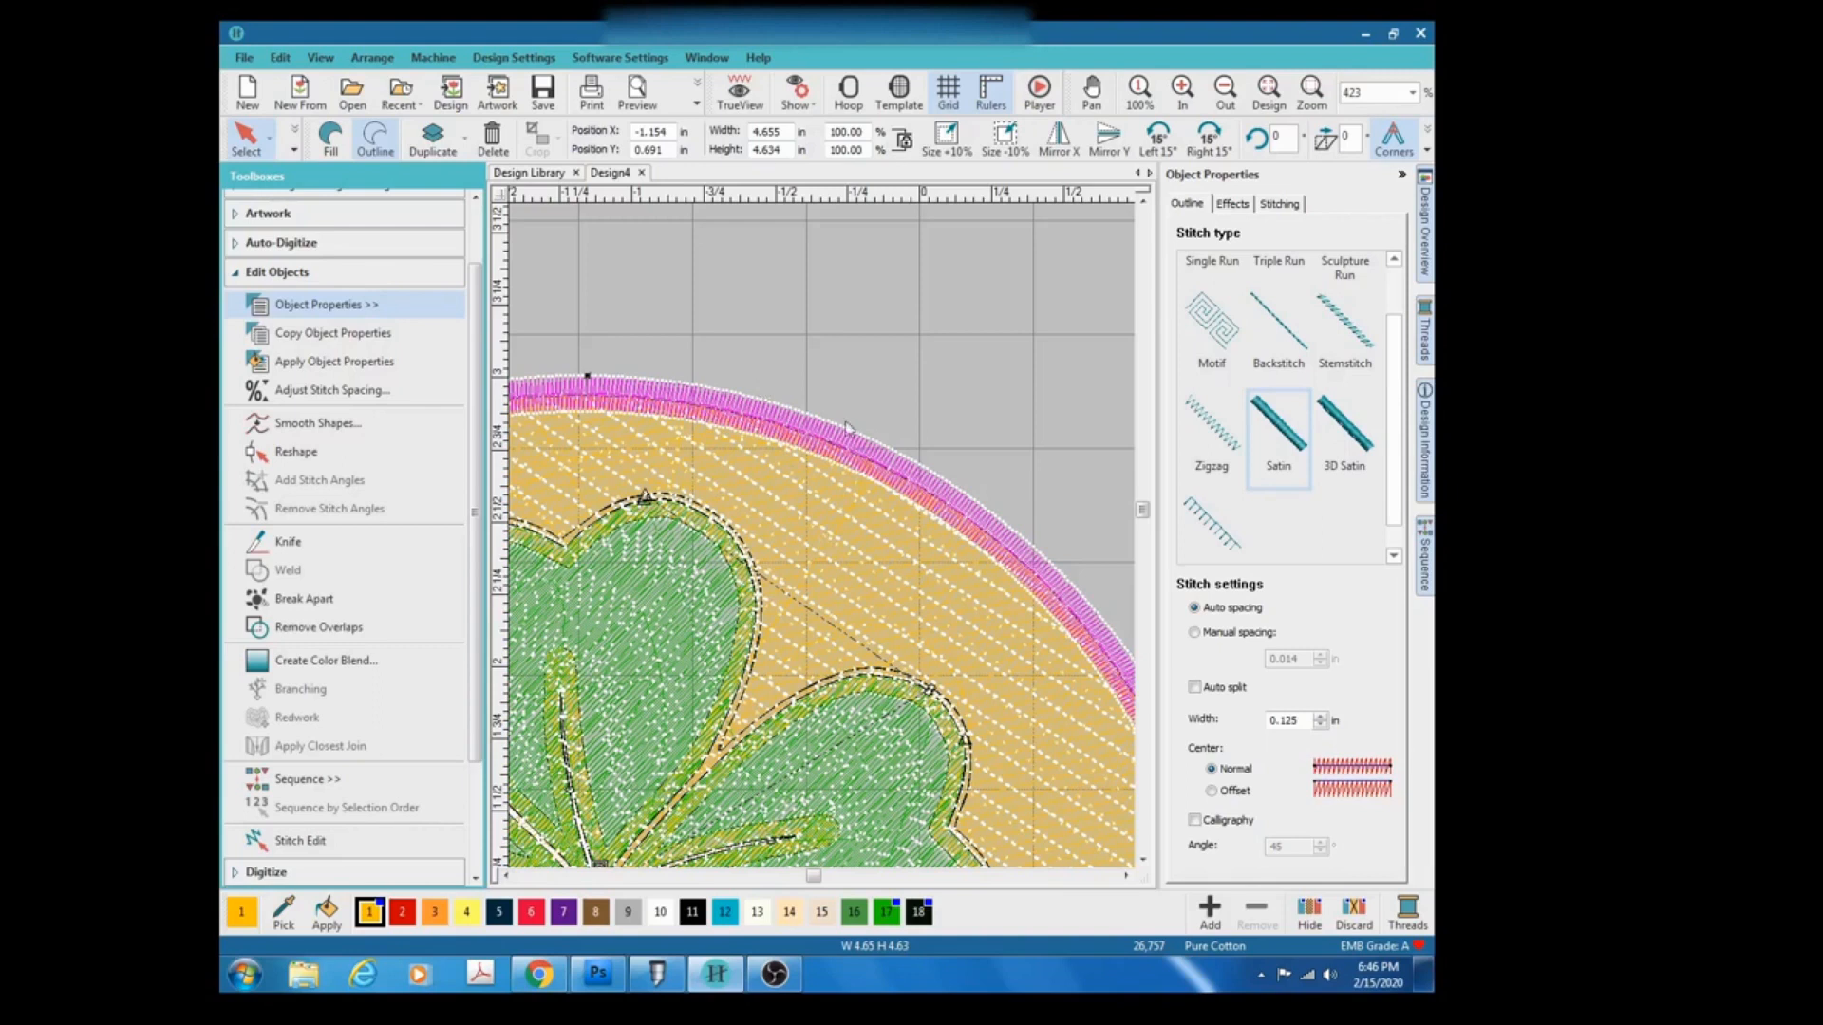
scroll(824, 544, "up", 2)
scroll(824, 544, "up", 2)
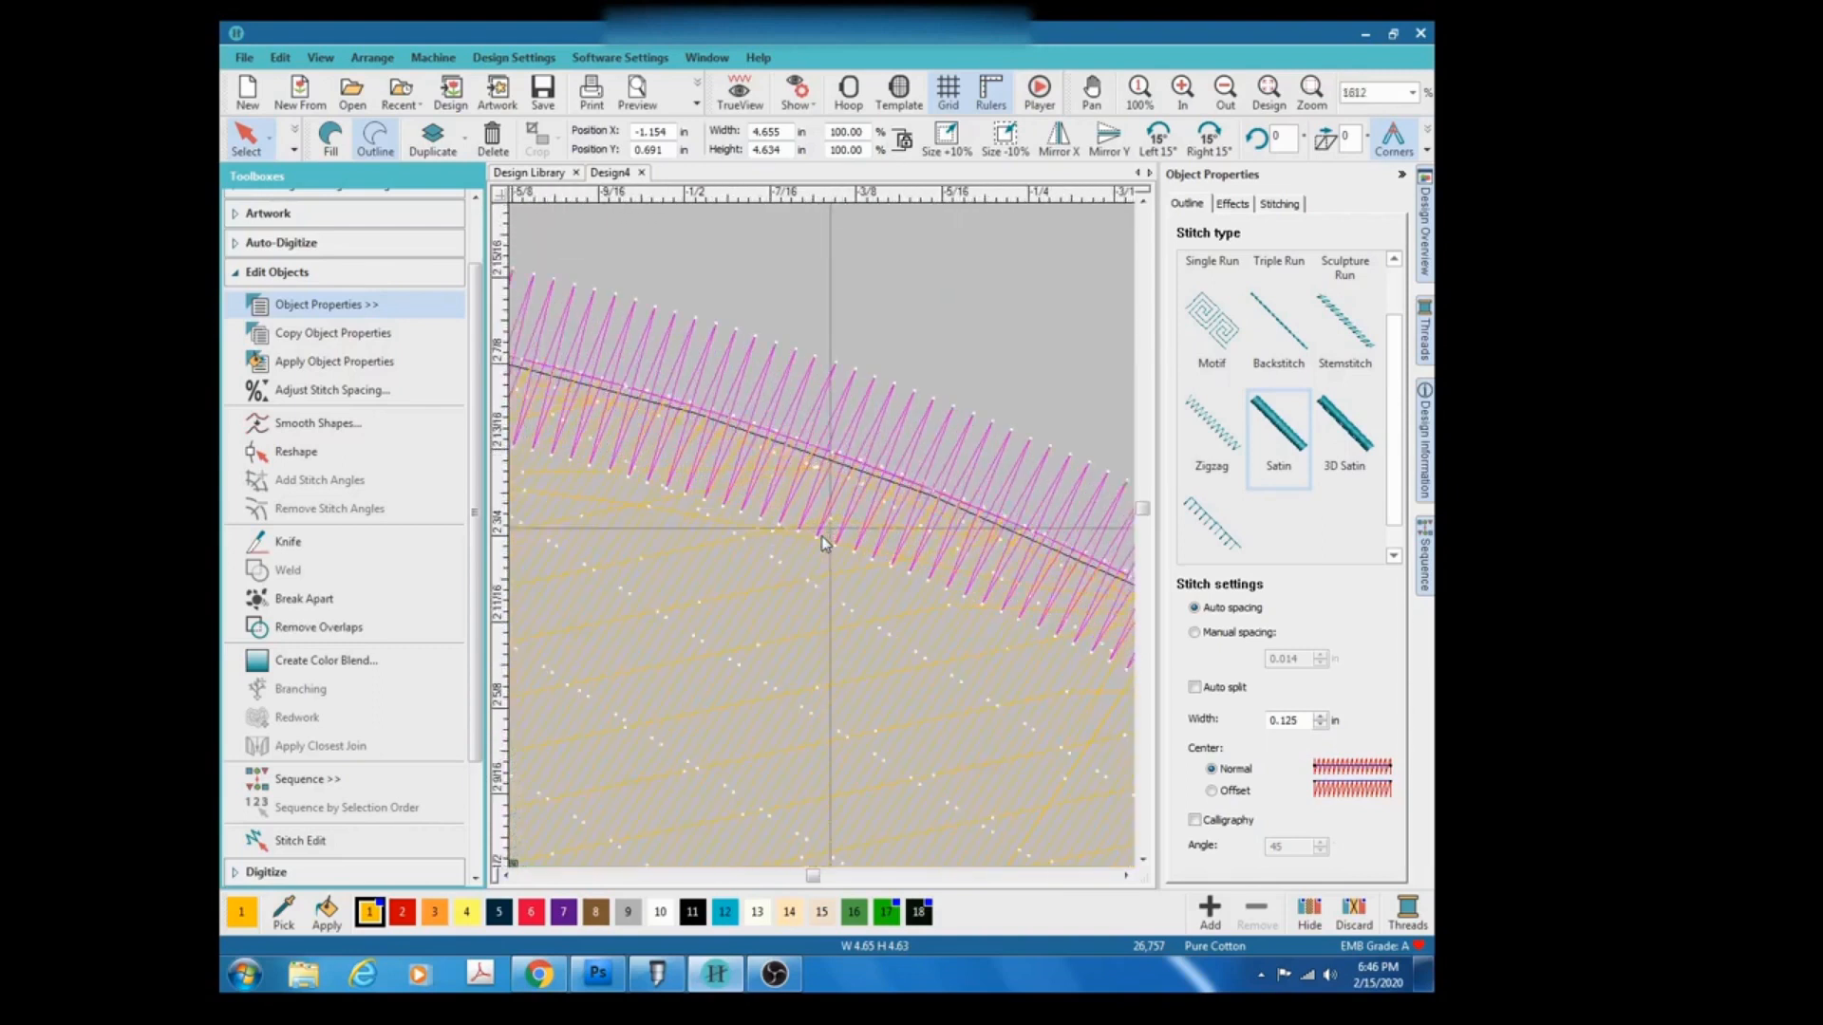
scroll(824, 545, "up", 2)
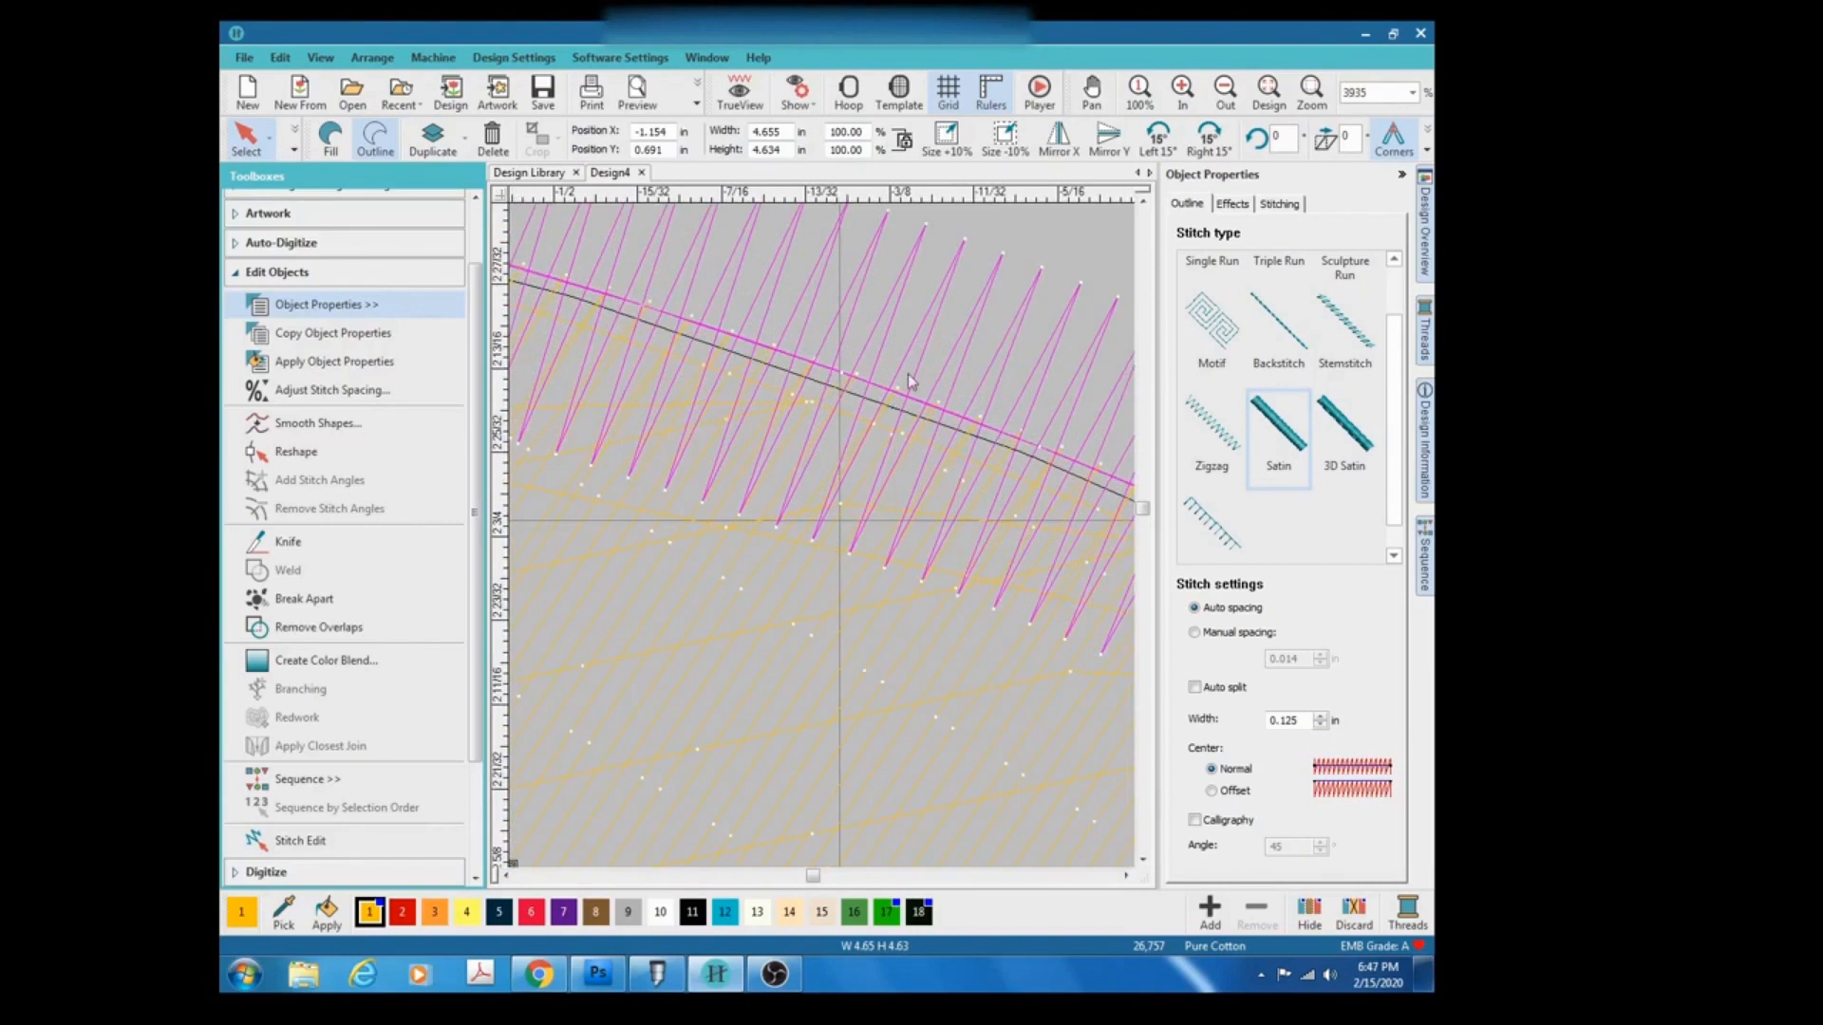
Zoom in and out along the satin border to examine how its stitches meet the circle fill.
scroll(824, 544, "down", 3)
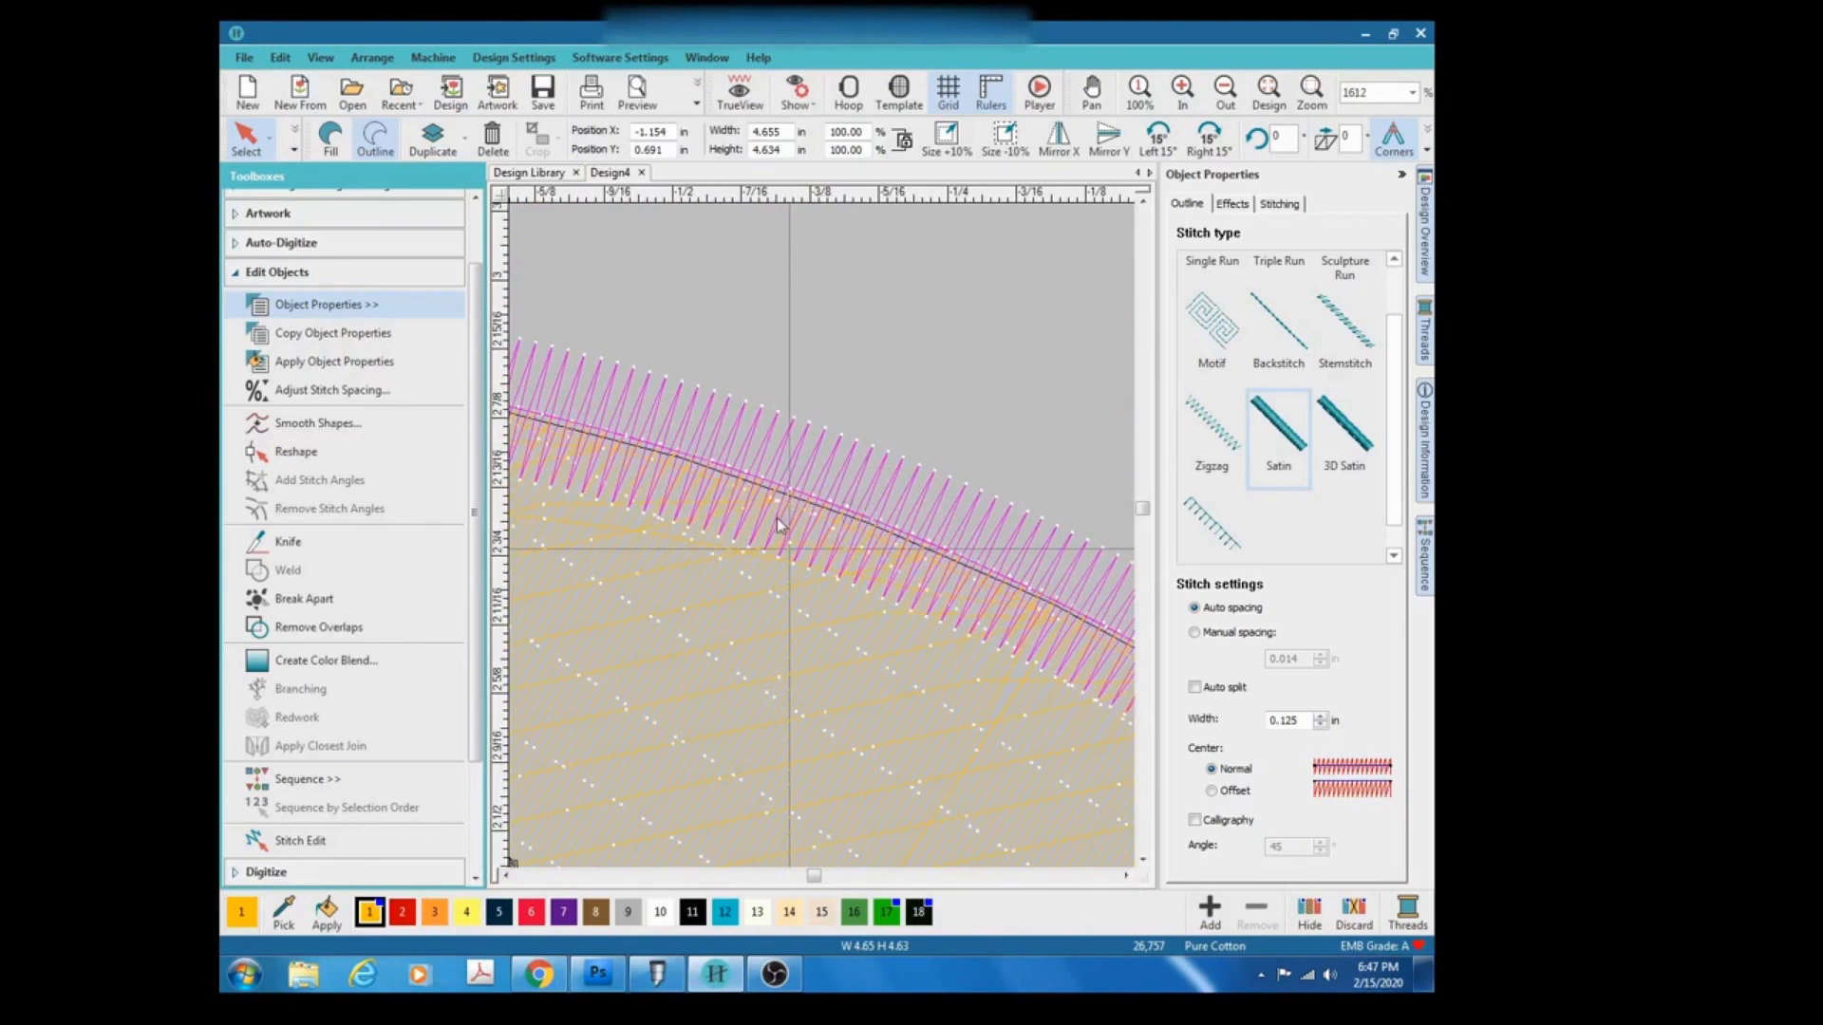
scroll(817, 532, "up", 2)
scroll(823, 543, "up", 4)
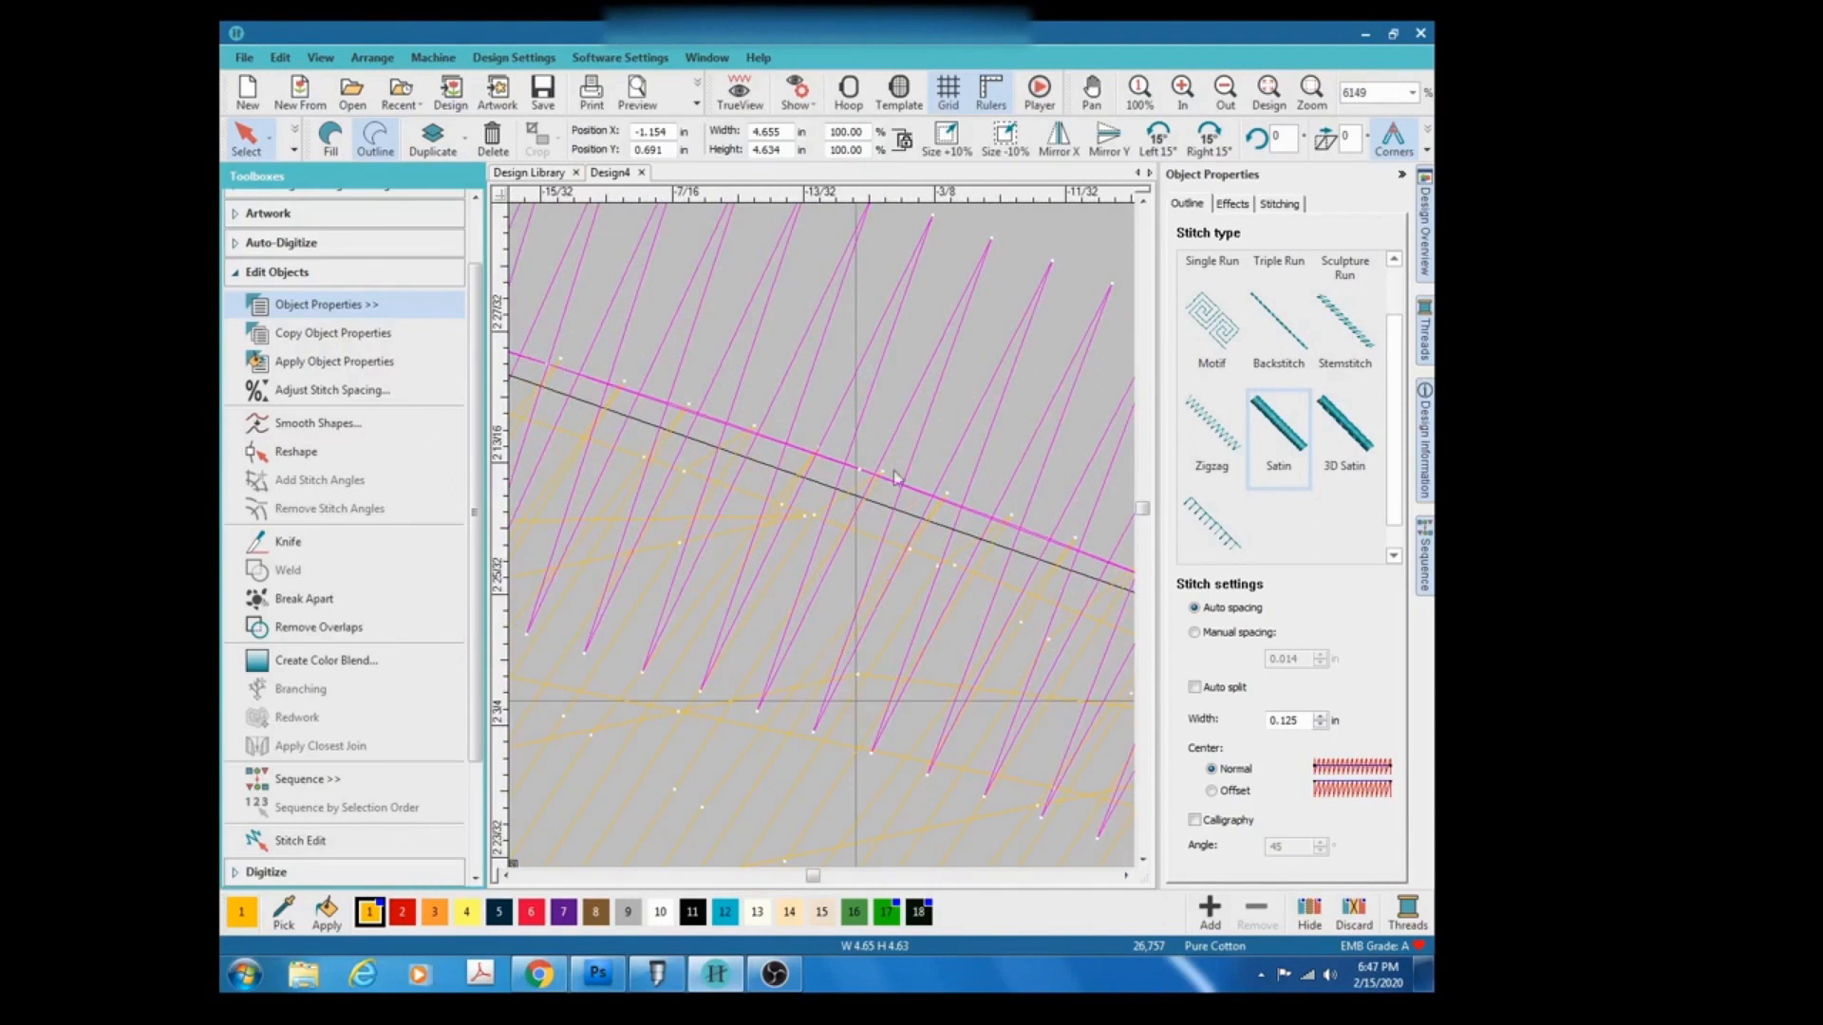
scroll(823, 543, "down", 3)
scroll(823, 543, "down", 3)
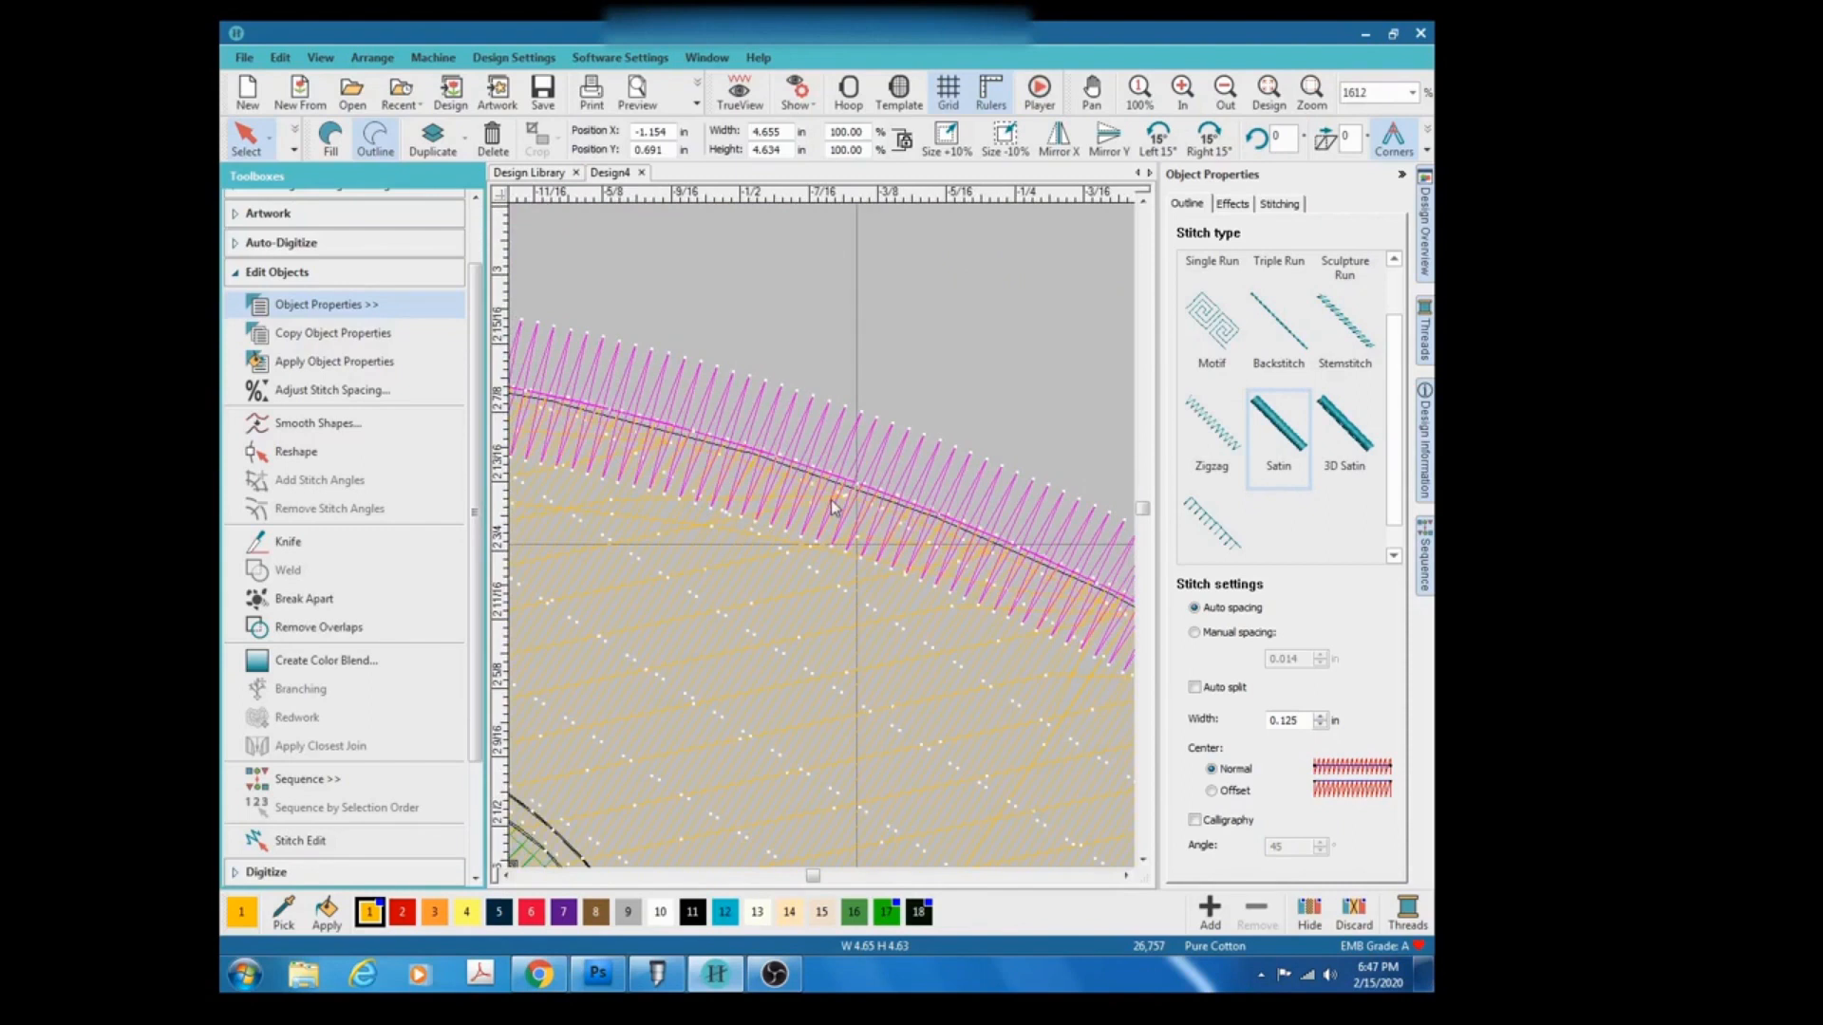
scroll(823, 543, "down", 2)
scroll(823, 543, "down", 1)
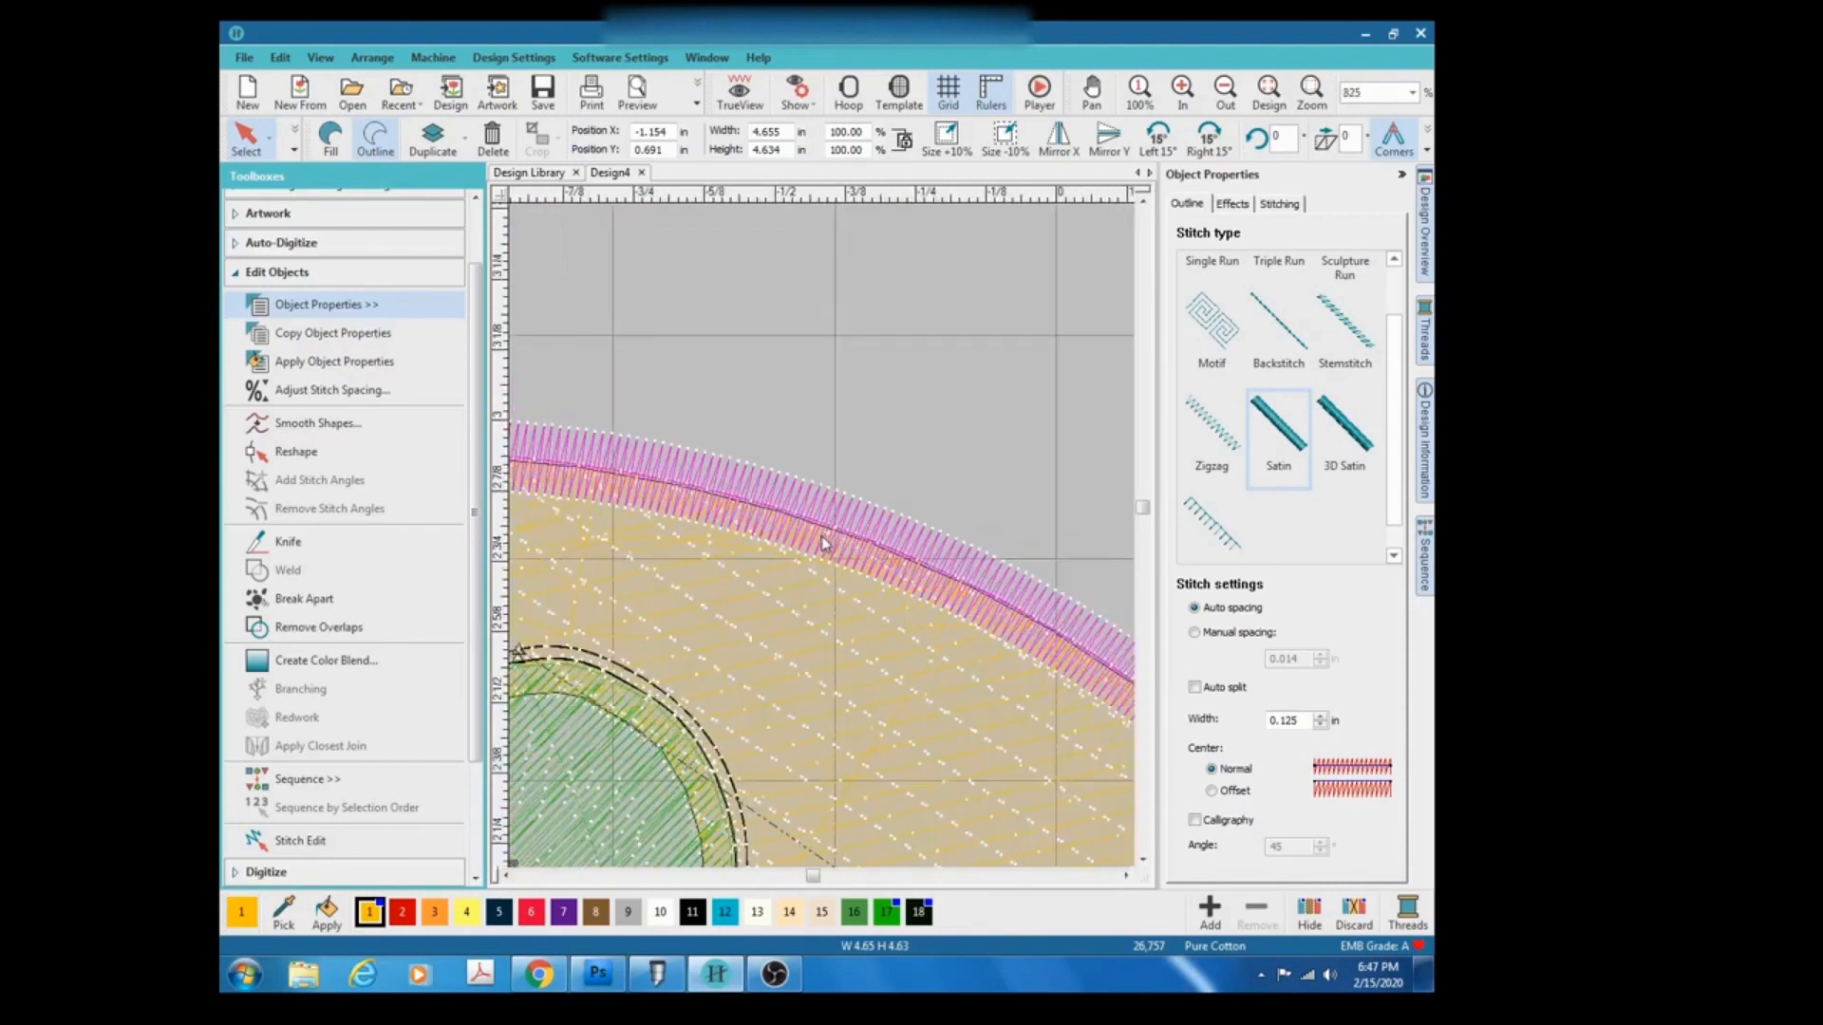
scroll(823, 544, "down", 2)
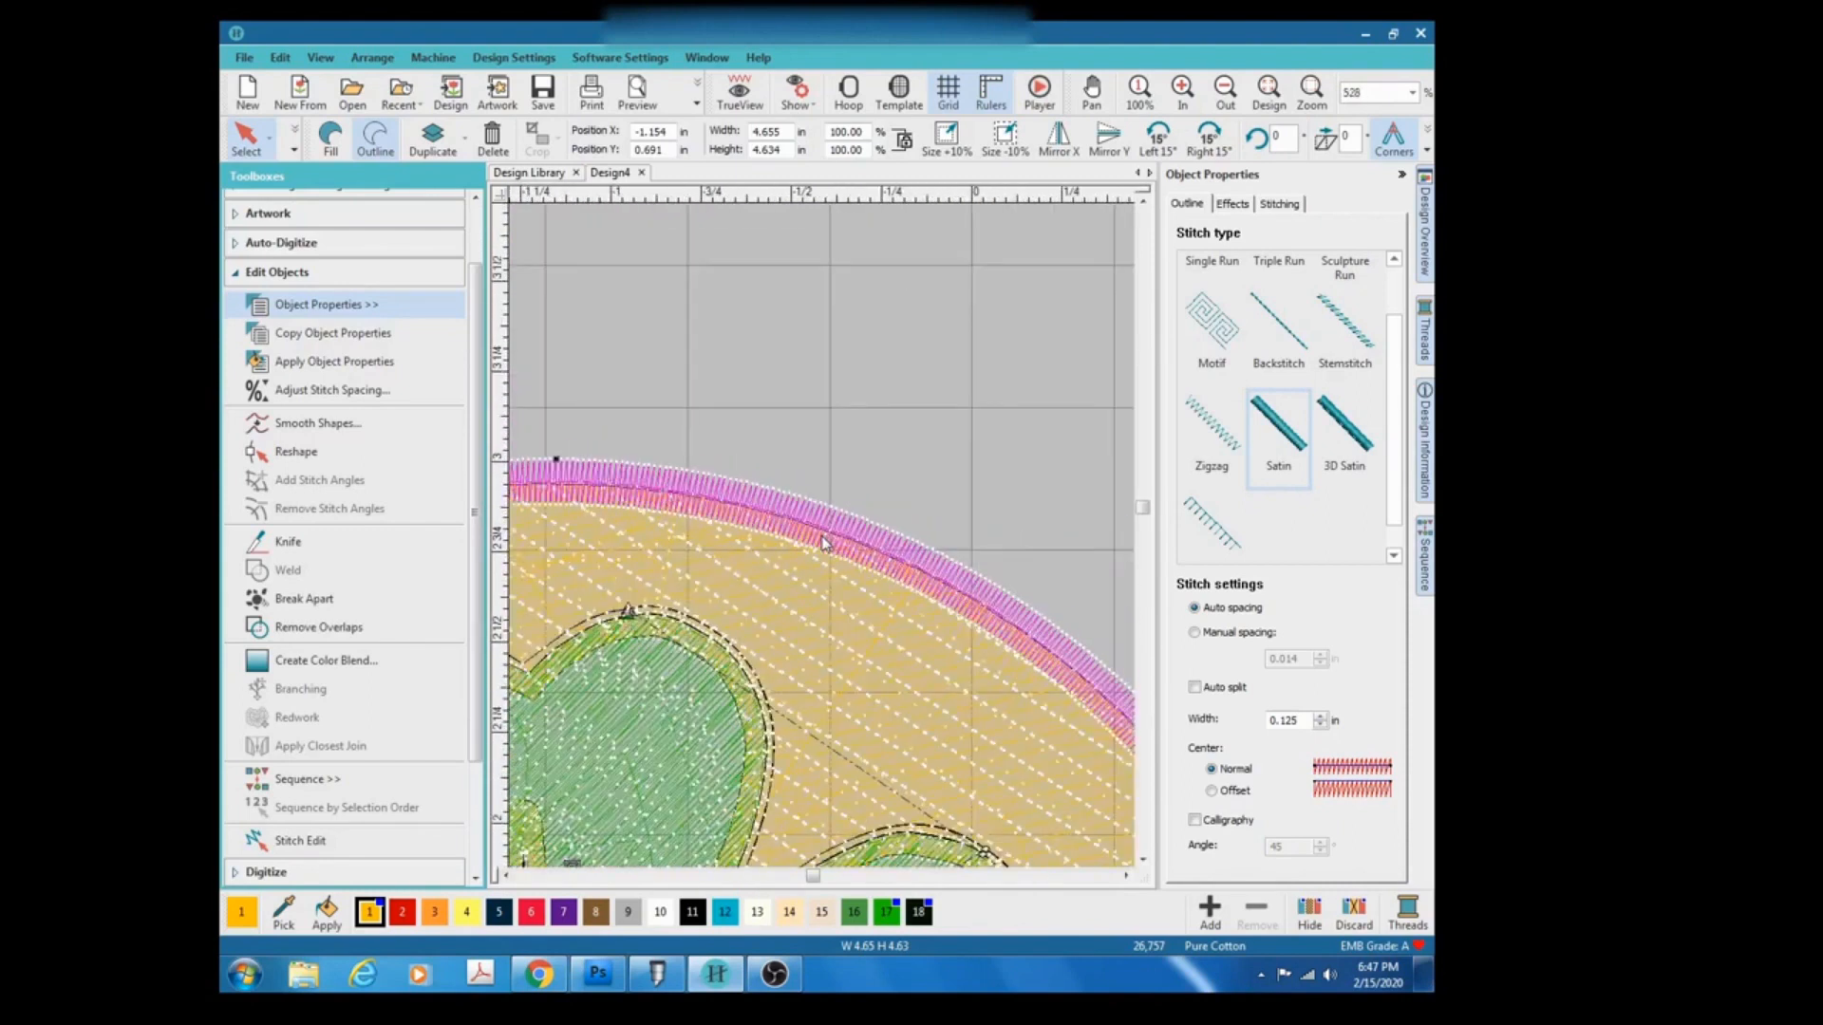
scroll(824, 543, "down", 2)
scroll(824, 543, "down", 1)
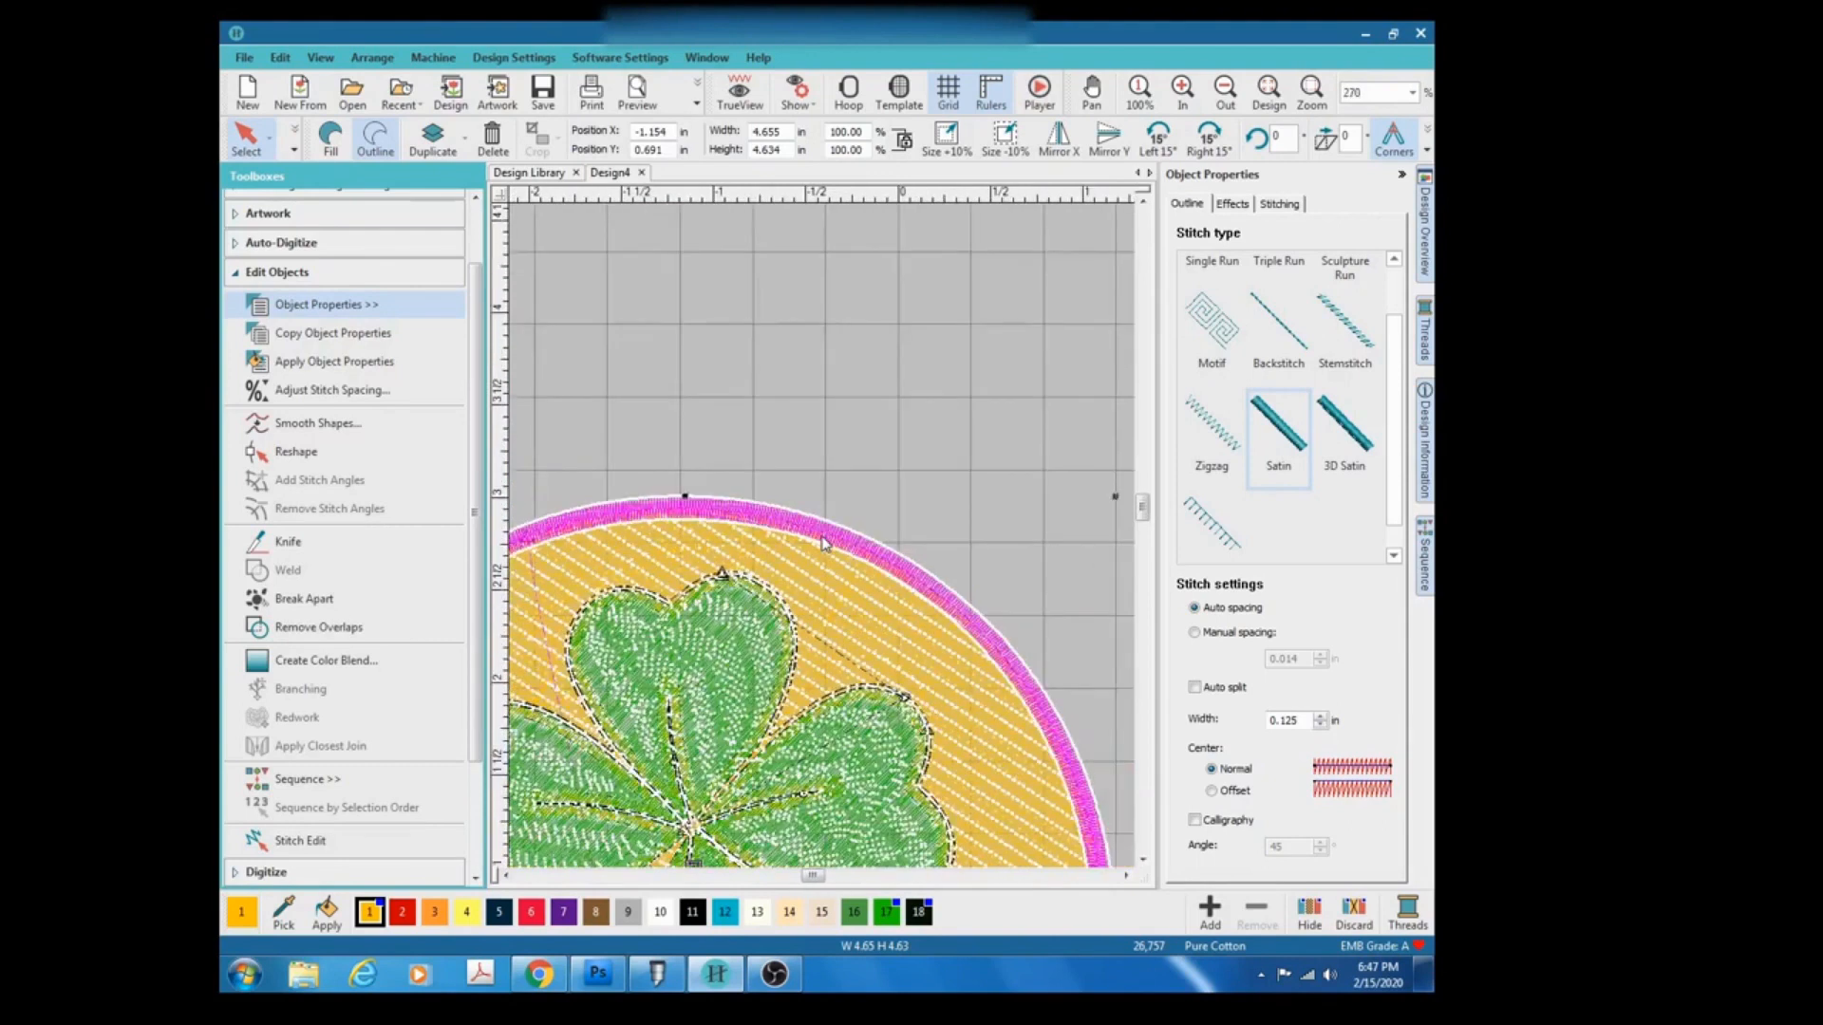
scroll(823, 543, "down", 4)
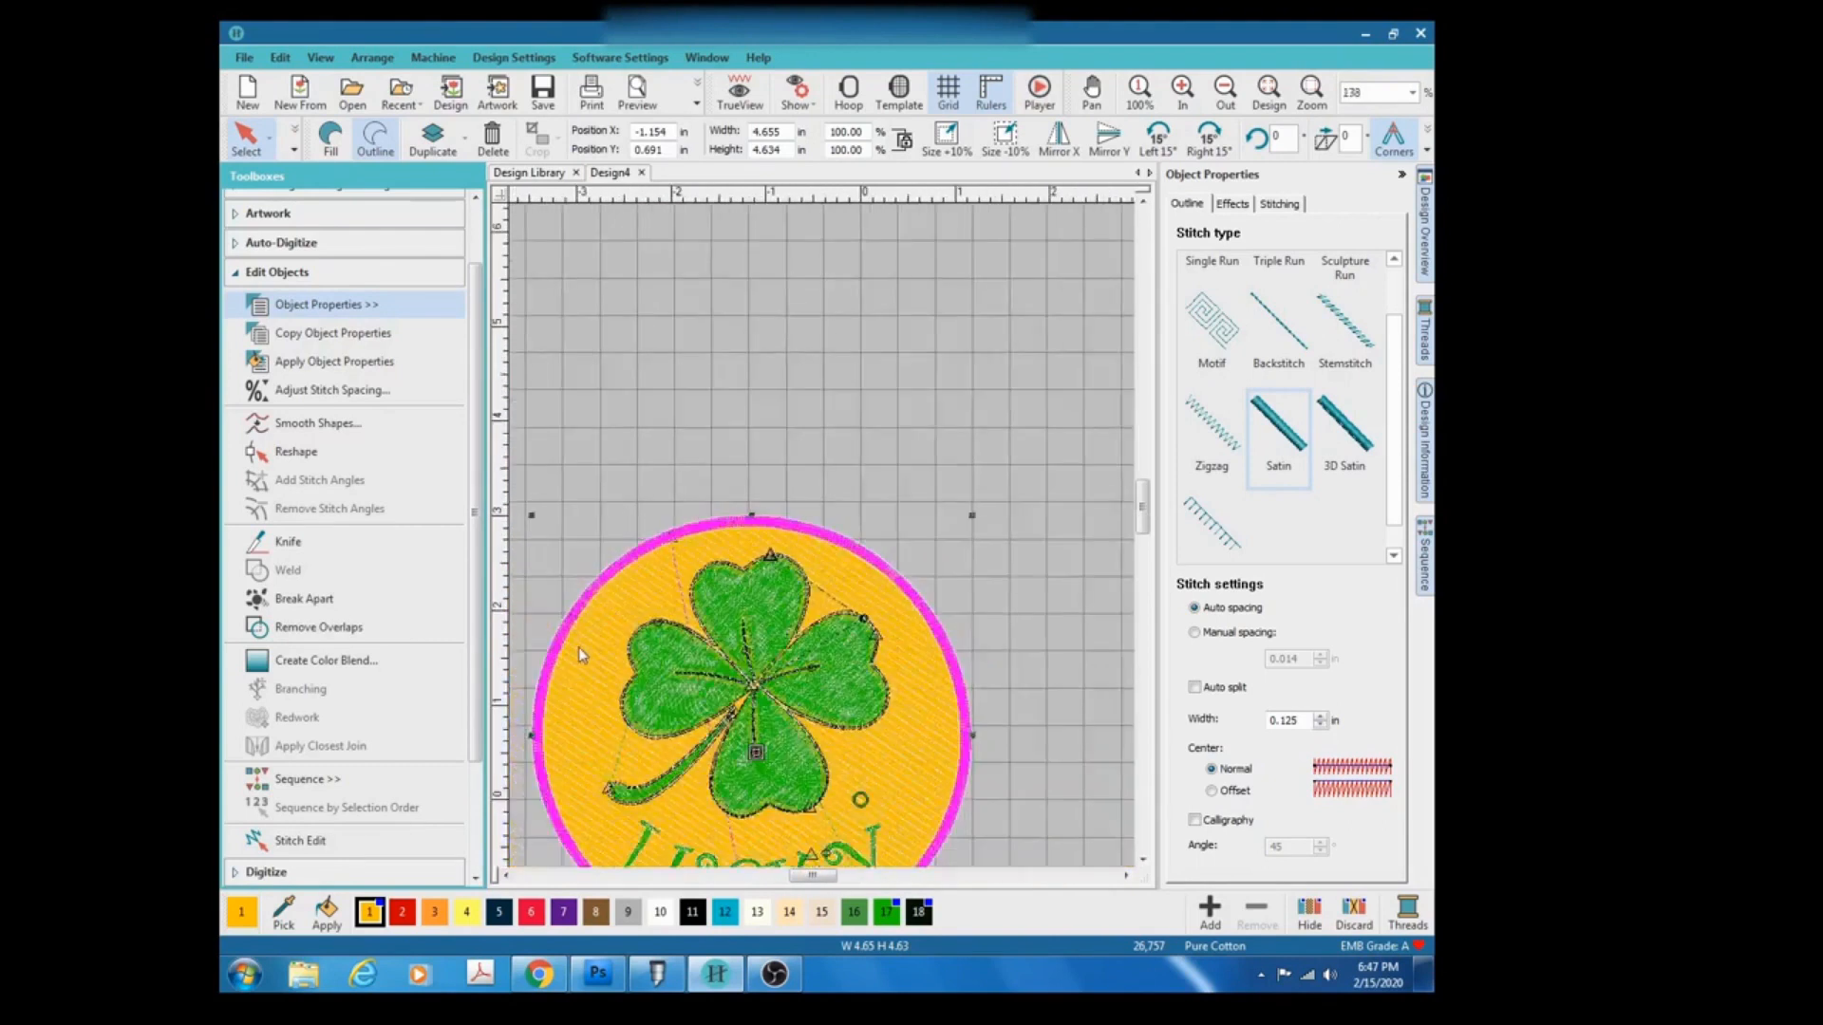
scroll(823, 543, "up", 5)
scroll(823, 543, "up", 10)
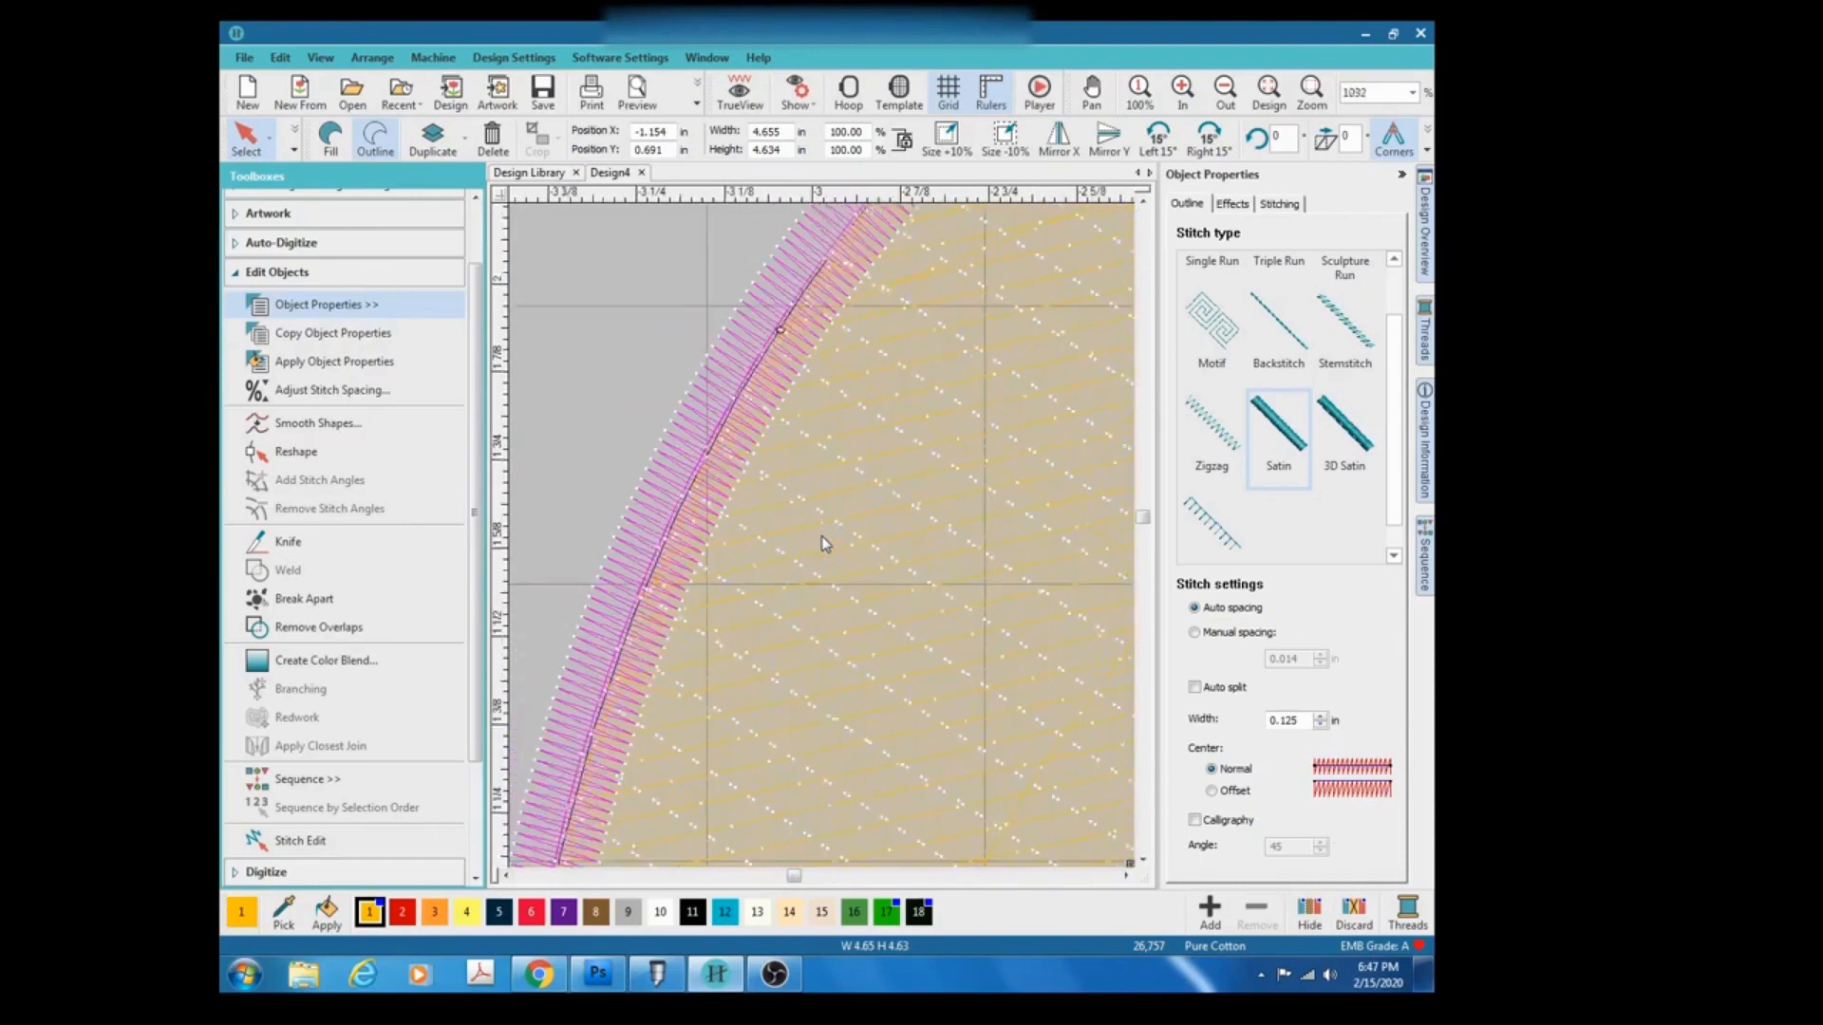
scroll(823, 543, "down", 5)
scroll(823, 543, "down", 5)
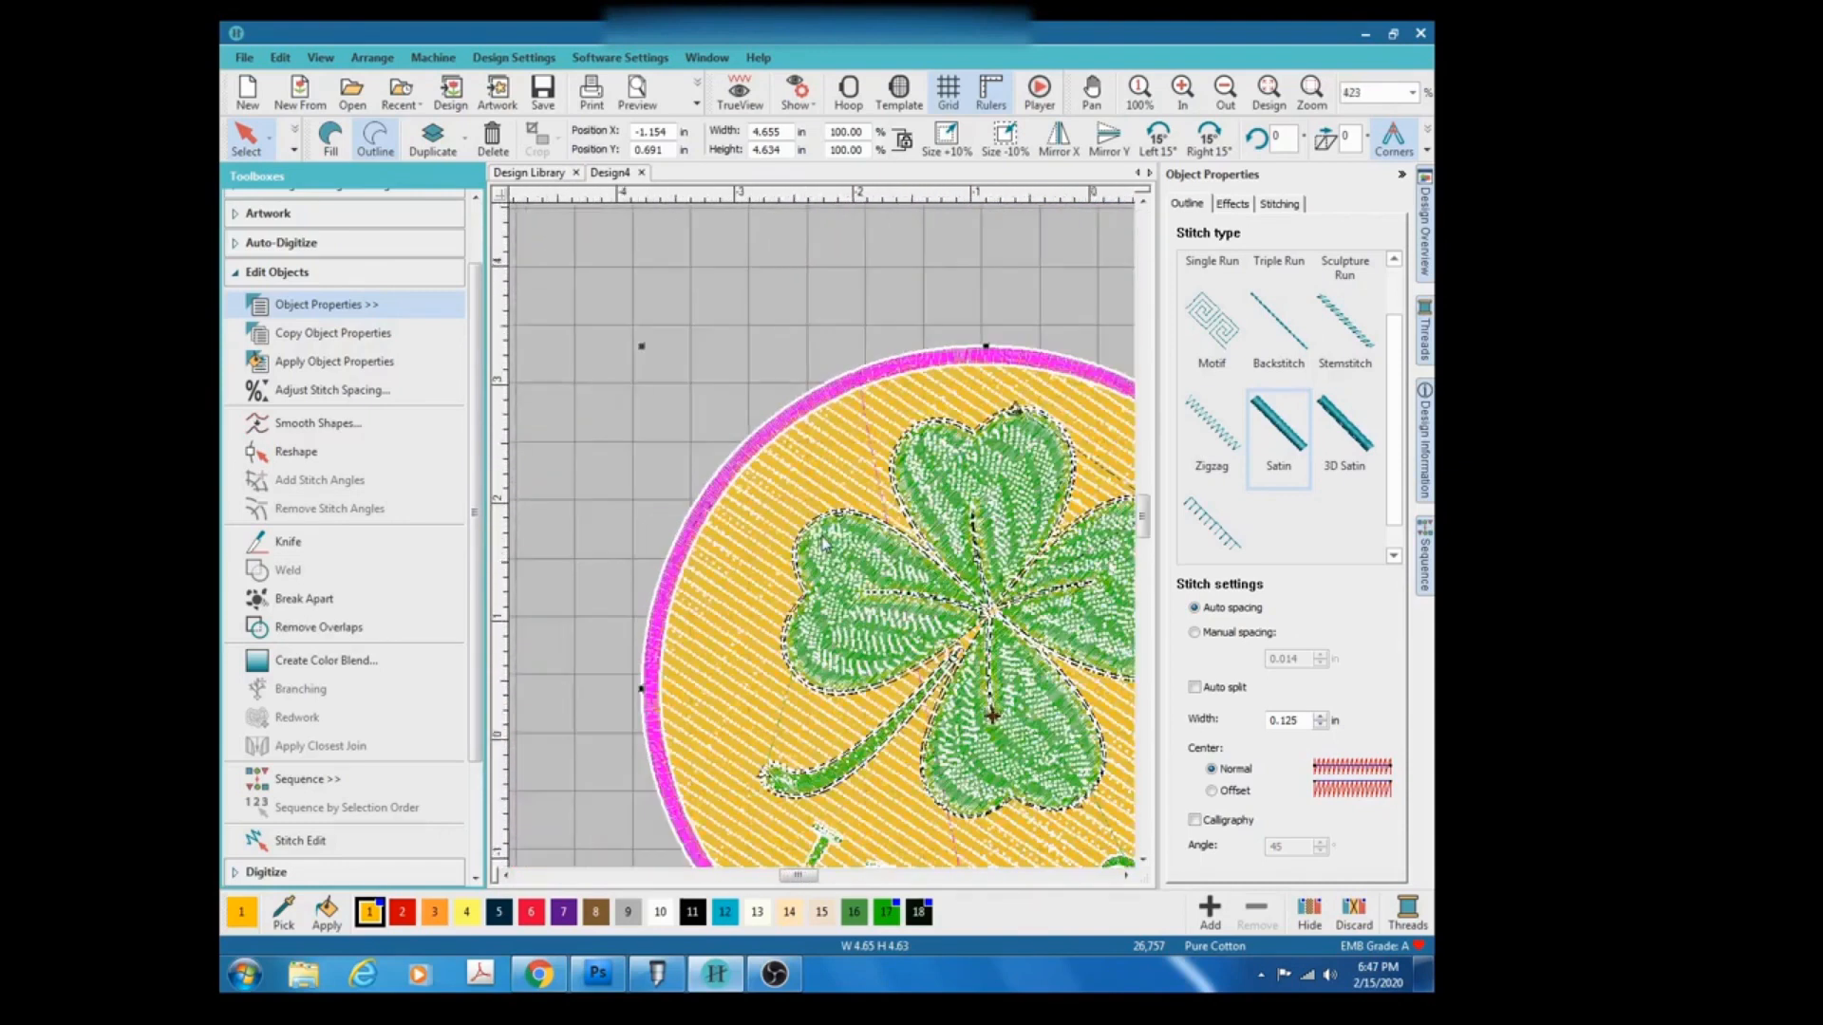
scroll(824, 543, "down", 1)
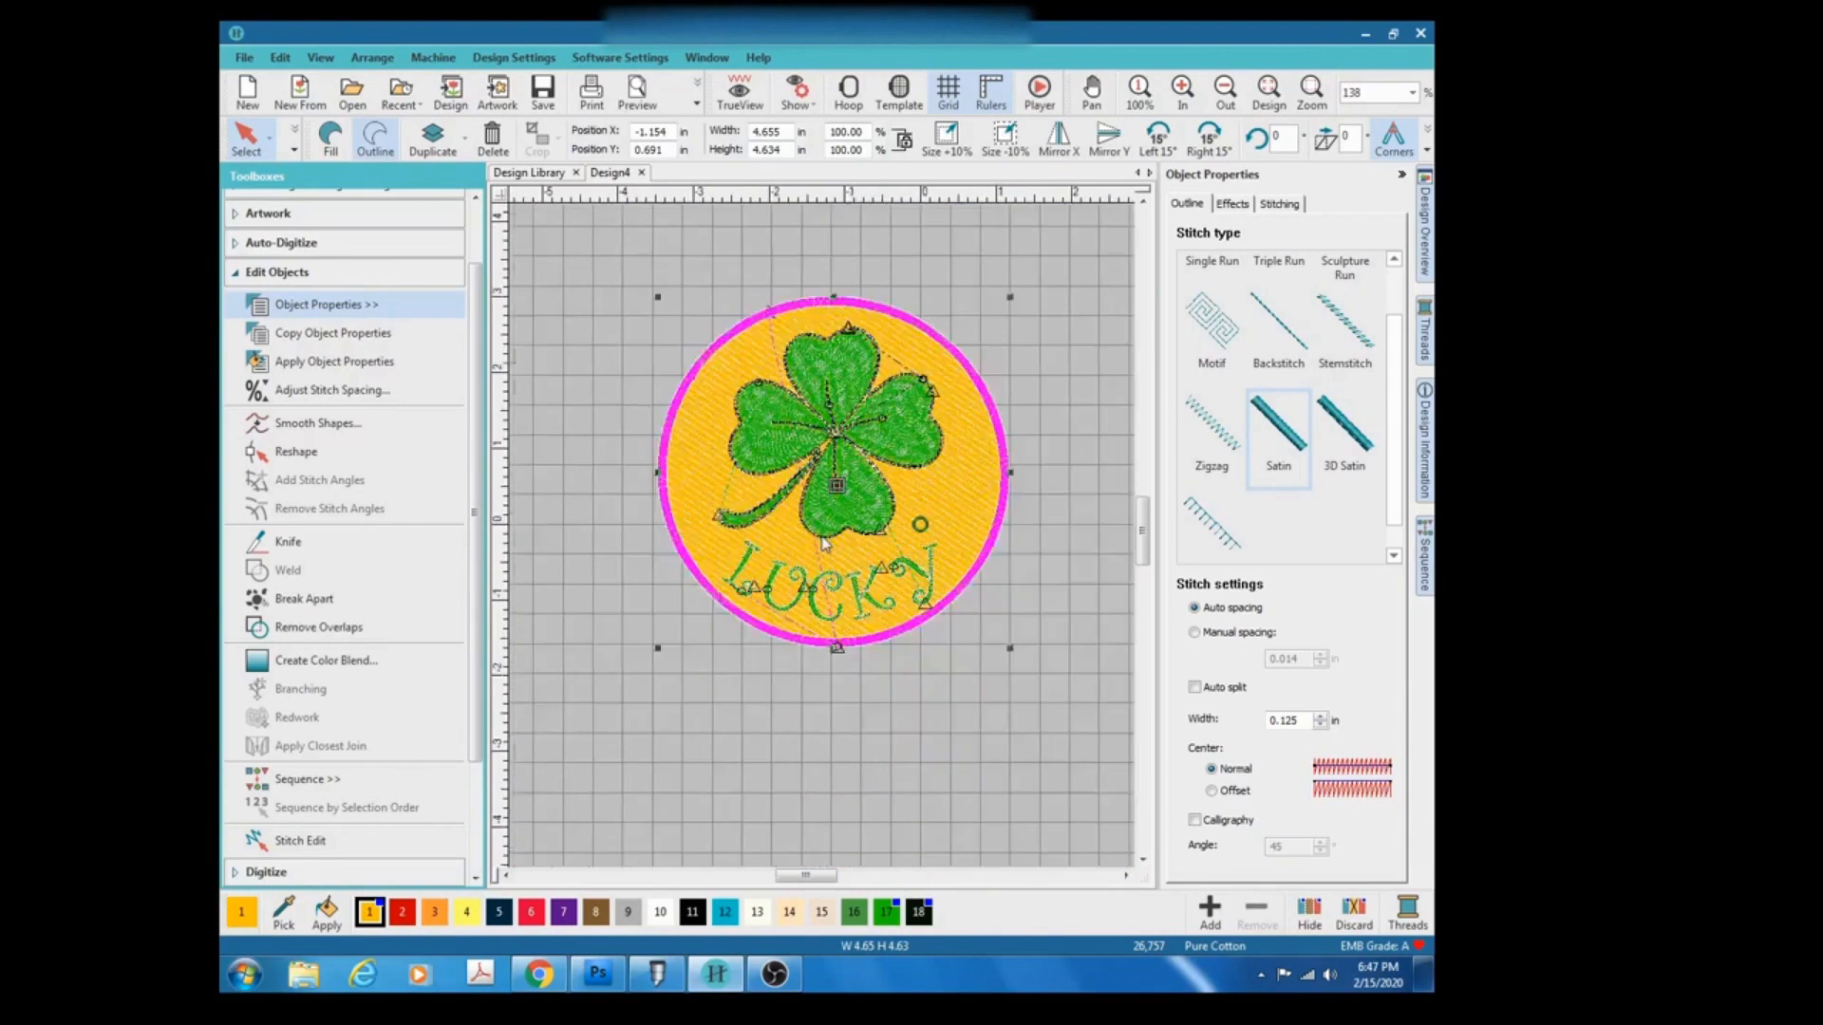
Turn TrueView back on, select the satin border and review its Effects and Stitching properties, including underlay and connectors.
left_click(740, 90)
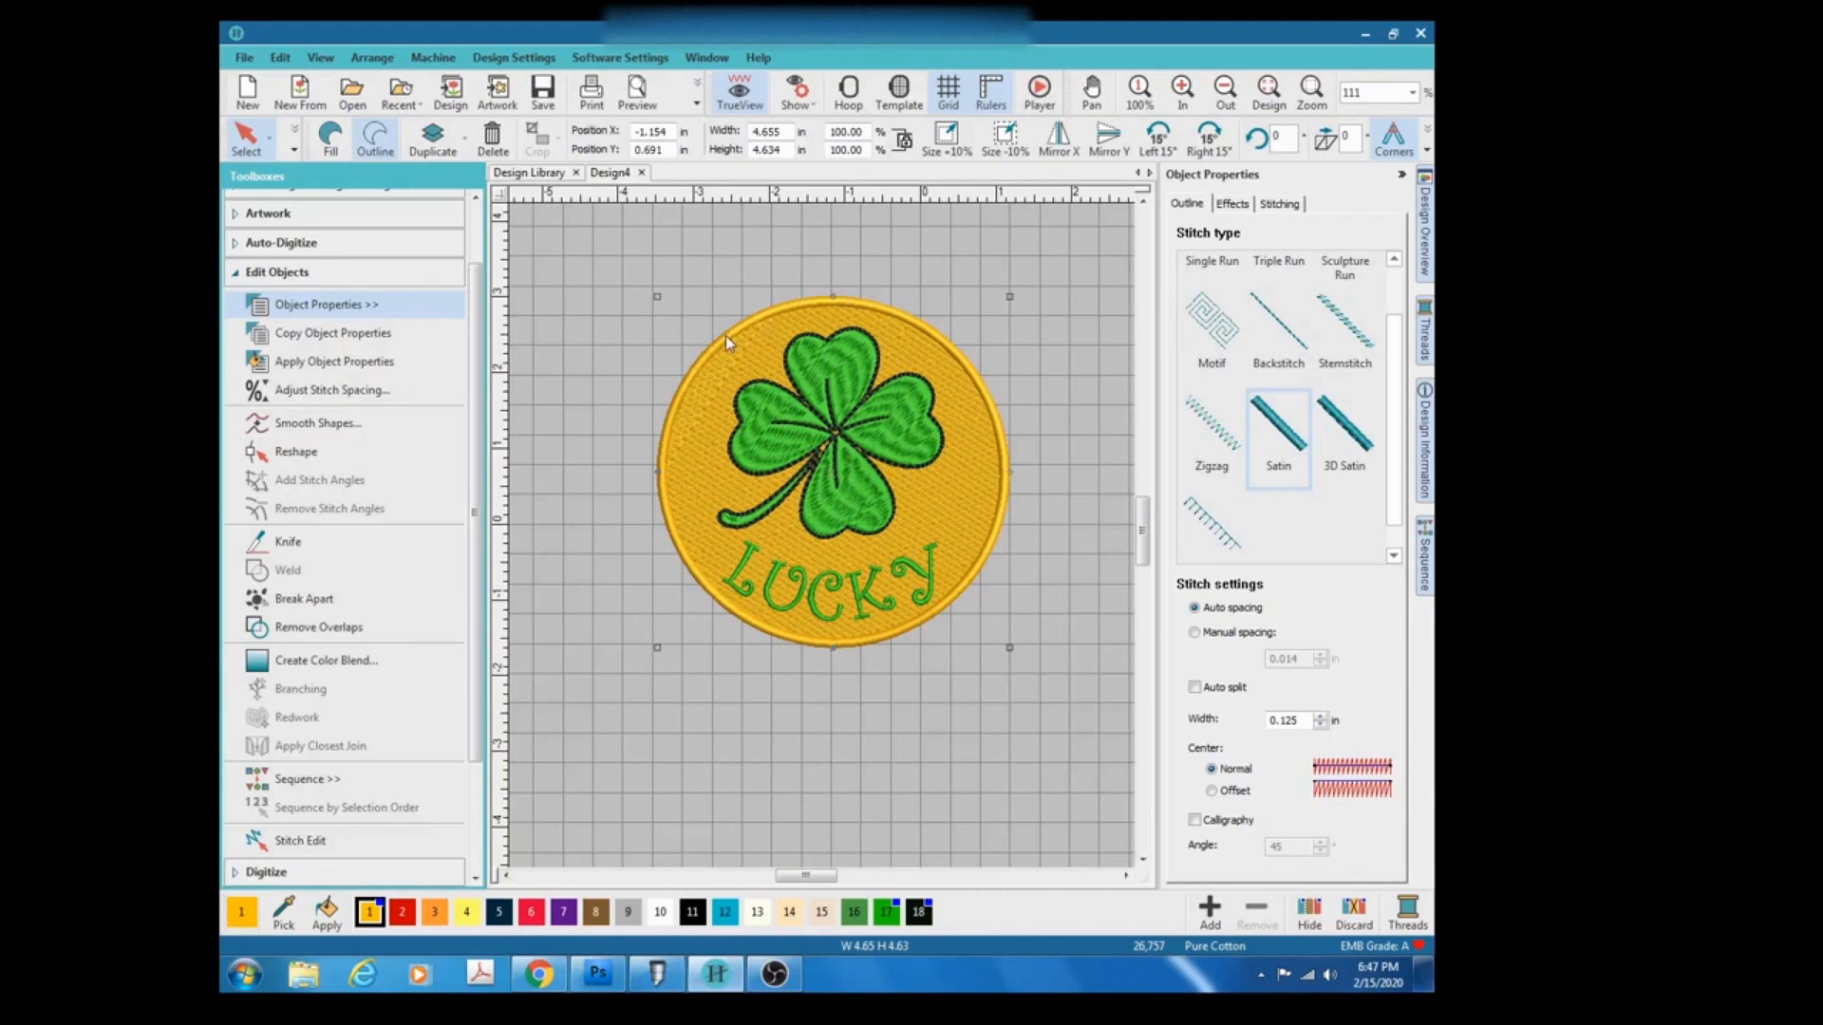
left_click(608, 428)
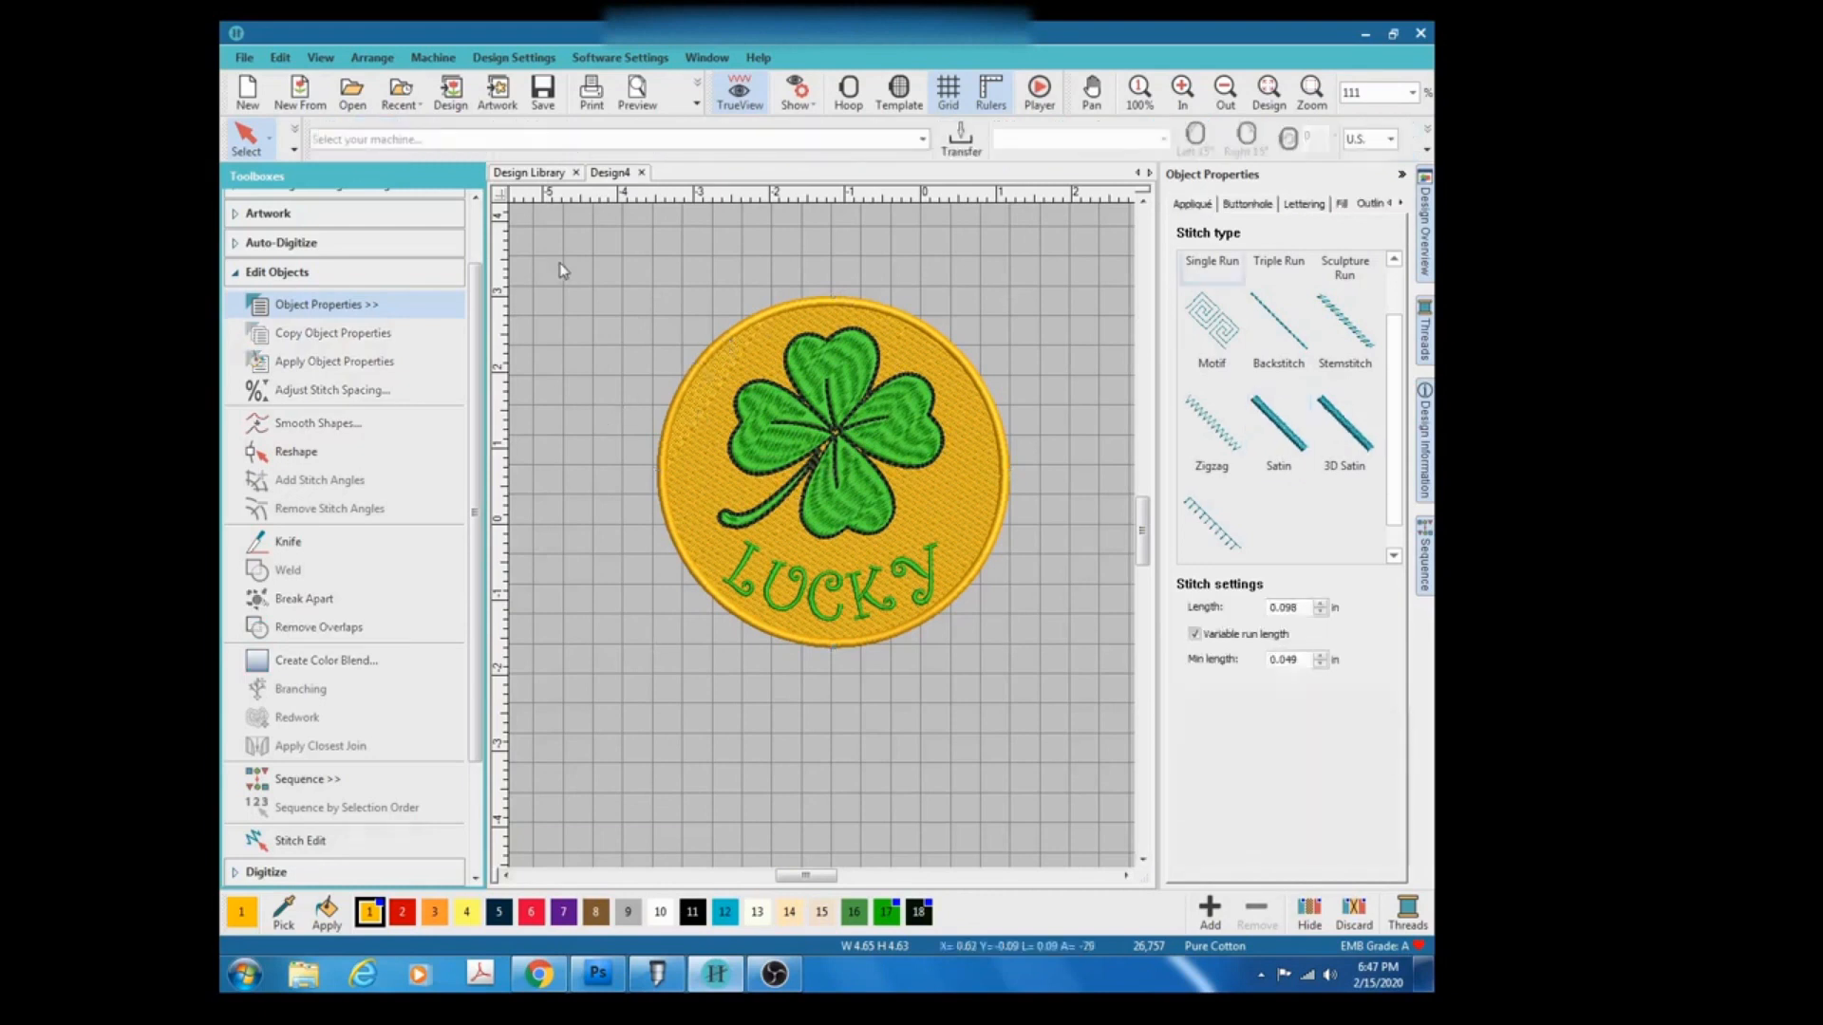
left_click(736, 337)
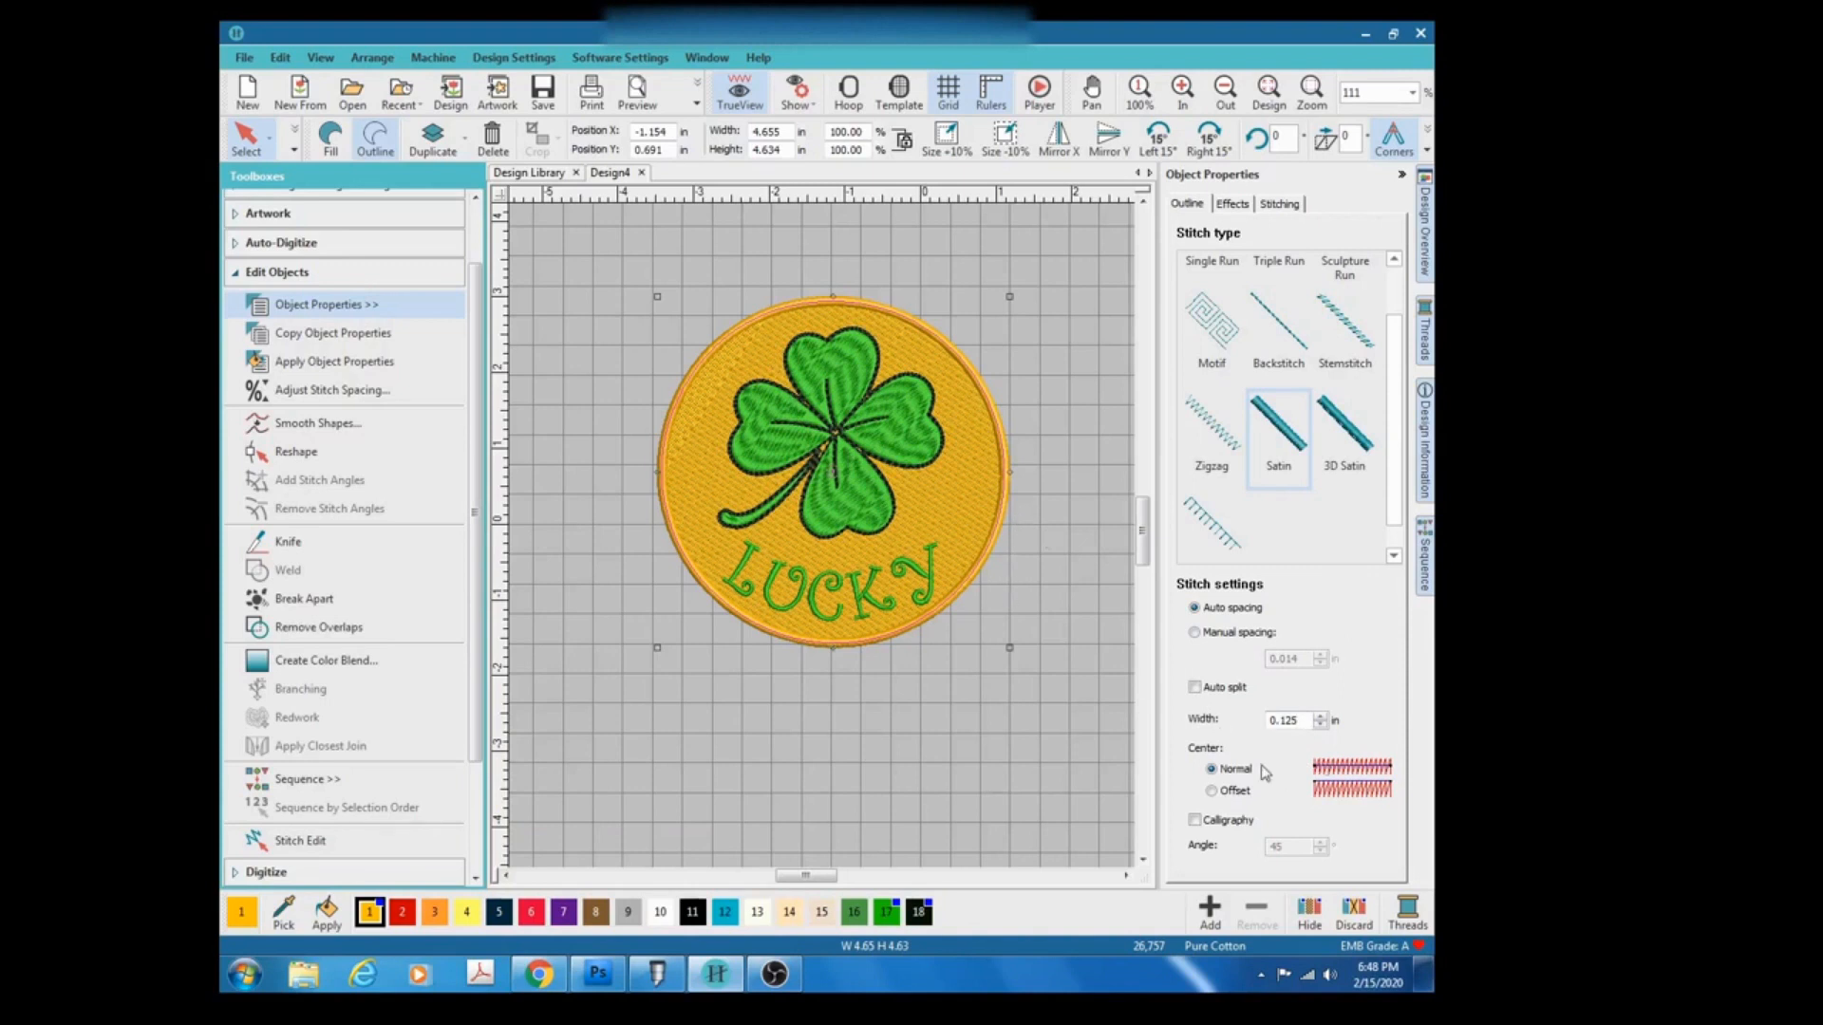
left_click(1233, 206)
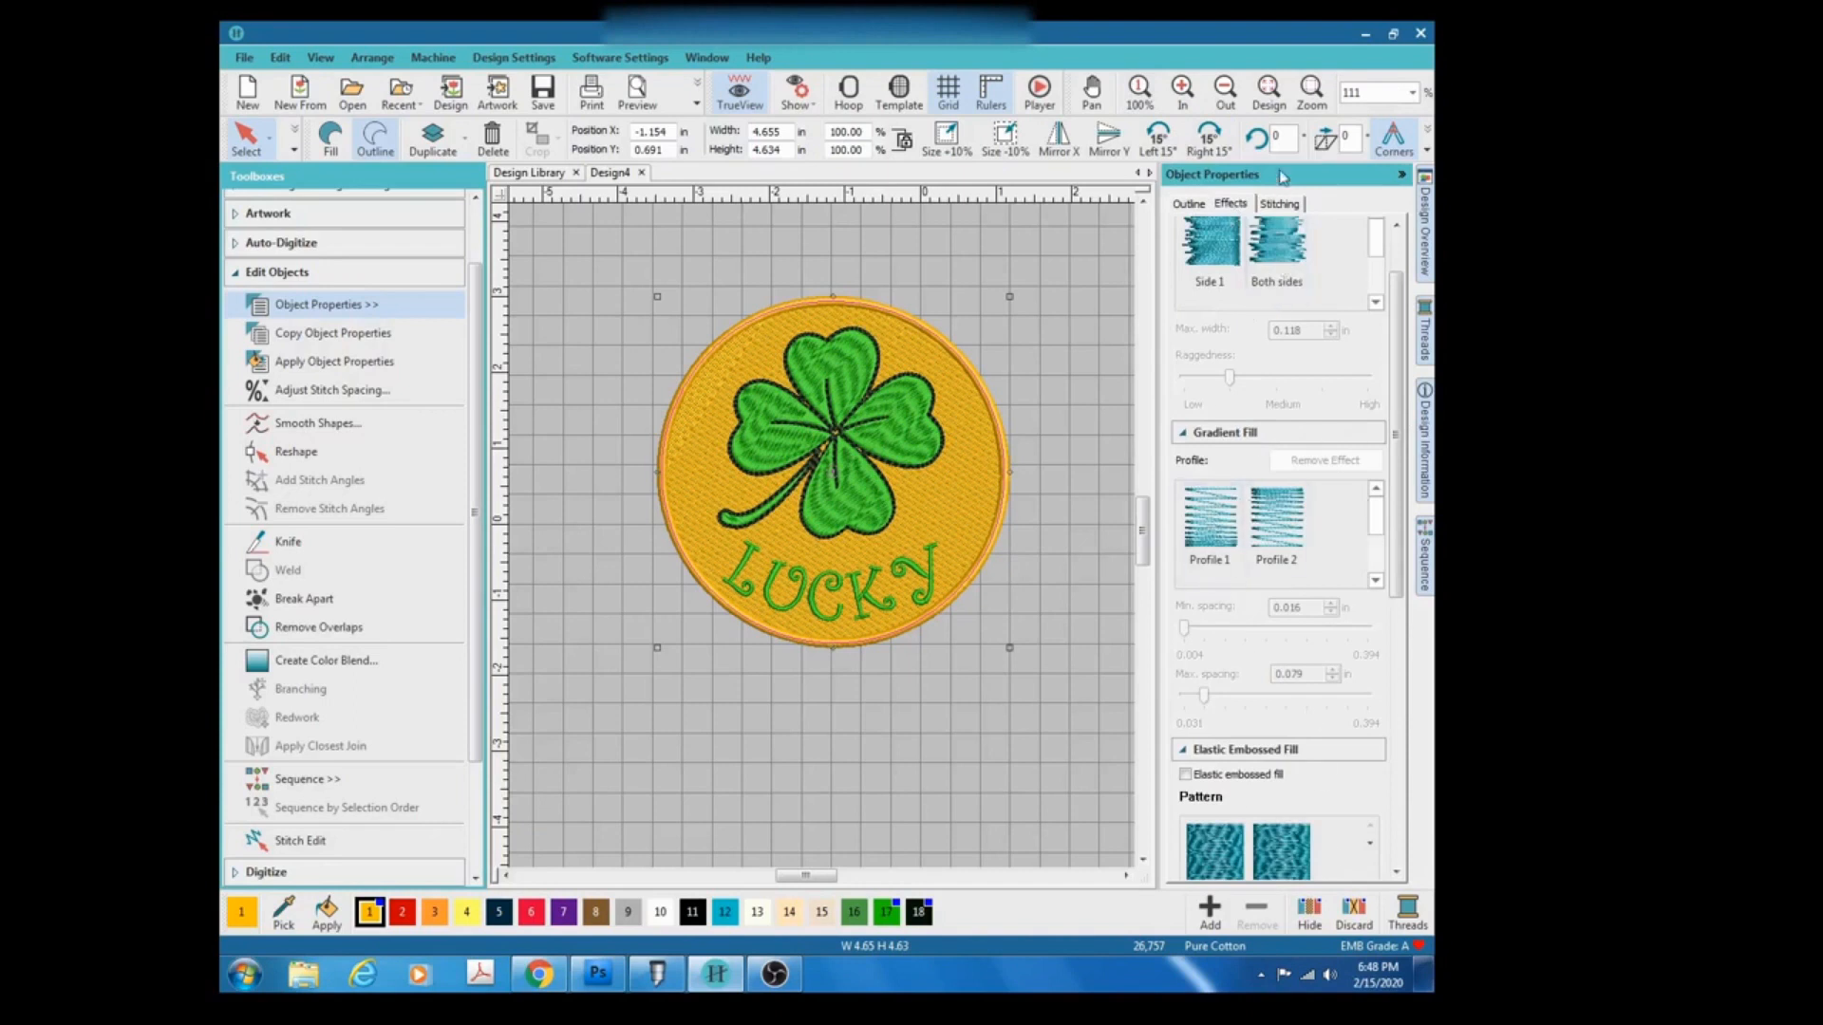
left_click(1279, 203)
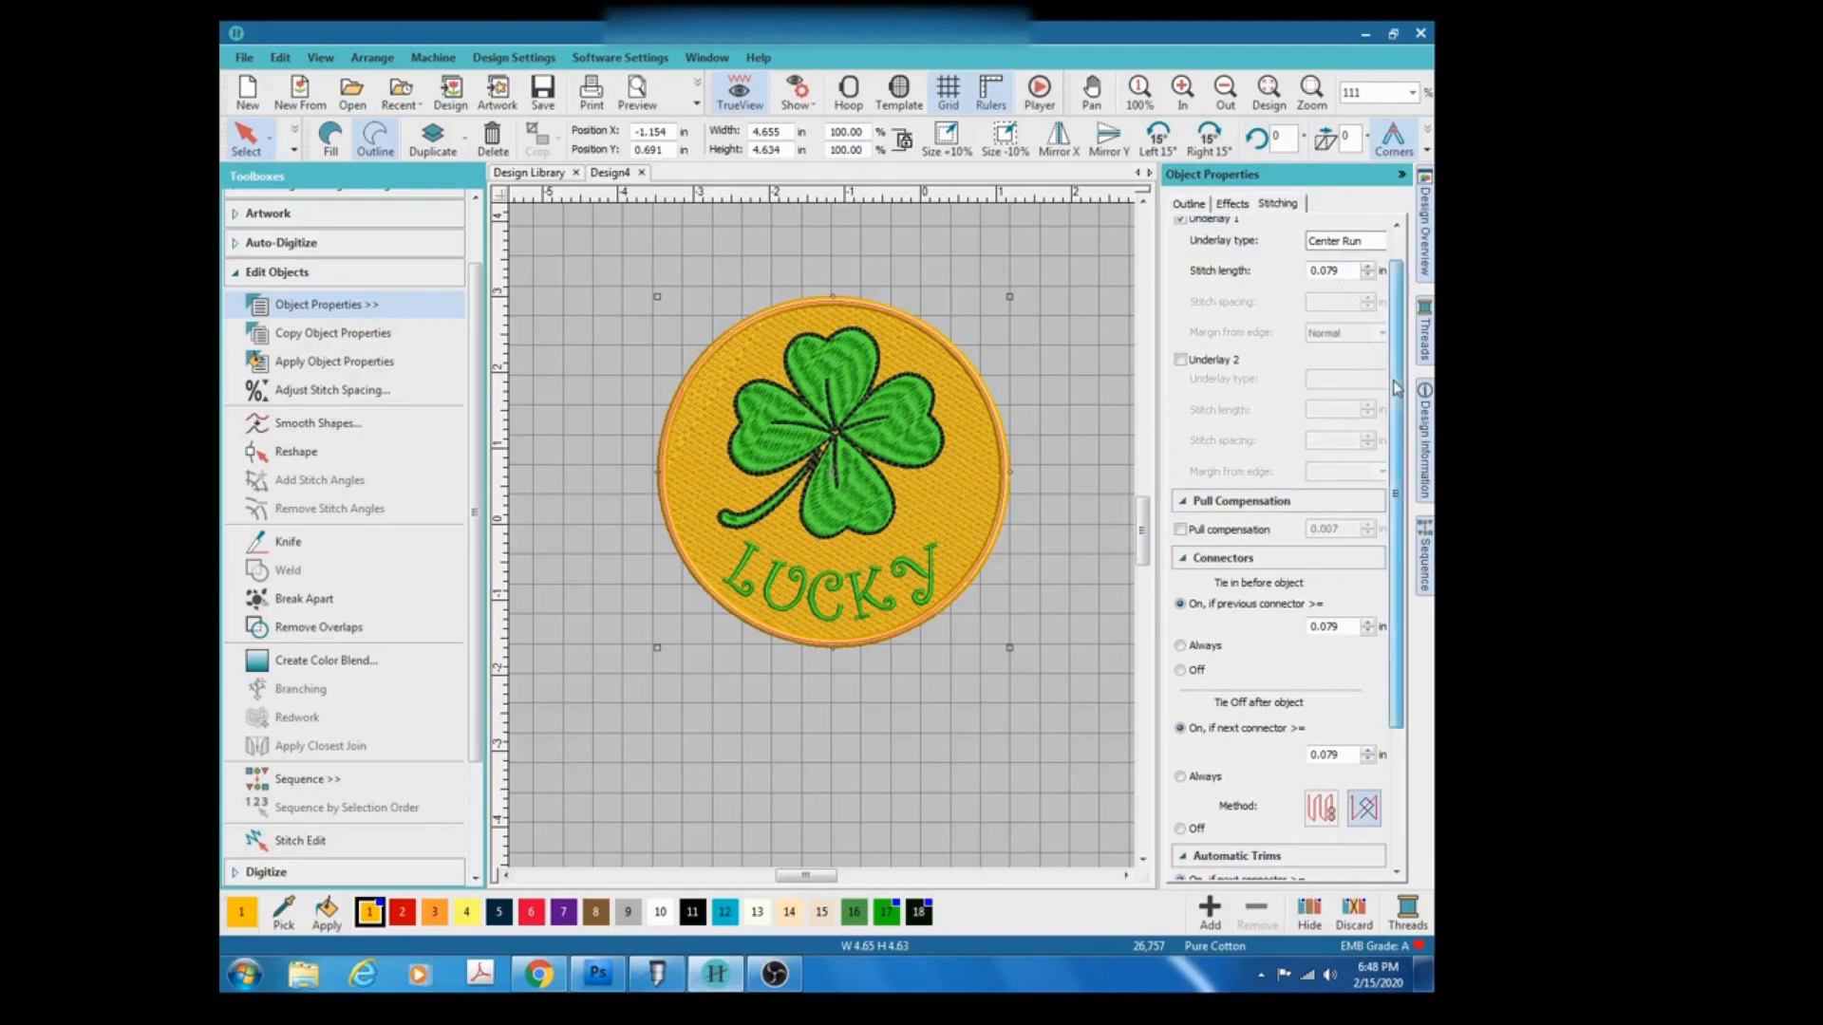
scroll(1397, 387, "up", 1)
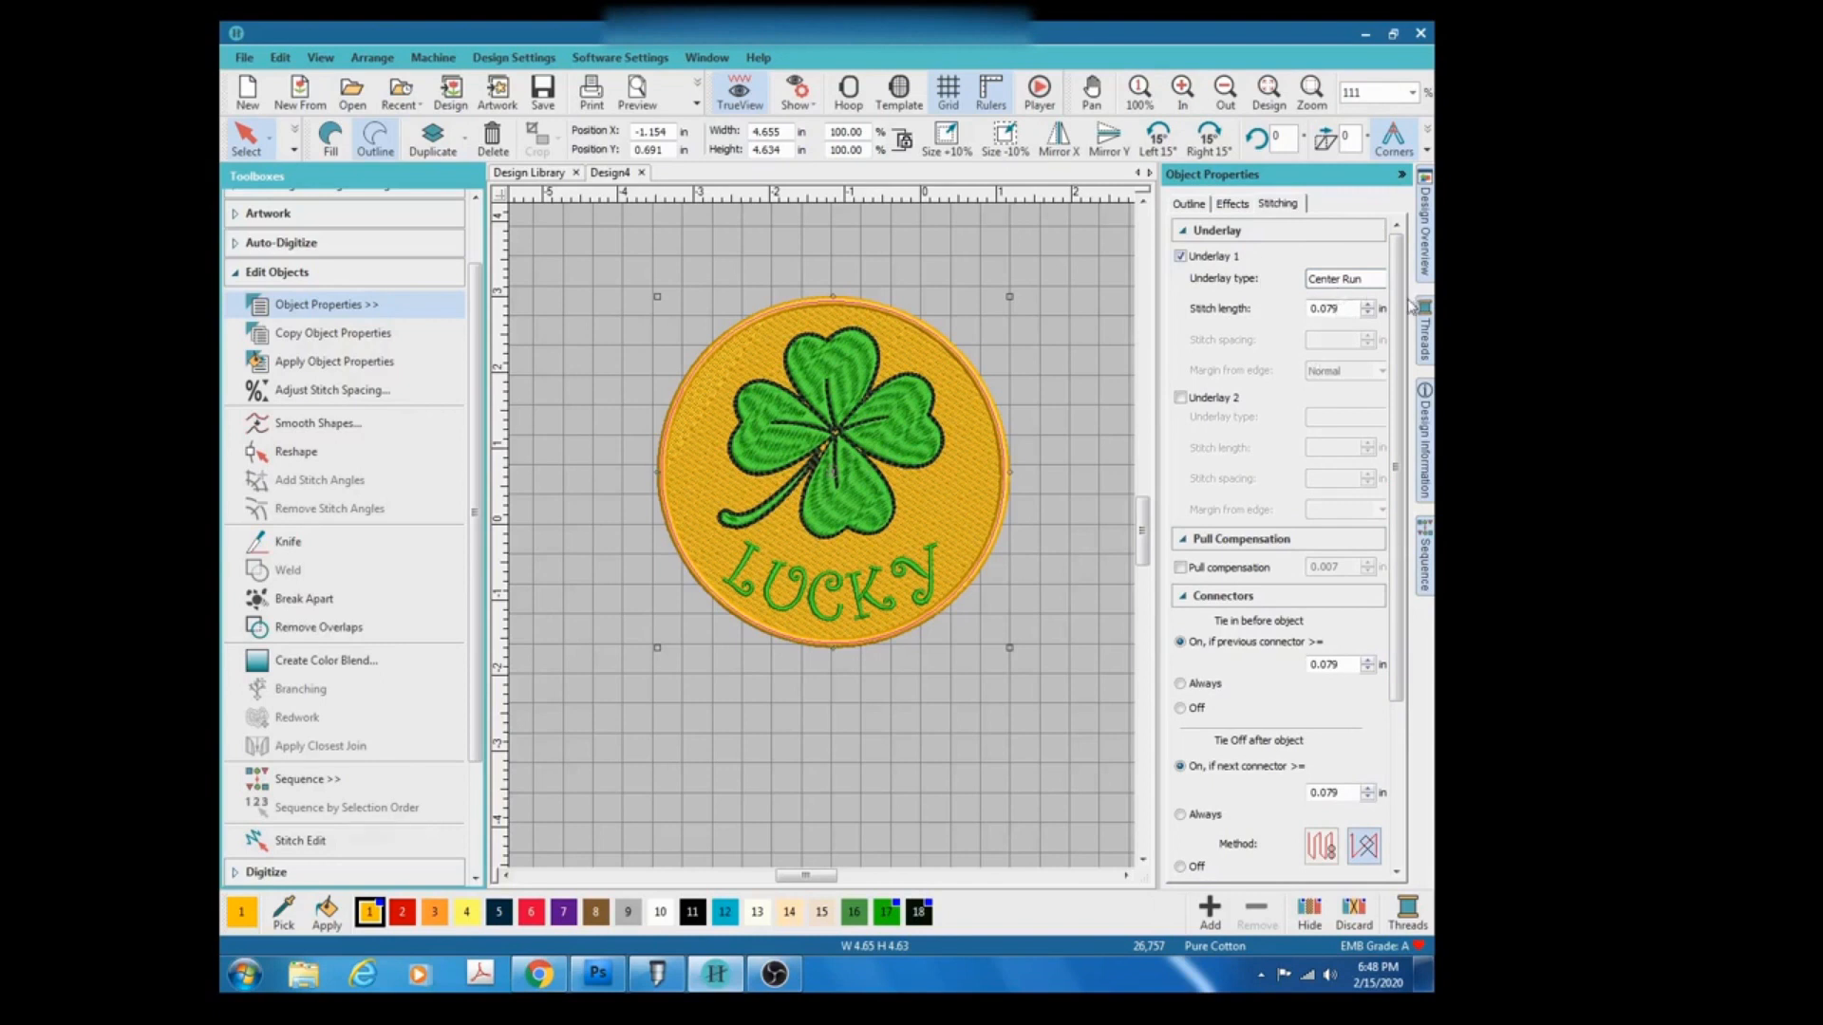
left_click_drag(1402, 313, 1394, 493)
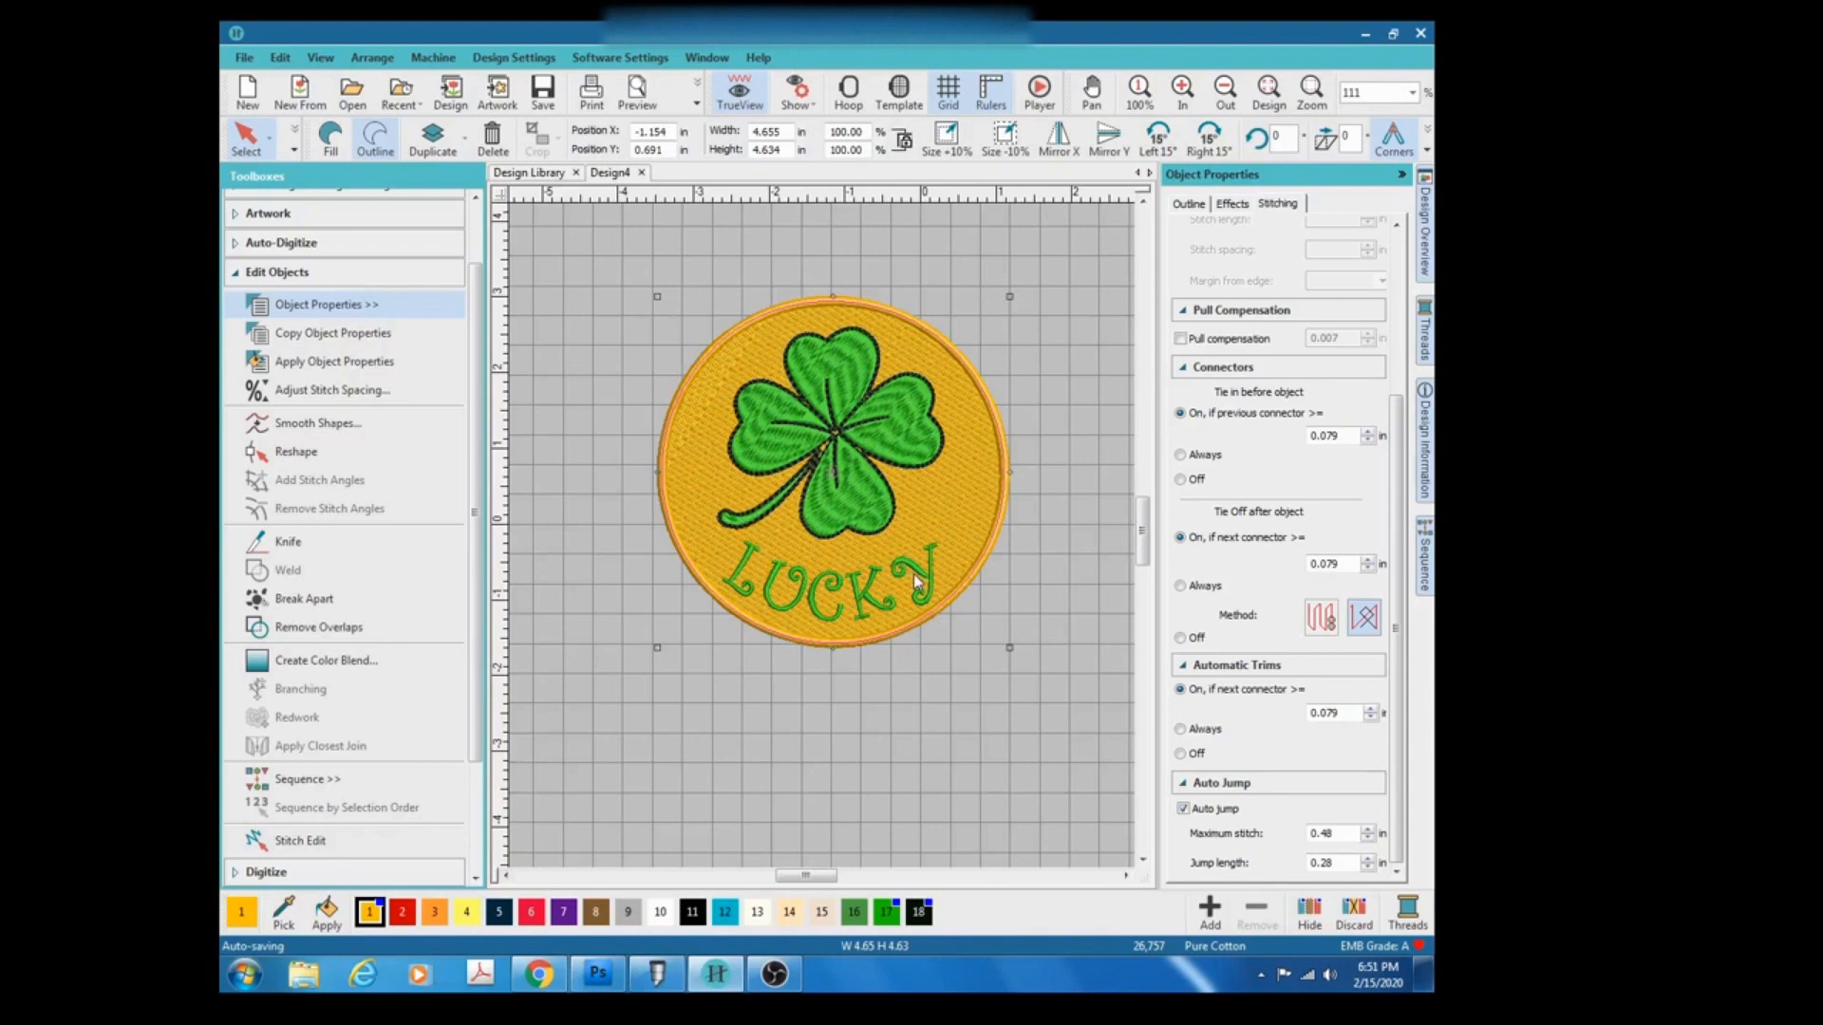
Set the satin border's tie-in connector to Off and switch off its Auto jump.
left_click(1181, 480)
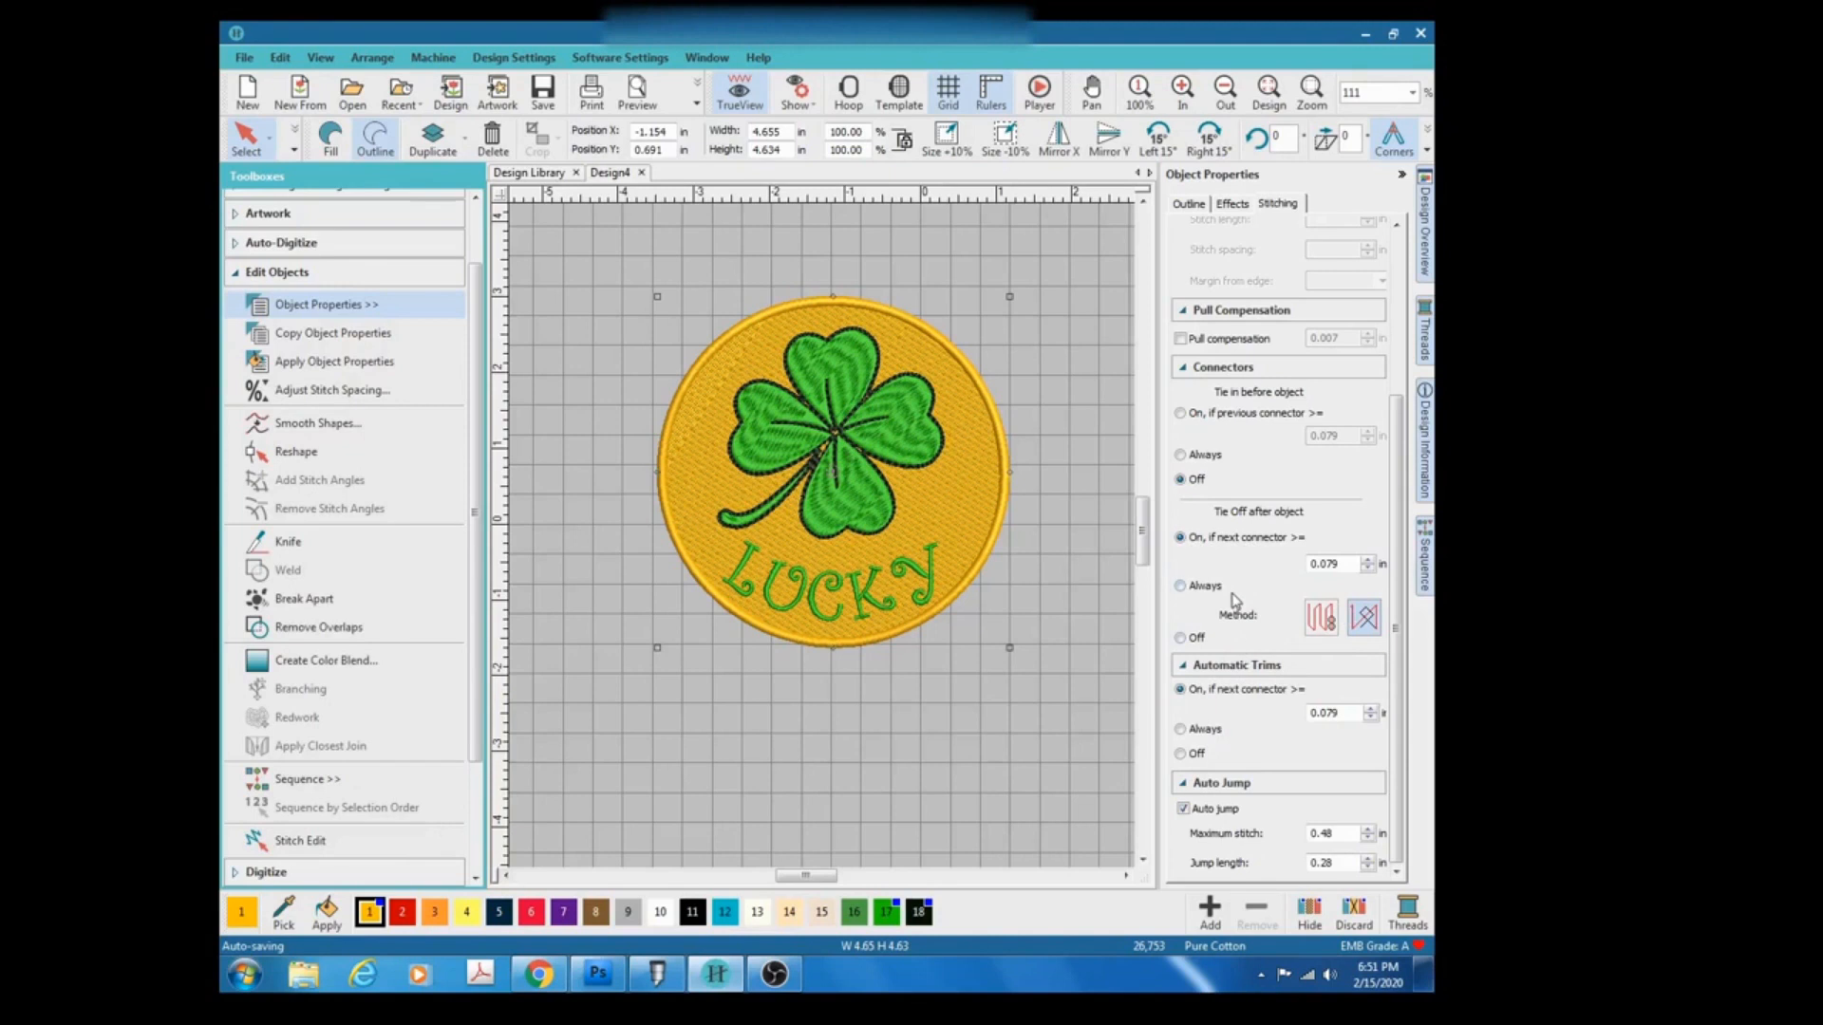
scroll(1234, 601, "down", 2)
scroll(825, 544, "up", 1)
scroll(581, 463, "up", 3)
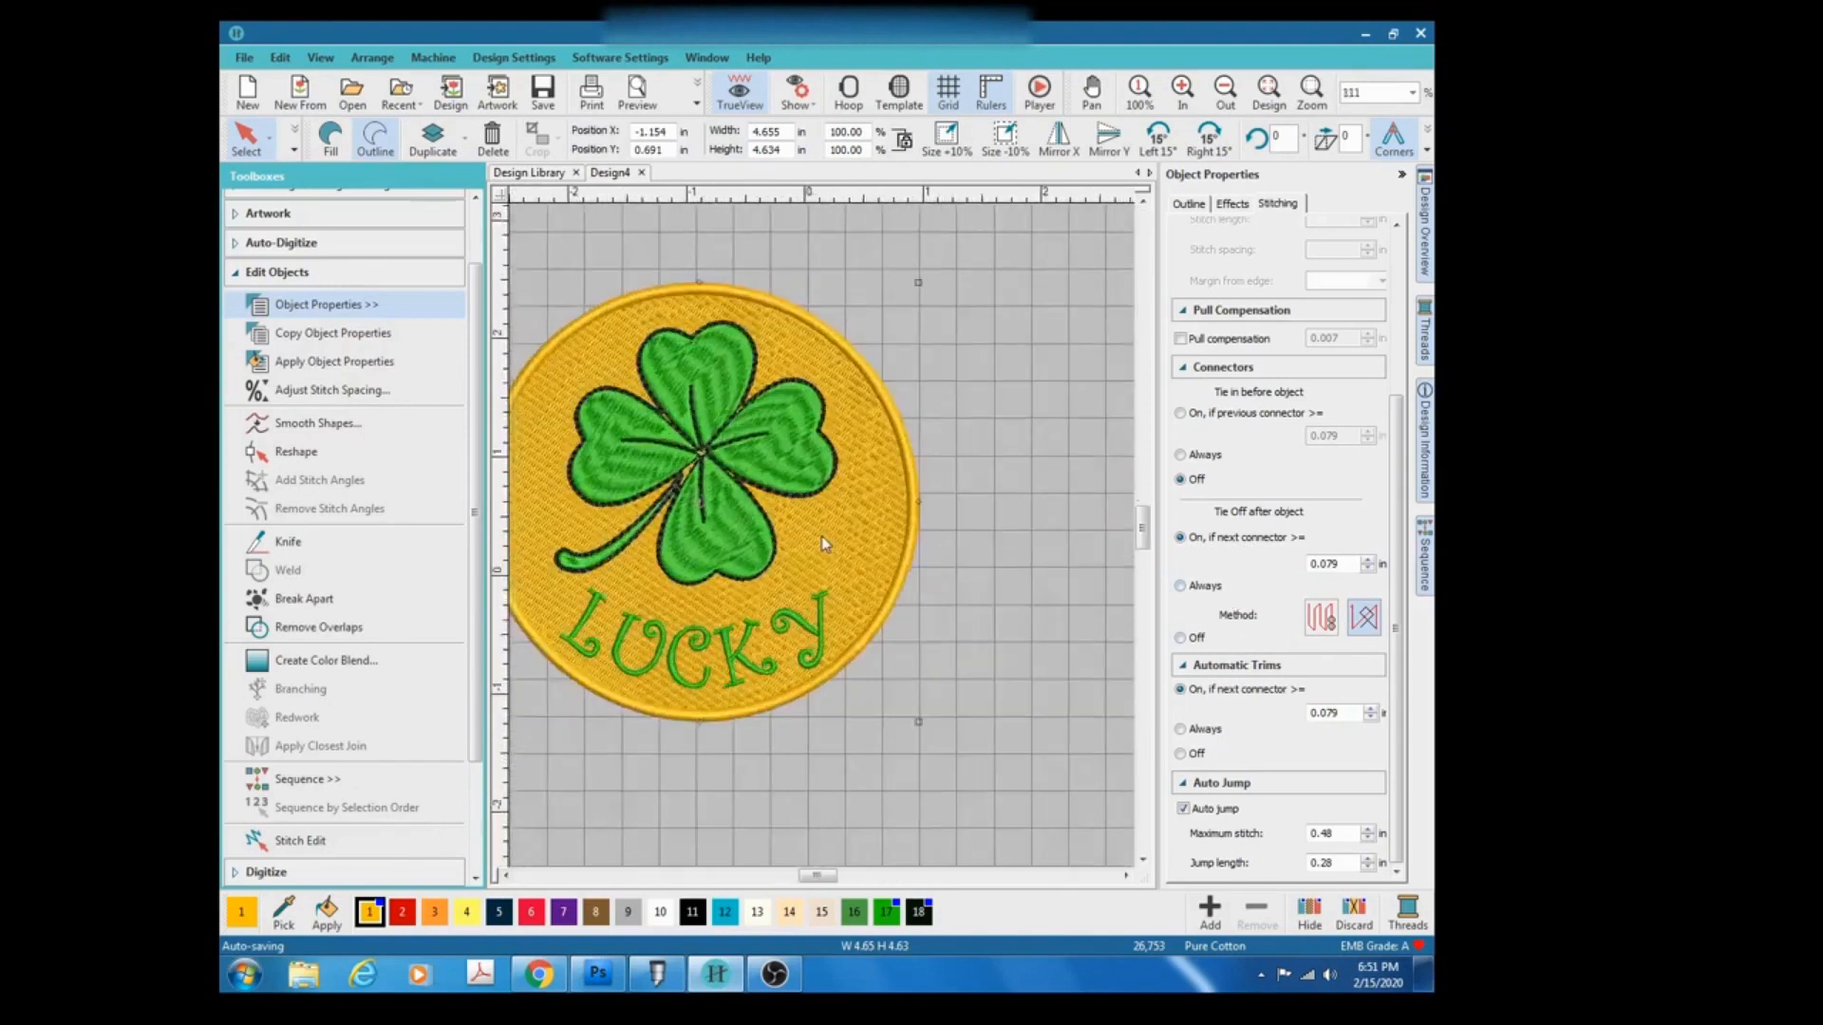
scroll(825, 545, "up", 1)
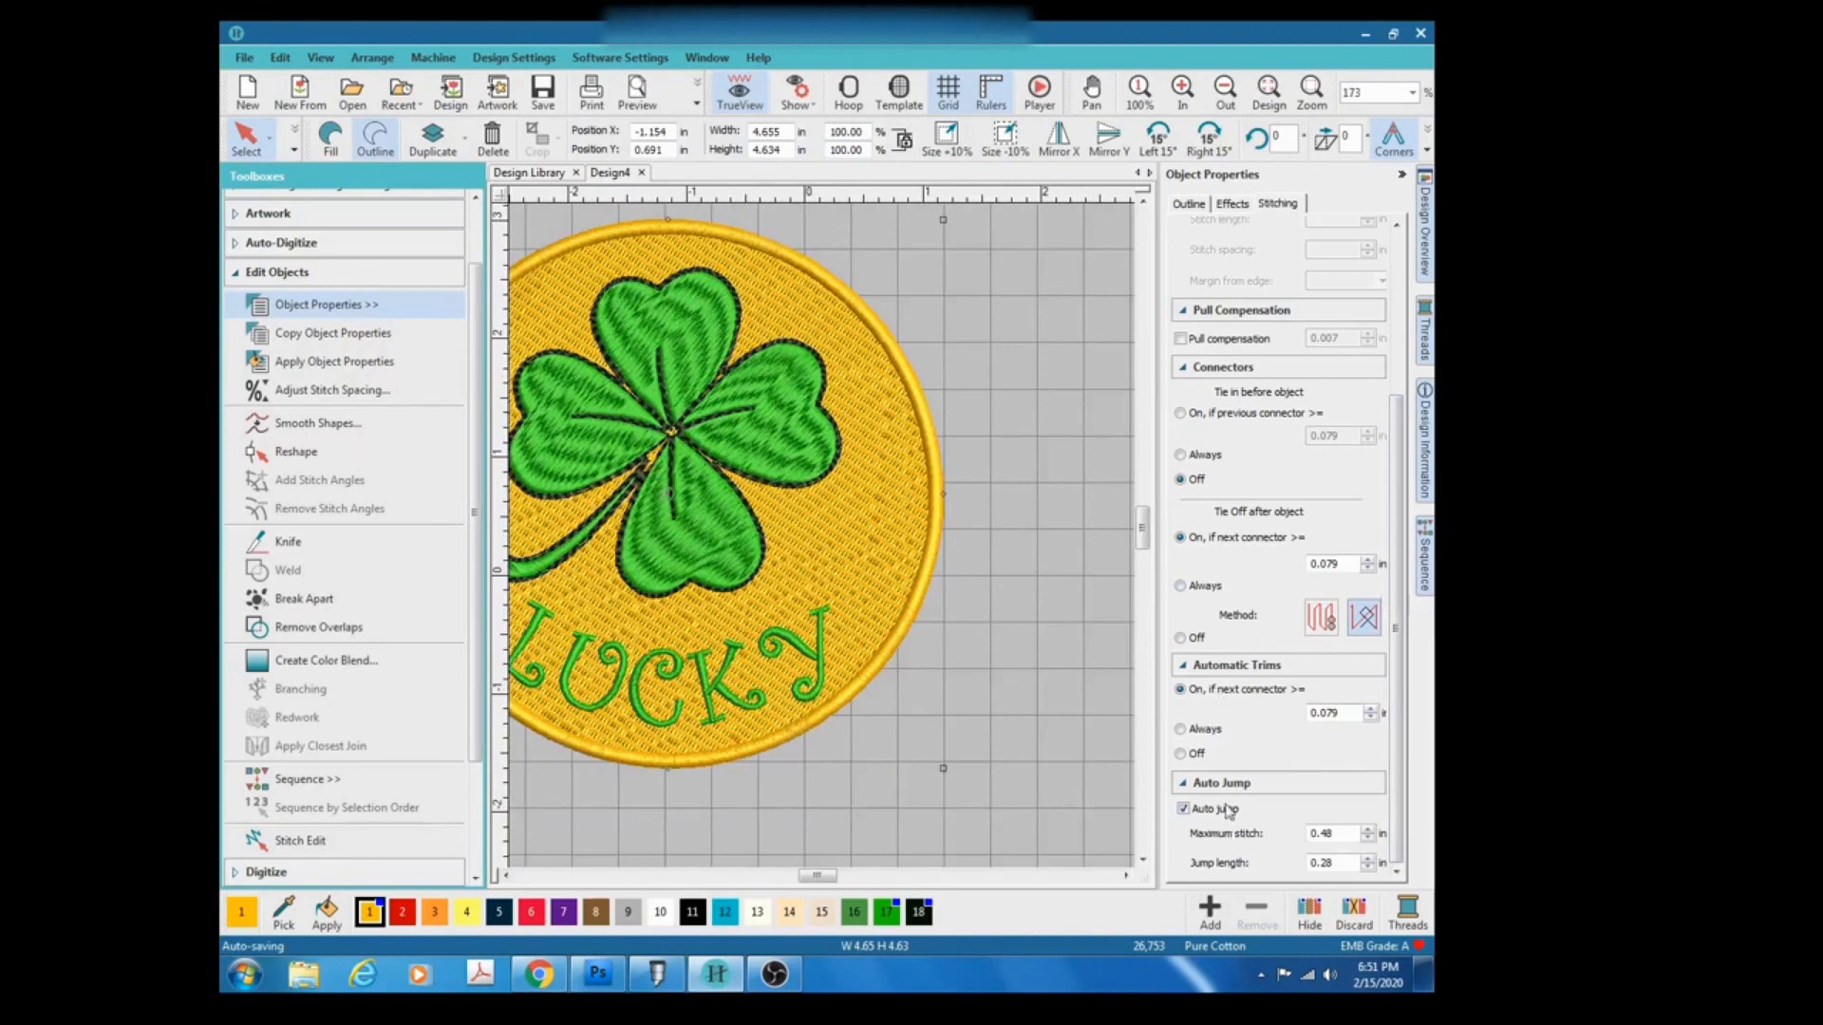
left_click(1182, 809)
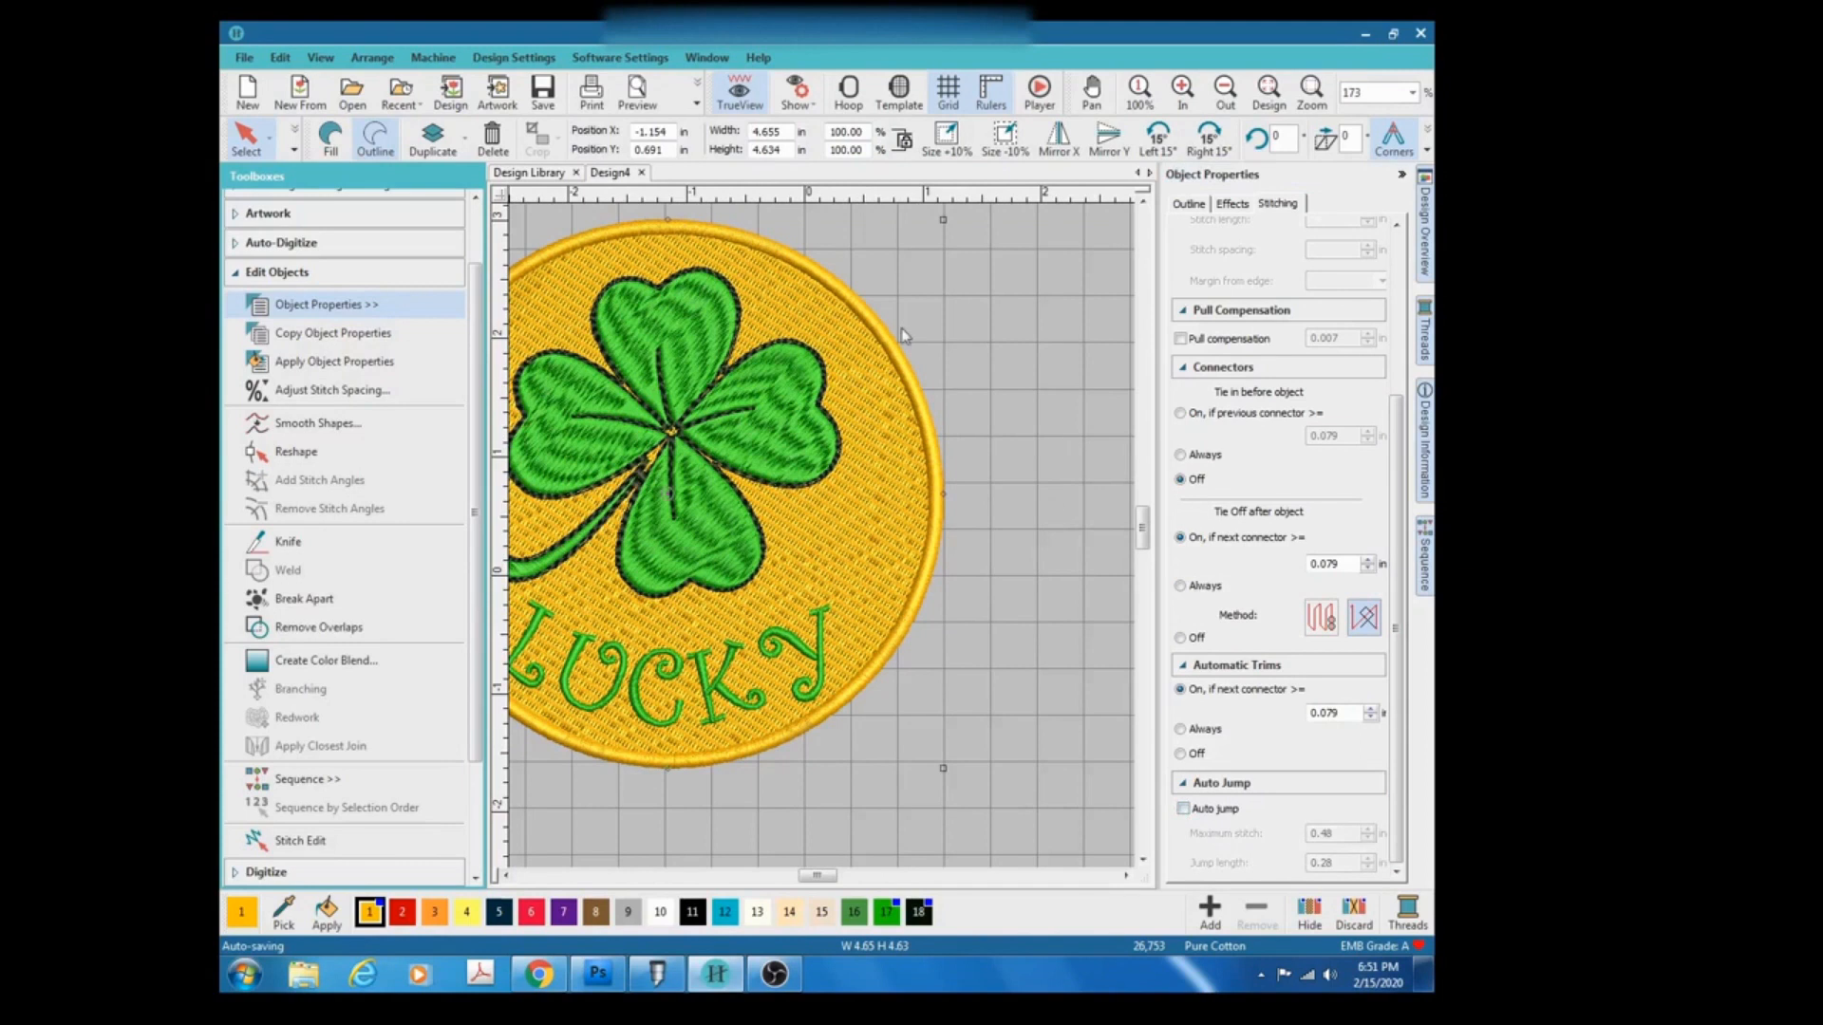
Select the circle fill and review its Fill, Effects and Stitching properties.
left_click(1049, 252)
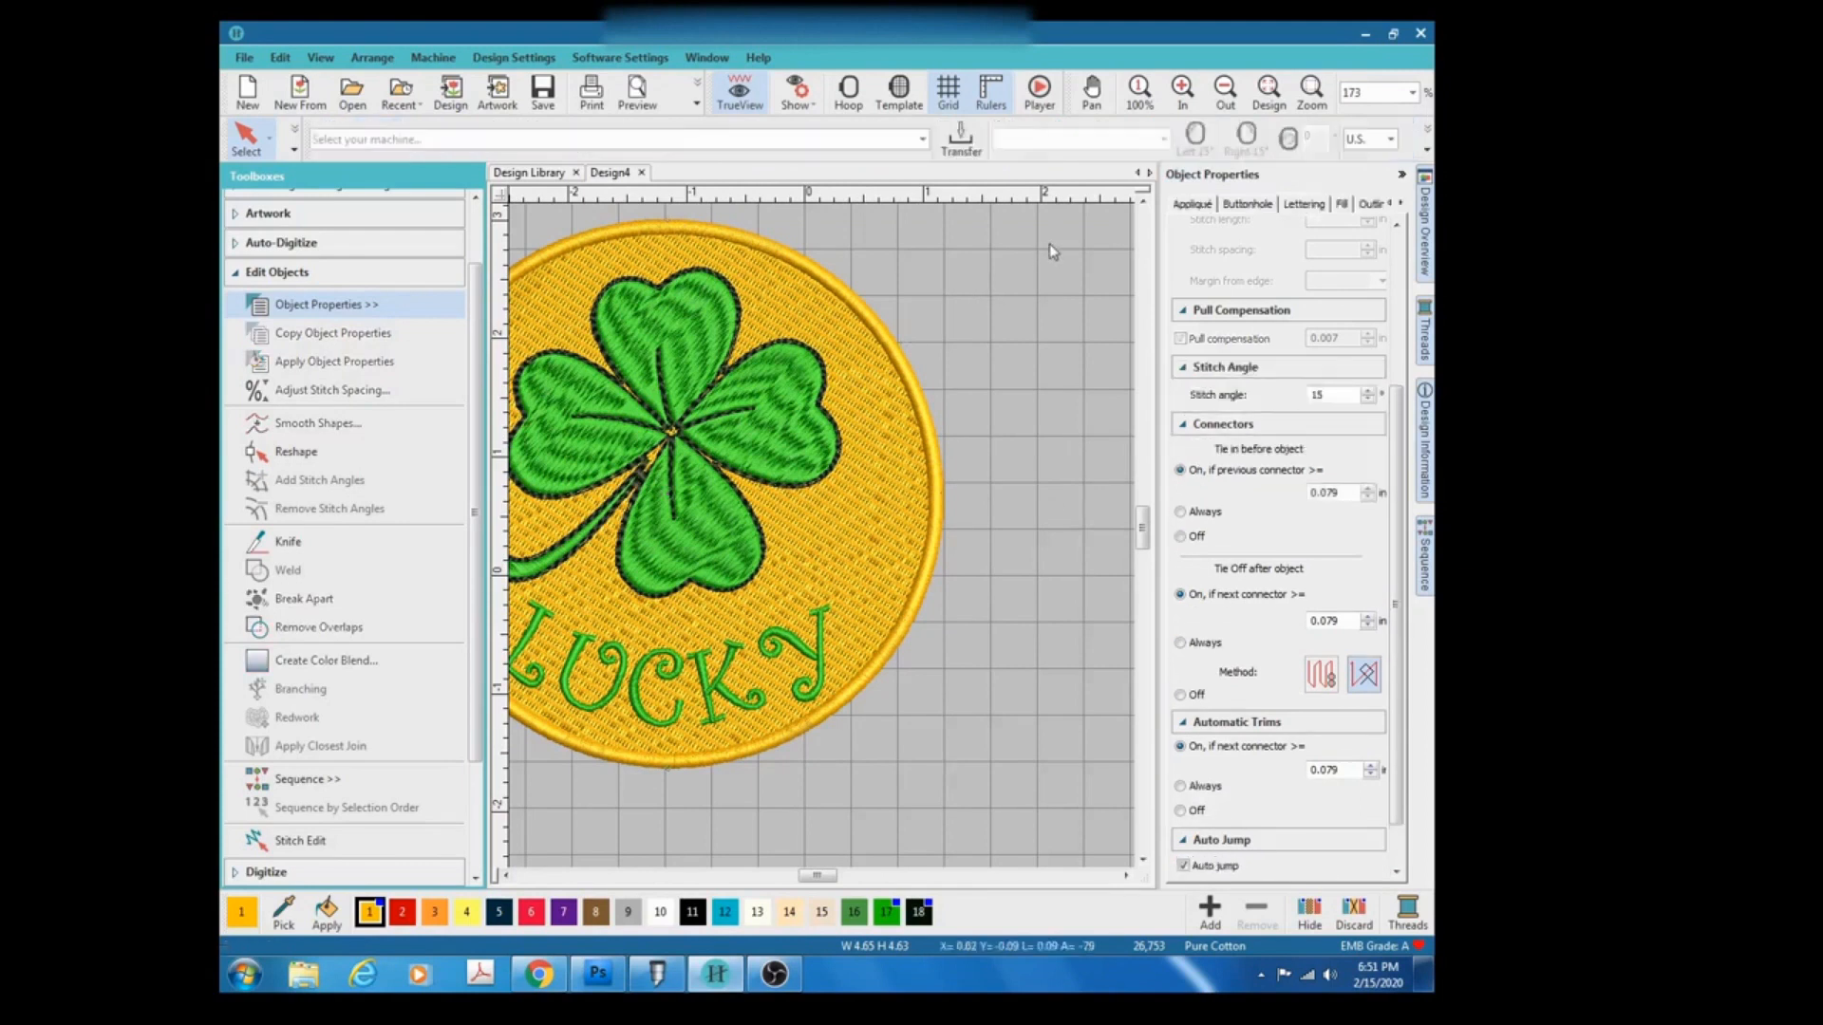
left_click(870, 524)
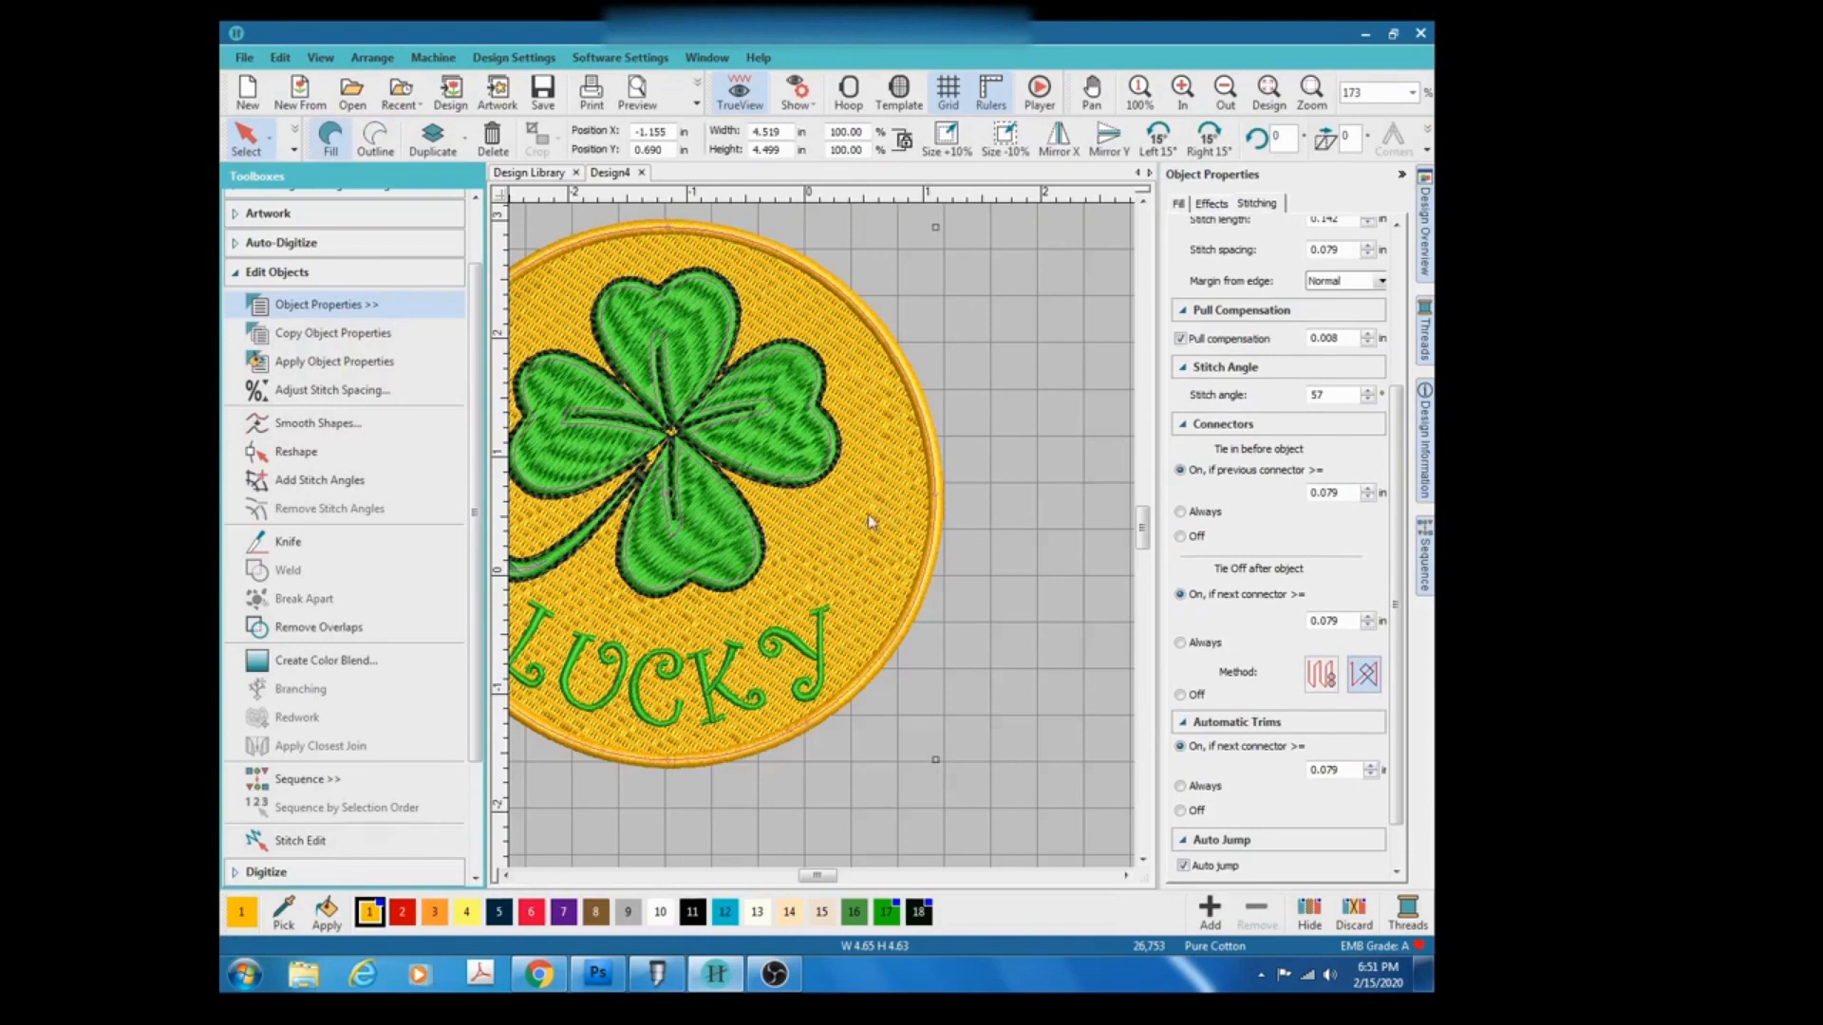
left_click(1179, 205)
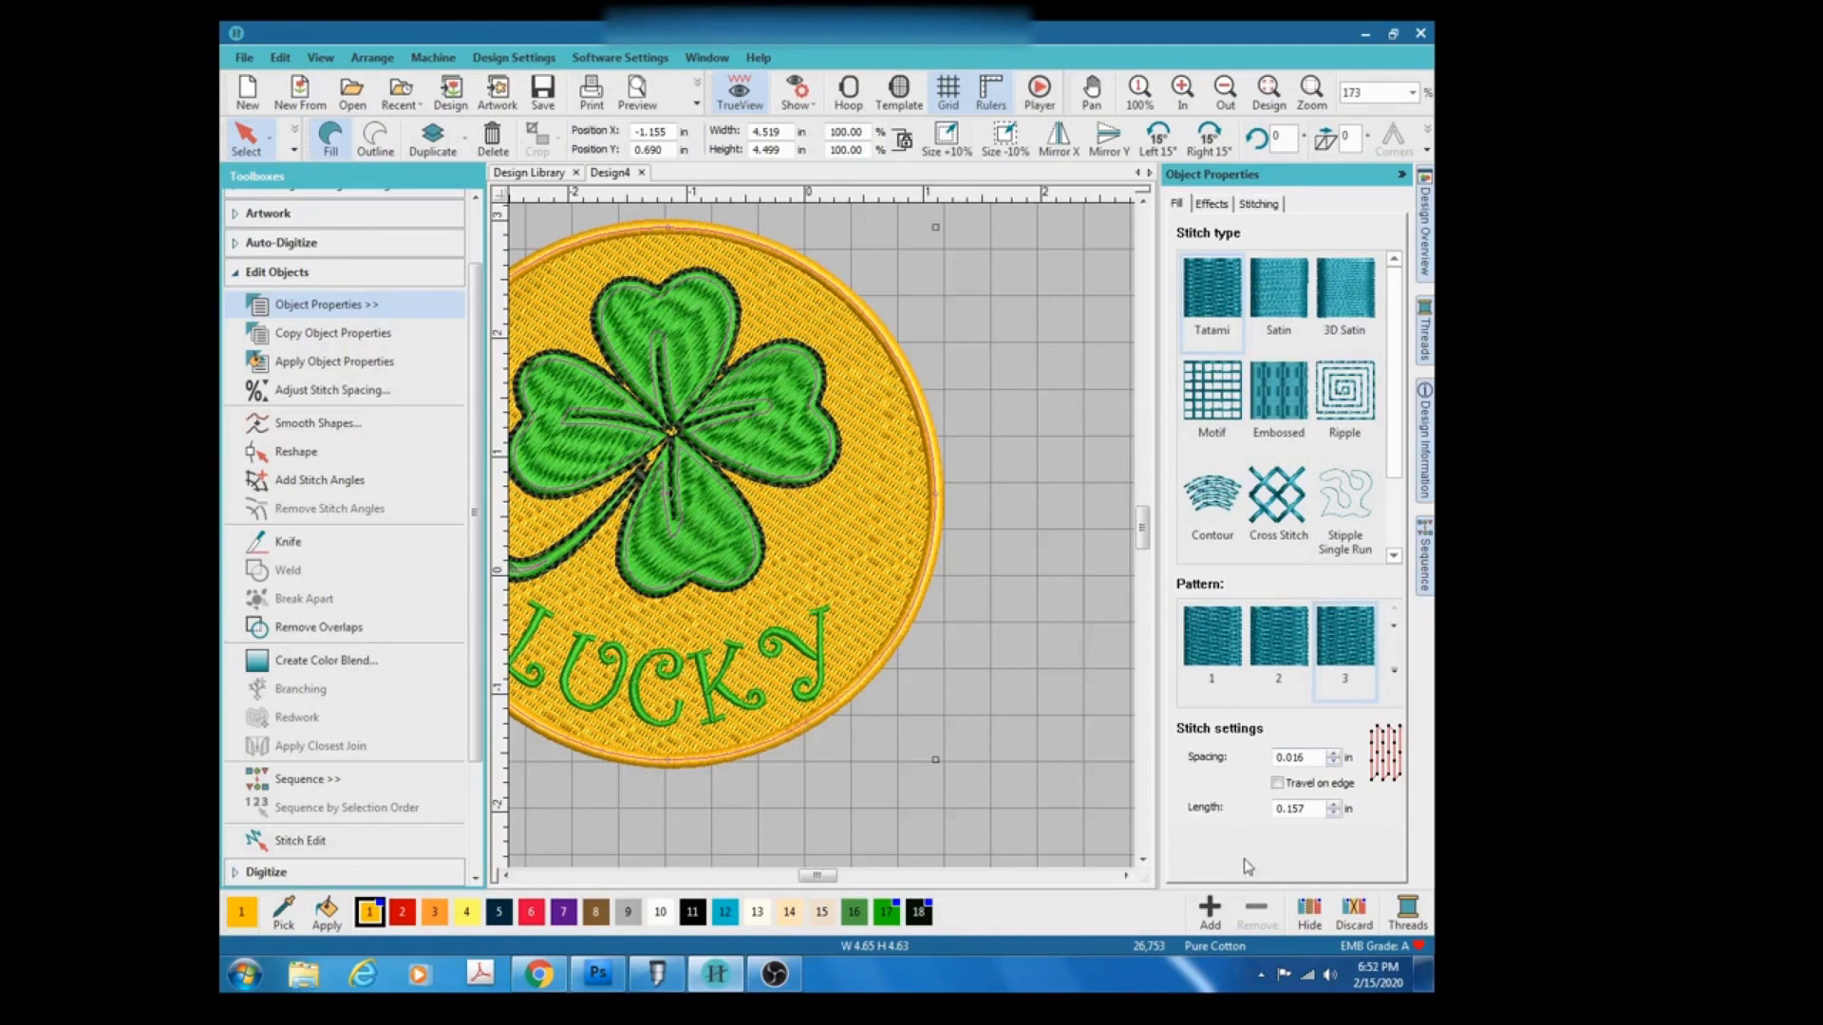
left_click(1220, 209)
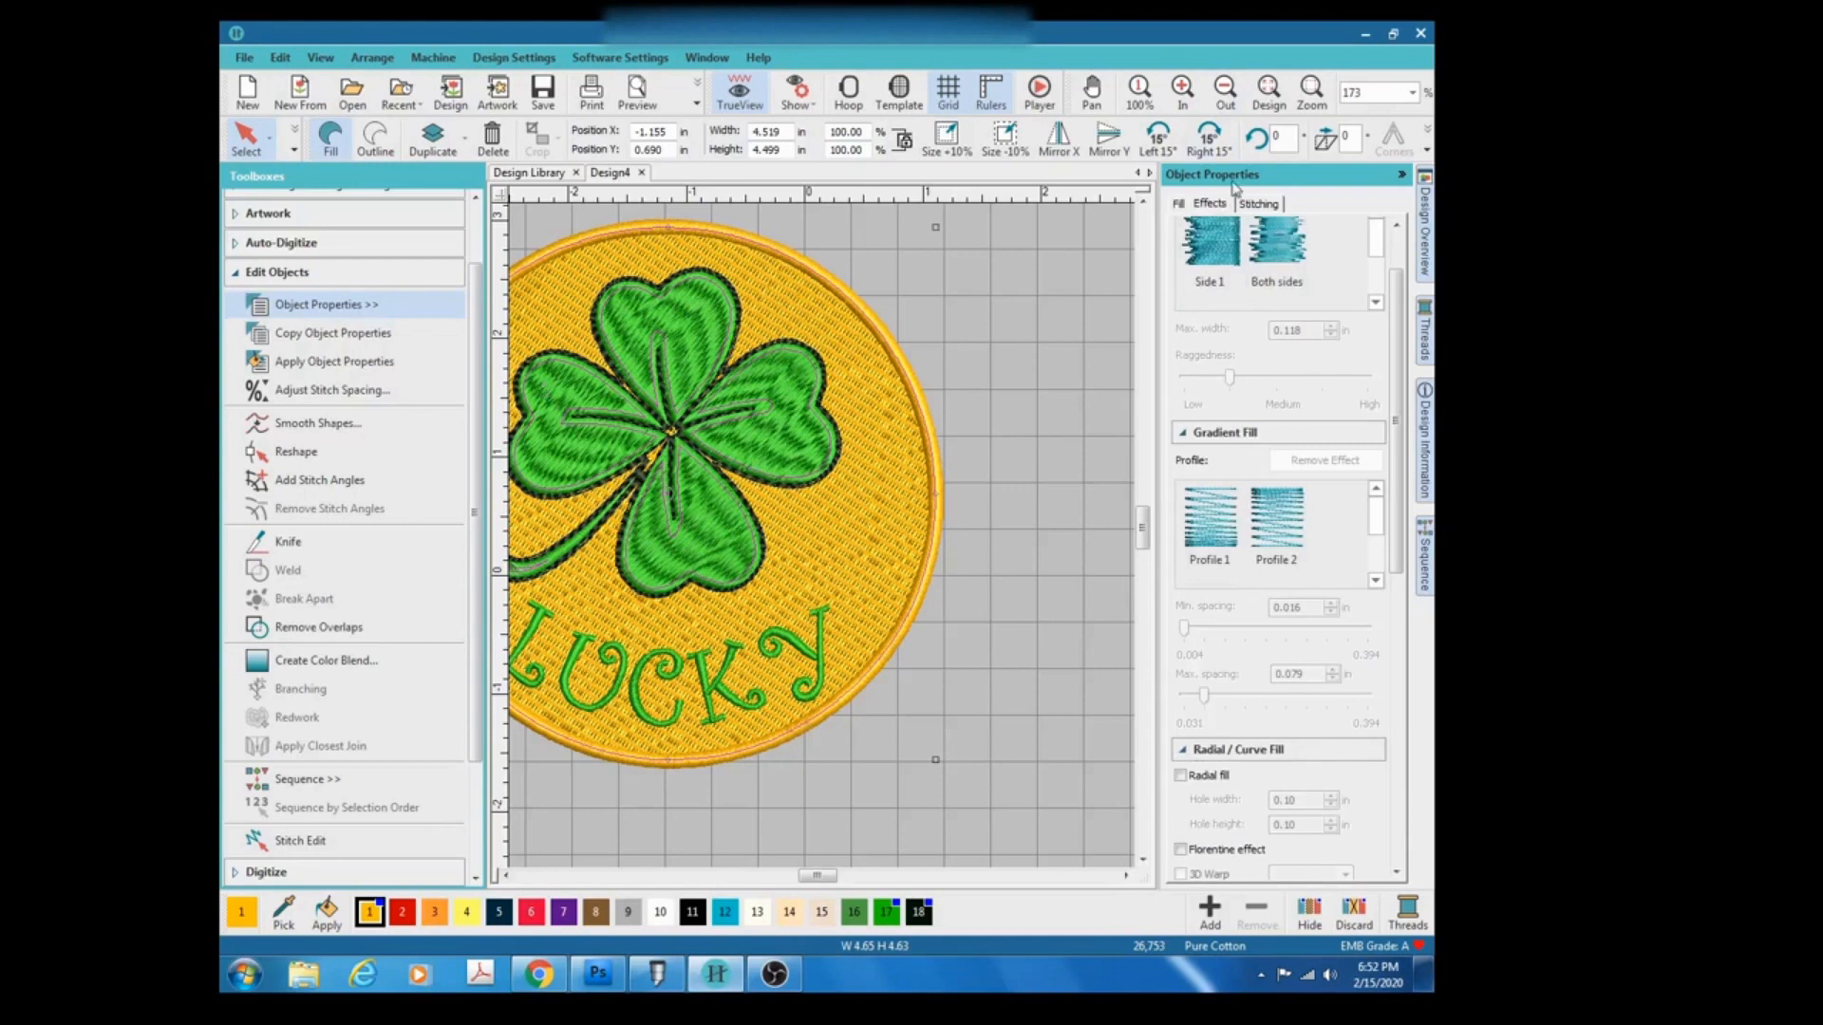
left_click(1277, 205)
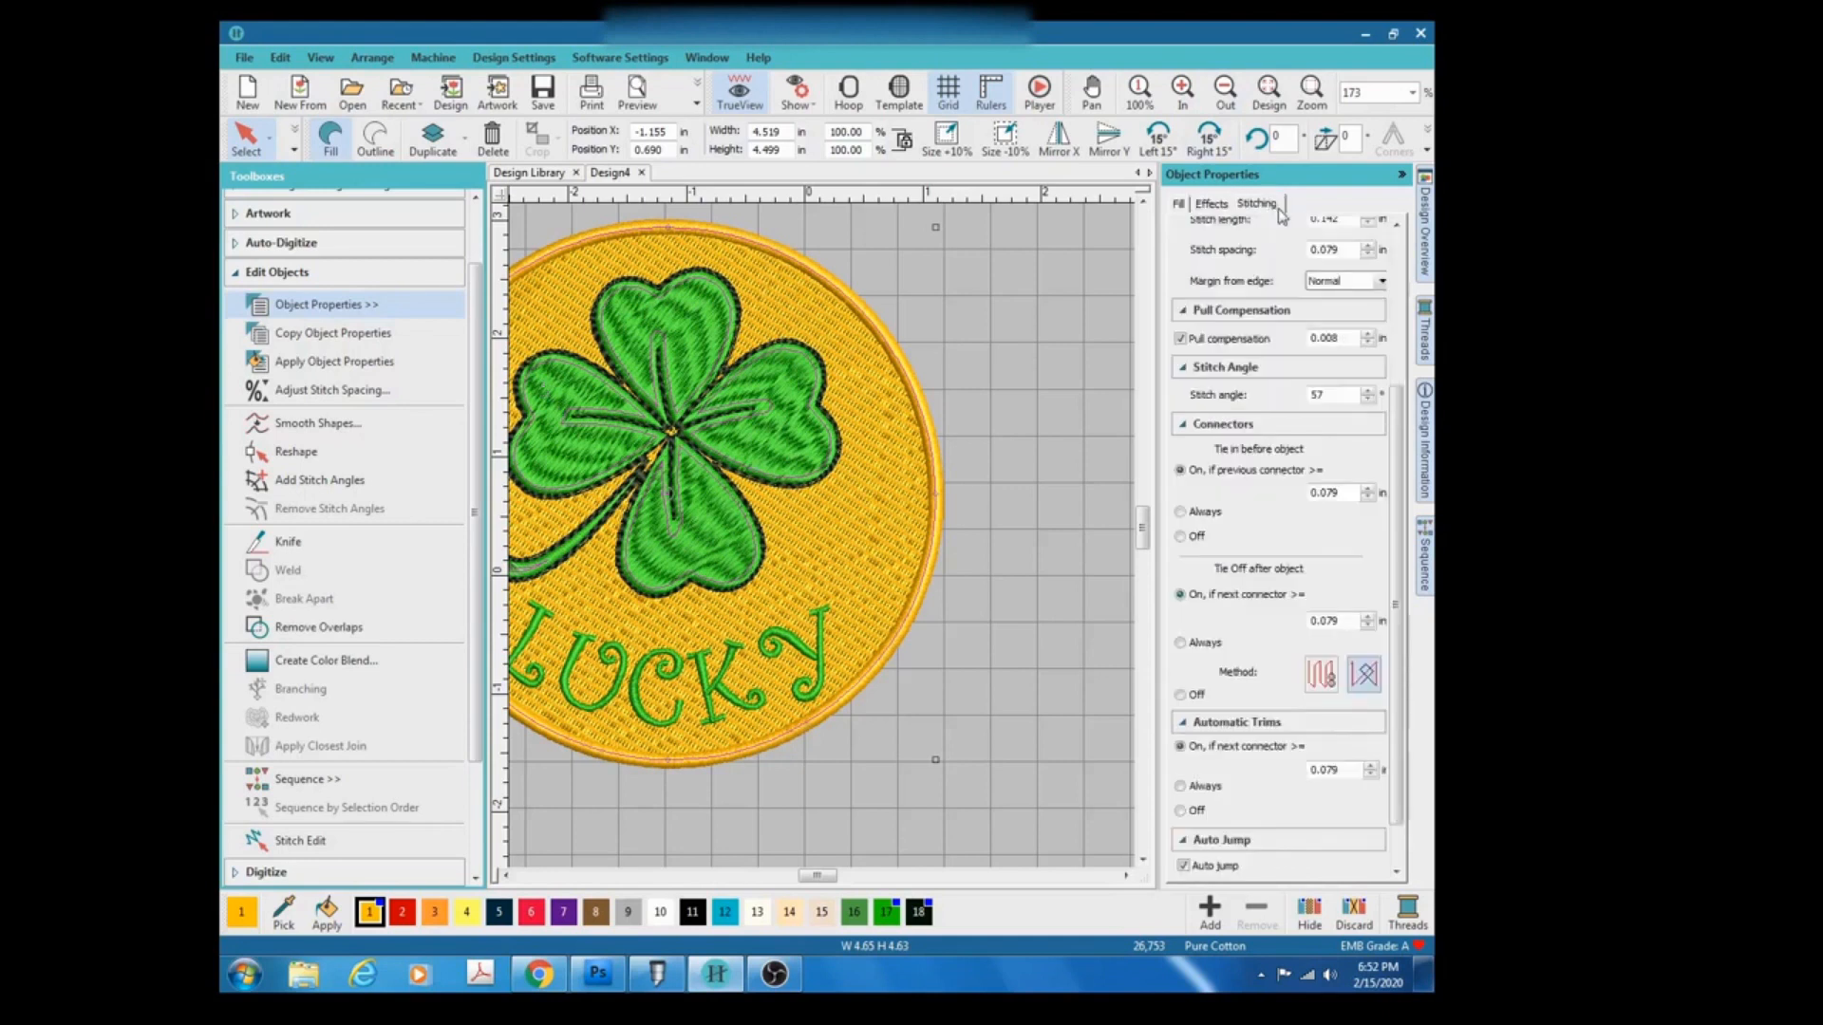
left_click_drag(1396, 422, 1409, 258)
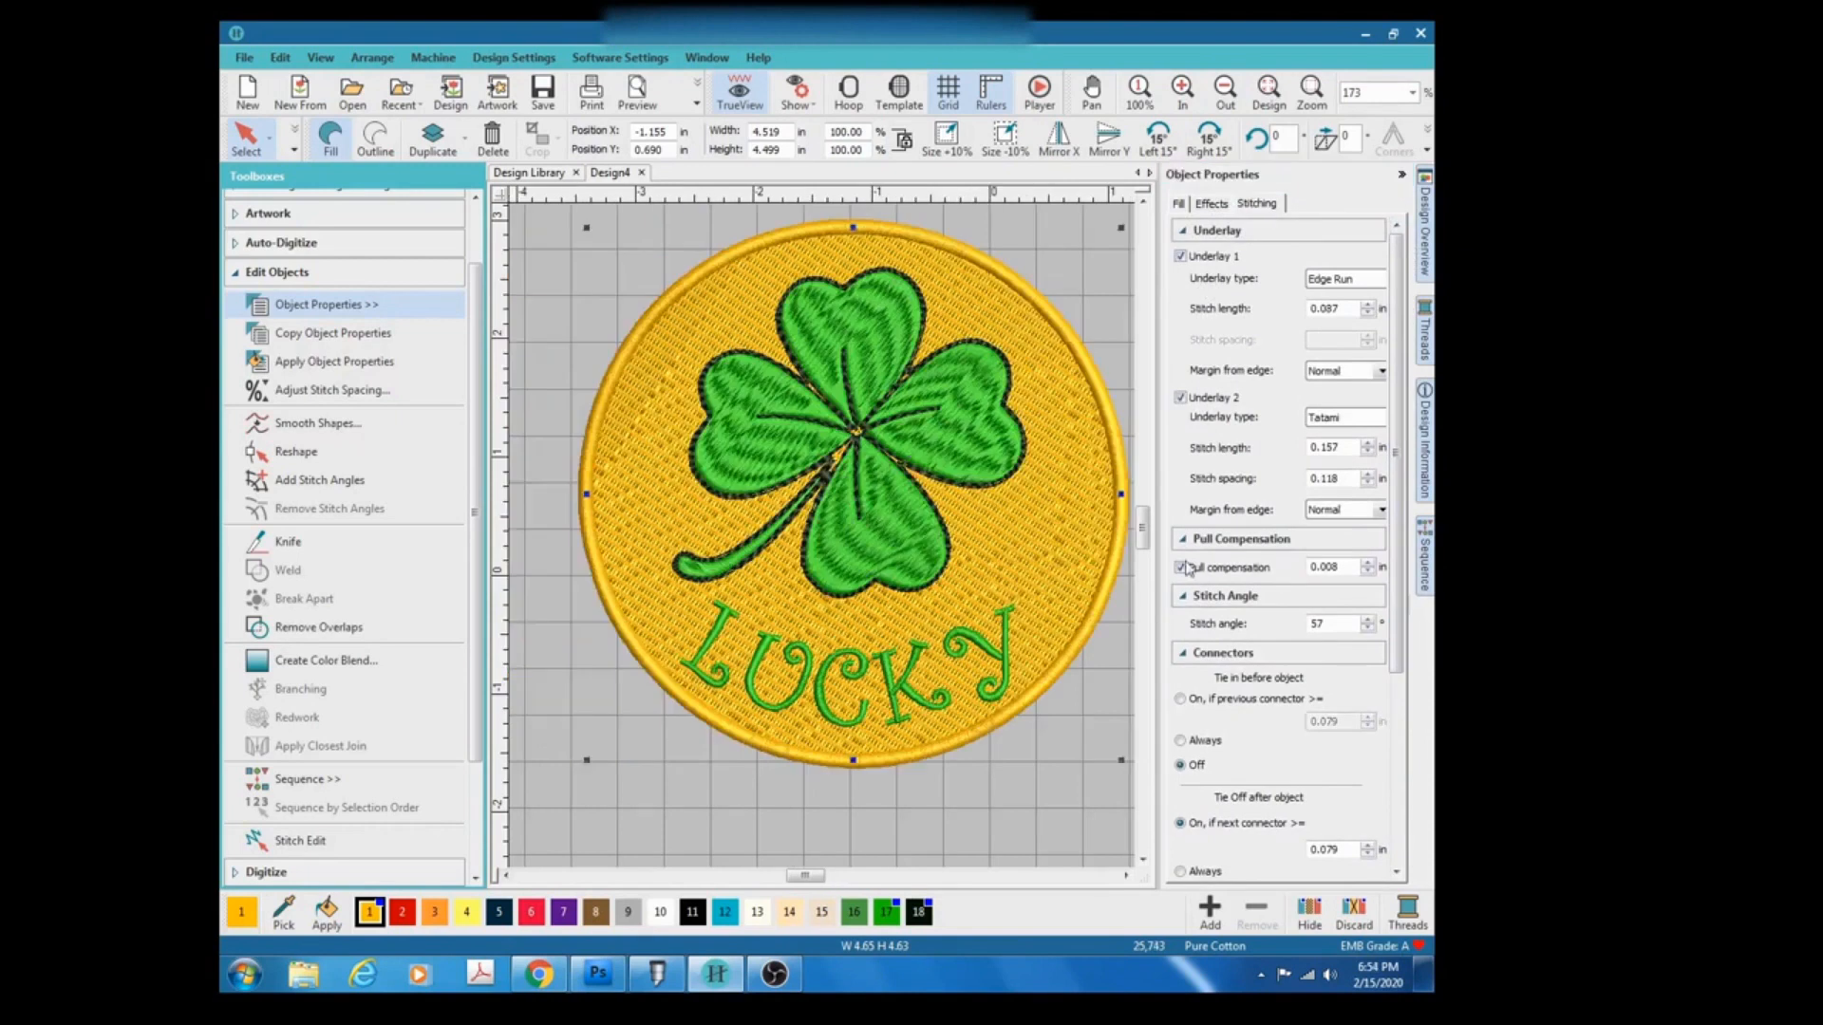
Turn off pull compensation for the circle fill.
left_click(1181, 567)
left_click(1181, 568)
scroll(1372, 623, "down", 1)
scroll(823, 537, "up", 2)
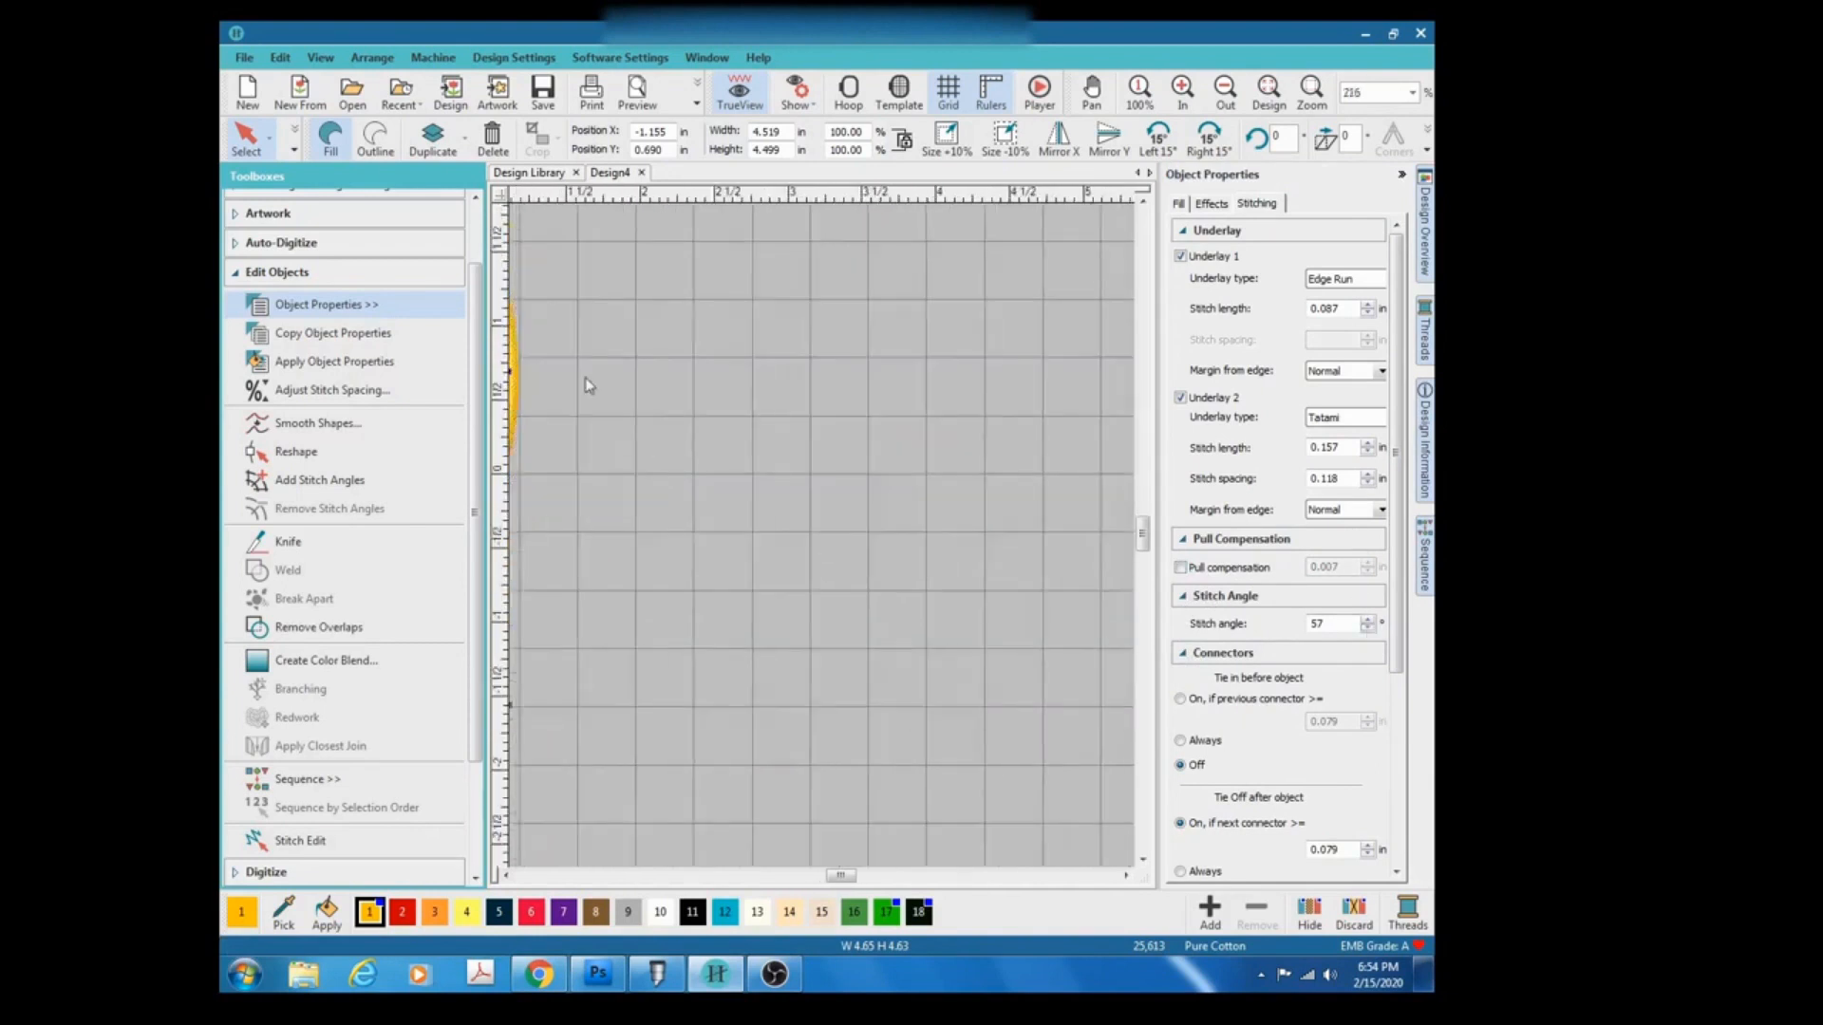
scroll(587, 379, "down", 3)
scroll(632, 538, "up", 2)
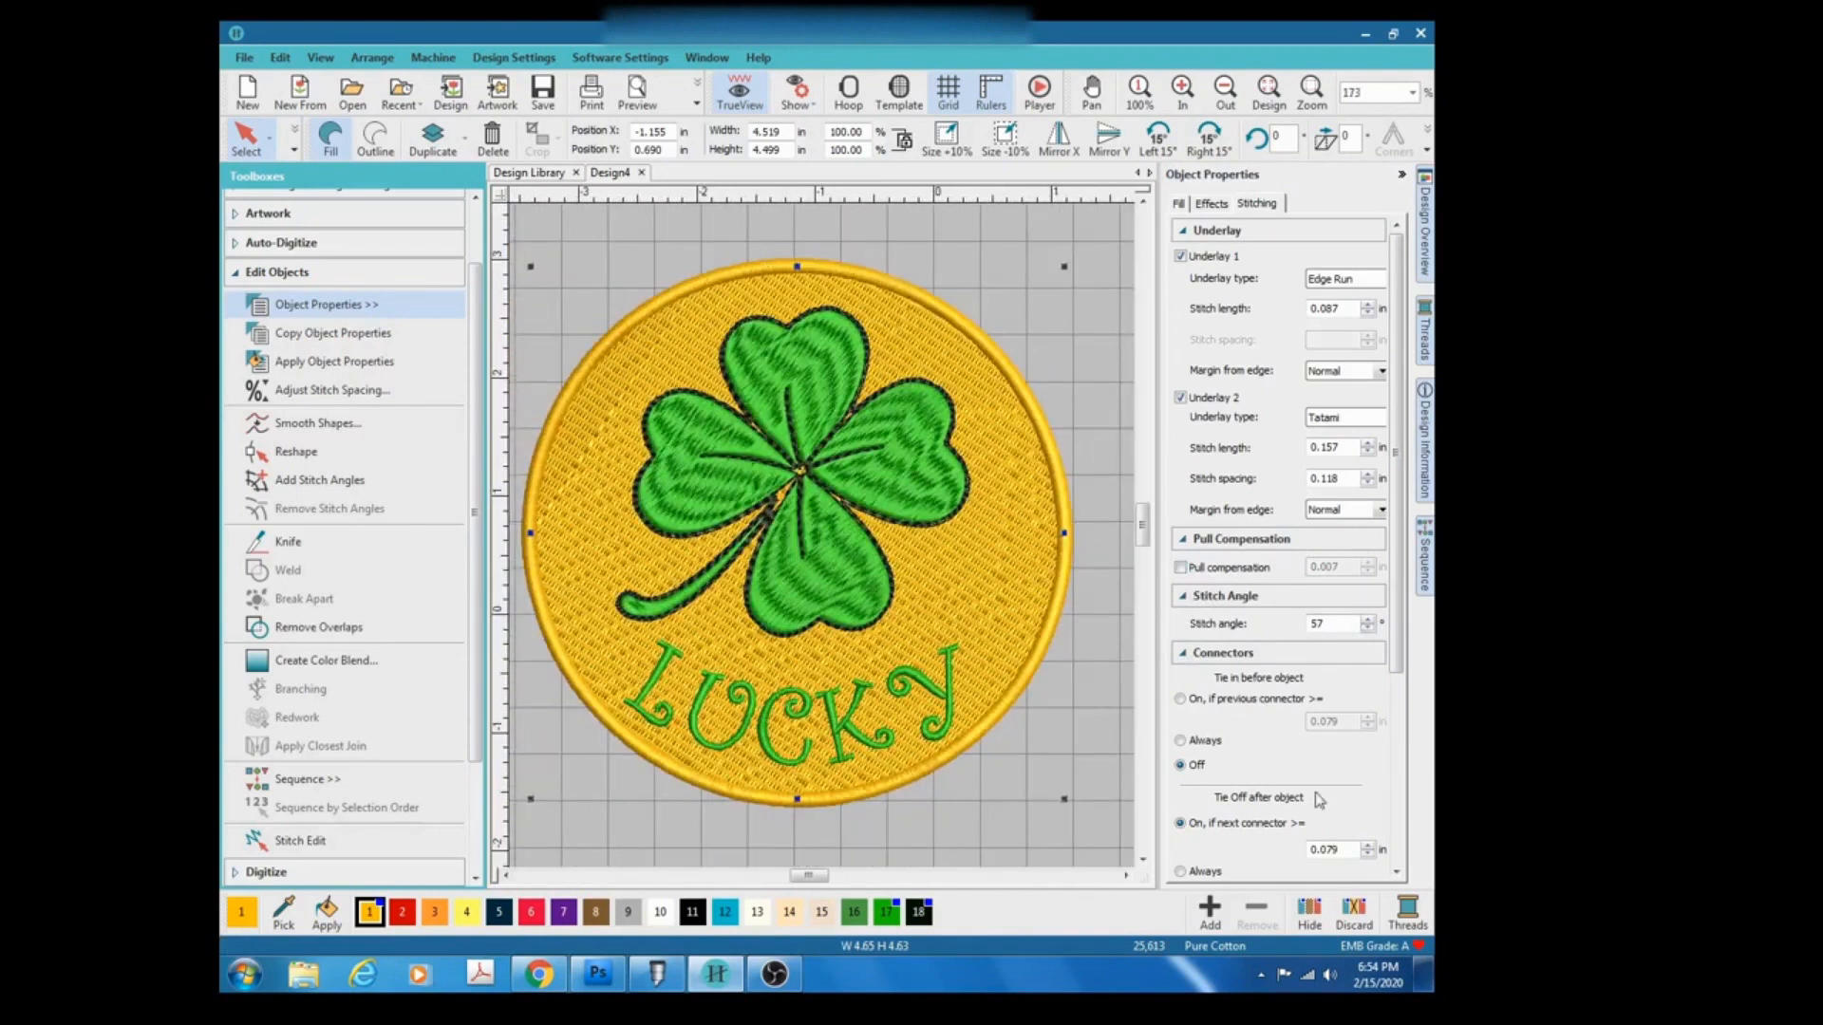
Set the circle fill's tie-in to On if previous connector, tie-off to Off, and switch off Auto jump.
left_click(1180, 699)
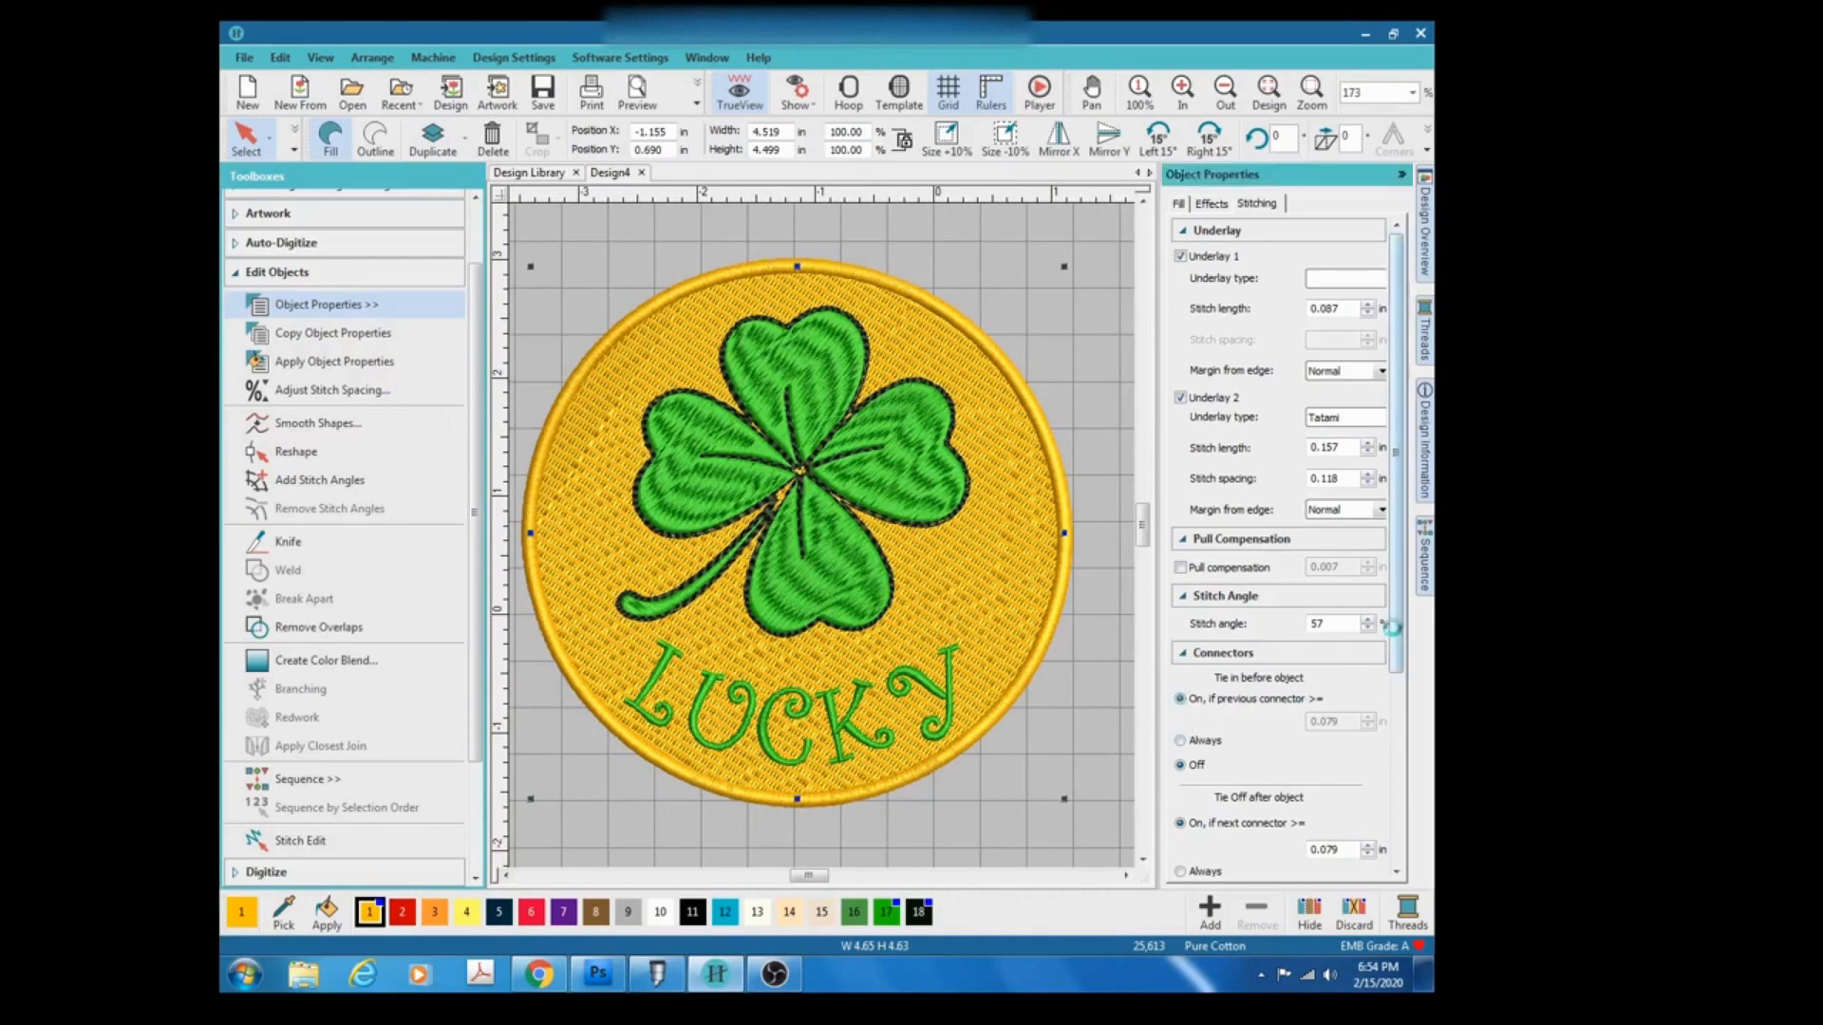
scroll(1398, 583, "down", 5)
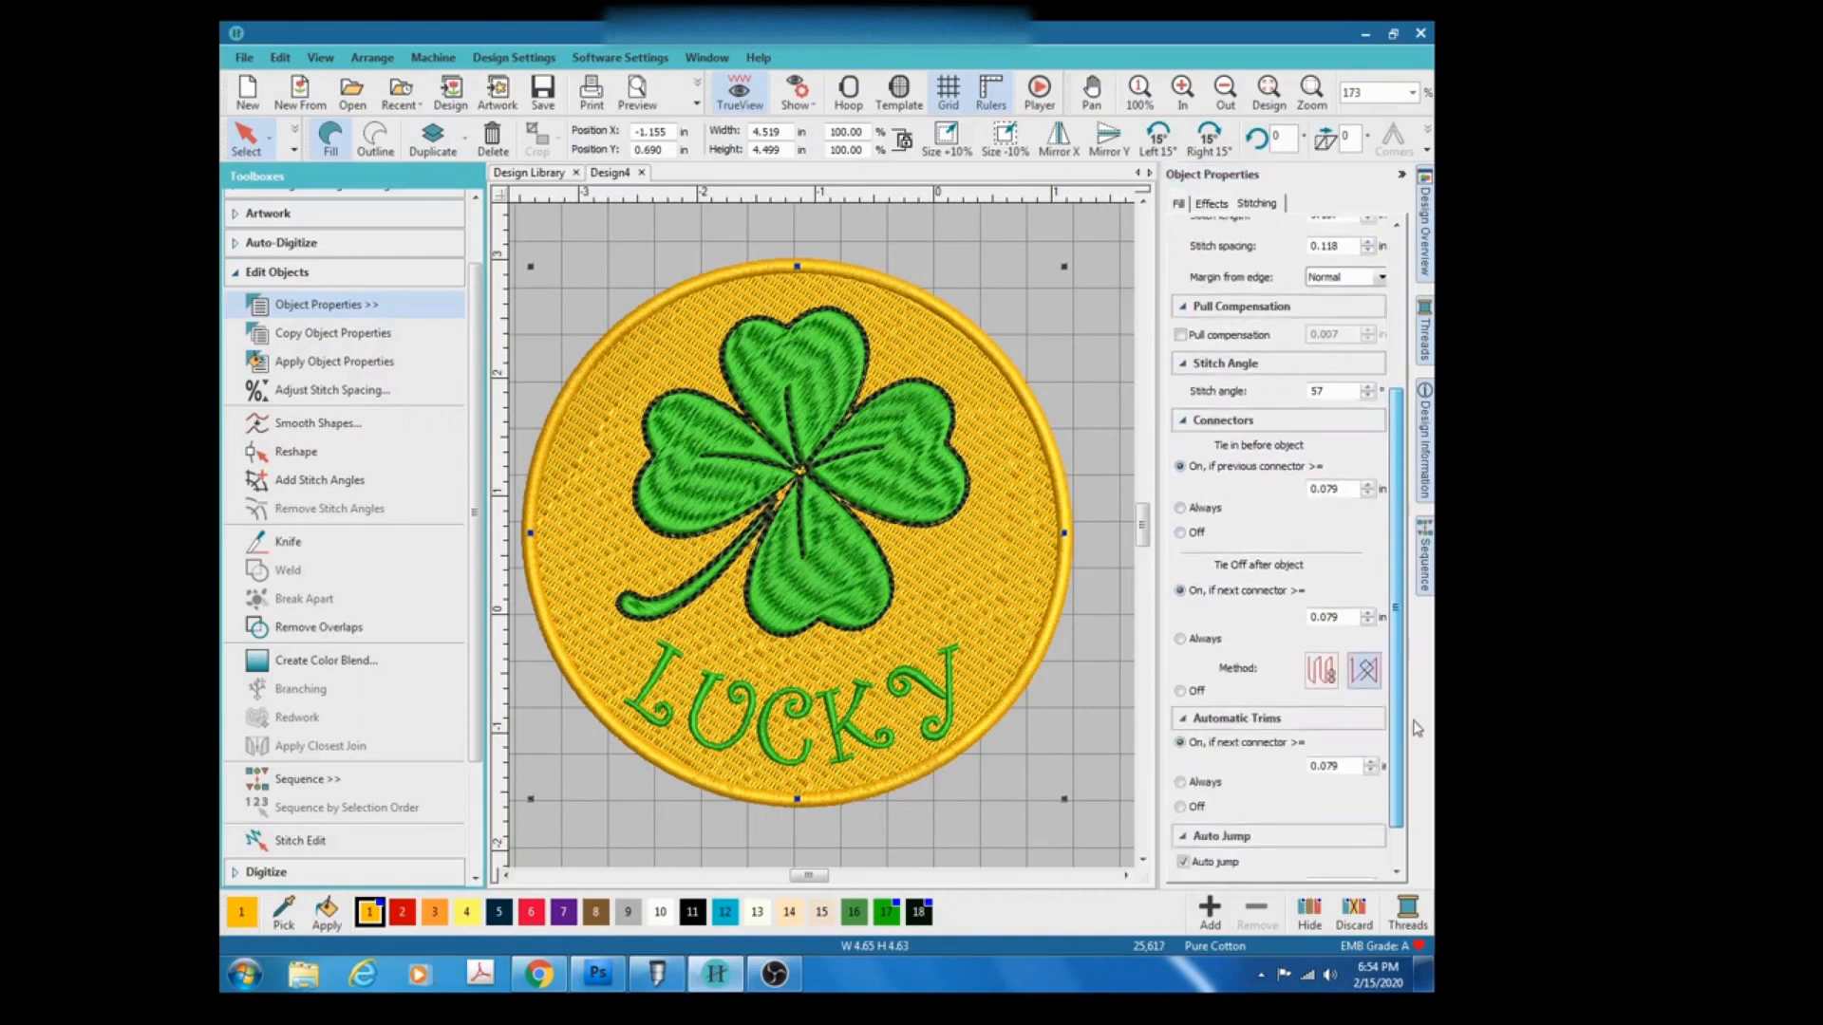
left_click(1180, 637)
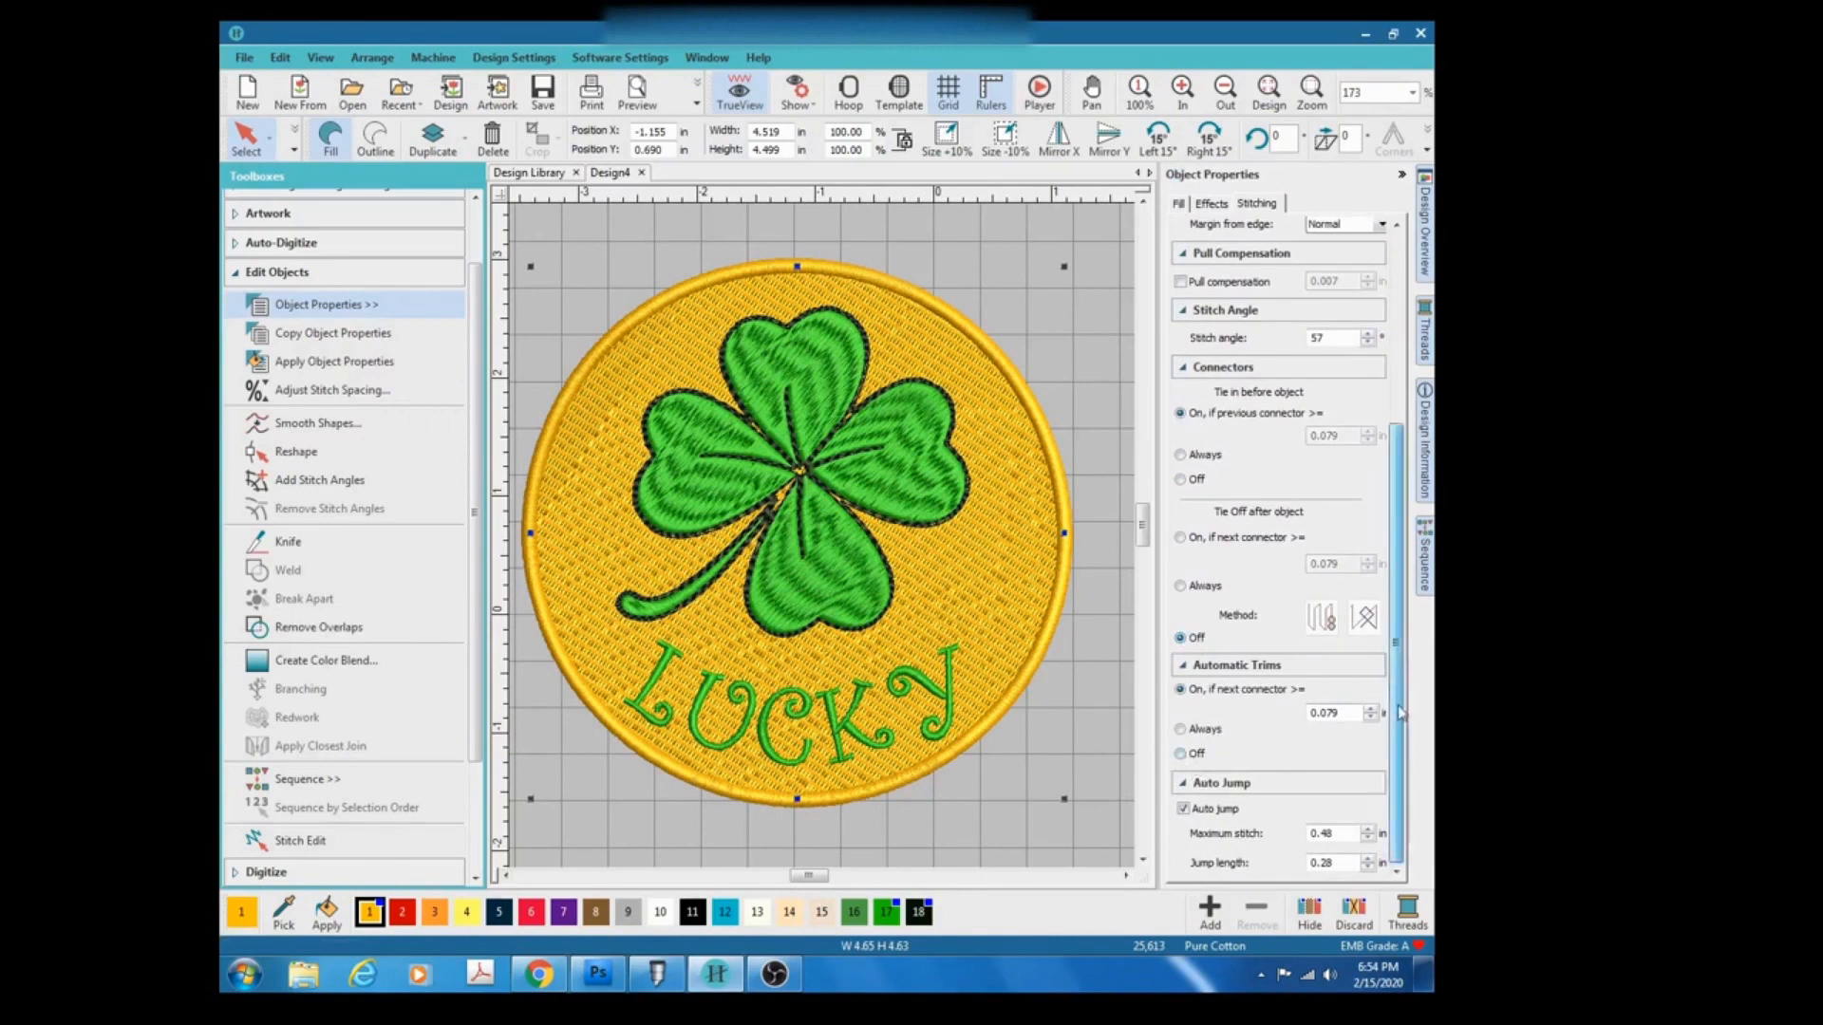
left_click(1182, 813)
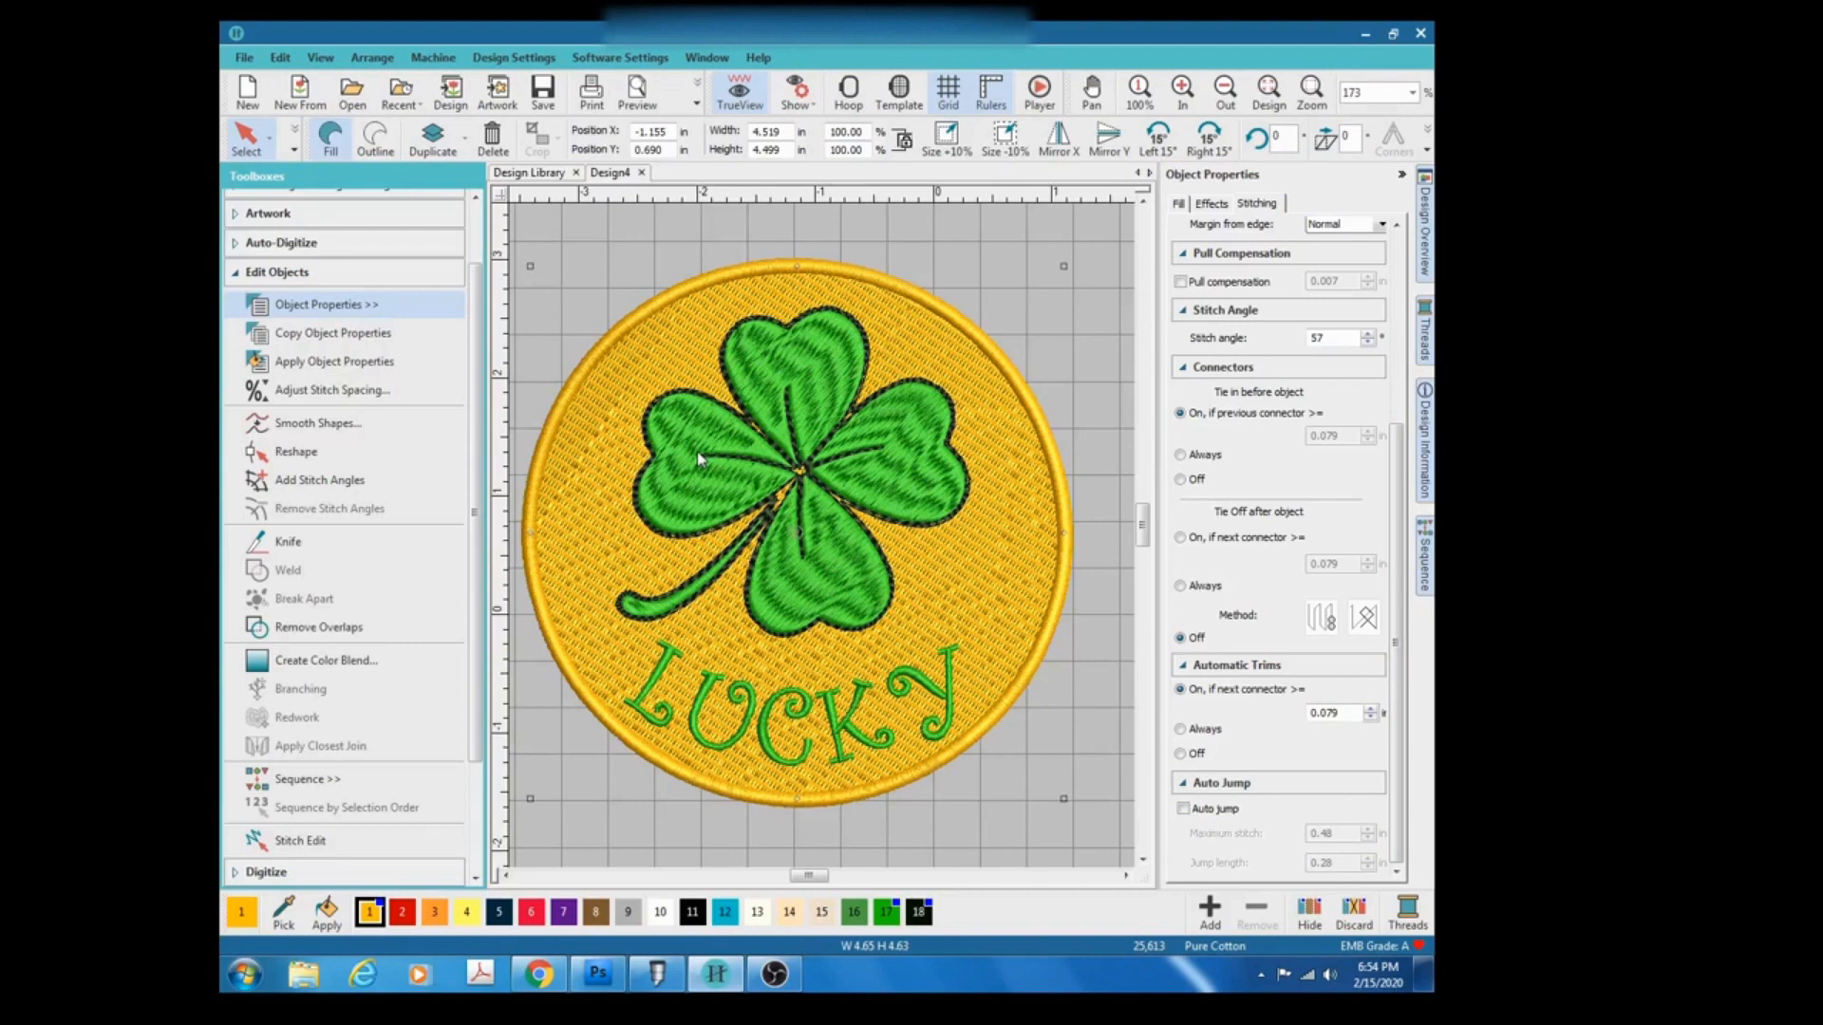
Select the clover and open its fill properties.
left_click(1089, 236)
left_click(821, 409)
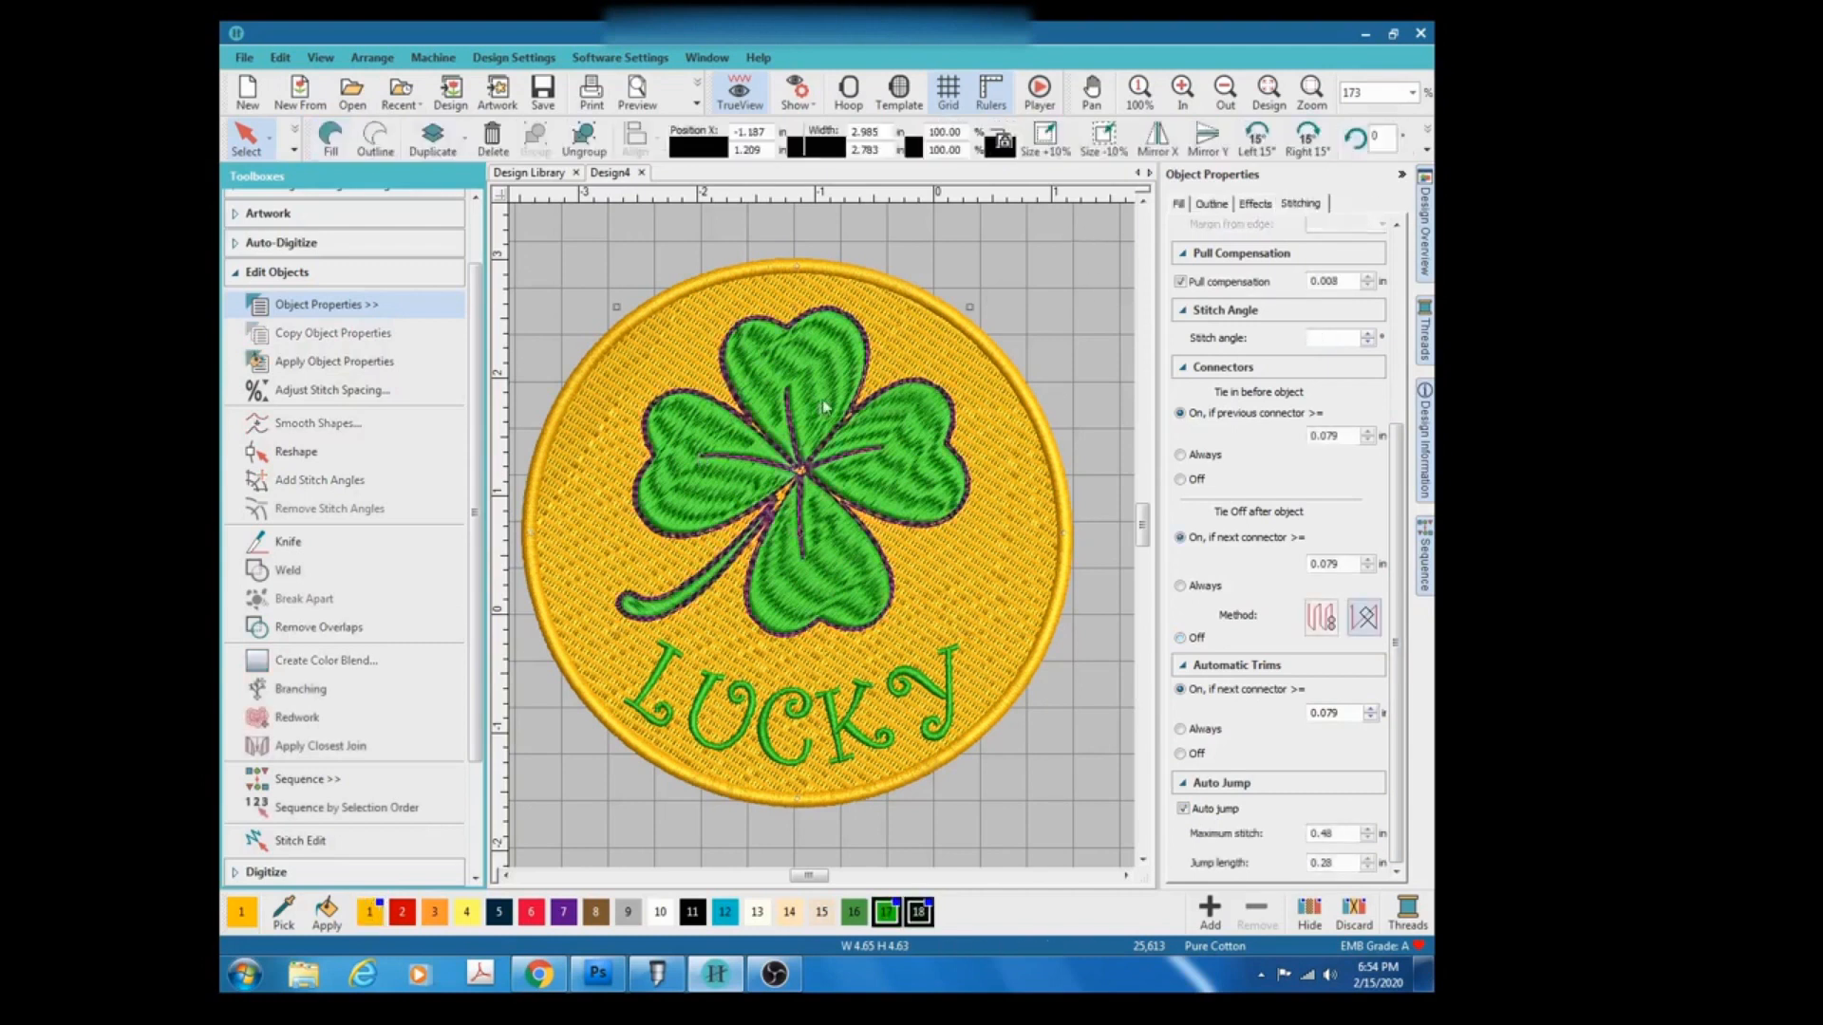
left_click_drag(1395, 645, 1396, 457)
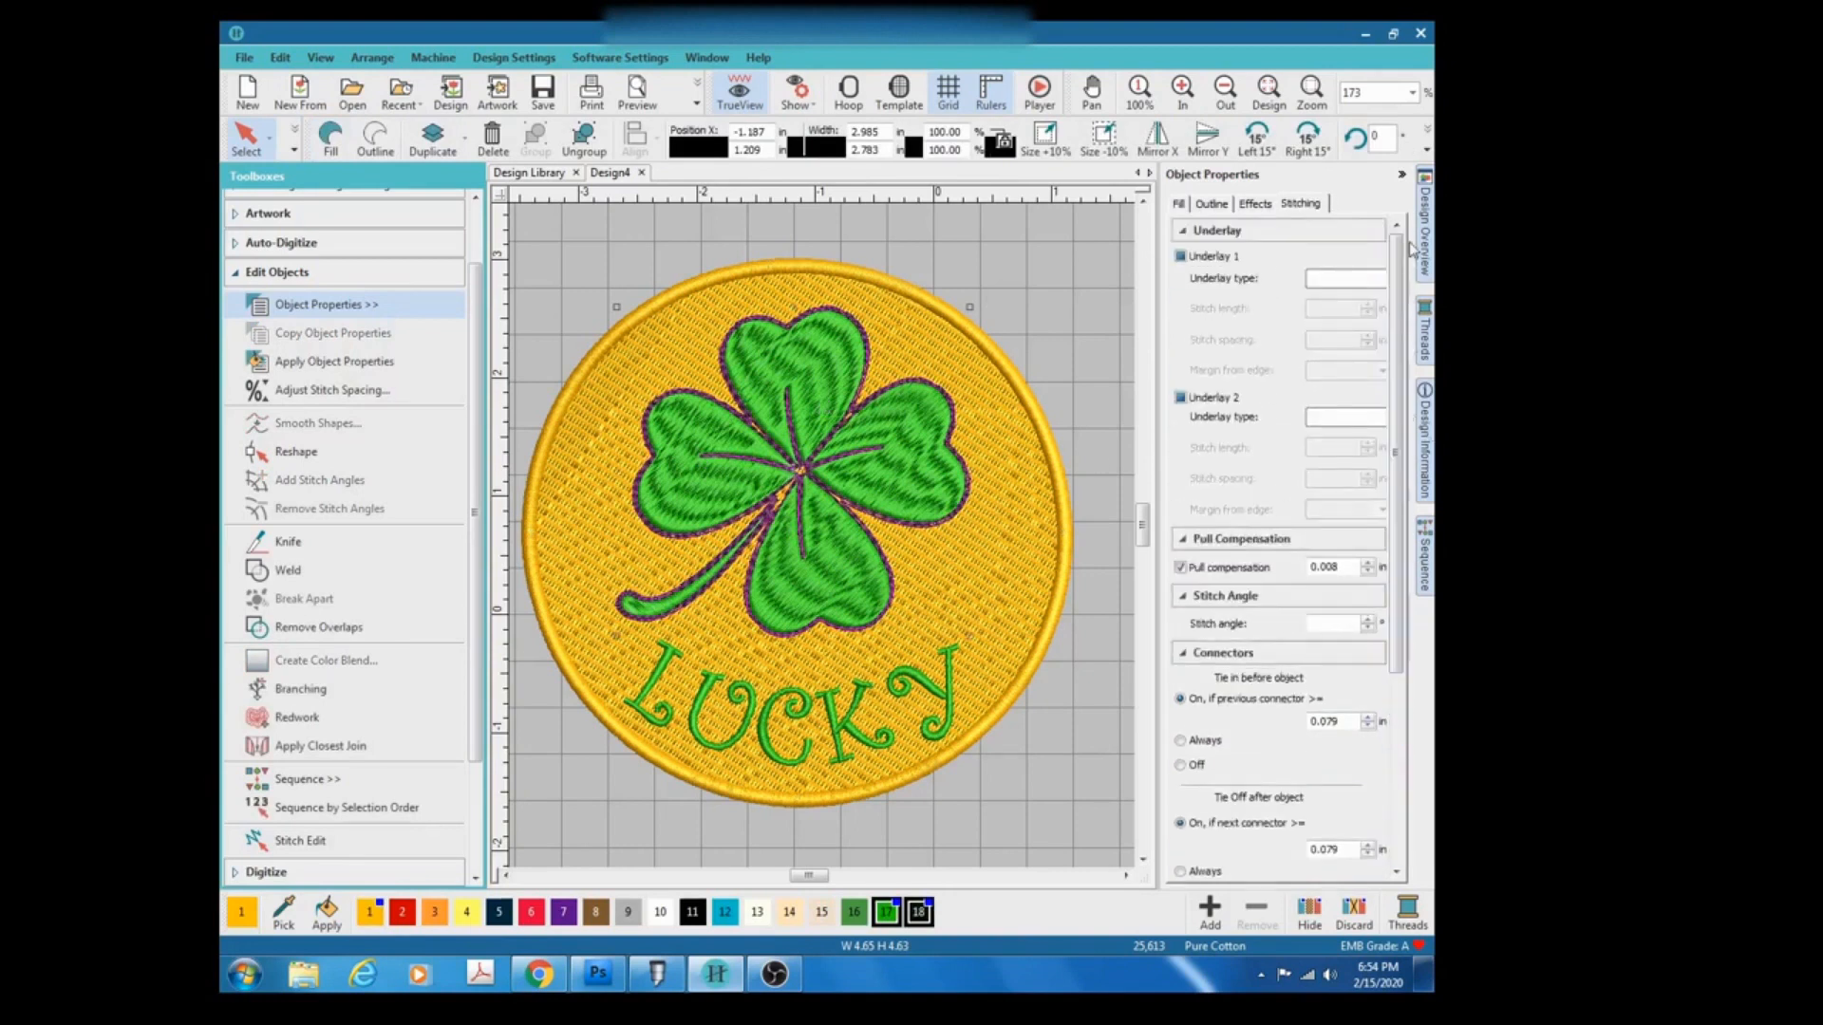
left_click(1181, 205)
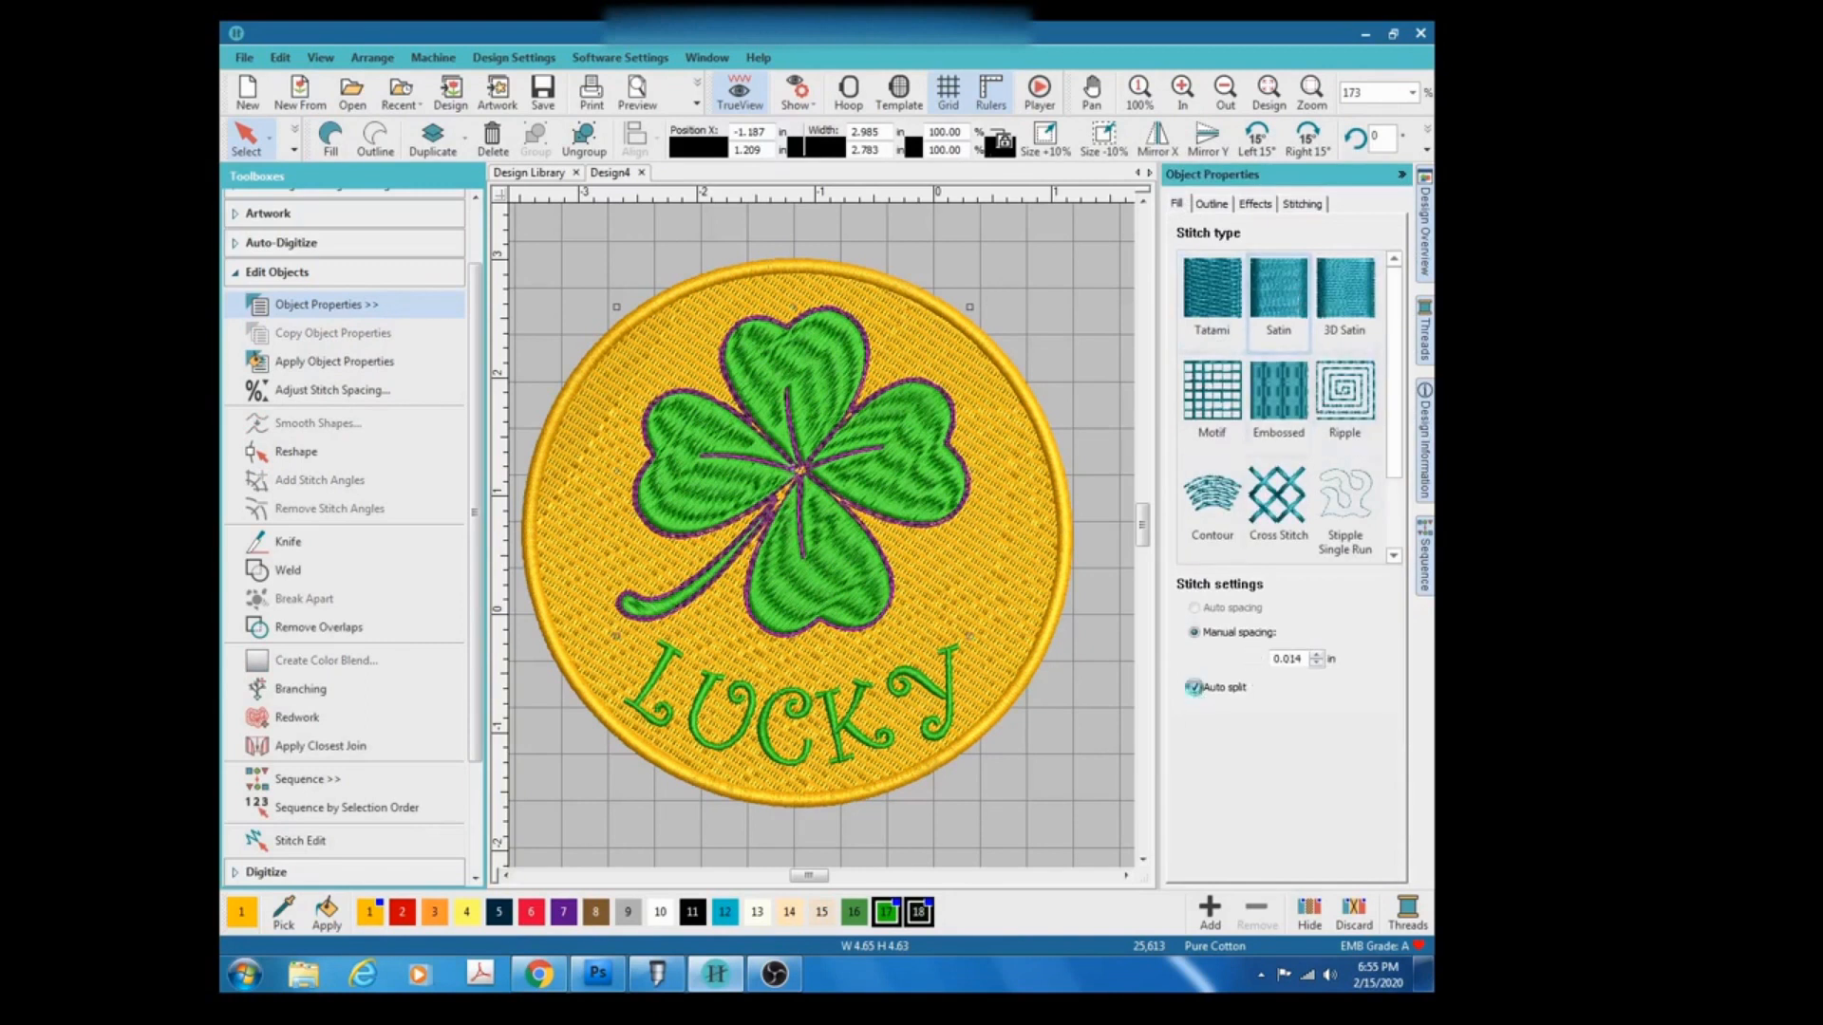
Try switching off Auto split for the clover's satin fill, then restore it.
left_click(1194, 688)
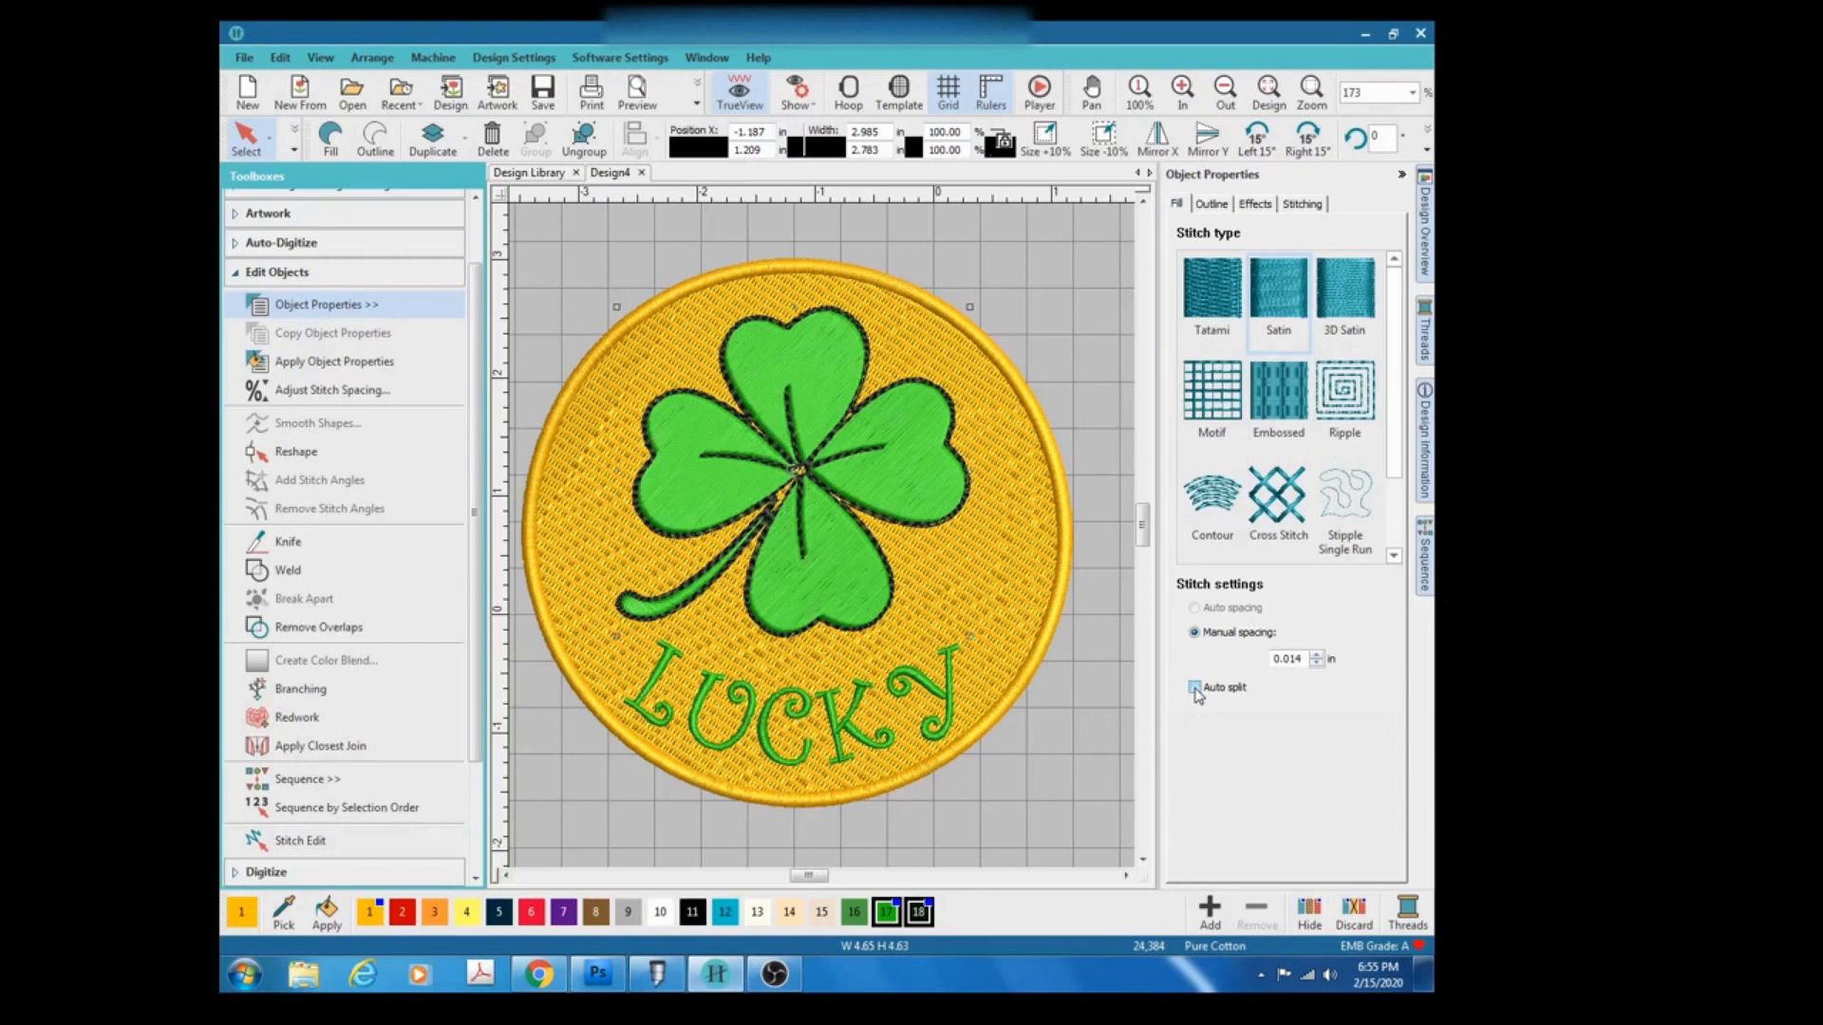
left_click(1194, 689)
left_click(1195, 689)
left_click(1195, 688)
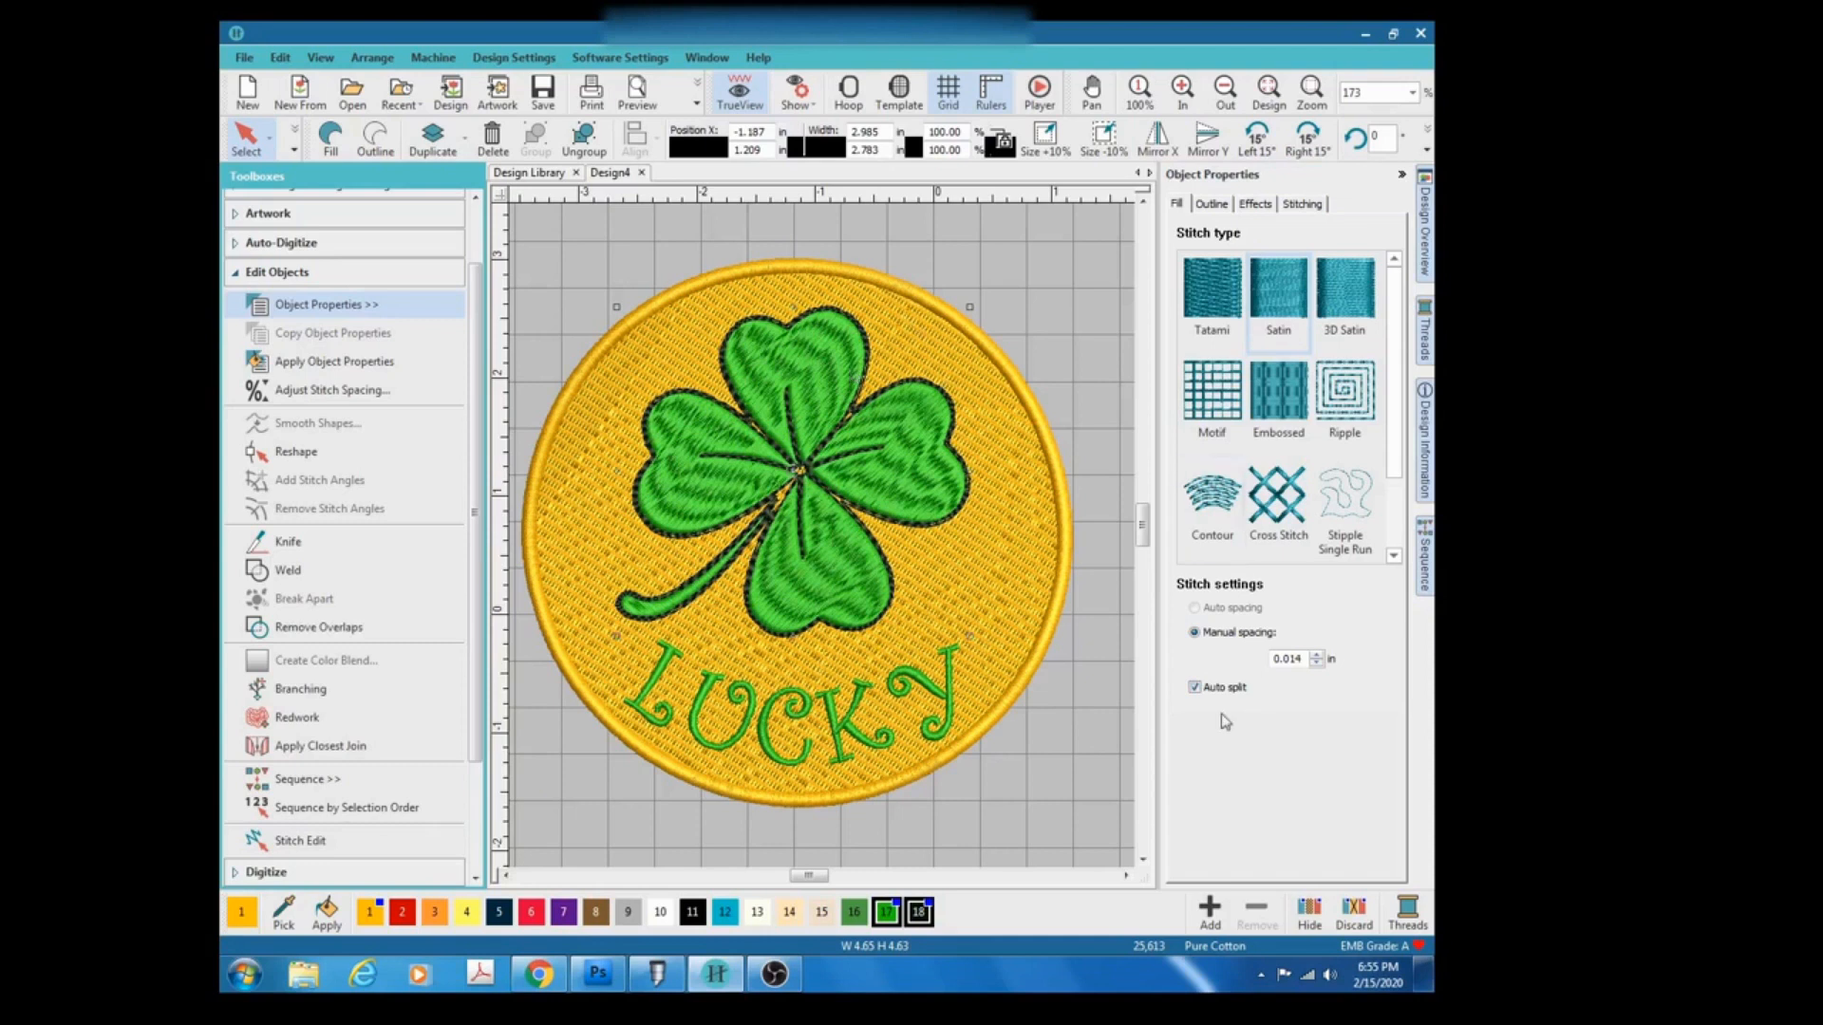
Review the clover's Outline, Effects and Stitching properties.
left_click(1204, 205)
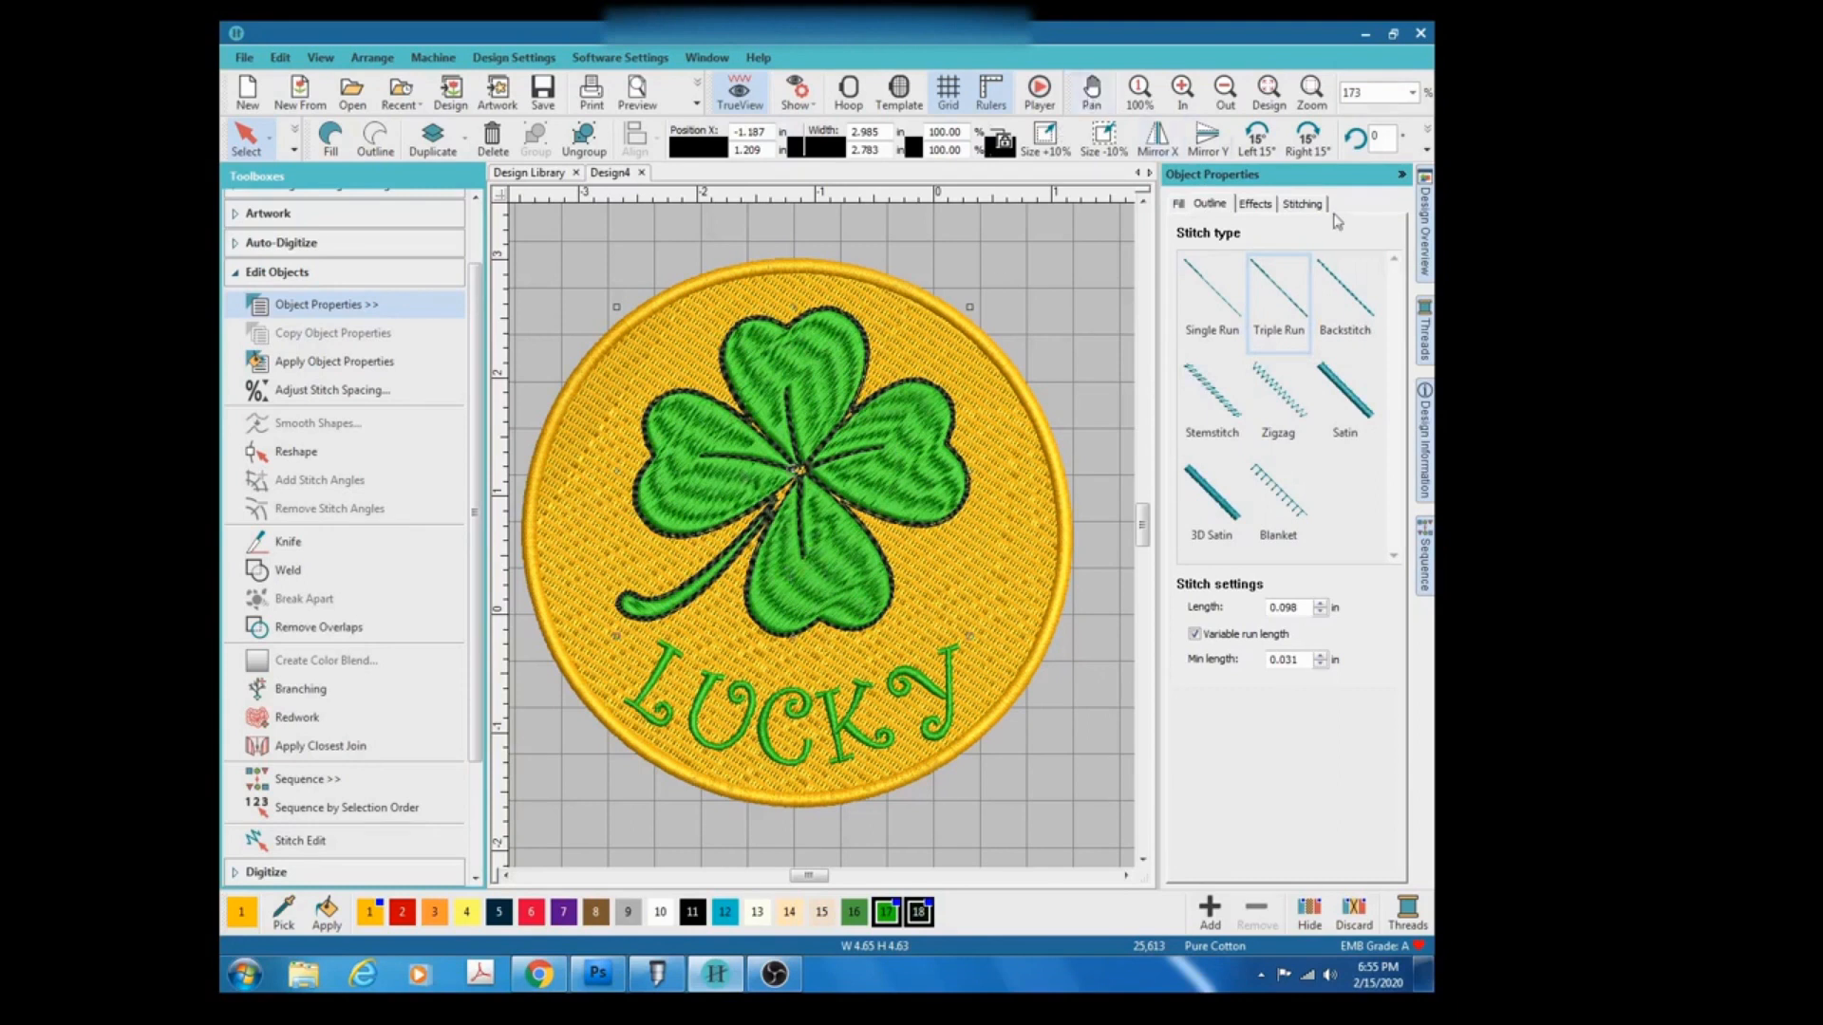
left_click(1264, 205)
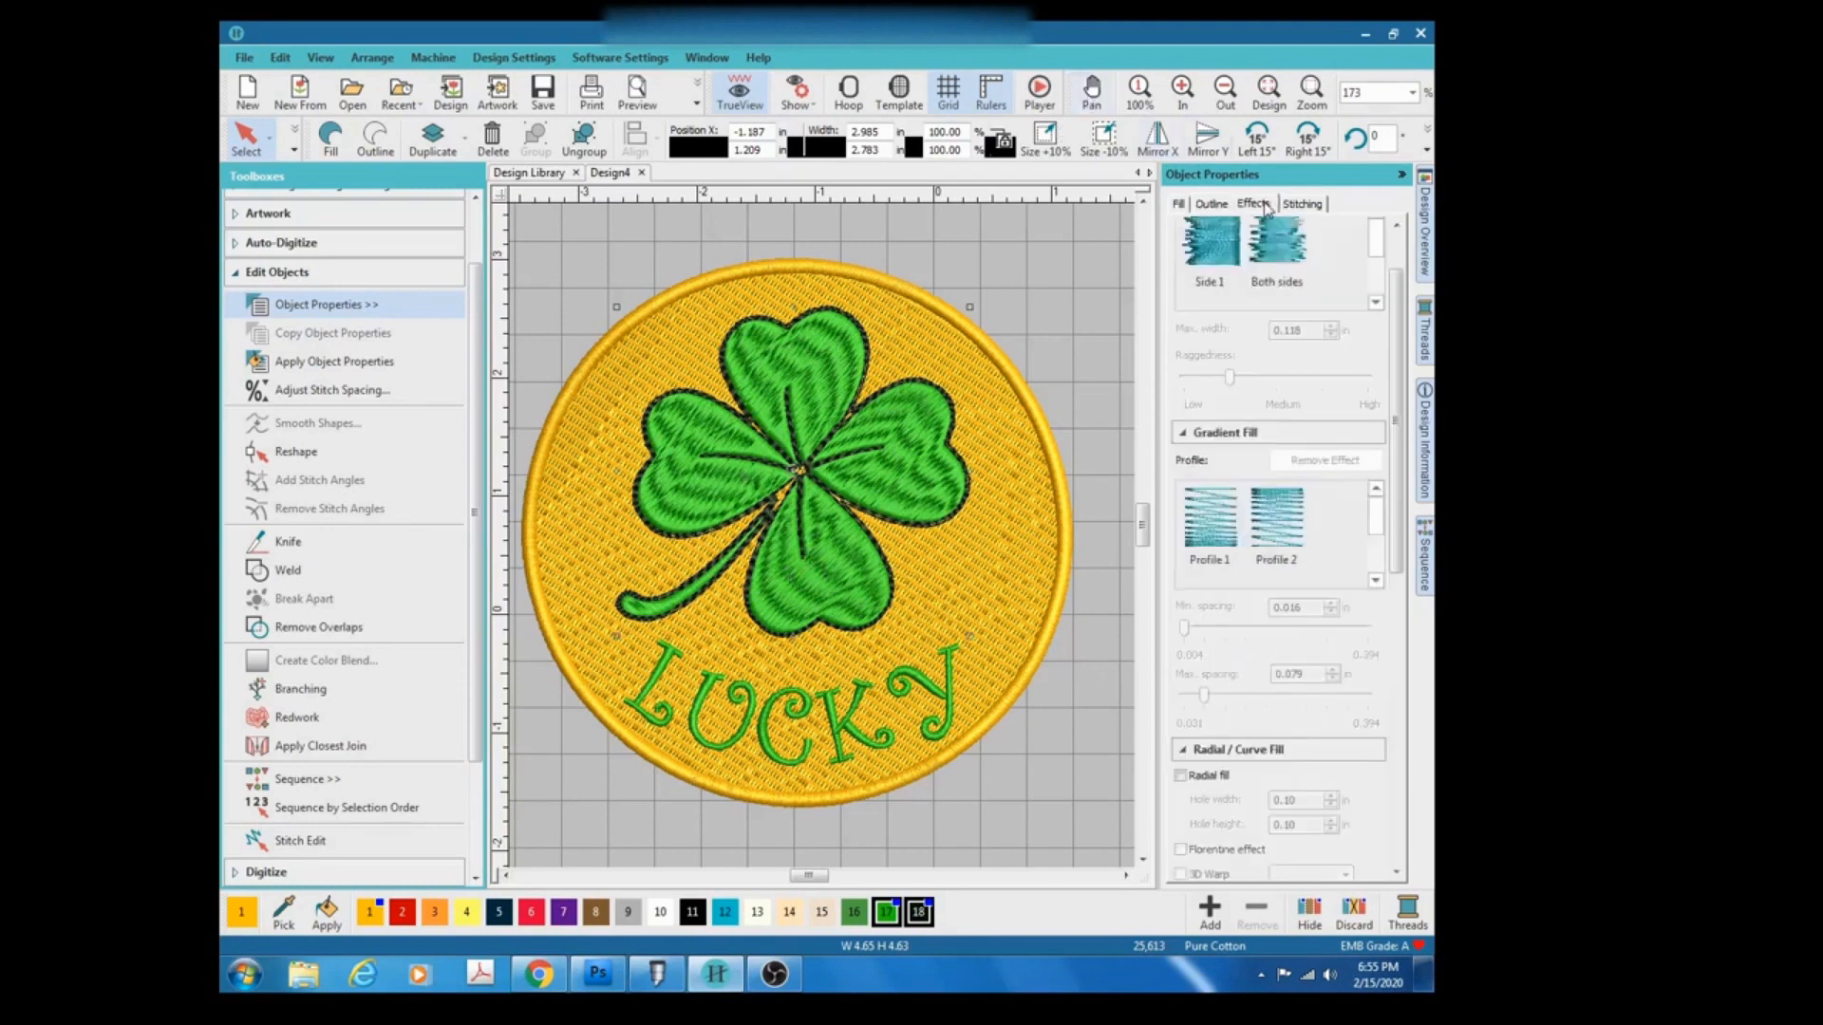
left_click(1312, 205)
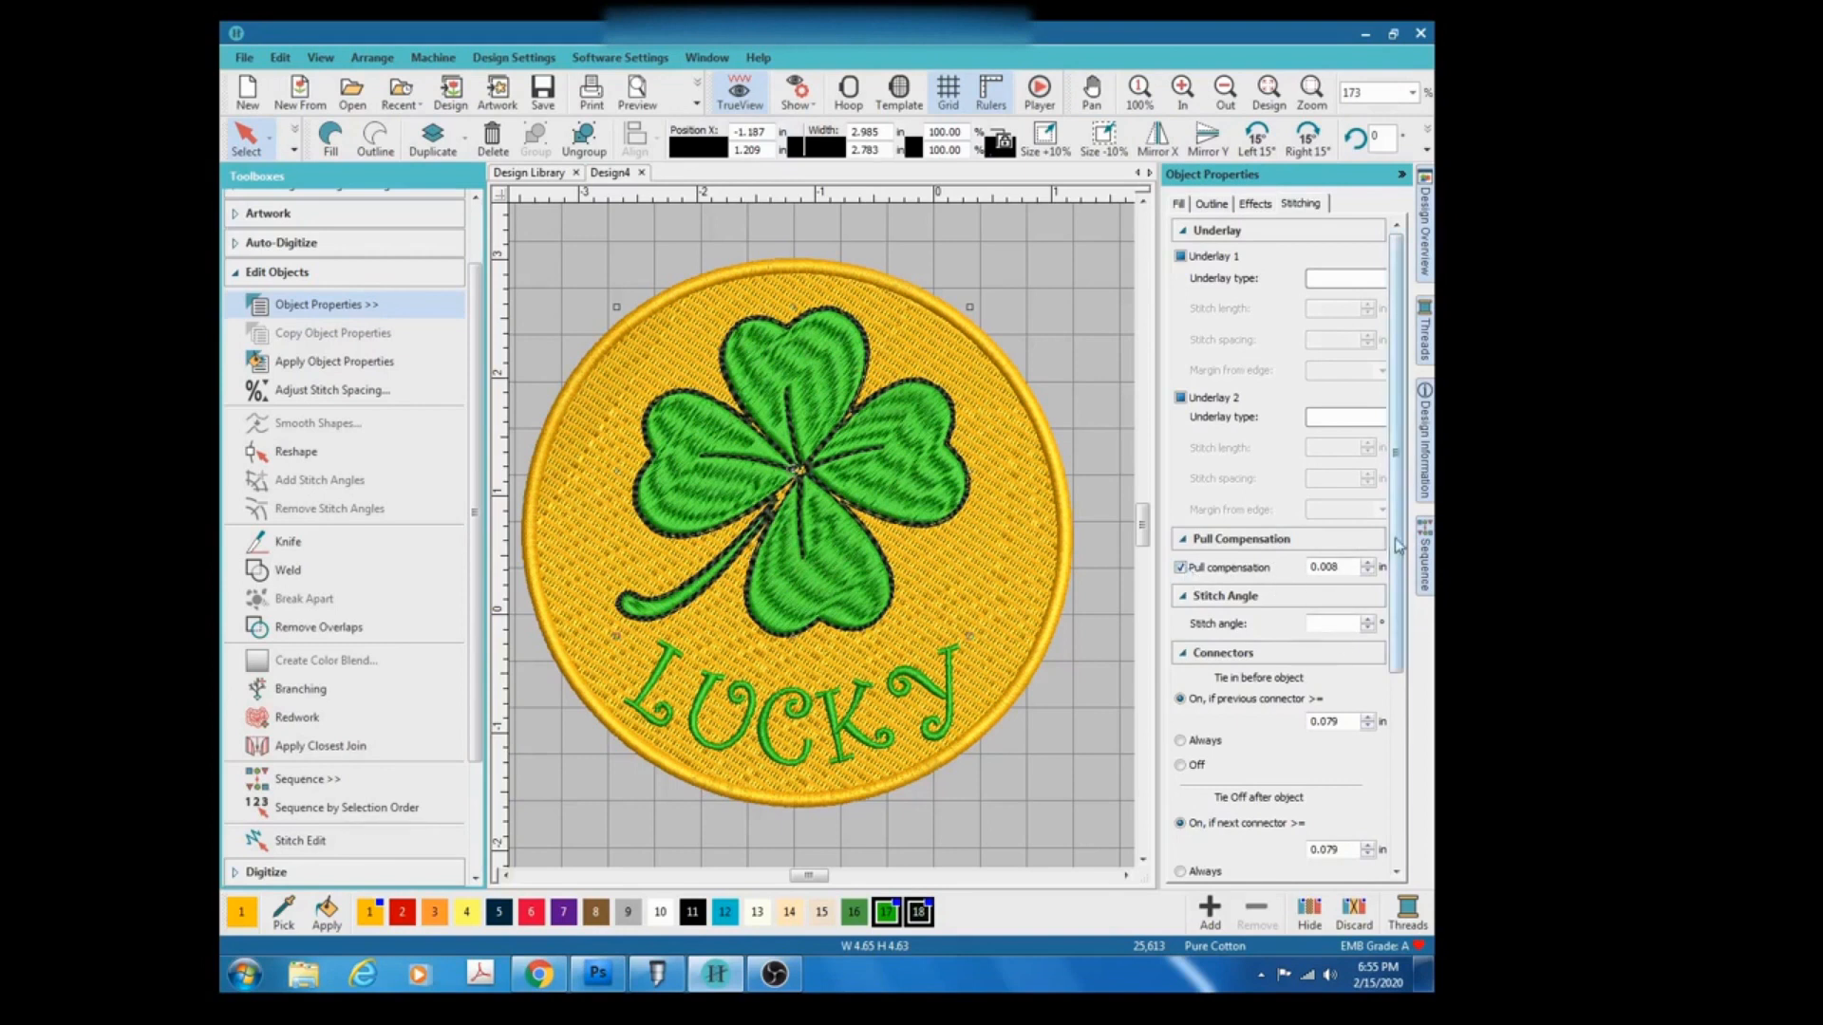
left_click_drag(1399, 546, 1399, 606)
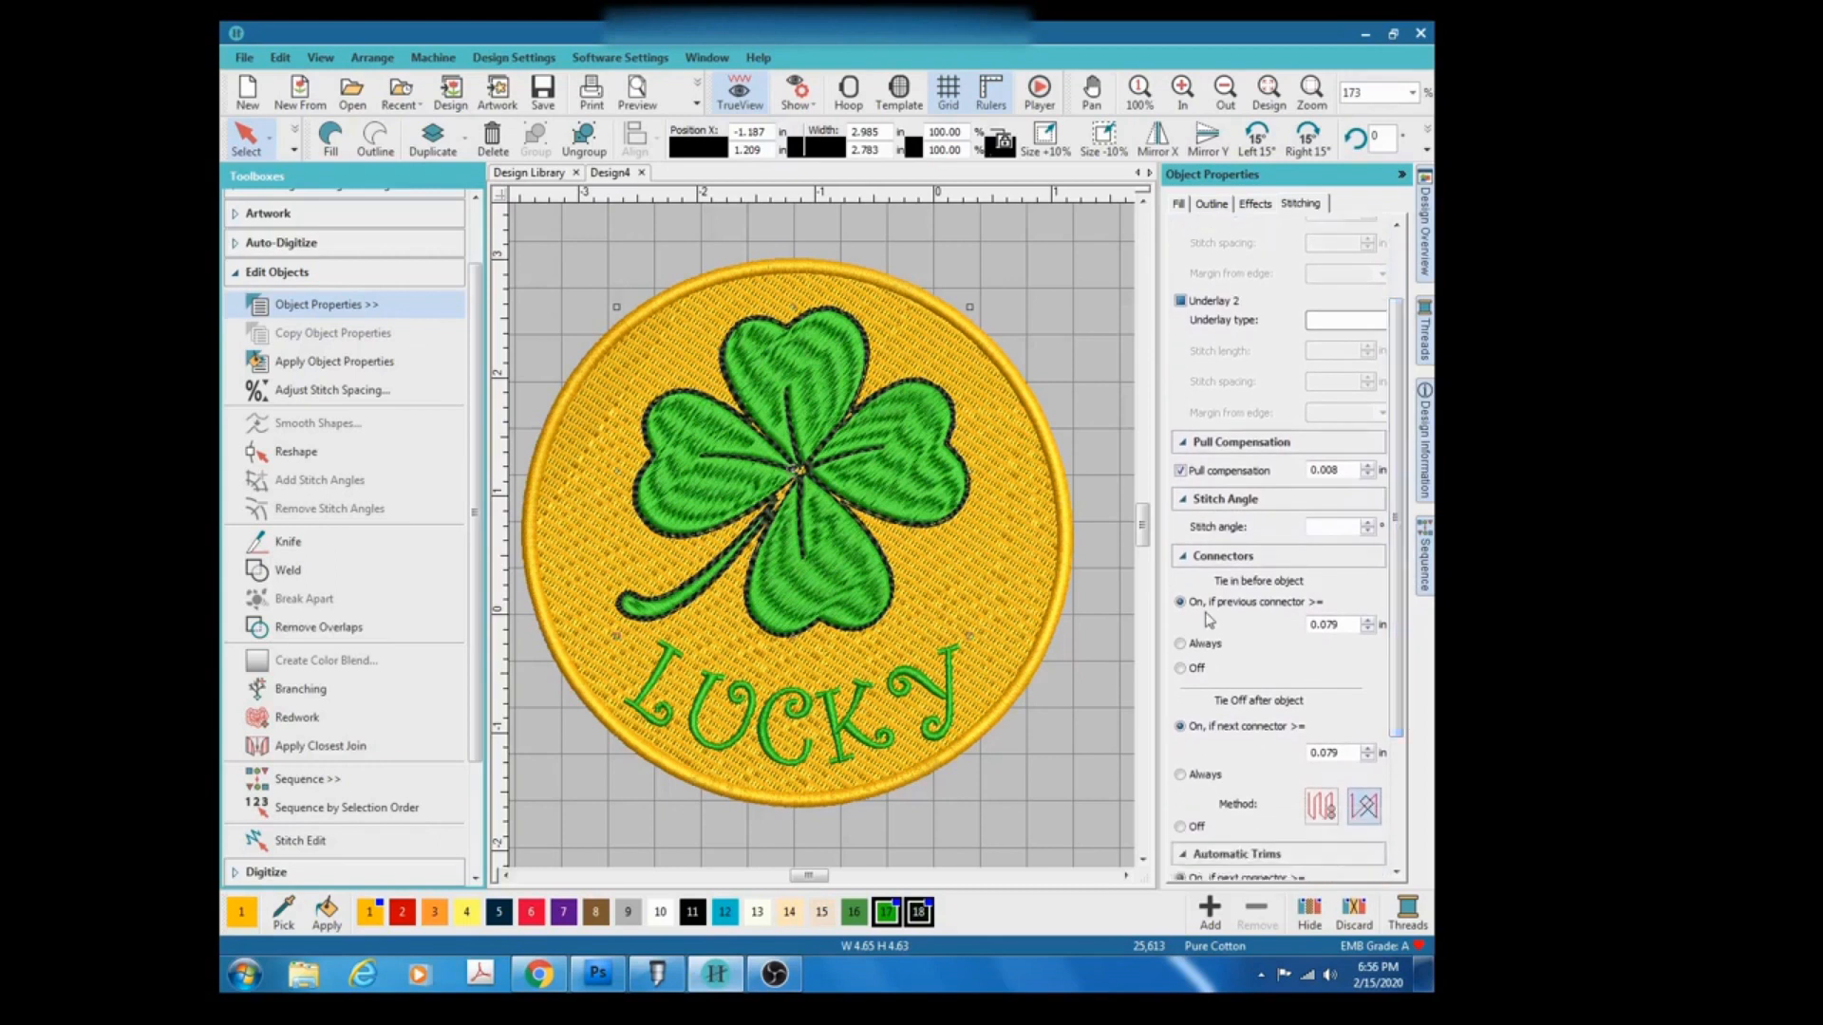
Set the clover's tie-in and tie-off connectors to Off and switch off its Auto jump.
left_click(1182, 670)
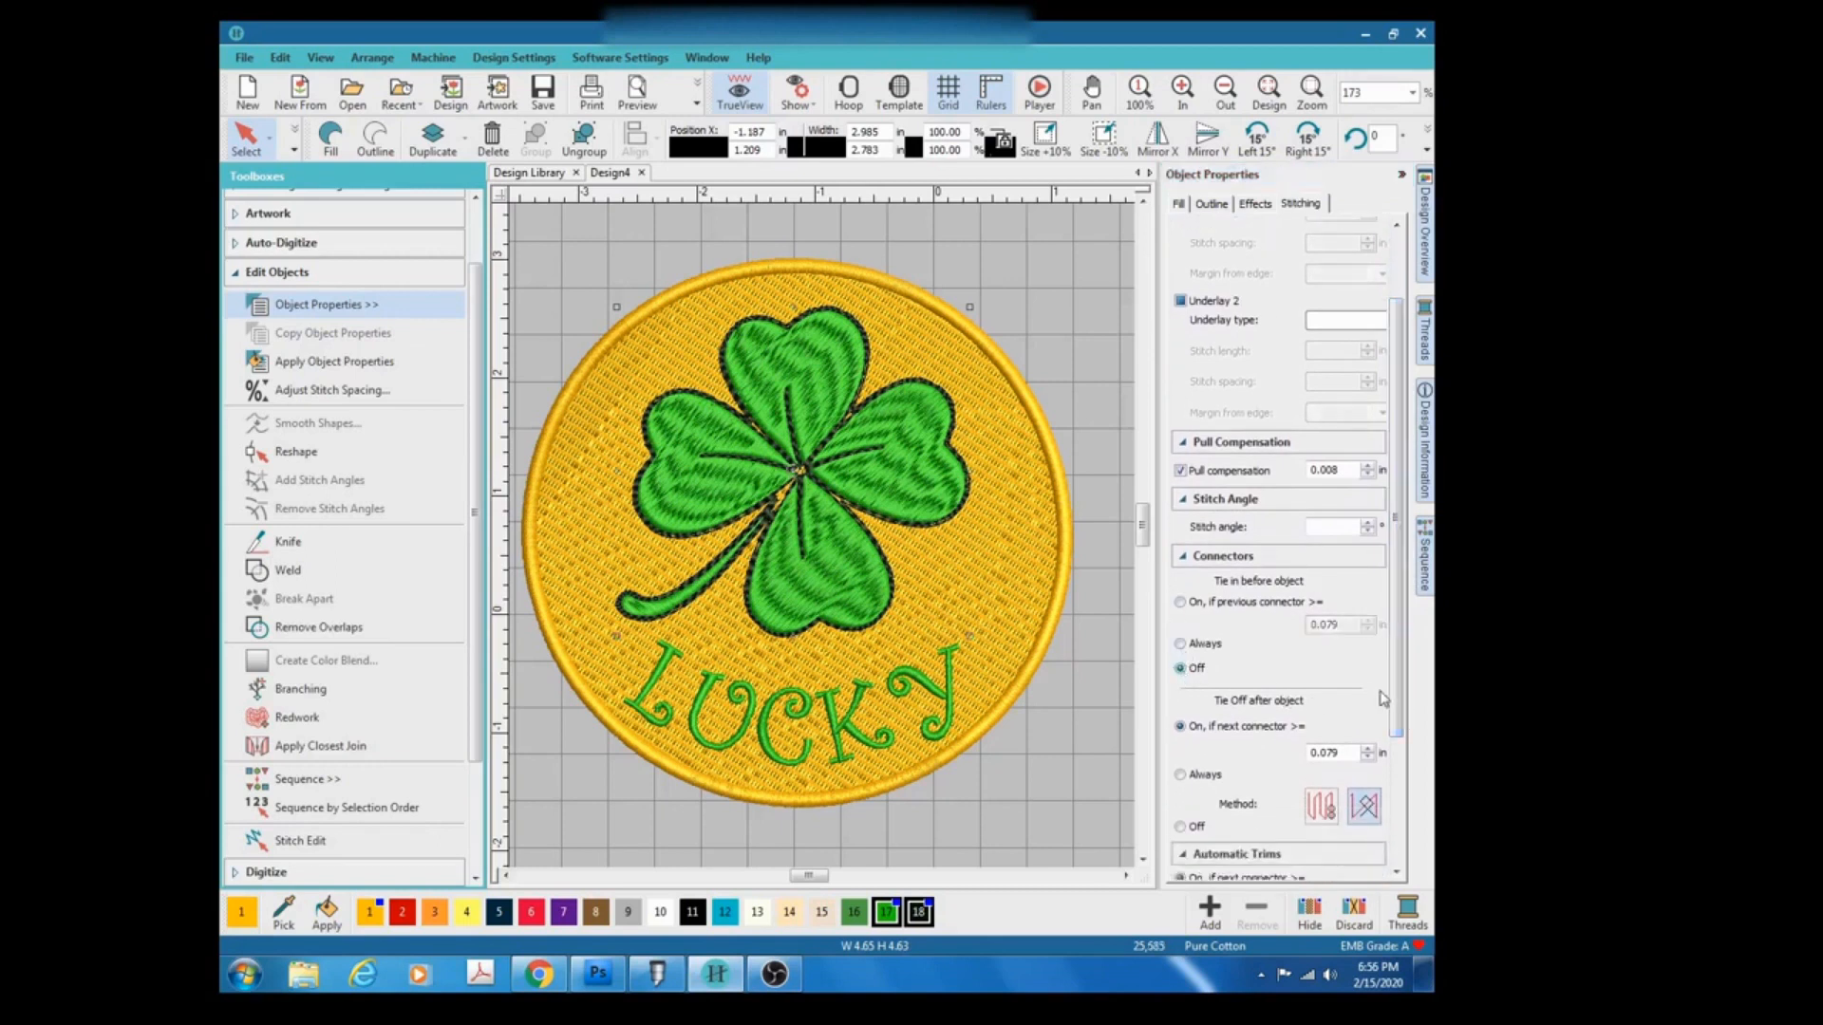
scroll(1407, 699, "down", 1)
left_click_drag(1404, 696, 1404, 785)
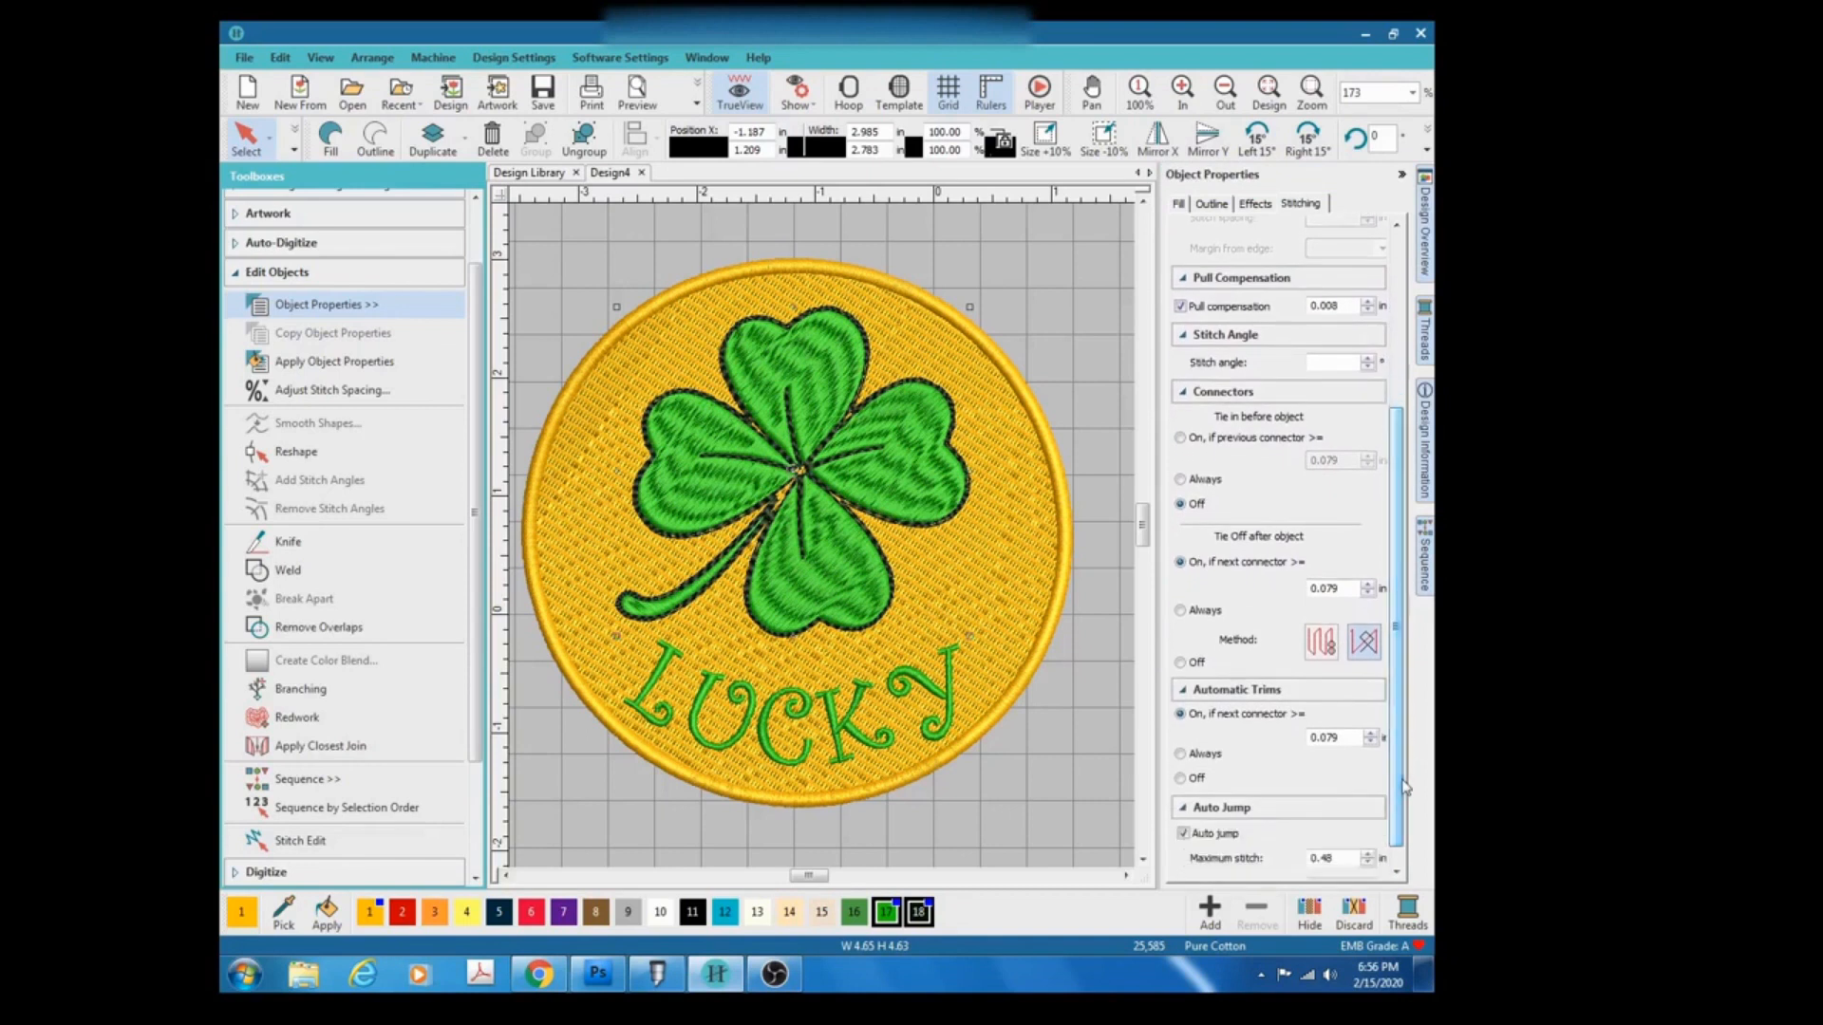
left_click(1181, 663)
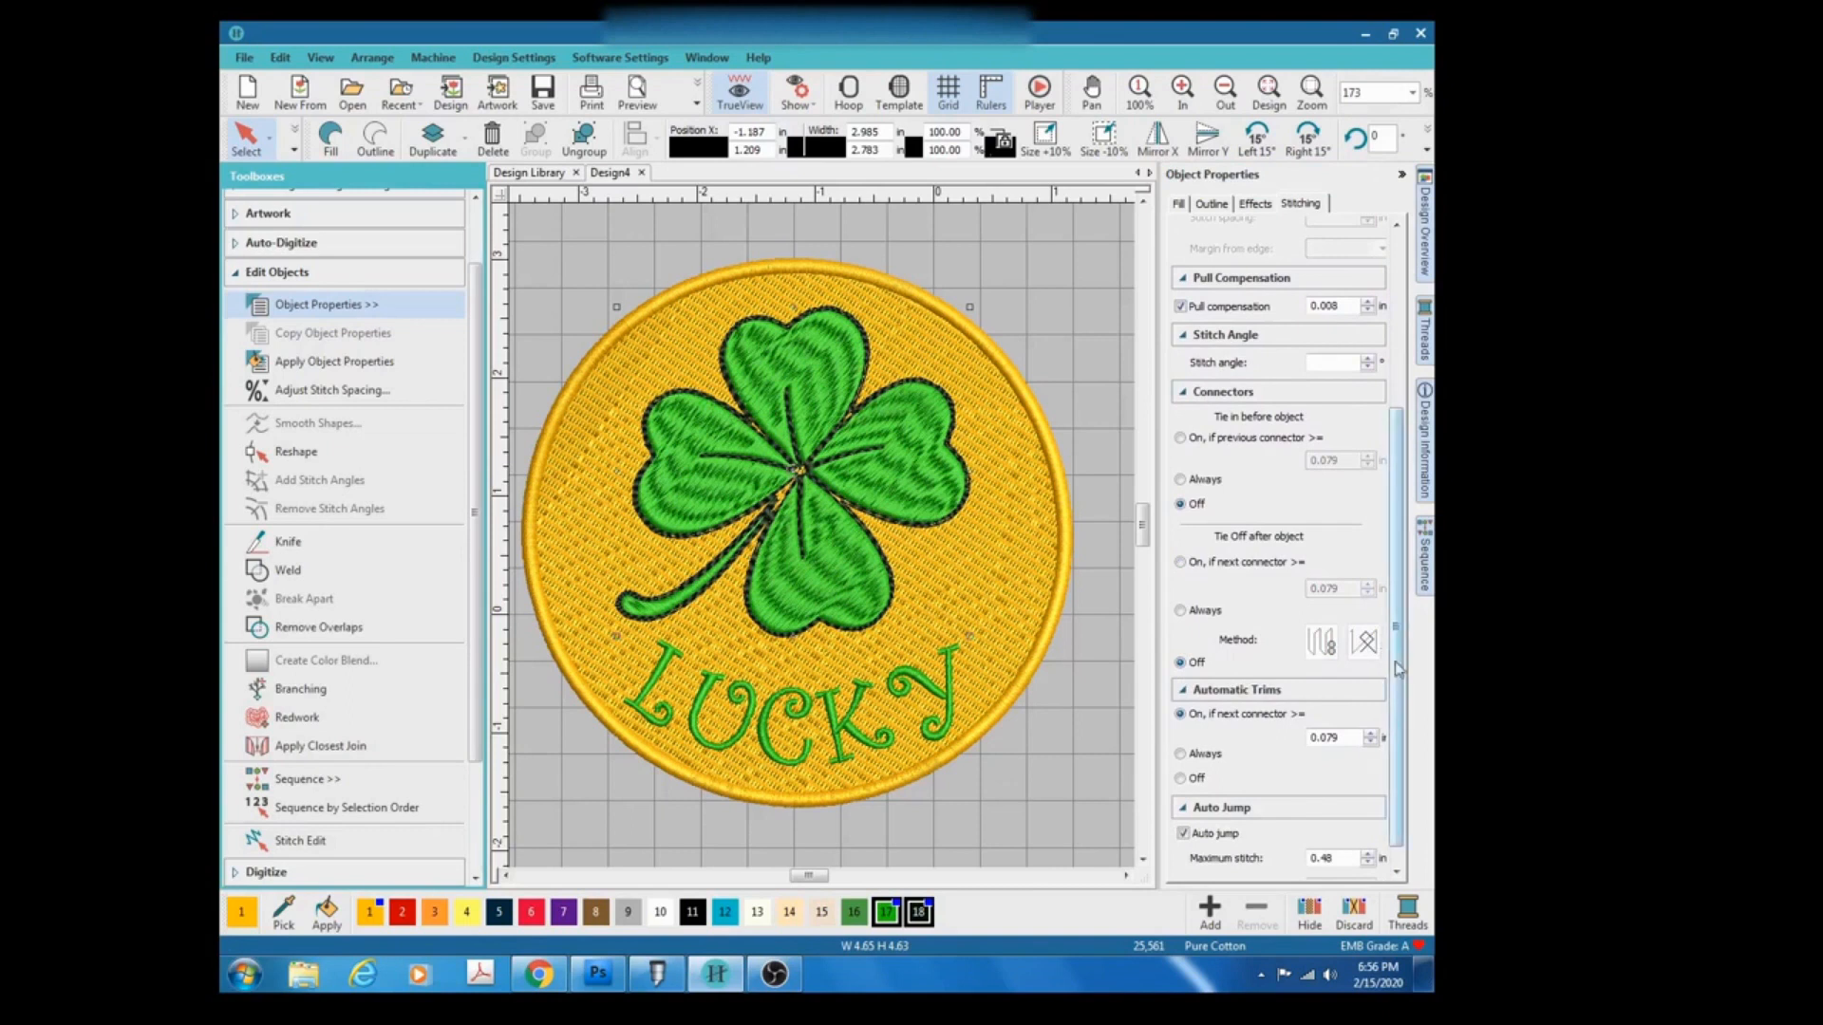
left_click_drag(1406, 689, 1409, 707)
left_click(1183, 809)
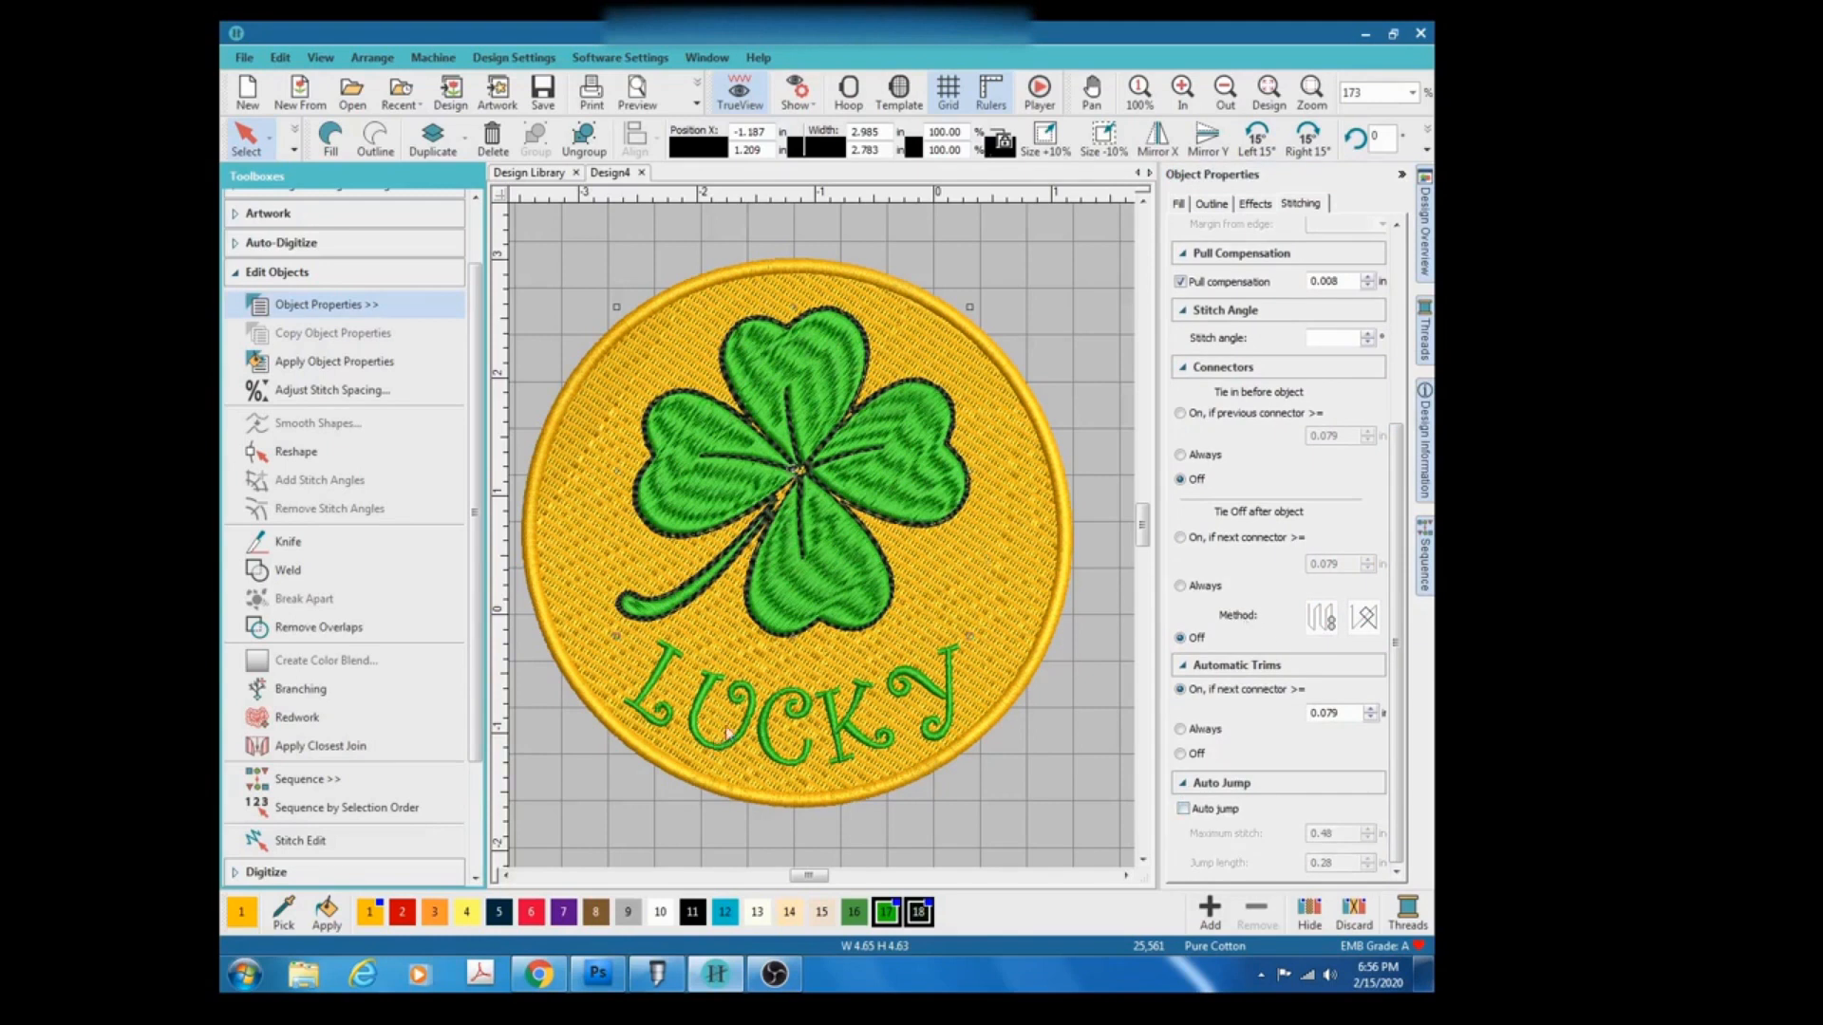
Select the LUCKY lettering and review its Lettering, Fill, Effects and Stitching properties.
left_click(750, 698)
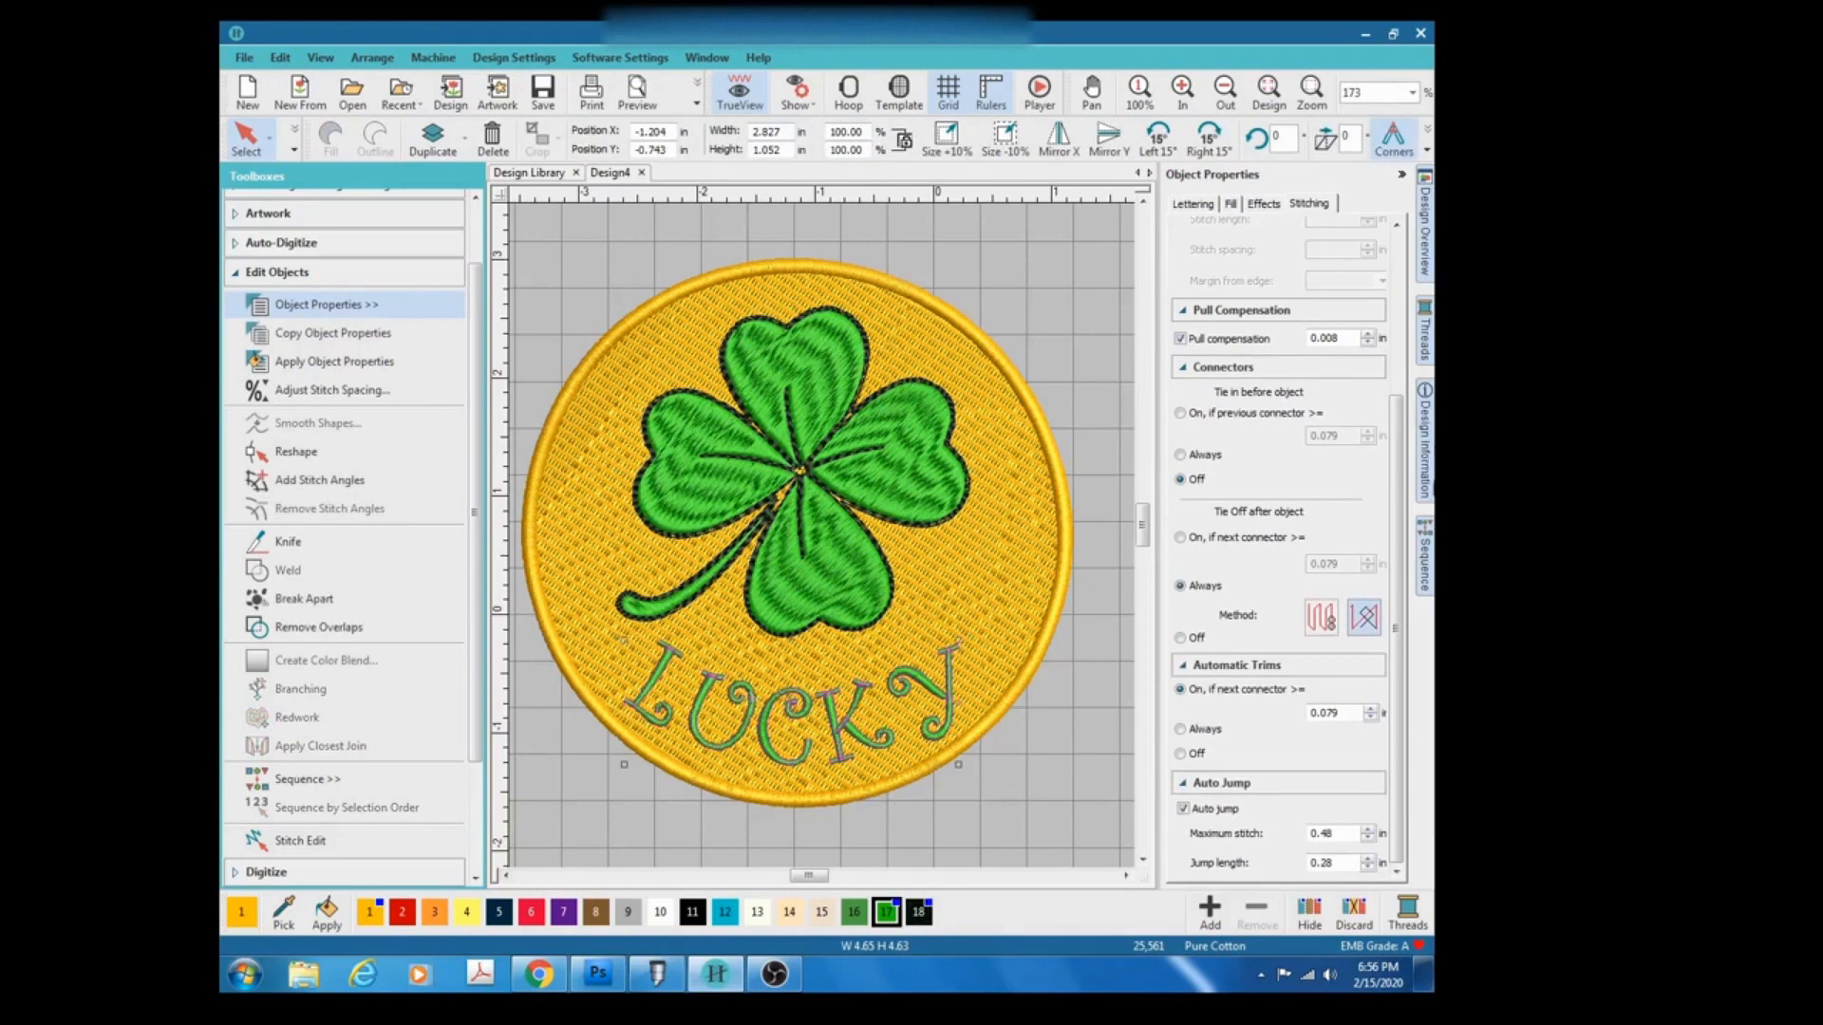
left_click(1212, 205)
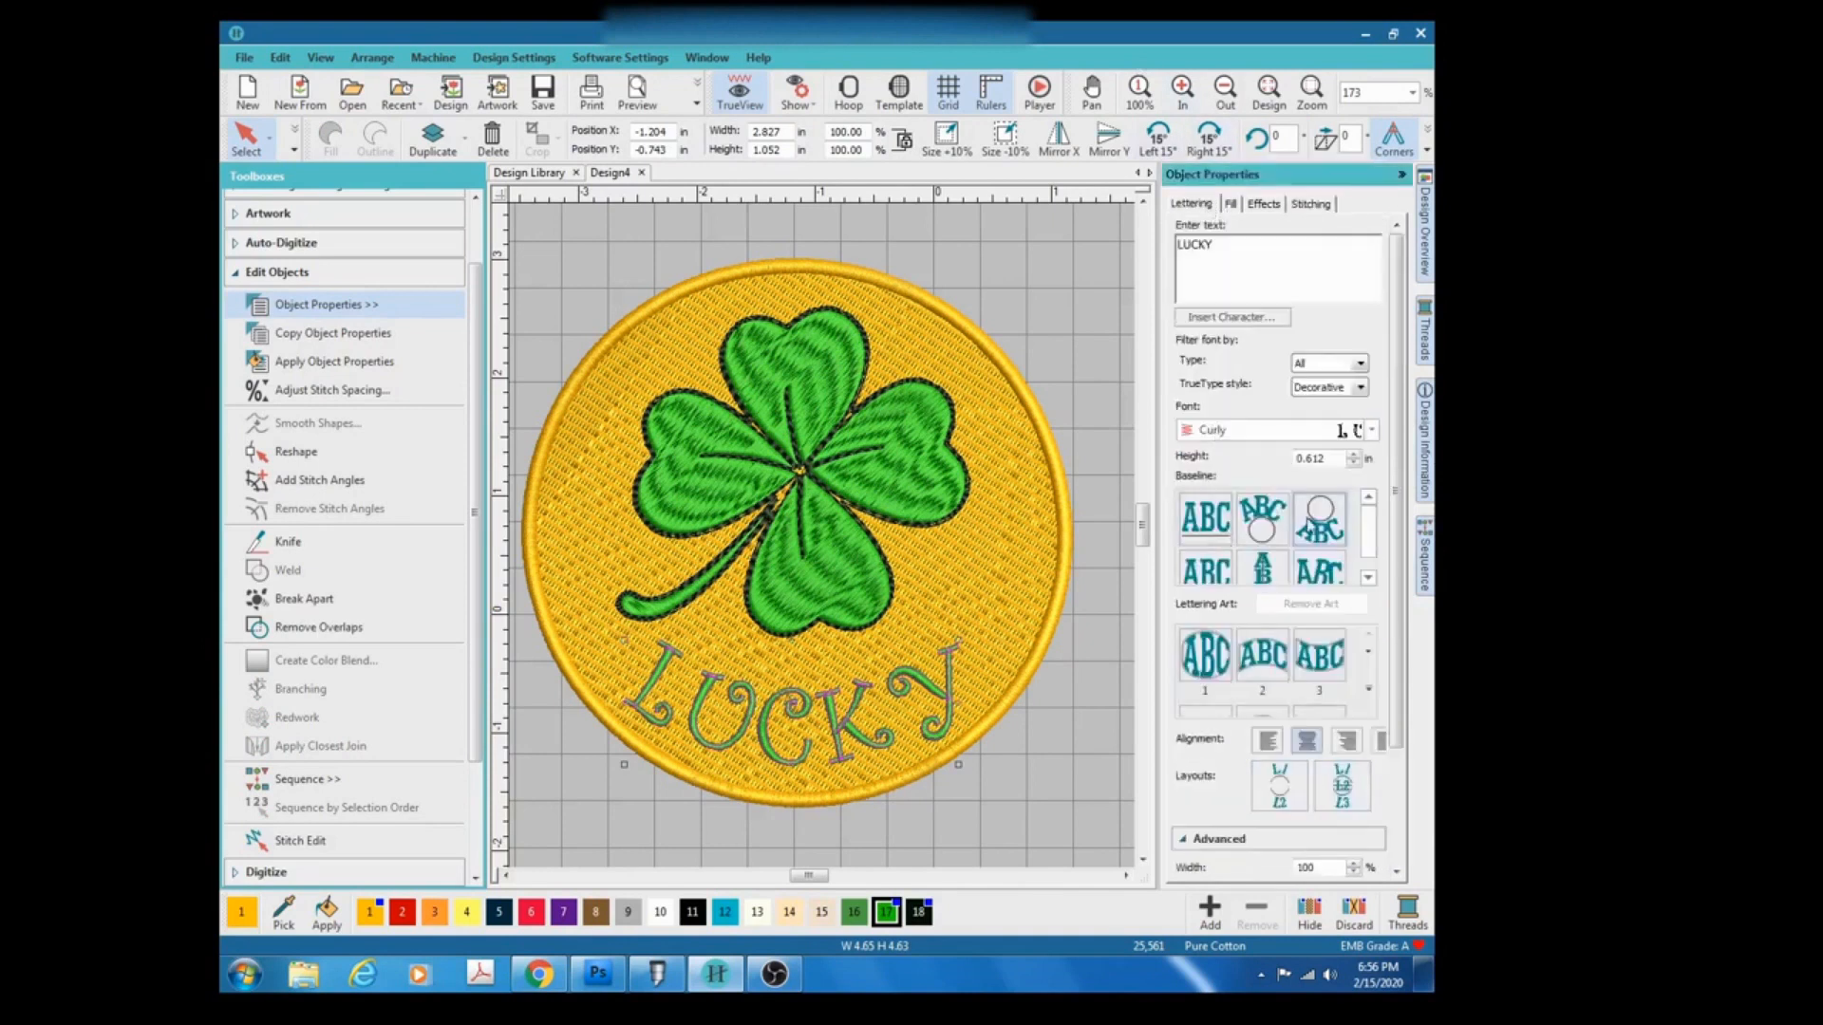
left_click(1235, 205)
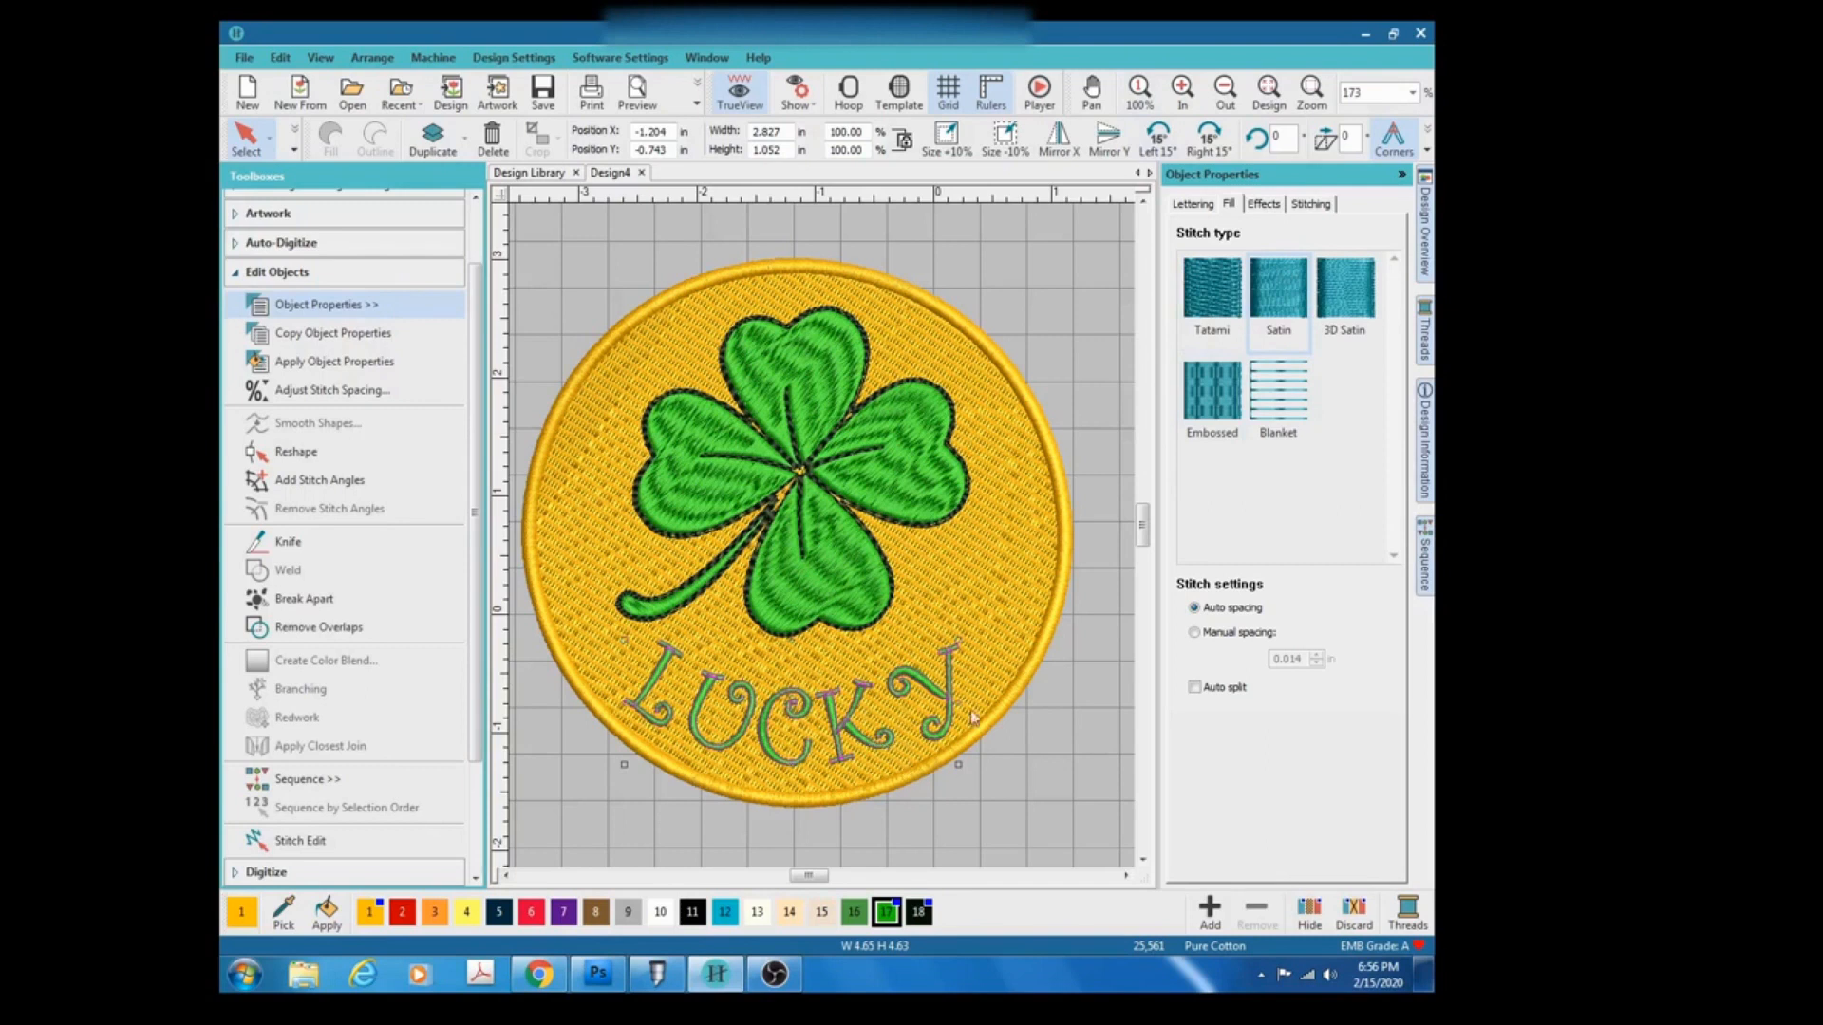
left_click(1271, 206)
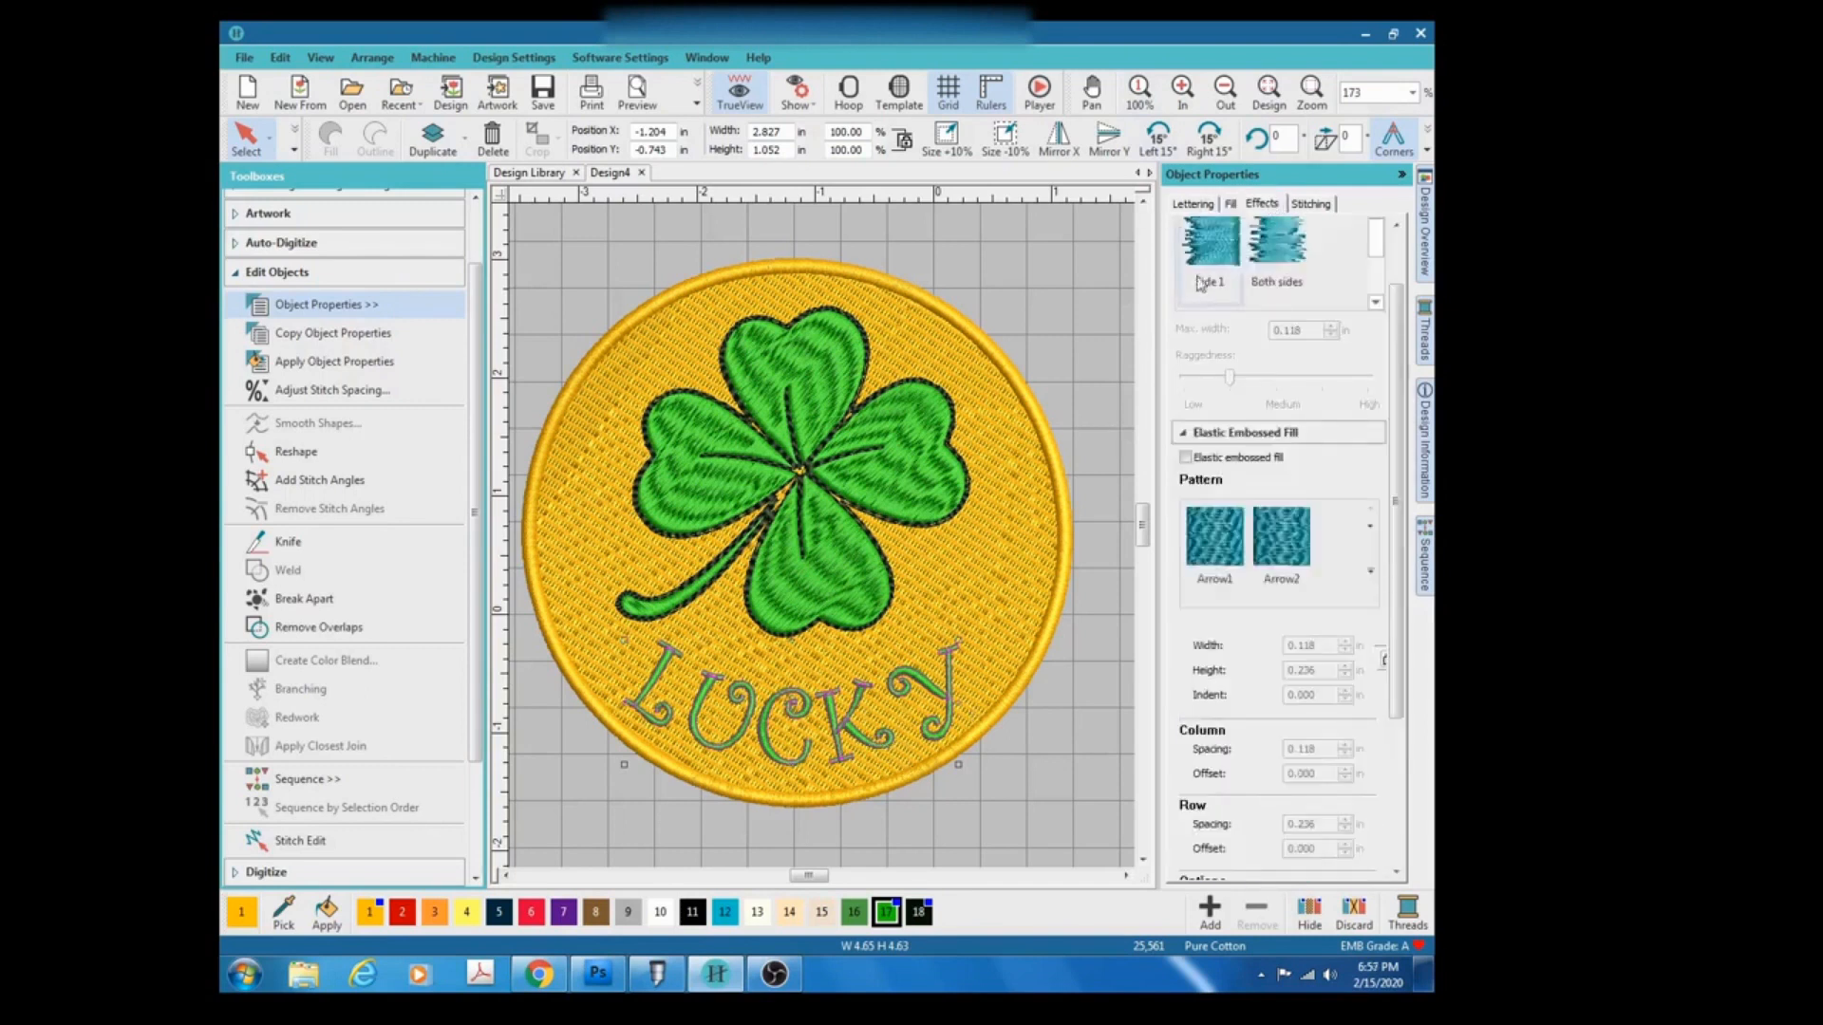
left_click(1309, 204)
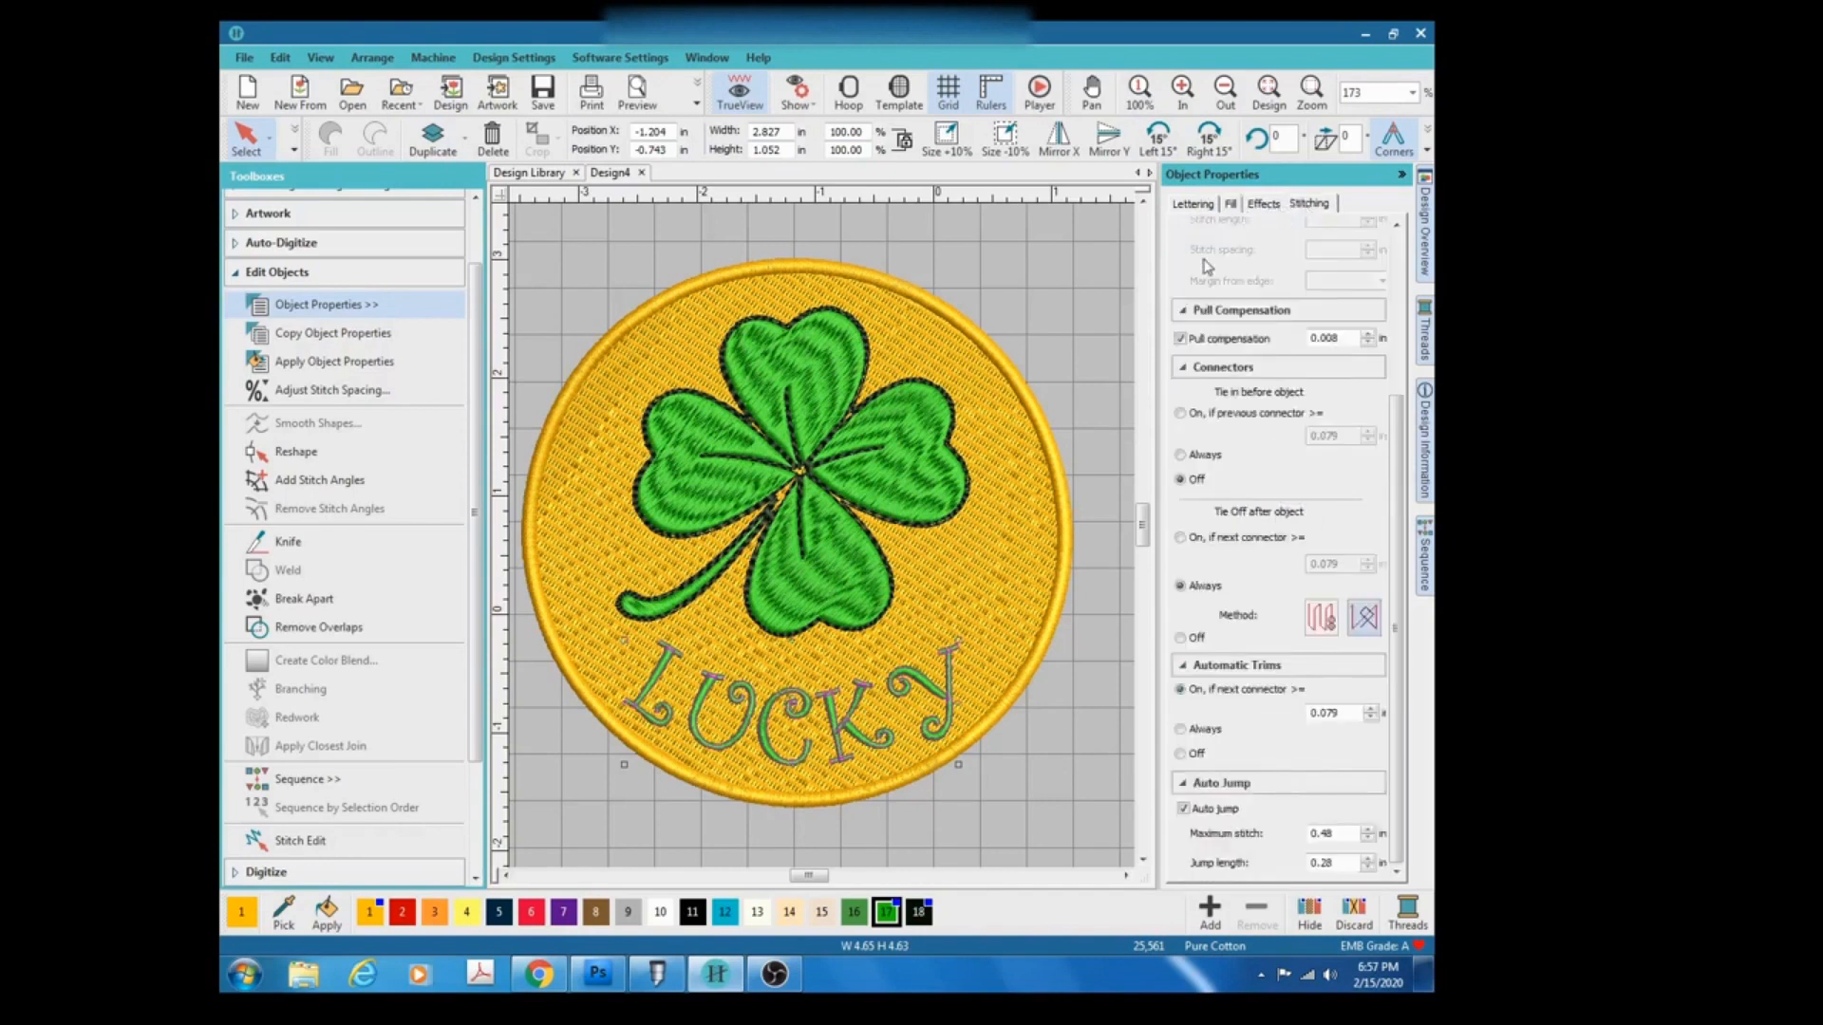
left_click_drag(1395, 446, 1398, 283)
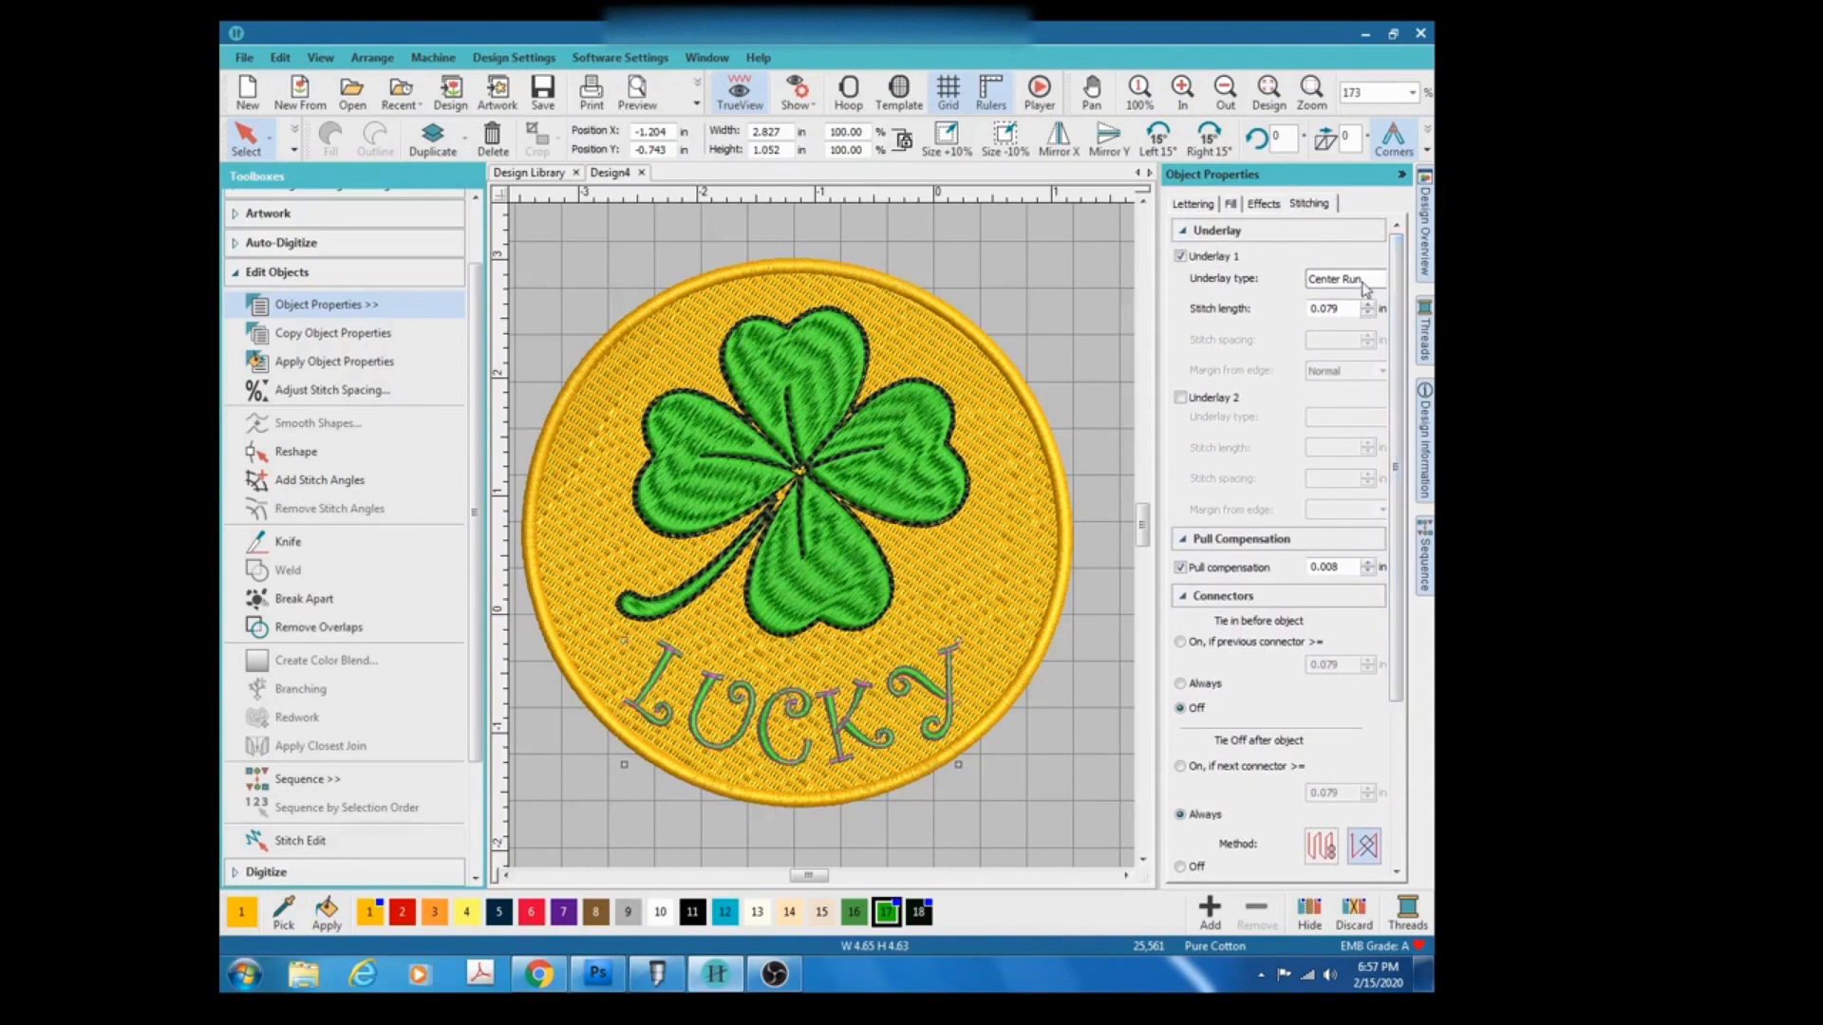
Review the lettering's connector, automatic trim and auto jump settings, and switch off TrueView.
scroll(1380, 381, "down", 3)
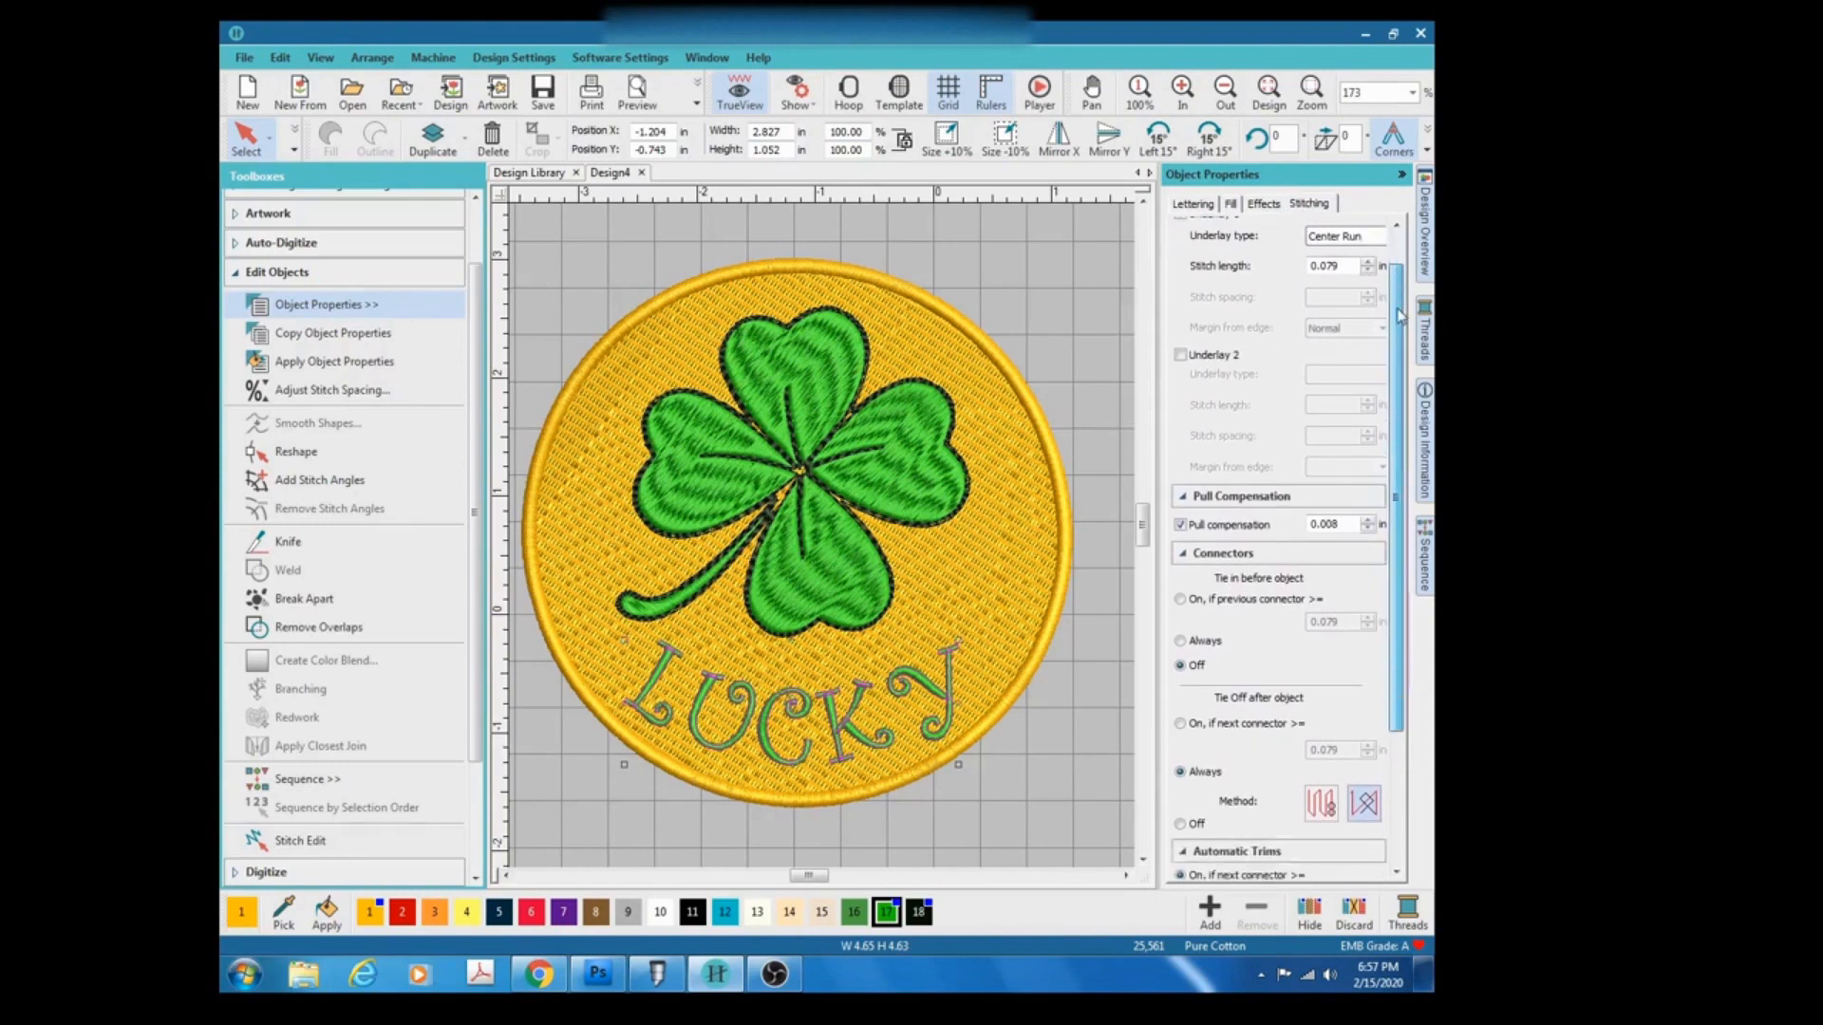
scroll(1379, 381, "down", 2)
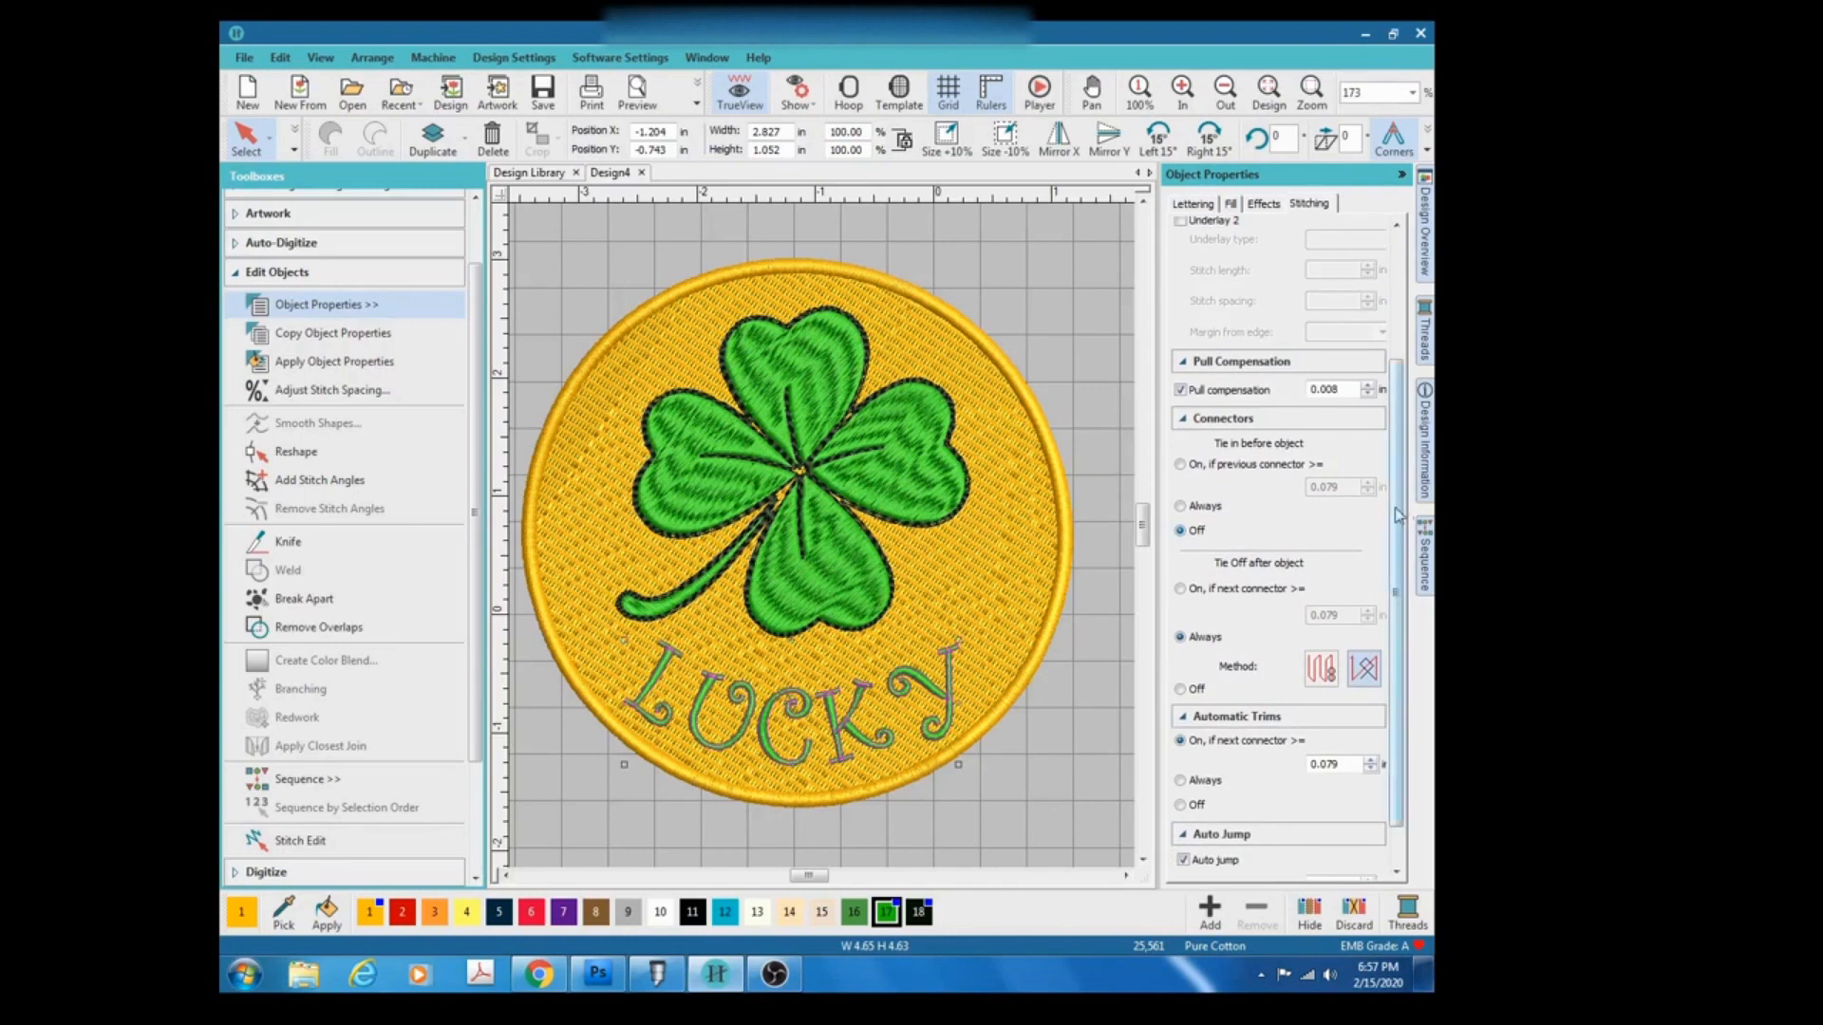
left_click_drag(1398, 515, 1401, 548)
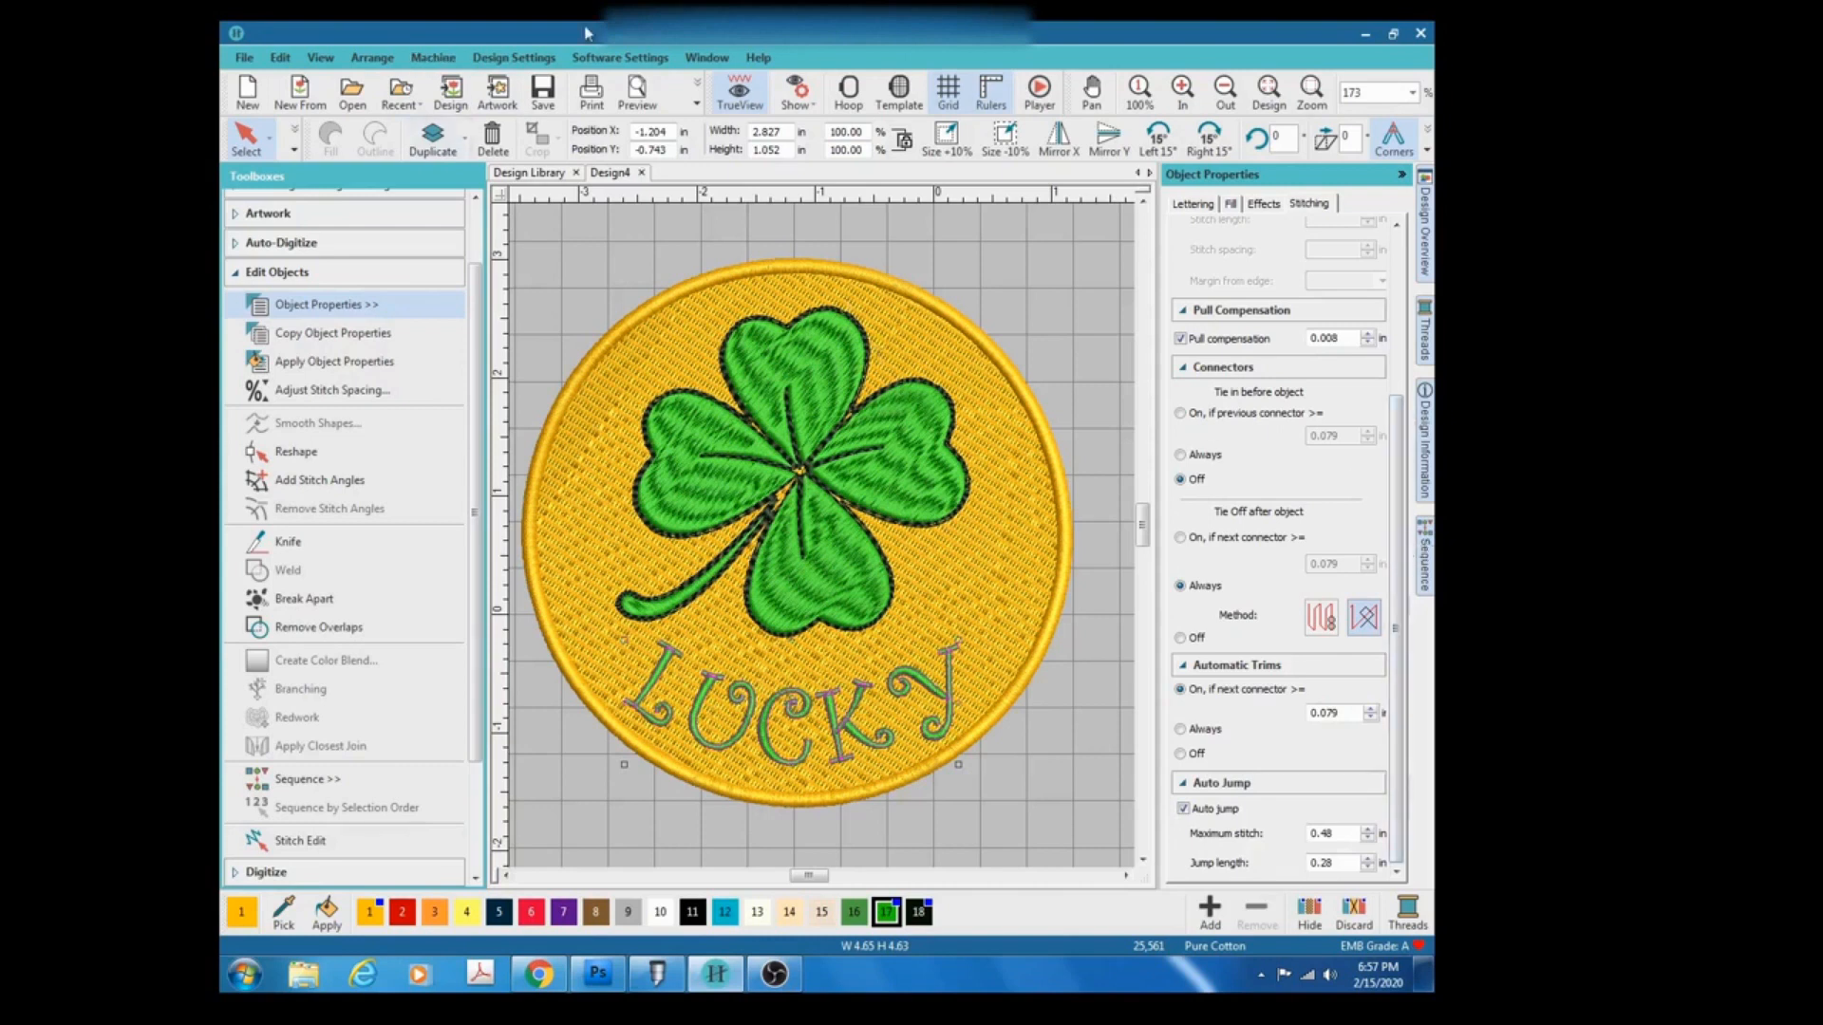
left_click(742, 97)
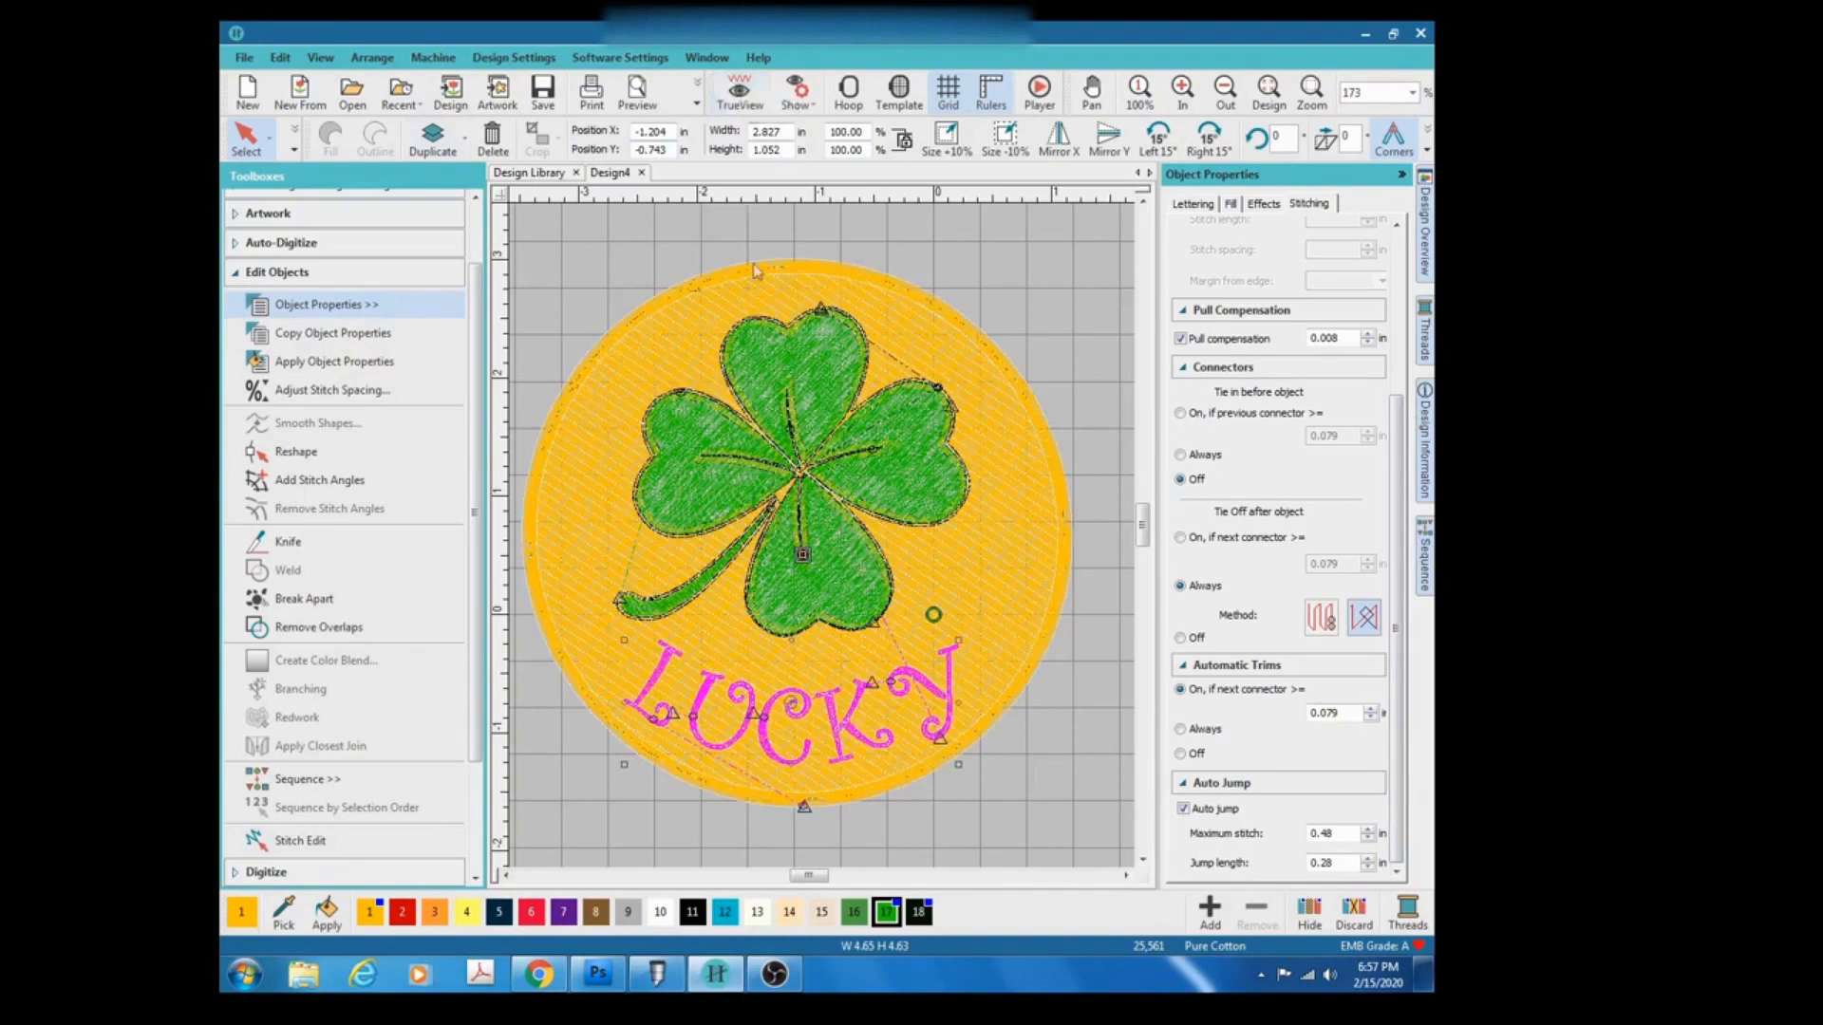
scroll(864, 583, "up", 3)
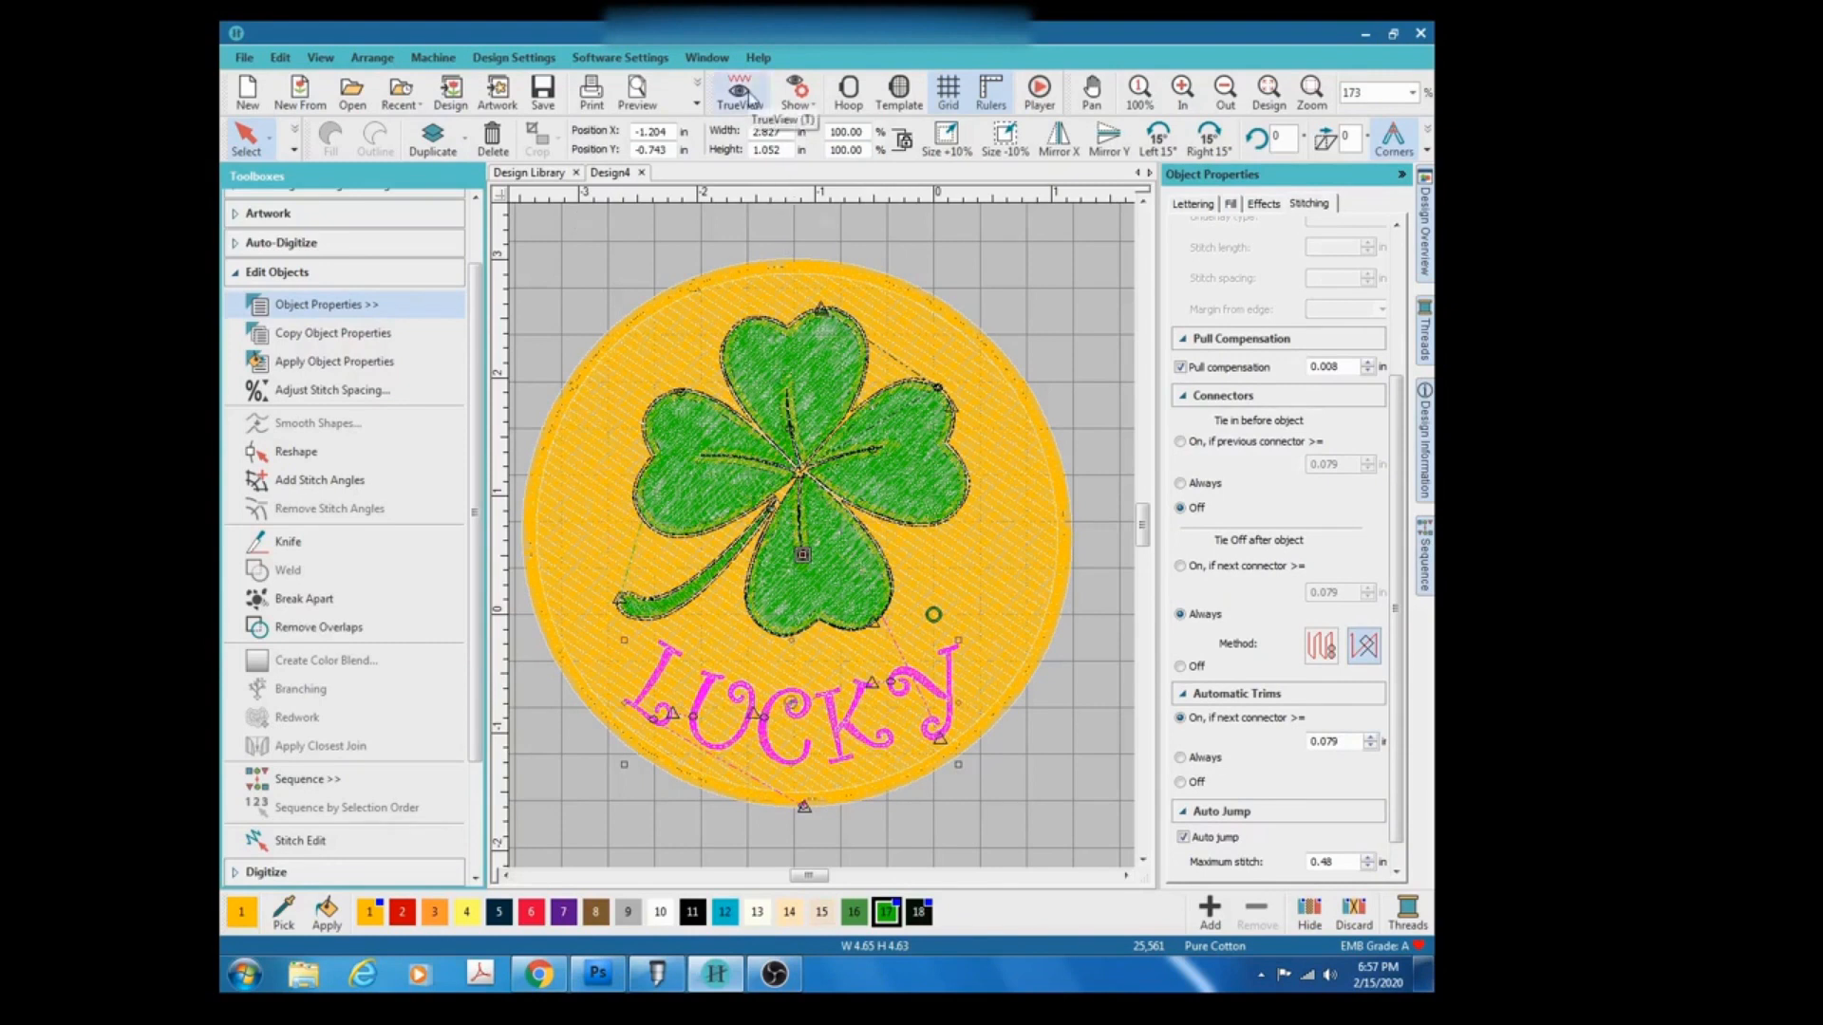
Replay the design's stitching in the Stitch Player, then switch TrueView back on.
left_click(1039, 93)
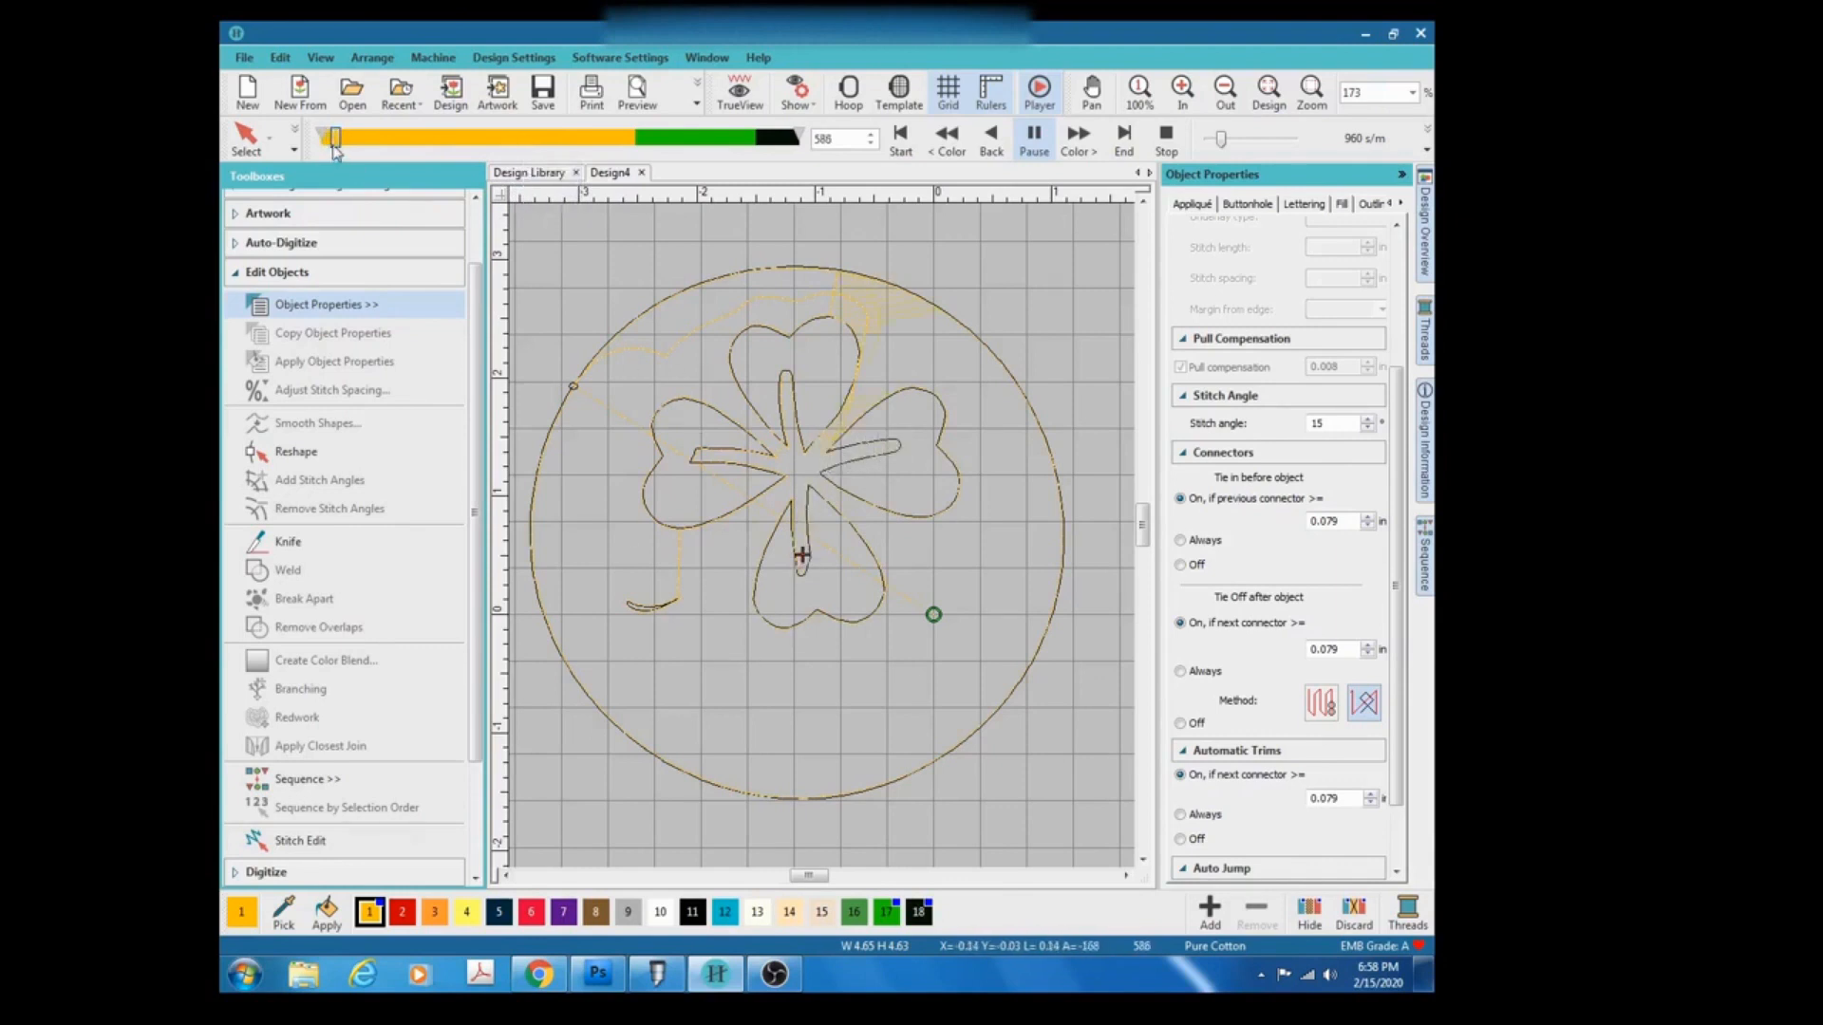
left_click_drag(355, 139, 626, 144)
left_click_drag(629, 140, 803, 145)
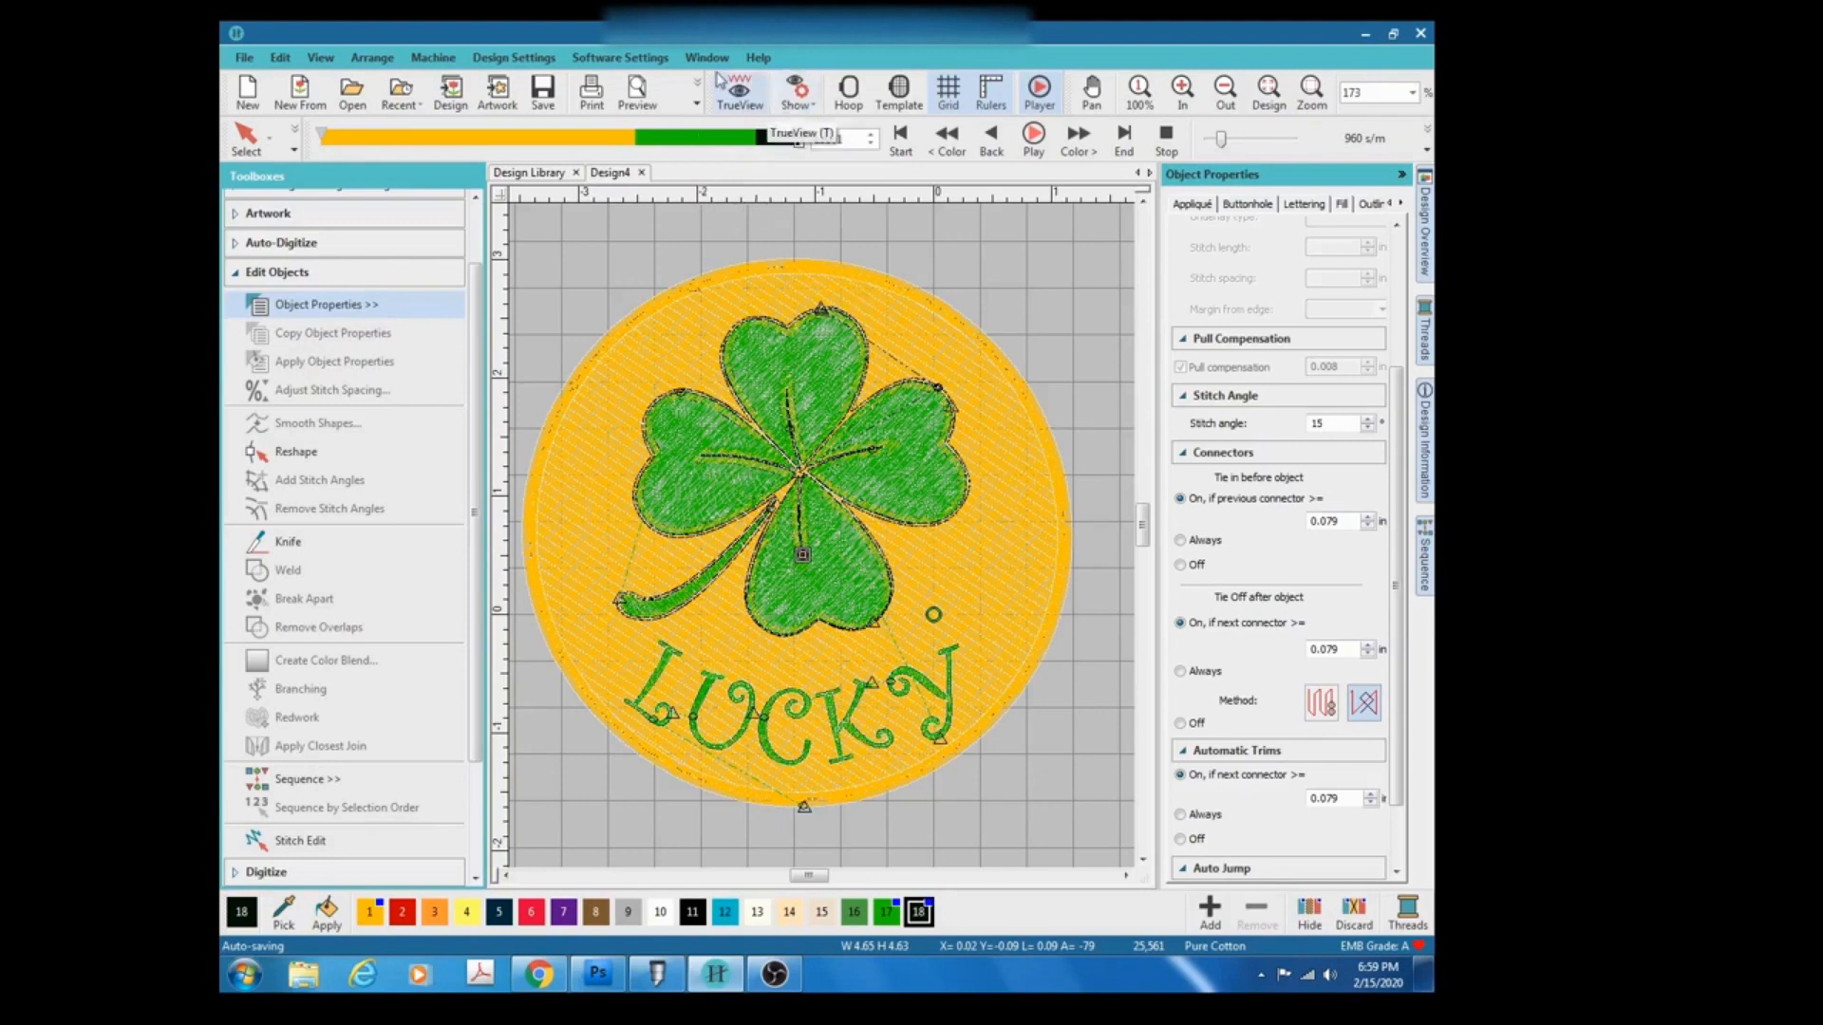
left_click(743, 94)
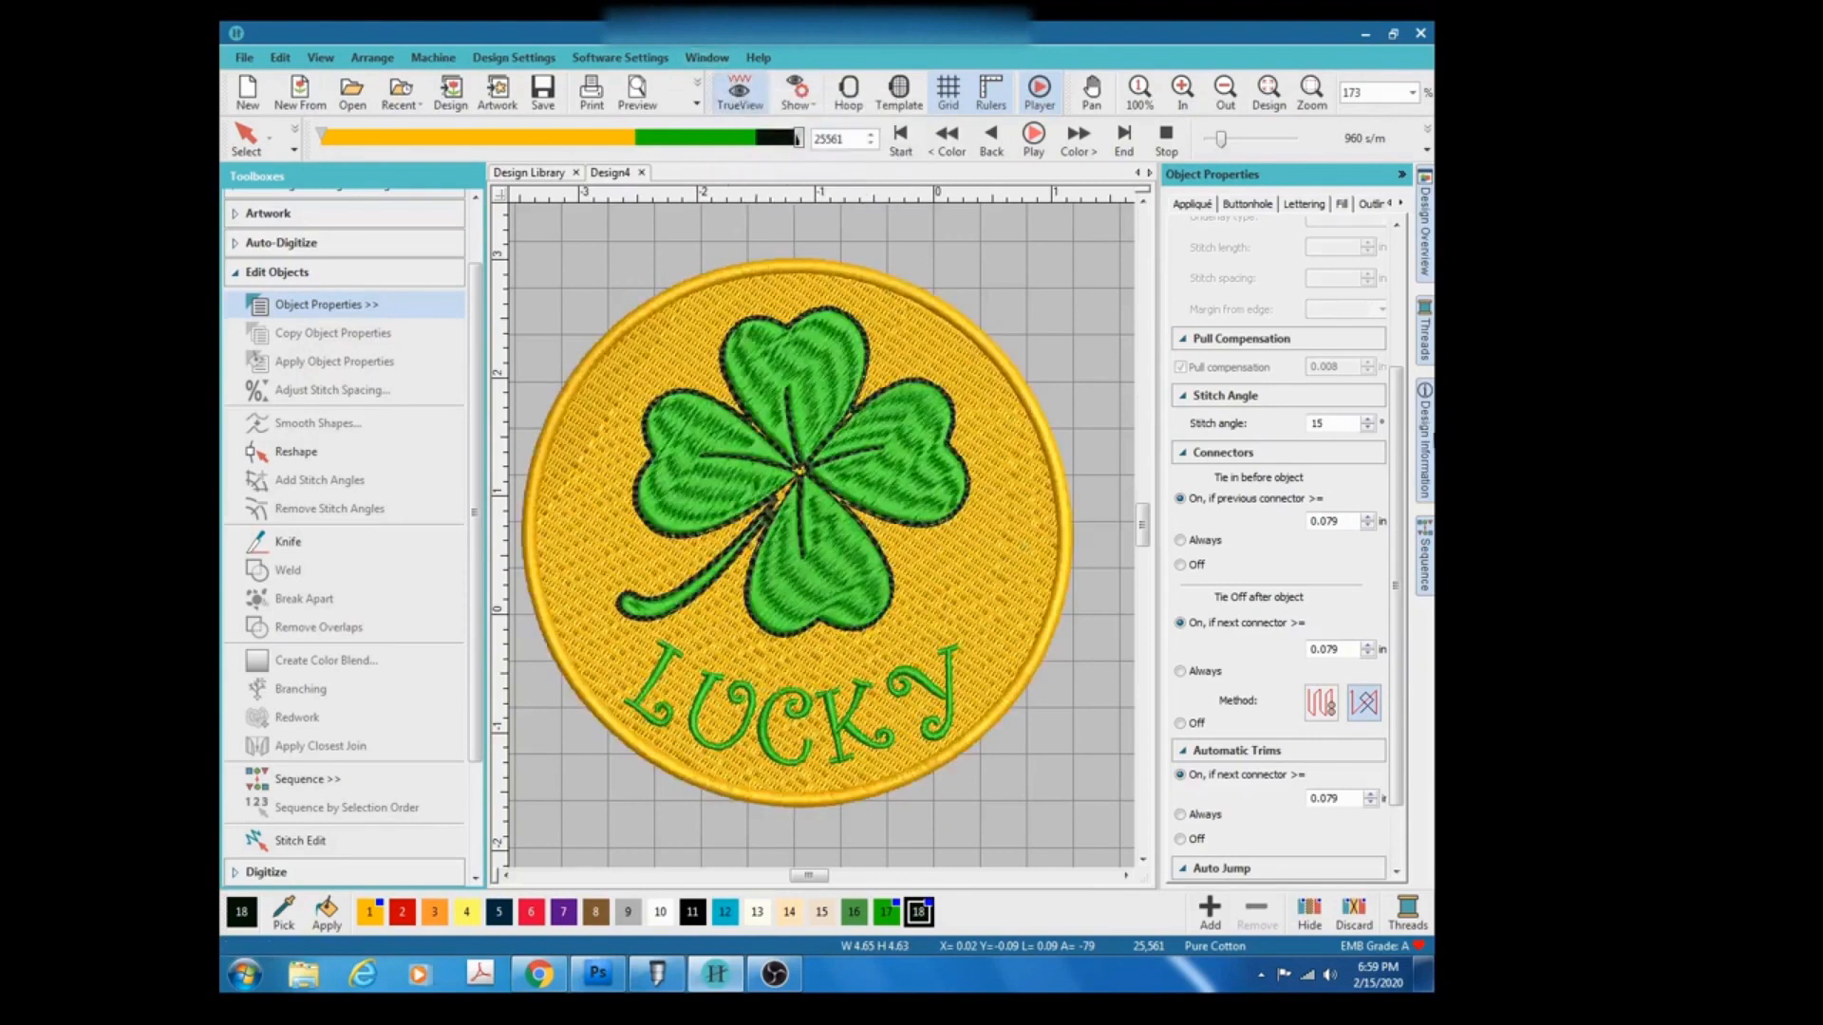
Review the design's stitching sequence by objects and by colors, then hide the Sequence docker.
left_click(1425, 558)
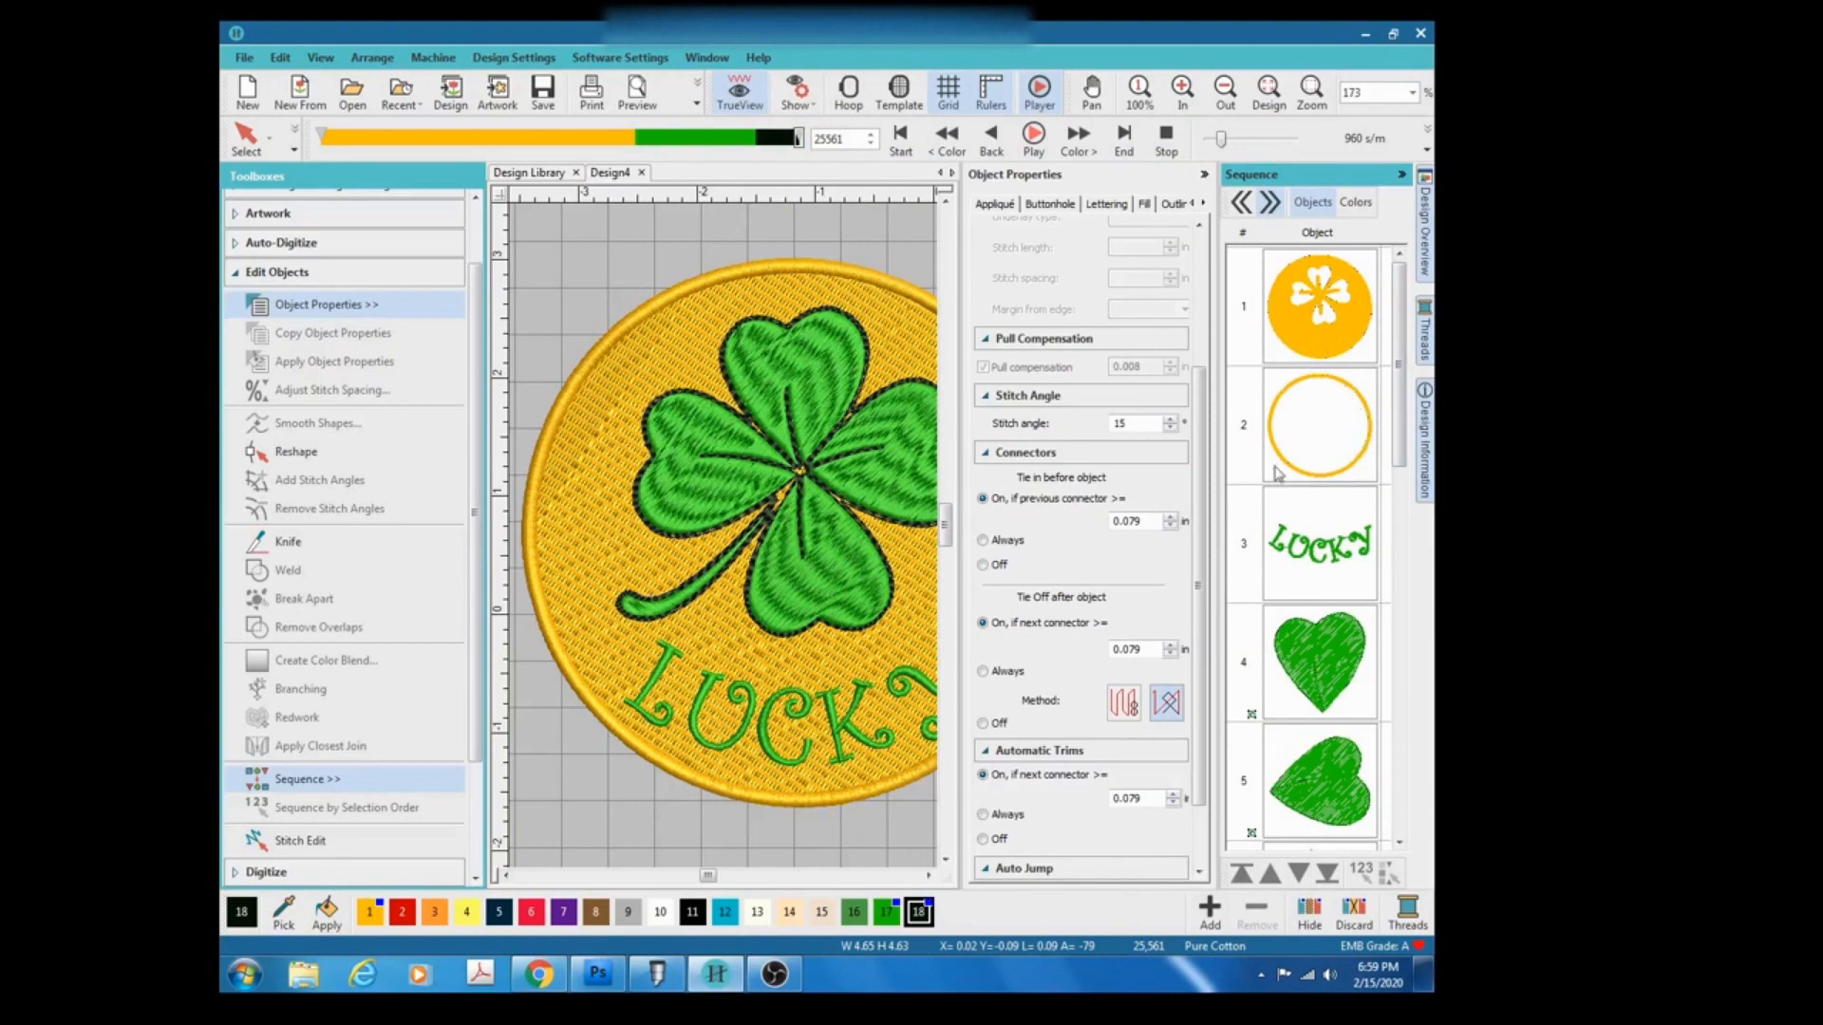
left_click_drag(1399, 404, 1409, 800)
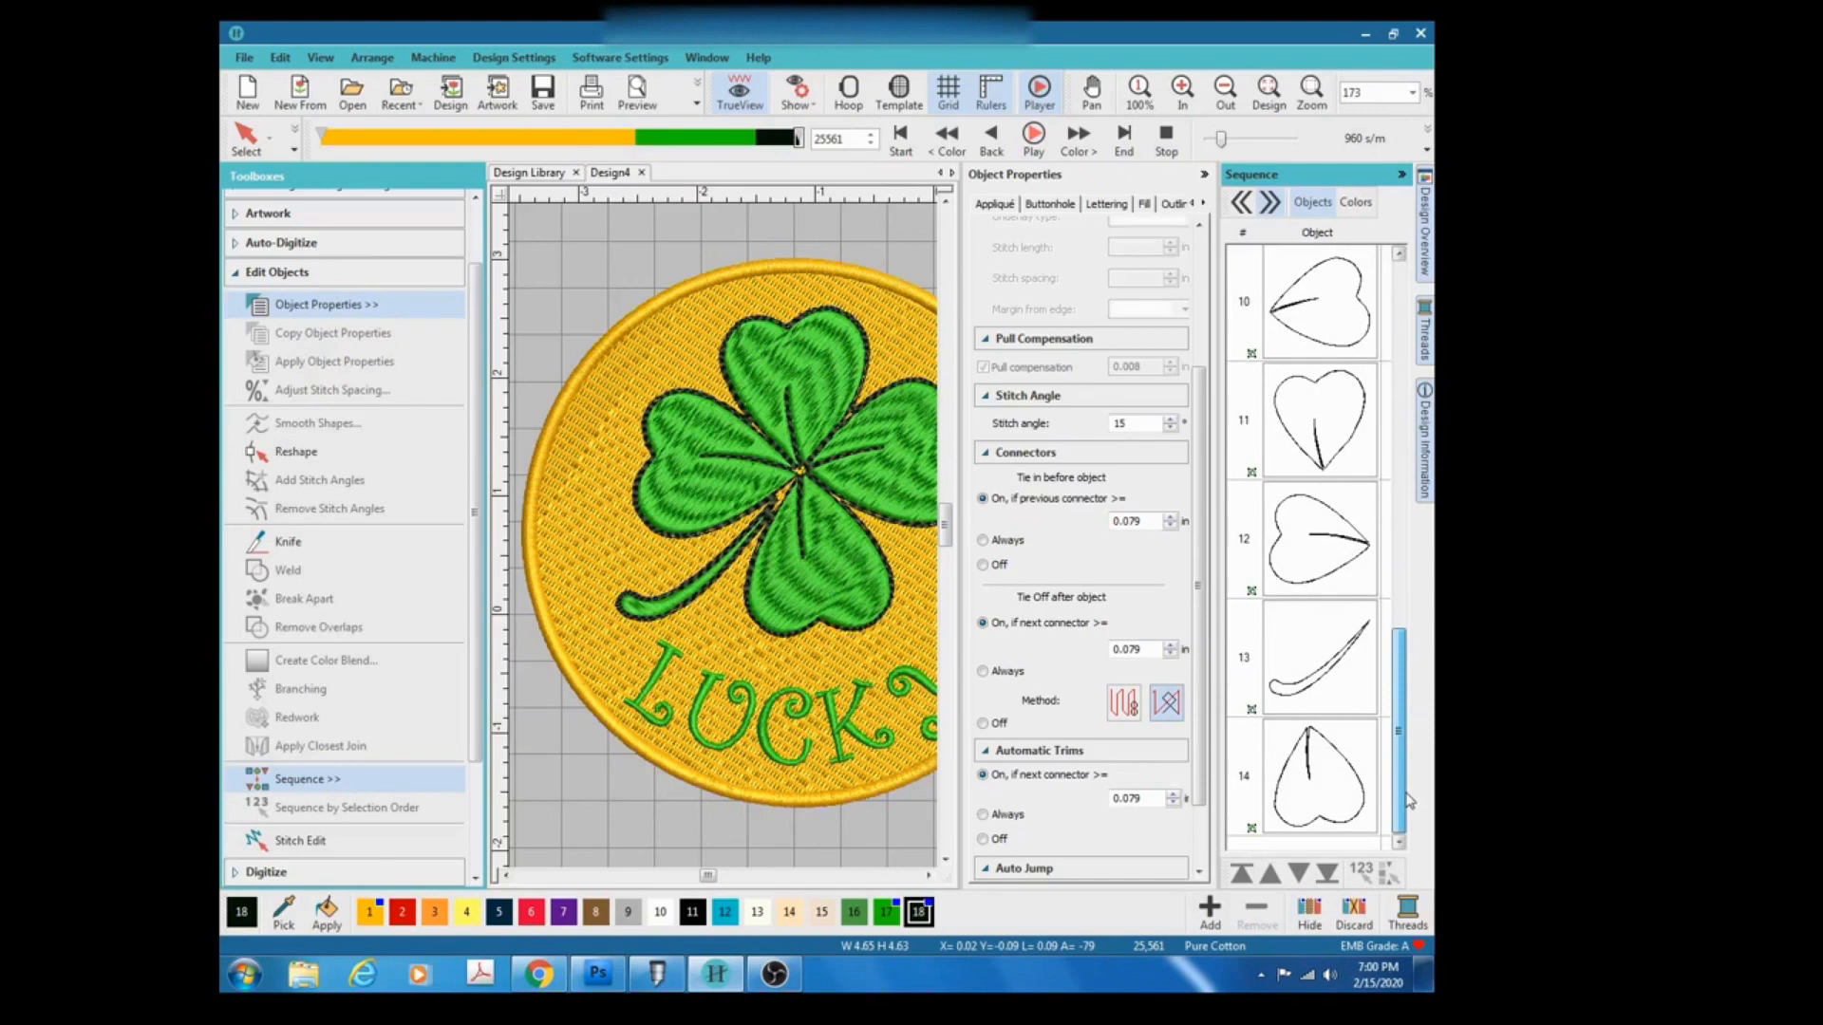
key("ctrl+n")
left_click_drag(1406, 771, 1404, 323)
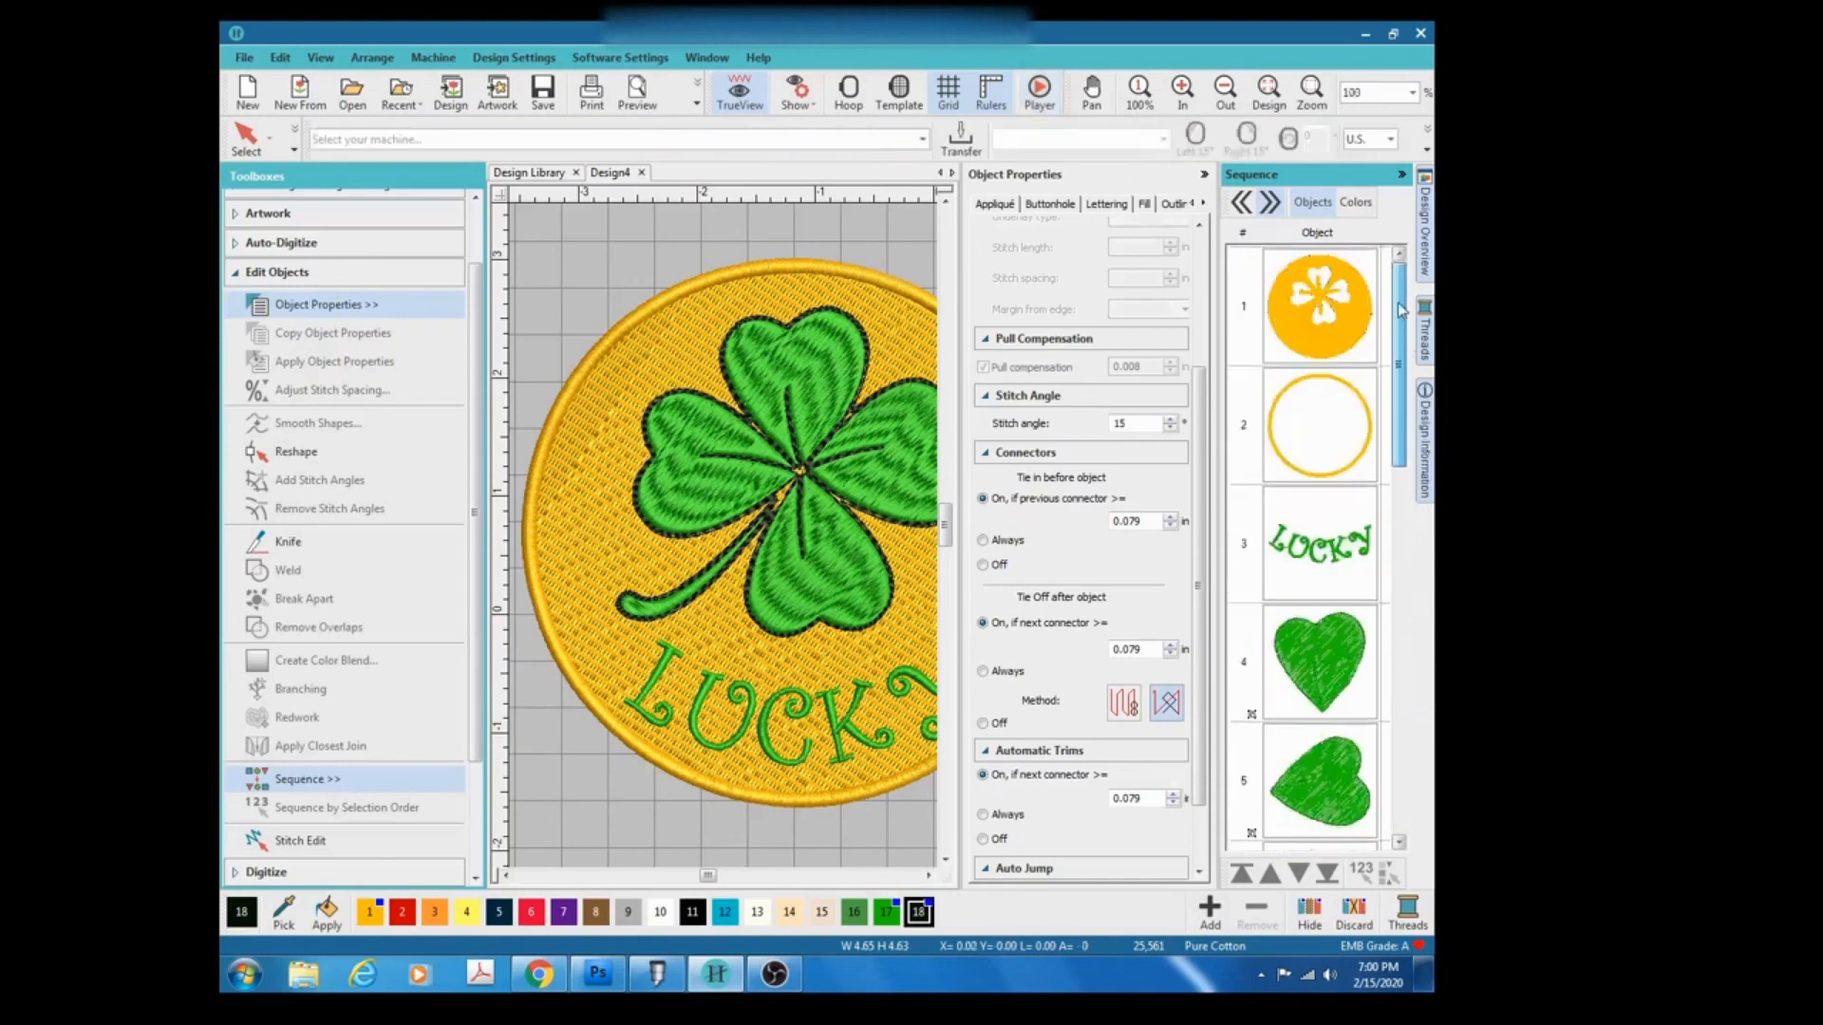
left_click(1429, 354)
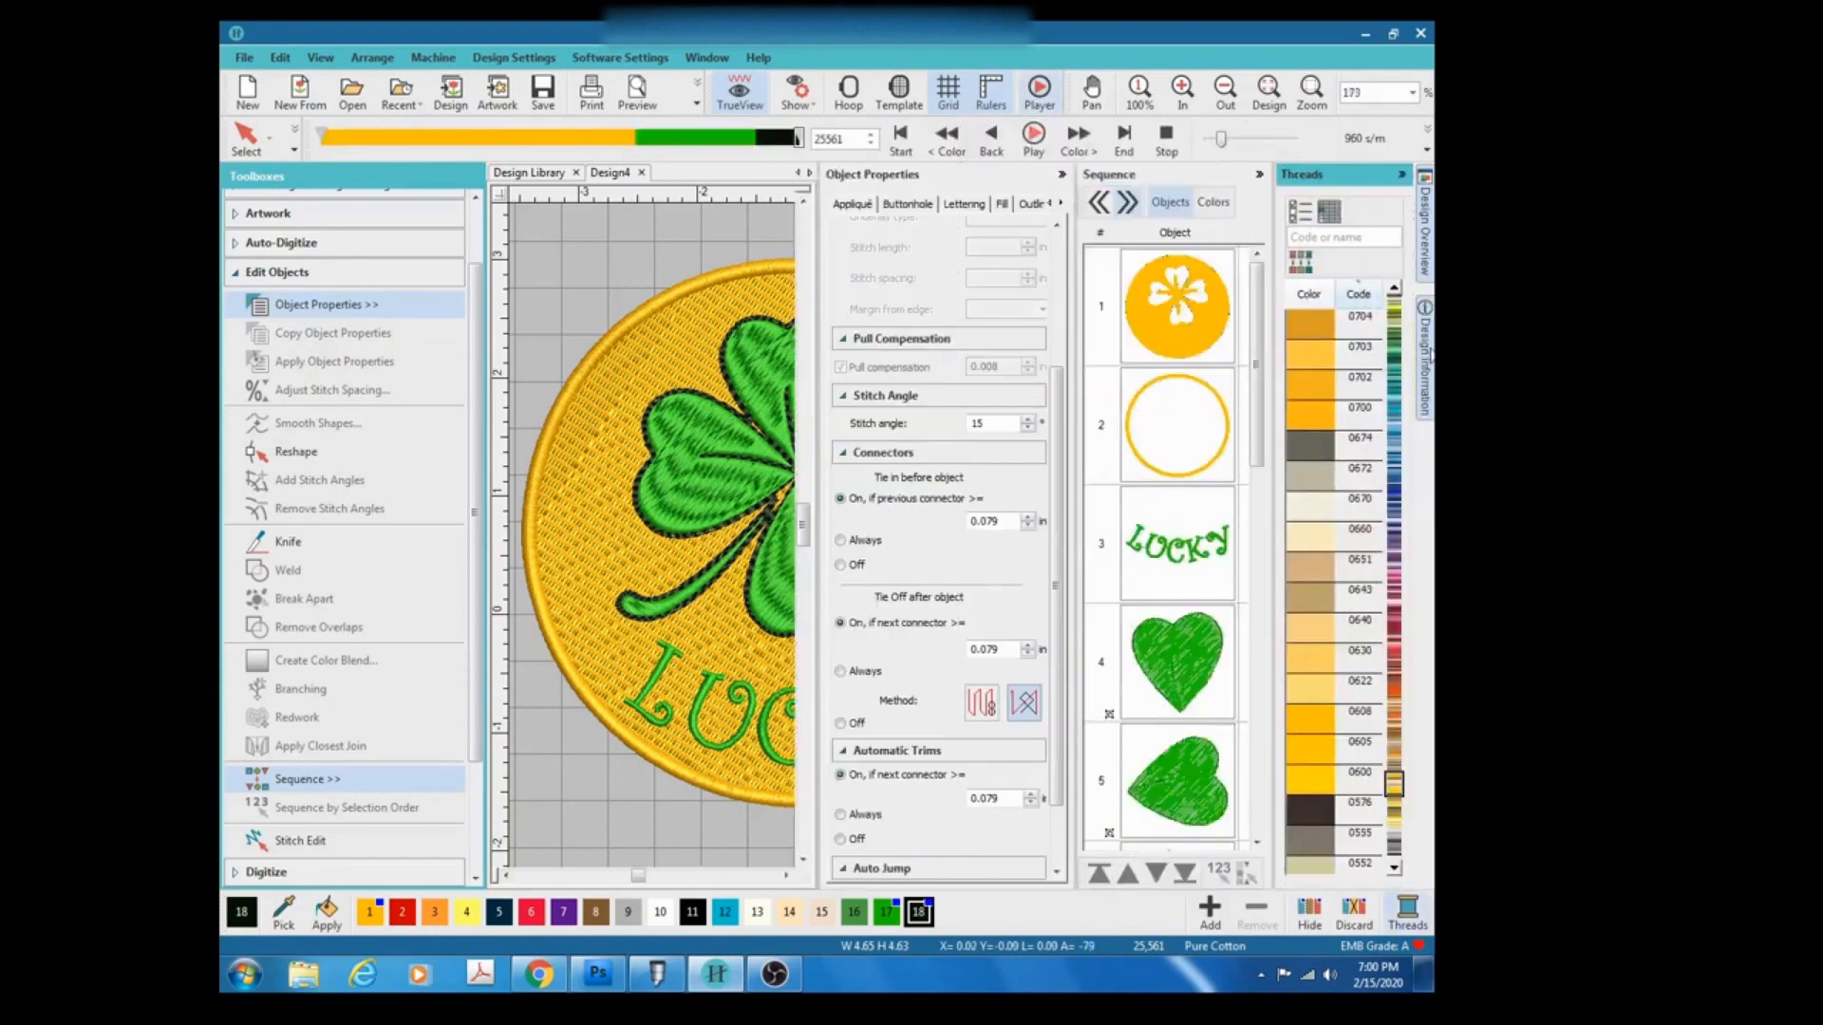
left_click(1212, 203)
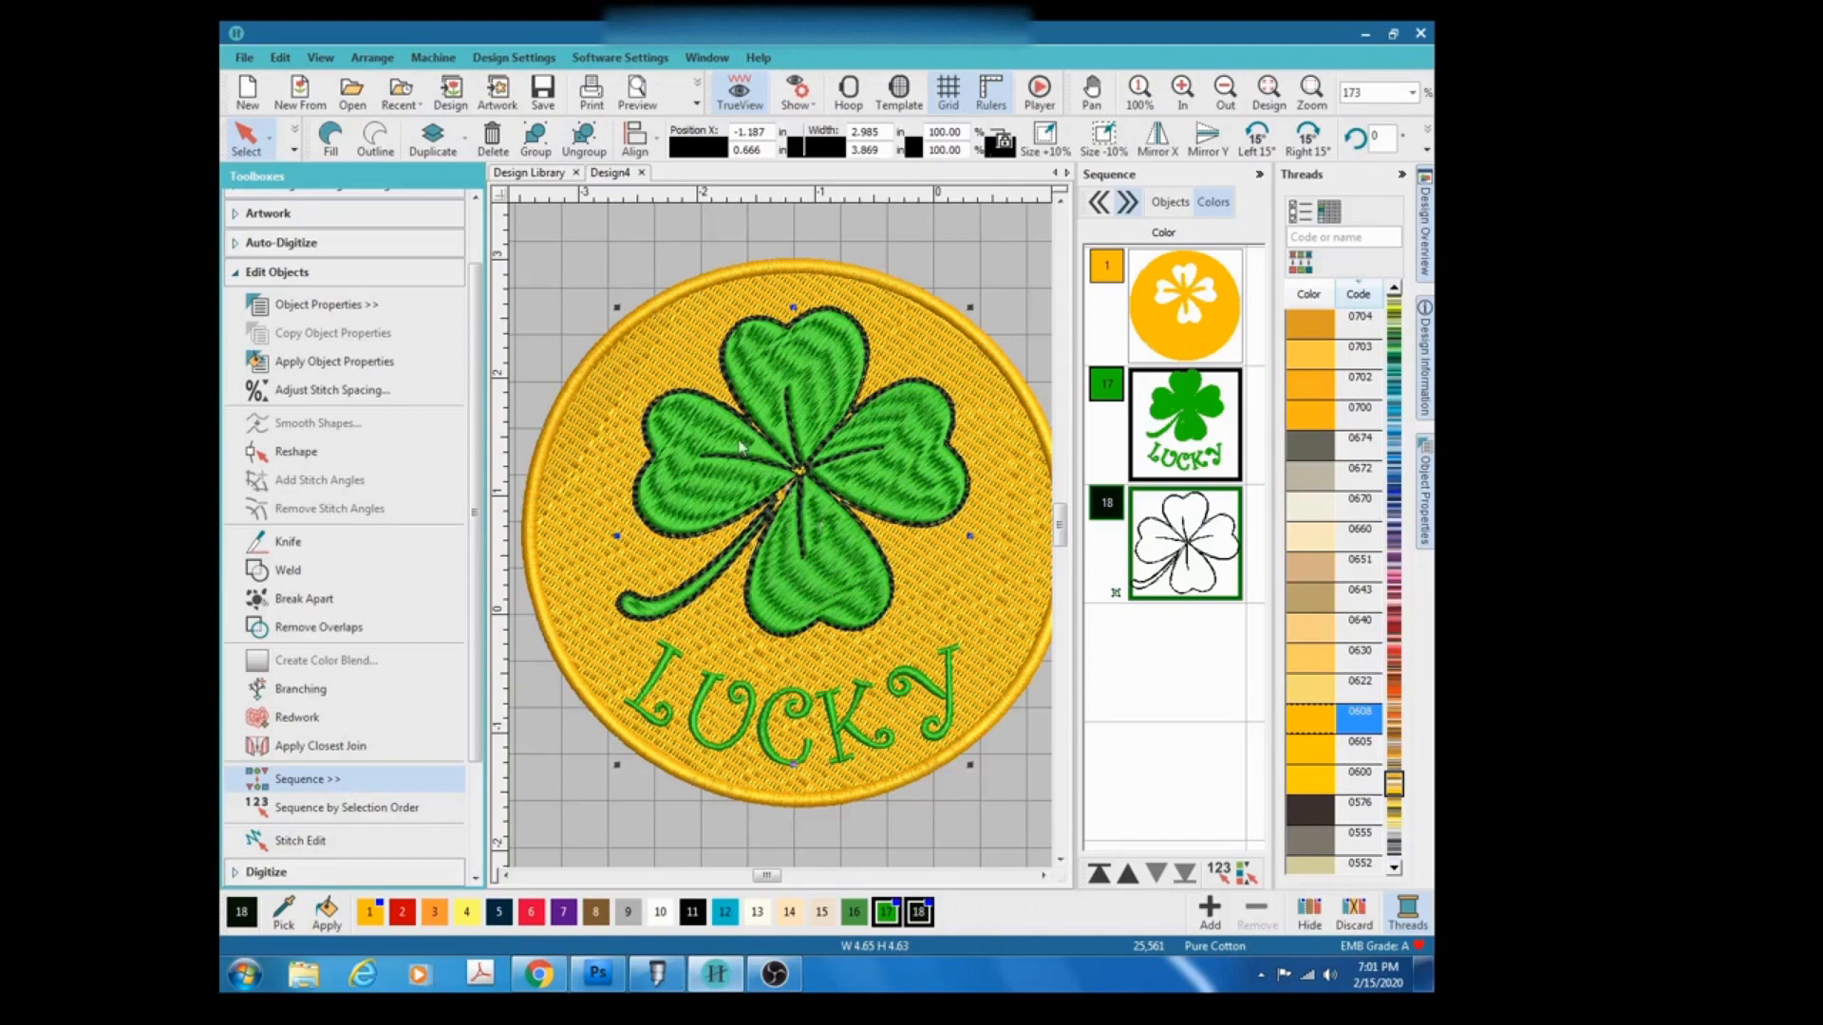
left_click(1260, 175)
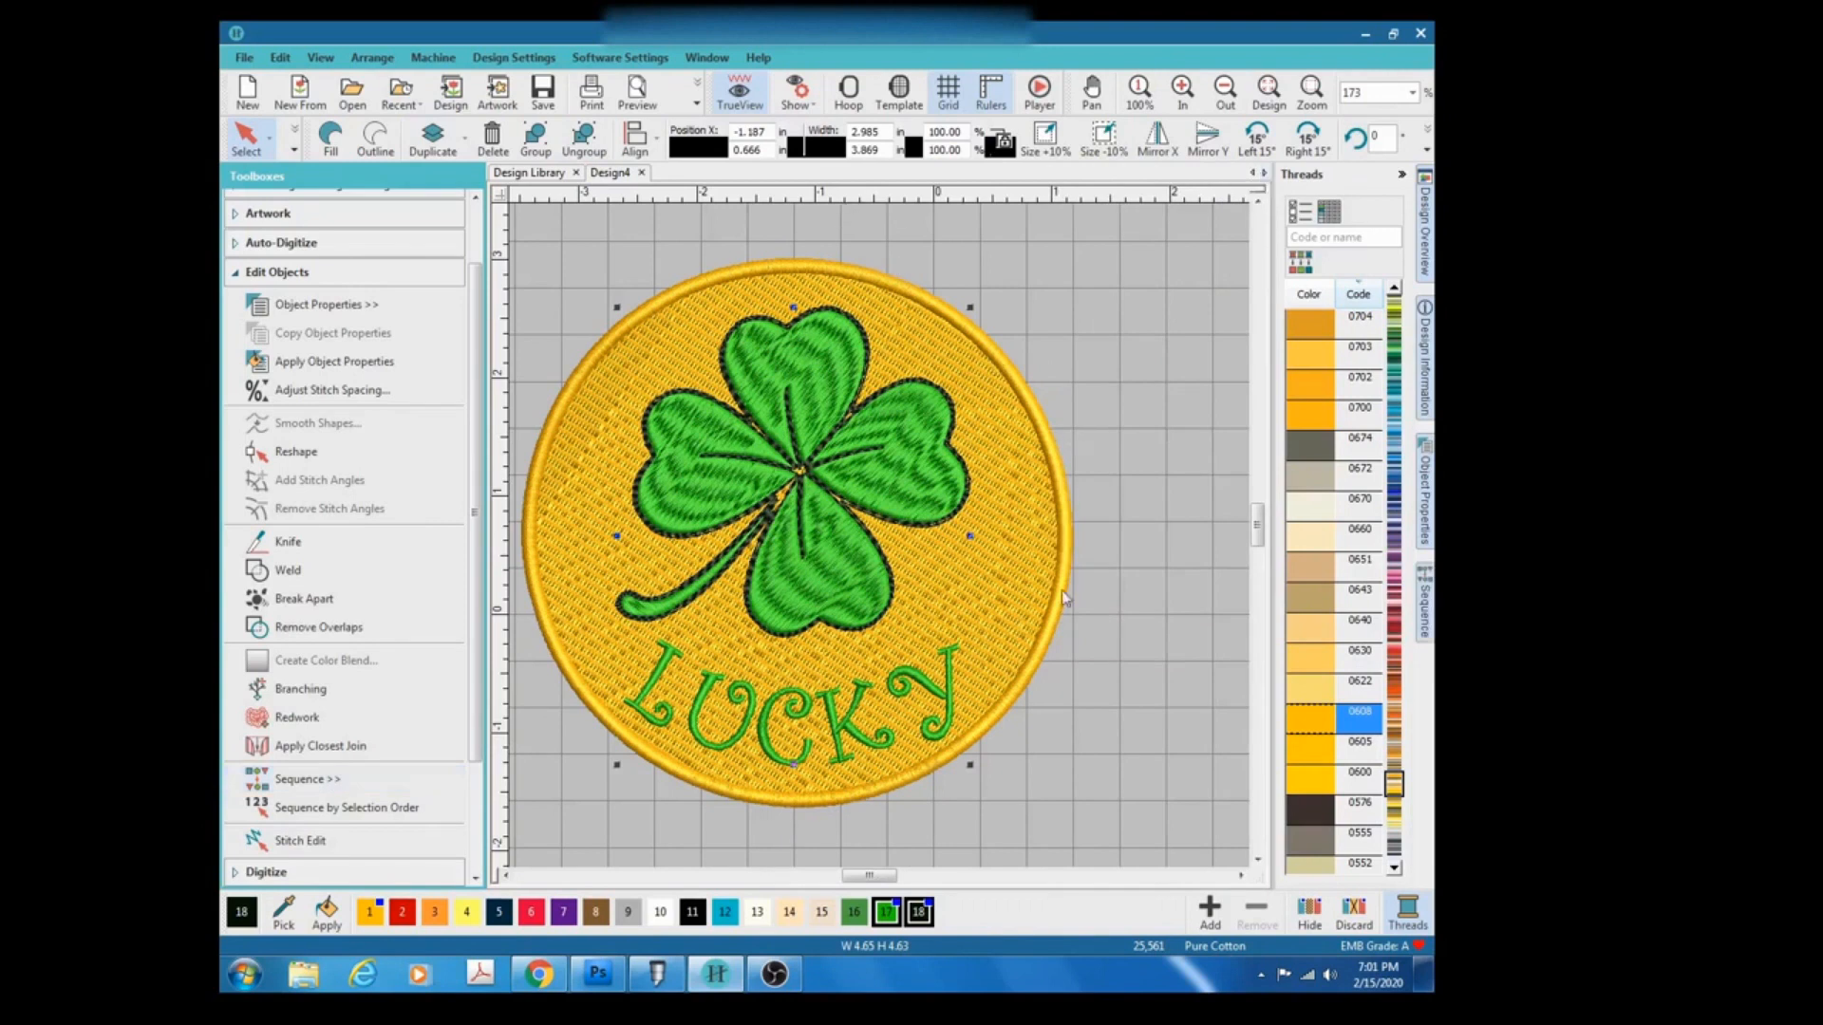
Save the design as STPATRICKDAYLUCKYCOIN in the Hatch Embroidery BACKUP folder.
left_click(248, 59)
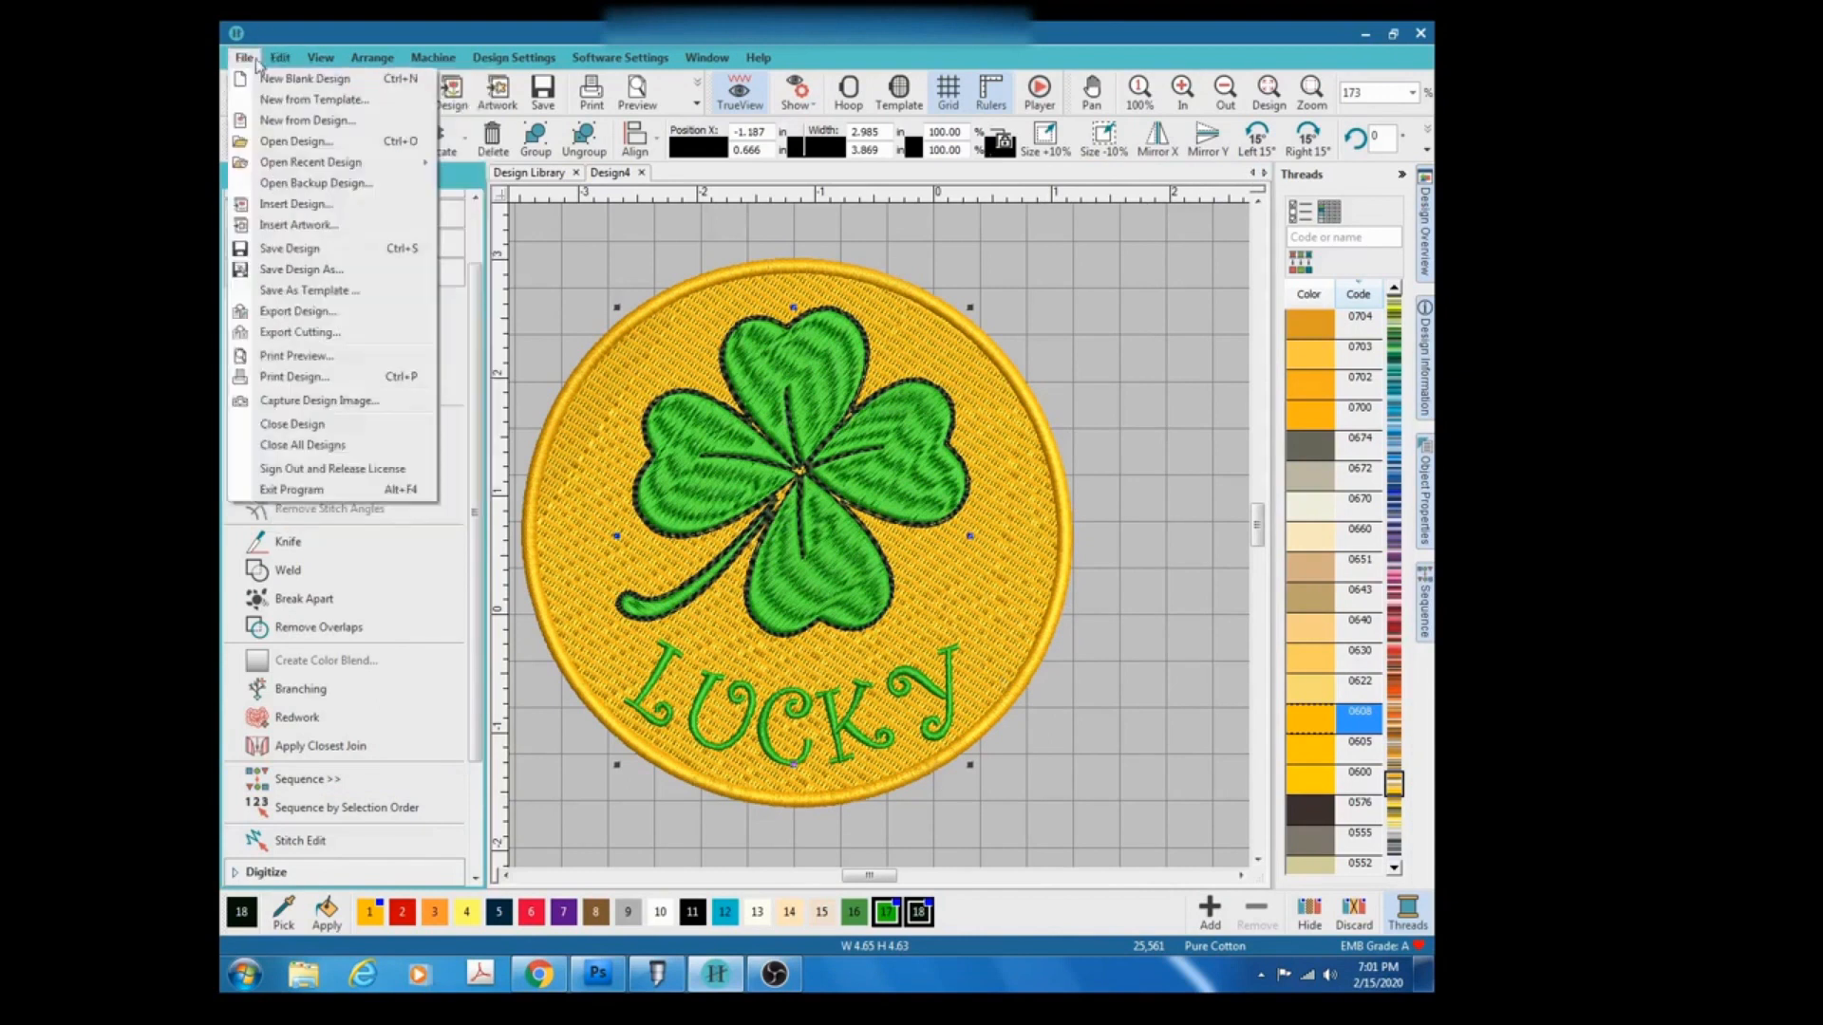
left_click(304, 273)
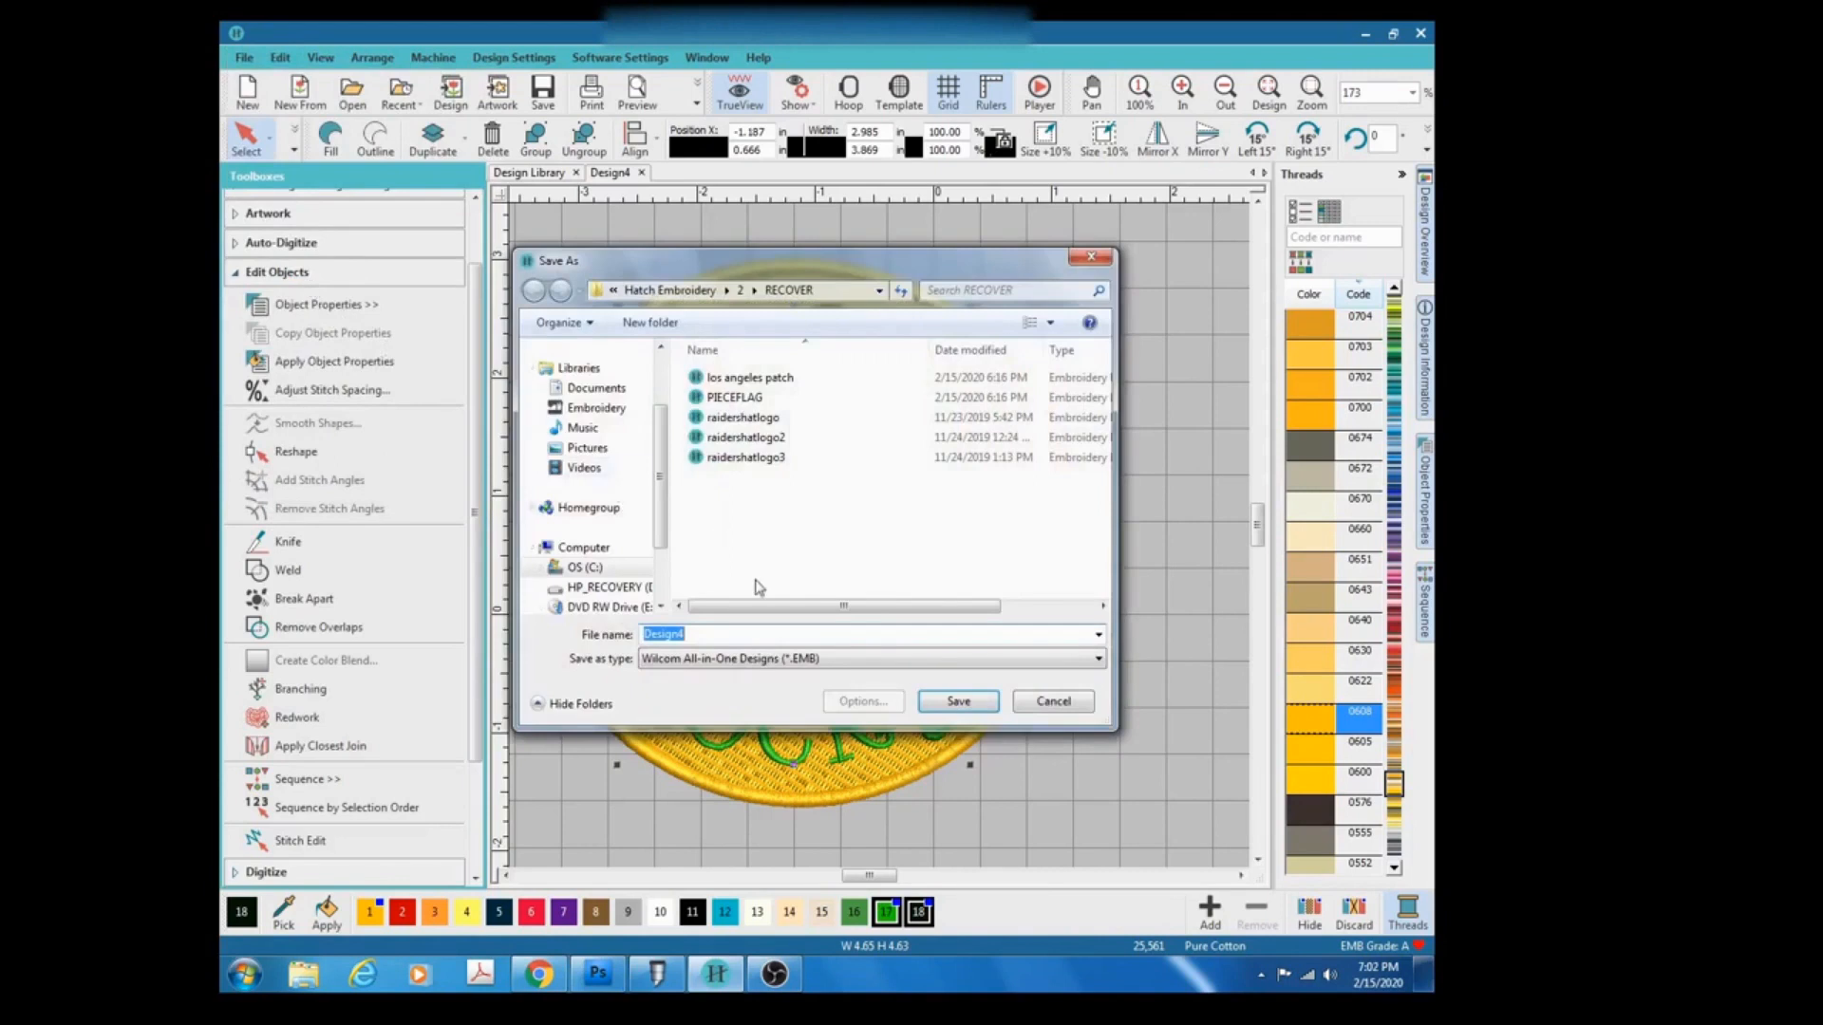
type("sTPATRICKDAYLUCKYCOIN")
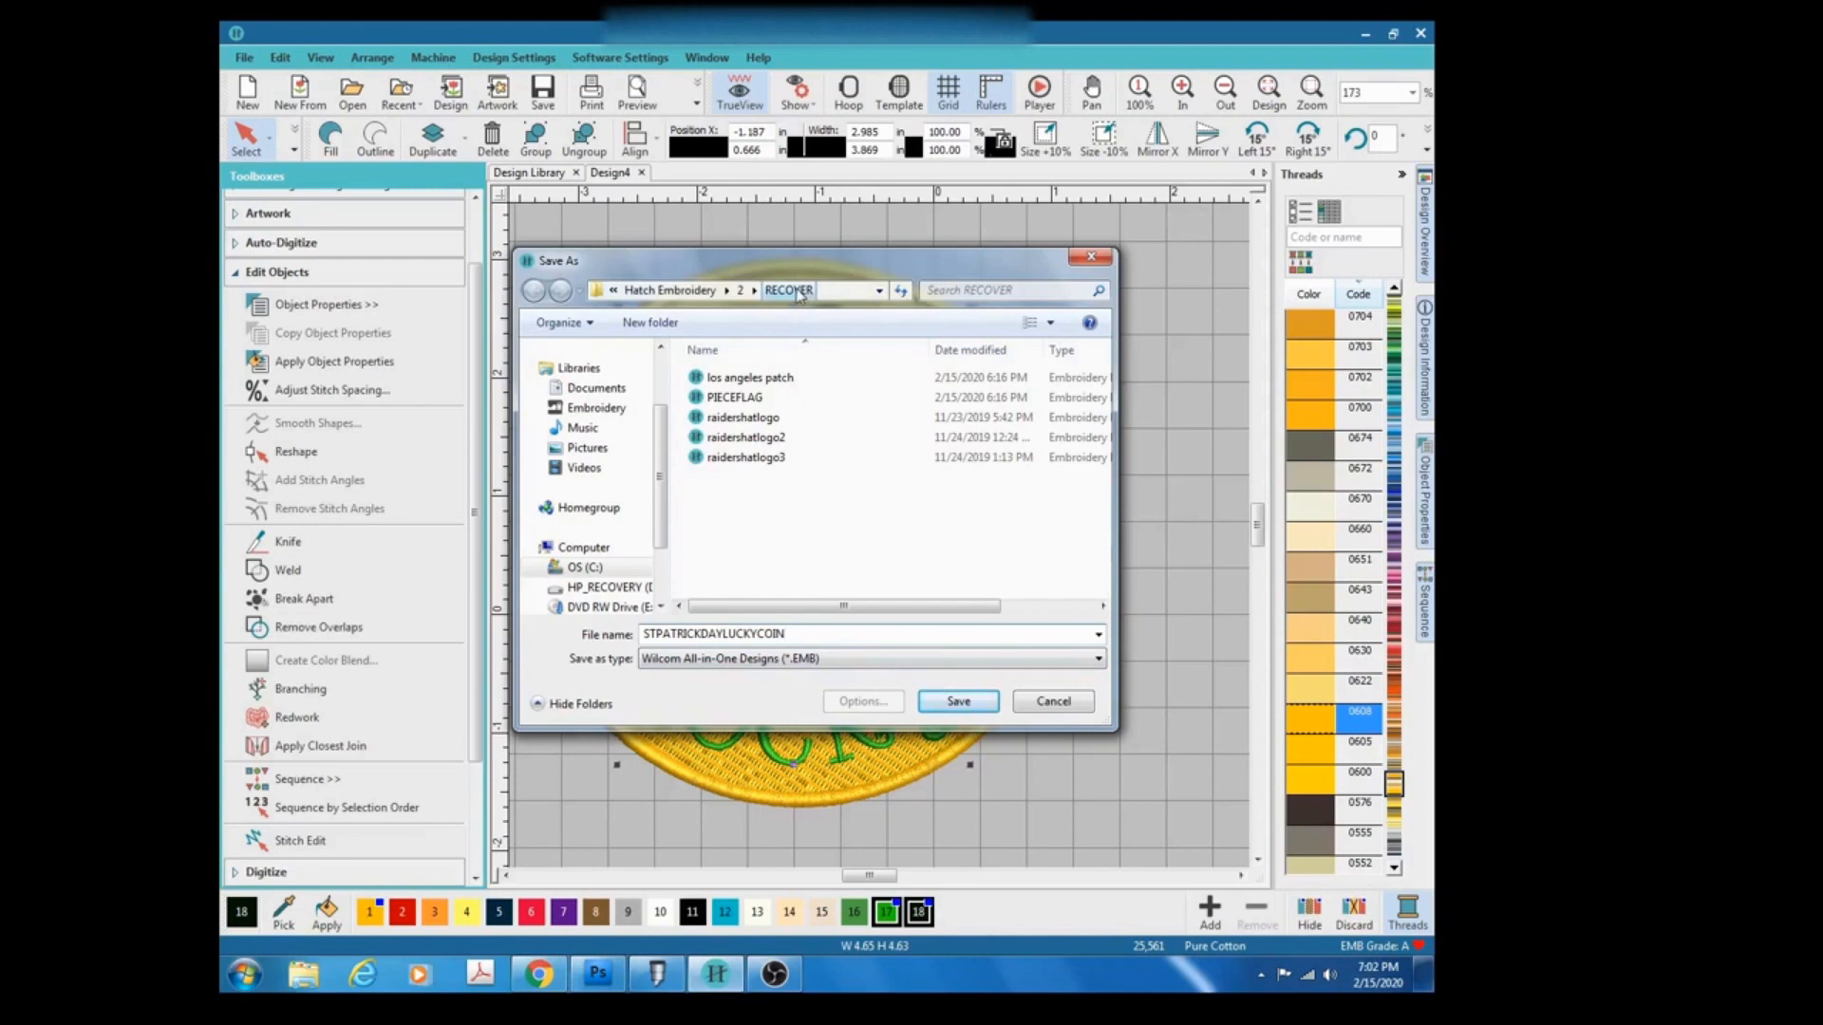
left_click(756, 292)
left_click(757, 291)
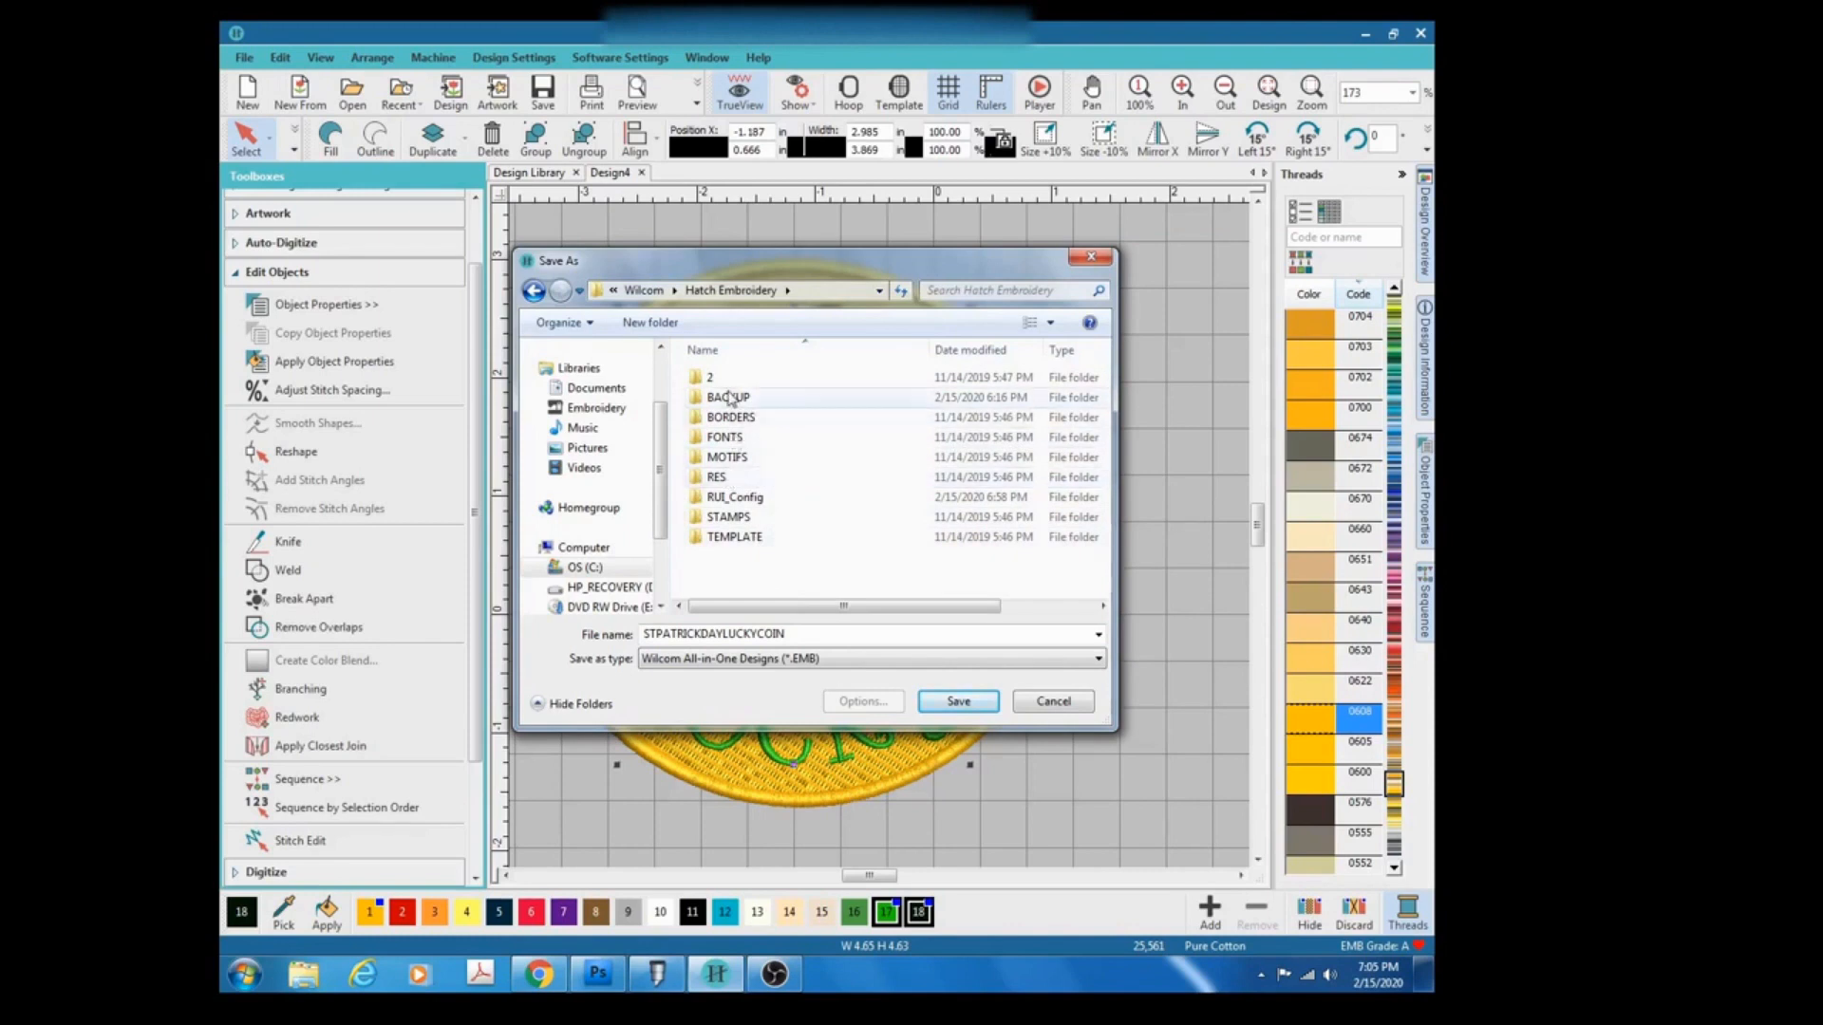
left_click(723, 405)
double_click(724, 404)
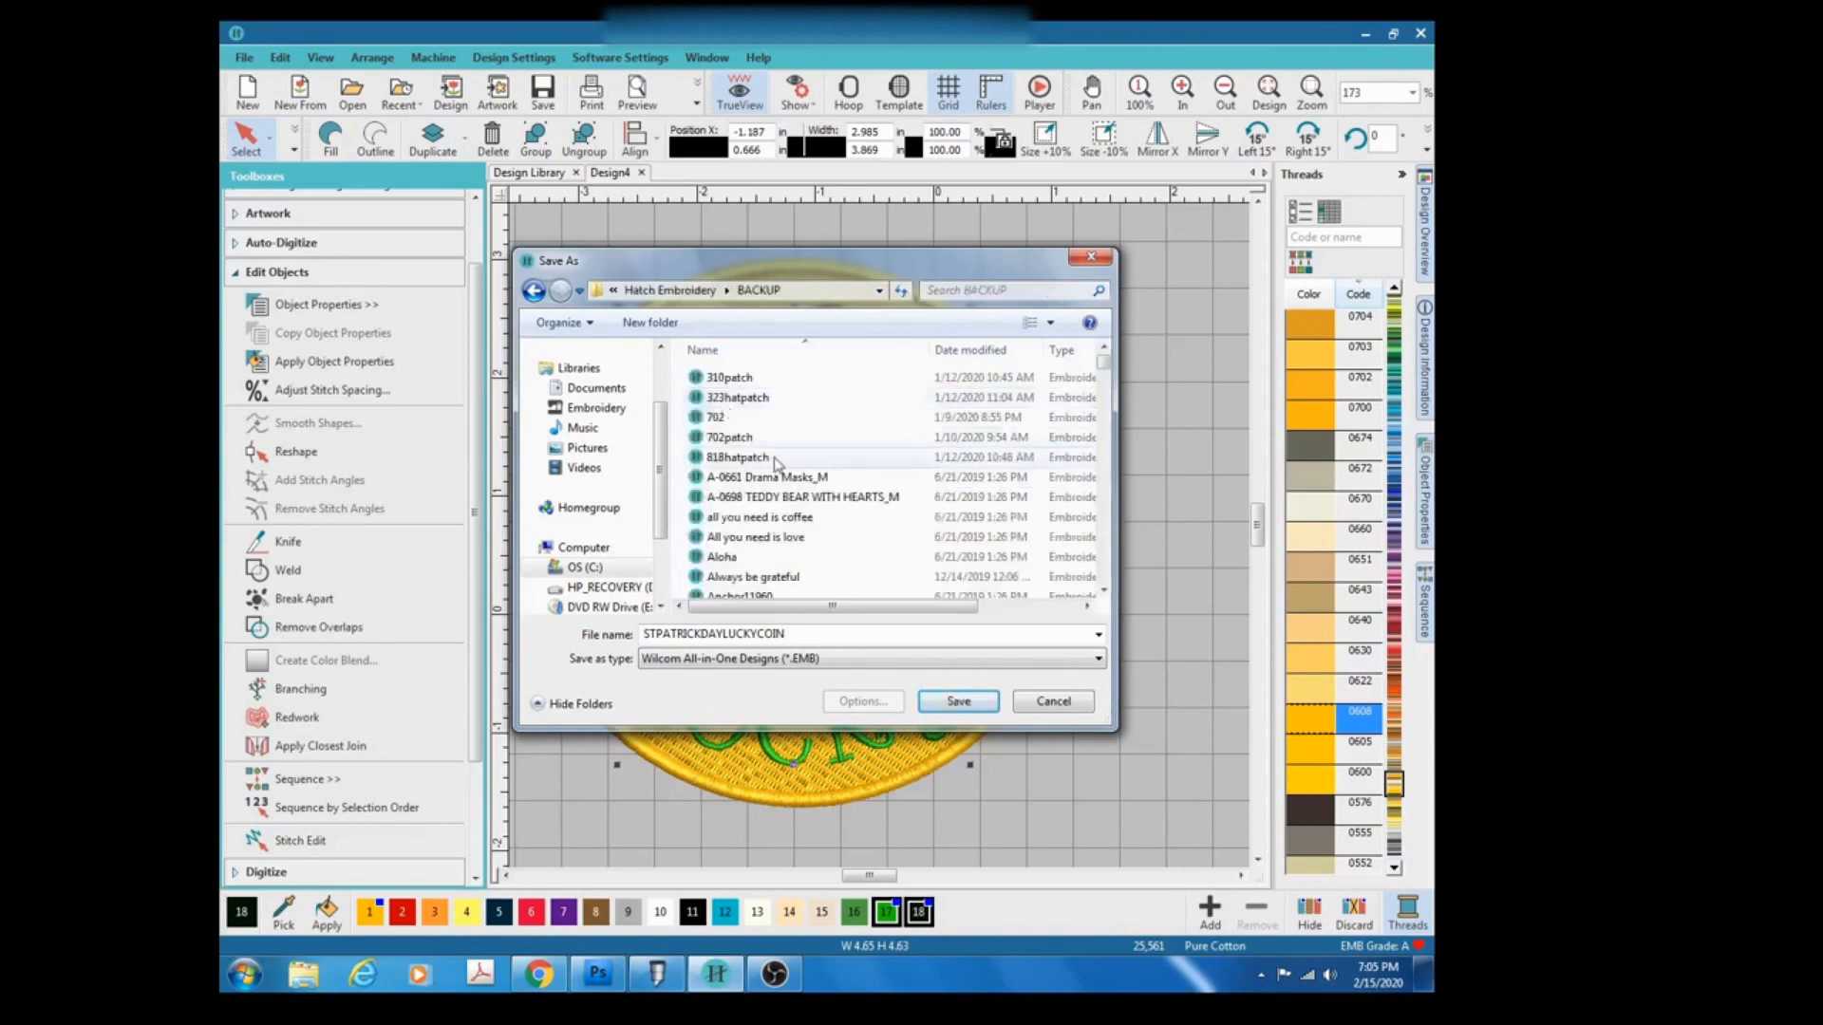
left_click_drag(1104, 364, 1084, 597)
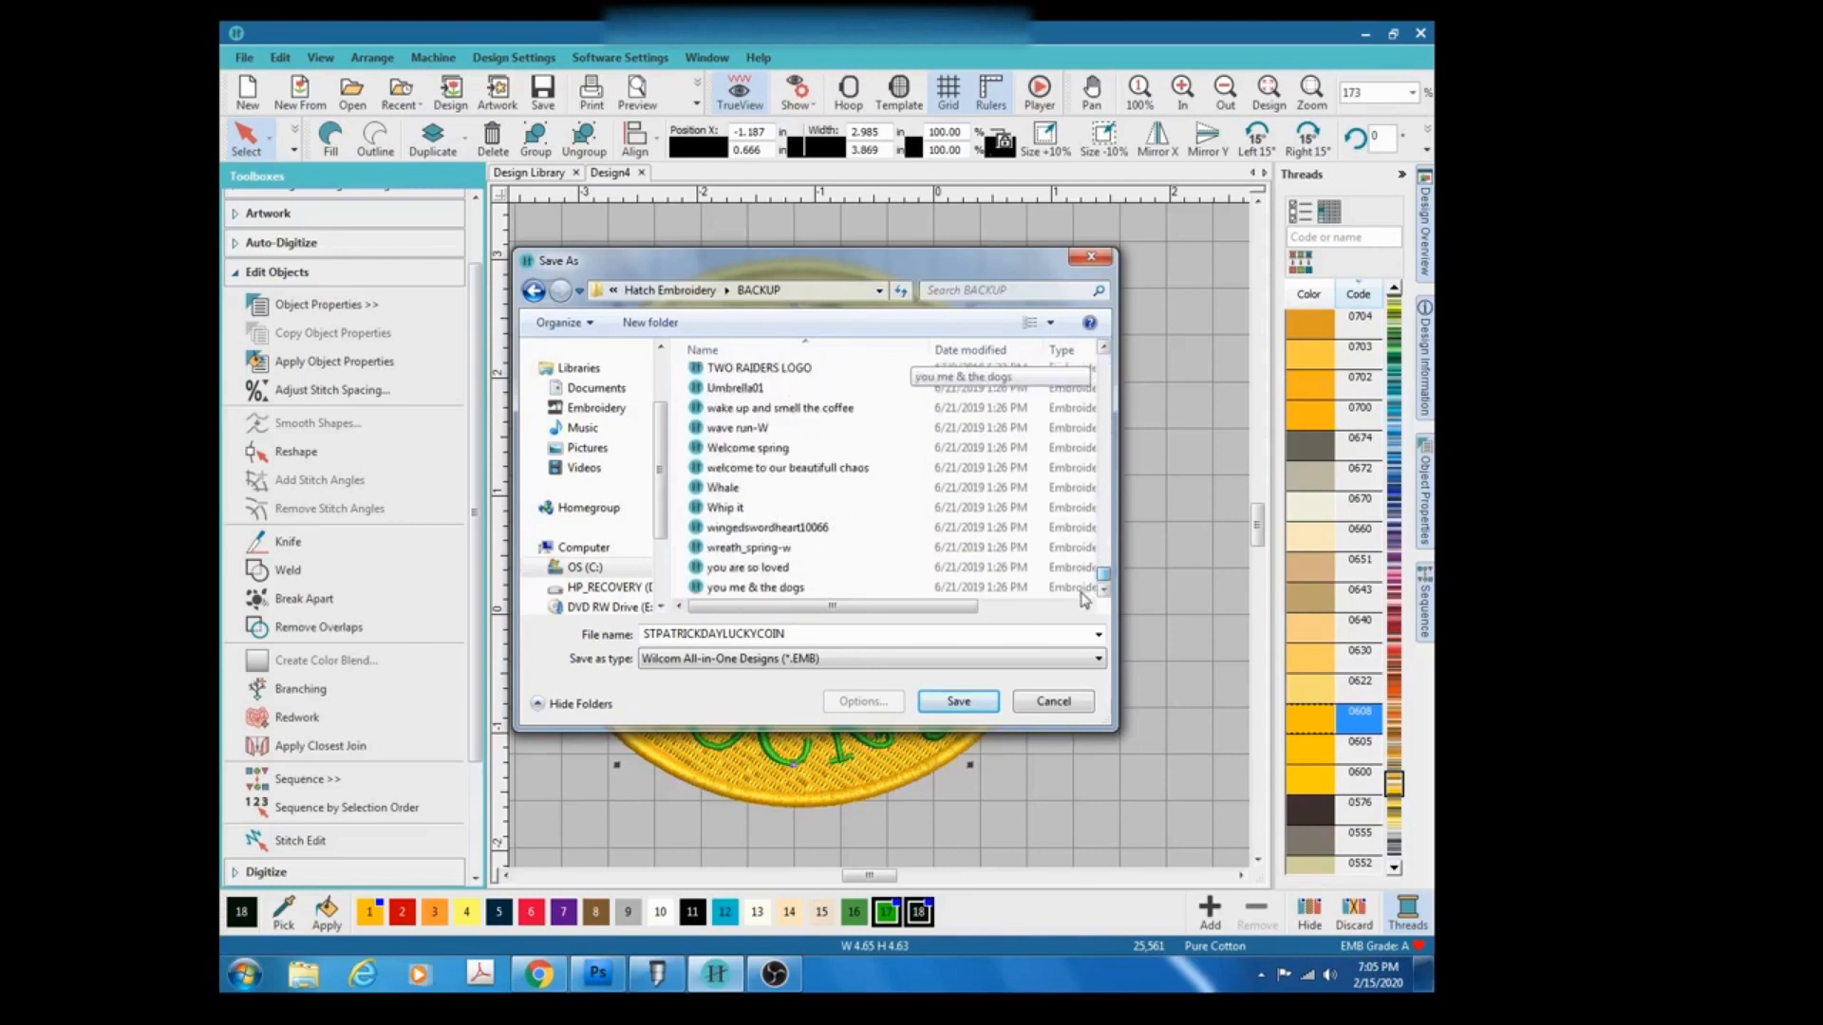
left_click(958, 701)
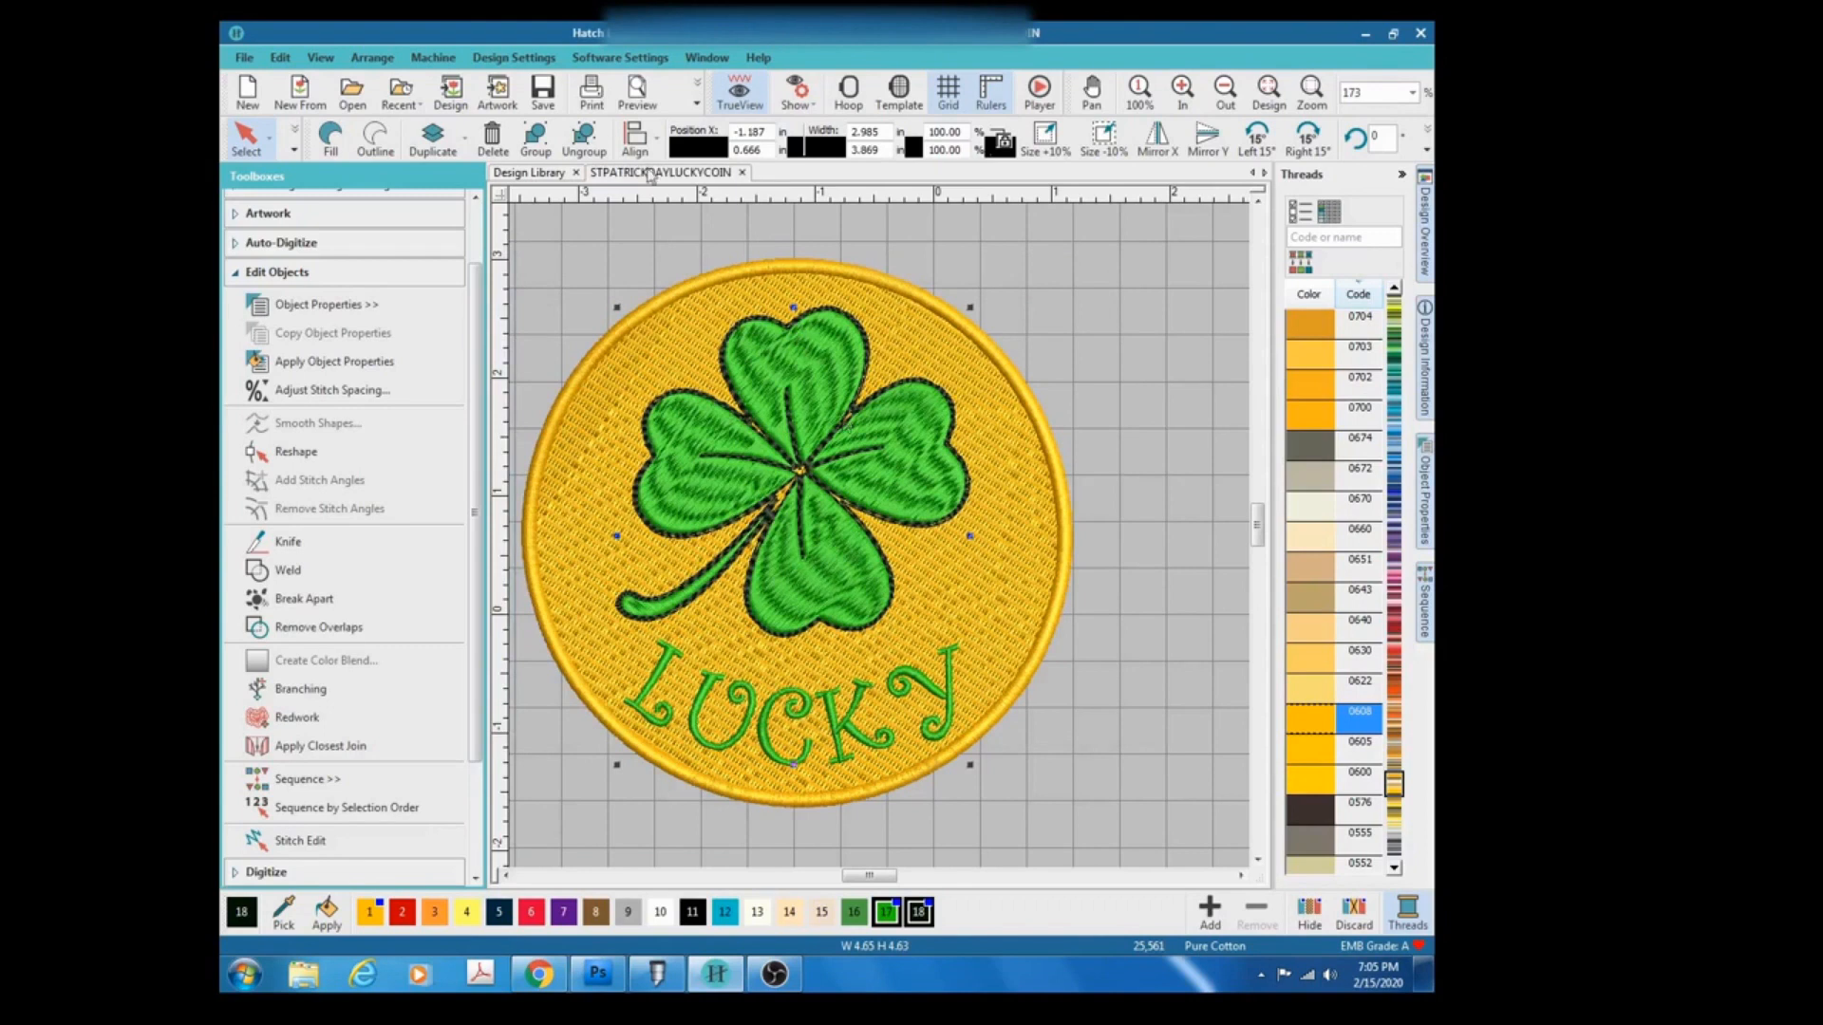
Export the design as a Brother/Babylock/Deco (*.PES) machine file named STPATRICKDAYLUCKYCOIN.
left_click(246, 58)
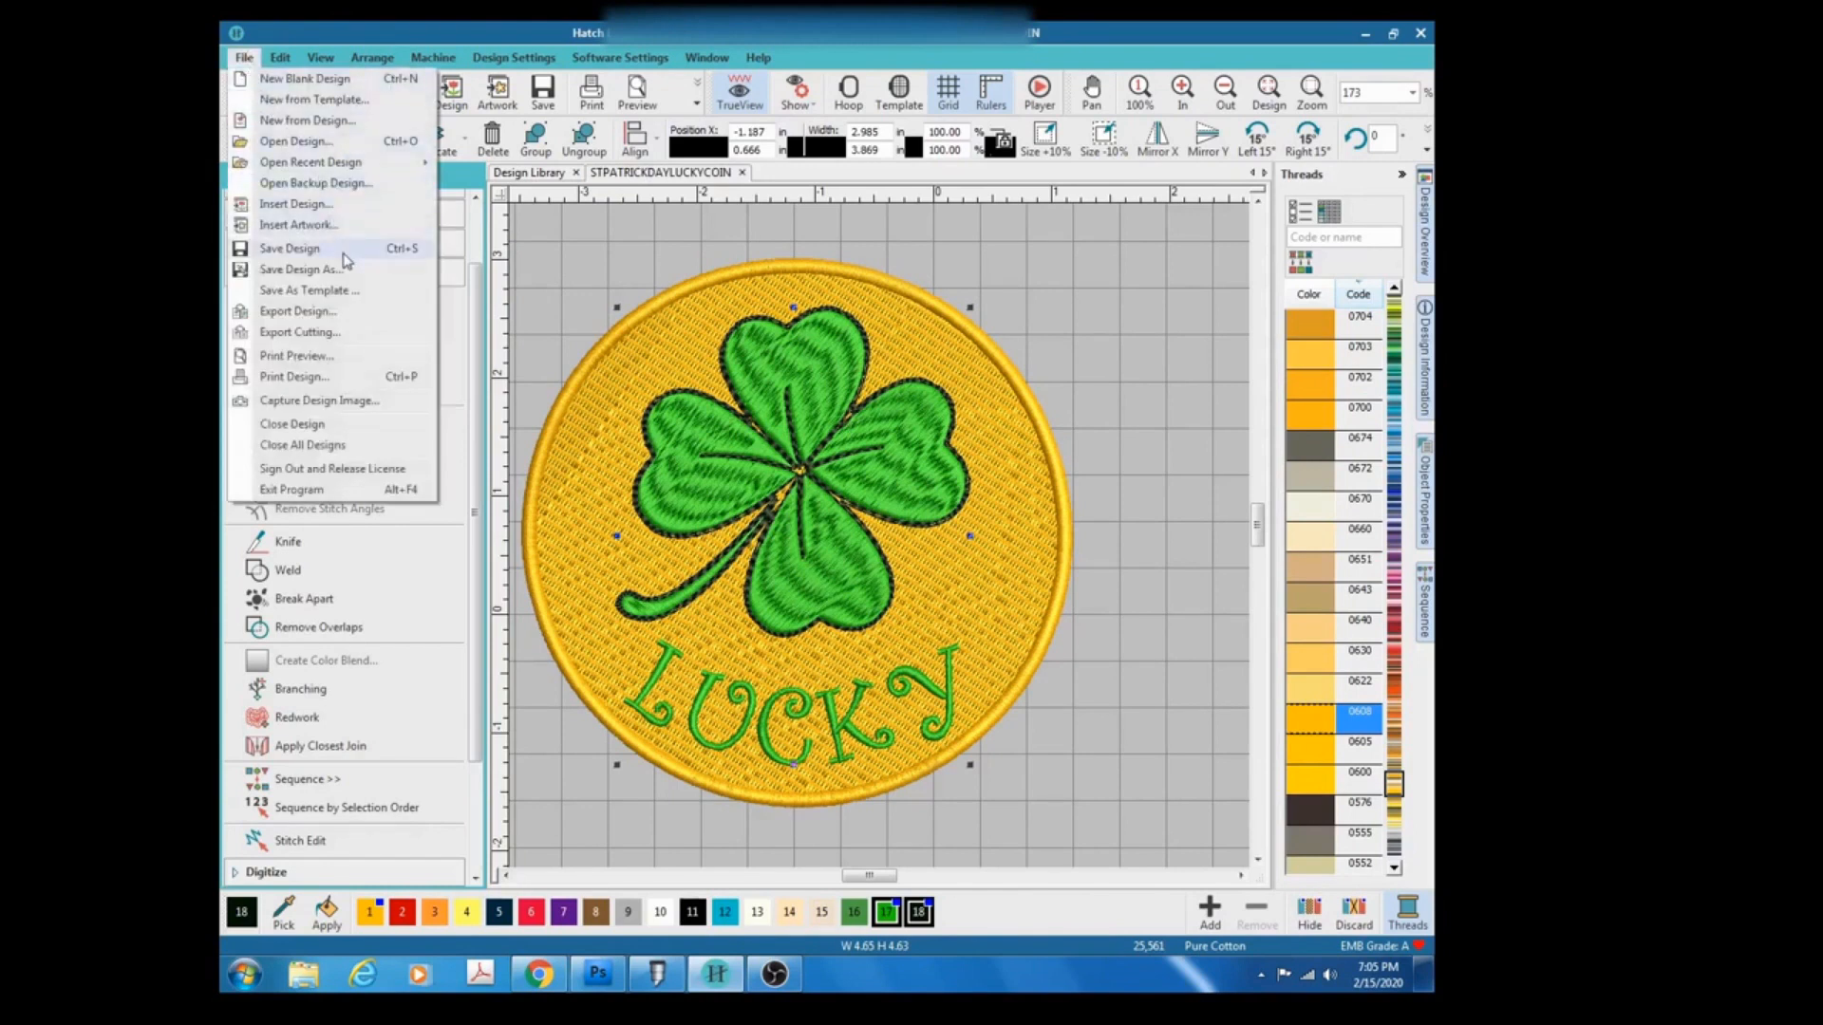
left_click(346, 315)
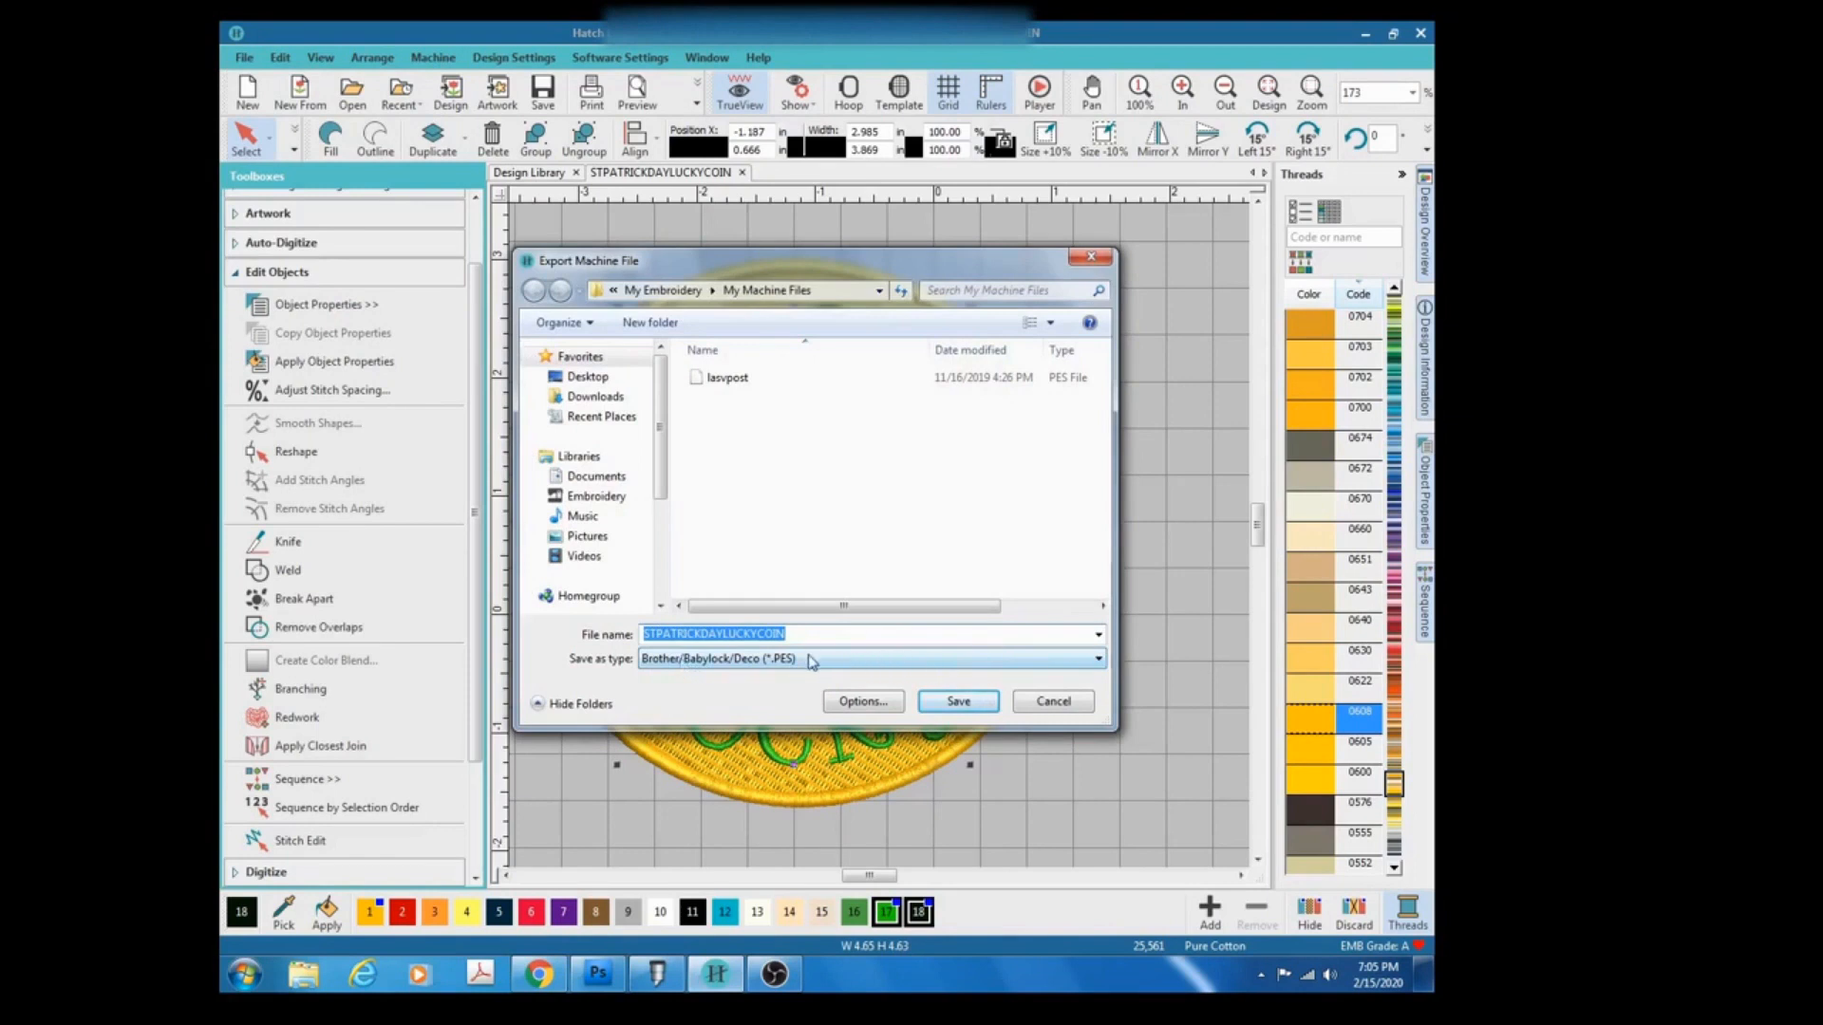
left_click(1099, 661)
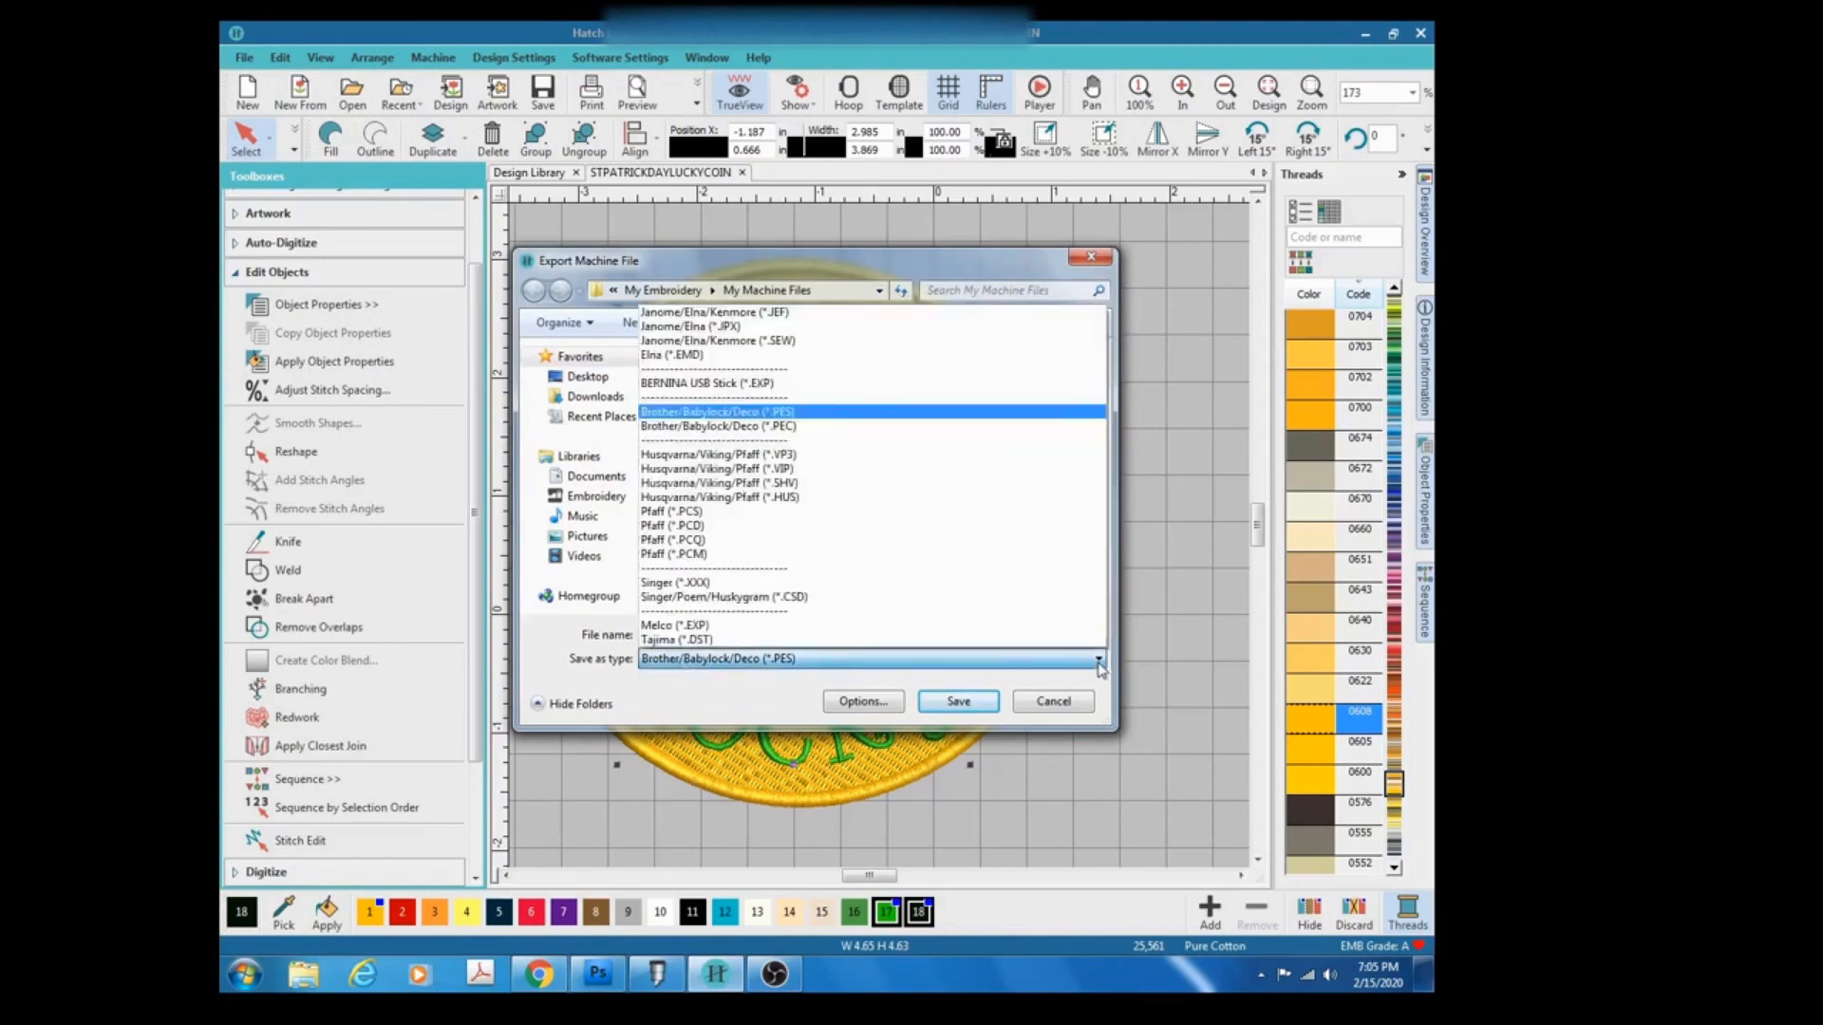
left_click(810, 415)
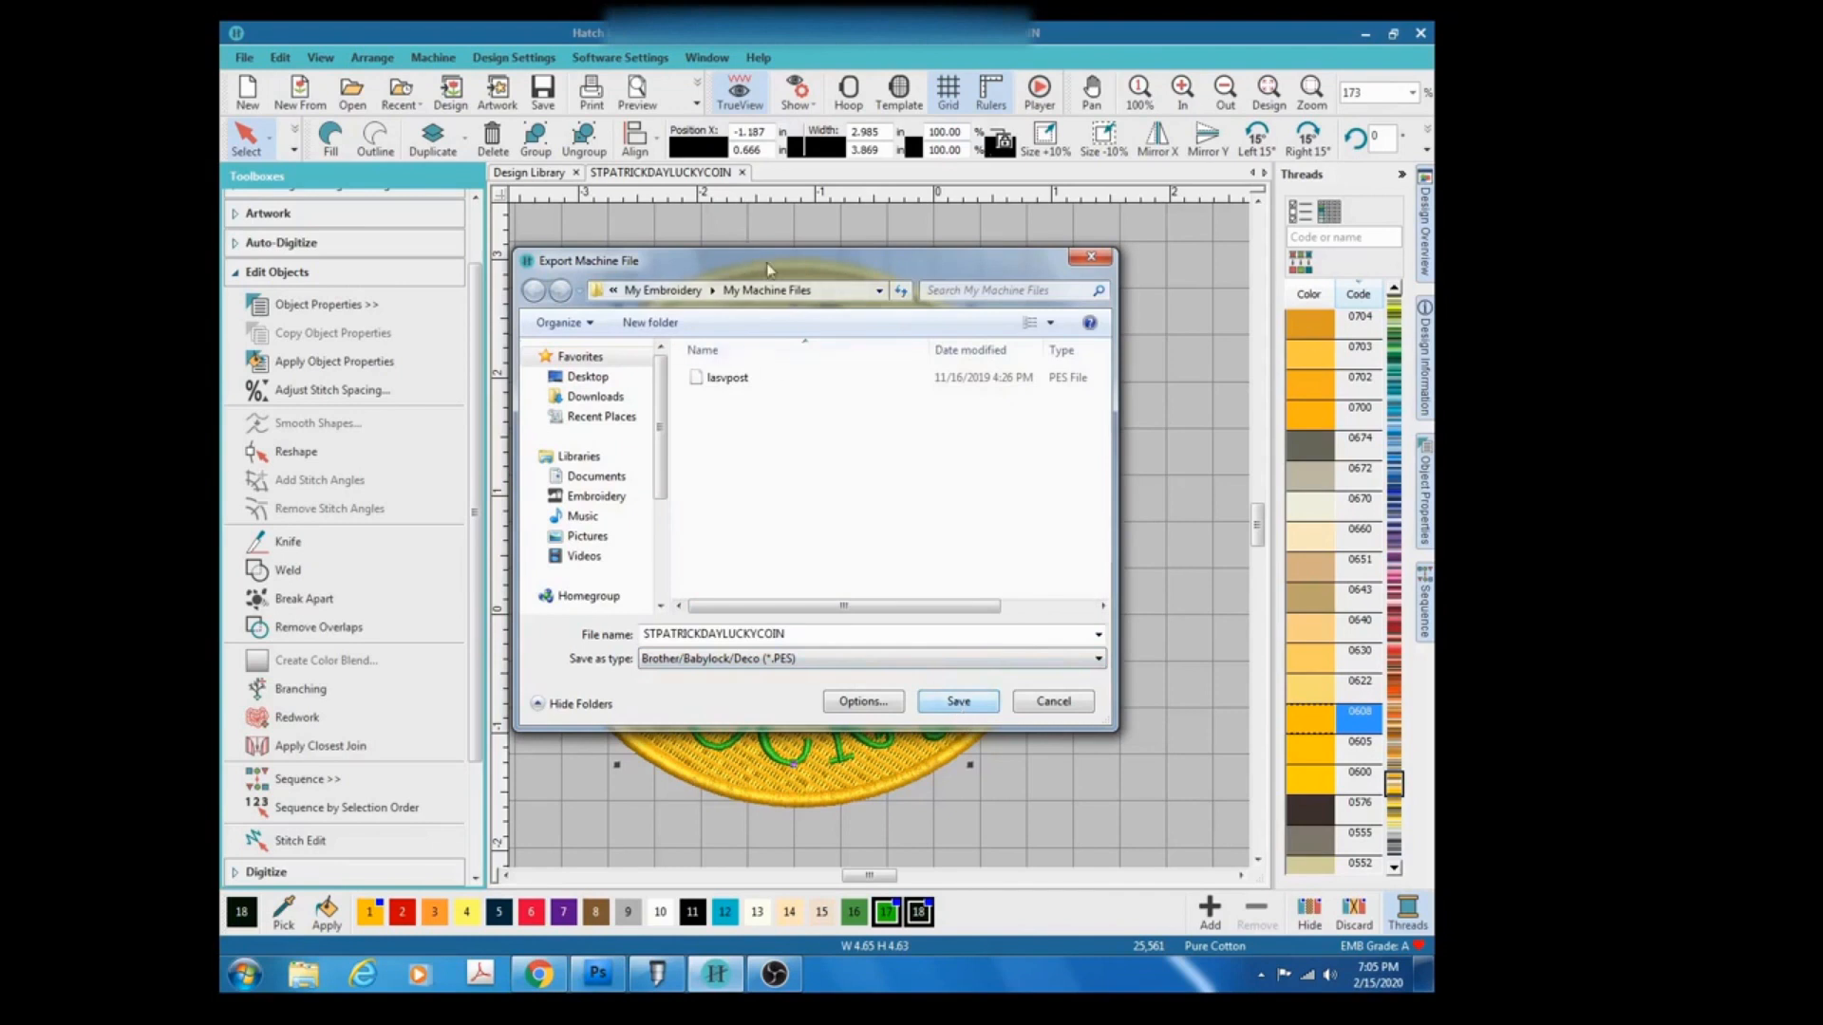
left_click(960, 703)
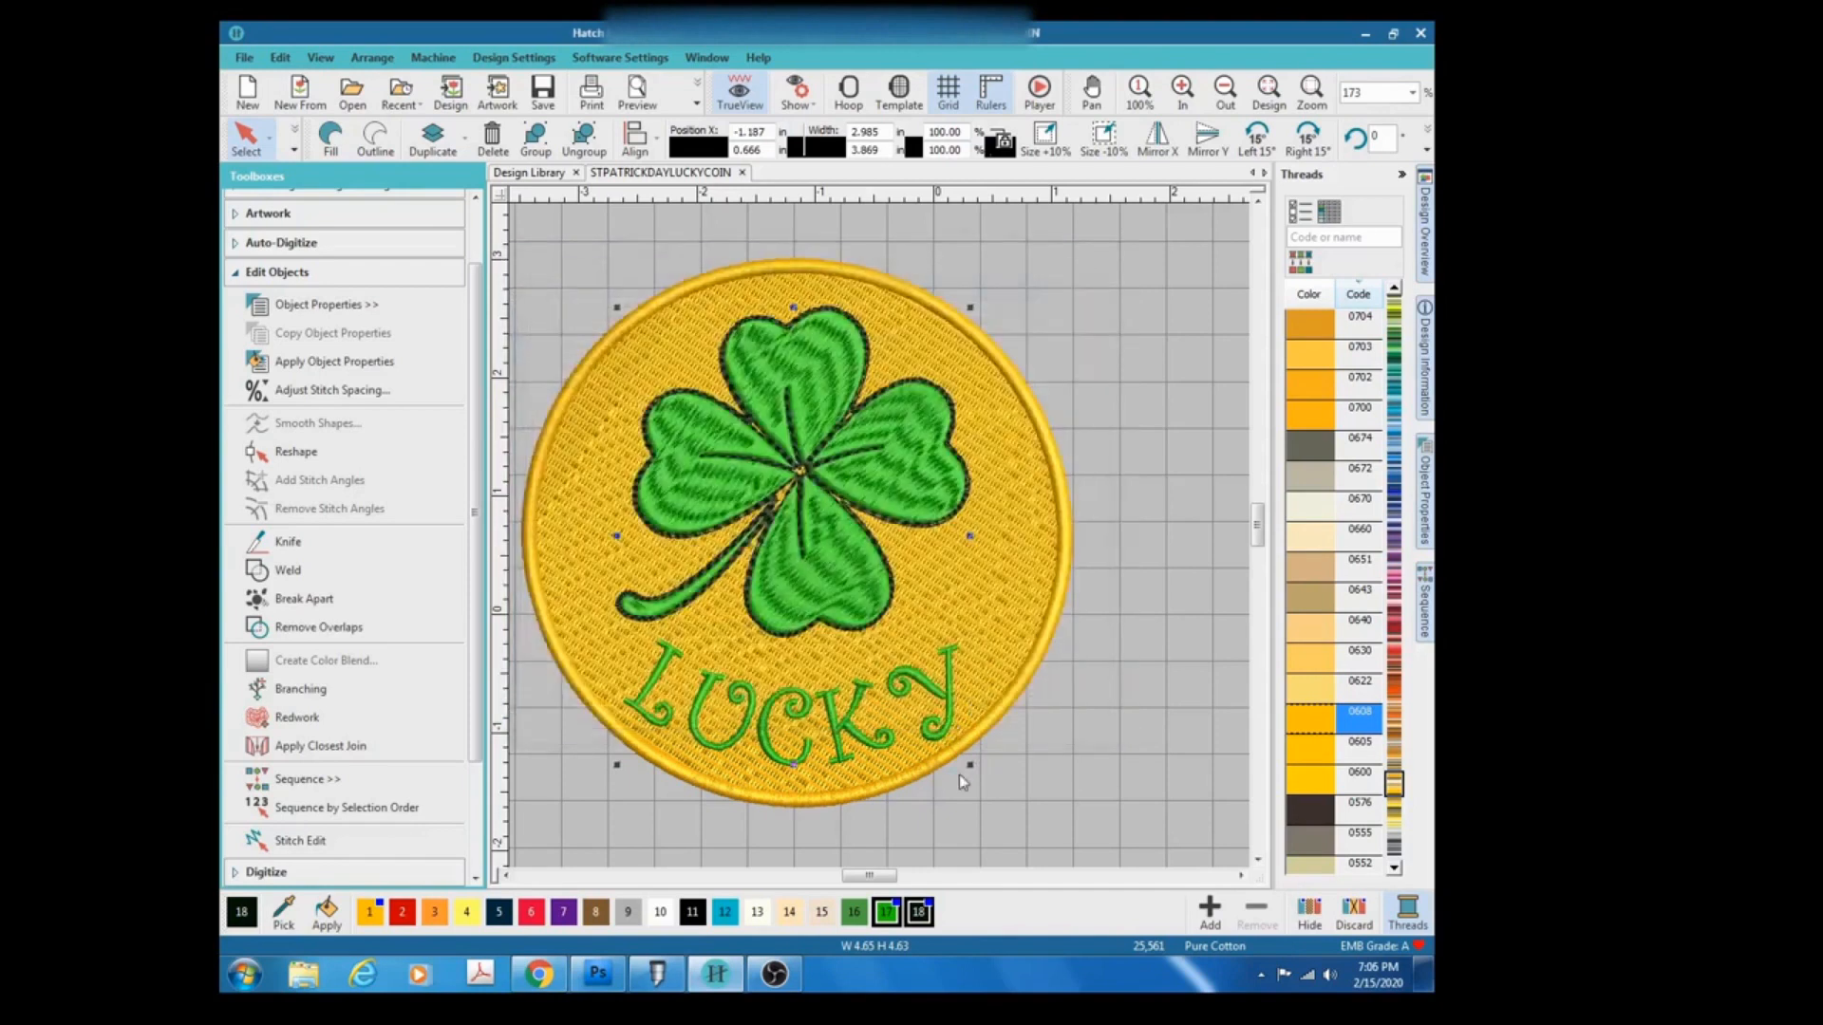